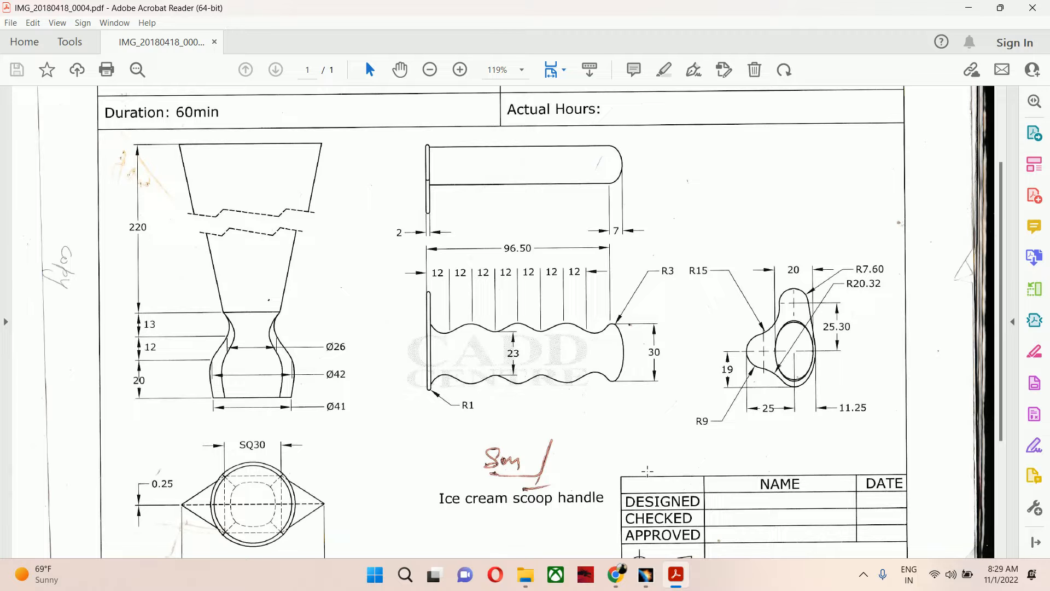
Step: Minimize the PDF drawing and File Explorer, then create a new Part Design part named Part1 in CATIA with hybrid design enabled
left_click(969, 8)
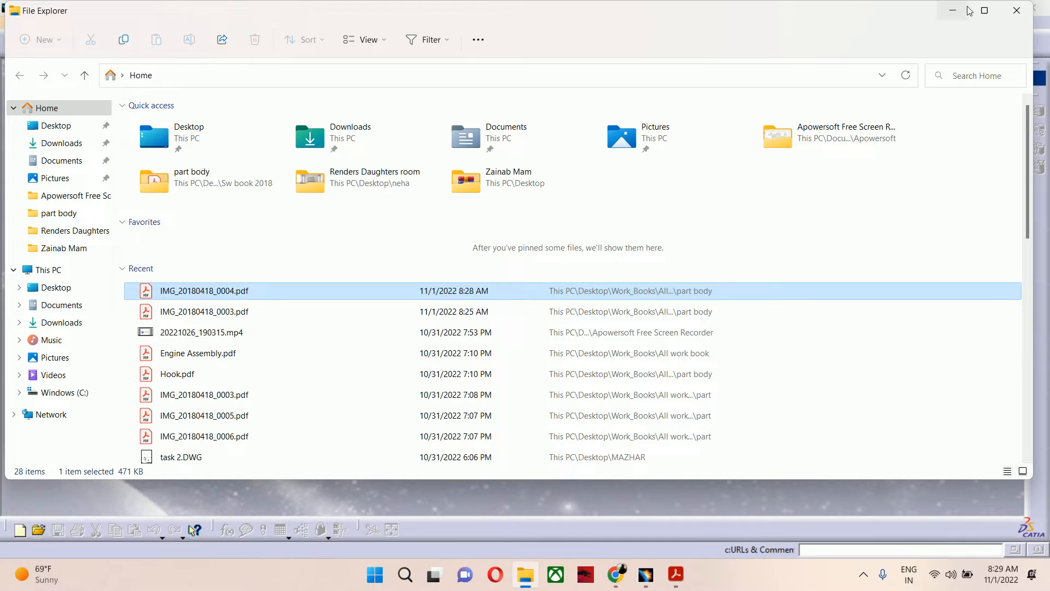
left_click(956, 11)
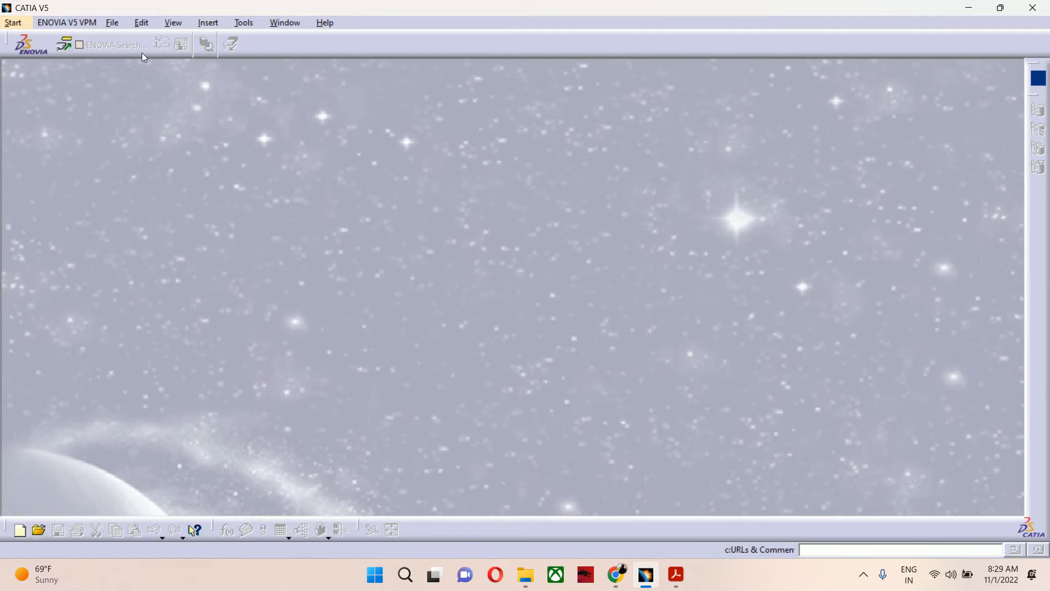
left_click(21, 24)
mouse_move(58, 52)
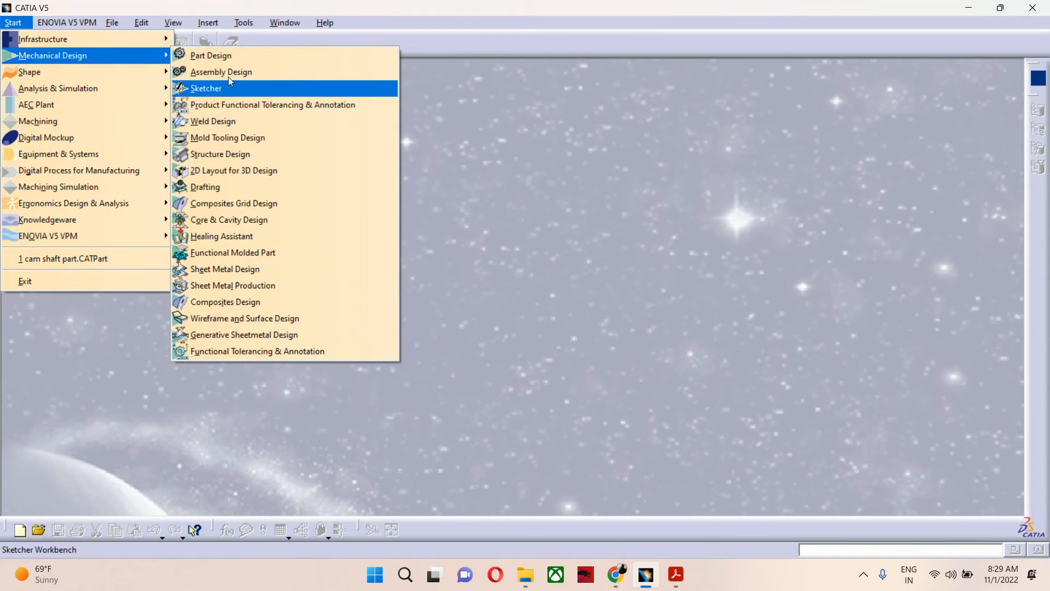
left_click(217, 55)
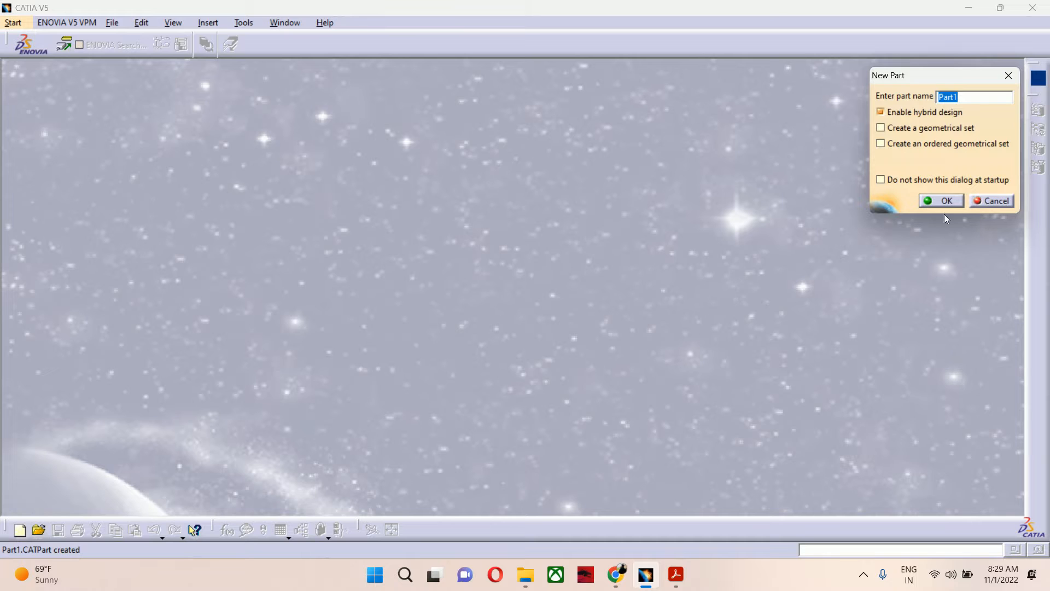
left_click(942, 200)
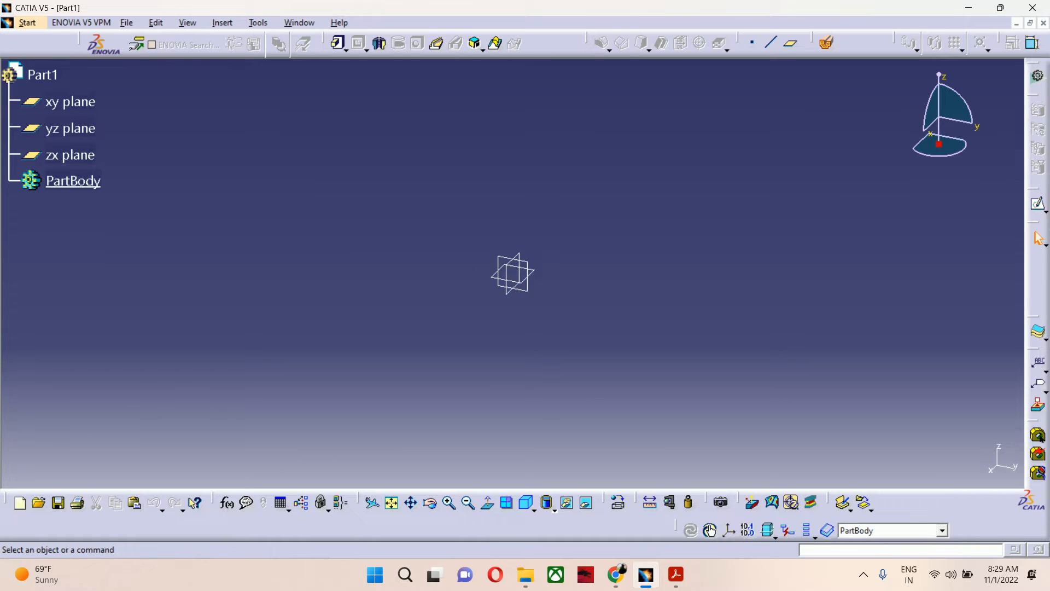
Step: Sketch a circle centred on the origin on the xy plane and exit the sketch
left_click(498, 283)
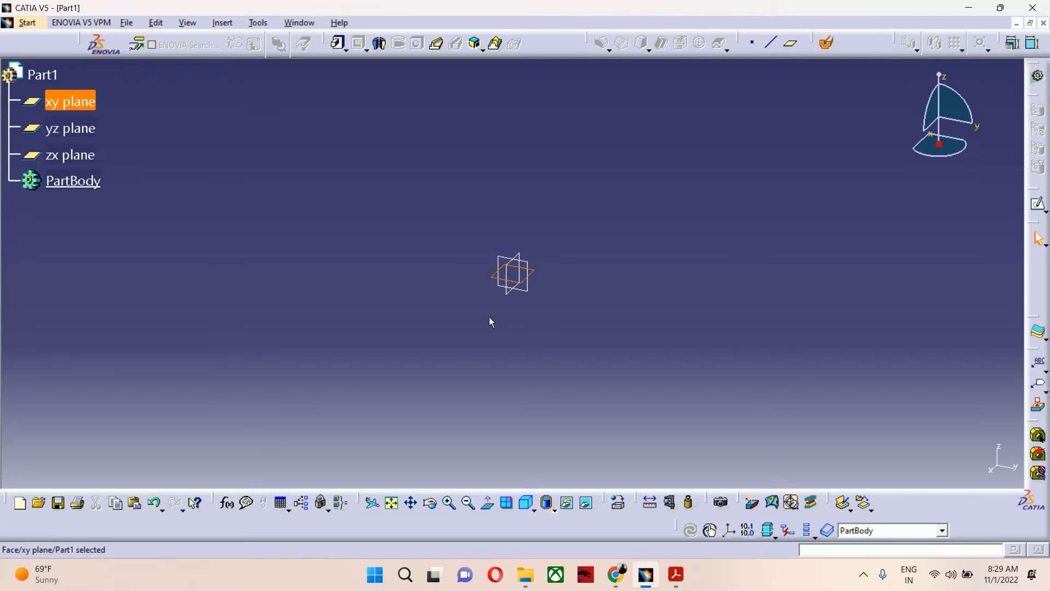
left_click(1037, 203)
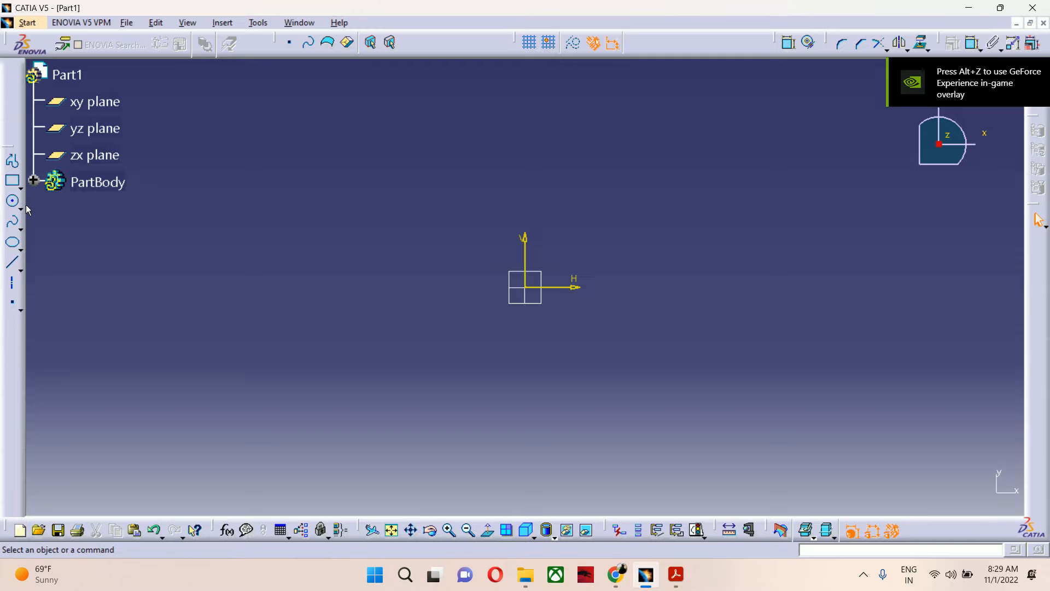
left_click(13, 203)
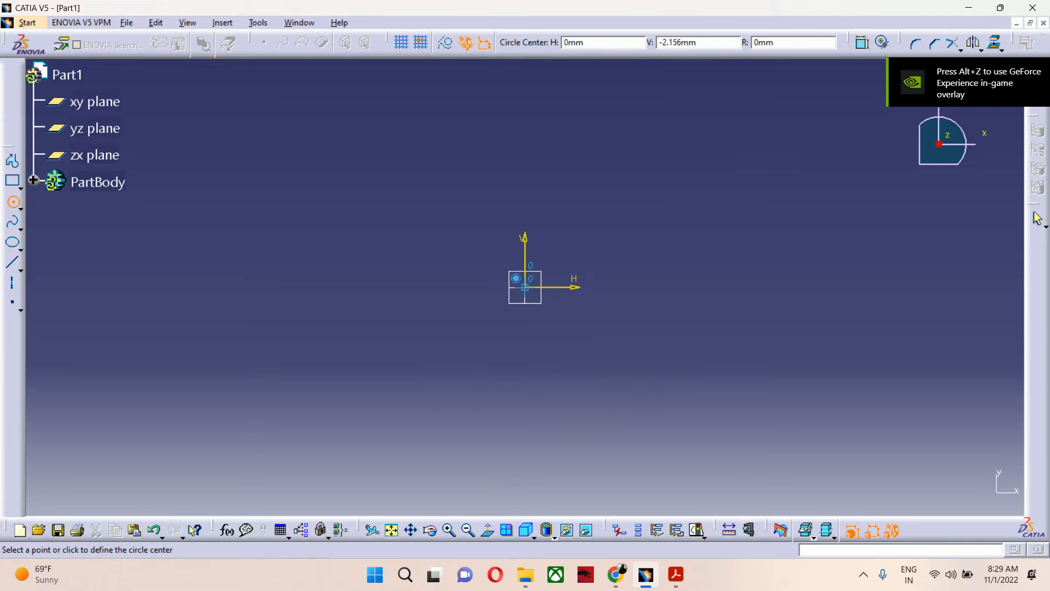
left_click(526, 288)
left_click(618, 261)
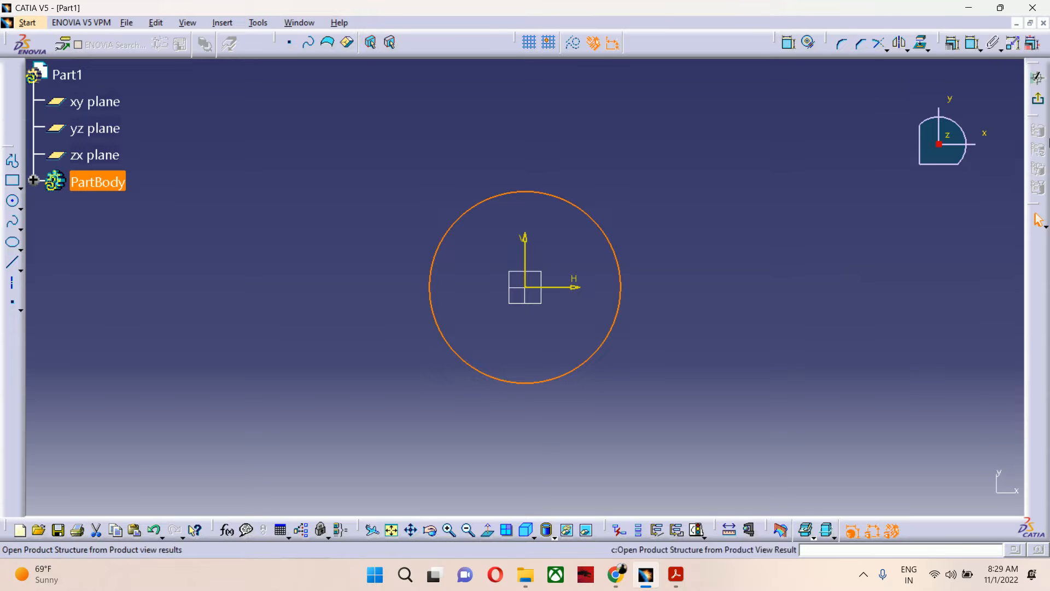
left_click(1038, 77)
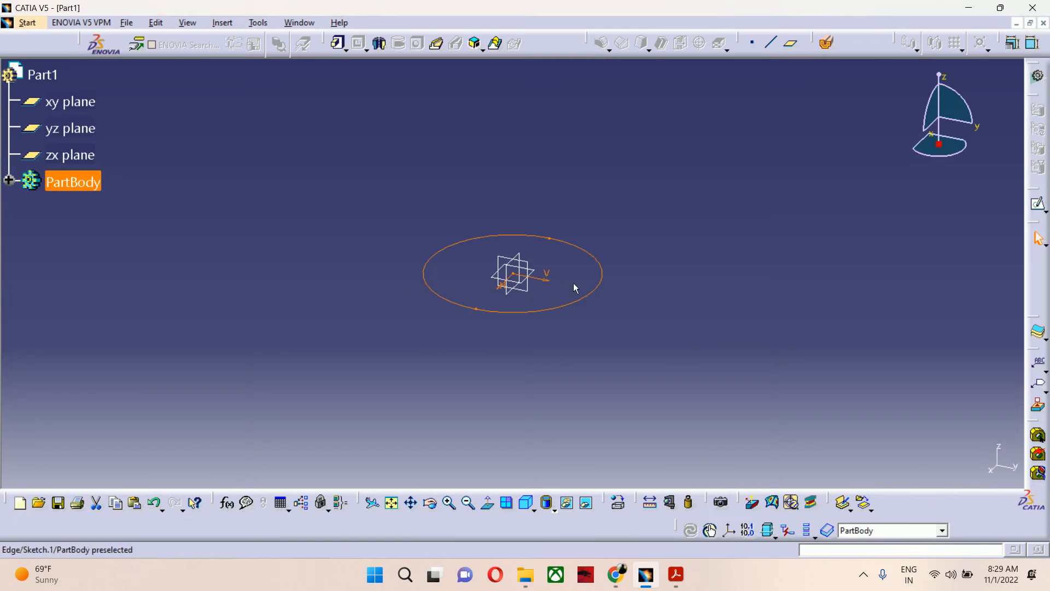
Step: Create a plane offset 100 mm above the xy plane and repeat it for 3 more instances within the existing body
left_click(529, 273)
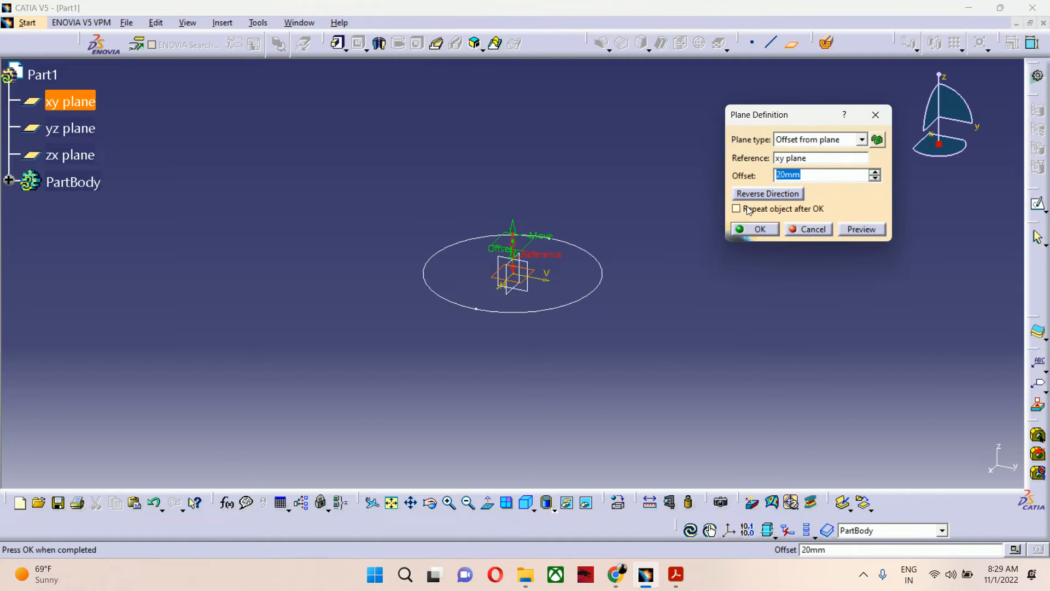
left_click(751, 208)
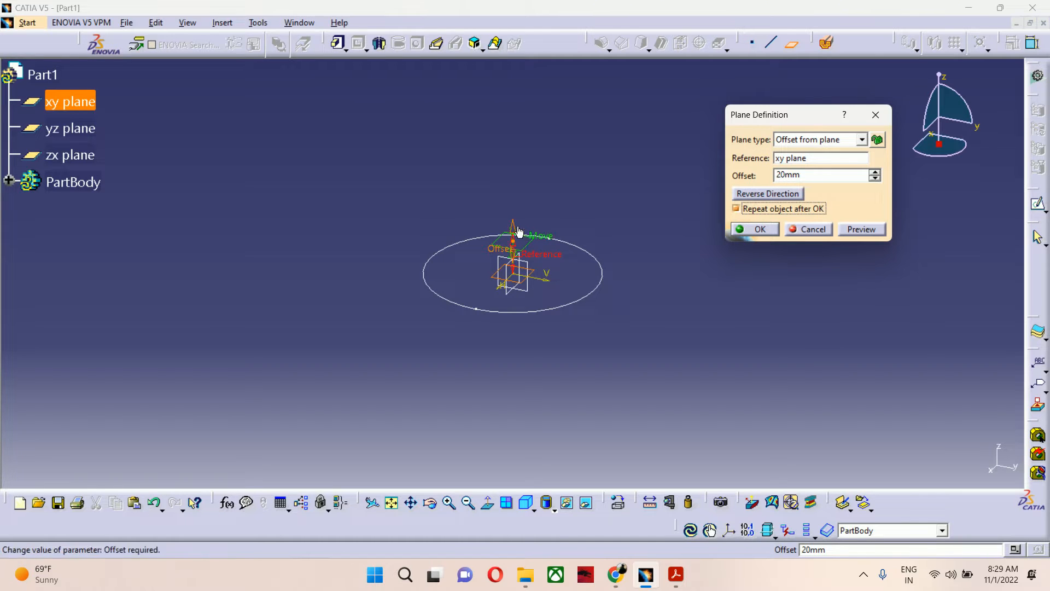
left_click_drag(528, 236, 520, 100)
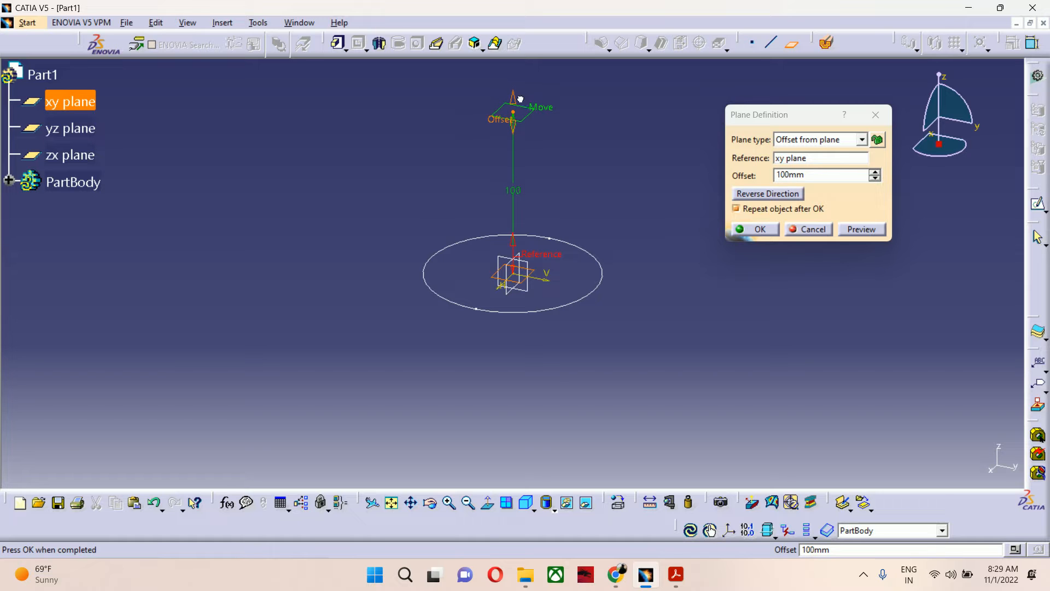
left_click(754, 230)
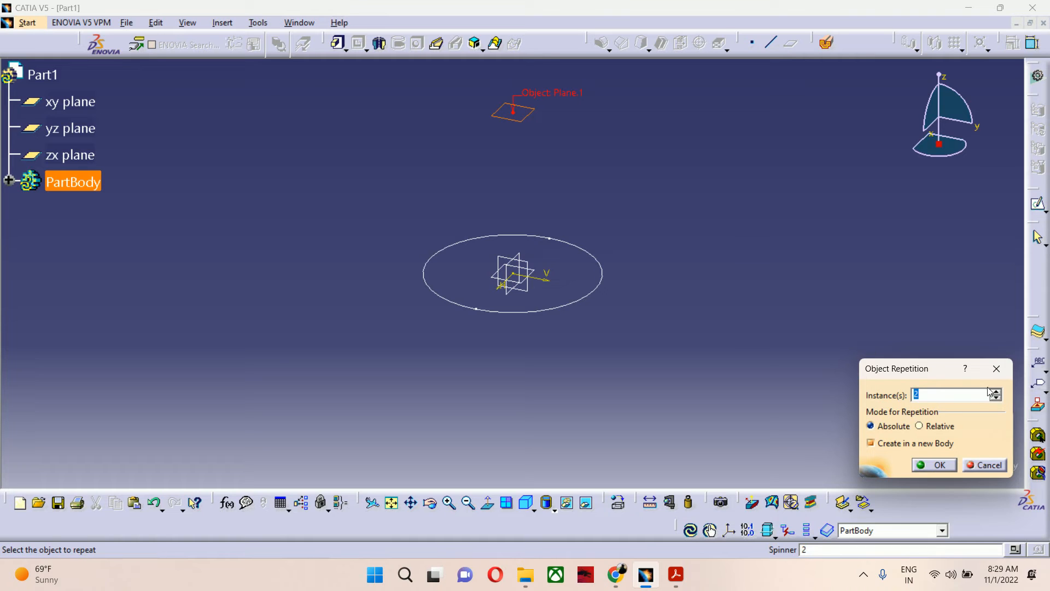
left_click(935, 464)
middle_click_drag(661, 274, 683, 386)
middle_click_drag(659, 327, 678, 418)
left_click(658, 327)
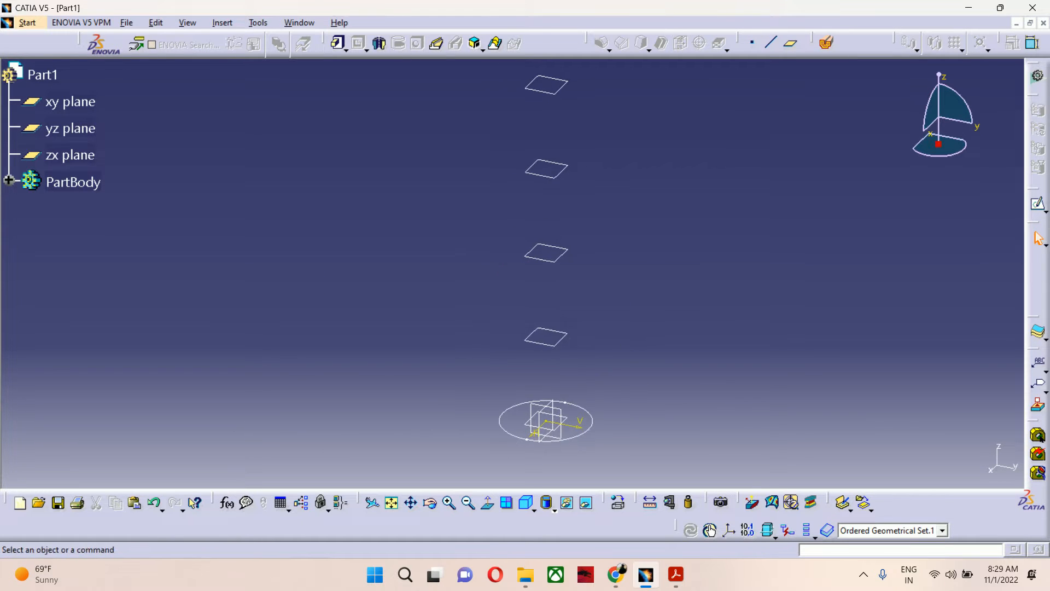
left_click(566, 339)
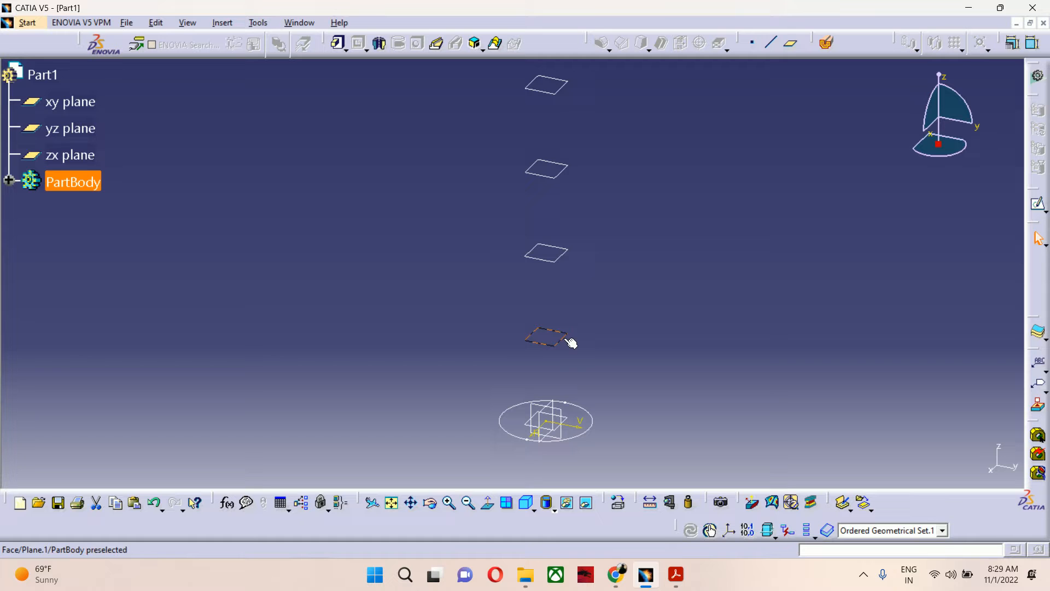
left_click(1037, 203)
mouse_move(582, 358)
middle_mouse_down("ctrl")
mouse_move(591, 363)
mouse_move(624, 228)
mouse_move(224, 309)
mouse_move(226, 353)
middle_mouse_up("ctrl")
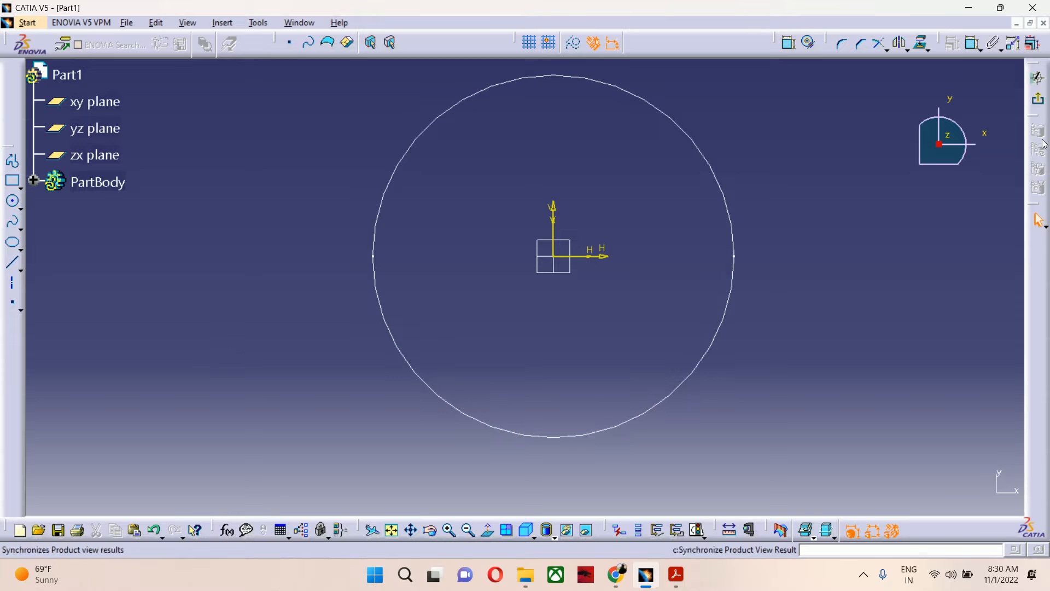
left_click(1038, 77)
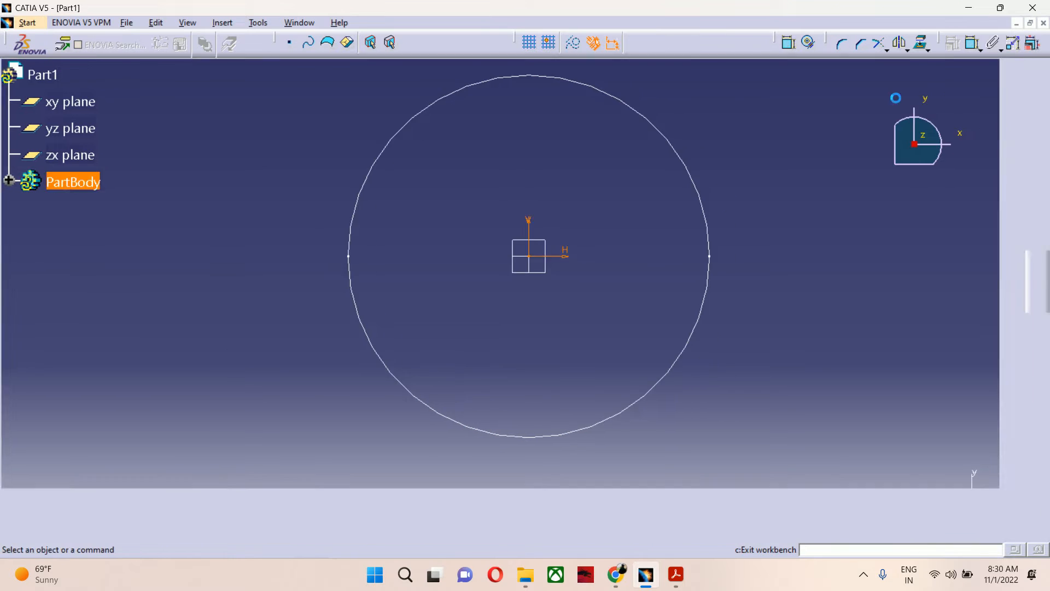
left_click(791, 46)
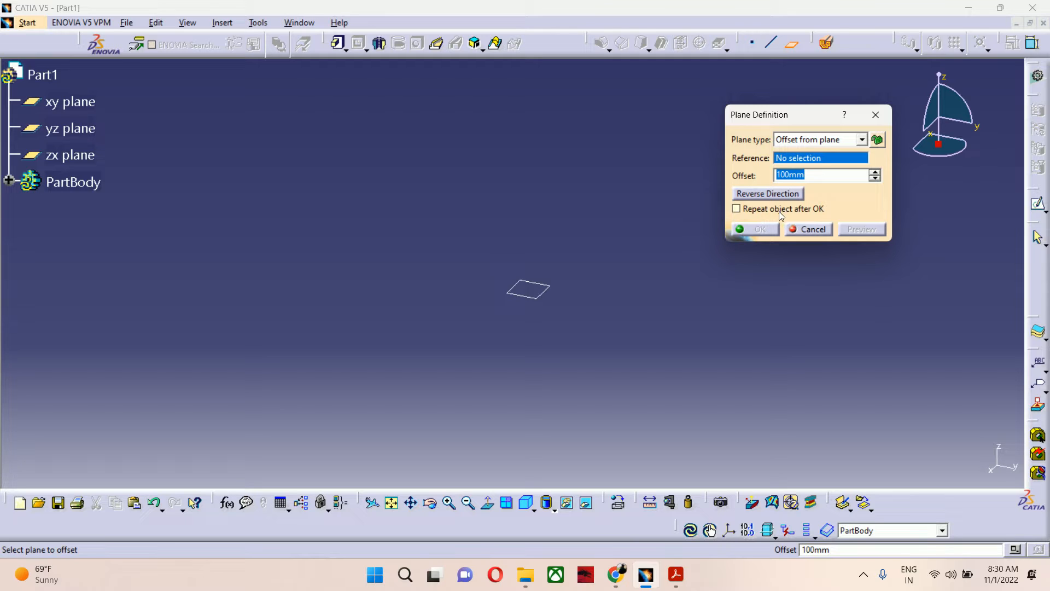
left_click(820, 229)
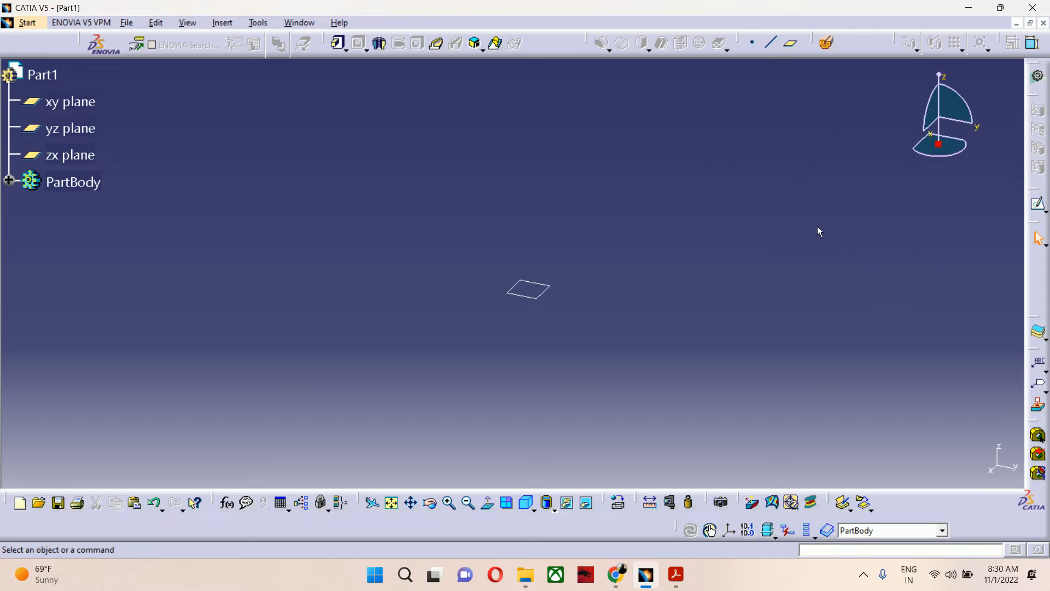
Step: Add one more plane offset 100 mm above the topmost plane, without repeating it
middle_click_drag(727, 249, 727, 408, "ctrl")
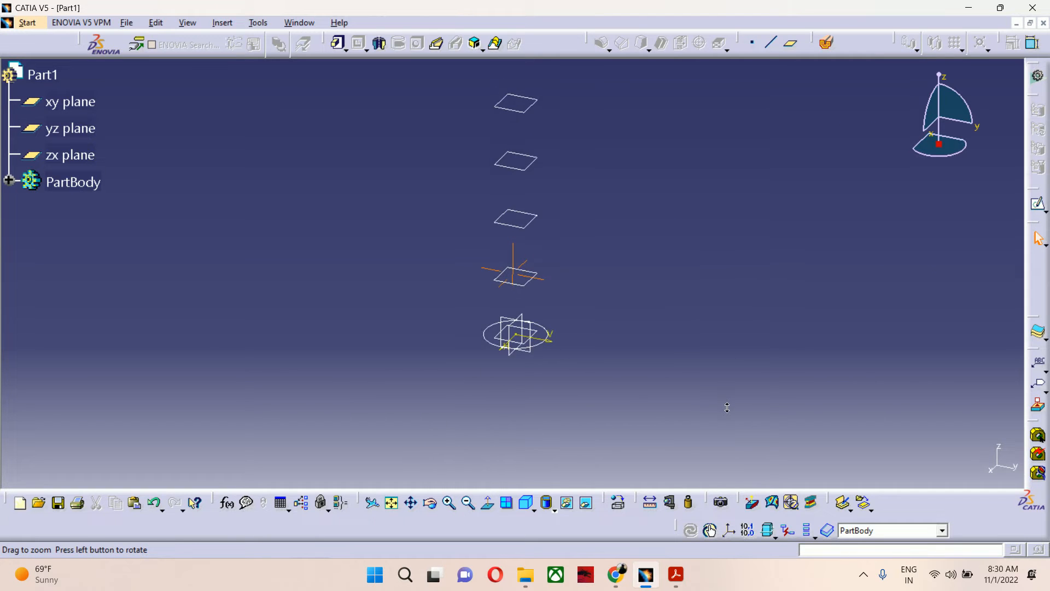
middle_click_drag(683, 303, 711, 345)
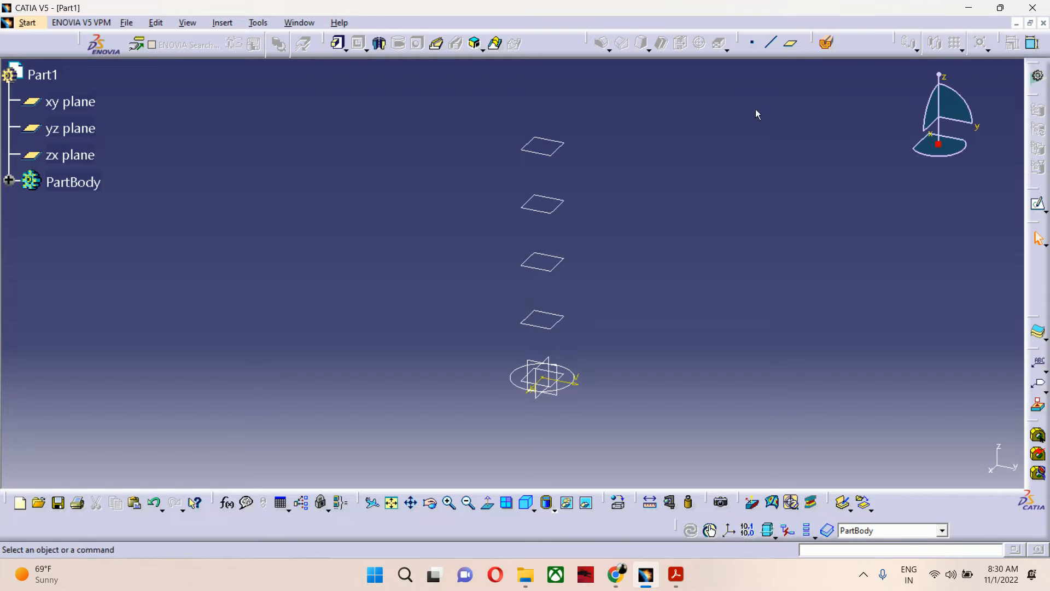
left_click(792, 46)
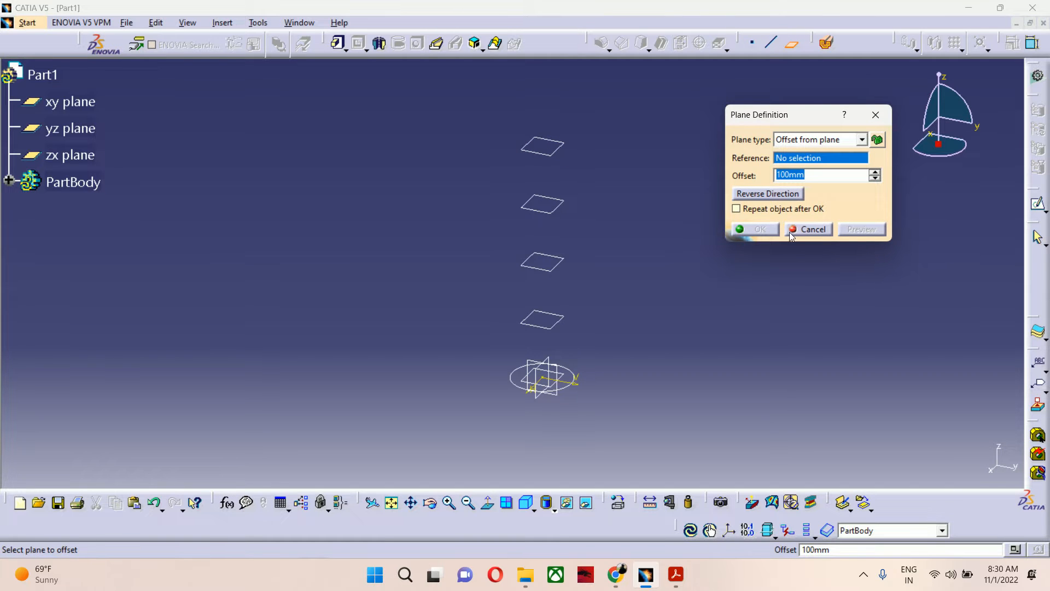
left_click(550, 147)
middle_click_drag(553, 172, 563, 278)
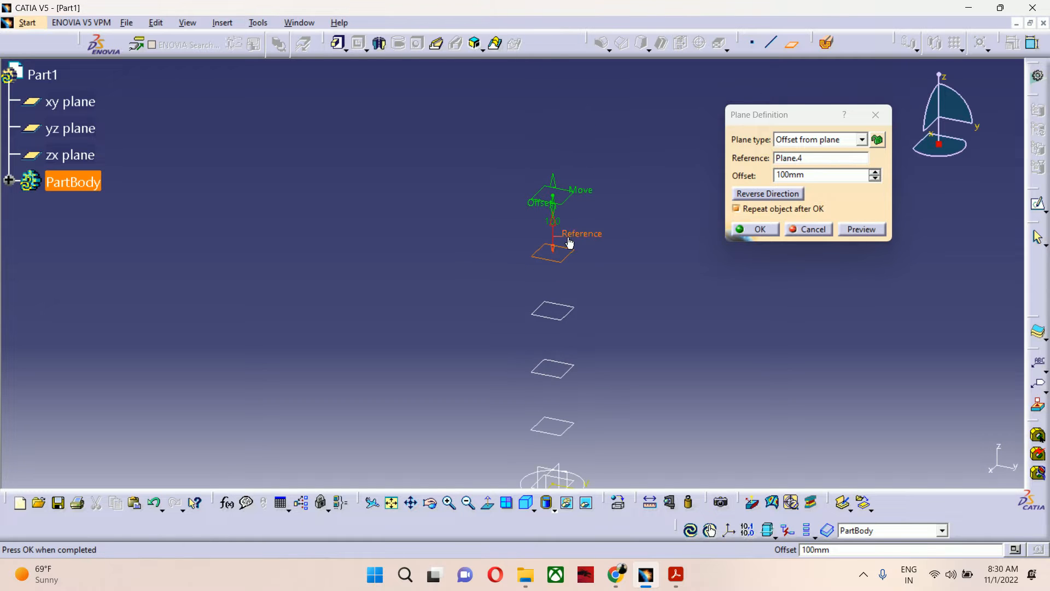
left_click(760, 229)
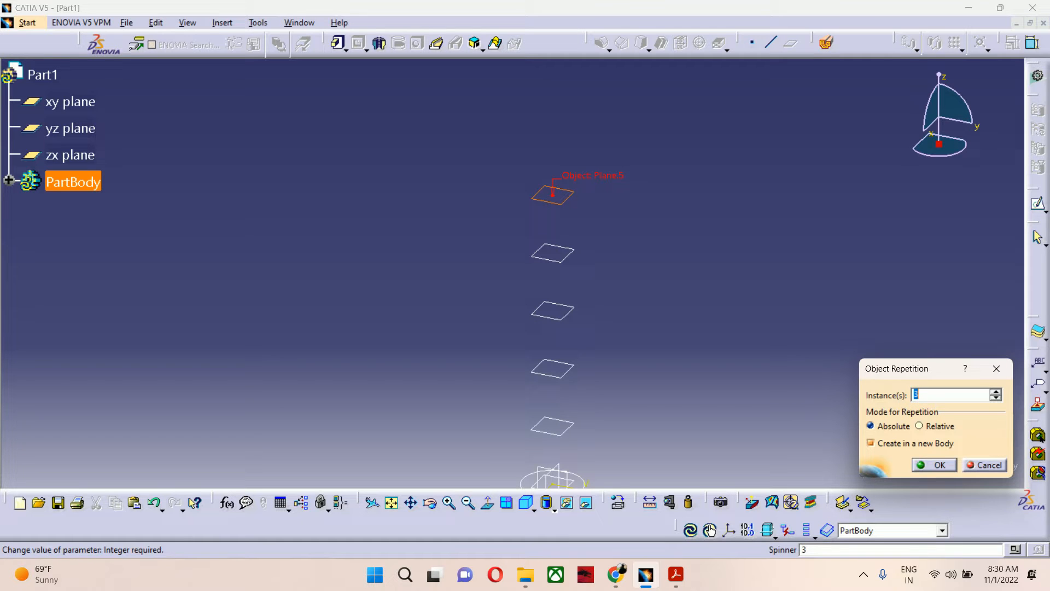
left_click(939, 469)
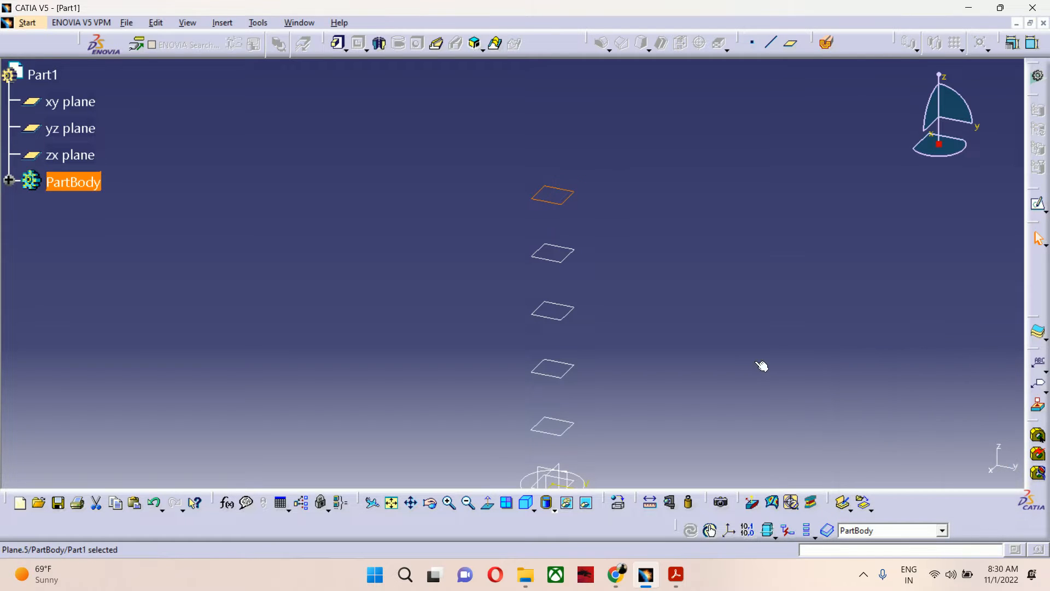
Step: Sketch a circle smaller than the base circle, centred on the origin, on the first offset plane and exit the sketch
middle_click_drag(678, 270, 678, 290)
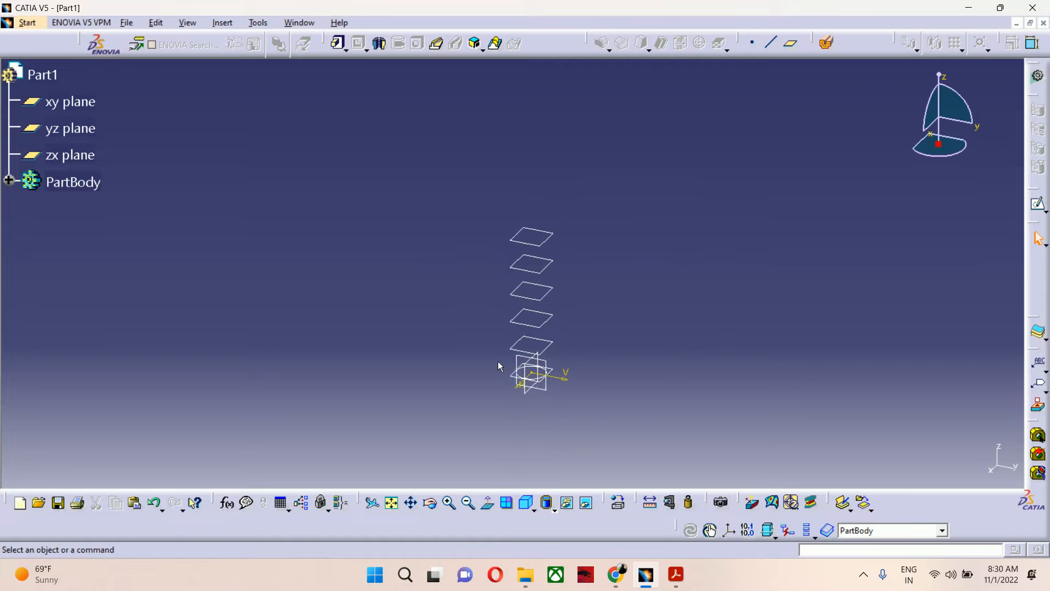
left_click(541, 347)
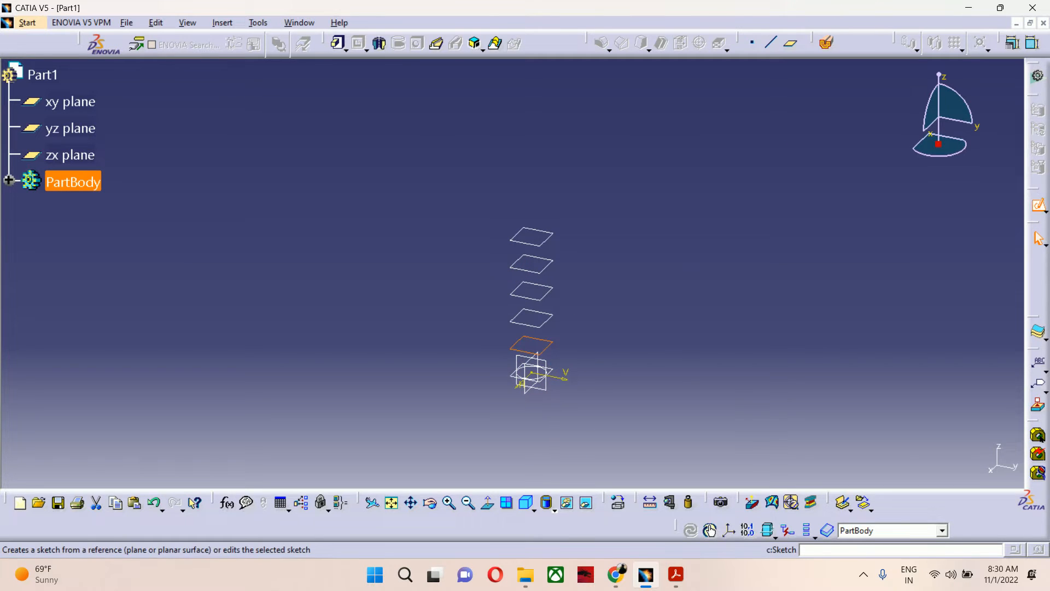
left_click(1038, 204)
mouse_move(660, 346)
middle_mouse_down()
mouse_move(574, 363)
mouse_move(540, 392)
mouse_move(564, 394)
mouse_move(555, 393)
mouse_move(555, 363)
mouse_move(560, 387)
mouse_move(565, 375)
mouse_move(536, 181)
mouse_move(183, 220)
middle_mouse_up()
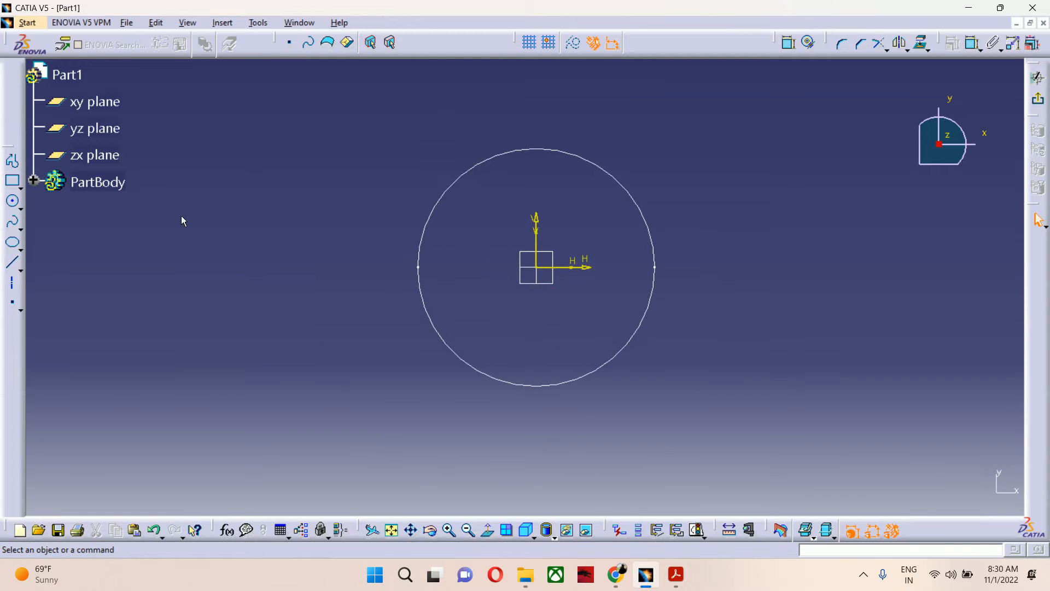
left_click(13, 201)
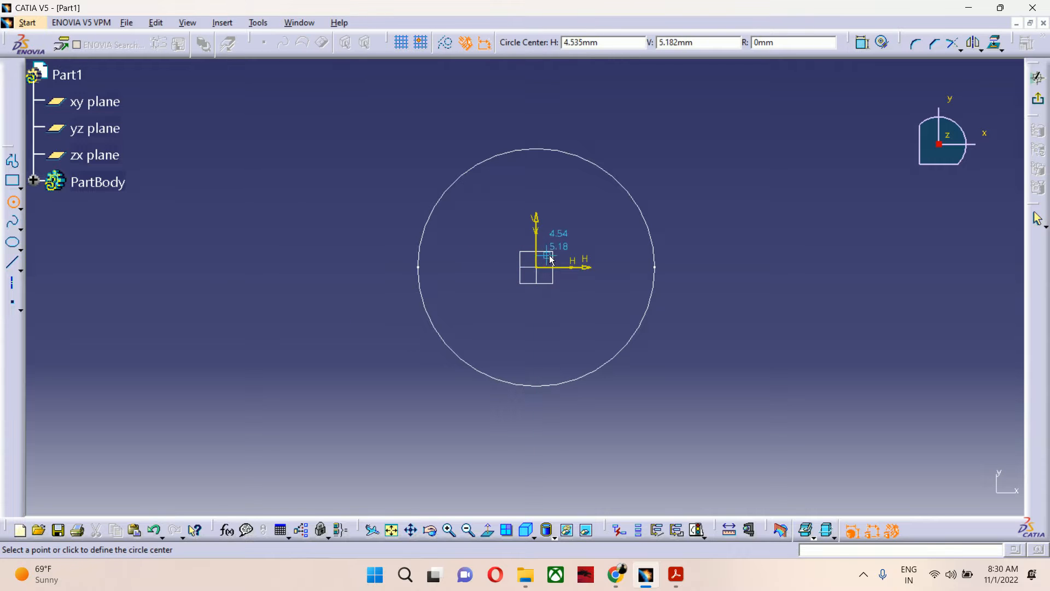
left_click(537, 268)
left_click(554, 222)
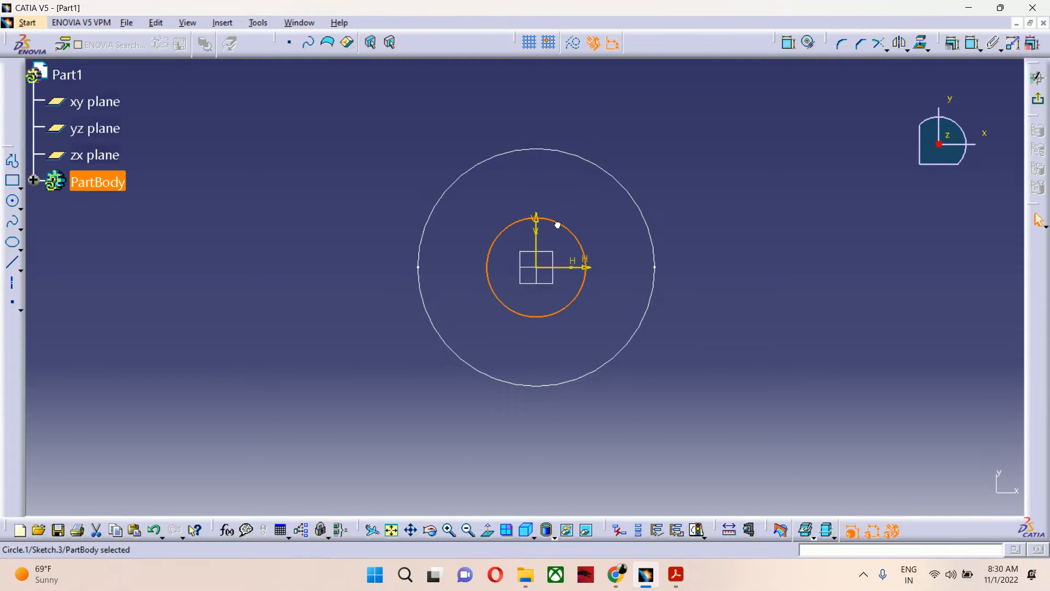
left_click(1037, 77)
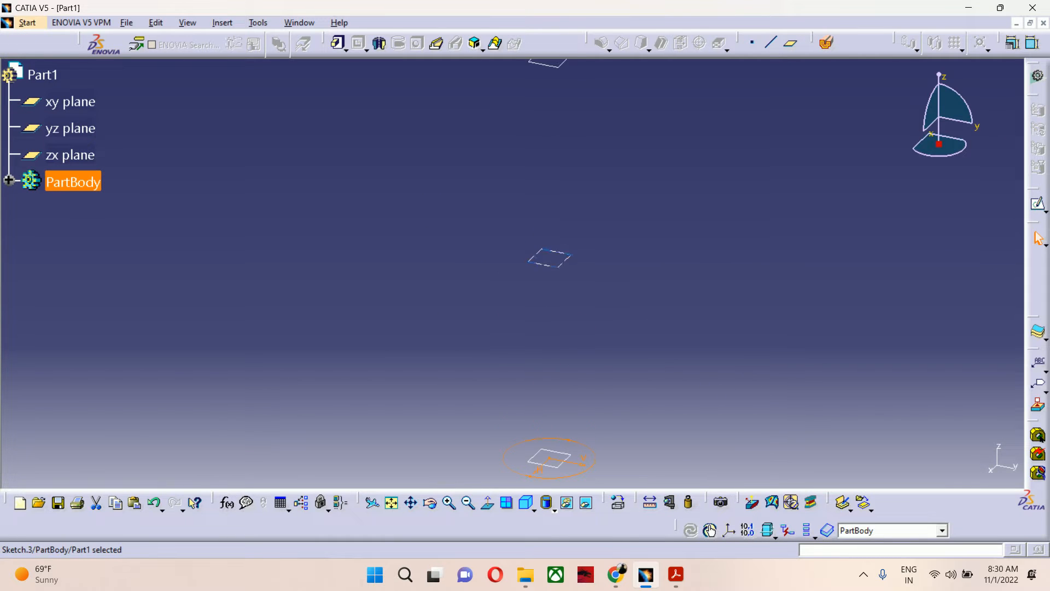
Step: Sketch an ellipse centred on the origin with a vertical semi-axis of about 43 mm on the second offset plane and exit the sketch
left_click(563, 265)
left_click(1038, 203)
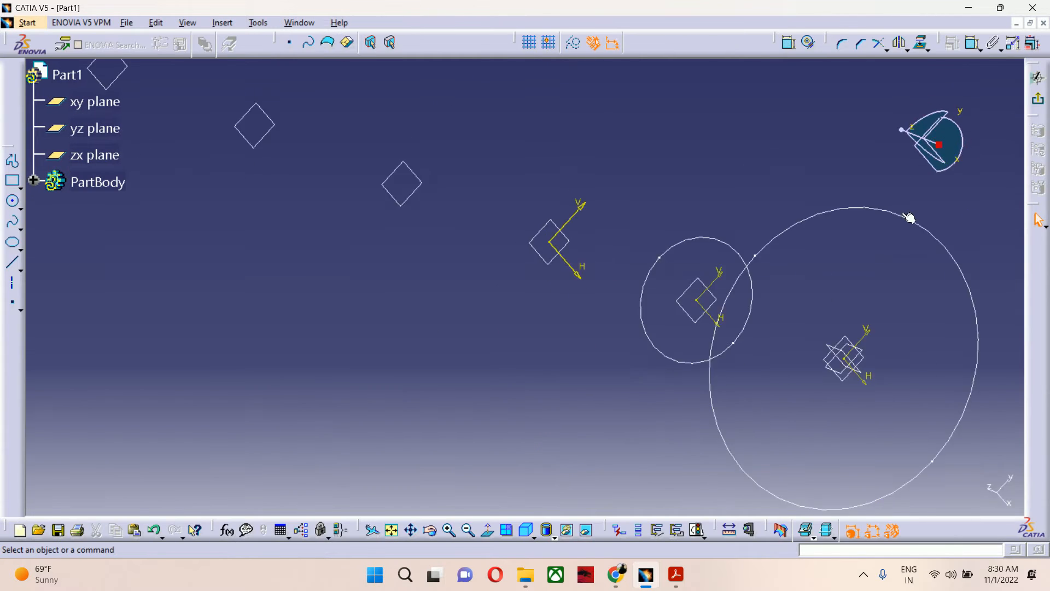
left_click(12, 243)
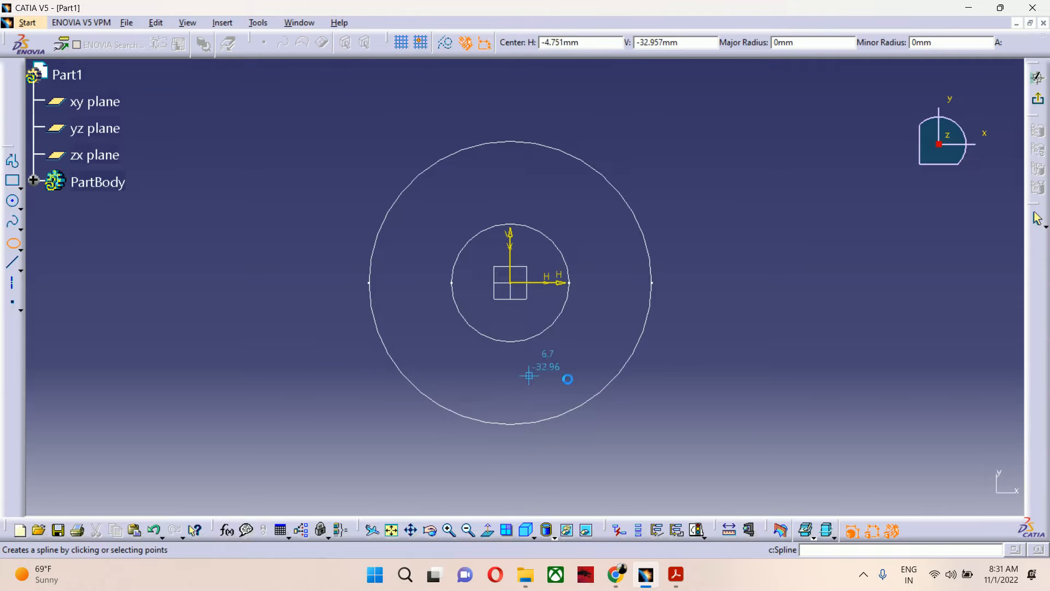
left_click(511, 283)
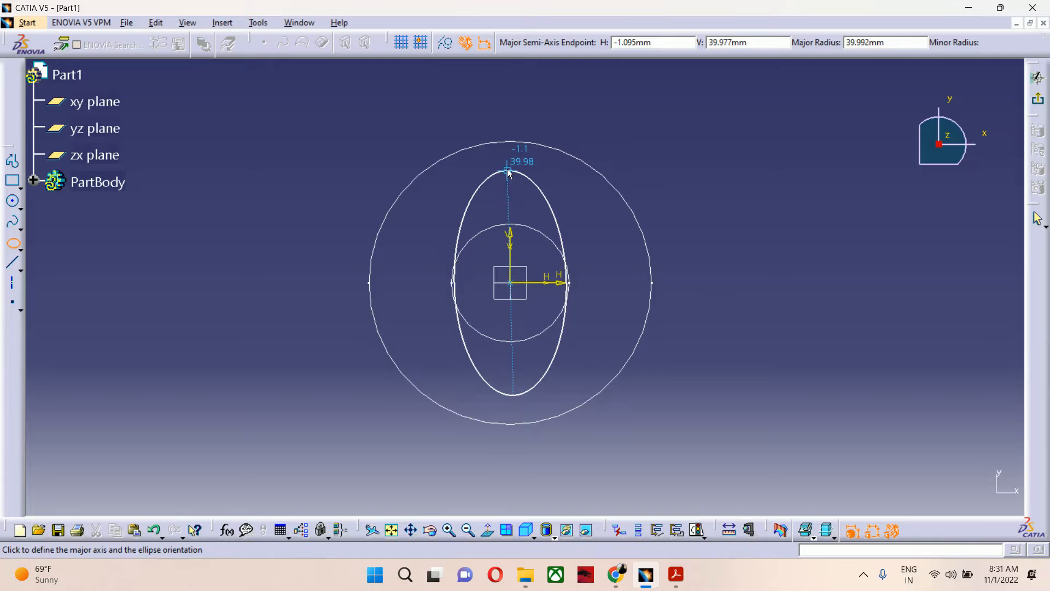
left_click(510, 163)
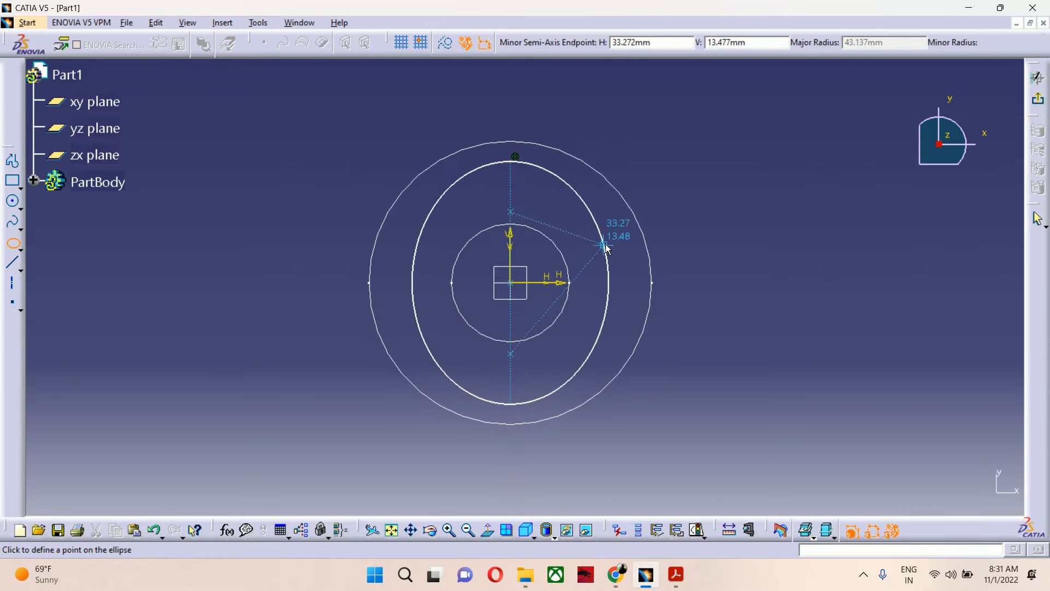
left_click(634, 247)
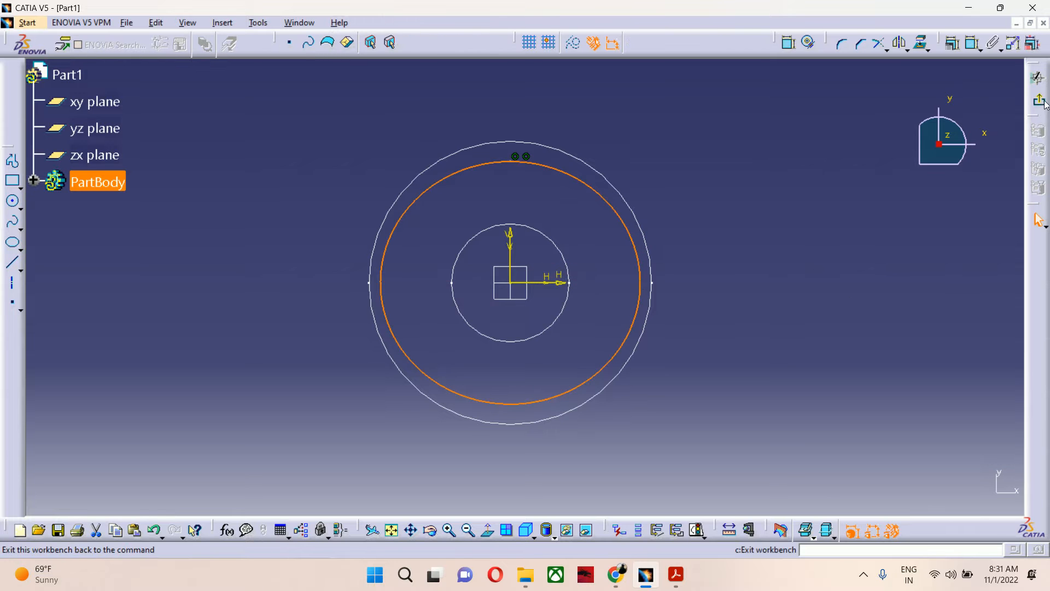
left_click(1037, 78)
Step: Start a sketch on the third offset plane and draw a spline through five points around the origin, outside the small circle
left_click(715, 200)
middle_click_drag(601, 228, 595, 524)
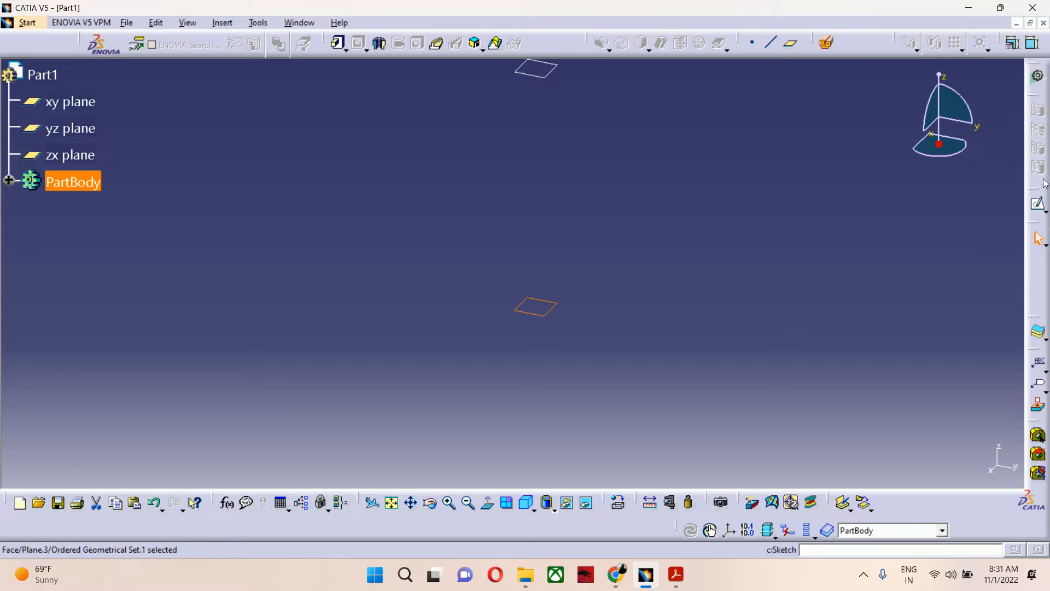
left_click(1038, 204)
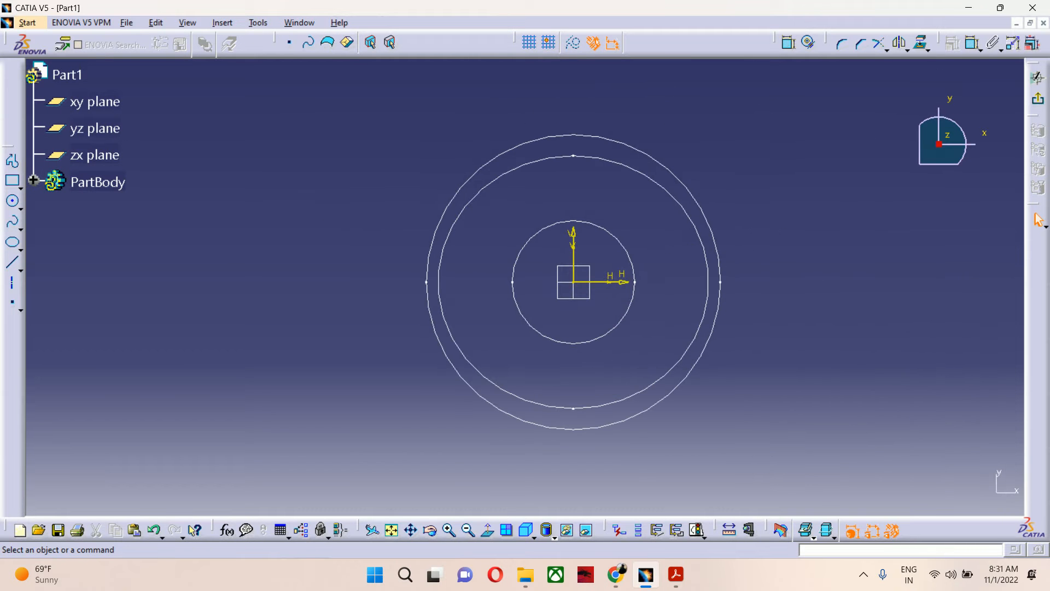
left_click(12, 221)
left_click(495, 292)
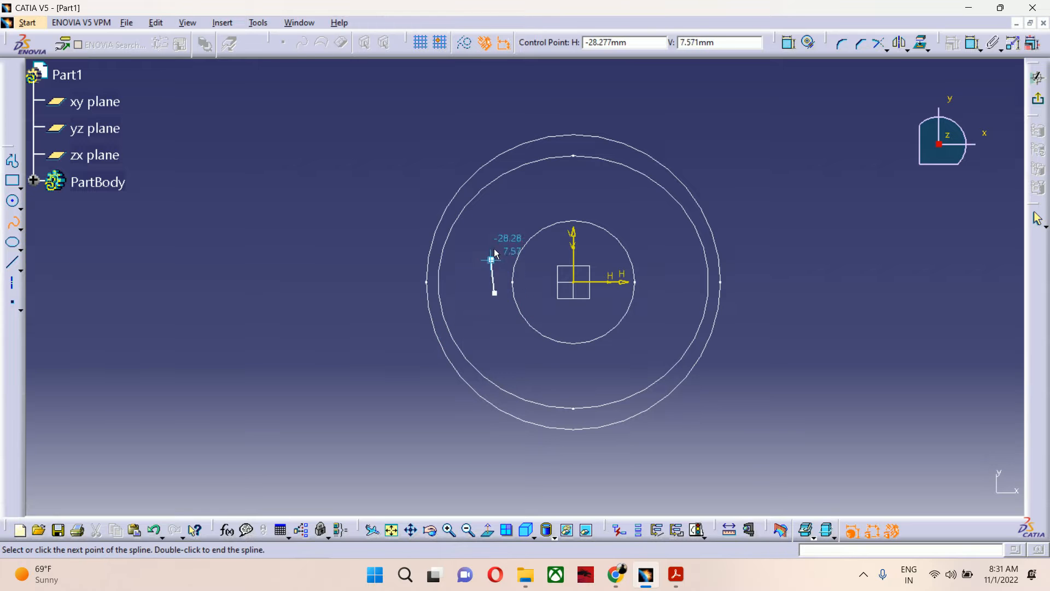
left_click(533, 210)
left_click(666, 252)
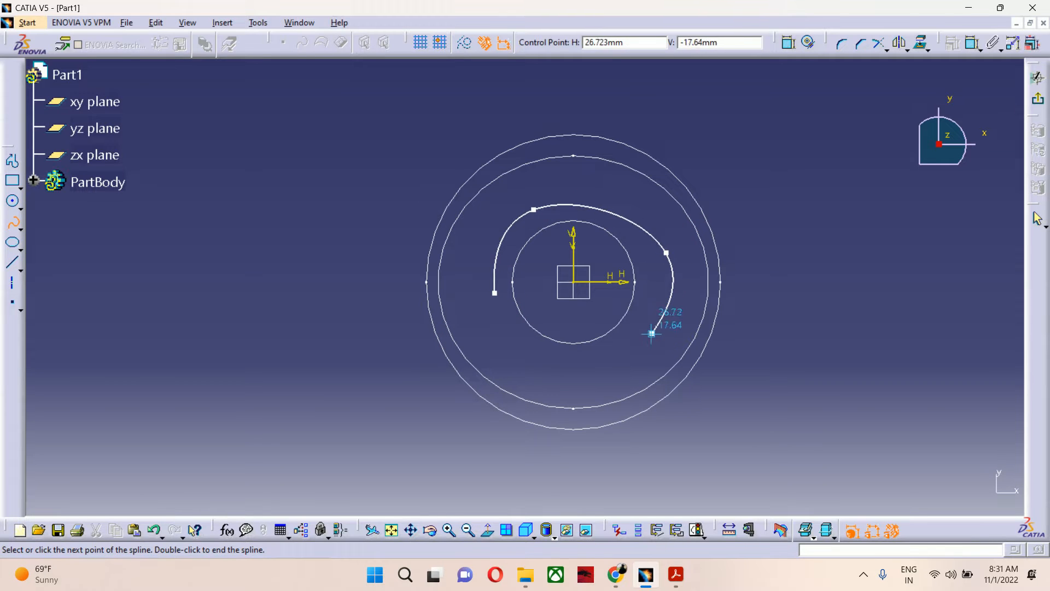
left_click(645, 335)
left_click(518, 344)
Step: Close the spline into a loop and exit the sketch
right_click(520, 345)
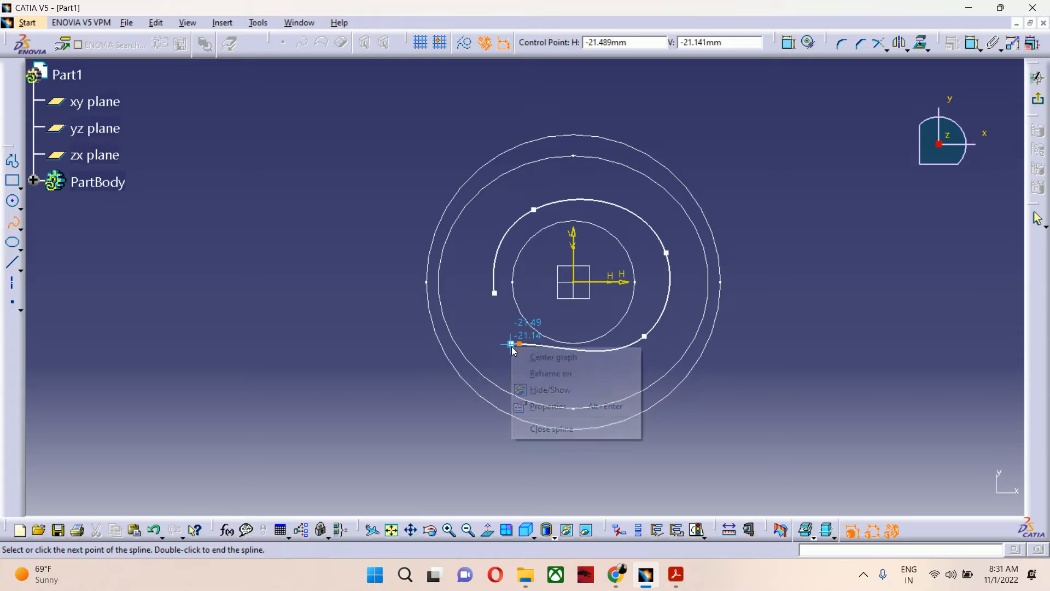
left_click(551, 429)
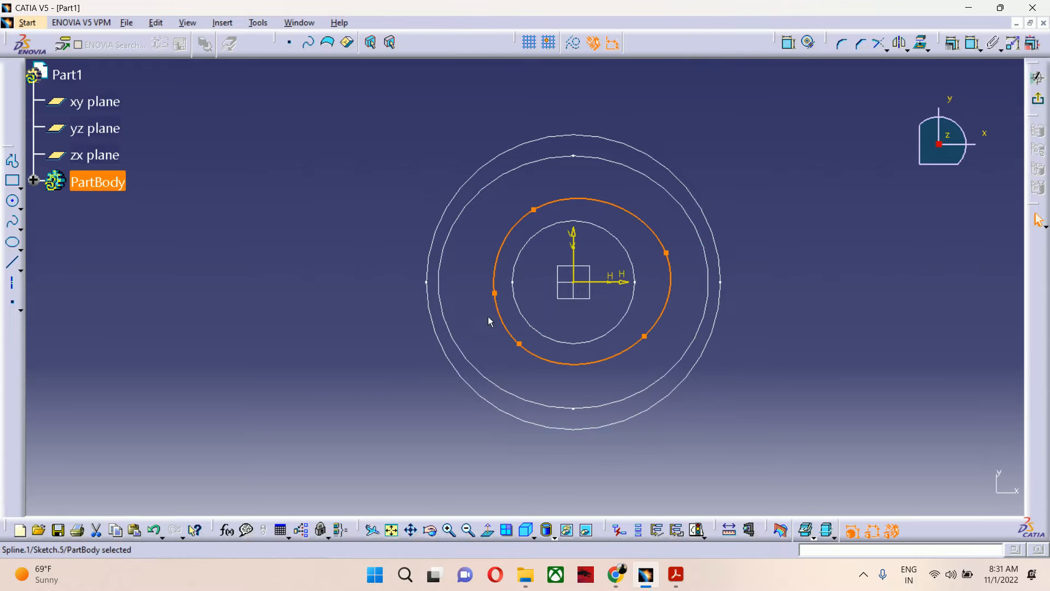
left_click(794, 299)
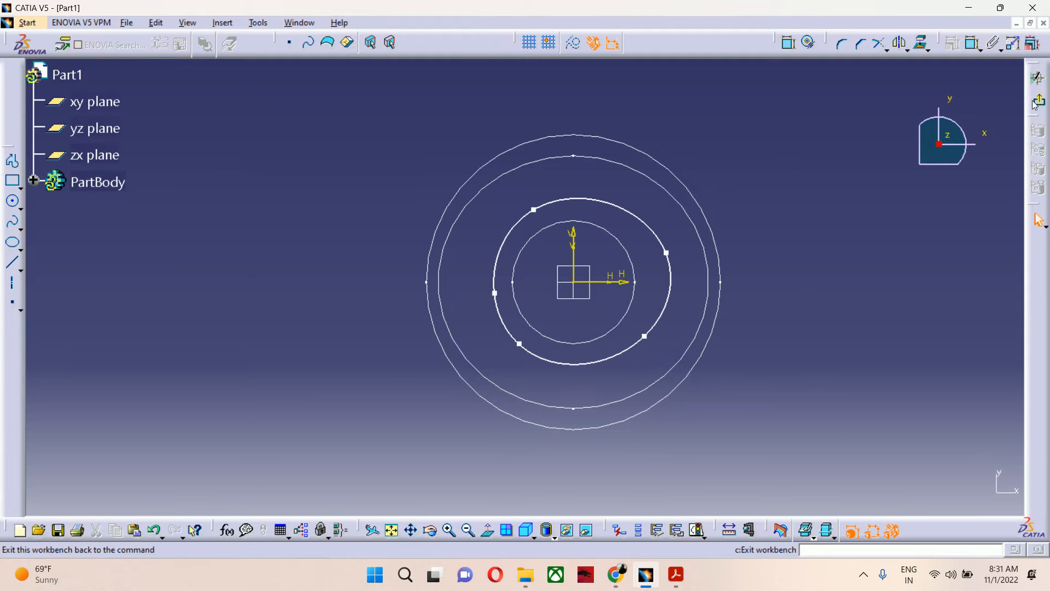
left_click(1037, 77)
Step: Expand PartBody in the specification tree and hide Plane.1
middle_click_drag(692, 233, 738, 448)
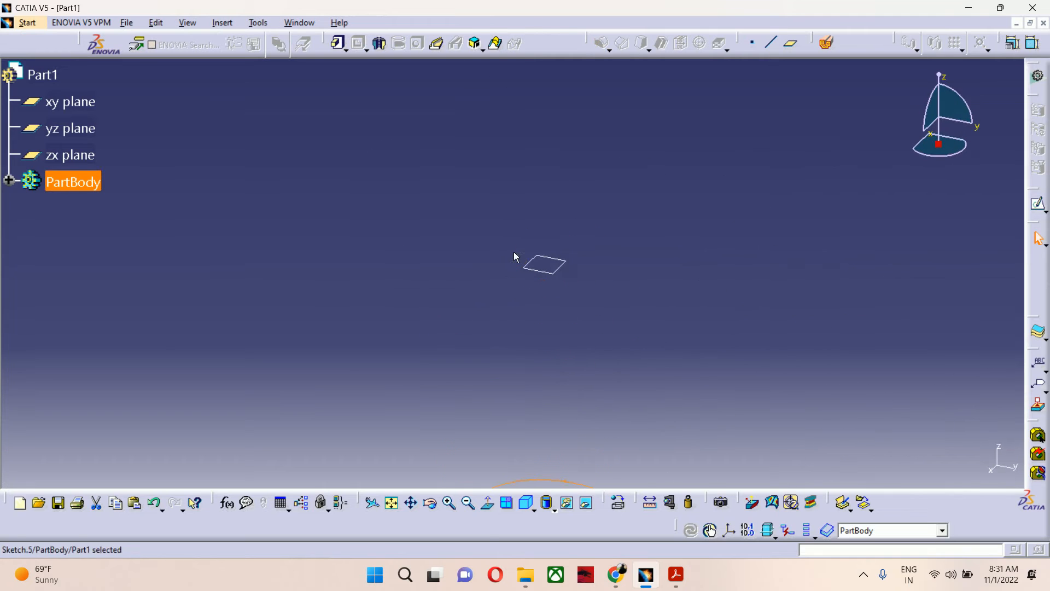
mouse_move(611, 192)
middle_mouse_down()
mouse_move(621, 121)
mouse_move(665, 331)
mouse_move(678, 227)
middle_mouse_up()
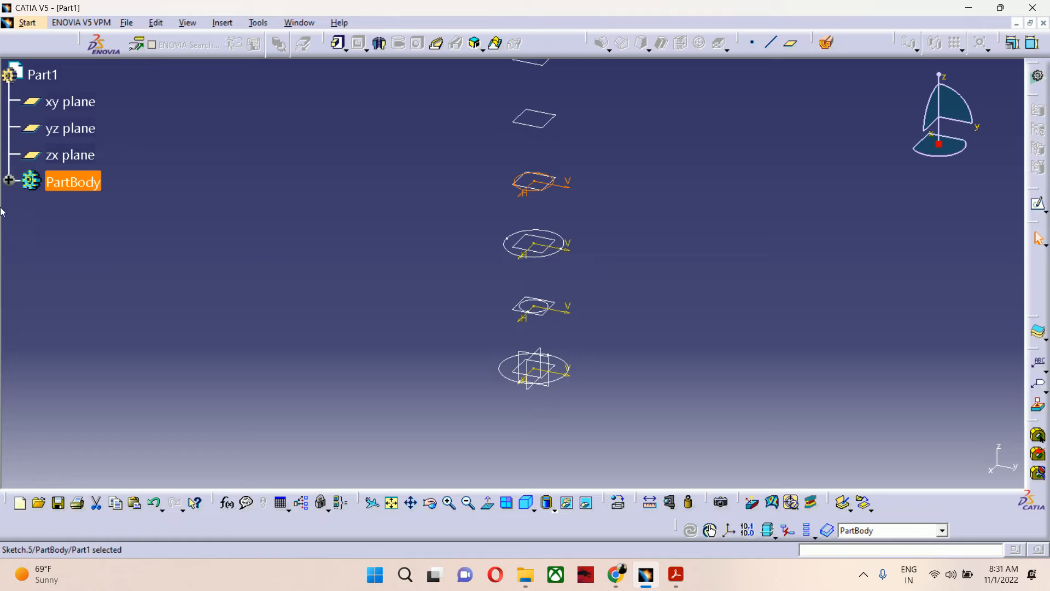
left_click(9, 181)
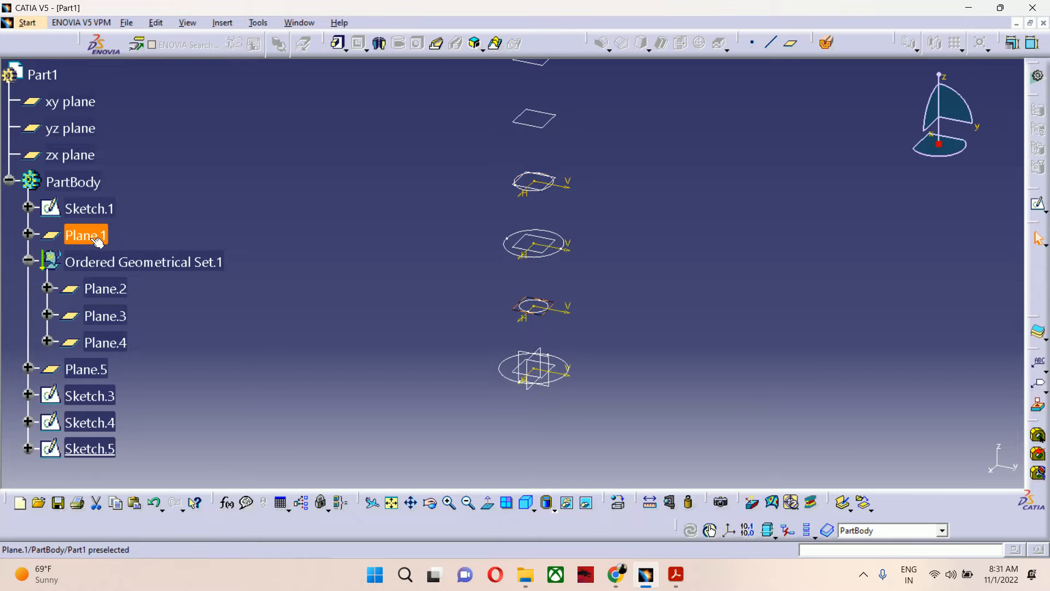
right_click(109, 251)
left_click(118, 279)
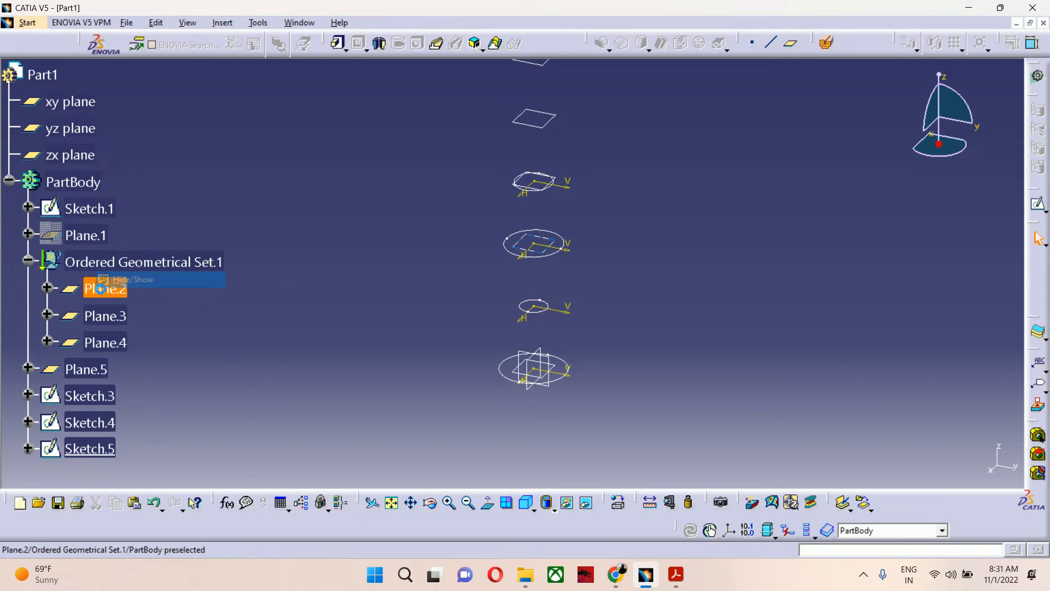
Step: Hide Plane.2, Plane.3, Plane.4 and Plane.5 so that only the section sketches and origin planes are displayed
left_click(86, 290)
left_click(104, 342, "ctrl")
left_click(104, 315, "ctrl")
right_click(101, 344)
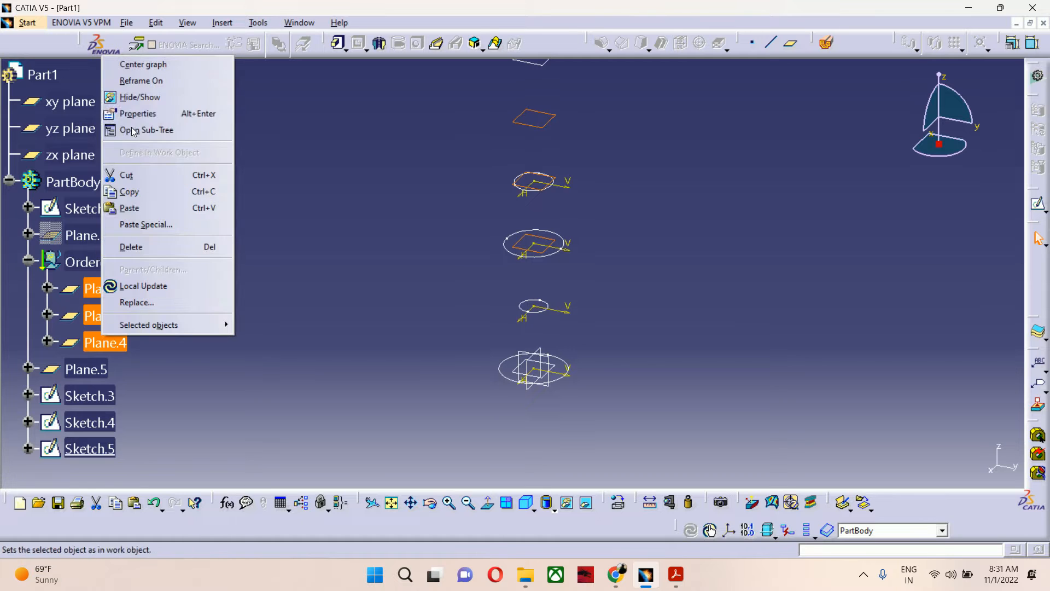
left_click(139, 96)
middle_click_drag(533, 55, 504, 114)
left_click(86, 369)
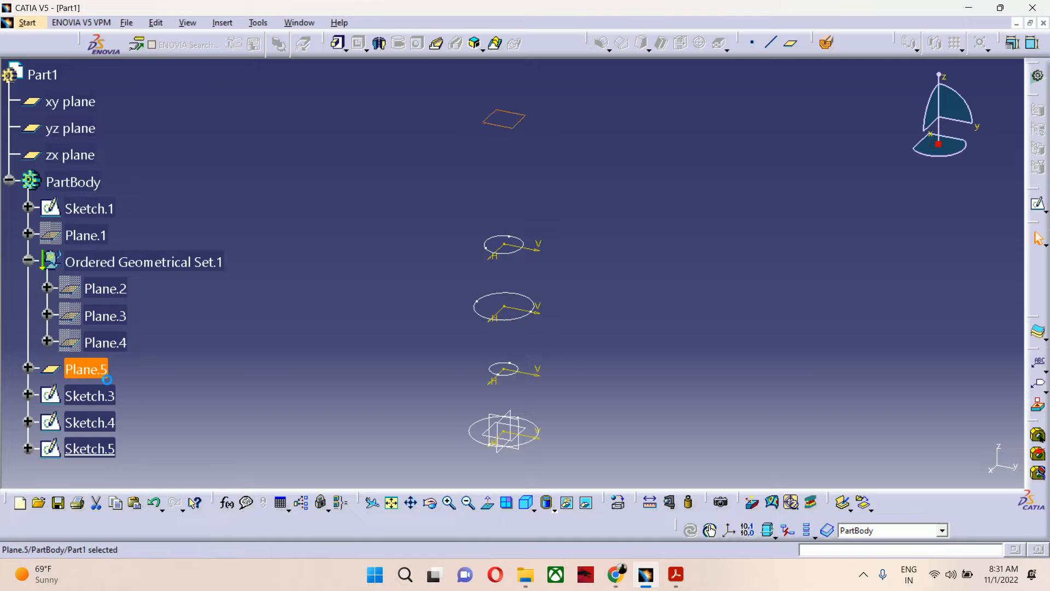
right_click(99, 369)
left_click(138, 133)
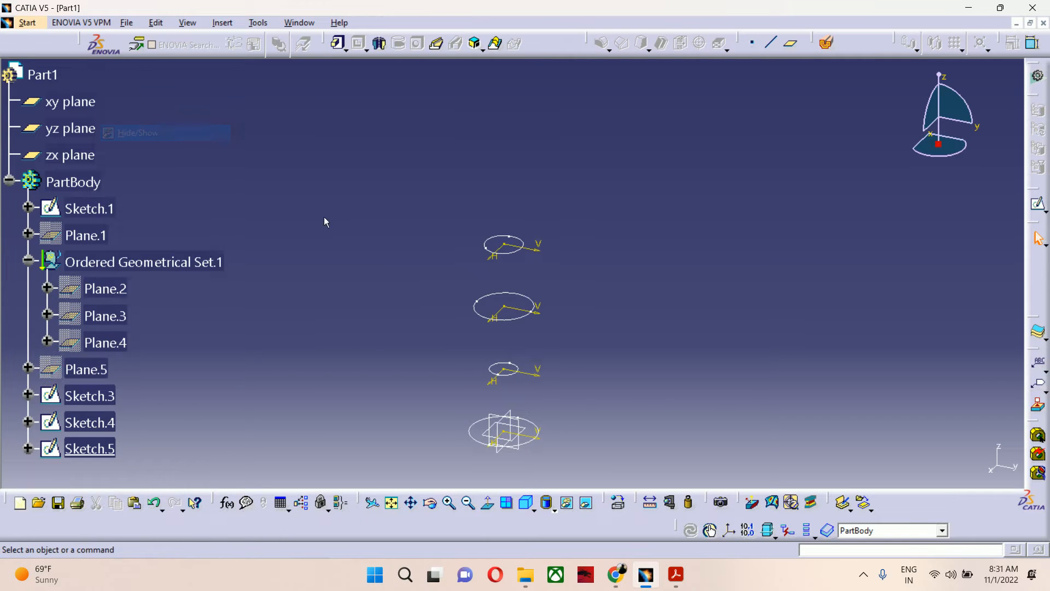
middle_click_drag(435, 295, 423, 204)
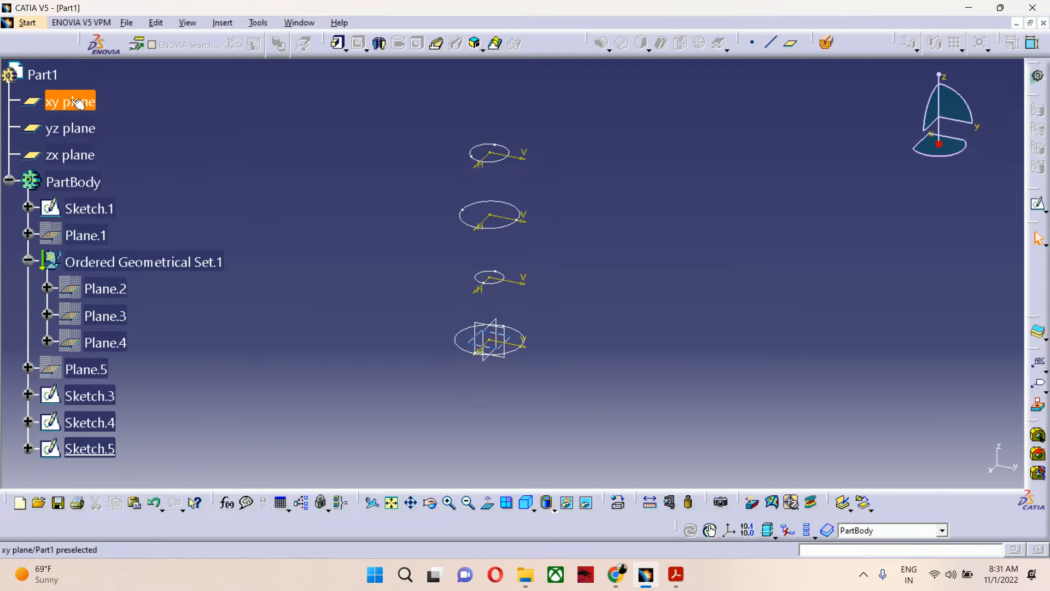
mouse_move(514, 346)
middle_mouse_down()
mouse_move(521, 373)
mouse_move(536, 348)
middle_mouse_up()
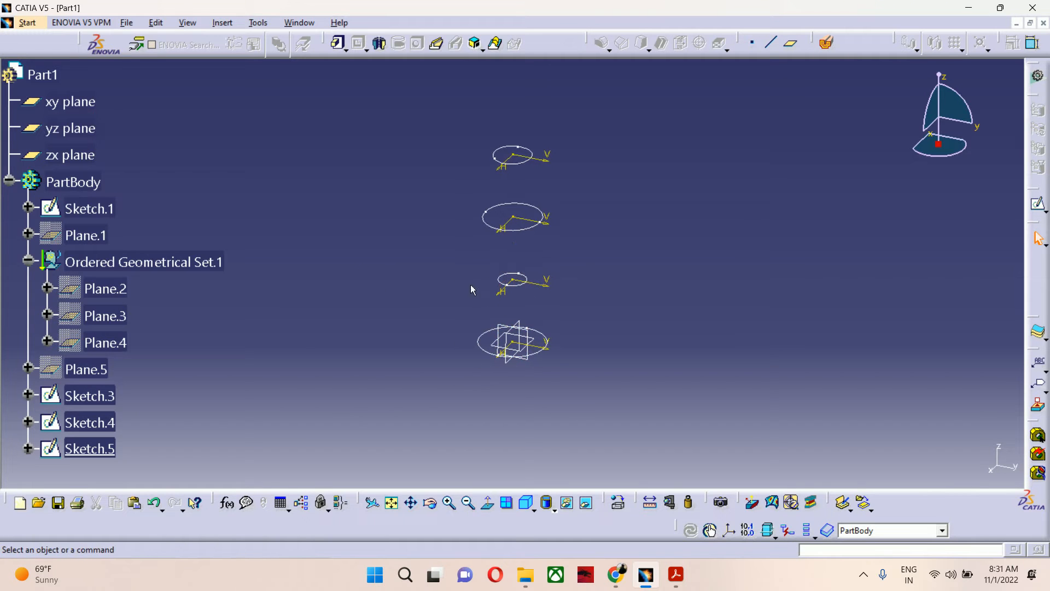
left_click(483, 50)
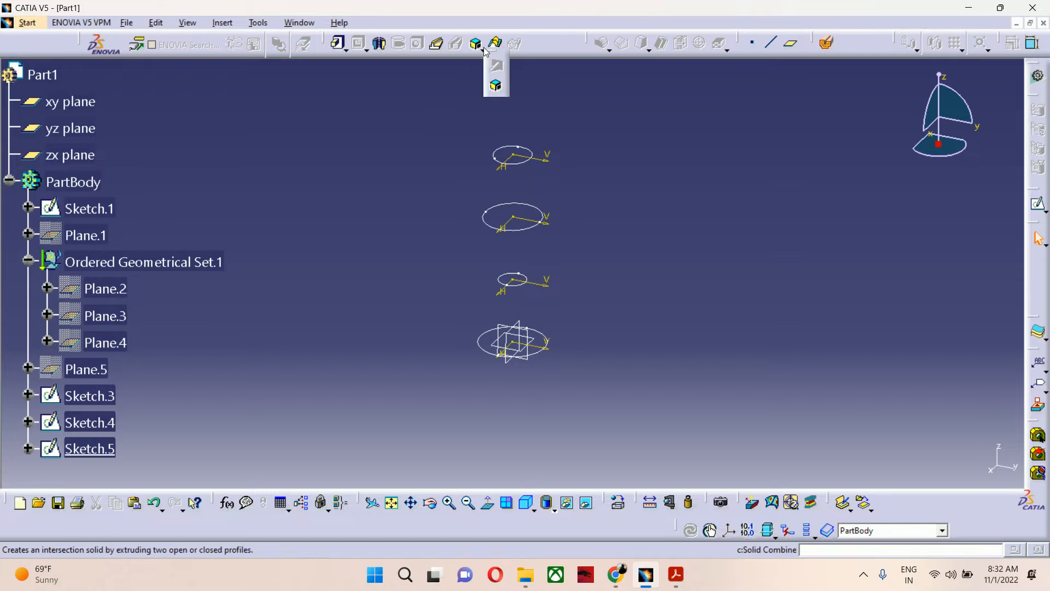
middle_click_drag(550, 381, 563, 353)
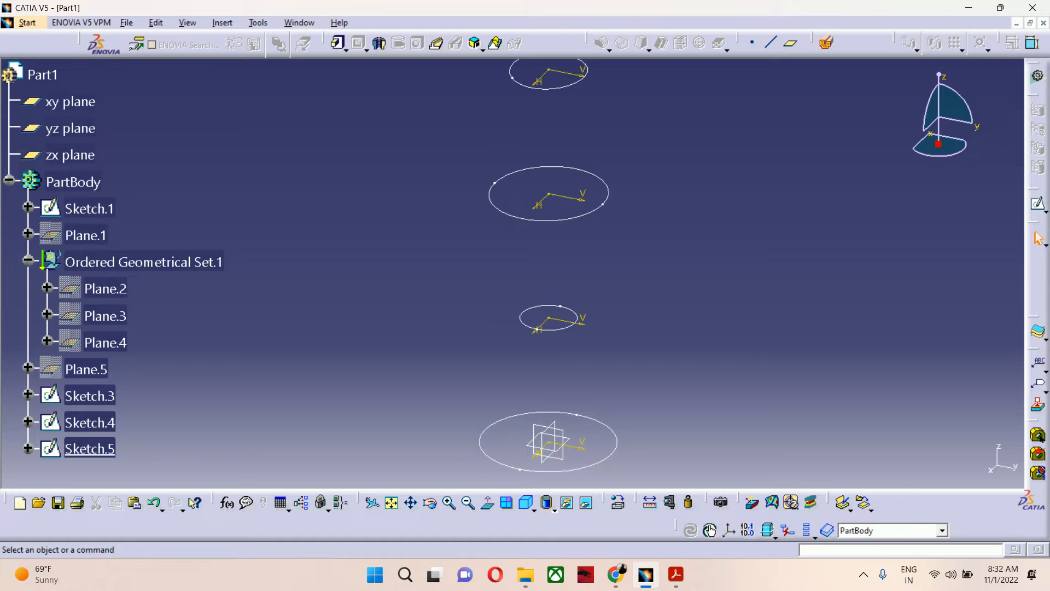
middle_click_drag(529, 335, 555, 459)
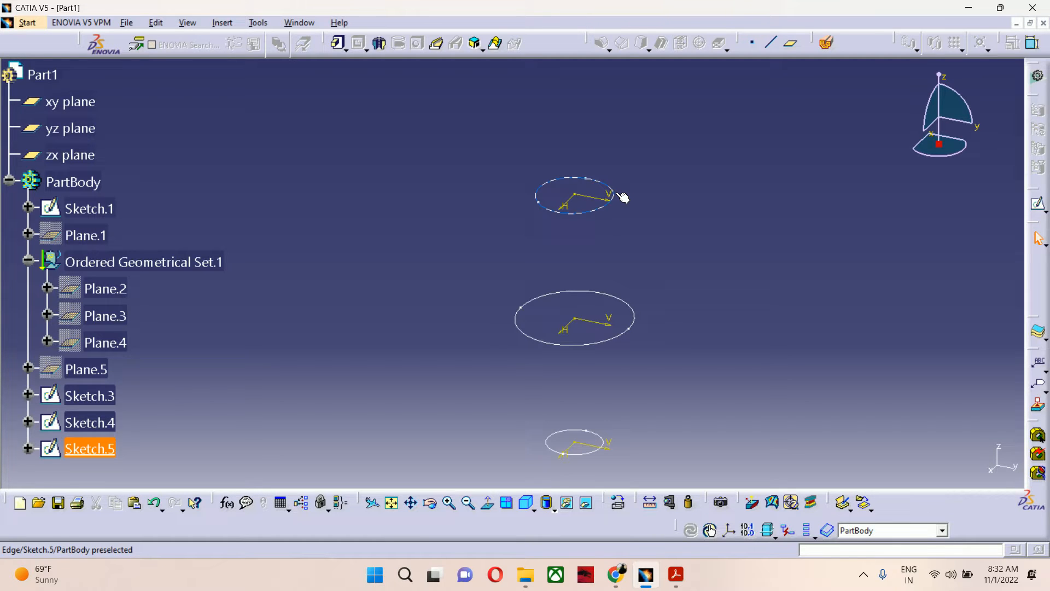
mouse_move(637, 201)
middle_mouse_down()
mouse_move(654, 267)
mouse_move(651, 253)
mouse_move(605, 267)
middle_mouse_up()
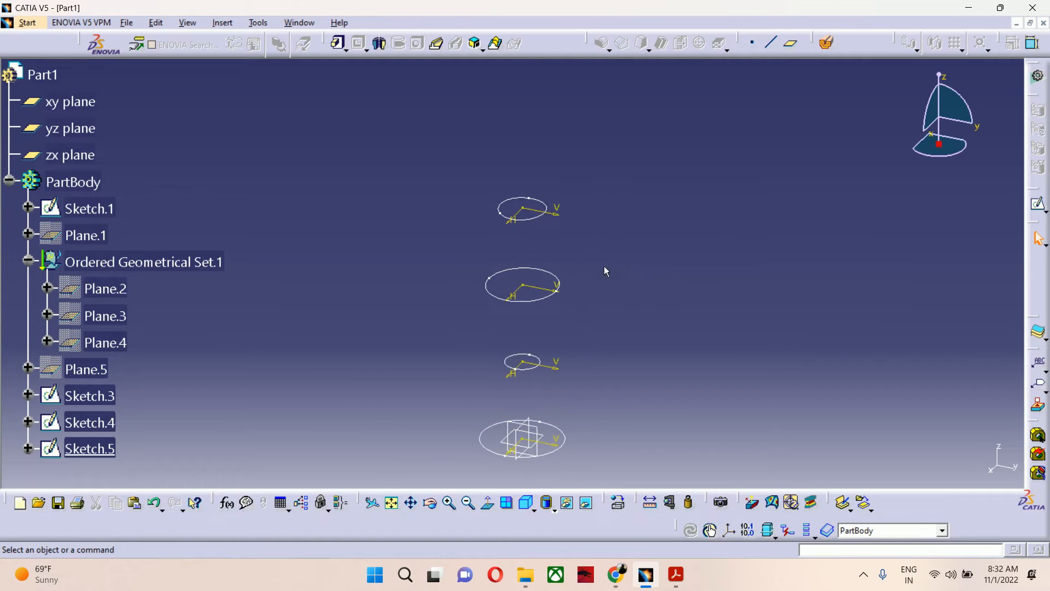
Step: Start a Multi-sections Solid and add the base circle, Sketch.1, as the first section
left_click(496, 45)
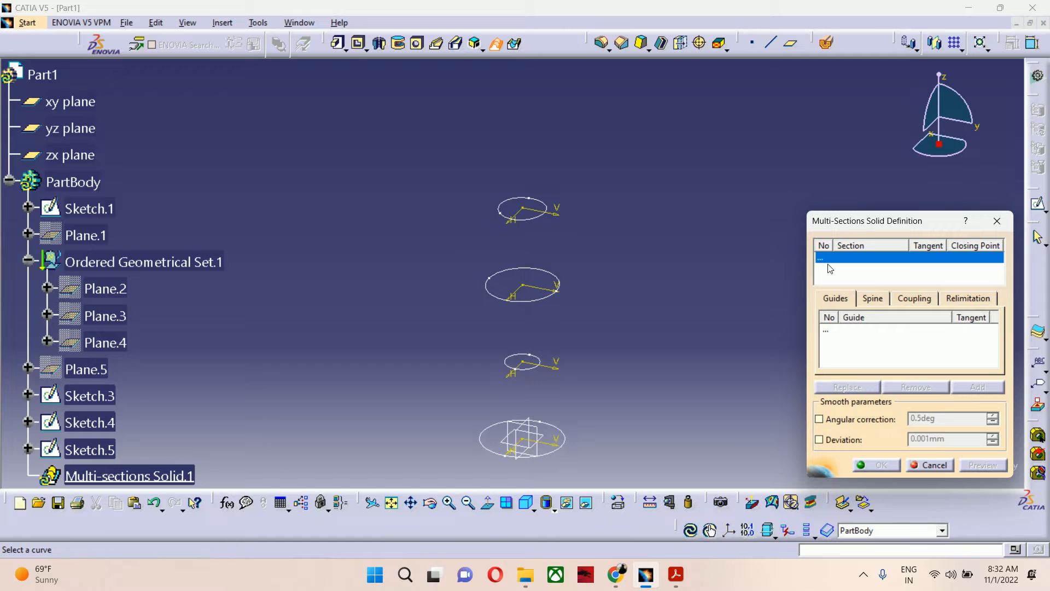
left_click_drag(849, 229, 740, 137)
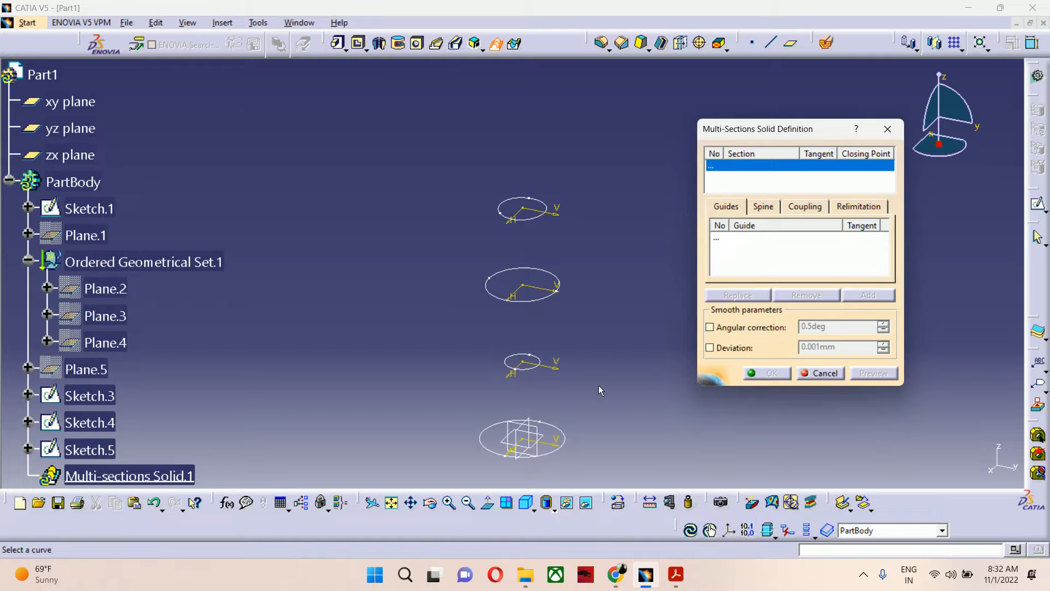
left_click(565, 443)
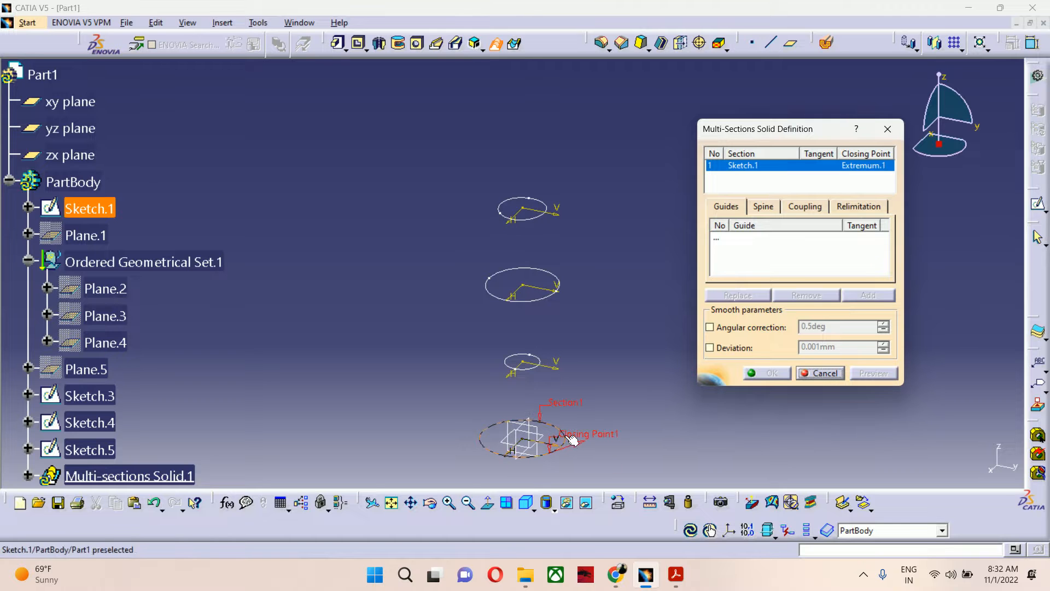
Step: Add Sketch.3, Sketch.4 and Sketch.5 in ascending order as sections two to four of the multi-sections solid
mouse_move(563, 436)
middle_mouse_down()
mouse_move(561, 260)
mouse_move(558, 346)
mouse_move(552, 317)
mouse_move(539, 339)
mouse_move(532, 266)
middle_mouse_up()
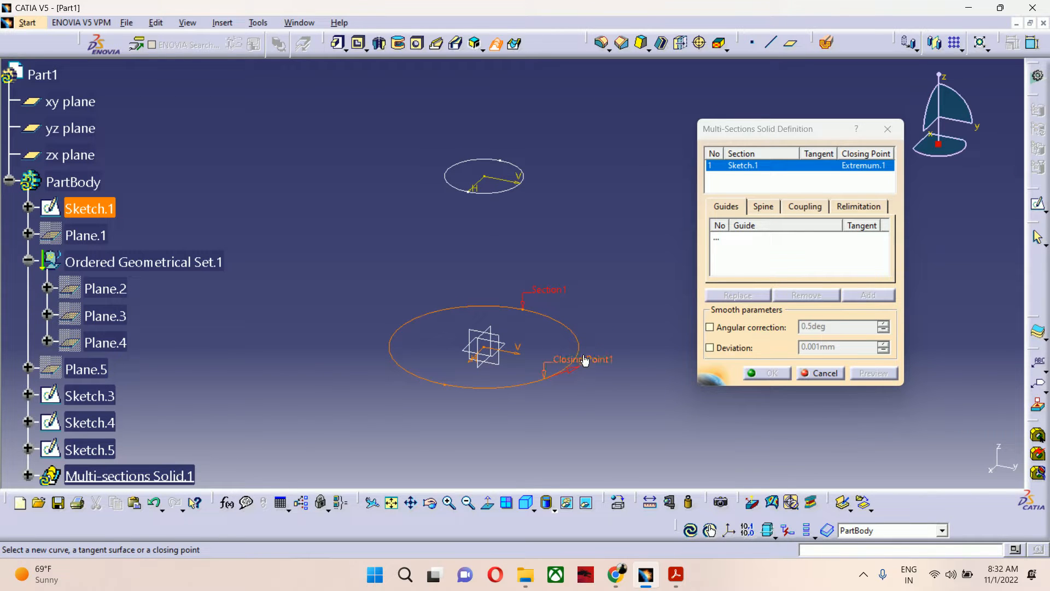
middle_click_drag(584, 360, 553, 406)
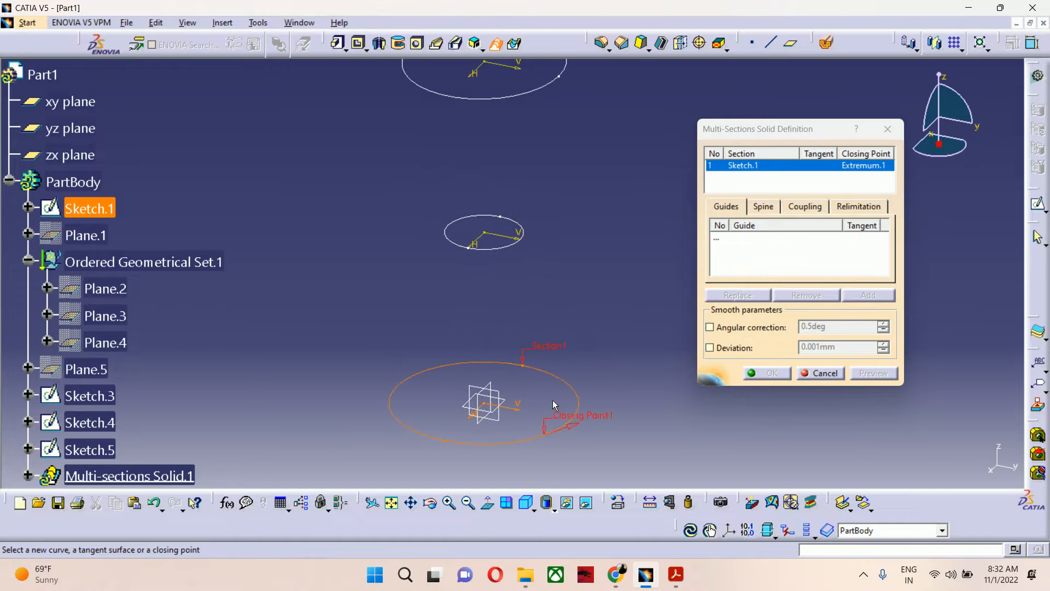
middle_click_drag(523, 327, 540, 338)
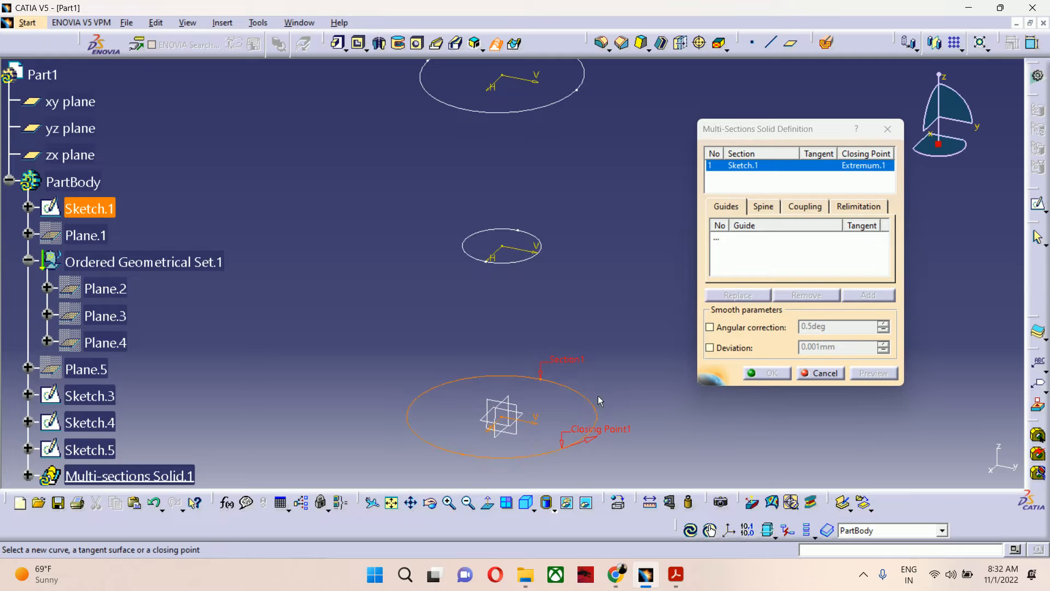
left_click(536, 265)
middle_click_drag(553, 191, 550, 237)
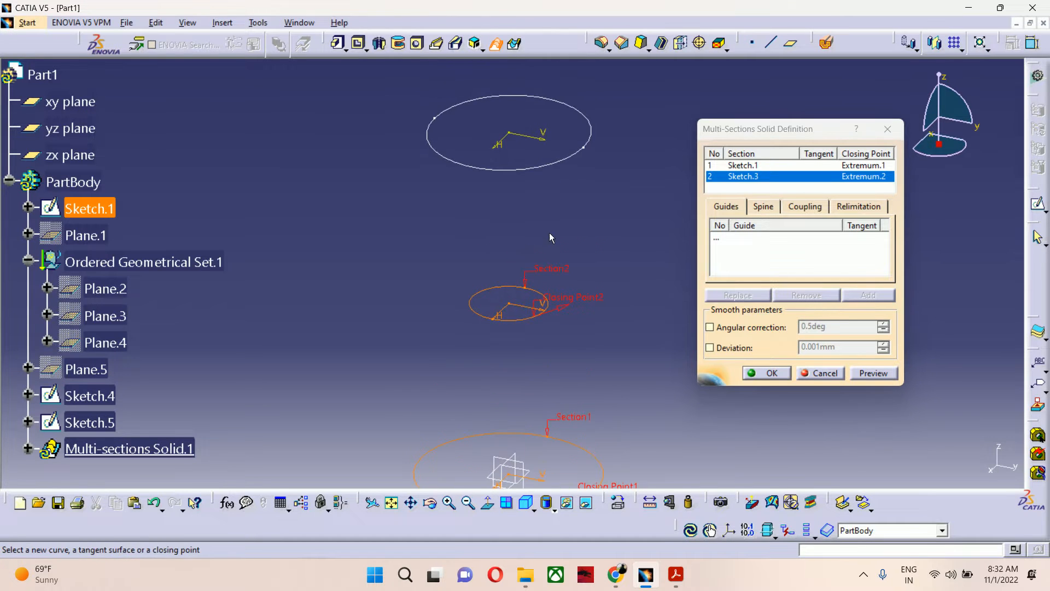
left_click(565, 168)
mouse_move(541, 160)
middle_mouse_down()
mouse_move(512, 197)
mouse_move(514, 232)
mouse_move(488, 206)
mouse_move(505, 243)
mouse_move(503, 234)
middle_mouse_up()
left_click(514, 232)
middle_click_drag(501, 315, 480, 240)
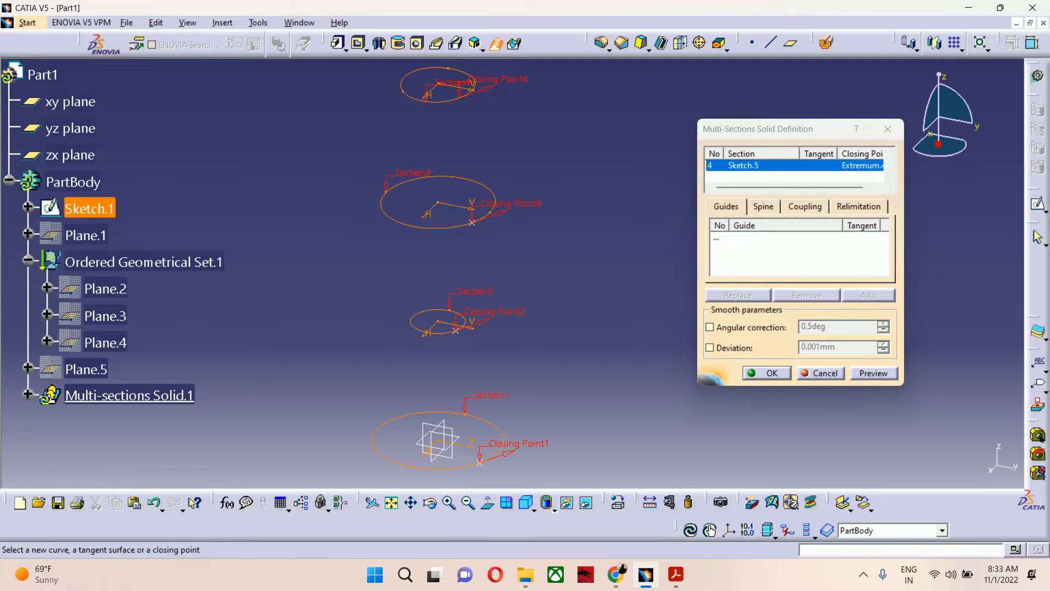
mouse_move(493, 109)
middle_mouse_down()
mouse_move(490, 164)
mouse_move(495, 128)
middle_mouse_up()
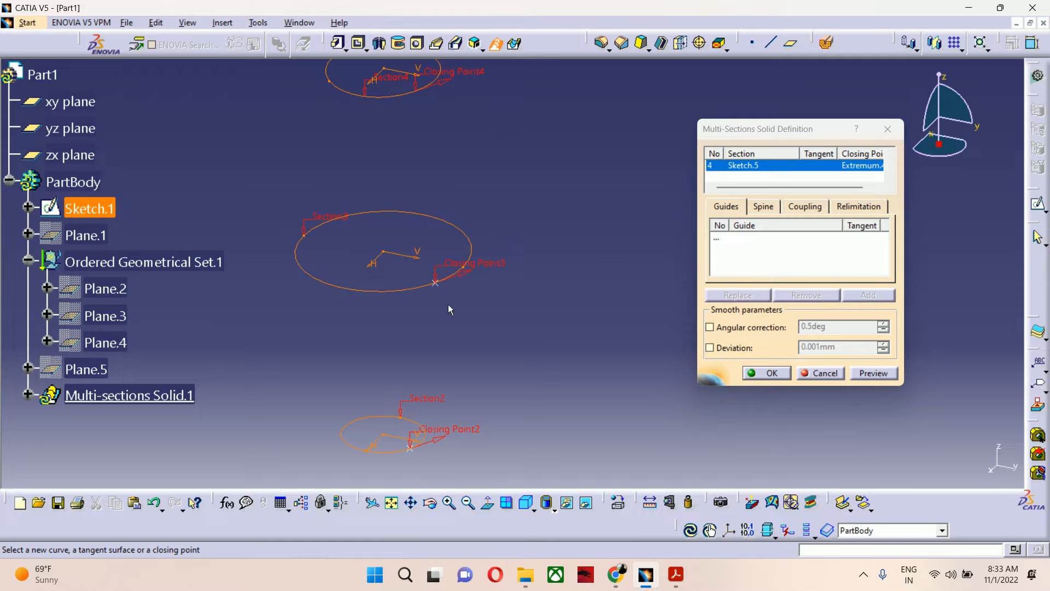
middle_click_drag(463, 312, 472, 170)
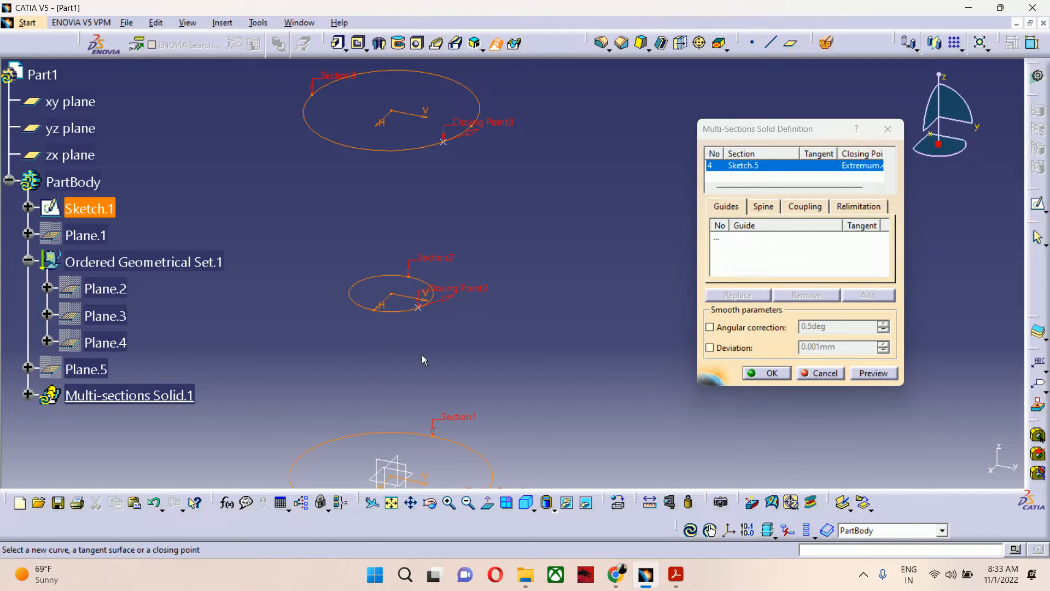
Step: Preview the multi-sections solid through all four sections and inspect it down to the base profile
middle_click(480, 394)
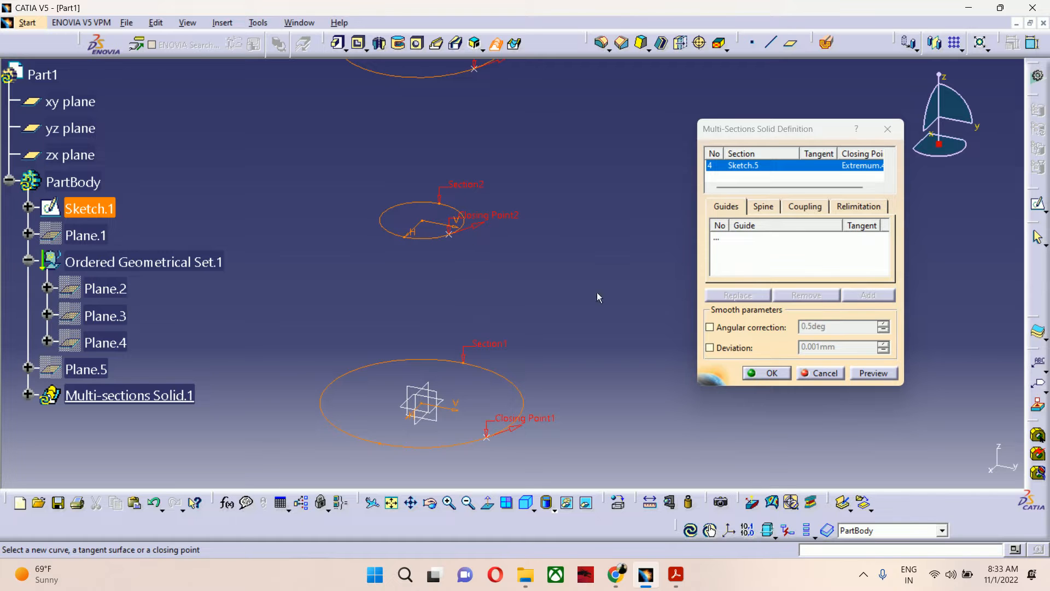
left_click(870, 374)
middle_click_drag(605, 249, 562, 356, "ctrl")
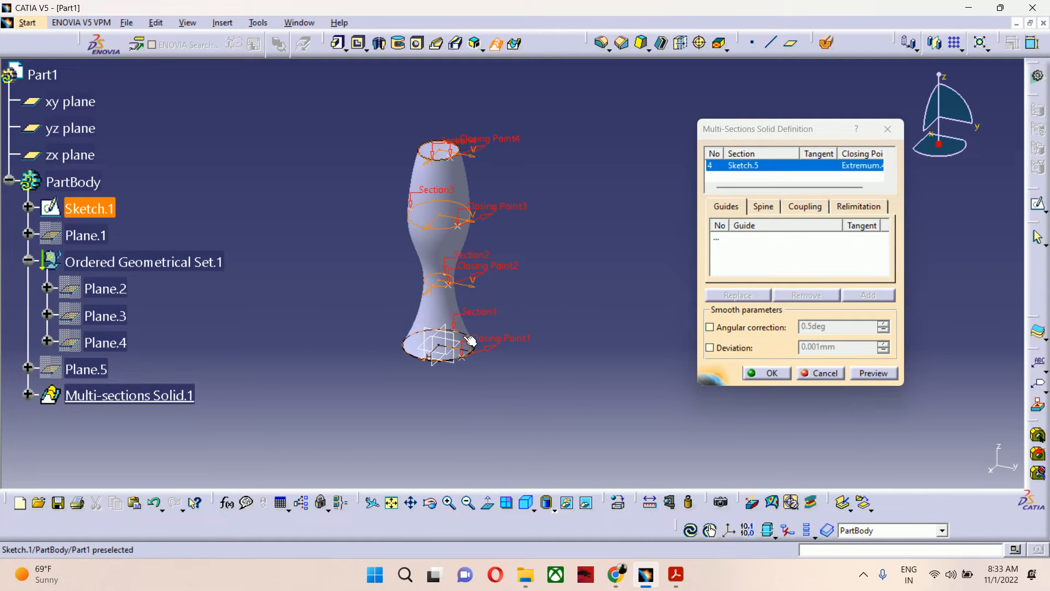
middle_click_drag(501, 388, 567, 330, "ctrl")
middle_click_drag(550, 383, 537, 273)
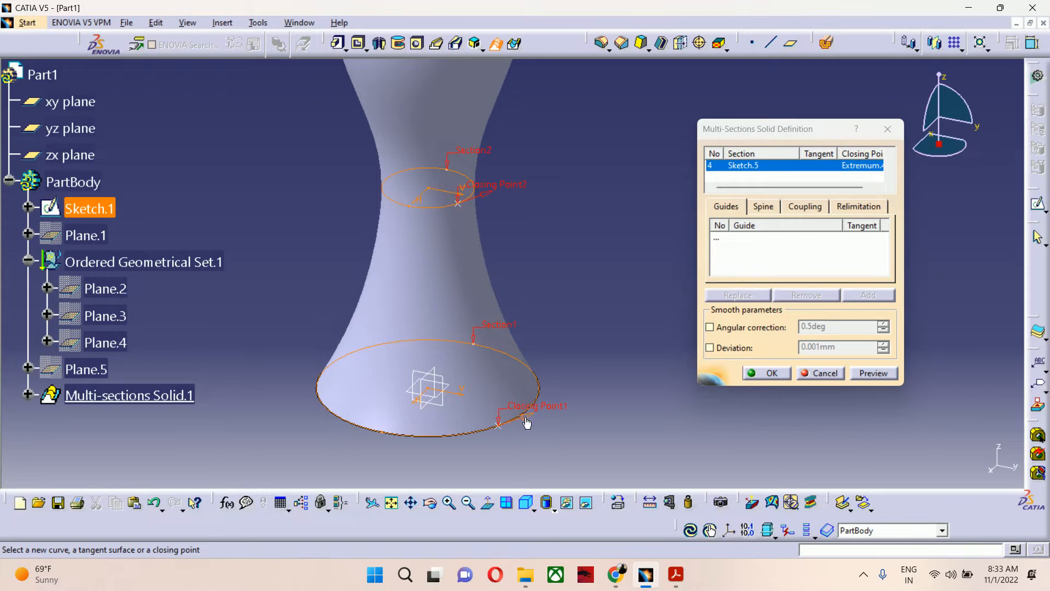
Step: Try reversing the closing direction of Section1 and preview the solid, then restore the original direction and preview again
left_click(874, 373)
left_click(866, 375)
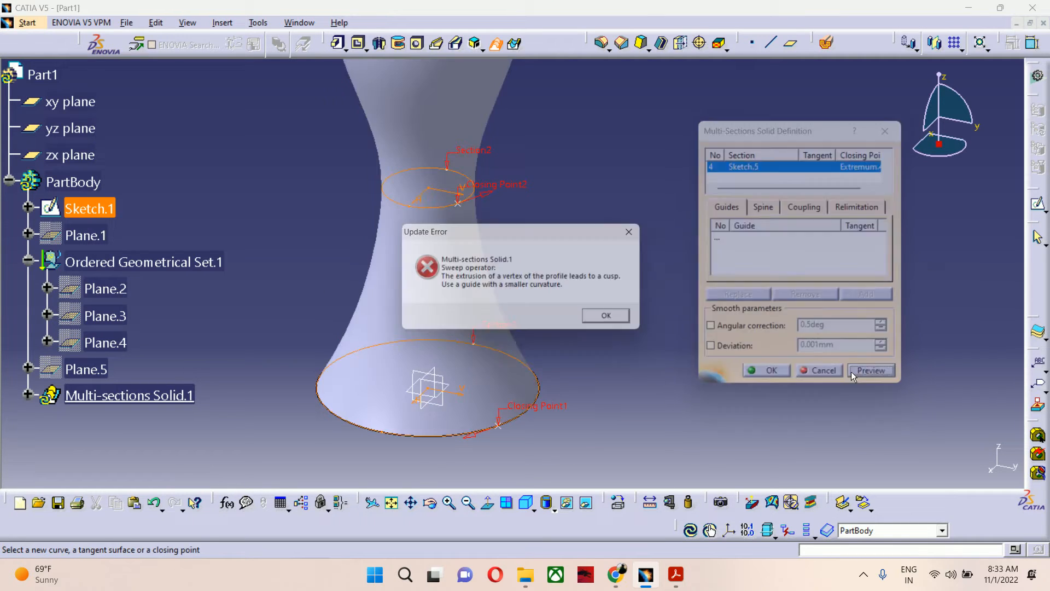
left_click(616, 320)
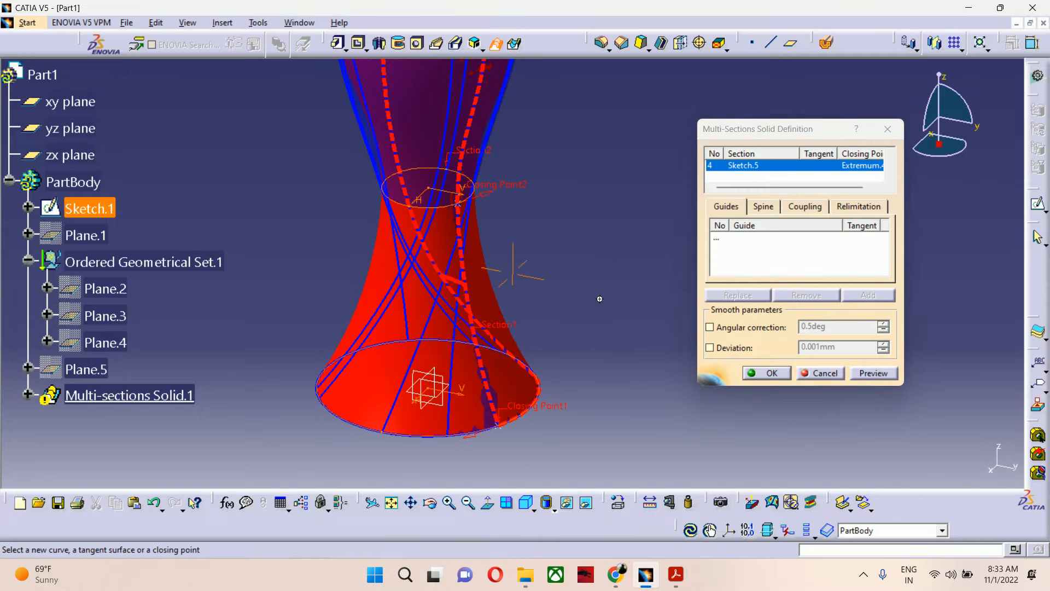
middle_click_drag(599, 298, 590, 342, "ctrl")
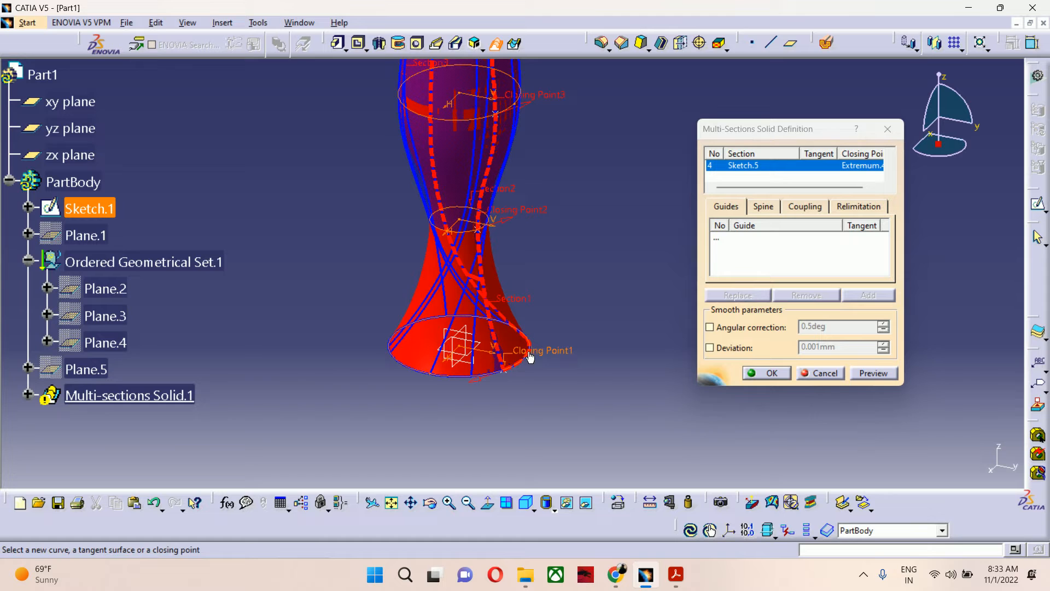
left_click(478, 382)
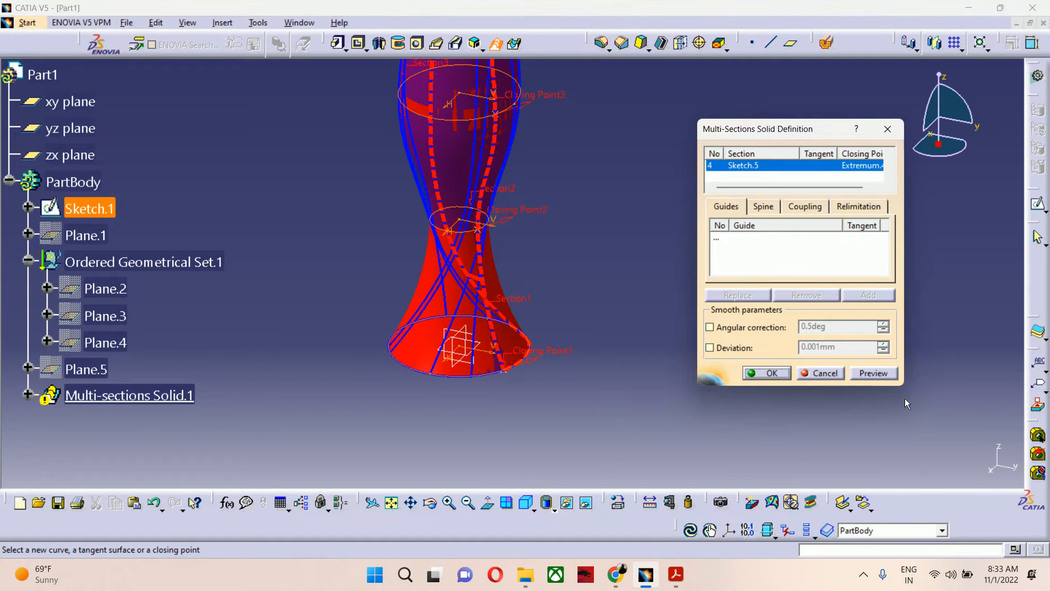
left_click(874, 373)
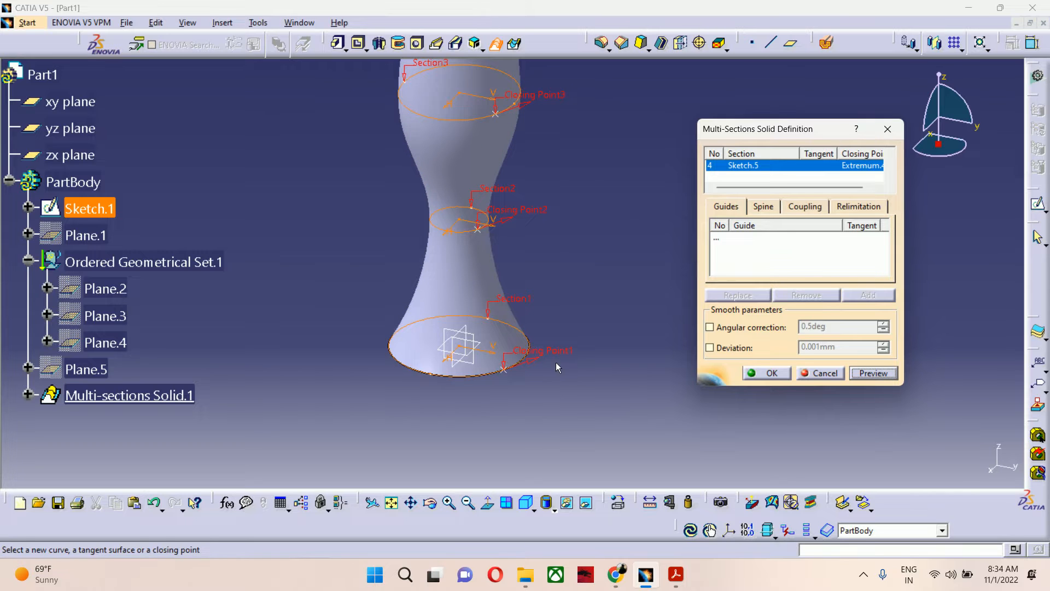
Step: Display the previewed solid in Shading with Edges mode and examine its edges up to the top section
middle_click_drag(556, 362, 572, 397)
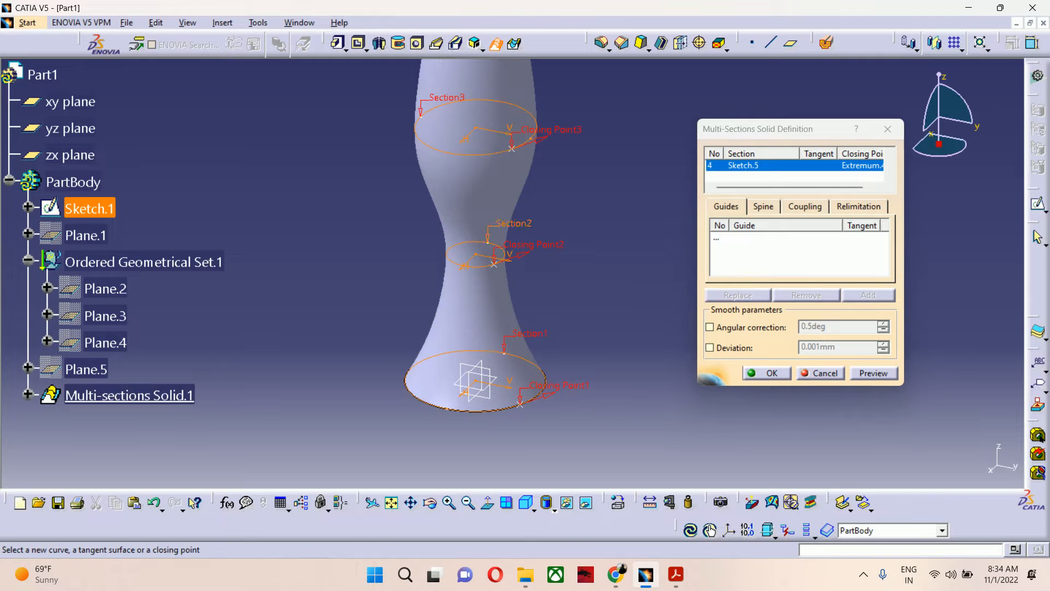
left_click(554, 510)
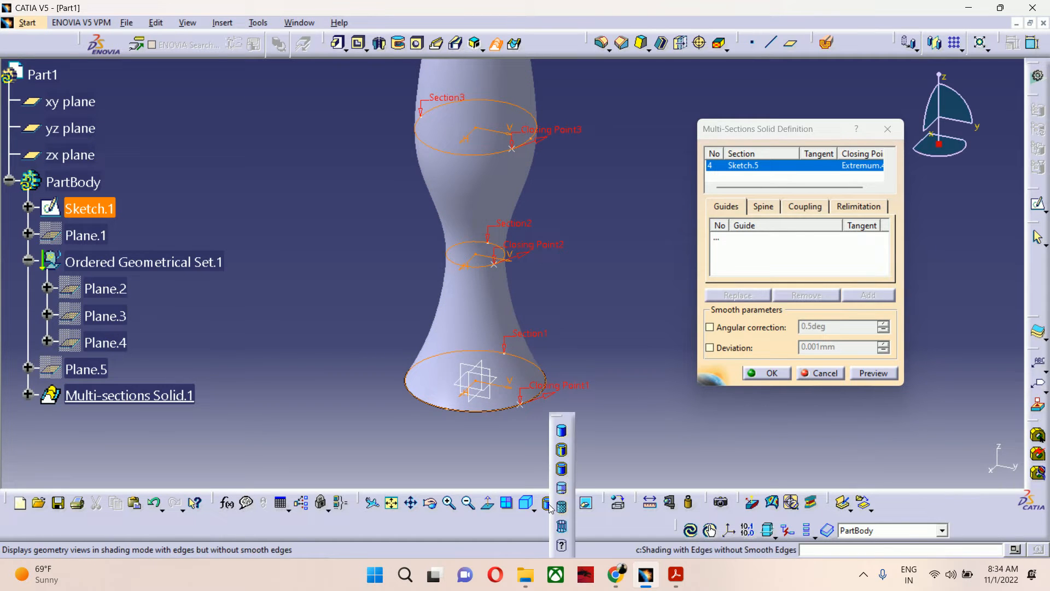
left_click(564, 450)
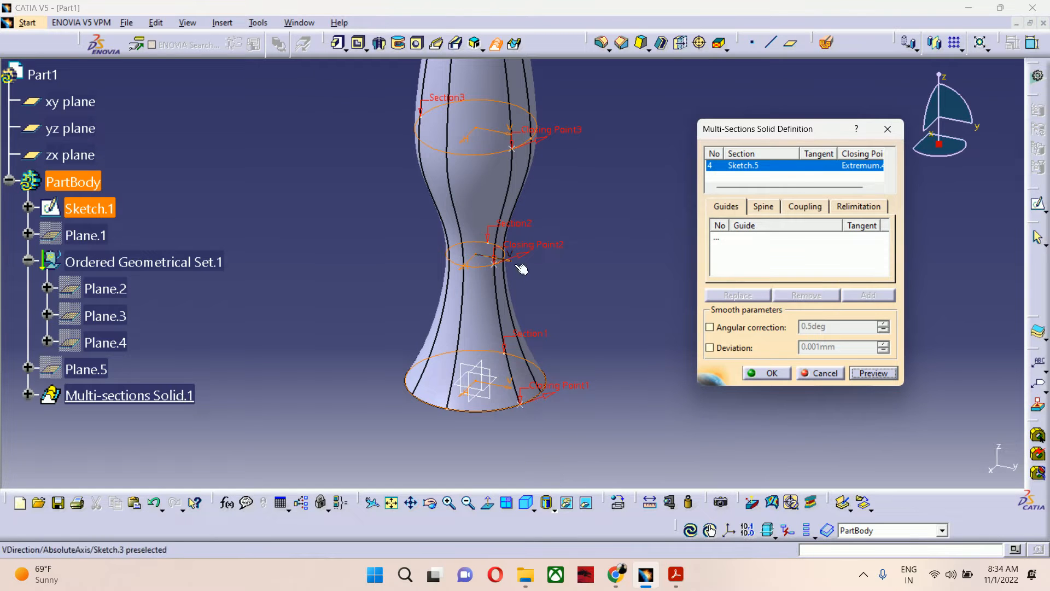
middle_click_drag(520, 270, 535, 401)
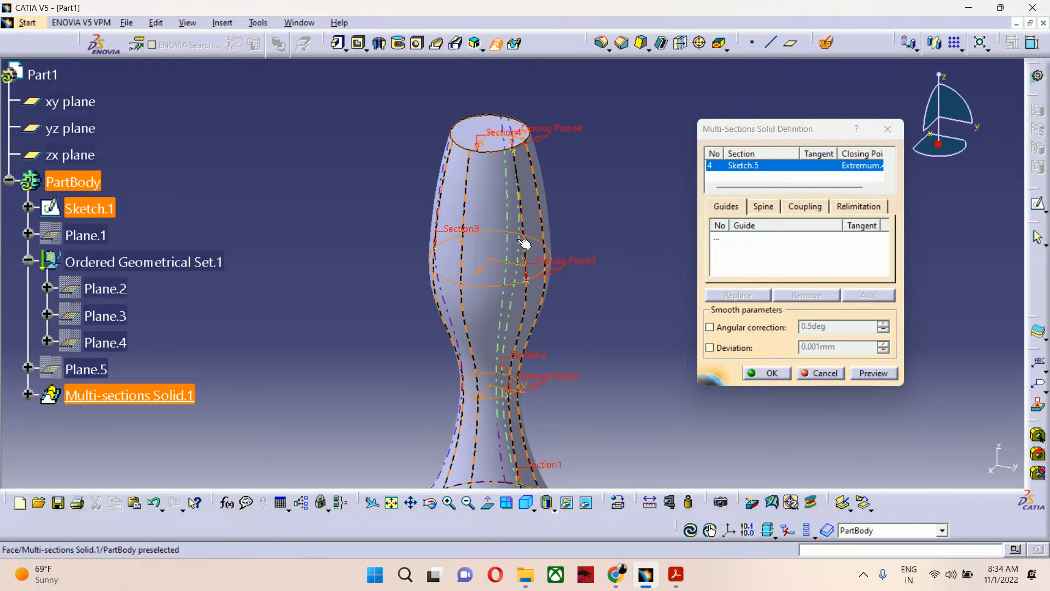
Step: Reverse the closing direction of Section3 and try to recompute the solid, dismissing the update error
left_click(558, 275)
middle_click_drag(566, 315, 563, 201)
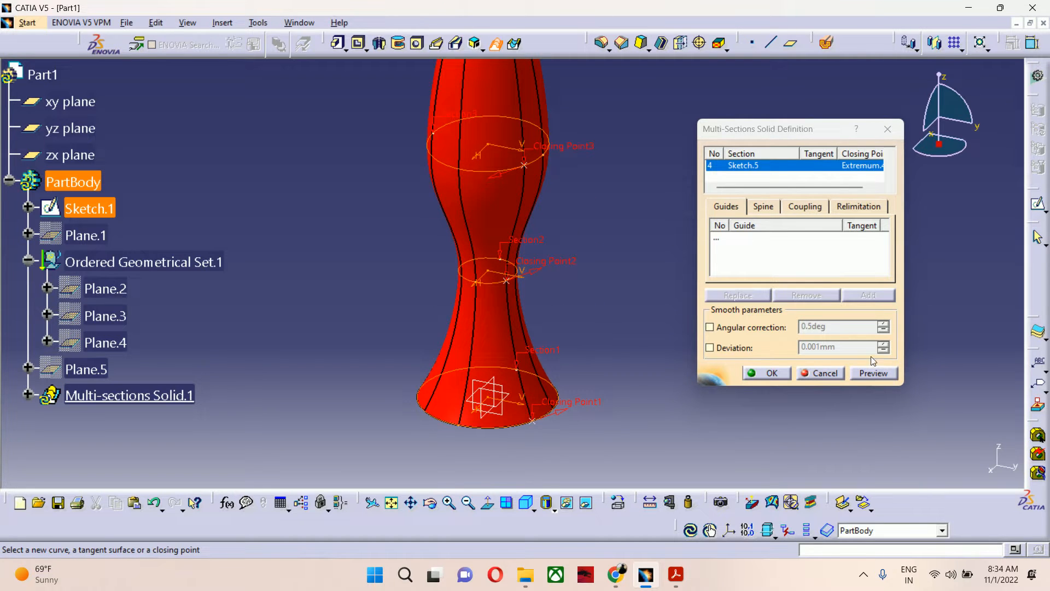
left_click(767, 373)
left_click(622, 321)
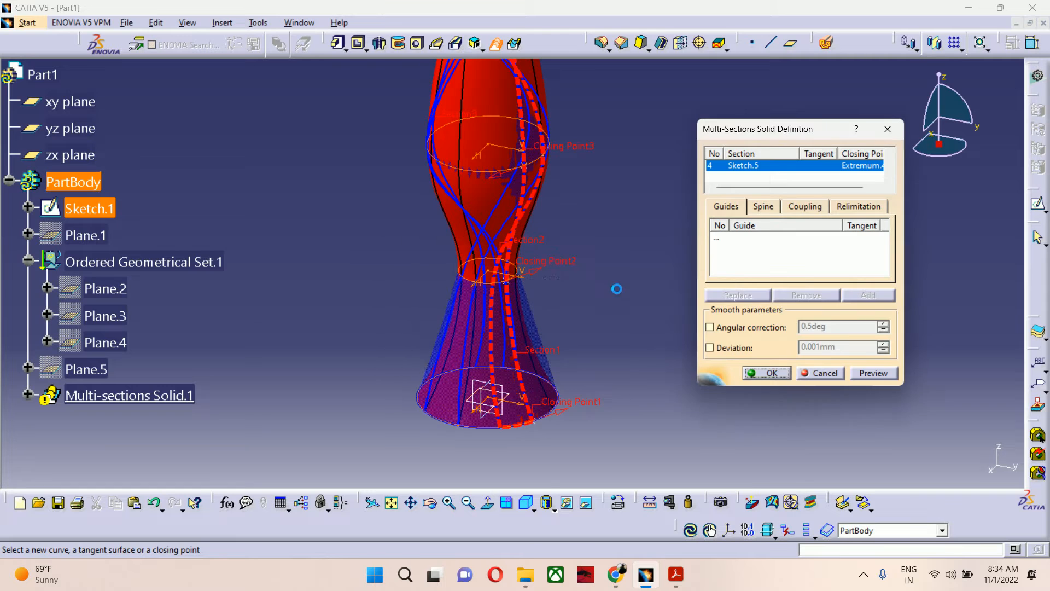
Step: Reverse the closing directions of Section1, Section2 and Section4 to match Section3, and preview the solid
middle_click_drag(607, 279, 598, 444)
middle_click_drag(494, 279, 512, 317)
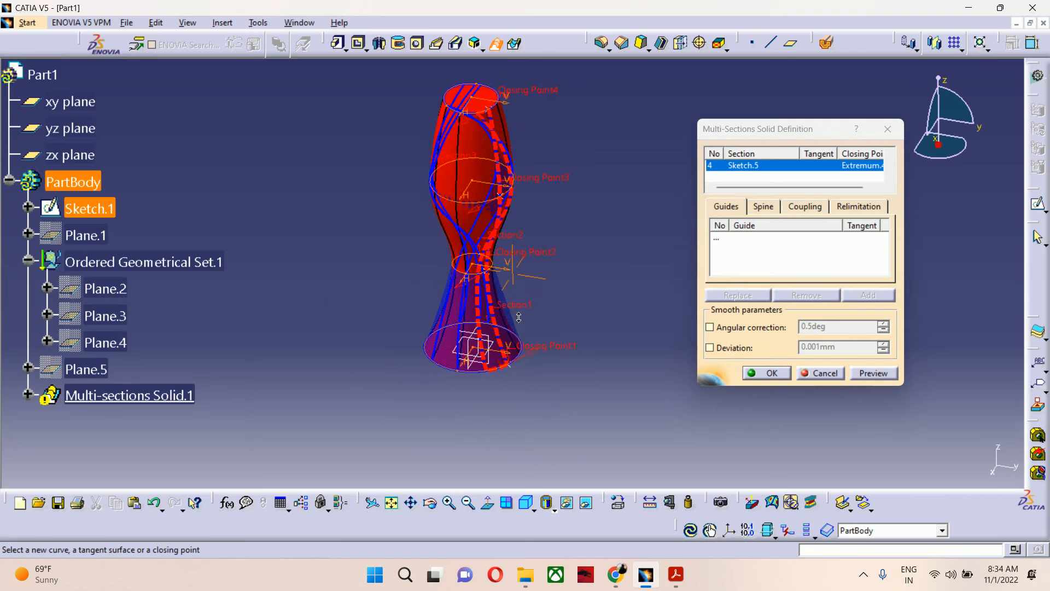
left_click(862, 373)
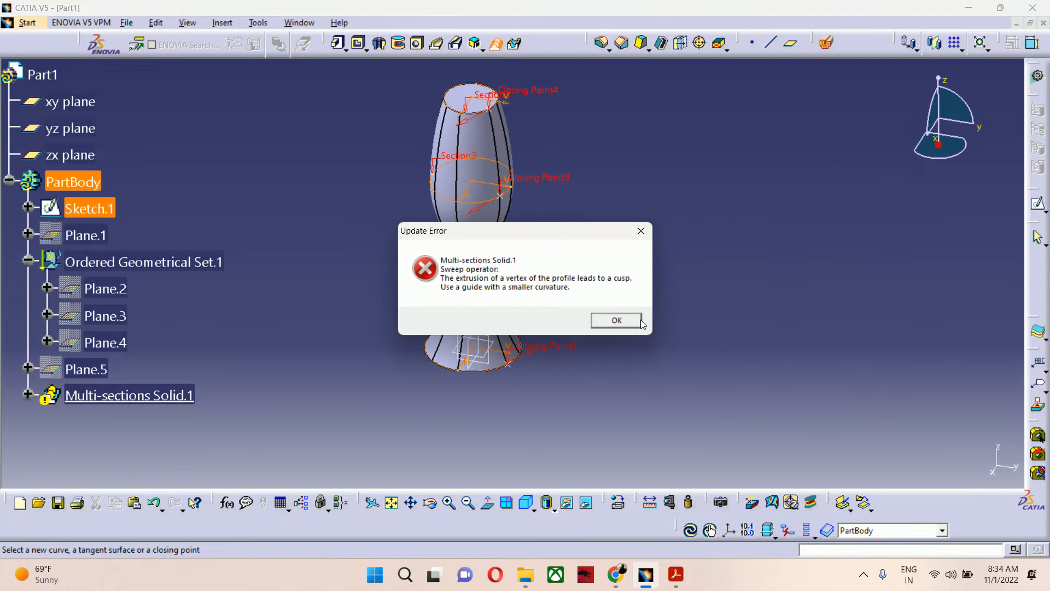
left_click(601, 320)
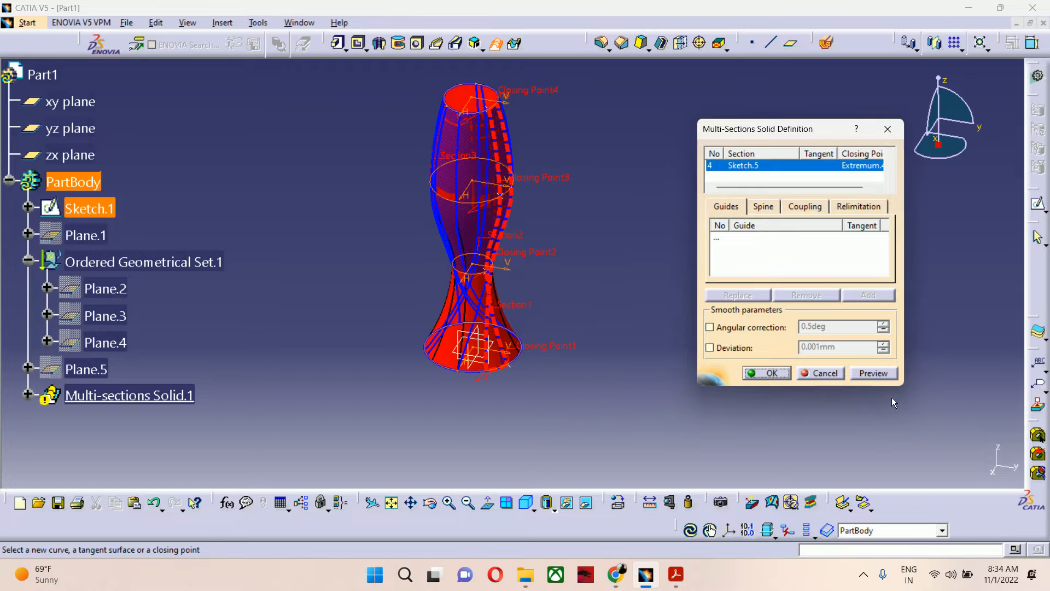
left_click(874, 376)
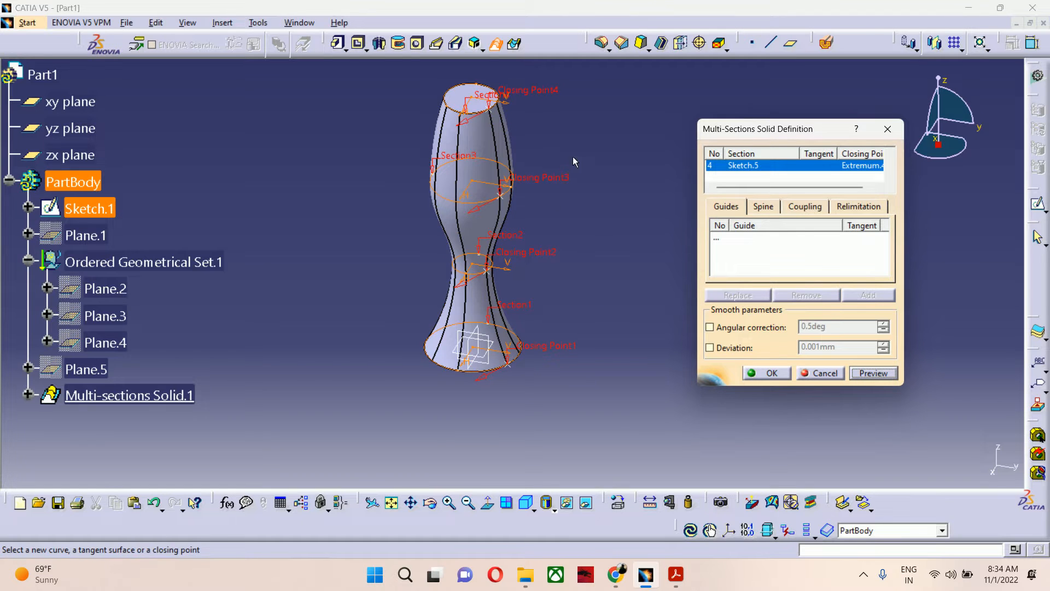
Step: Switch the display to Shading with Edges without Smooth Edges and create the multi-sections solid
left_click(549, 507)
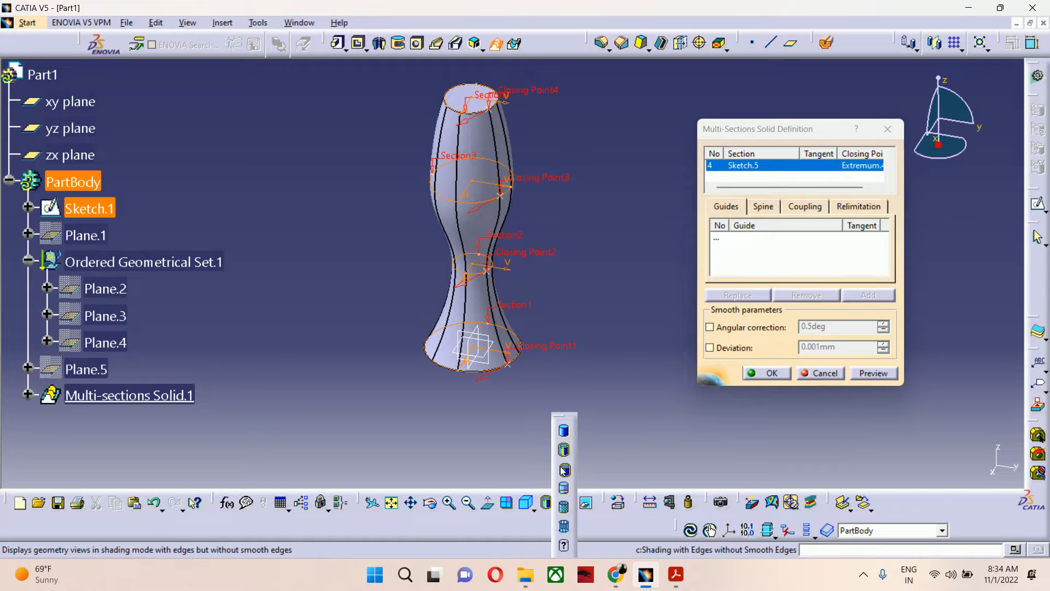
left_click(564, 432)
middle_click_drag(599, 360, 606, 403)
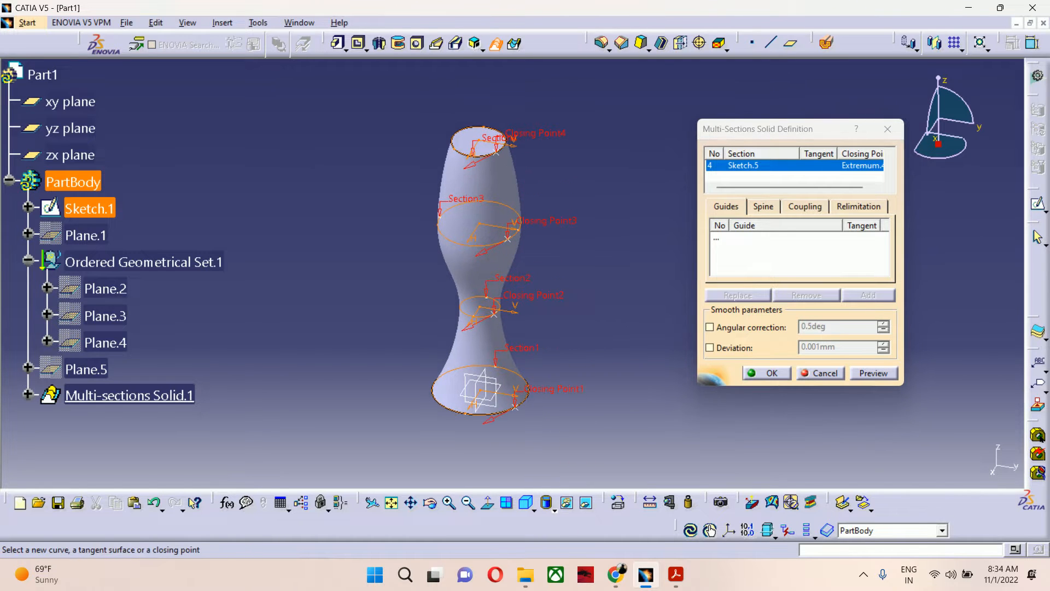
left_click(753, 373)
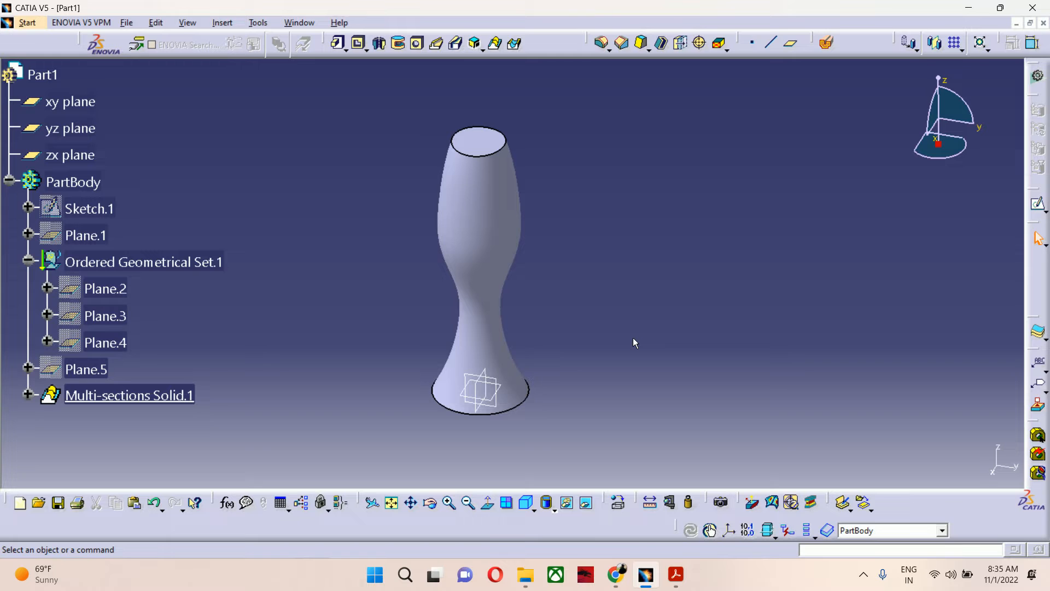
Step: Delete Multi-sections Solid.1 and the base circle sketch, Sketch.1, while keeping the offset planes
right_click(131, 395)
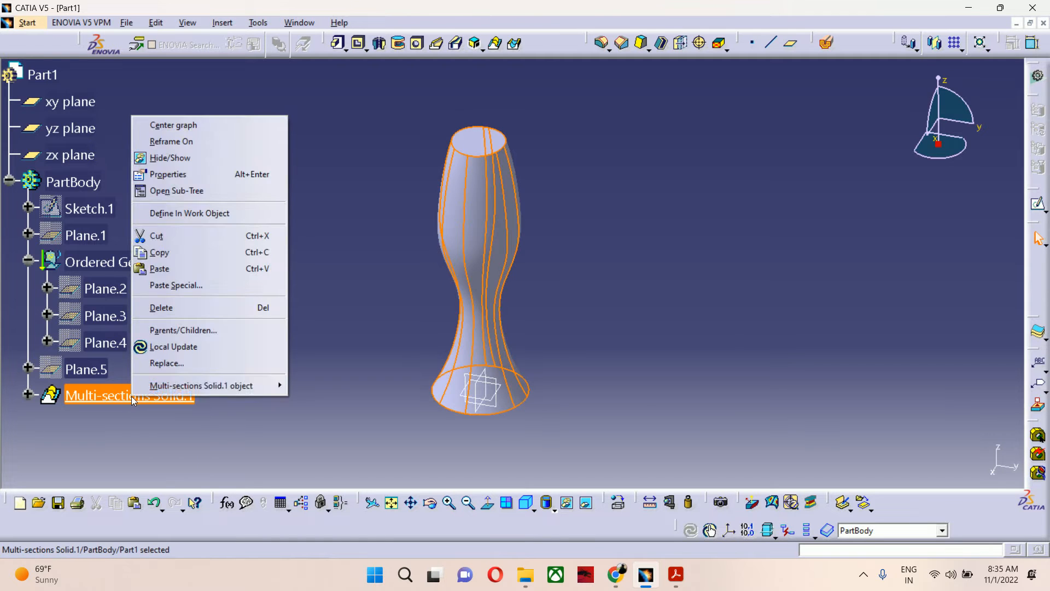
left_click(164, 307)
key("Return")
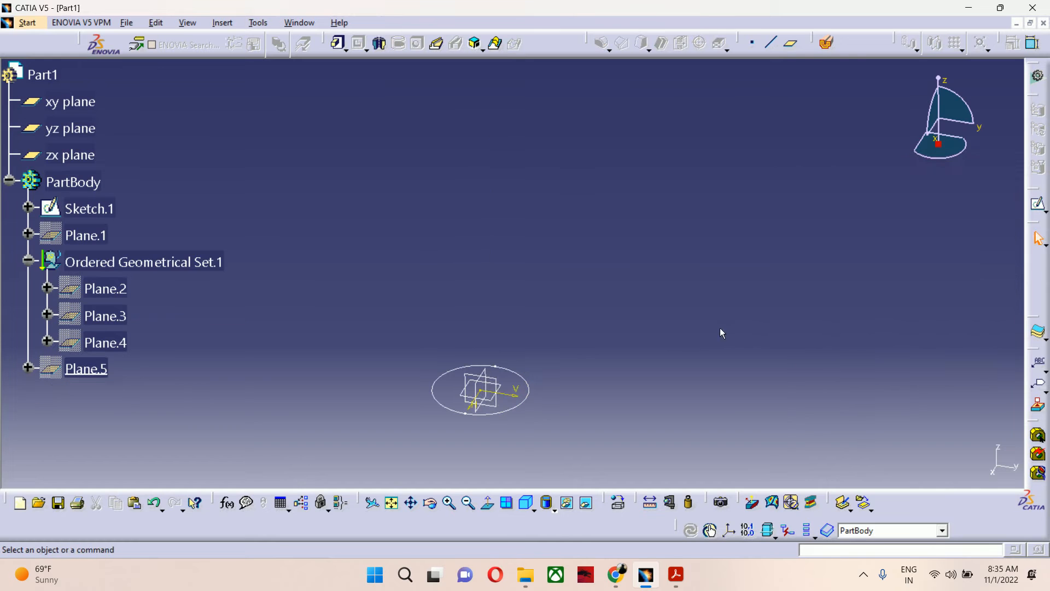
right_click(86, 208)
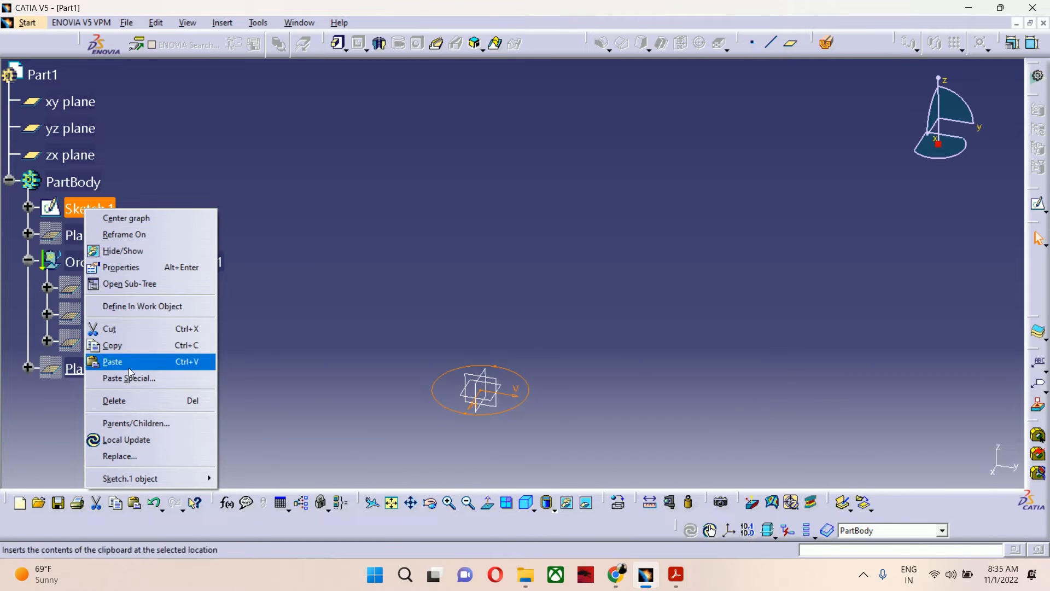
left_click(133, 402)
Step: Sketch a rectangle centred on the origin, about 600 mm wide and 230 mm high, on the xy plane and exit the sketch
left_click(492, 393)
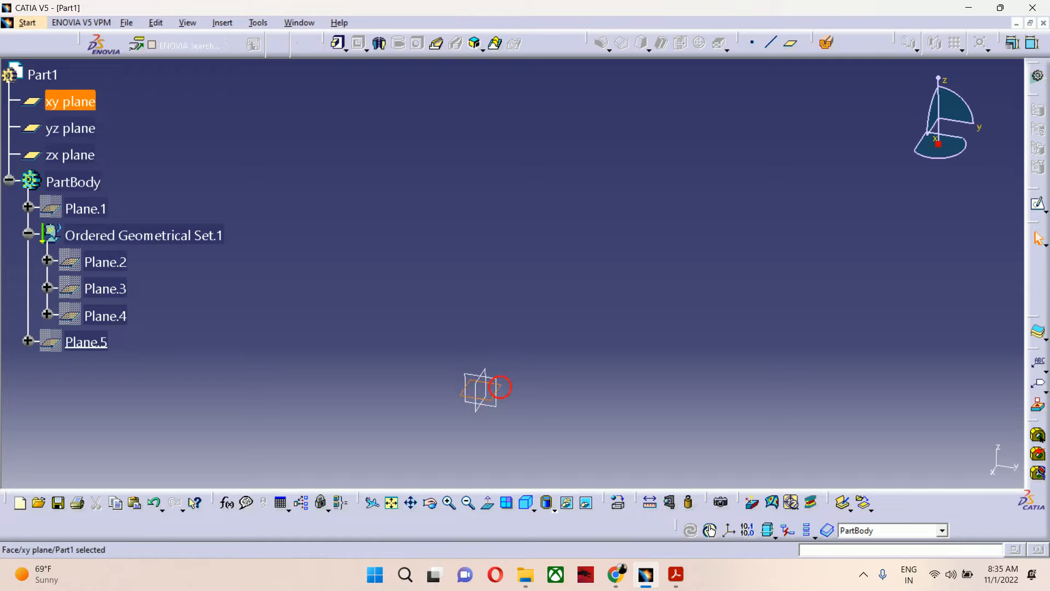
left_click(1037, 203)
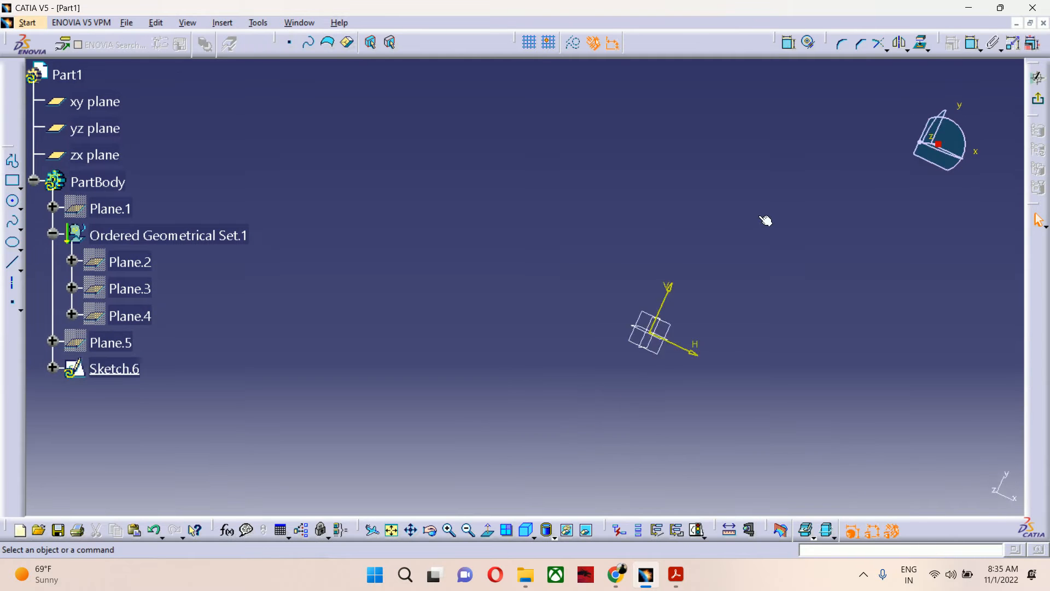
left_click(18, 186)
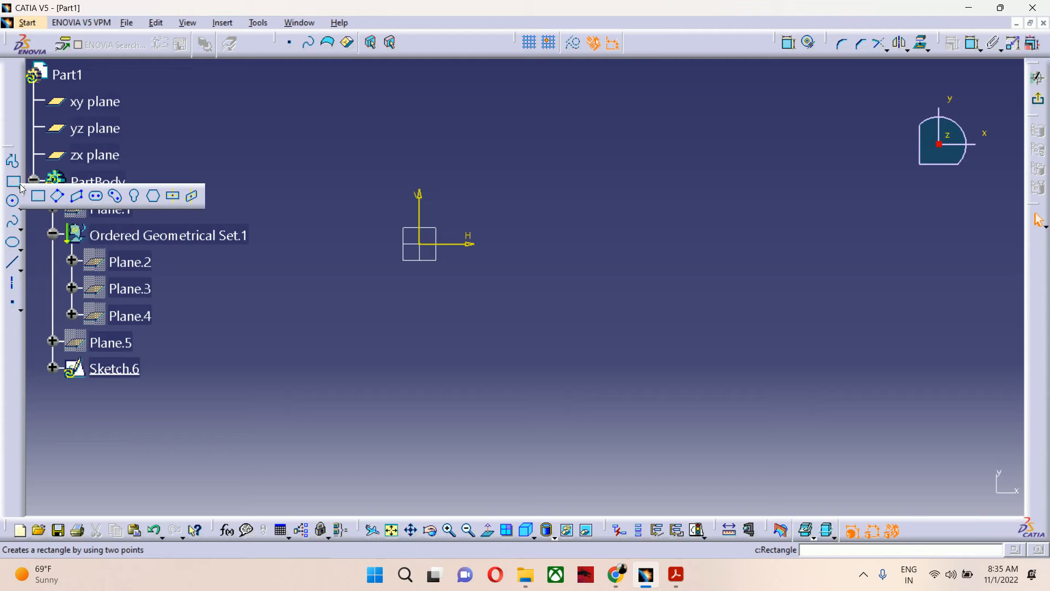
left_click(172, 196)
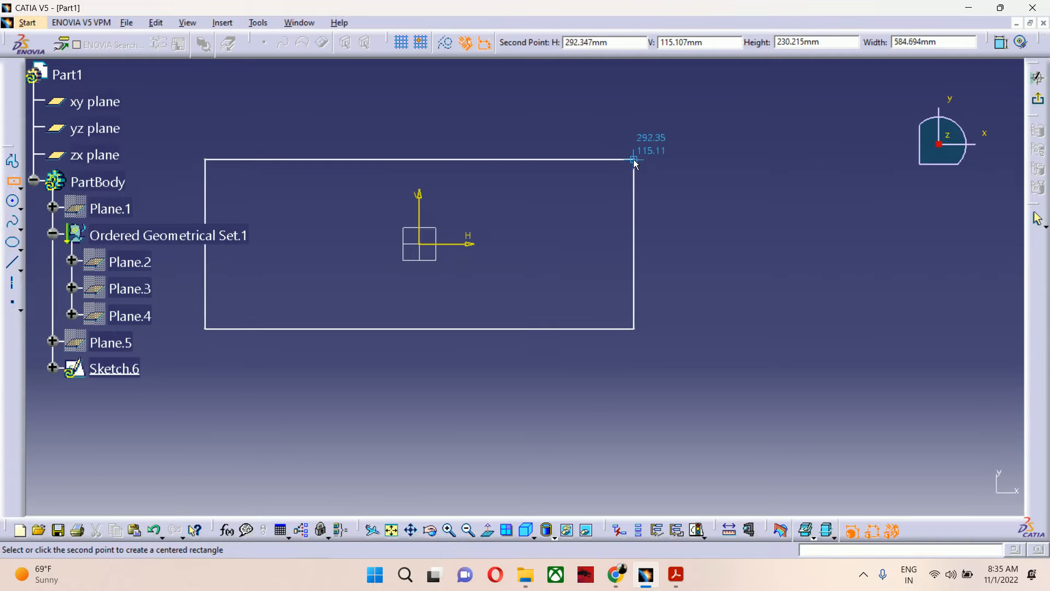
left_click(640, 159)
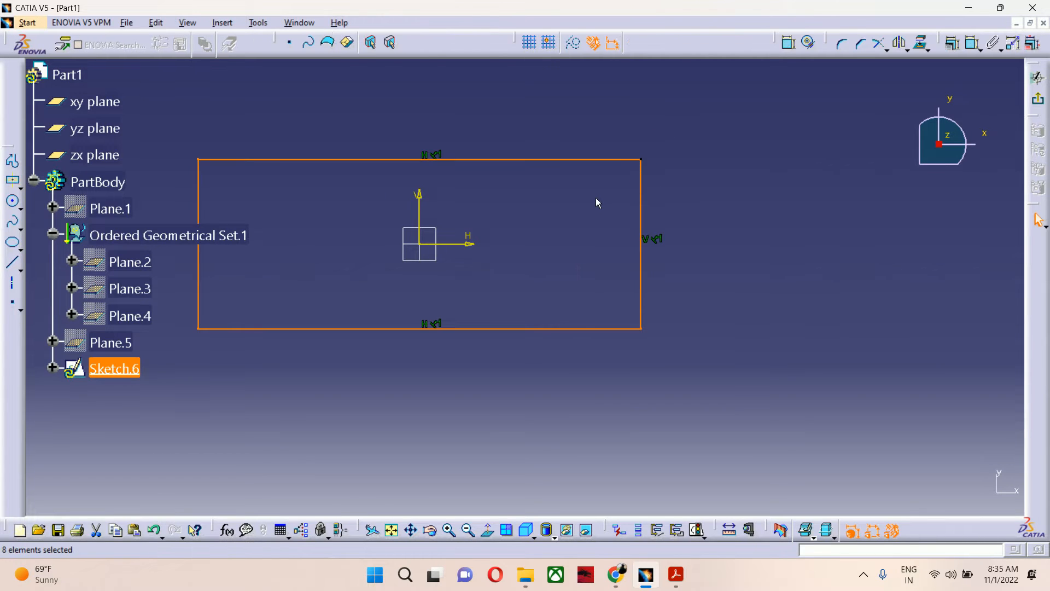
mouse_move(563, 270)
middle_mouse_down()
mouse_move(794, 368)
mouse_move(728, 362)
middle_mouse_up()
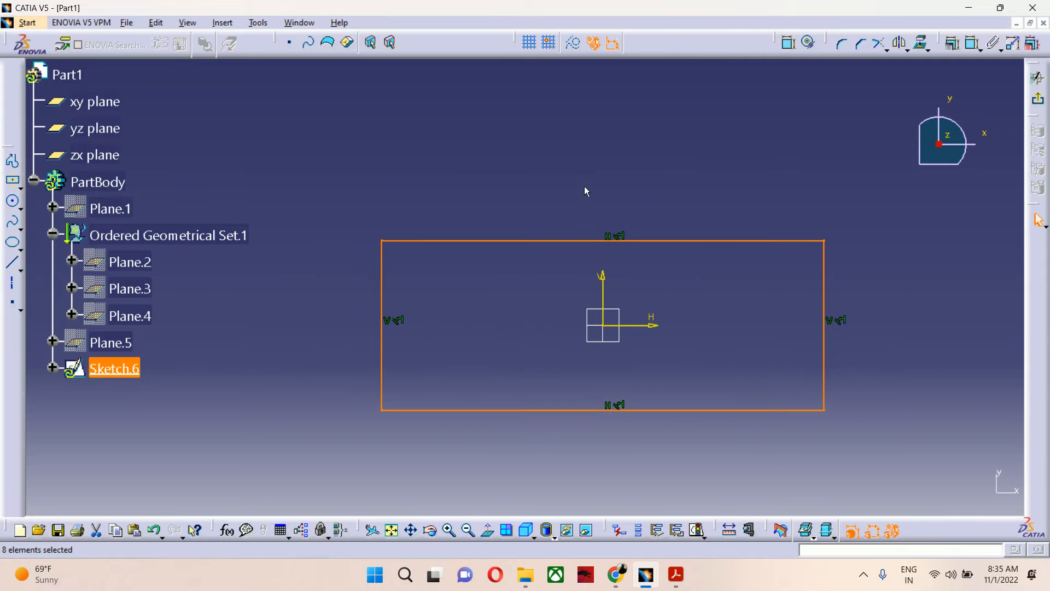
left_click(584, 190)
left_click(1043, 102)
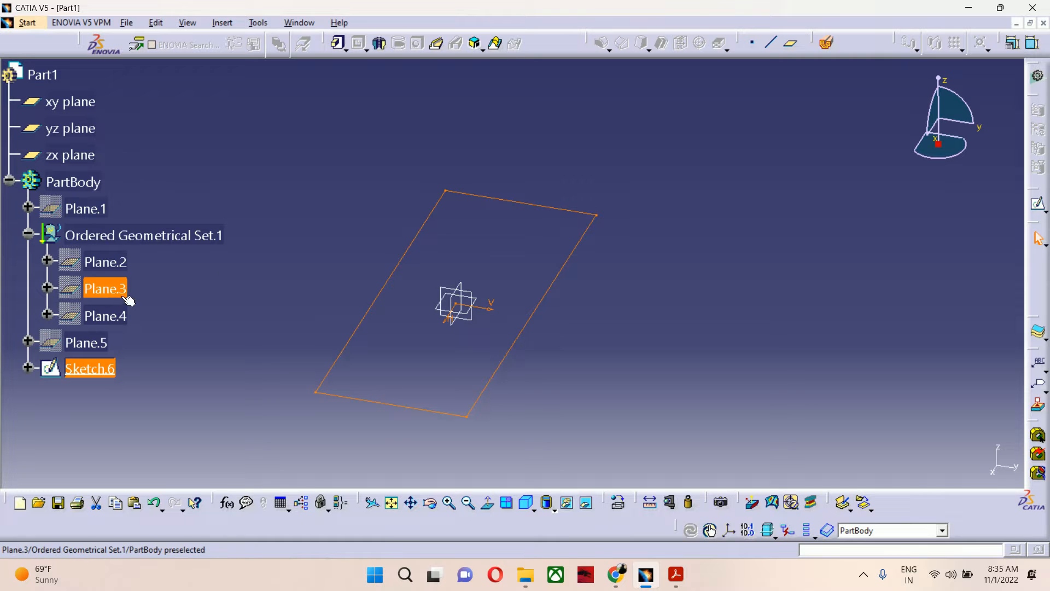
Step: Sketch an origin-centred rectangle on Plane.2, narrower and taller than the base rectangle
left_click(104, 262)
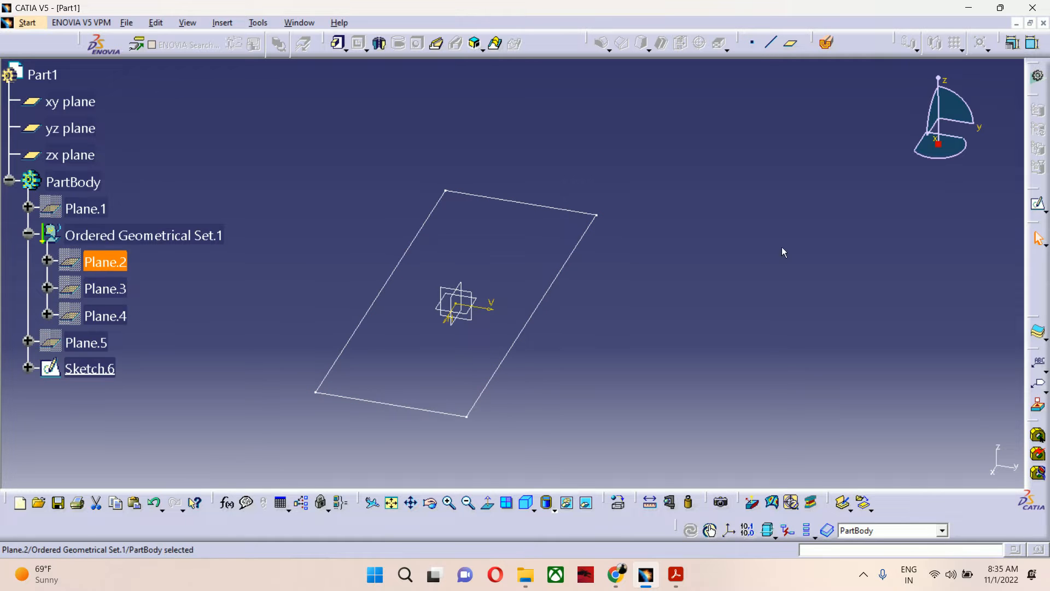
left_click(1038, 203)
mouse_move(497, 295)
middle_mouse_down()
mouse_move(643, 217)
mouse_move(622, 188)
mouse_move(634, 278)
middle_mouse_up()
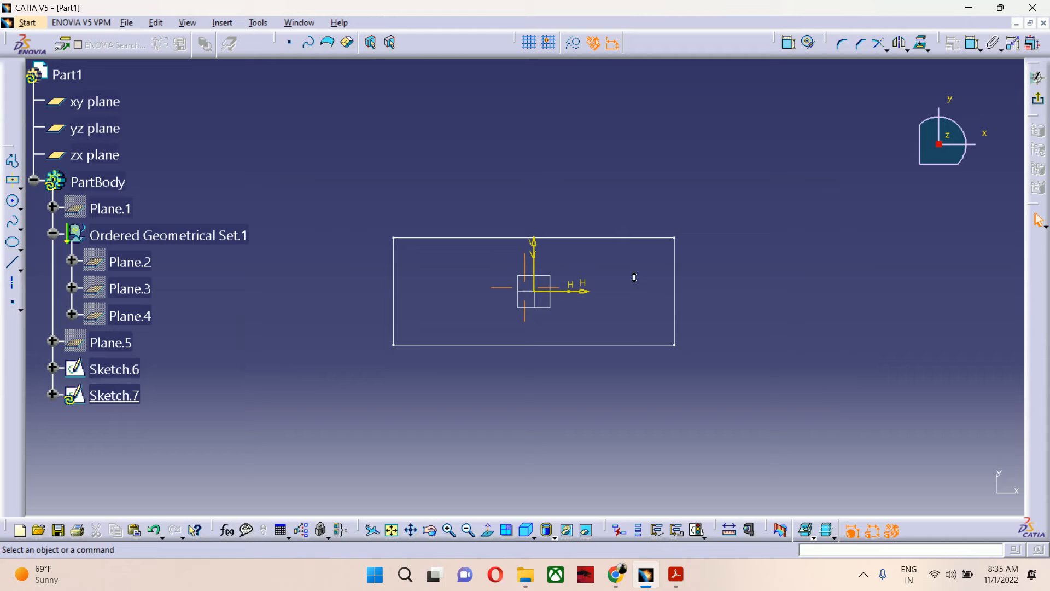
left_click(17, 185)
left_click(520, 283)
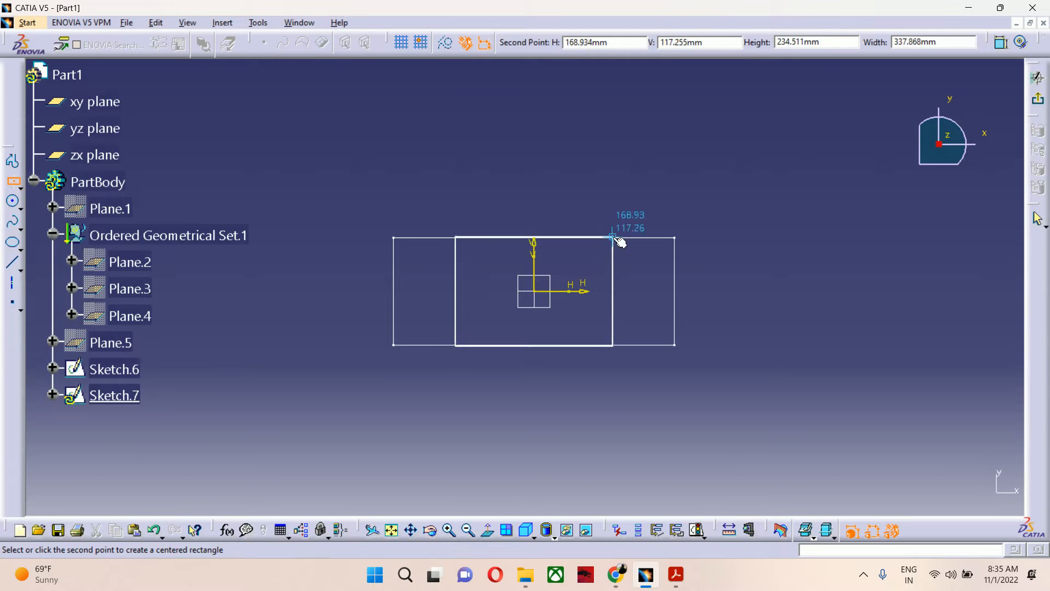
left_click(607, 209)
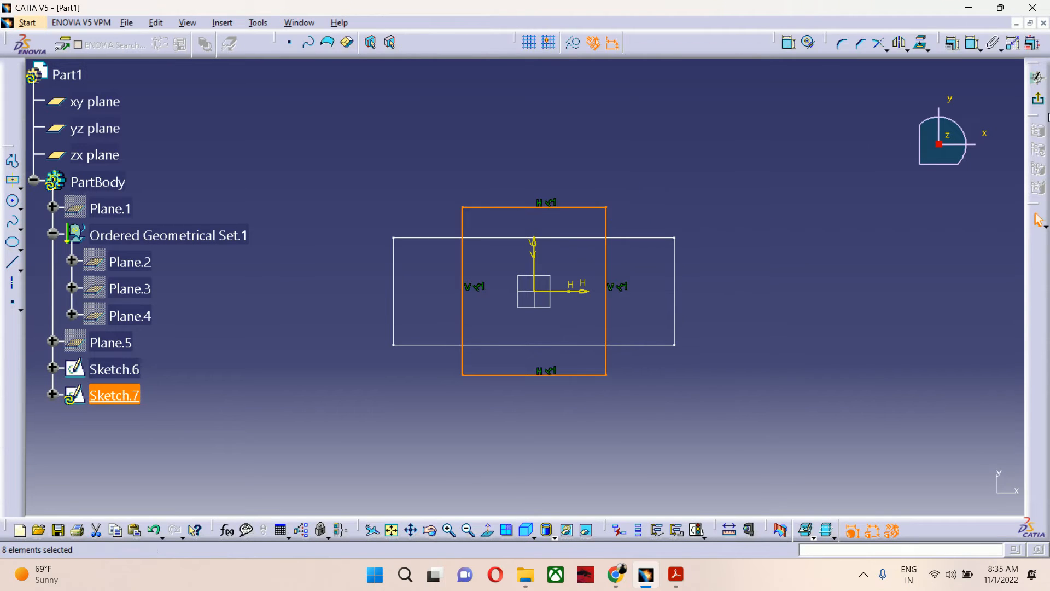
Step: Exit the Plane.2 sketch, sketch a closed four-line diamond profile around the origin on Plane.3, and exit that sketch
left_click(1038, 77)
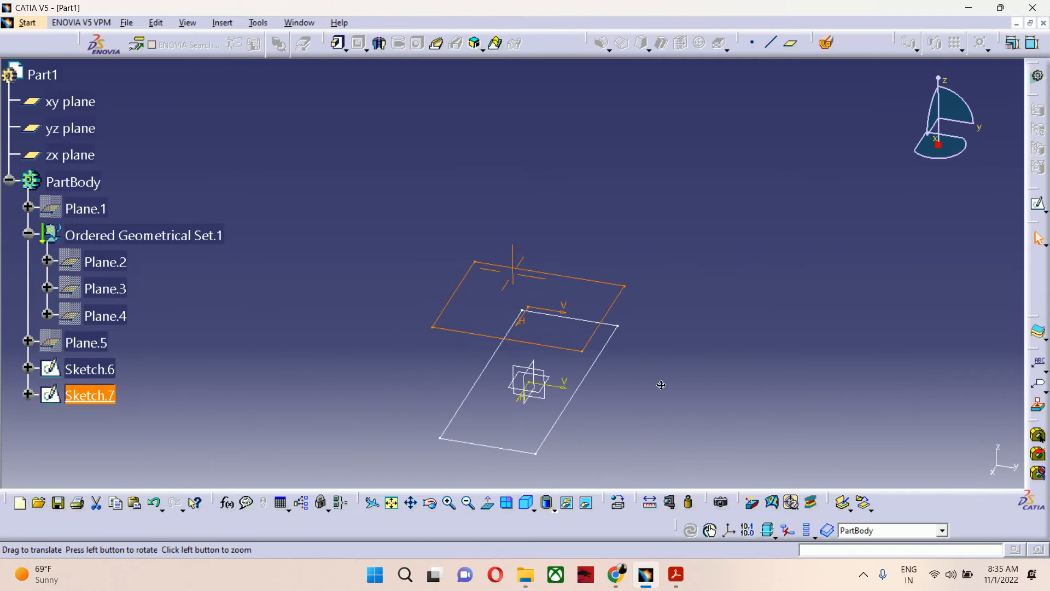
left_click(105, 288)
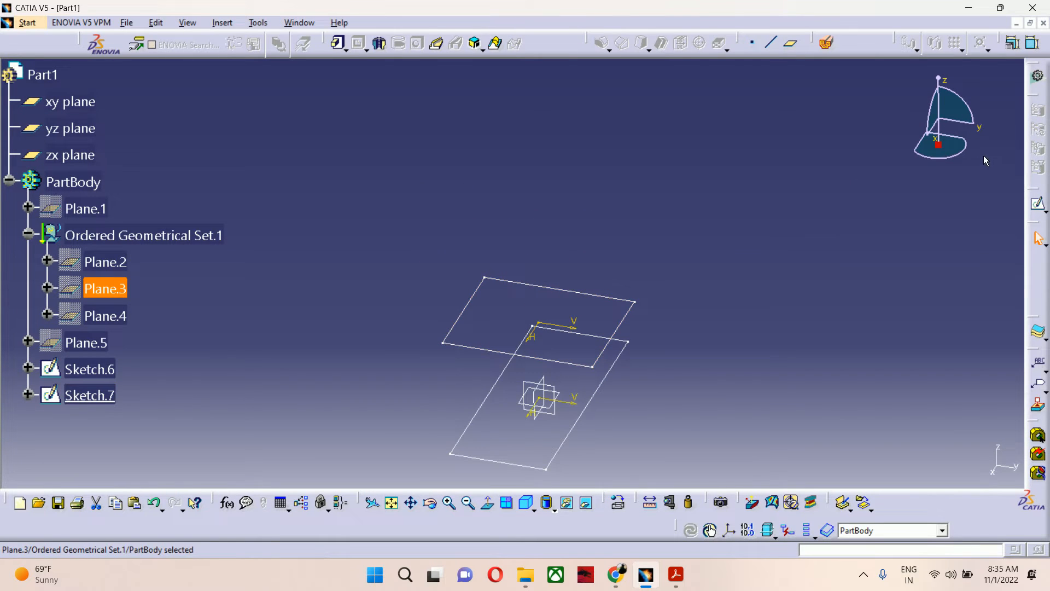
left_click(1038, 203)
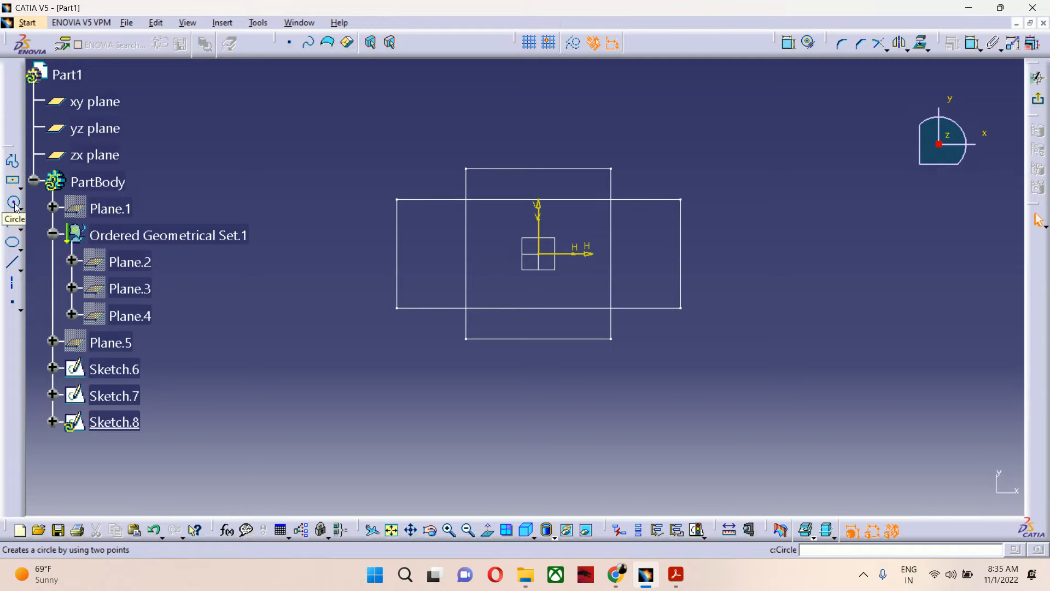
left_click(12, 161)
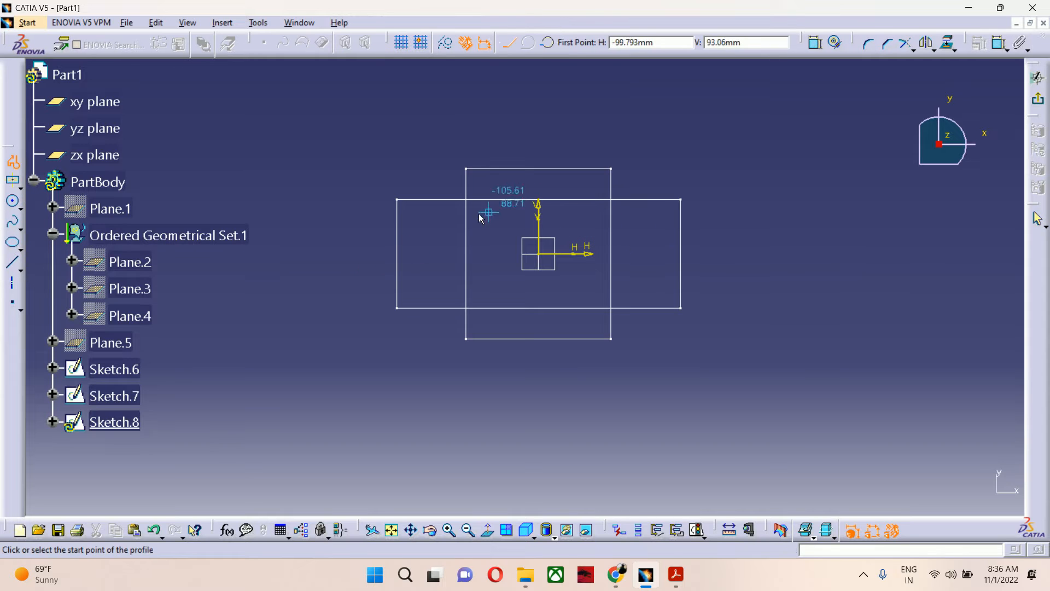
left_click(443, 239)
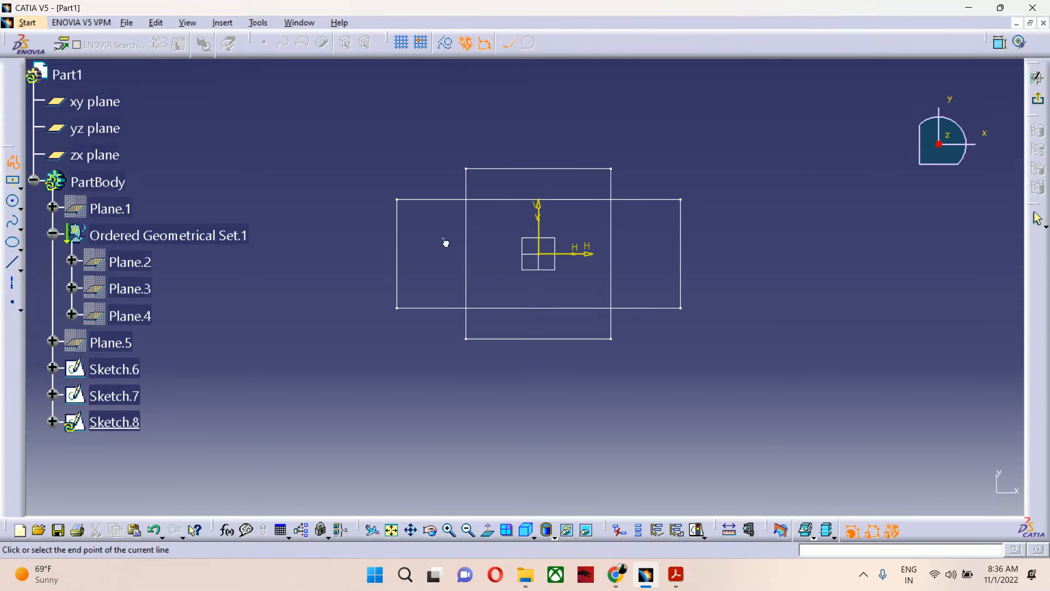
left_click(535, 157)
left_click(647, 249)
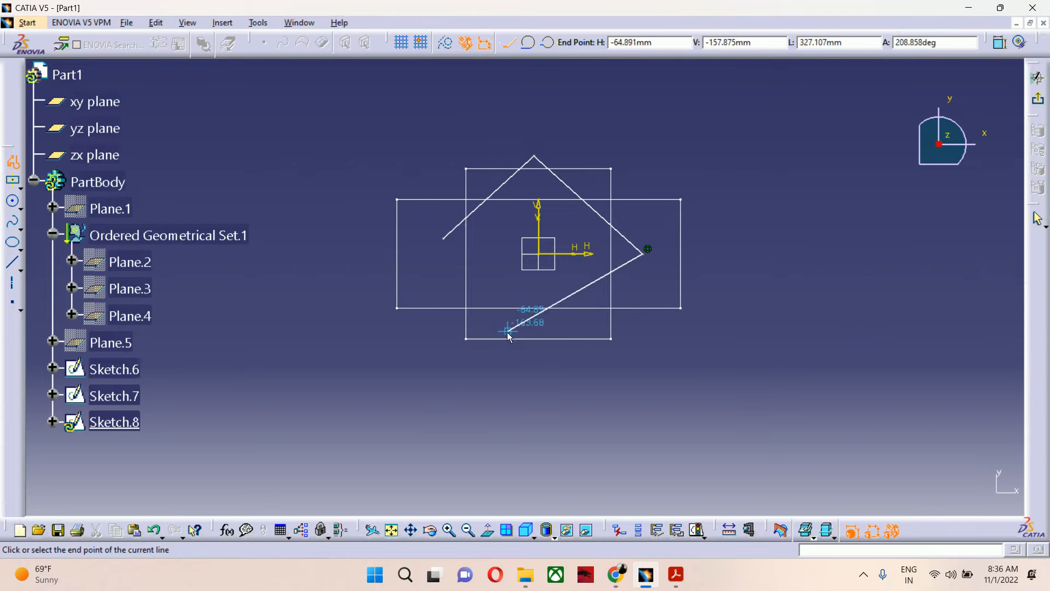
left_click(538, 360)
left_click(444, 239)
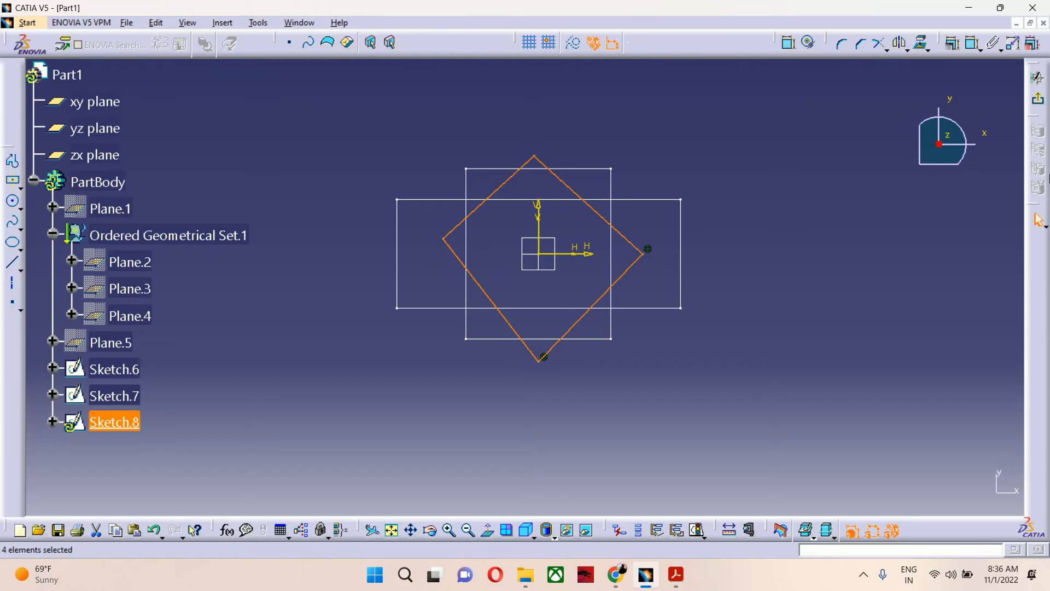
left_click(1036, 109)
Step: Start a multi-sections solid with the base rectangle, middle rectangle and upper diamond sketches as its sections, in that order
mouse_move(668, 258)
middle_mouse_down()
mouse_move(637, 265)
mouse_move(632, 195)
middle_mouse_up()
mouse_move(509, 337)
middle_mouse_down()
mouse_move(515, 271)
mouse_move(522, 315)
mouse_move(541, 328)
mouse_move(547, 355)
middle_mouse_up()
middle_click_drag(599, 251, 536, 293)
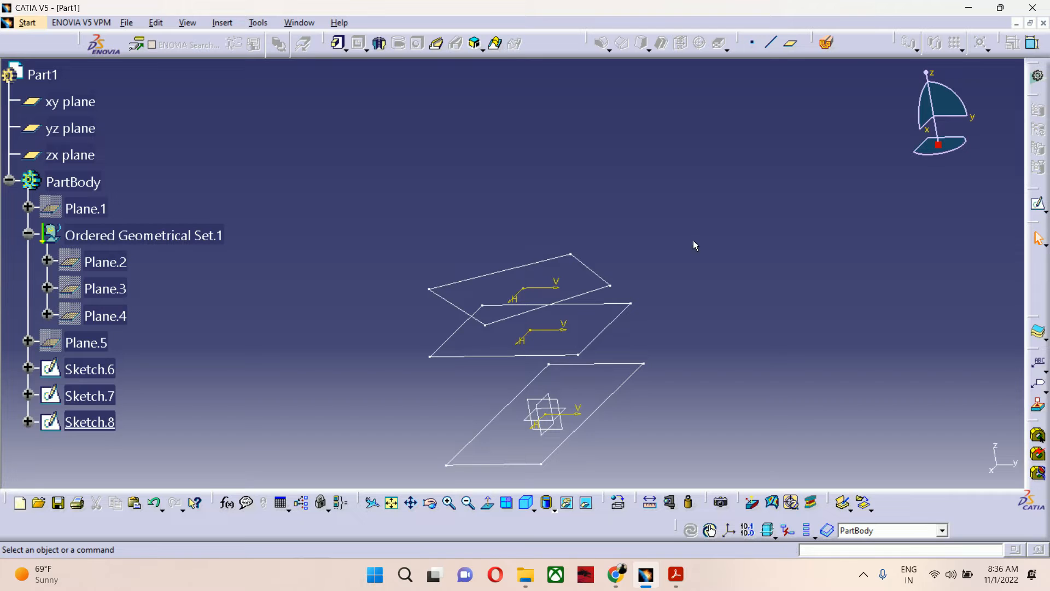
middle_click_drag(694, 244, 709, 199)
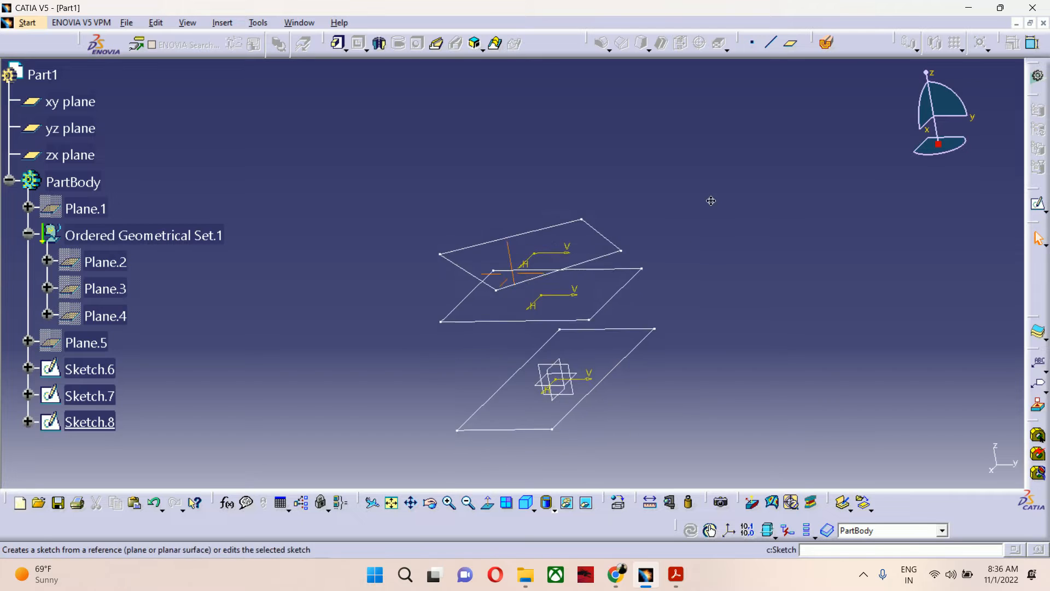
left_click(495, 44)
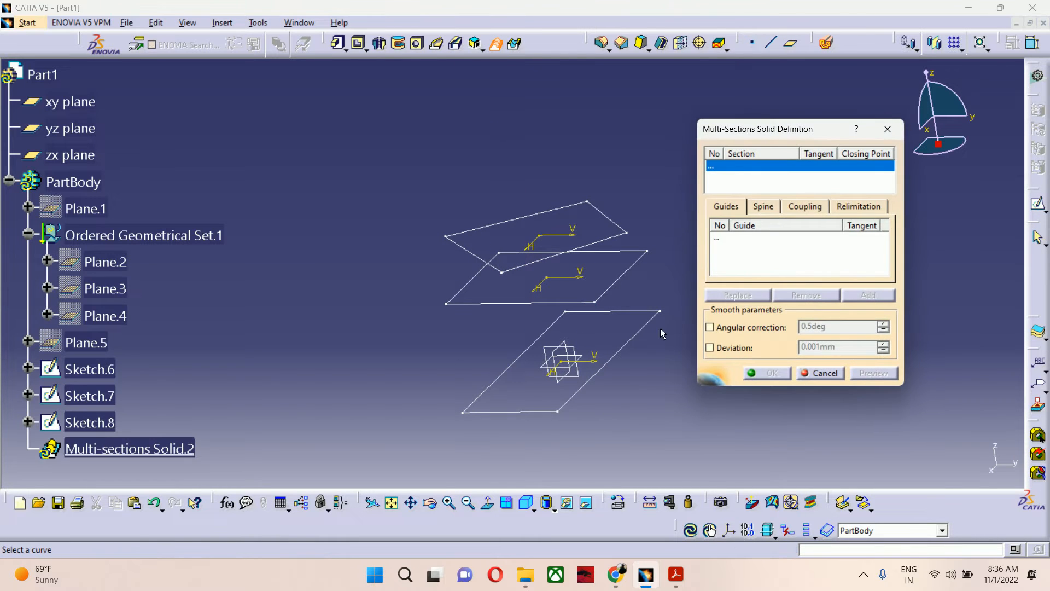
left_click(629, 339)
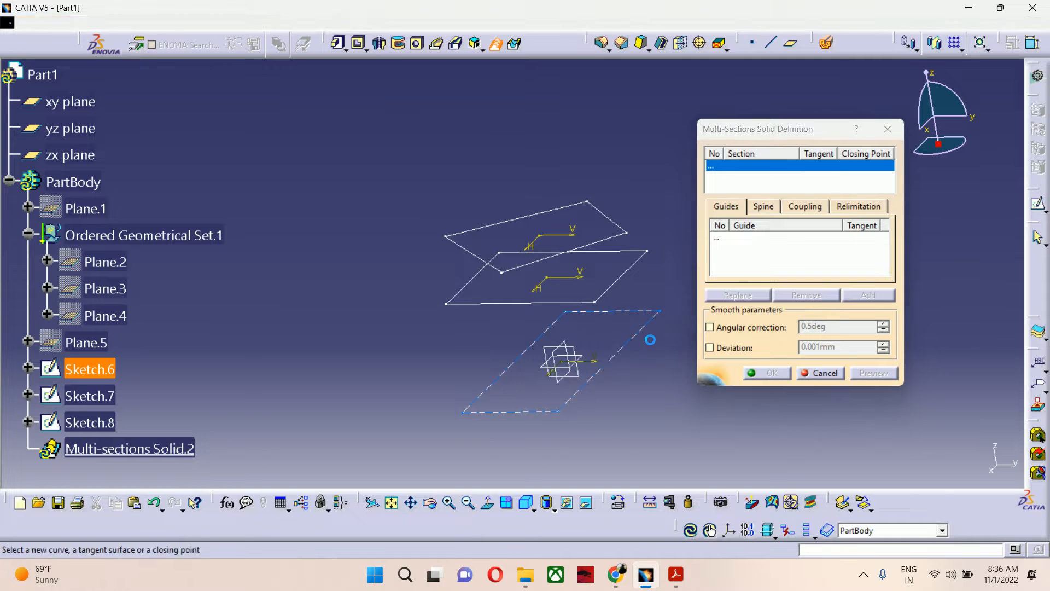
left_click(639, 268)
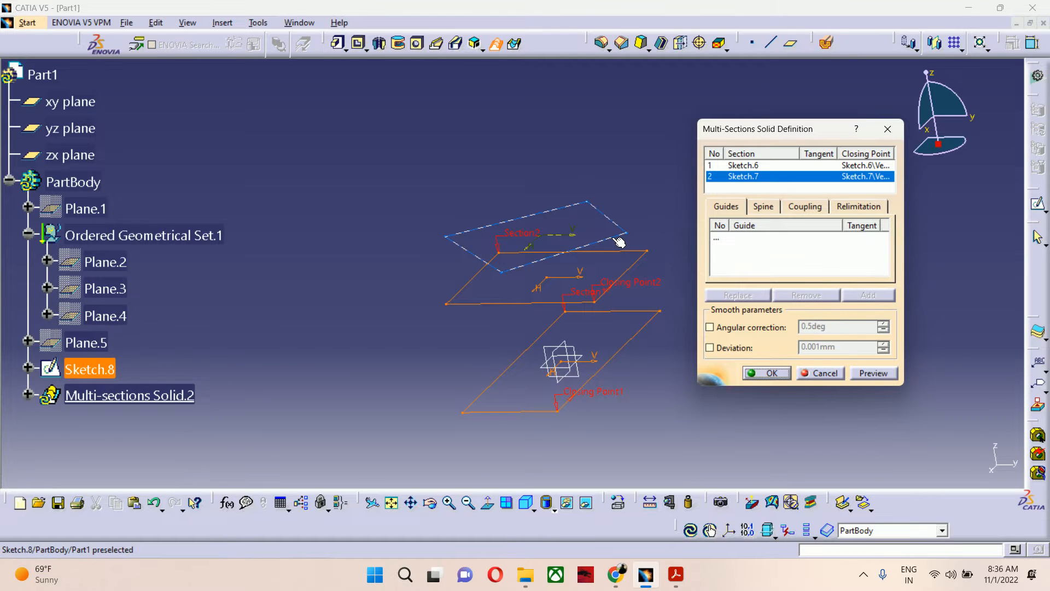
left_click(615, 239)
Step: Preview the multi-sections solid and examine the position and direction of the closing point on each section
mouse_move(542, 180)
middle_mouse_down()
mouse_move(557, 299)
mouse_move(499, 364)
mouse_move(436, 349)
mouse_move(476, 352)
mouse_move(454, 314)
middle_mouse_up()
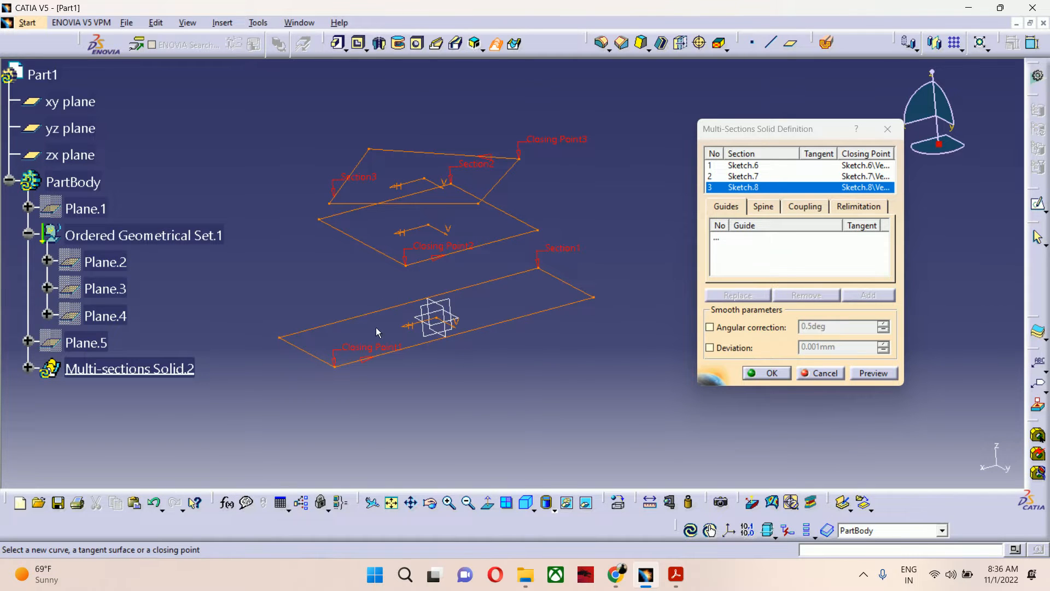
mouse_move(455, 288)
middle_mouse_down()
mouse_move(474, 364)
mouse_move(483, 282)
middle_mouse_up()
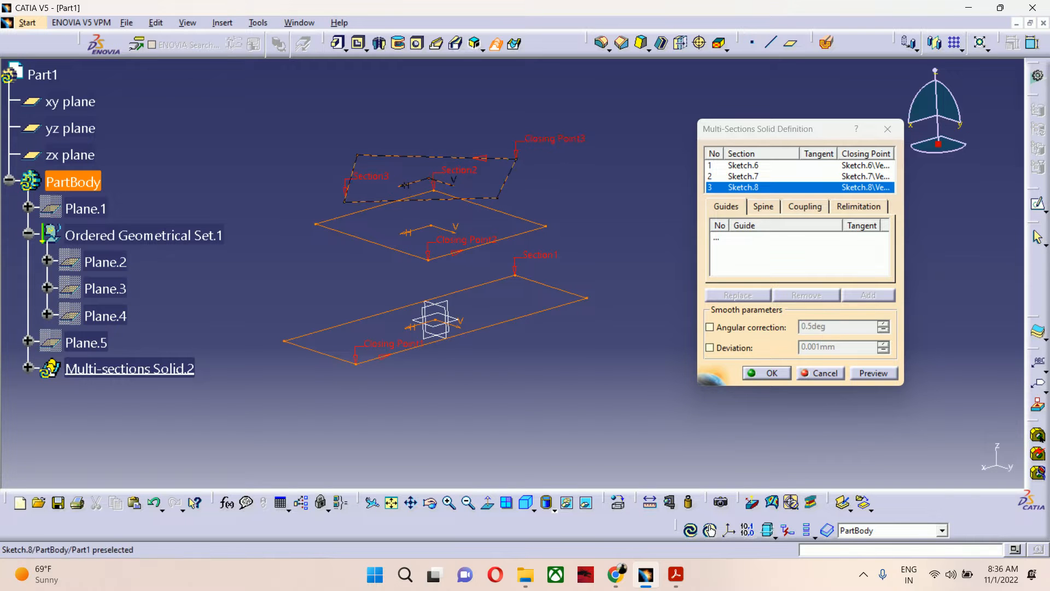
middle_click_drag(491, 198, 512, 241)
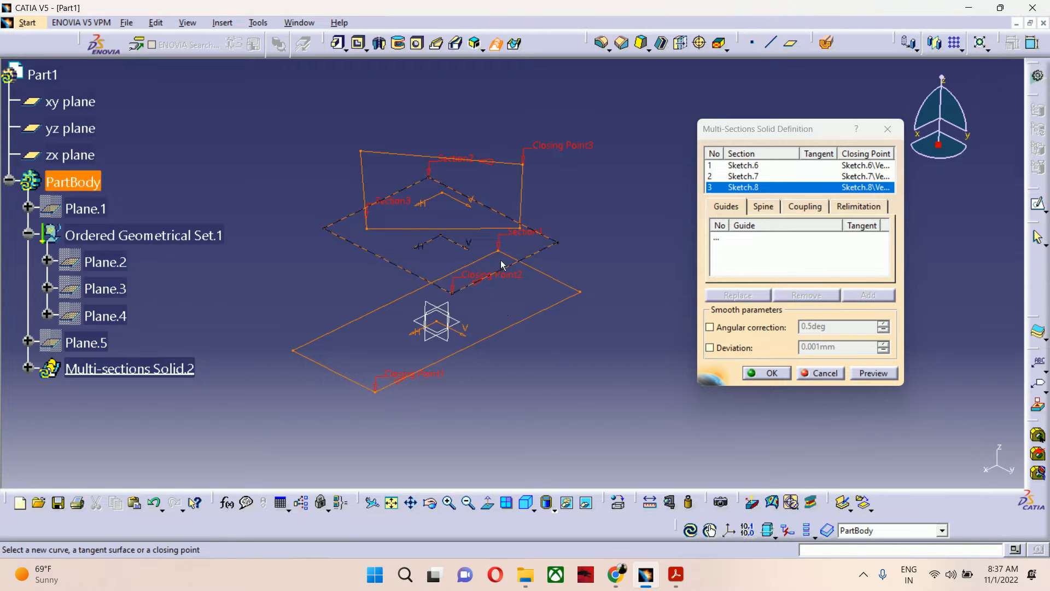
left_click(870, 374)
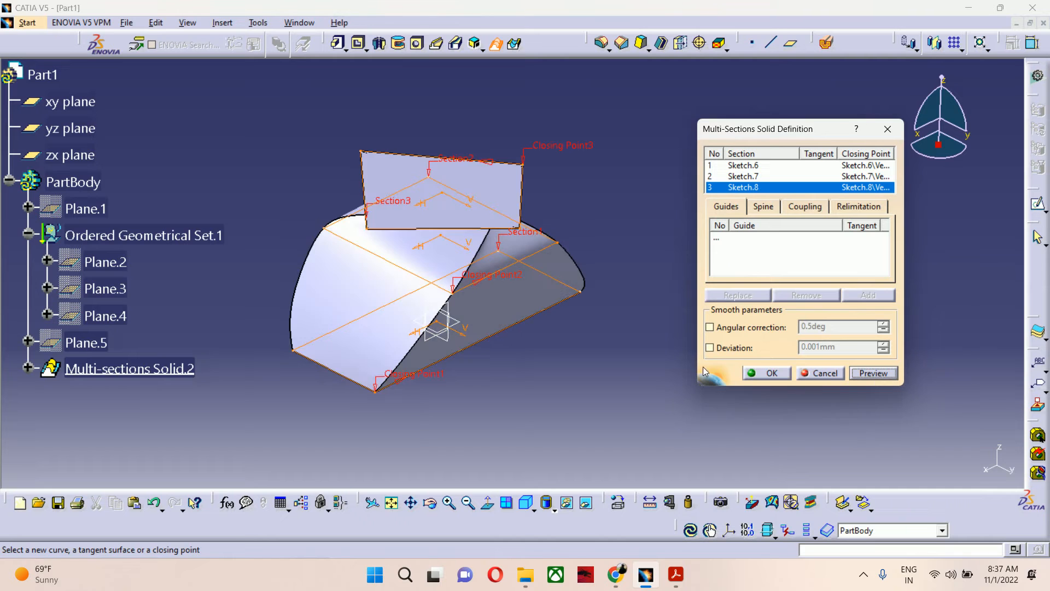
mouse_move(416, 331)
middle_mouse_down()
mouse_move(408, 268)
mouse_move(422, 313)
middle_mouse_up()
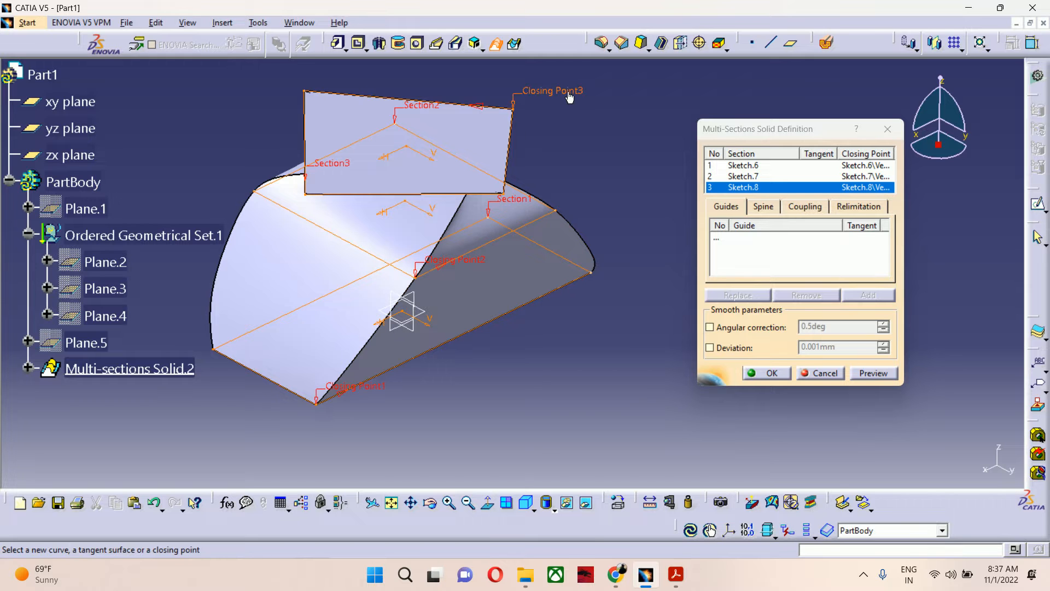
middle_click_drag(538, 400, 490, 333)
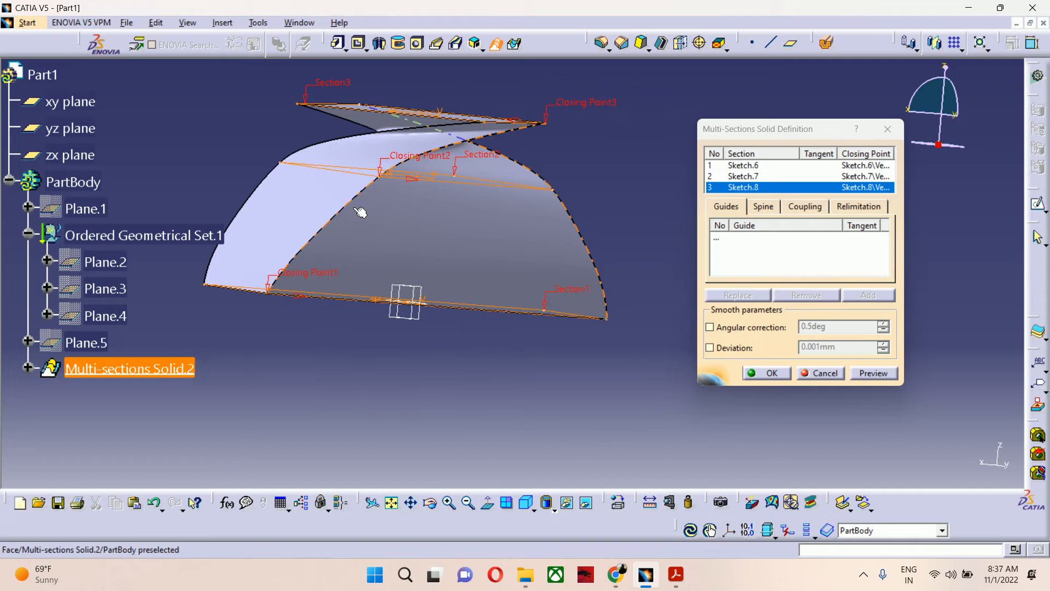
middle_click_drag(419, 190, 469, 272)
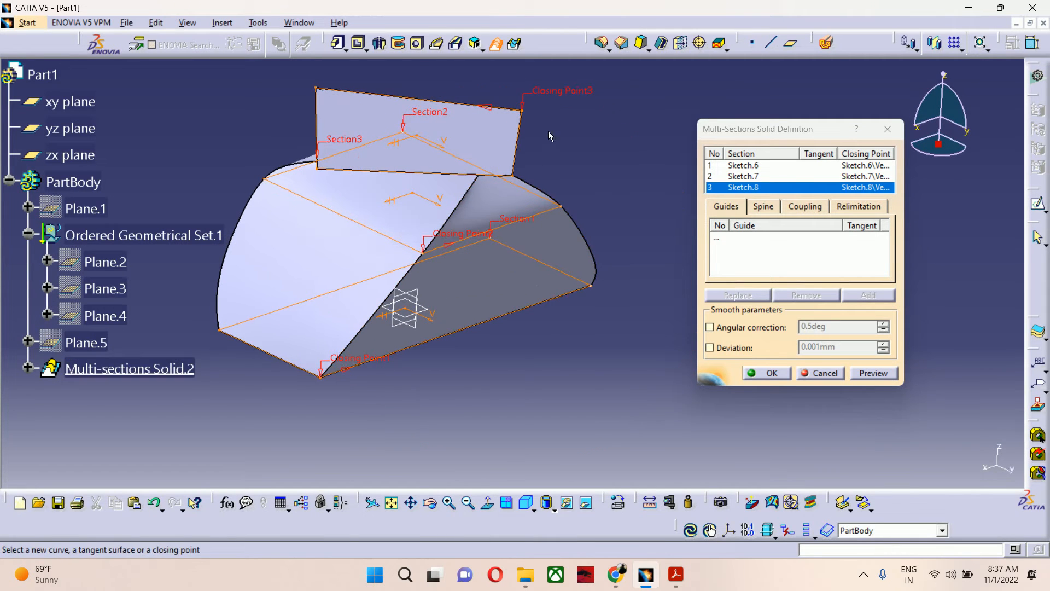
Step: Replace Closing Point3 with the diamond's adjacent vertex nearest the line of the other two closing points, and preview the solid
right_click(571, 93)
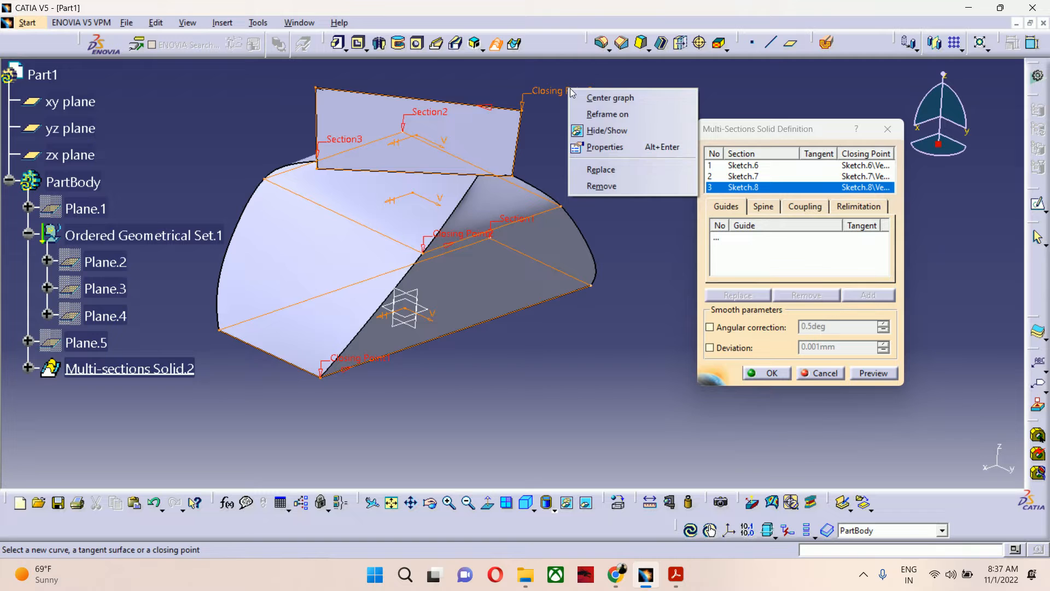
left_click(607, 172)
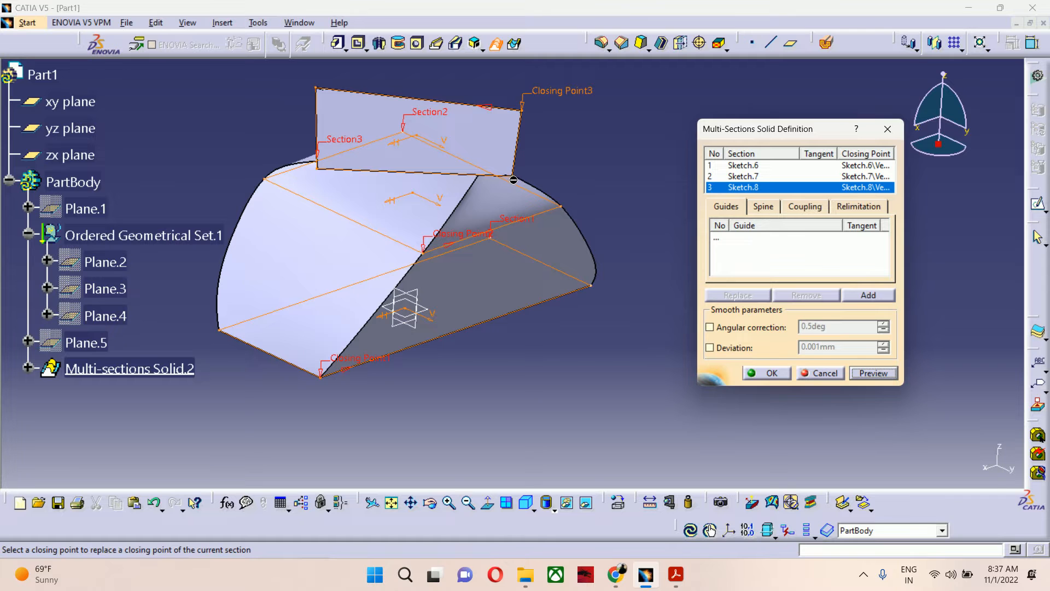
middle_click_drag(513, 180, 615, 176)
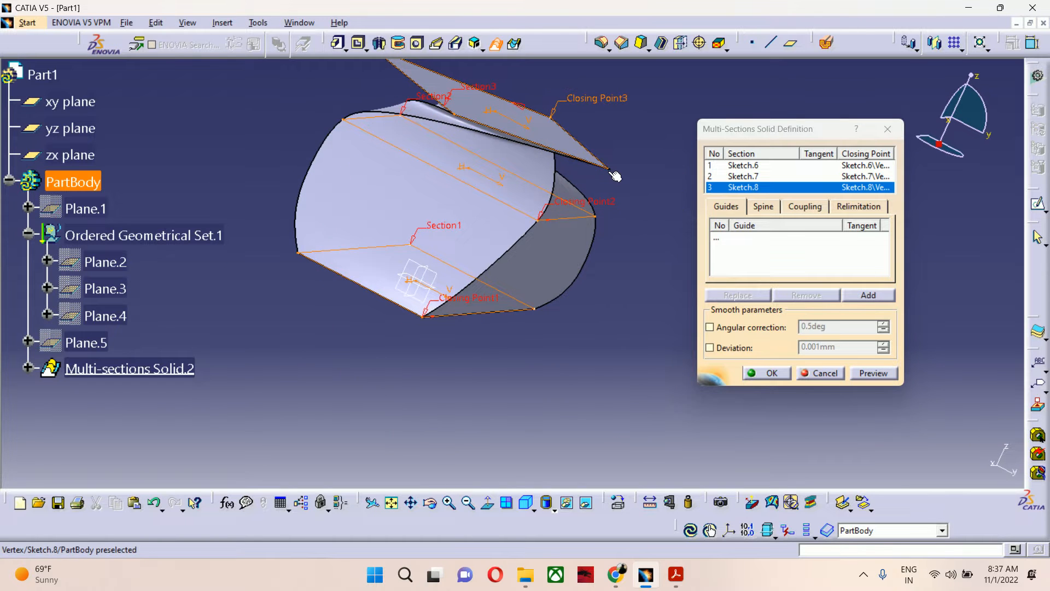
left_click(615, 175)
middle_click_drag(603, 211, 512, 266)
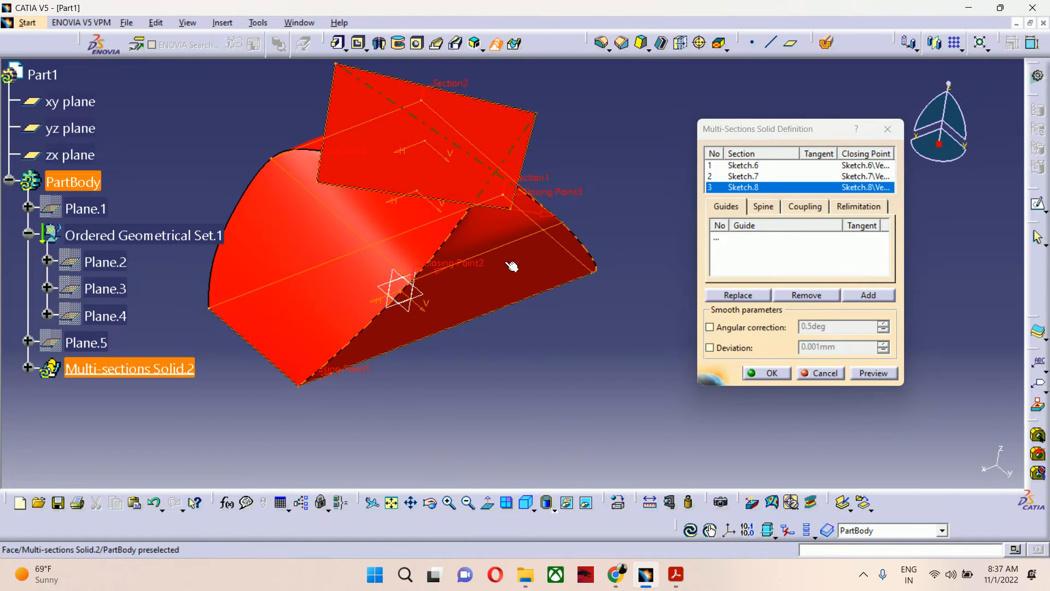
left_click(870, 373)
Step: Try reversing the closing direction at Closing Point3, restore its direction, and preview the solid again
mouse_move(581, 323)
middle_mouse_down()
mouse_move(562, 265)
mouse_move(576, 303)
mouse_move(462, 348)
mouse_move(460, 297)
mouse_move(493, 372)
mouse_move(478, 395)
mouse_move(581, 403)
mouse_move(576, 353)
mouse_move(649, 356)
mouse_move(368, 382)
mouse_move(513, 396)
middle_mouse_up()
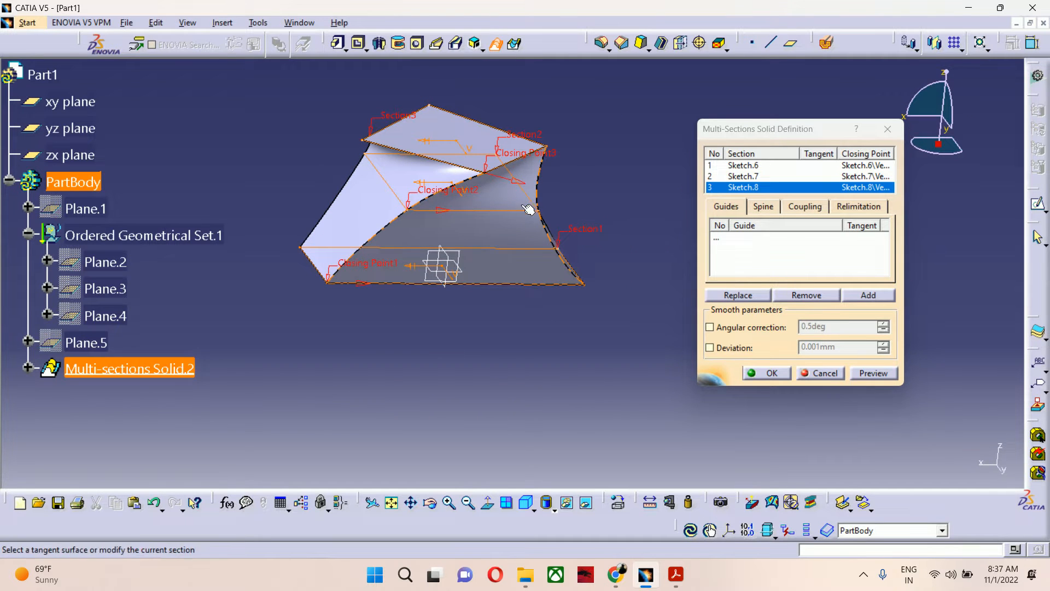
left_click(519, 186)
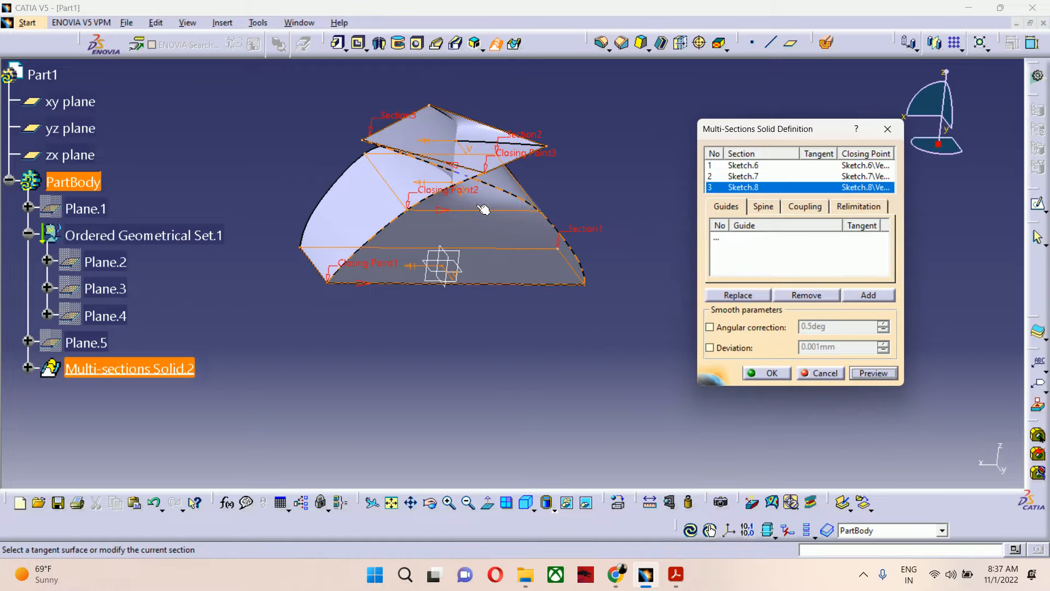
left_click(462, 170)
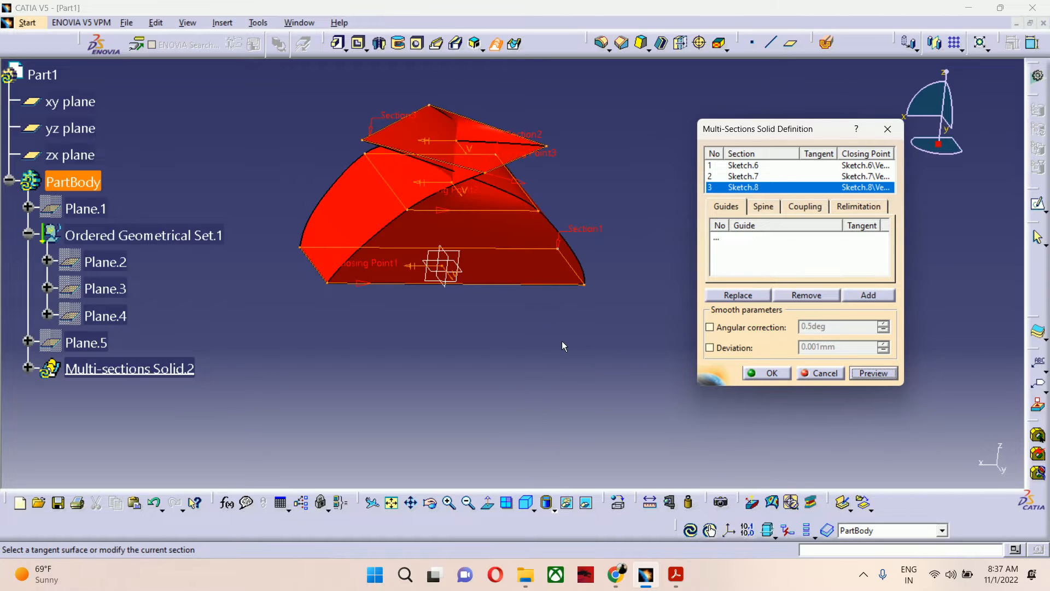
left_click(859, 373)
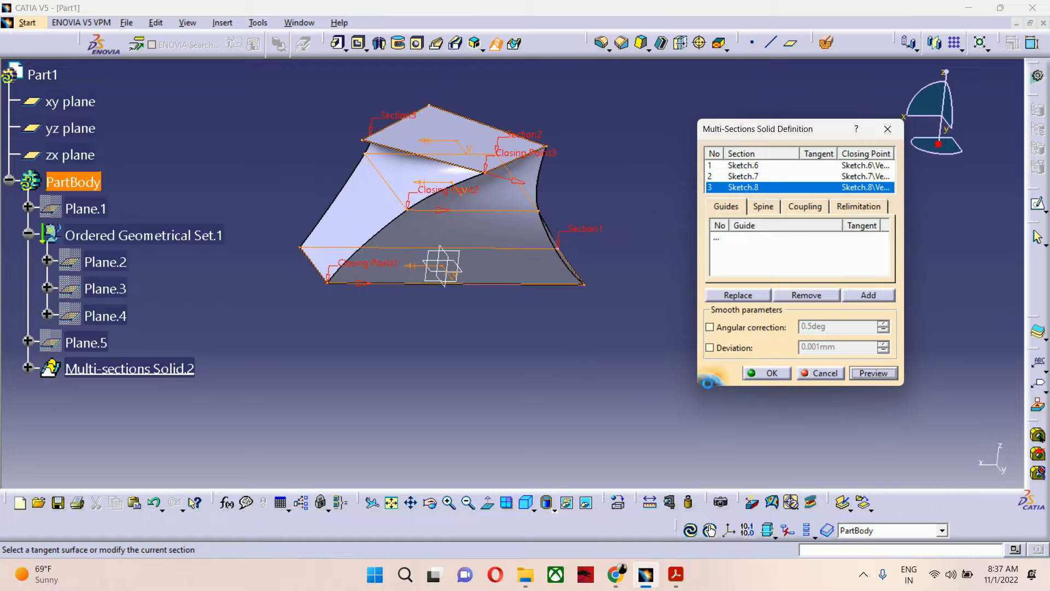
Step: Inspect the previewed shape from several sides and create the multi-sections solid through the three profiles
middle_click_drag(609, 375, 555, 398)
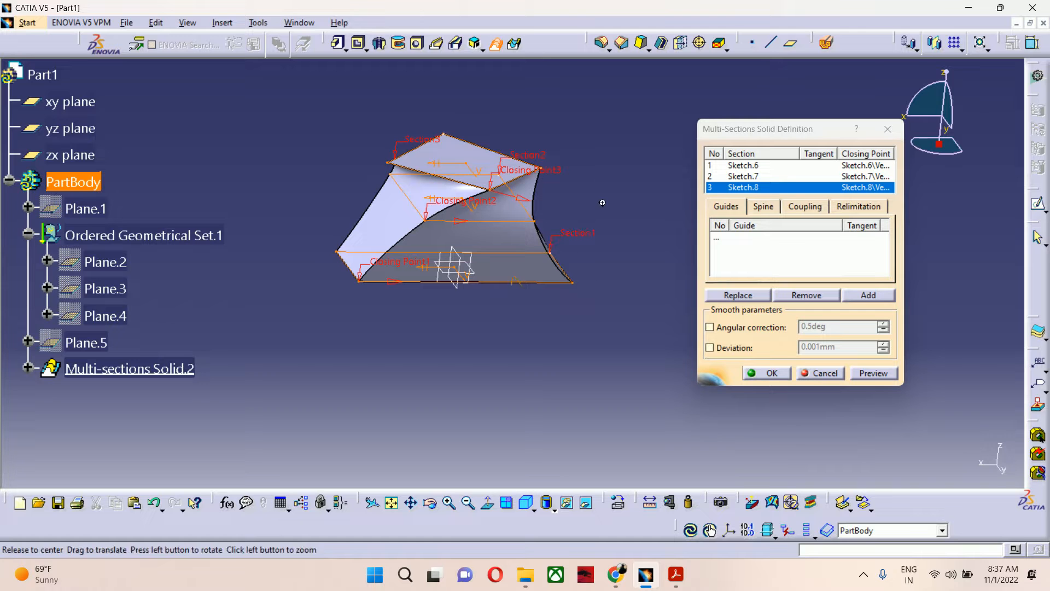
middle_click_drag(600, 199, 558, 259)
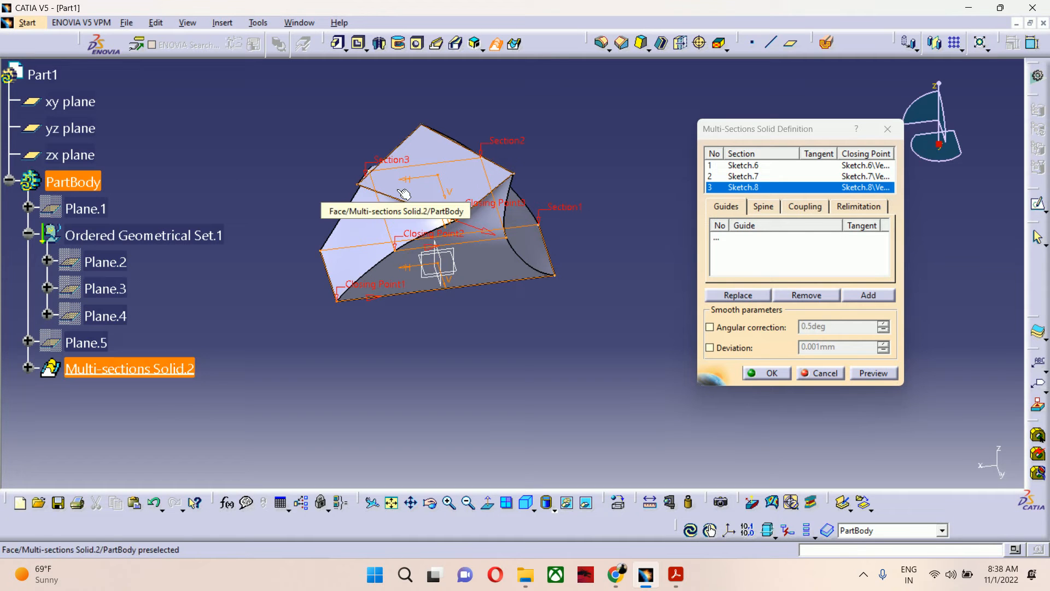
middle_click_drag(404, 193, 463, 193)
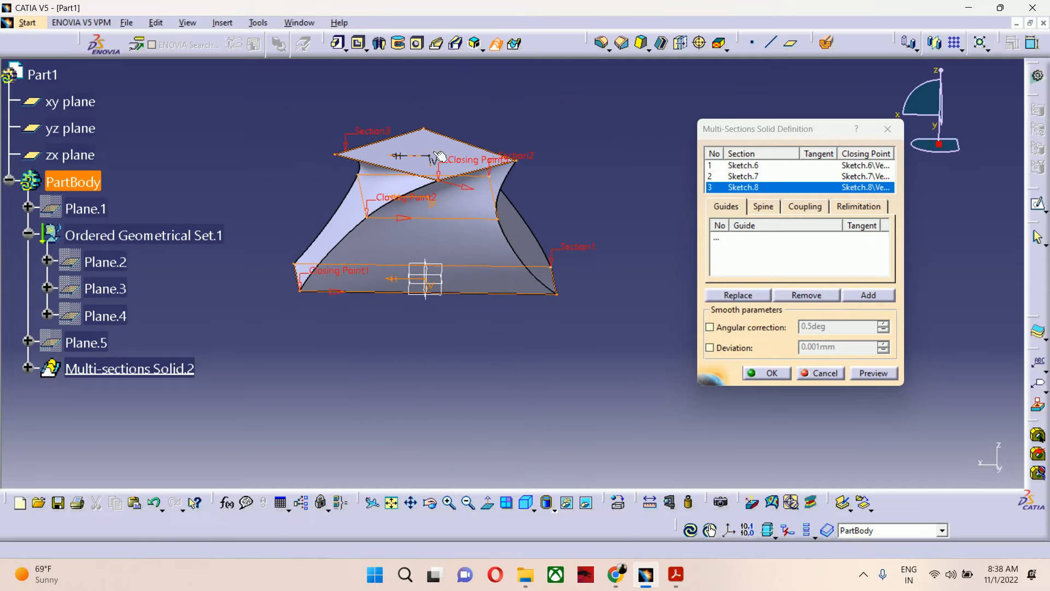
middle_click_drag(598, 193, 192, 340)
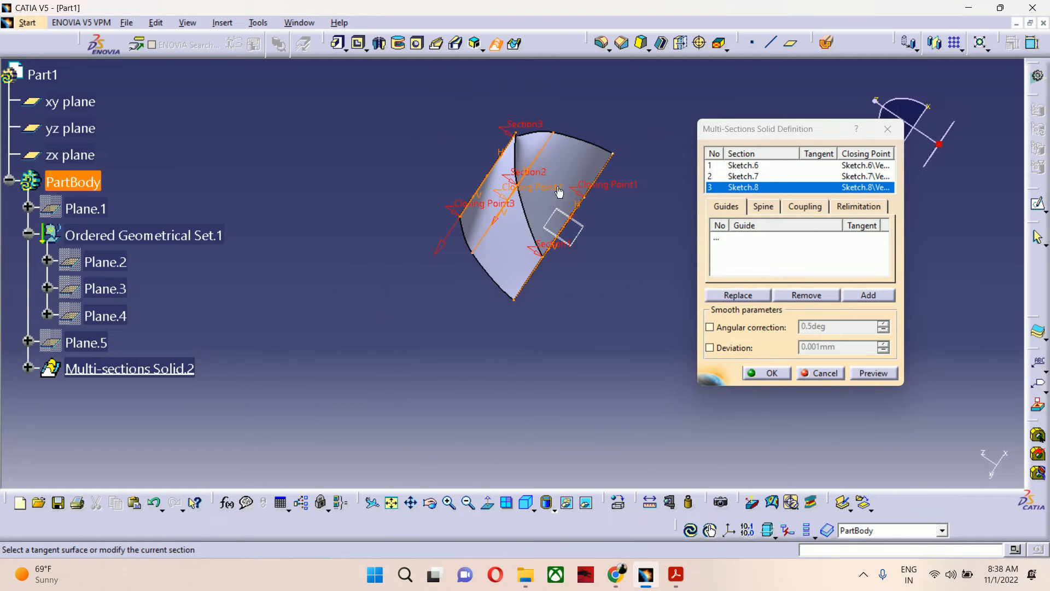
middle_click_drag(559, 191, 519, 457)
middle_click_drag(625, 227, 424, 328)
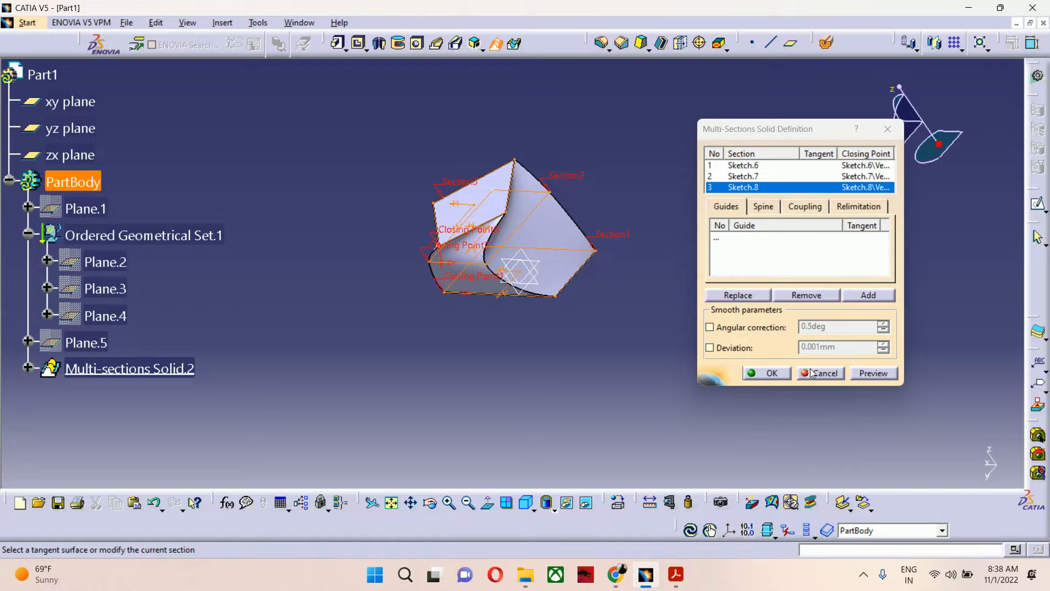
left_click(771, 373)
middle_click_drag(616, 353, 678, 247)
left_click(481, 263)
middle_click_drag(482, 262, 481, 216)
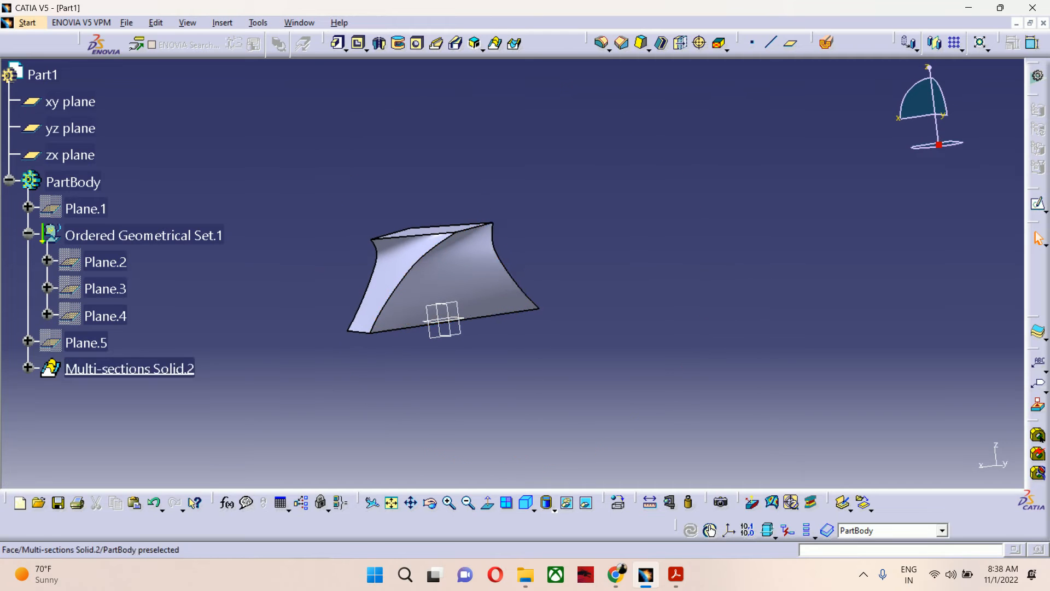
left_click(413, 269)
middle_click_drag(413, 270, 538, 304)
Step: Review the definition of the multi-sections solid, its sections and closing points, and leave it without changes
right_click(160, 376)
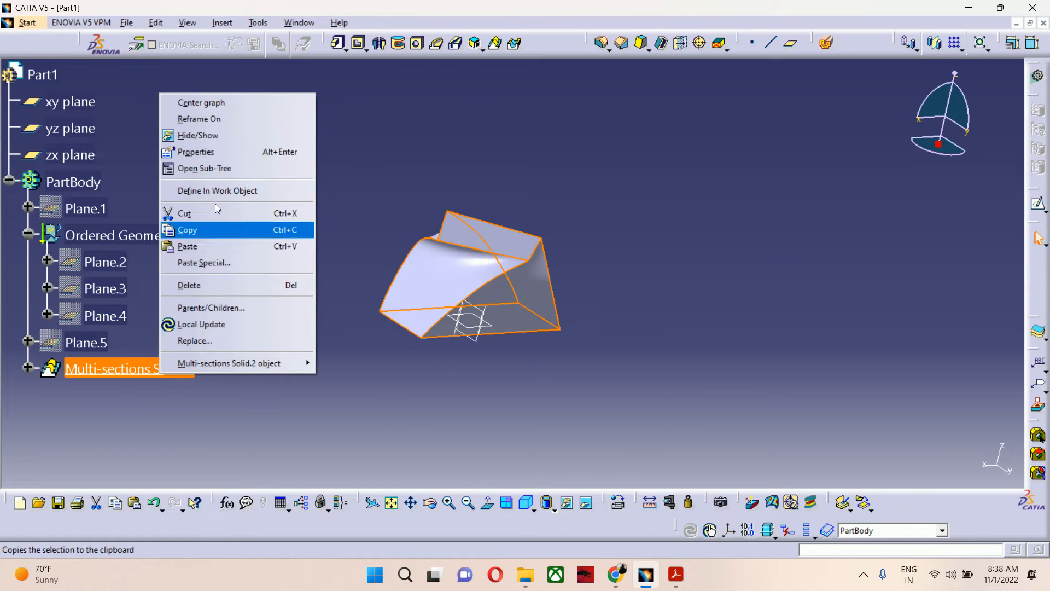
left_click(211, 371)
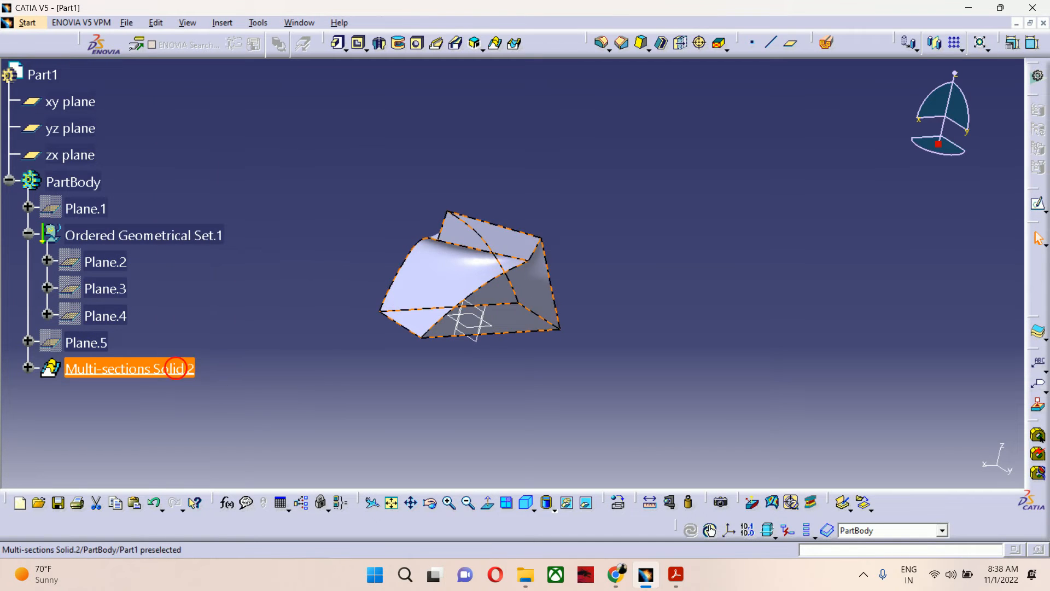
double_click(179, 370)
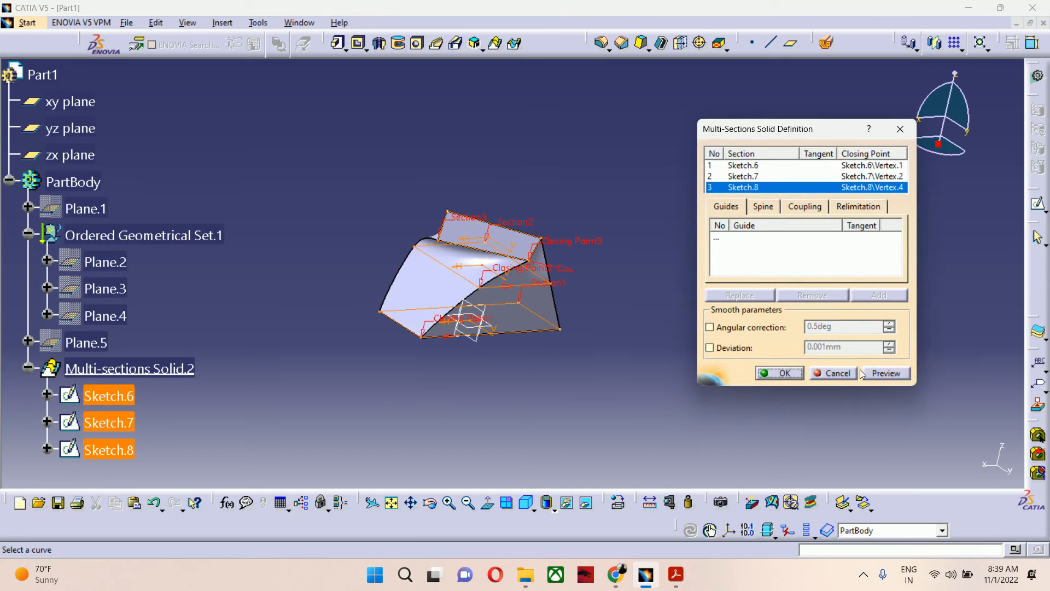
left_click(835, 373)
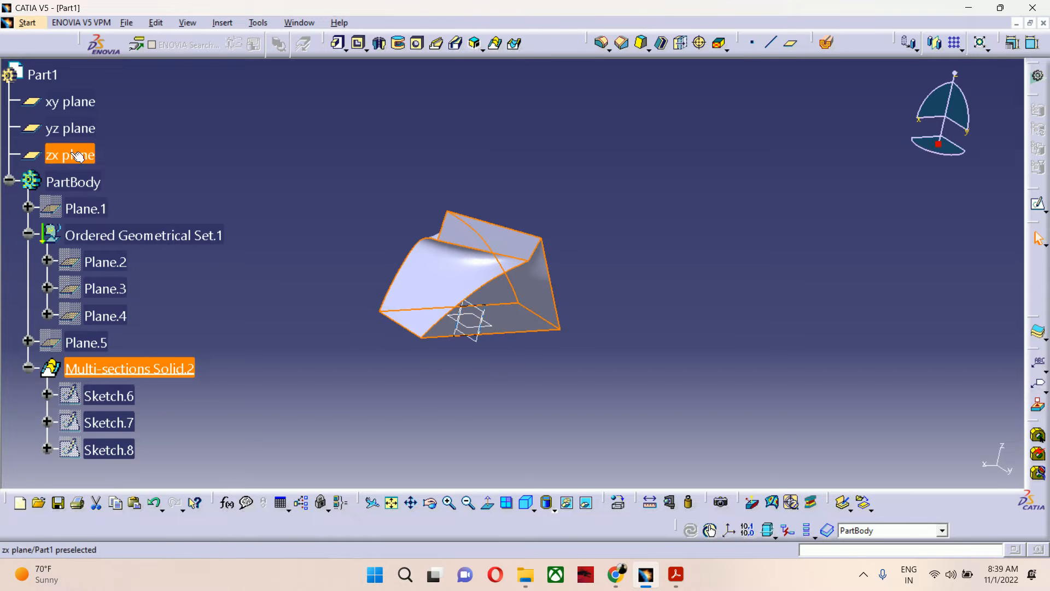
Step: Check the offset definitions of Plane.1 and Plane.2 and leave both unchanged
double_click(75, 207)
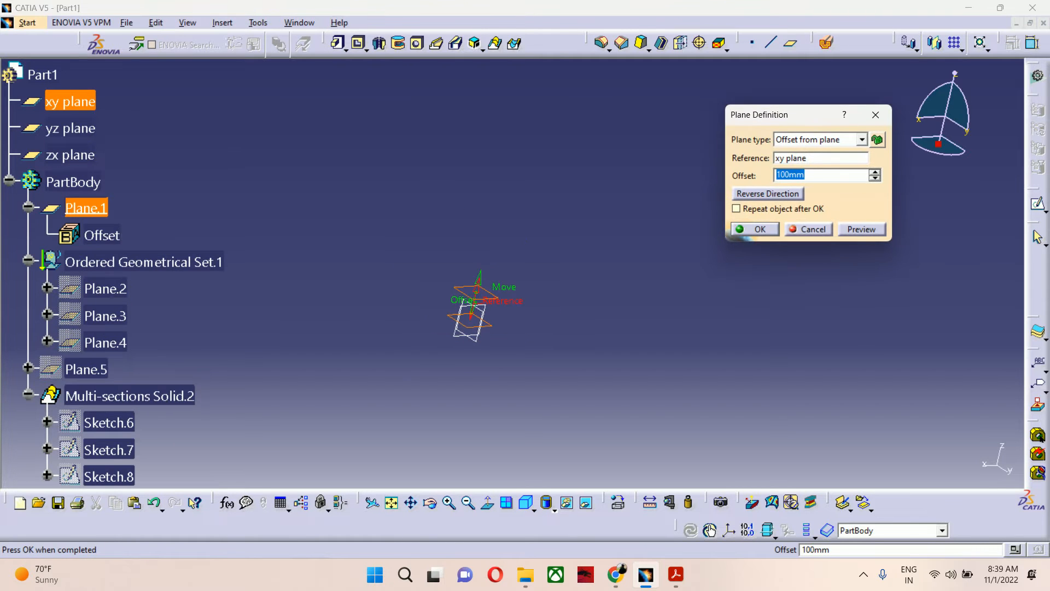
left_click(808, 229)
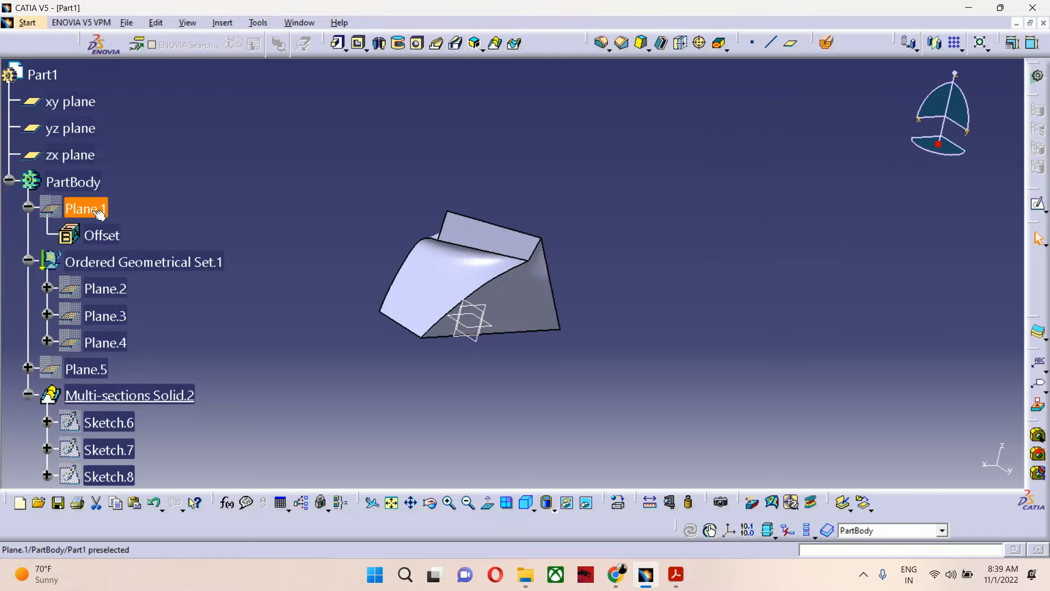
left_click(110, 291)
double_click(111, 297)
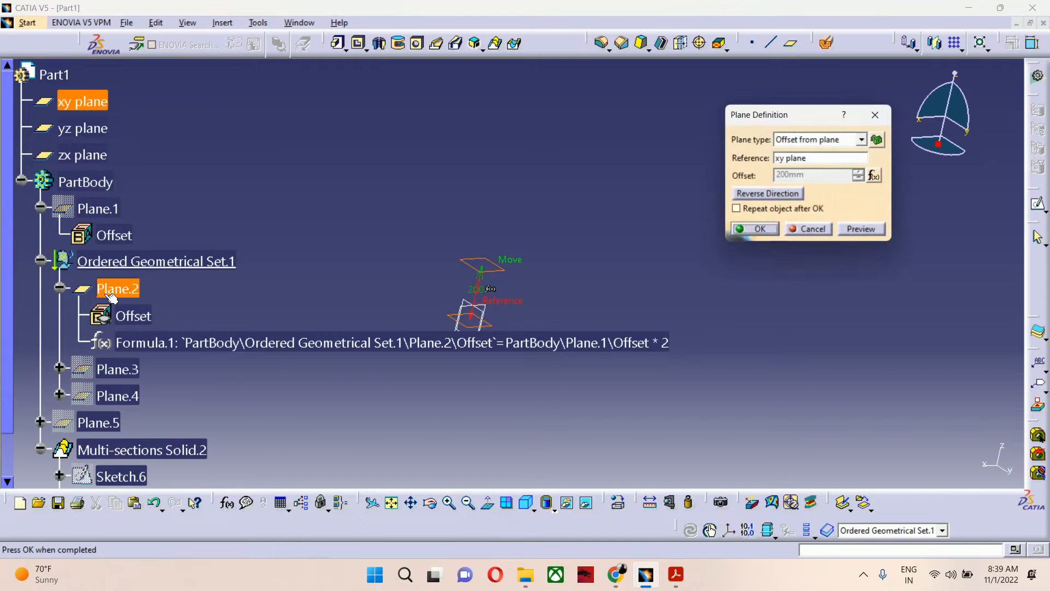
left_click(808, 229)
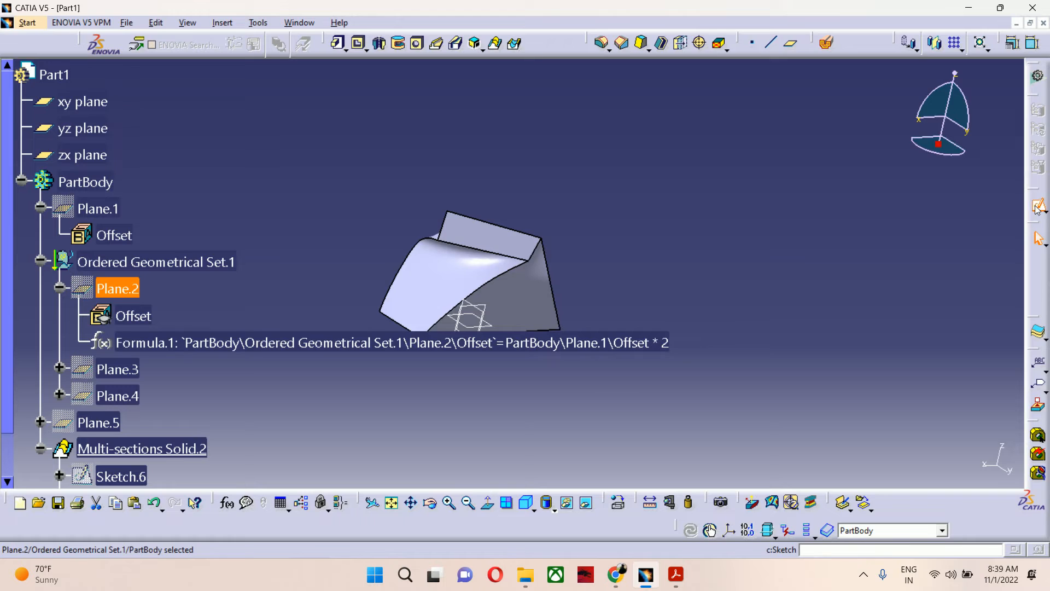
left_click(1038, 208)
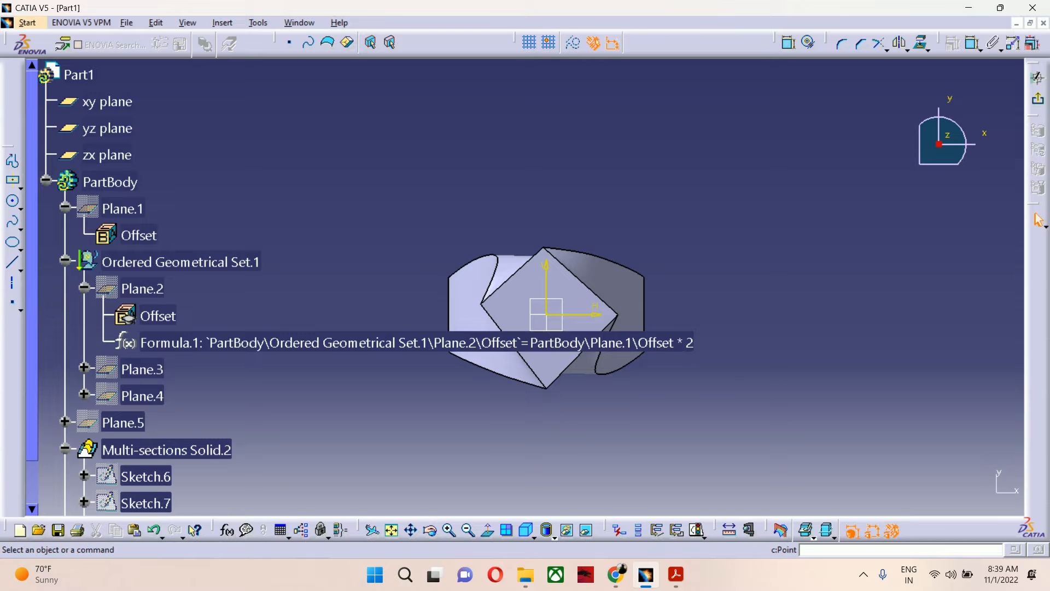
left_click(1037, 77)
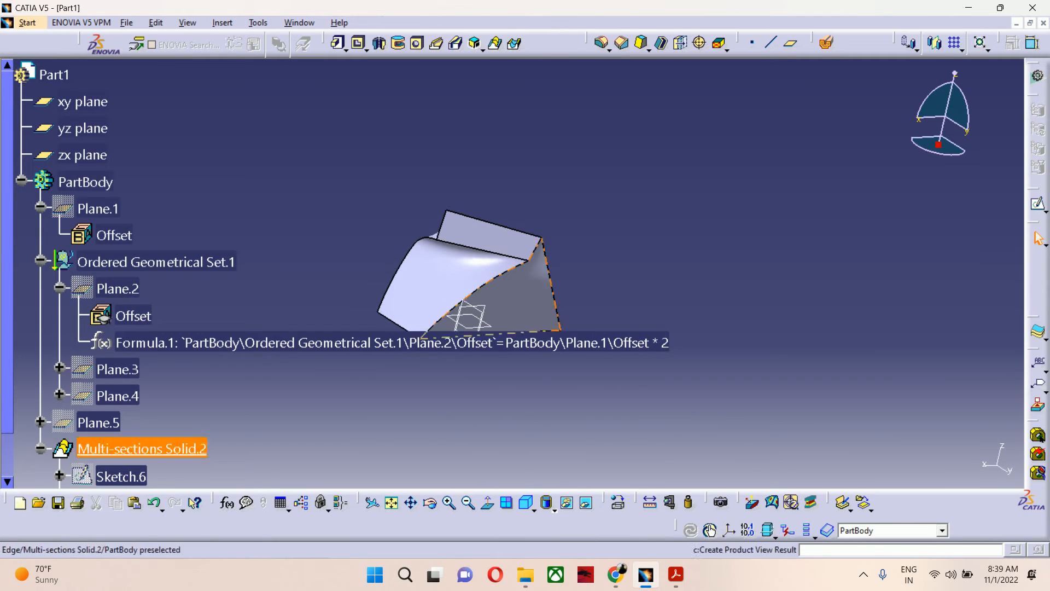
scroll(147, 278, "down", 2)
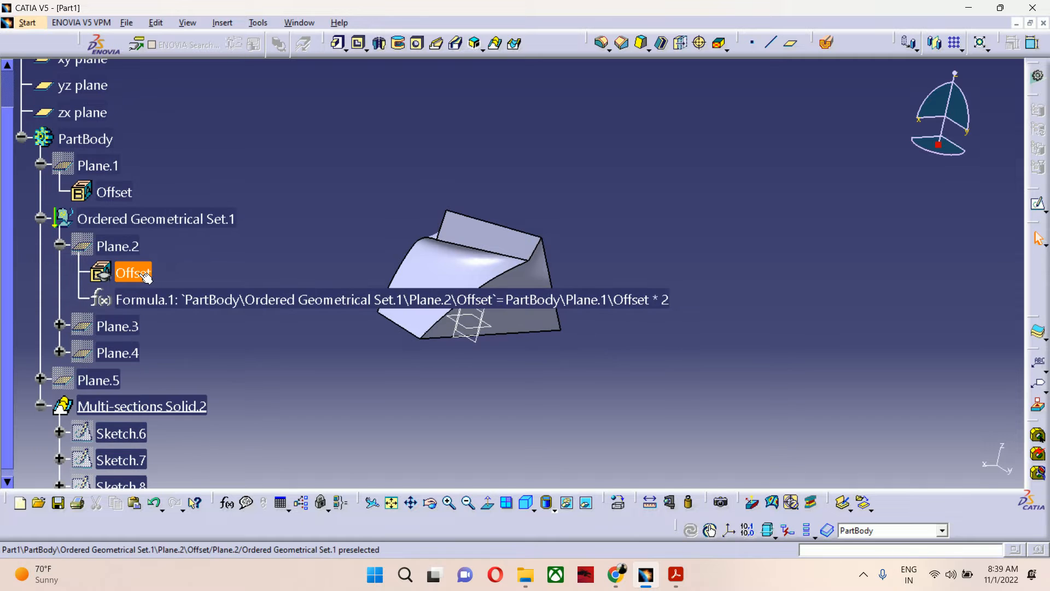
left_click(43, 219)
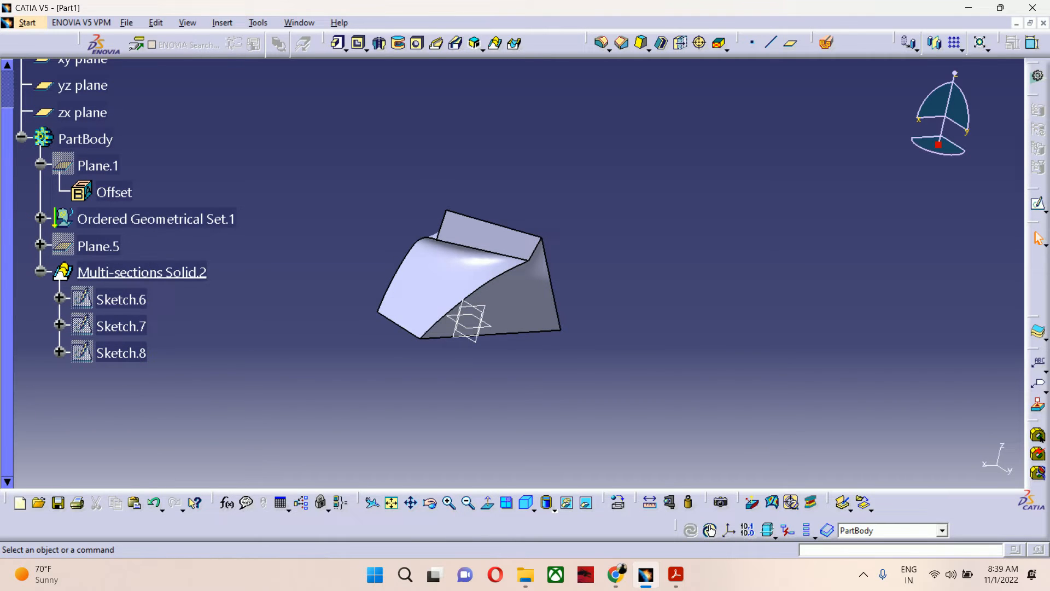
Step: Delete the multi-sections solid together with its three section sketches
right_click(123, 277)
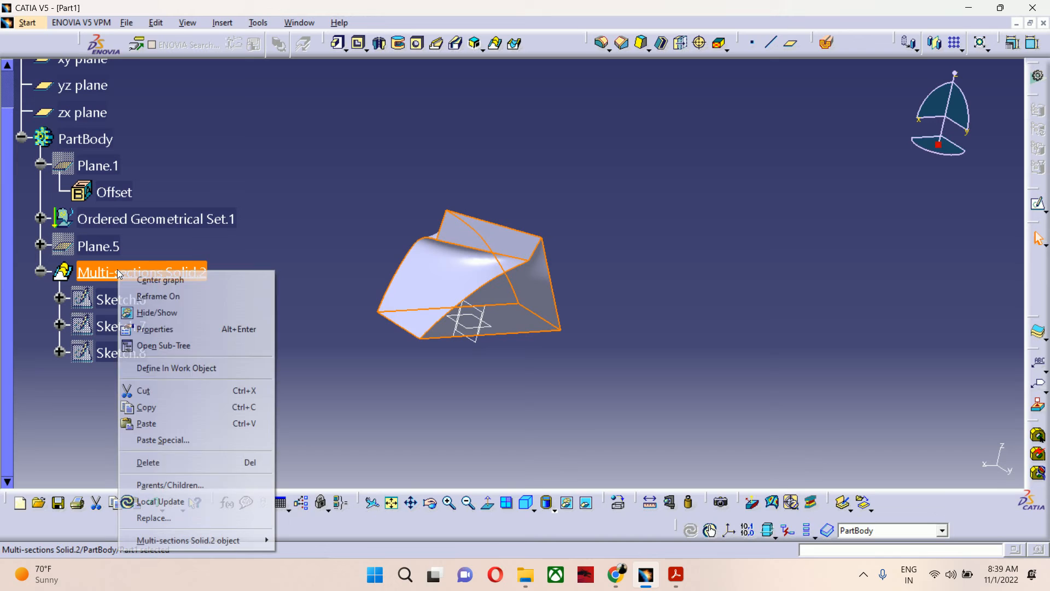
left_click(156, 466)
left_click(917, 328)
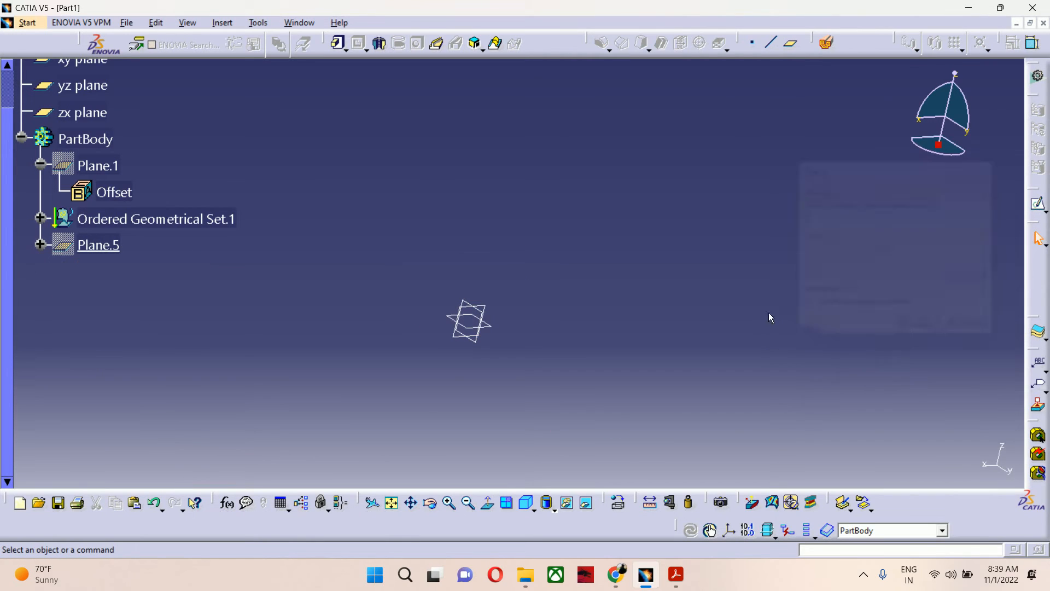
Step: Sketch a wide centered rectangle around the origin on the xy plane and exit the sketch
middle_click_drag(533, 192, 487, 246)
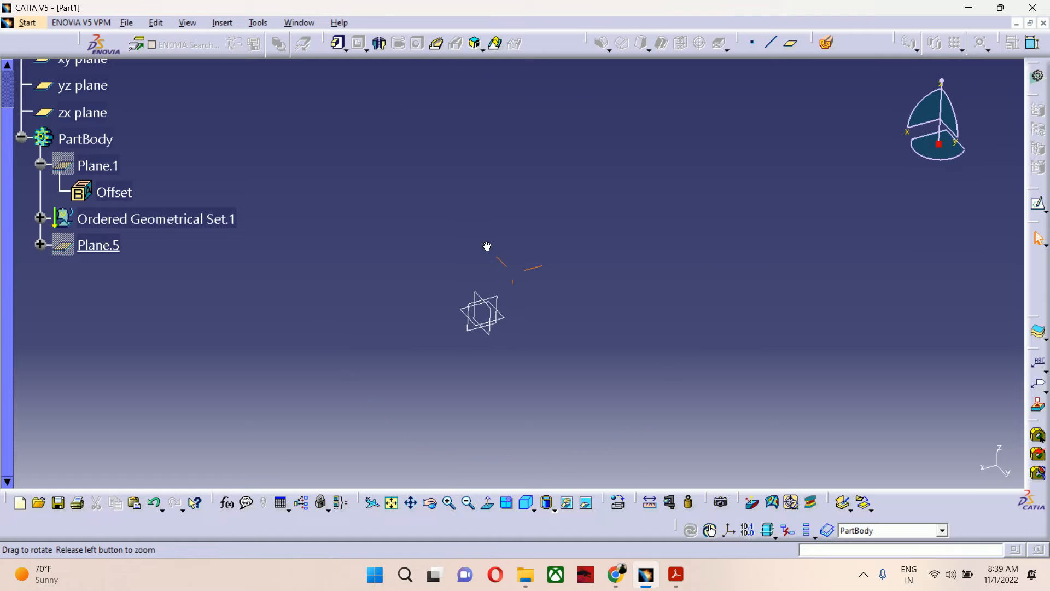
left_click(509, 325)
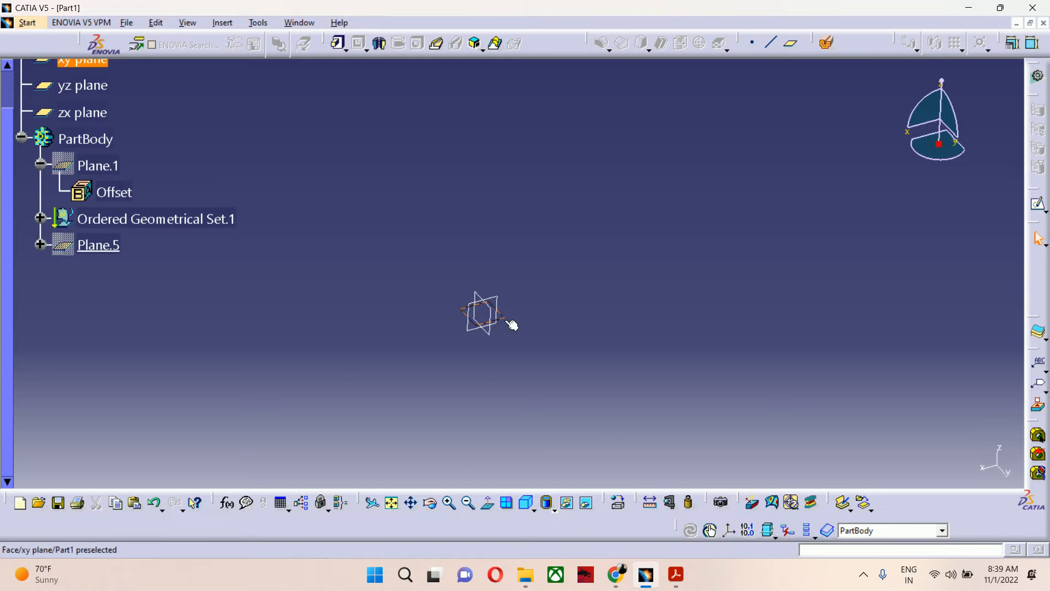
left_click(1038, 205)
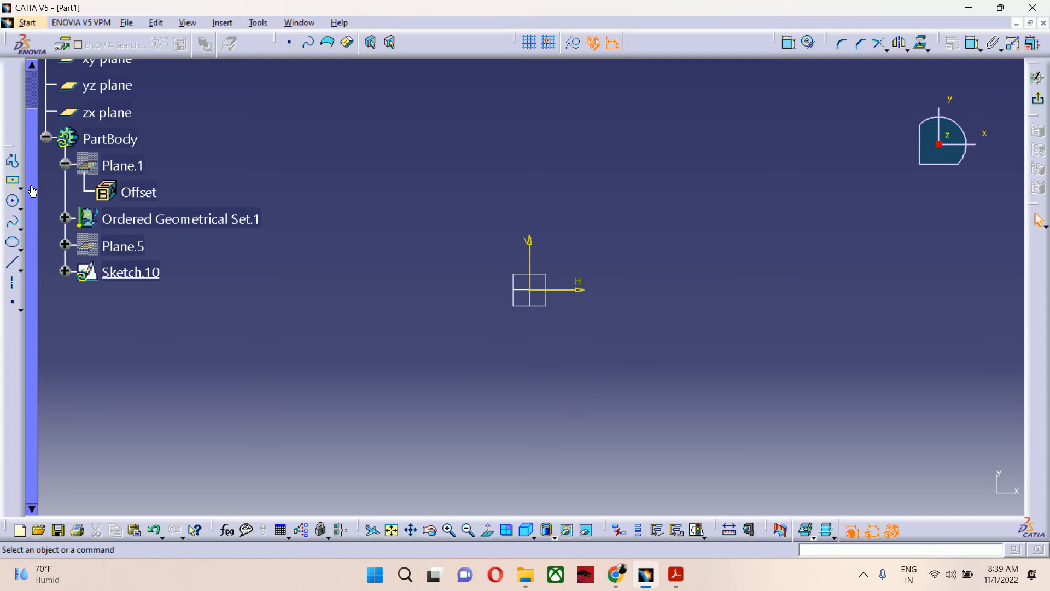
left_click(12, 180)
left_click(525, 281)
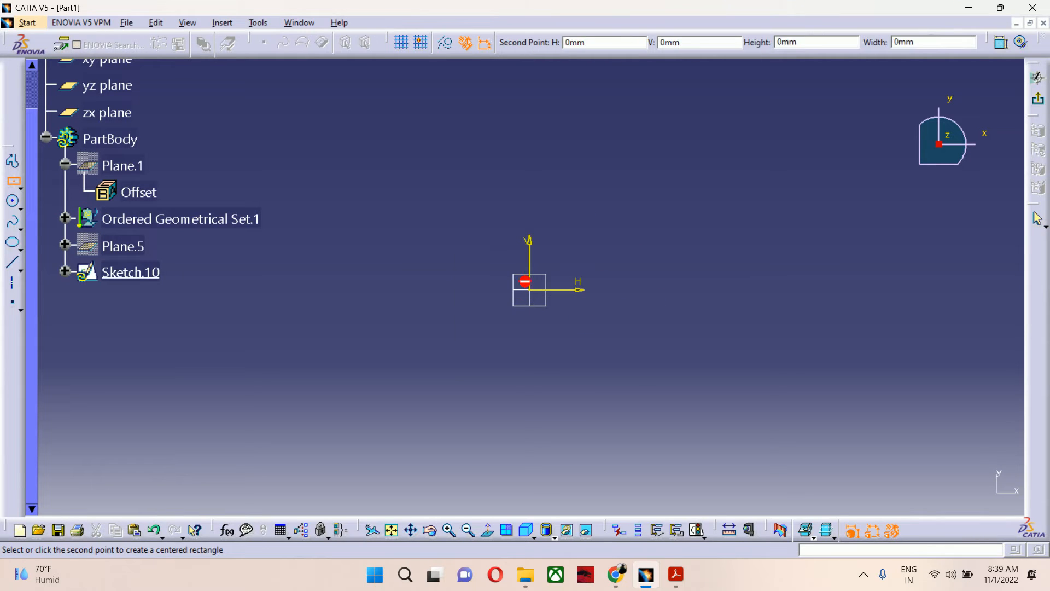
left_click(637, 217)
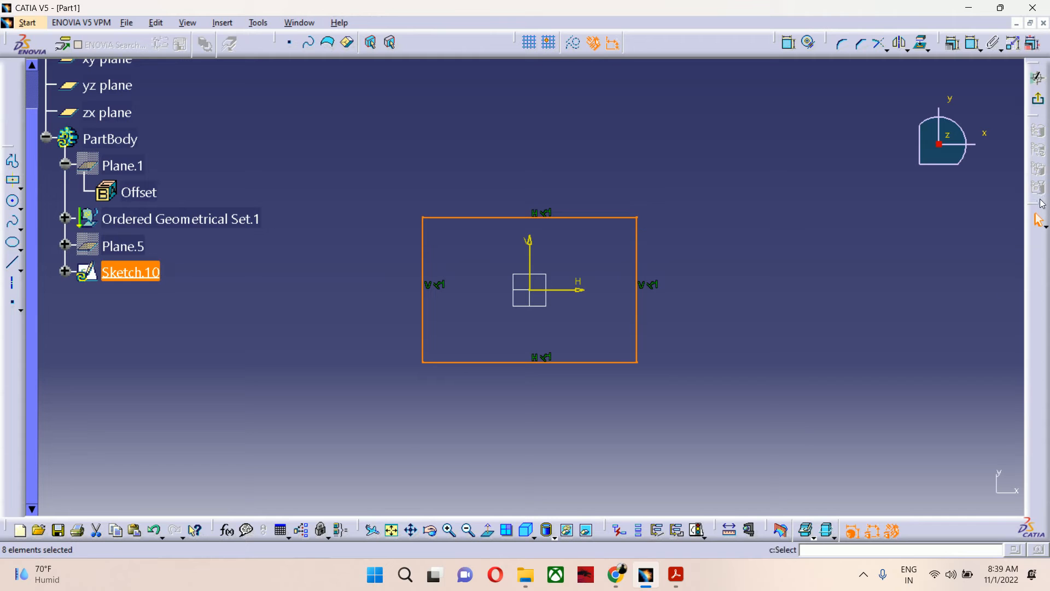
left_click(1038, 220)
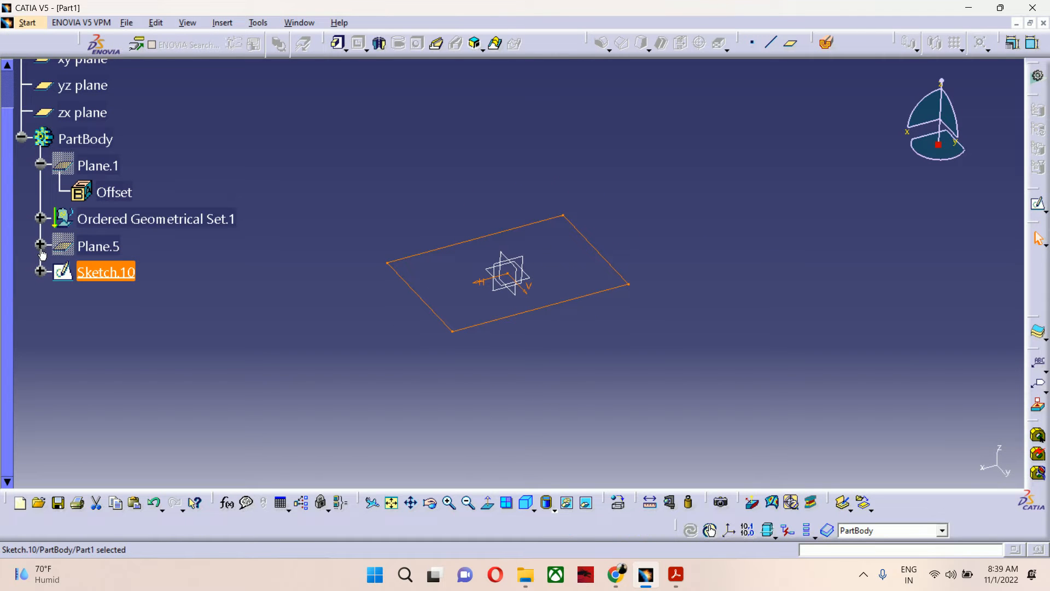
Step: Sketch a centered rectangle at the origin on Plane.2, as tall as the base rectangle but narrower
left_click(41, 218)
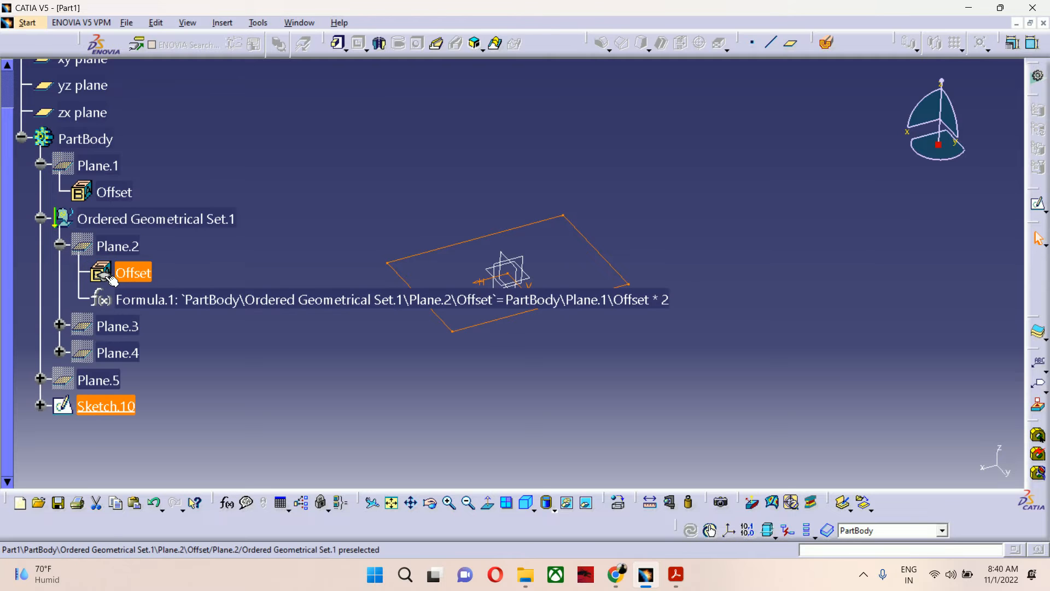
left_click(60, 244)
left_click(117, 246)
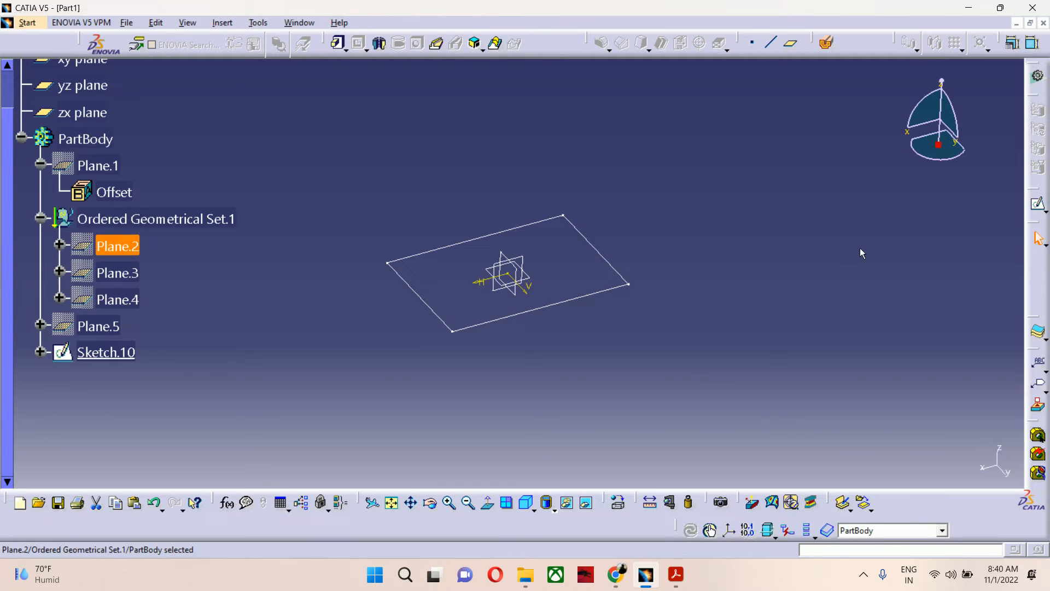
left_click(1041, 206)
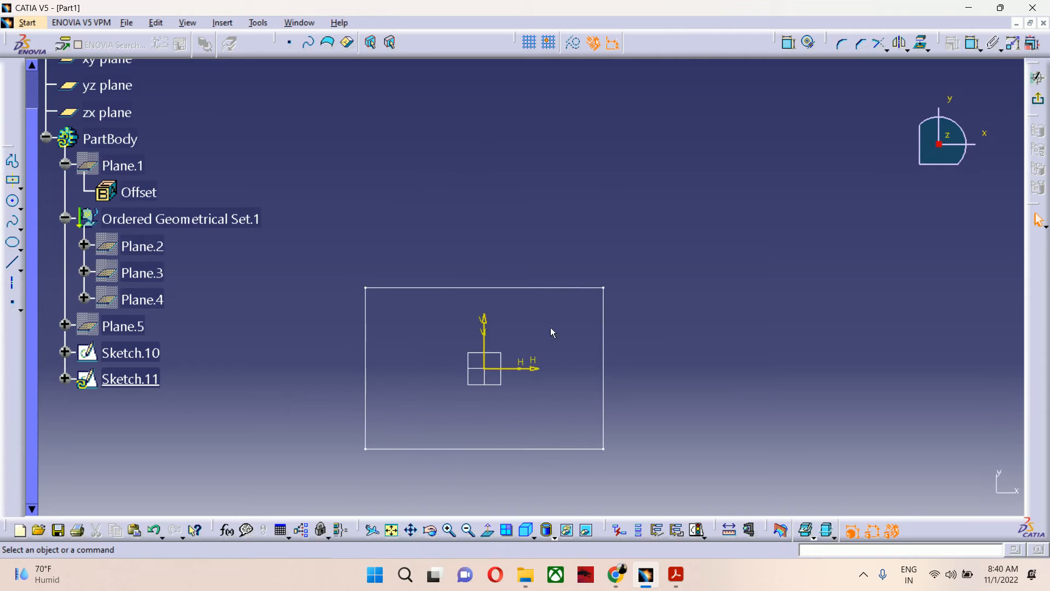
left_click(12, 200)
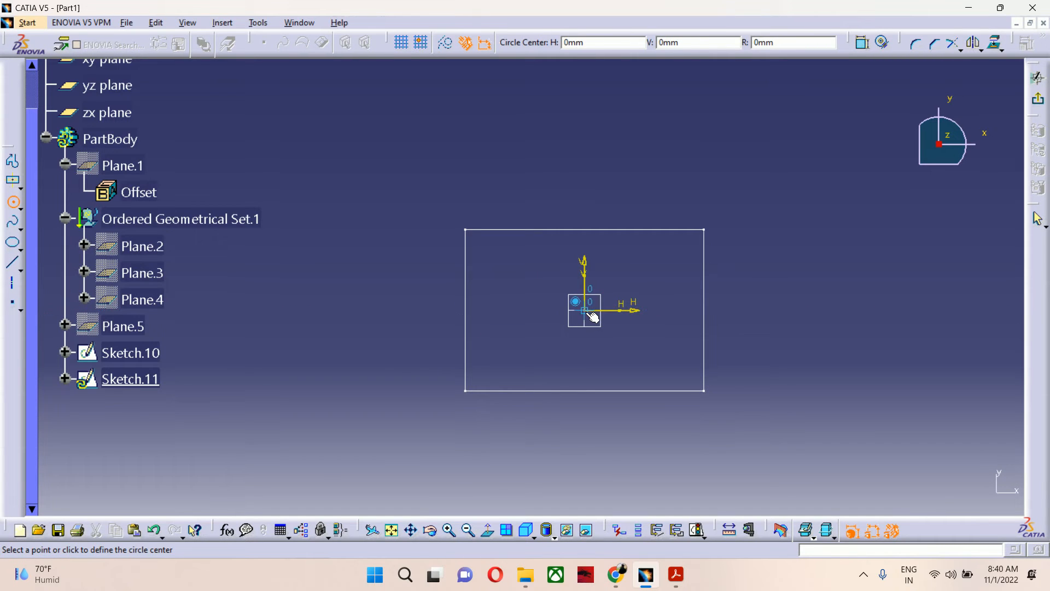
left_click(13, 181)
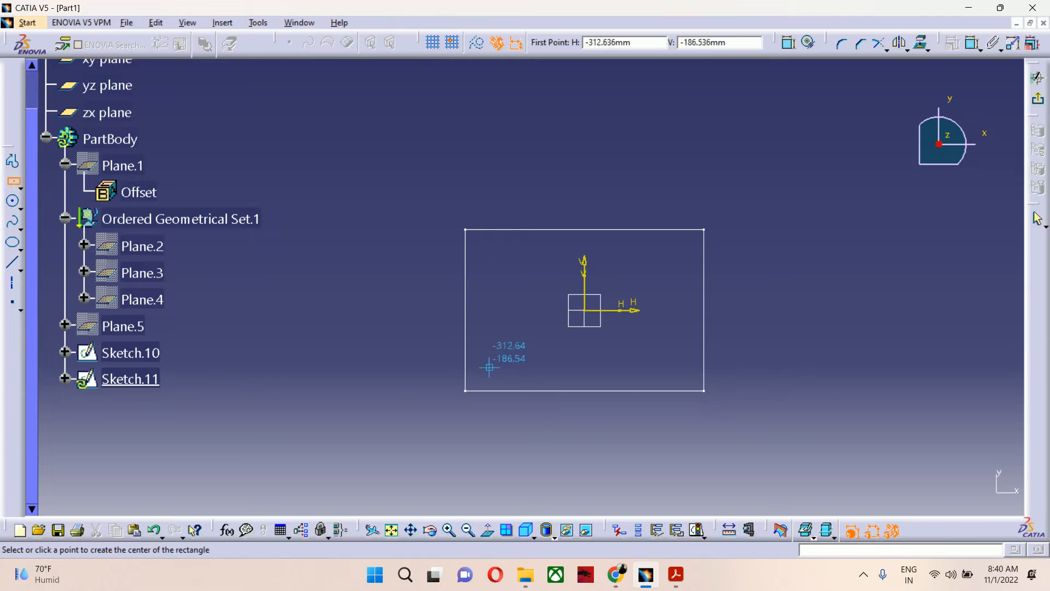
left_click(584, 310)
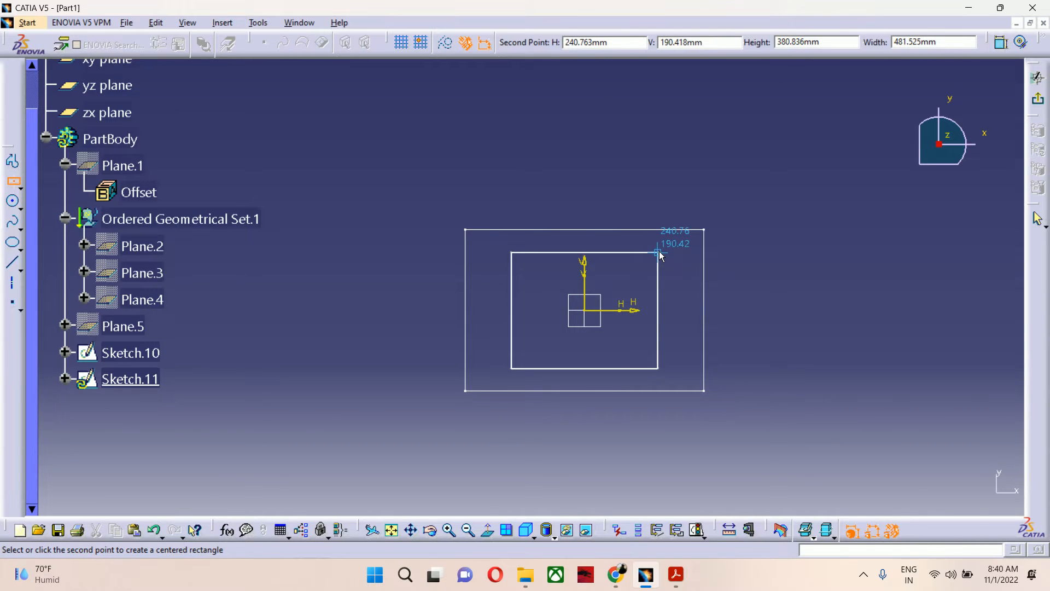
left_click(649, 230)
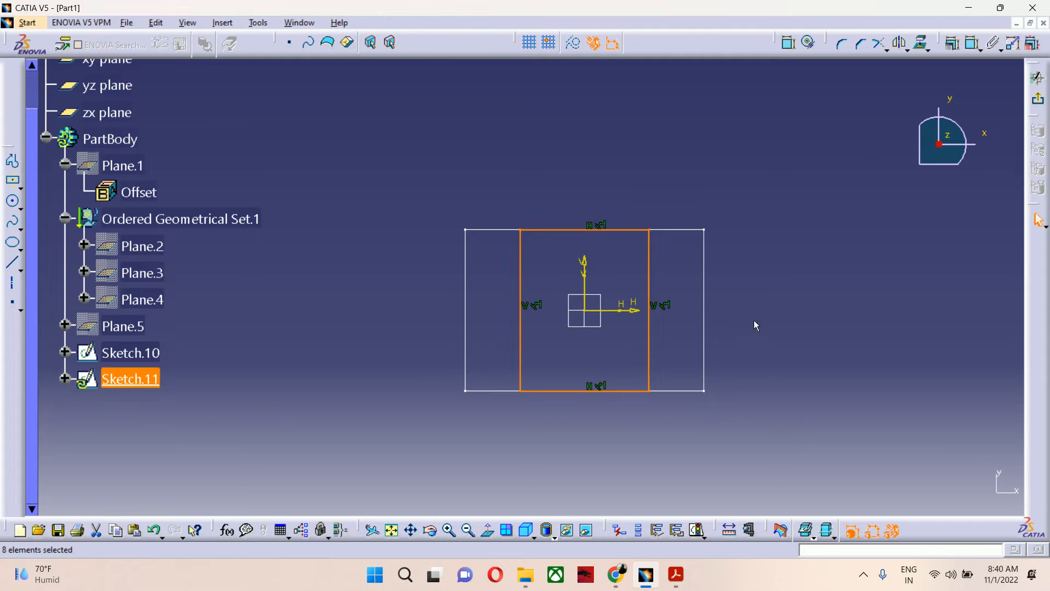
left_click(754, 326)
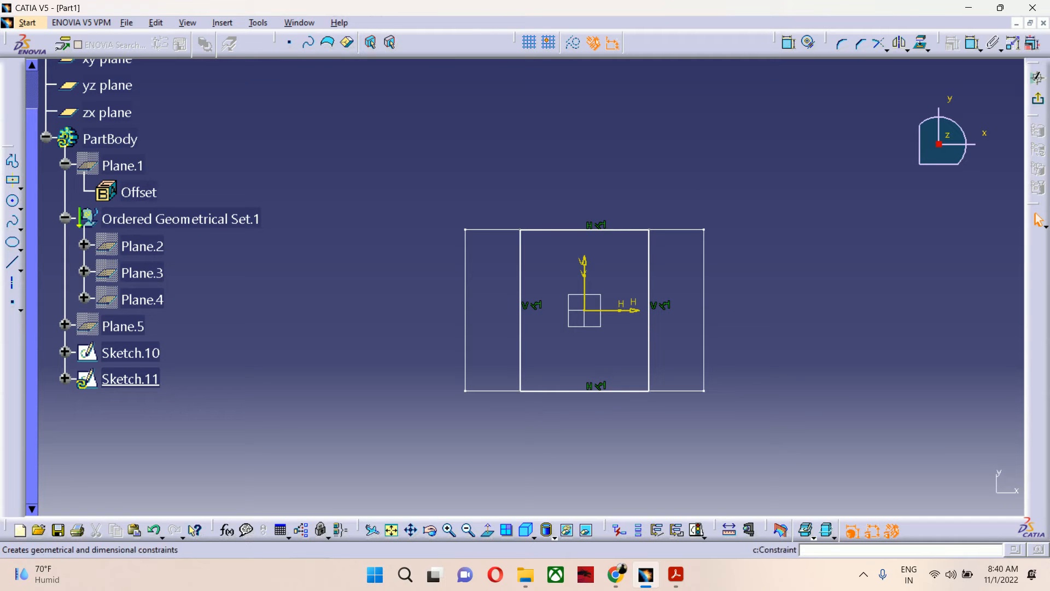
Step: Try rounding all four corners of the narrower rectangle with a small radius, and undo the rounding
left_click(838, 46)
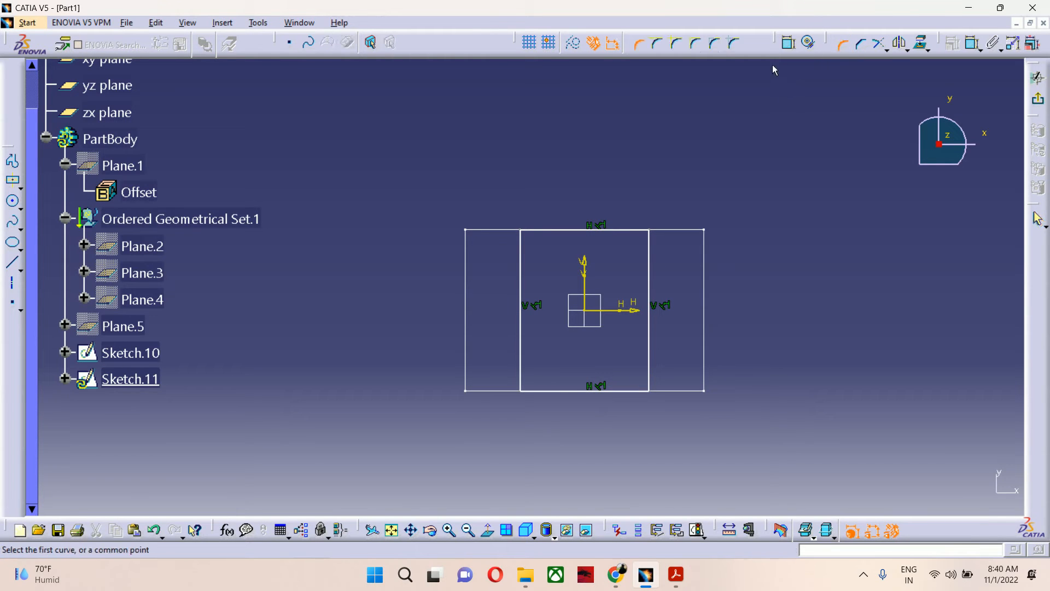
left_click_drag(459, 161, 713, 477)
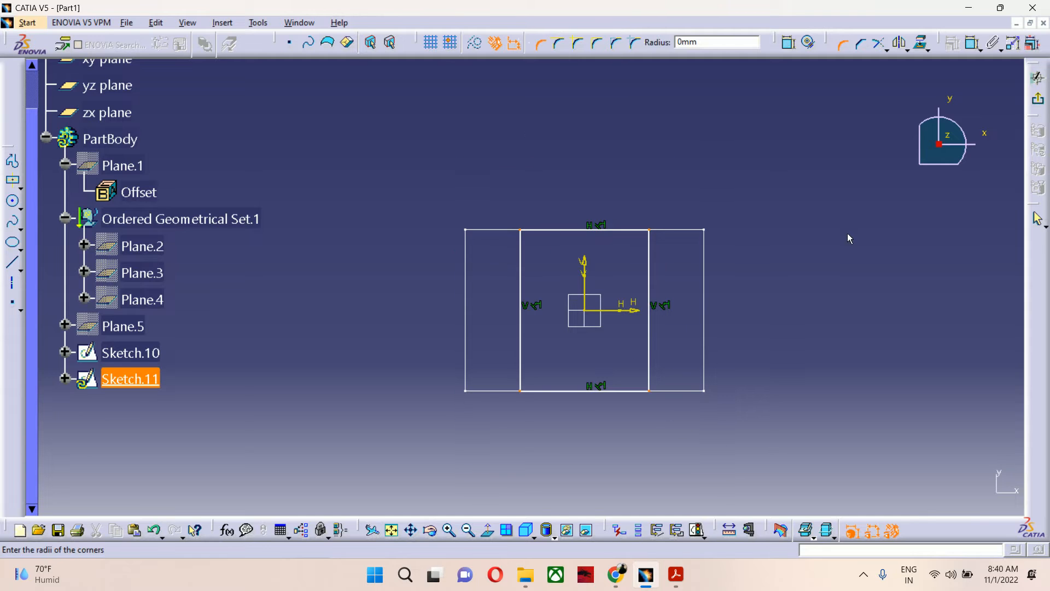
double_click(710, 46)
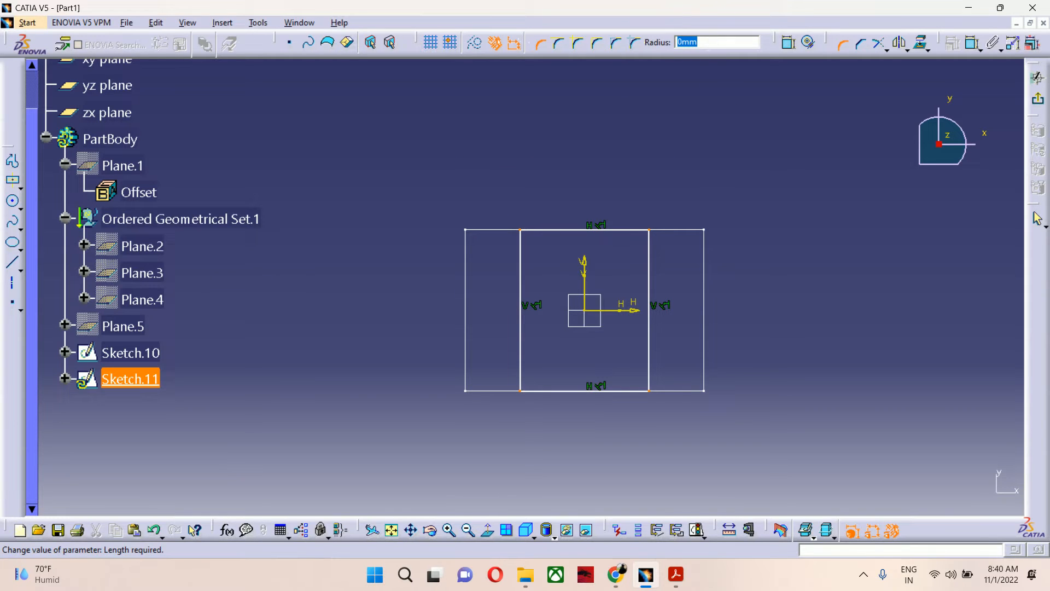
key("Return")
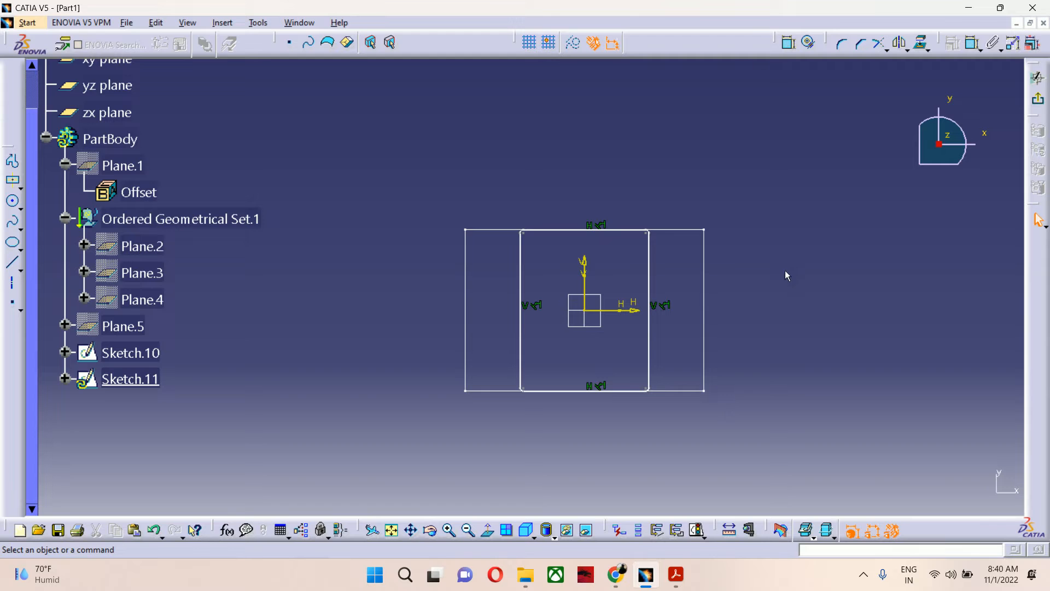
key("ctrl+z")
Step: Round all four corners of the narrower rectangle on Plane.2 using a visibly larger corner radius
left_click(842, 44)
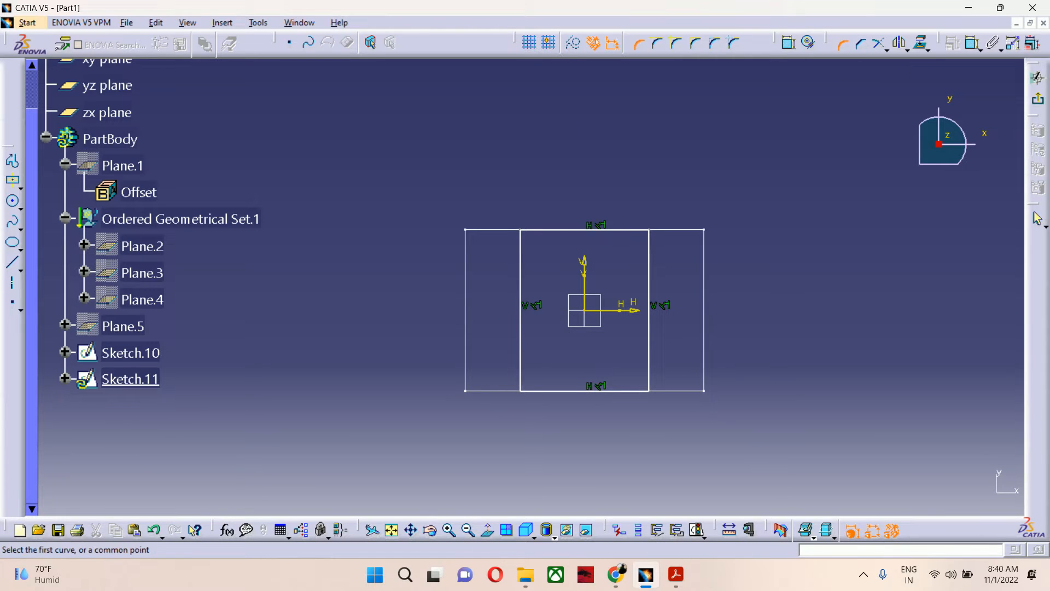
mouse_move(485, 144)
left_mouse_down()
mouse_move(592, 281)
mouse_move(693, 489)
left_mouse_up()
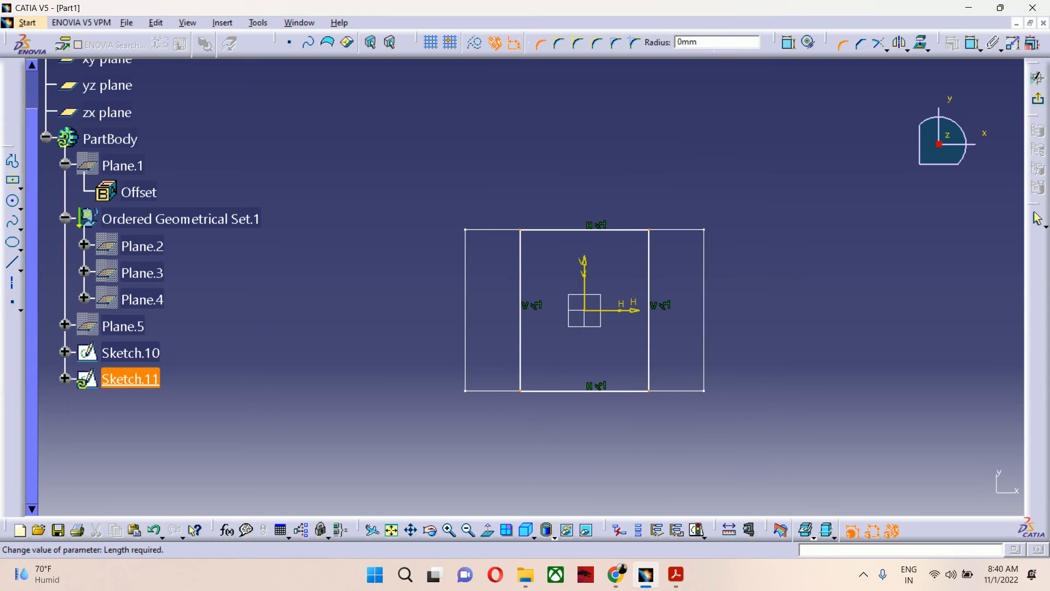
key("Return")
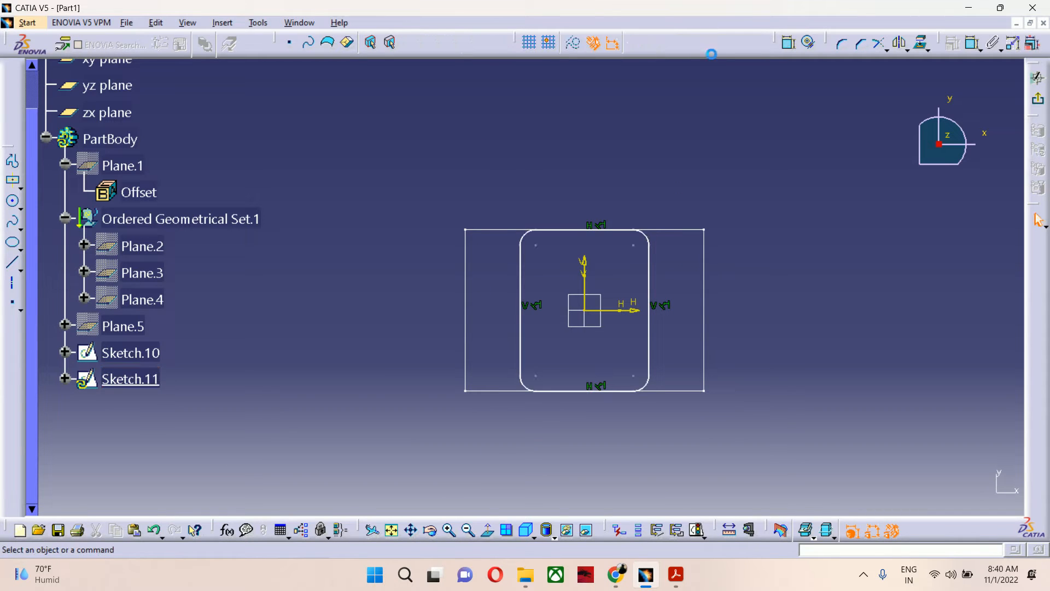
Step: Exit the rounded-rectangle sketch and sketch an origin-centered circle on Plane.4, its diameter matching the rectangles' height; exit that sketch
left_click(1038, 77)
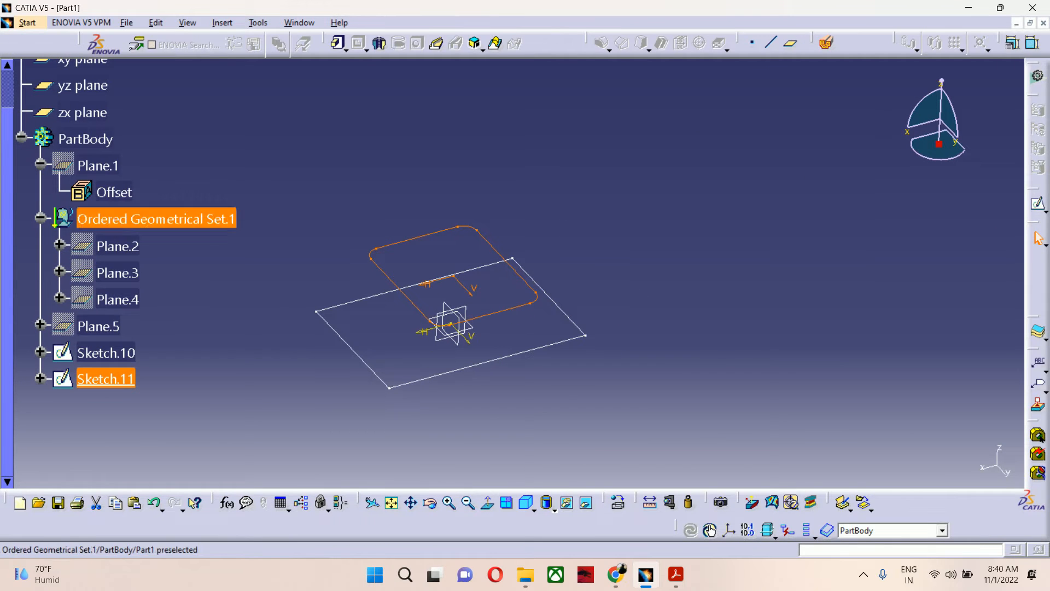
left_click(112, 299)
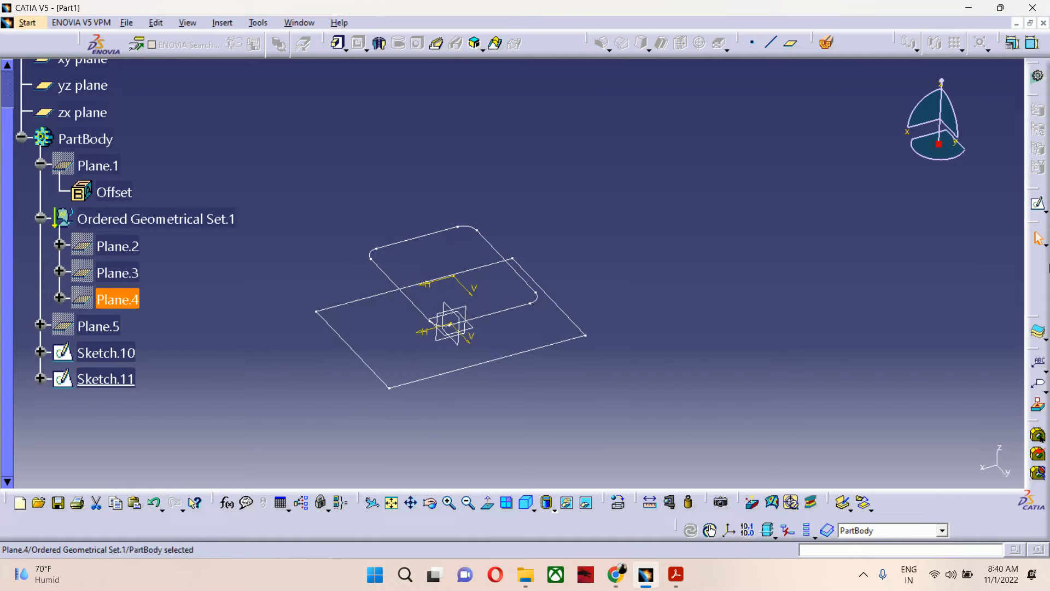
left_click(1038, 209)
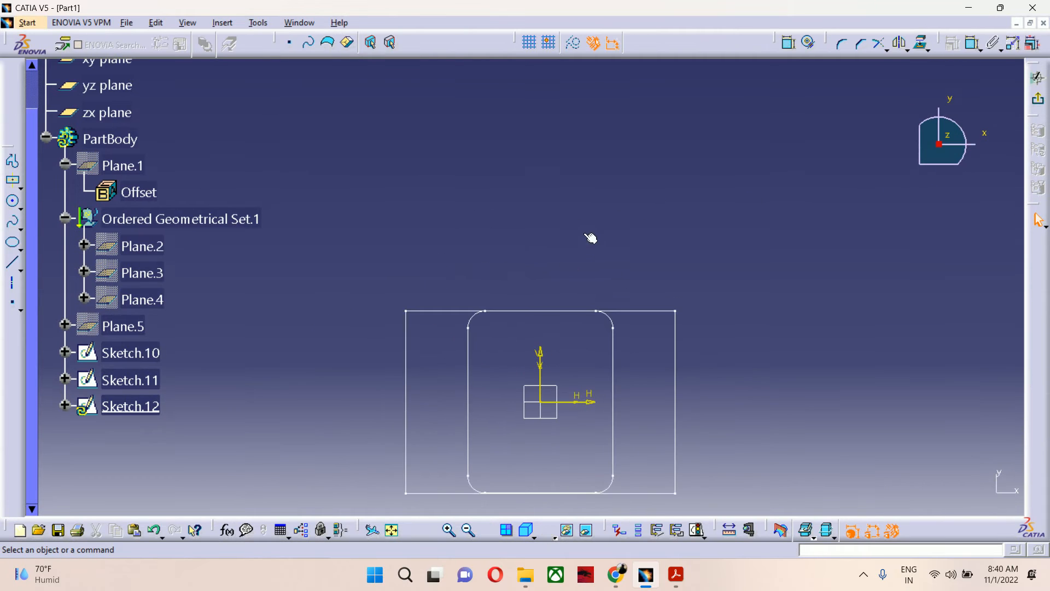
left_click(12, 201)
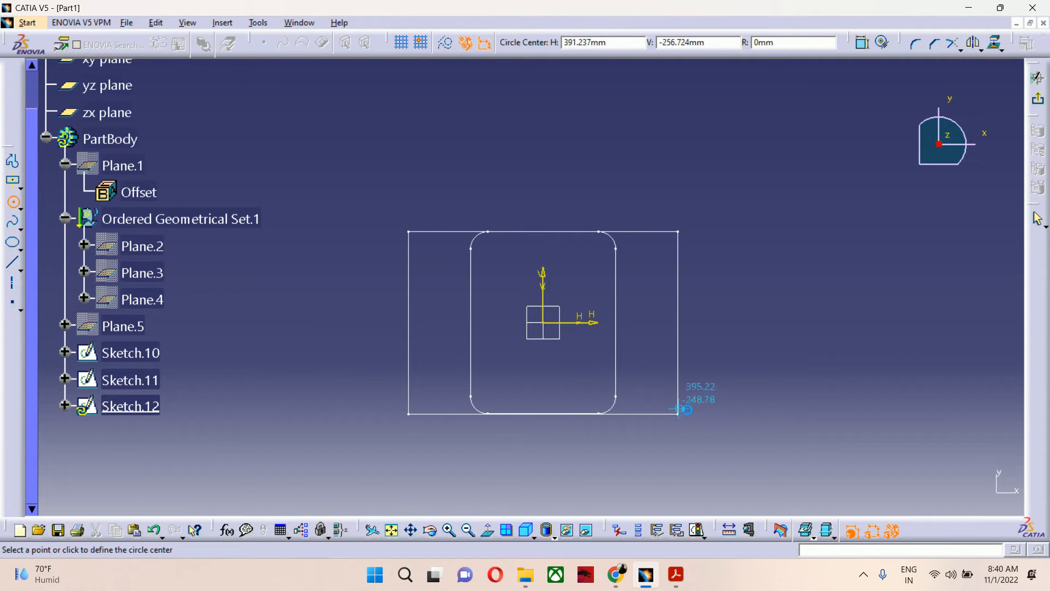
left_click(542, 323)
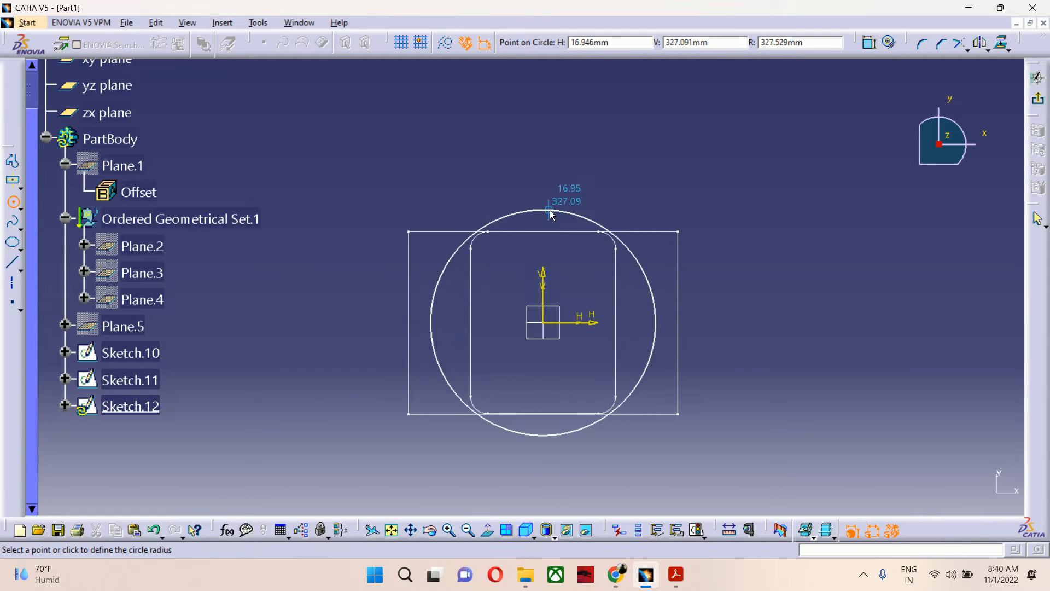
left_click(547, 229)
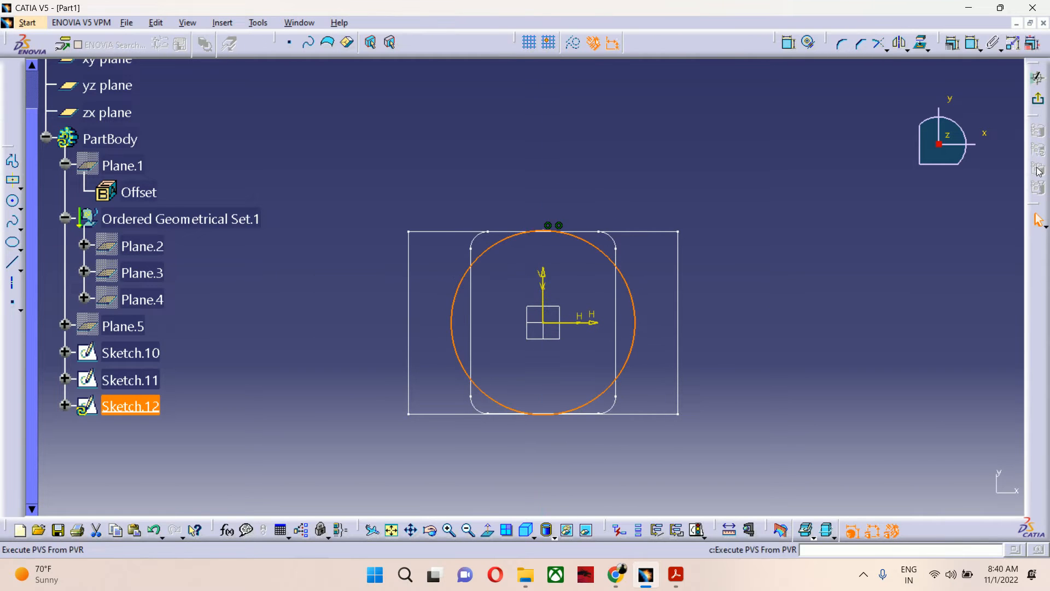
left_click(1037, 87)
mouse_move(657, 377)
middle_mouse_down()
mouse_move(576, 402)
mouse_move(541, 349)
mouse_move(537, 302)
mouse_move(687, 326)
middle_mouse_up()
left_click(686, 326)
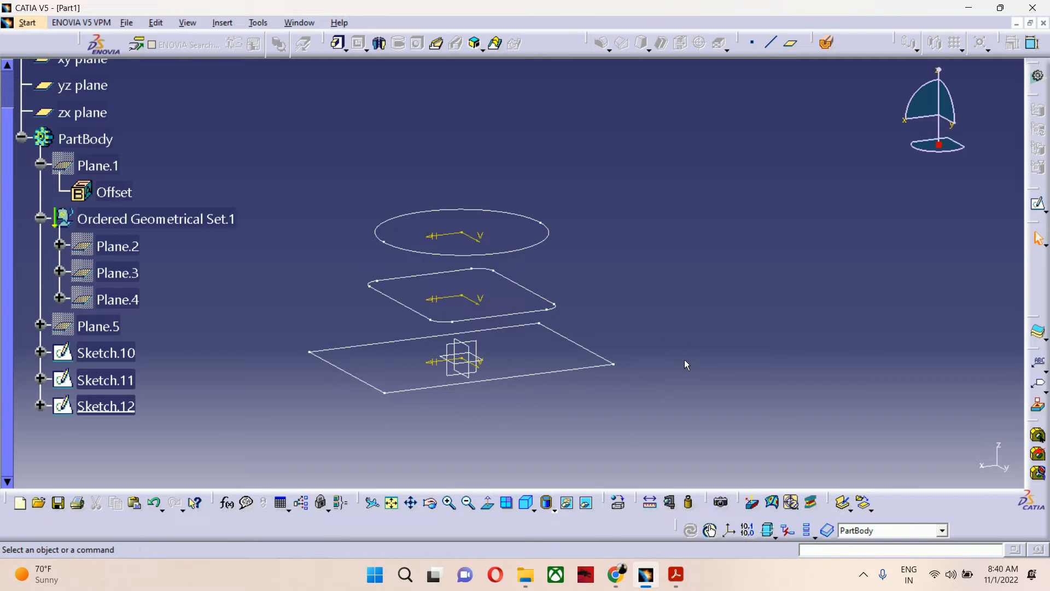
Step: Start a multi-sections solid through the base rectangle, rounded rectangle and circle, and try to build it with Tangency then curvature coupling
left_click(495, 43)
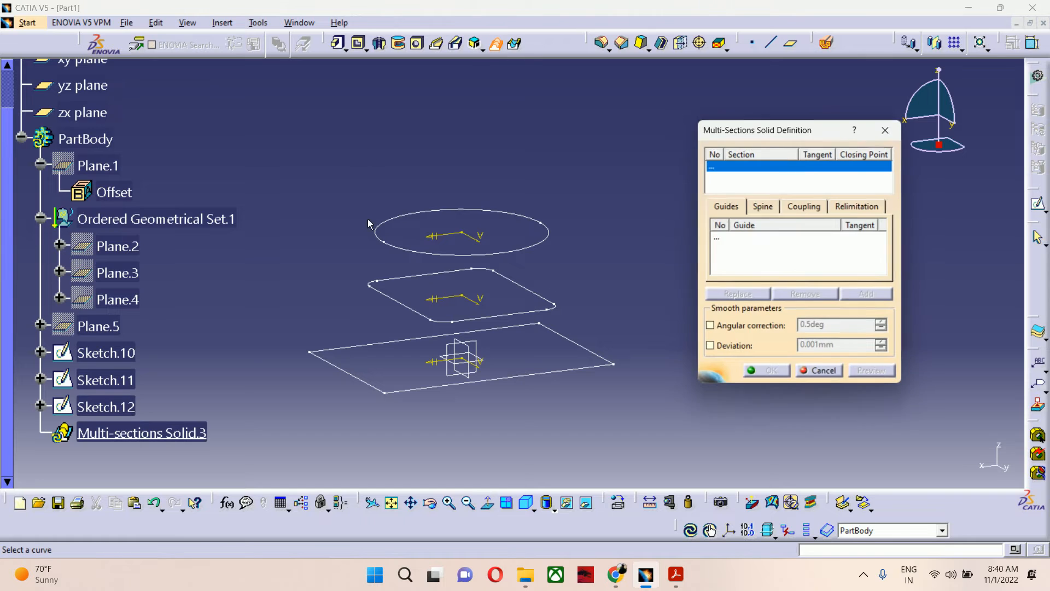
left_click(403, 397)
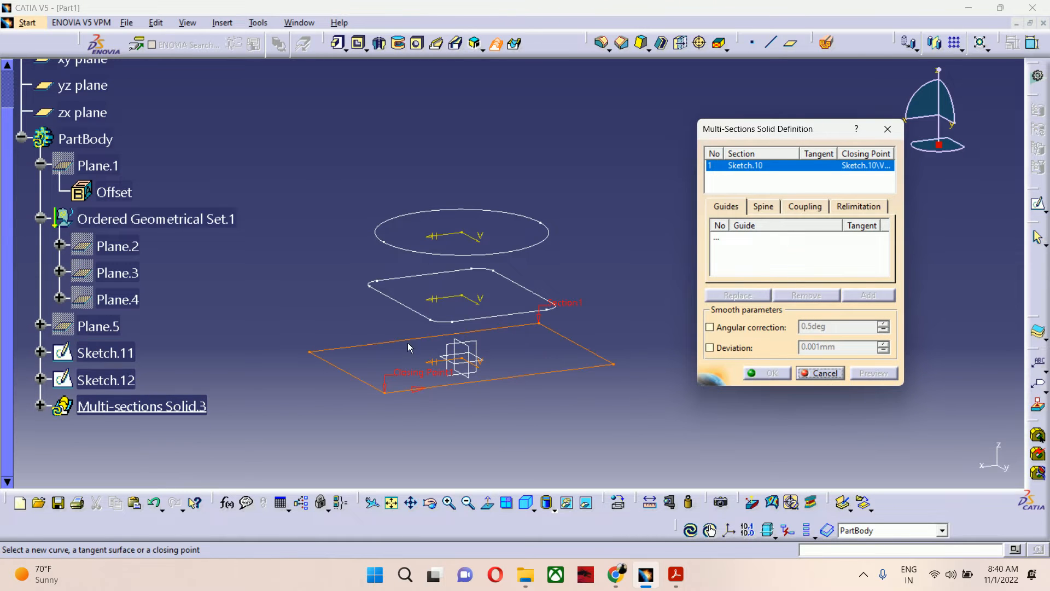
left_click(468, 321)
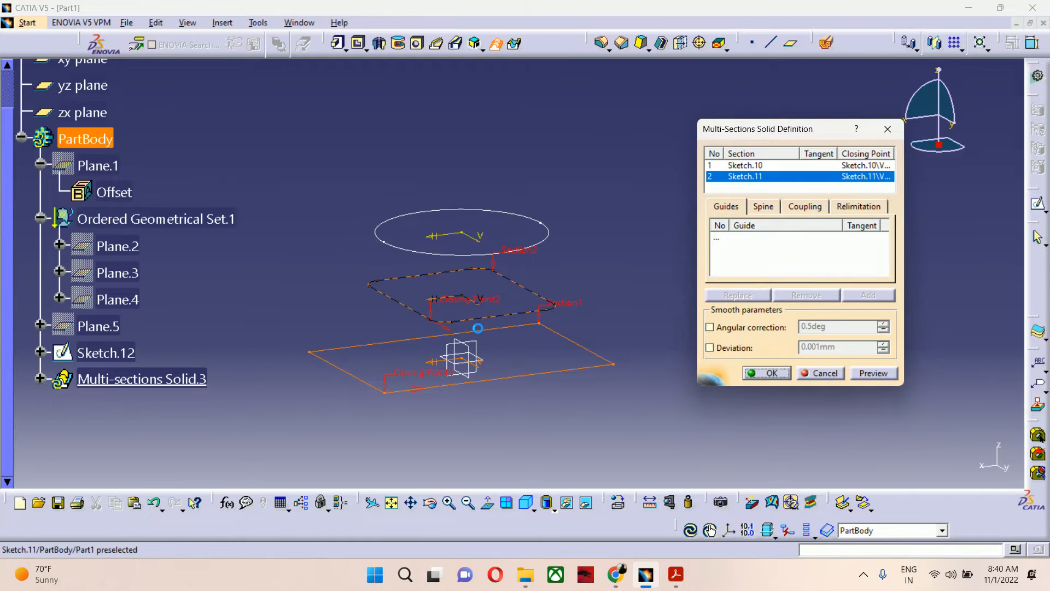
left_click(479, 261)
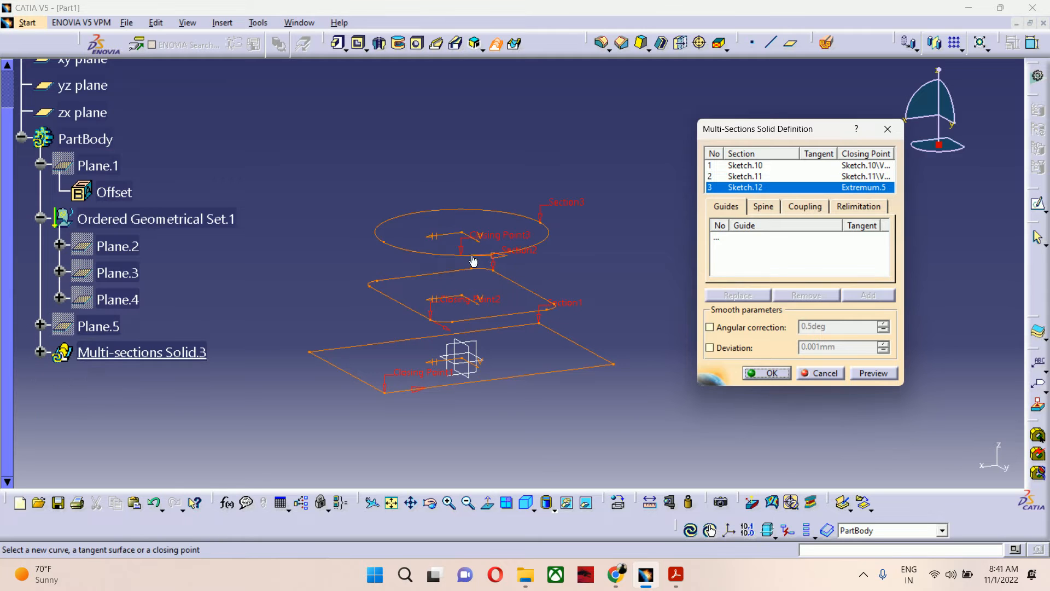
mouse_move(454, 257)
middle_mouse_down()
mouse_move(436, 288)
mouse_move(446, 317)
mouse_move(611, 294)
mouse_move(588, 265)
middle_mouse_up()
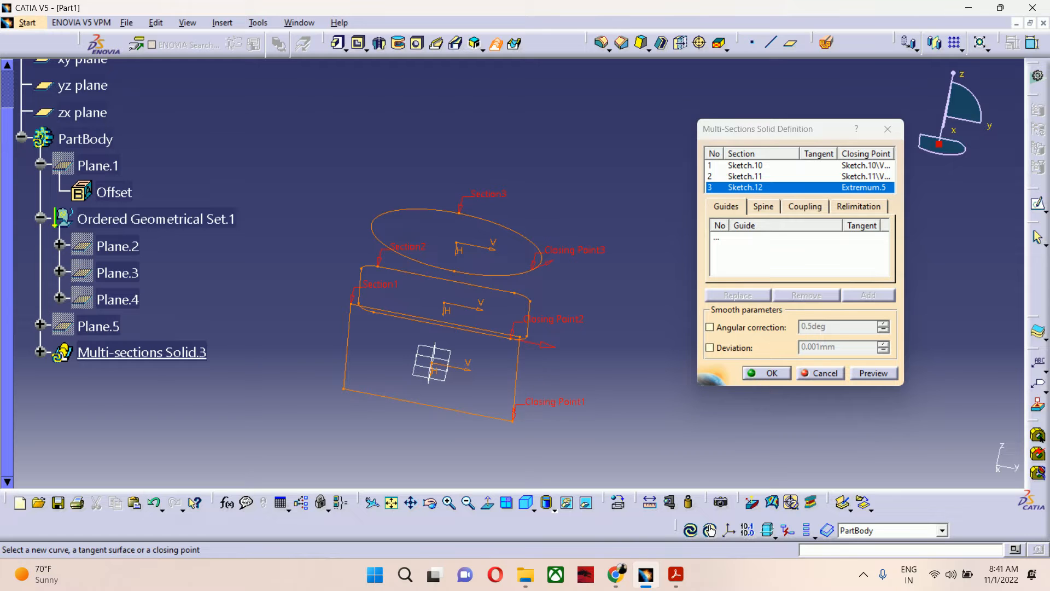
mouse_move(529, 386)
middle_mouse_down()
mouse_move(520, 398)
mouse_move(417, 368)
mouse_move(425, 378)
middle_mouse_up()
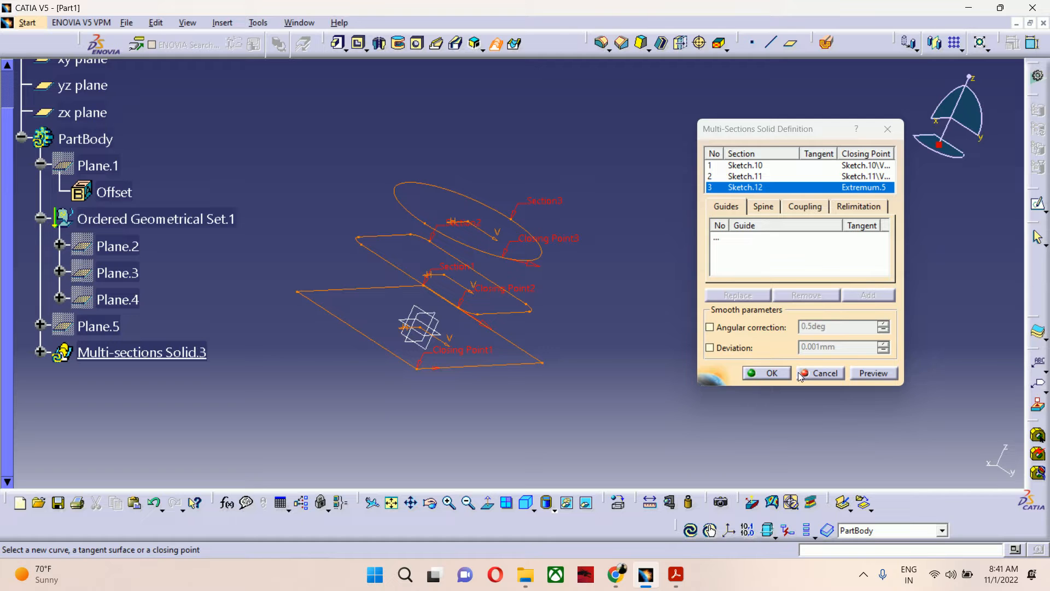
left_click(782, 373)
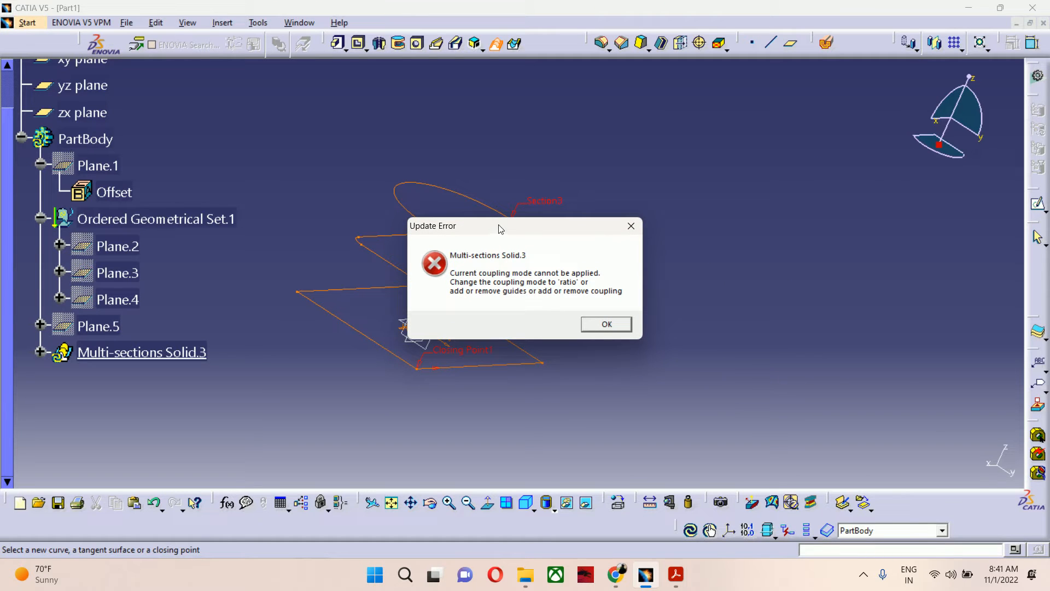
left_click(607, 324)
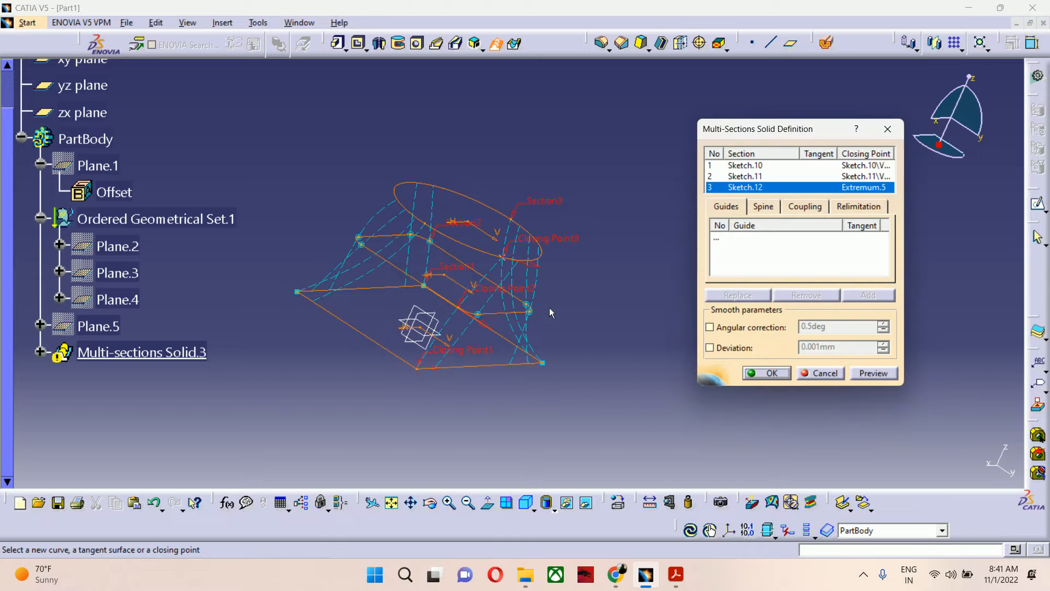
Step: Set the multi-sections solid's sections coupling to Ratio and preview the result
middle_click_drag(485, 343, 483, 364)
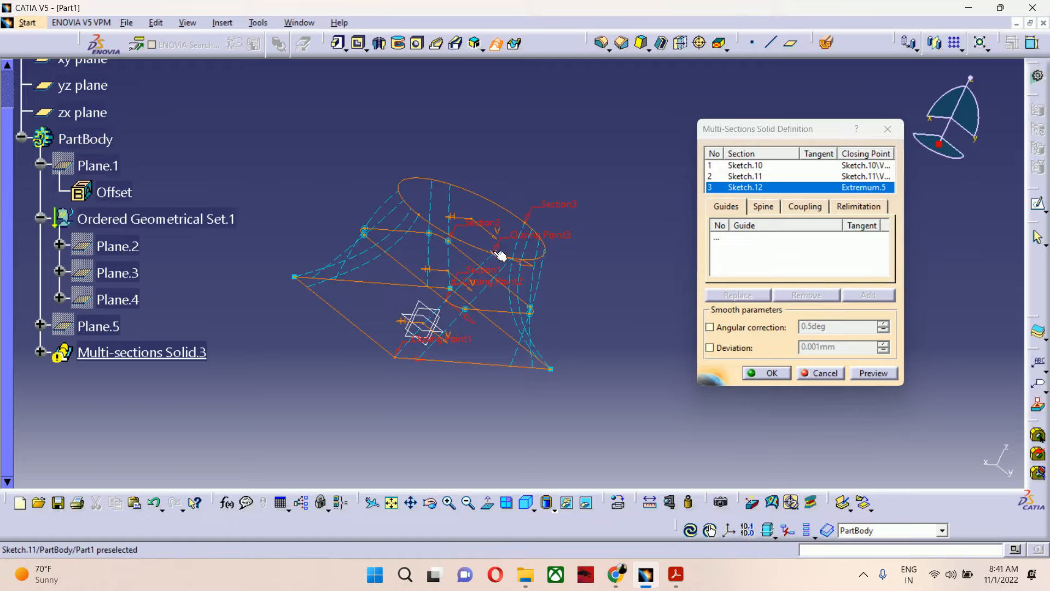
left_click(803, 207)
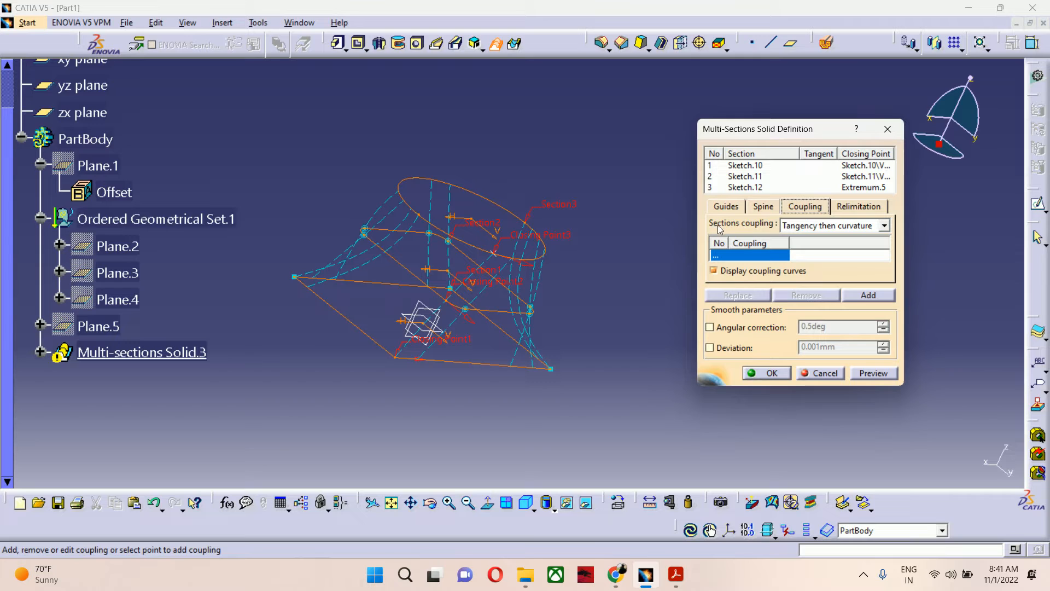
left_click(847, 226)
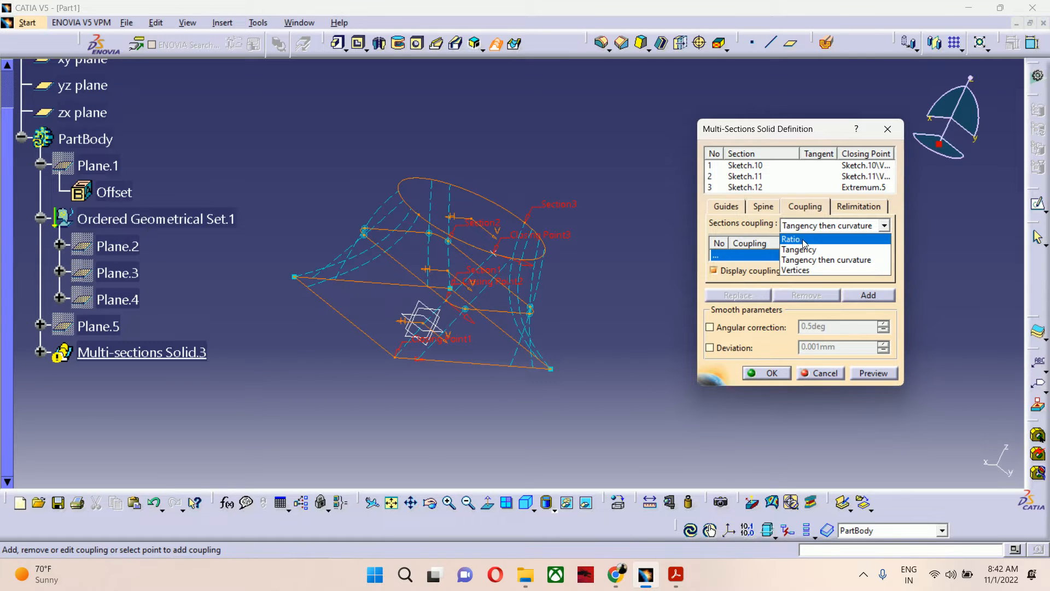
left_click(823, 242)
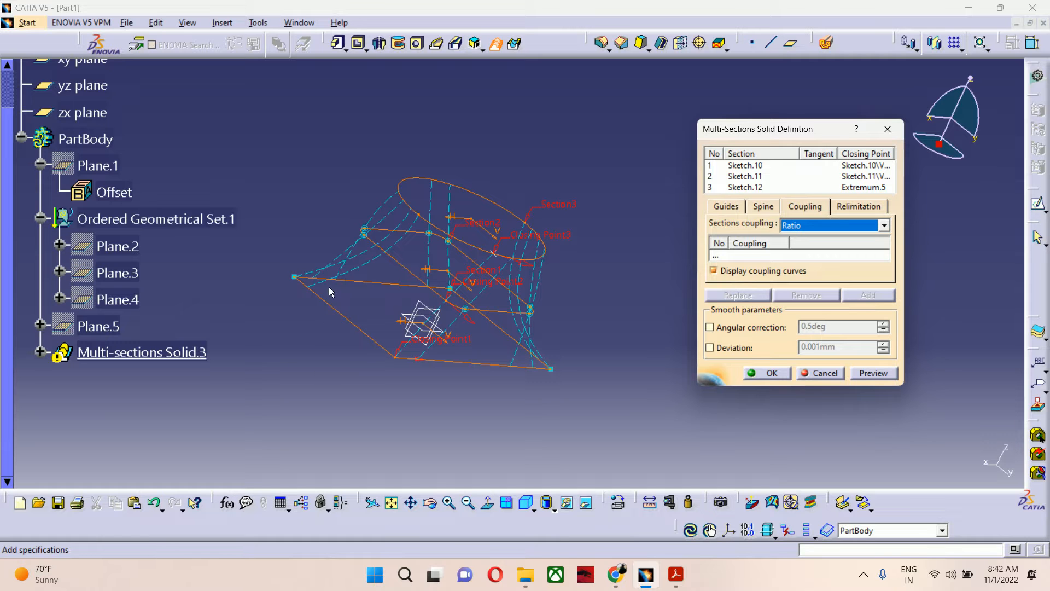
left_click(873, 373)
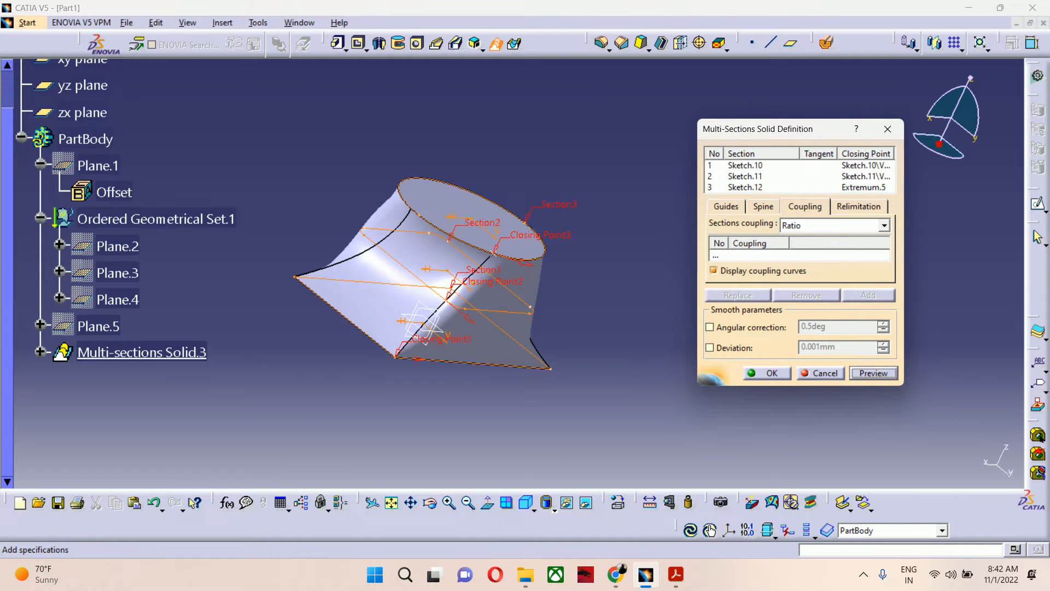
Step: Examine the previewed solid's shape and transitions between sections from several sides, with its smooth edges displayed
middle_click_drag(473, 267, 331, 254)
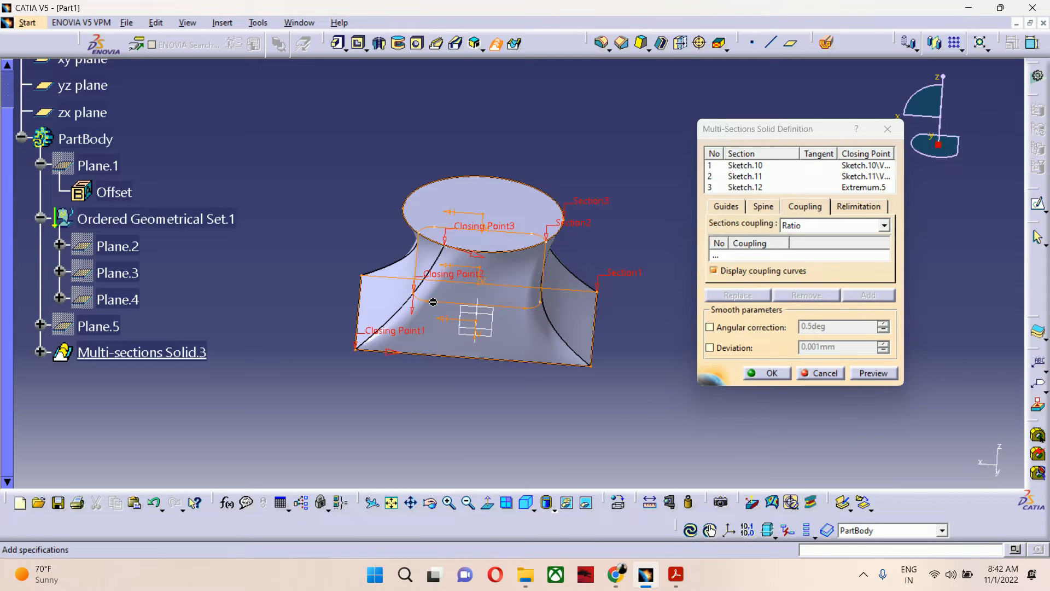
middle_click_drag(434, 305, 416, 209)
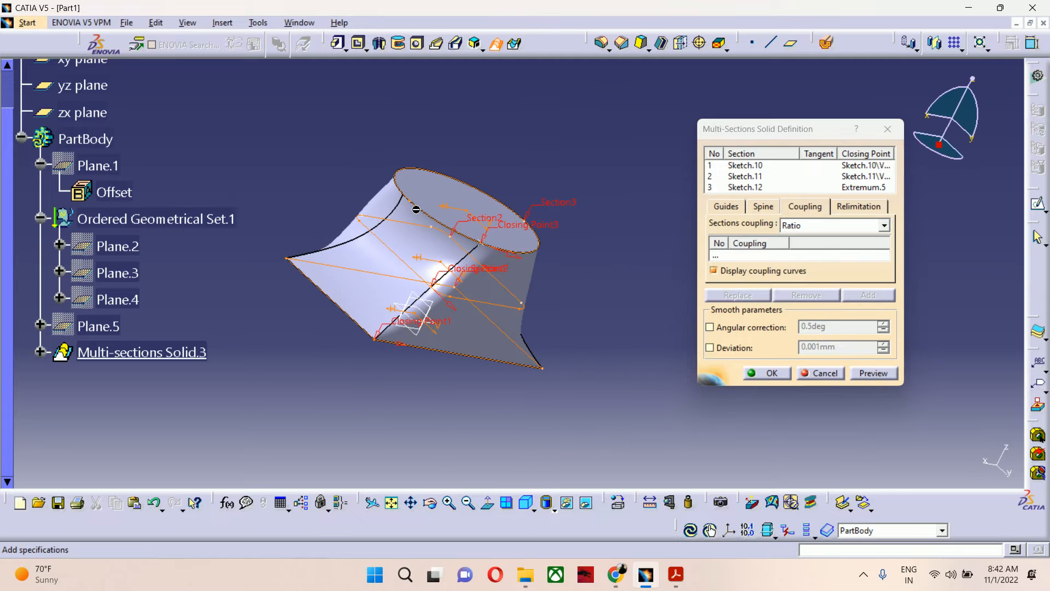
mouse_move(484, 250)
middle_mouse_down()
mouse_move(340, 312)
mouse_move(427, 300)
mouse_move(363, 429)
mouse_move(573, 277)
mouse_move(516, 307)
mouse_move(558, 279)
middle_mouse_up()
scroll(573, 277, "down", 5)
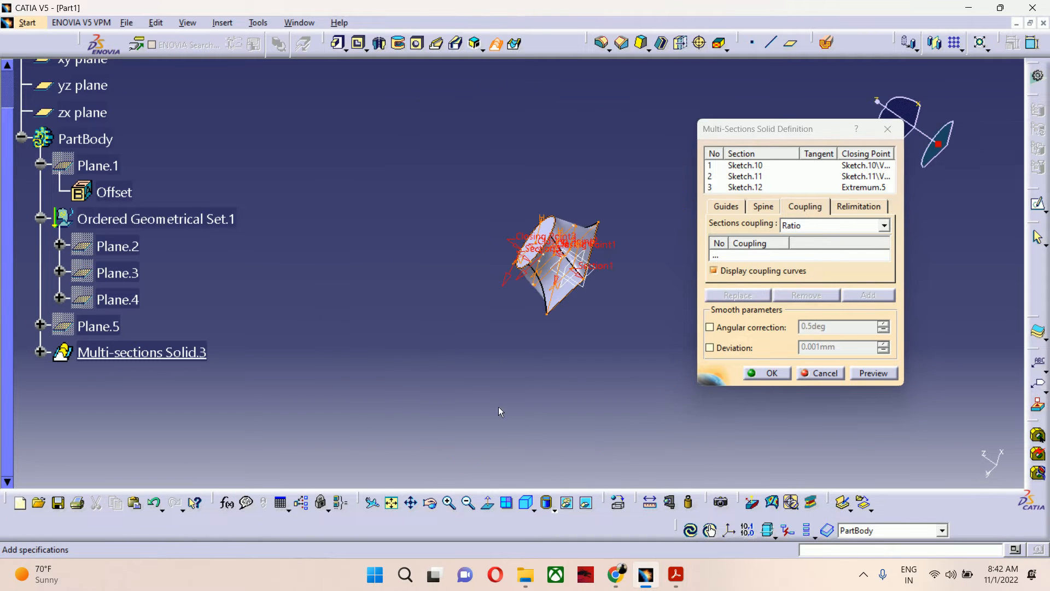
left_click(549, 501)
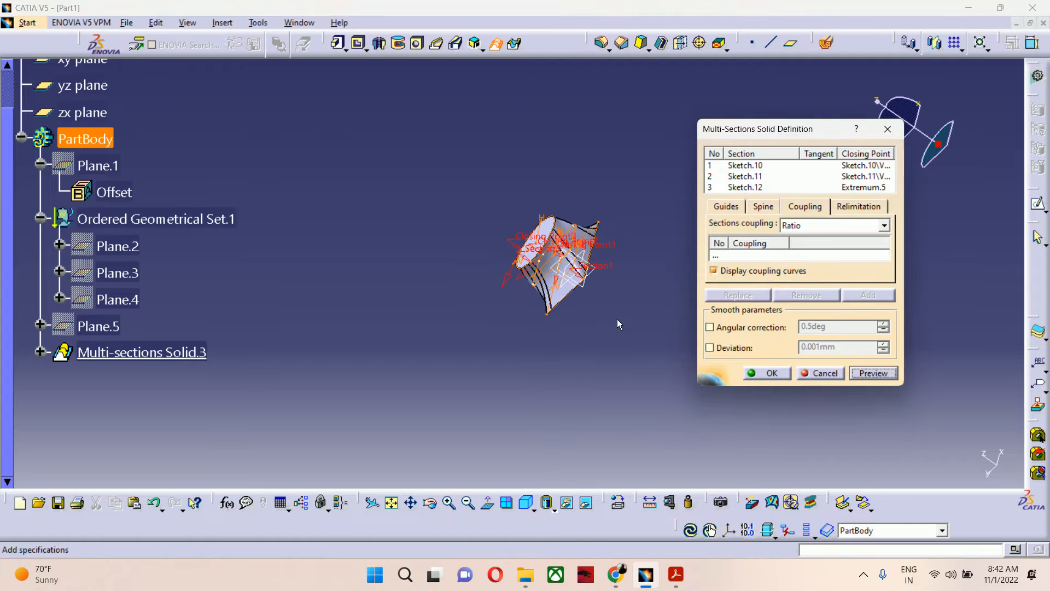
middle_click_drag(617, 320, 563, 296)
left_click(558, 377)
middle_click(511, 426)
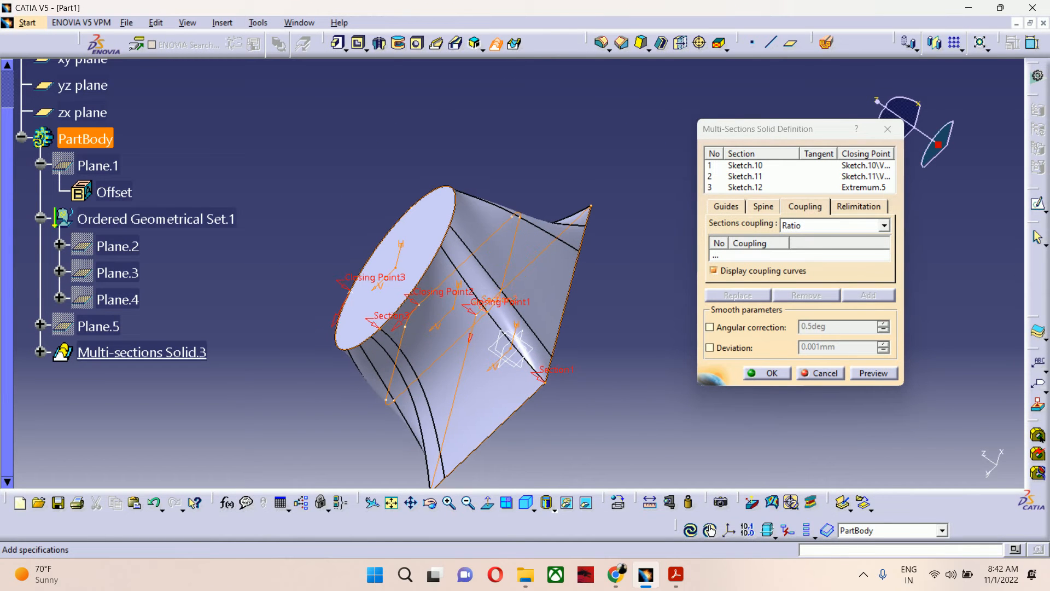
middle_click_drag(442, 317, 656, 263)
left_click(385, 370)
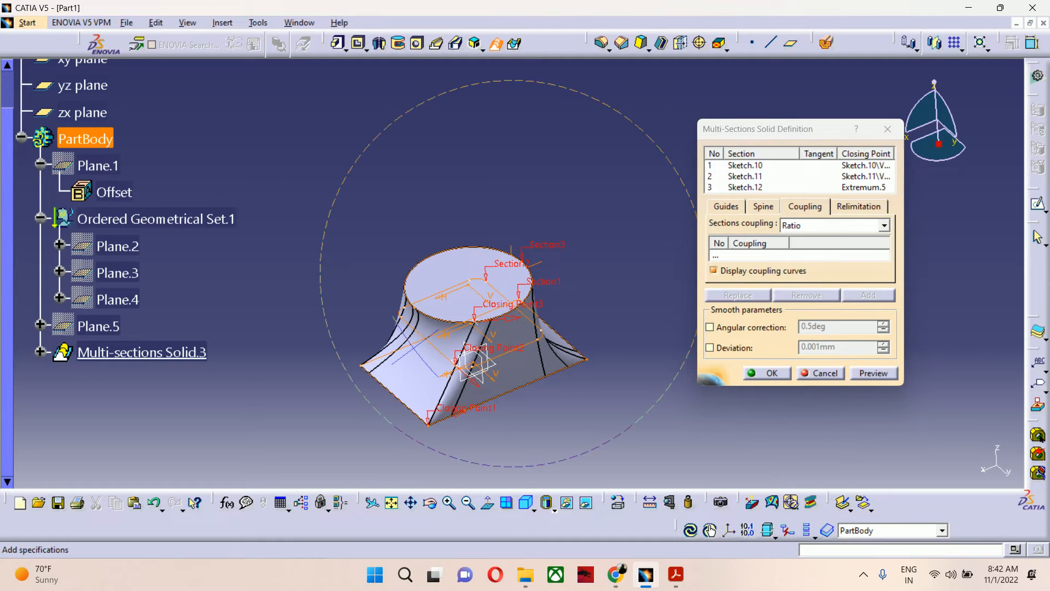
middle_click_drag(472, 363, 219, 336)
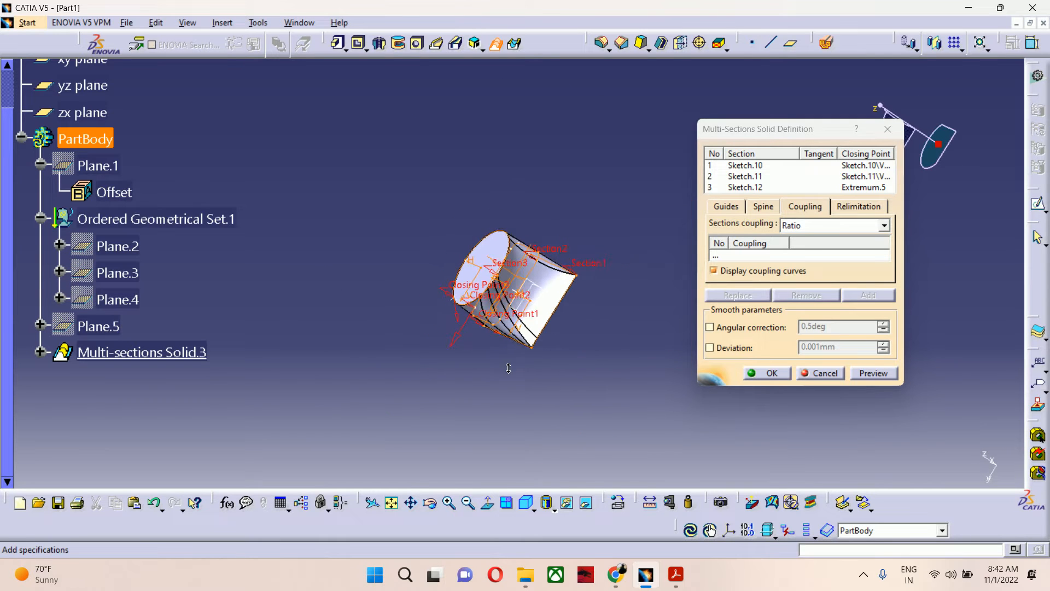
middle_click_drag(482, 323, 527, 299, "ctrl")
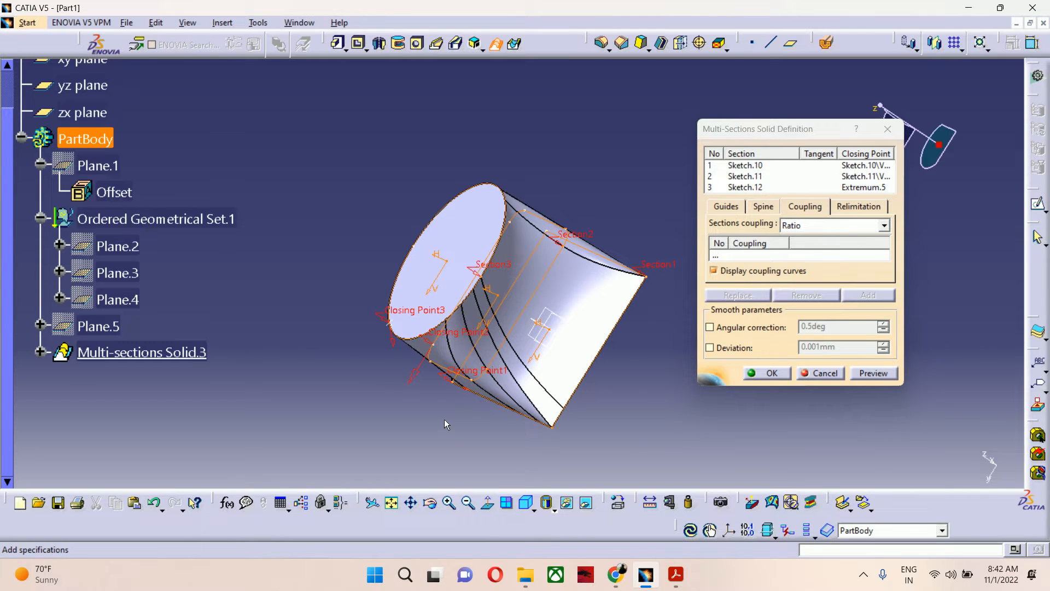
mouse_move(519, 404)
middle_mouse_down("ctrl")
mouse_move(563, 350)
mouse_move(540, 404)
middle_mouse_up("ctrl")
middle_click_drag(450, 415, 348, 408)
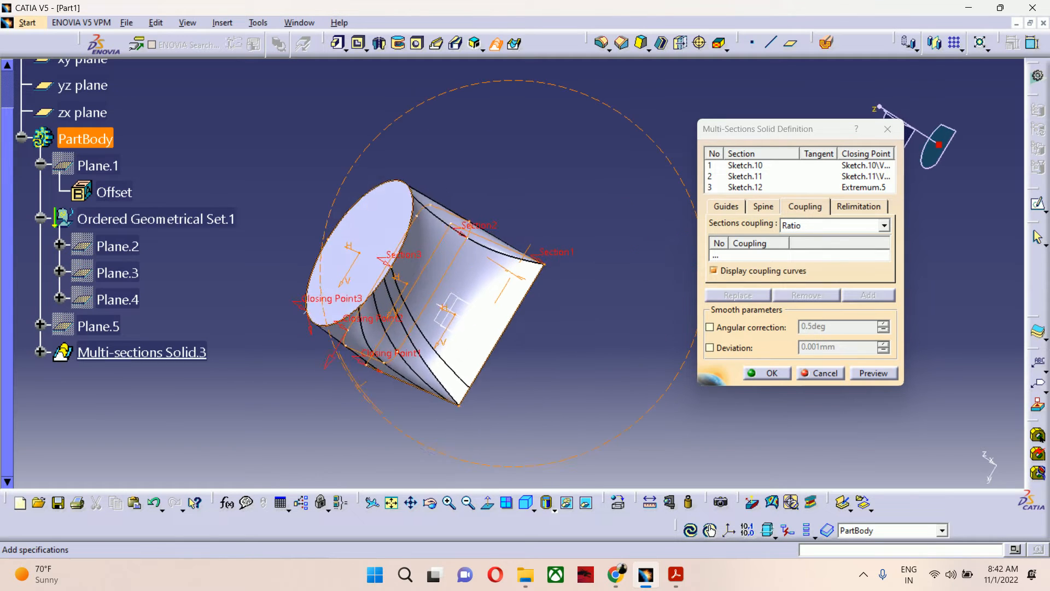
middle_click_drag(503, 385, 303, 244)
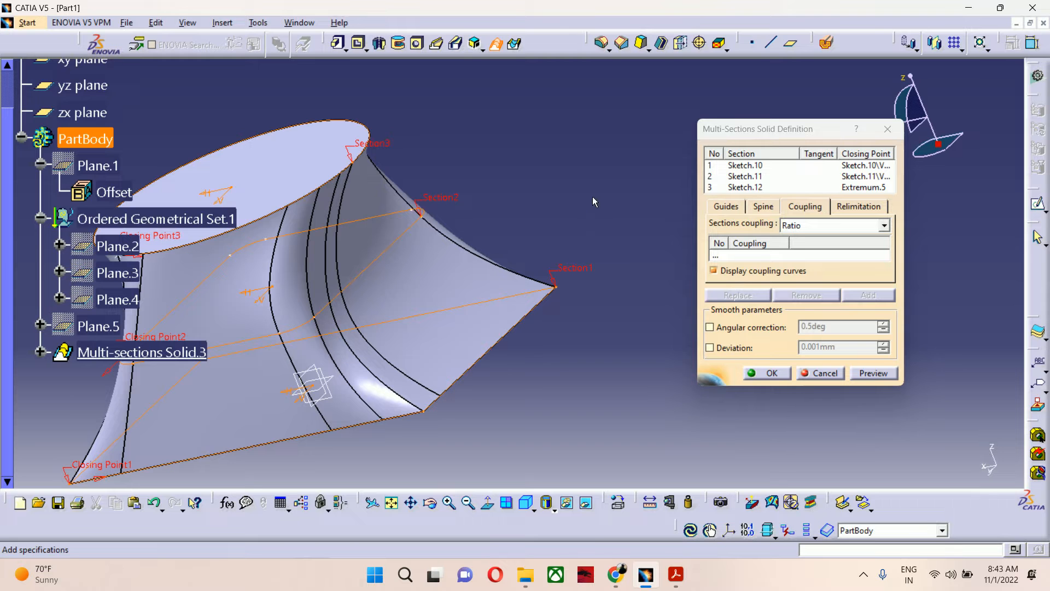
middle_click_drag(596, 188, 605, 273, "ctrl")
middle_click_drag(357, 284, 465, 317, "ctrl")
Step: Set the display to Shading with Edges without Smooth Edges and create the multi-sections solid
left_click(554, 510)
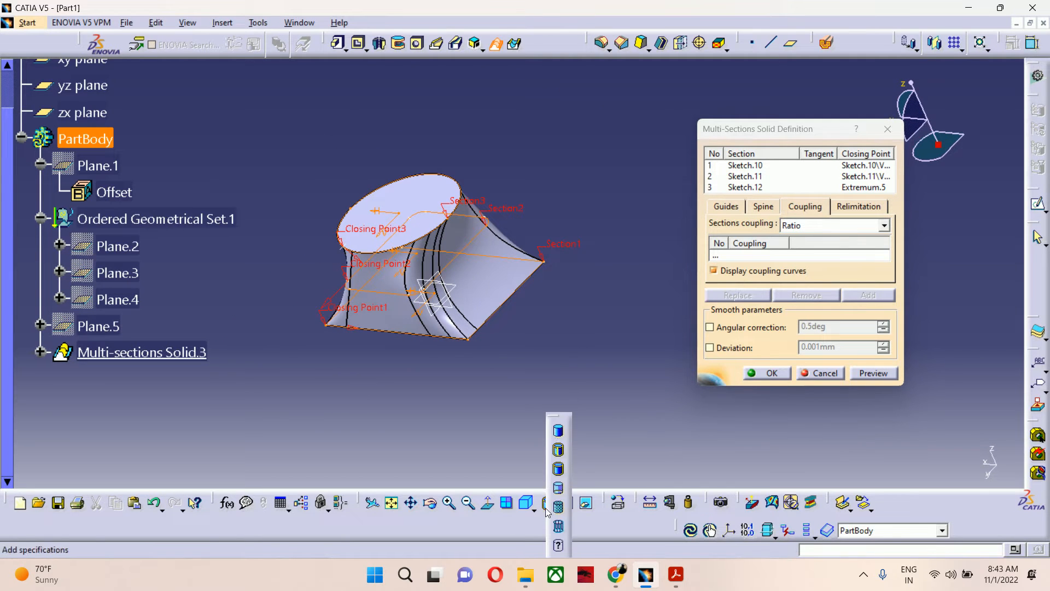
left_click(559, 450)
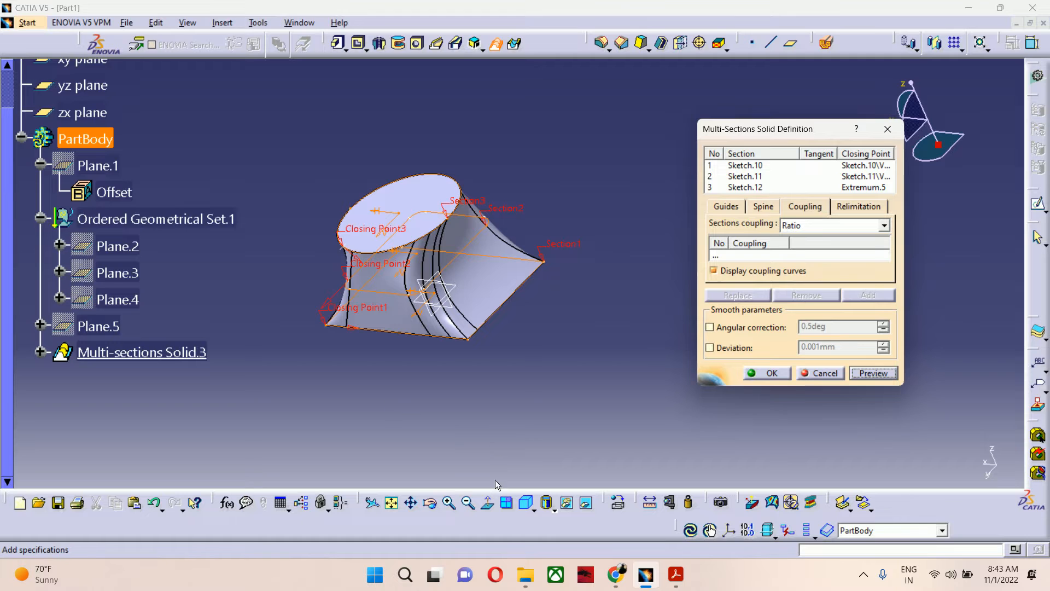
left_click(549, 505)
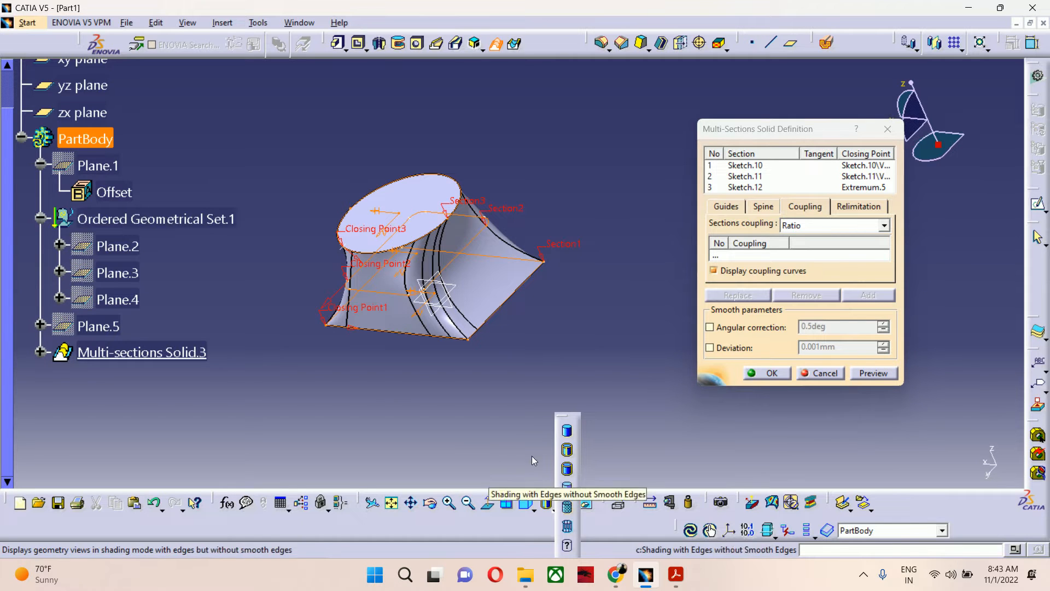
left_click(564, 488)
middle_click_drag(449, 410, 618, 429)
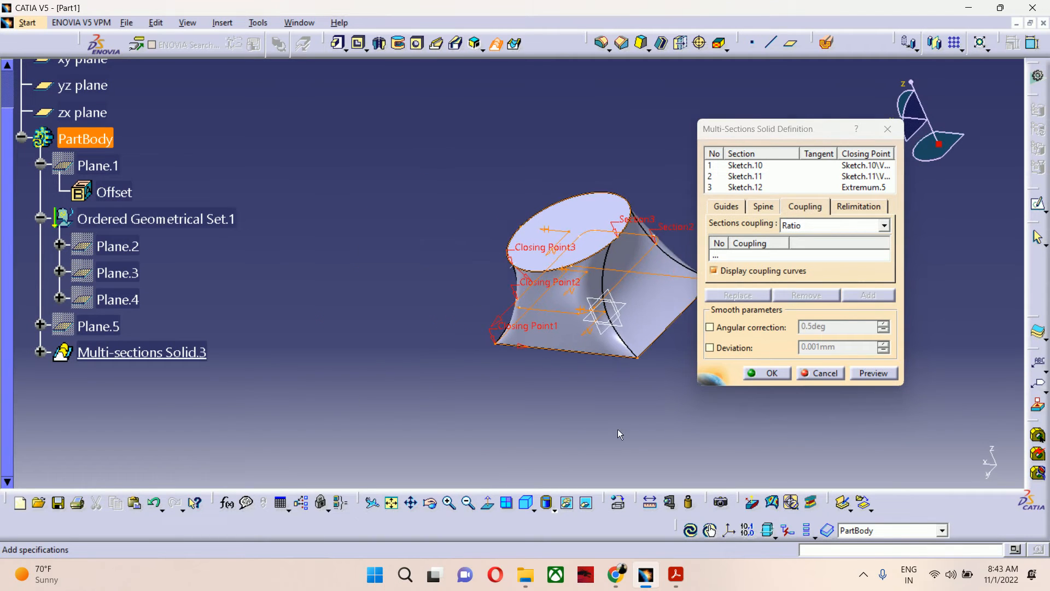
left_click(783, 374)
middle_click_drag(530, 381, 533, 327)
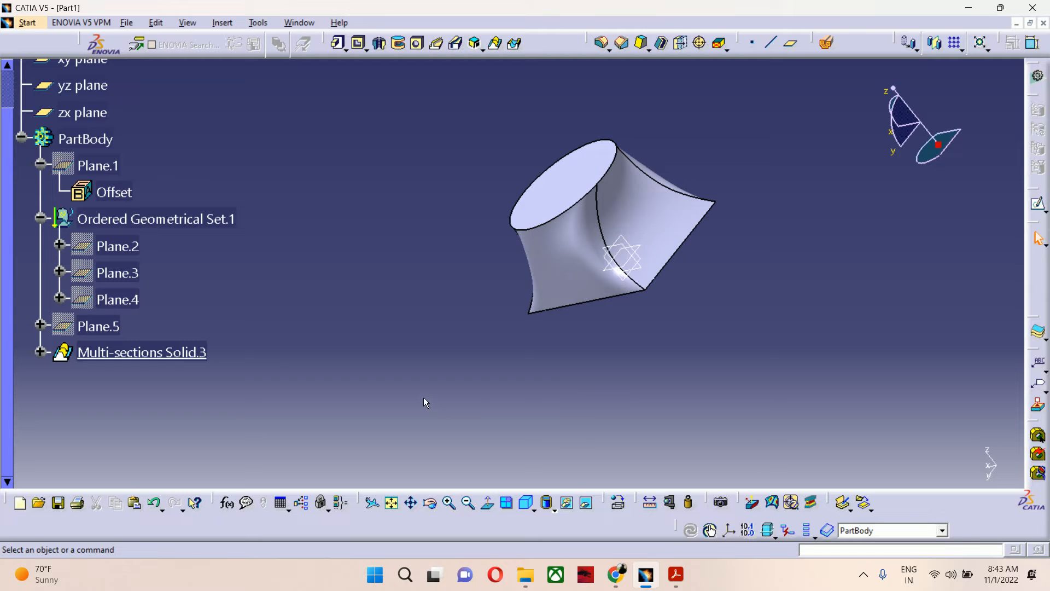
Step: Delete the multi-sections solid together with its aggregated elements
right_click(155, 351)
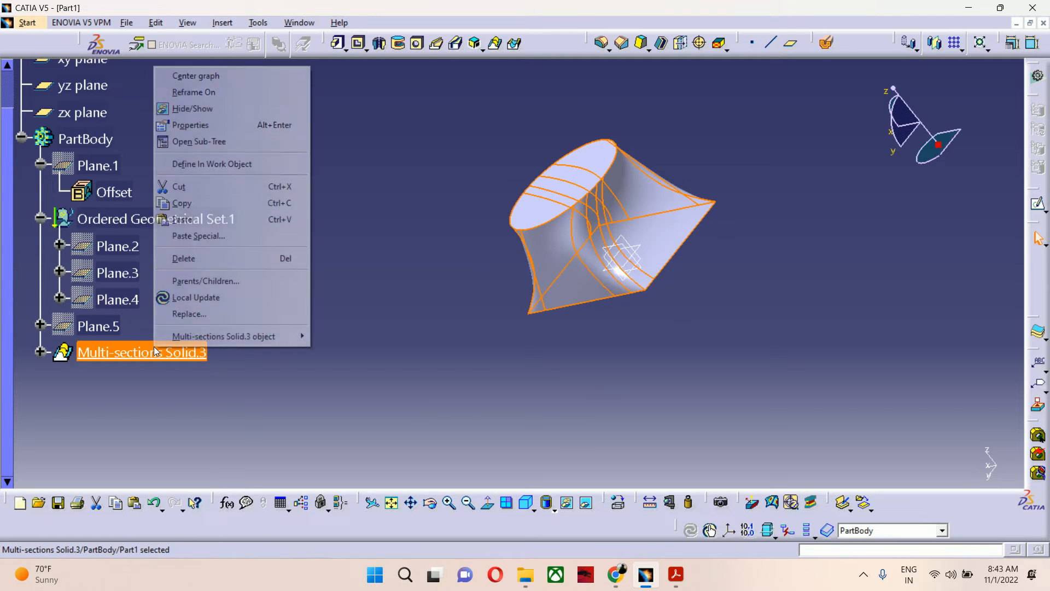
left_click(191, 258)
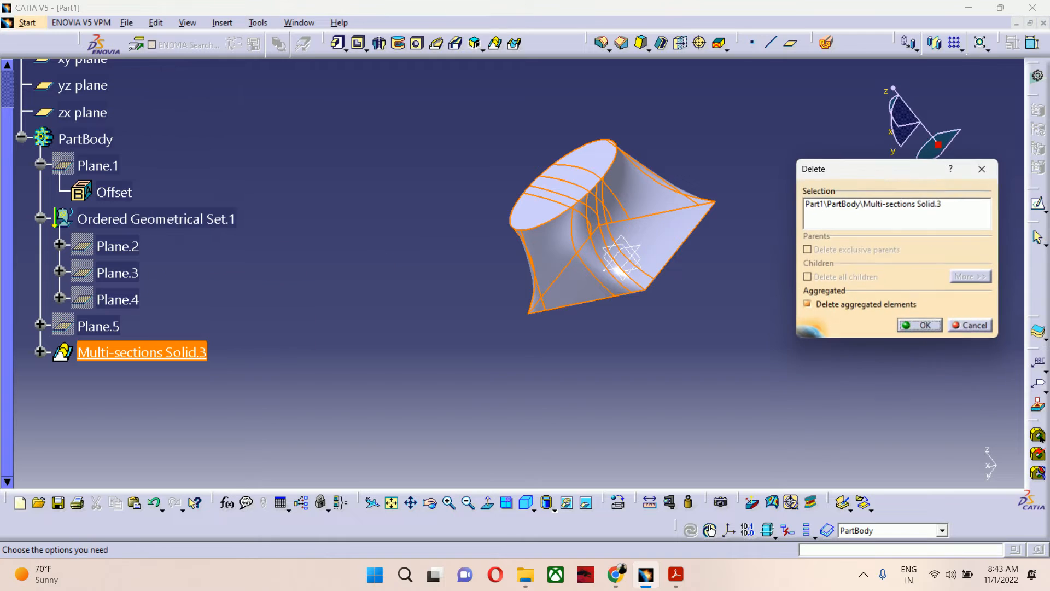
left_click(920, 325)
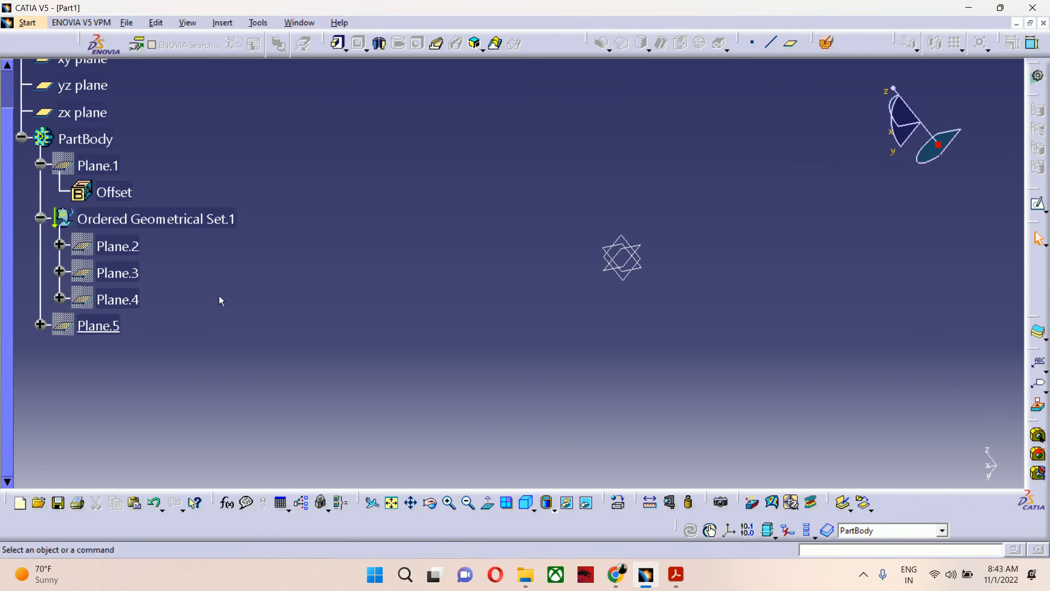
Step: Delete Ordered Geometrical Set.1 with all its children and Plane.1, leaving PartBody empty
scroll(126, 273, "up", 2)
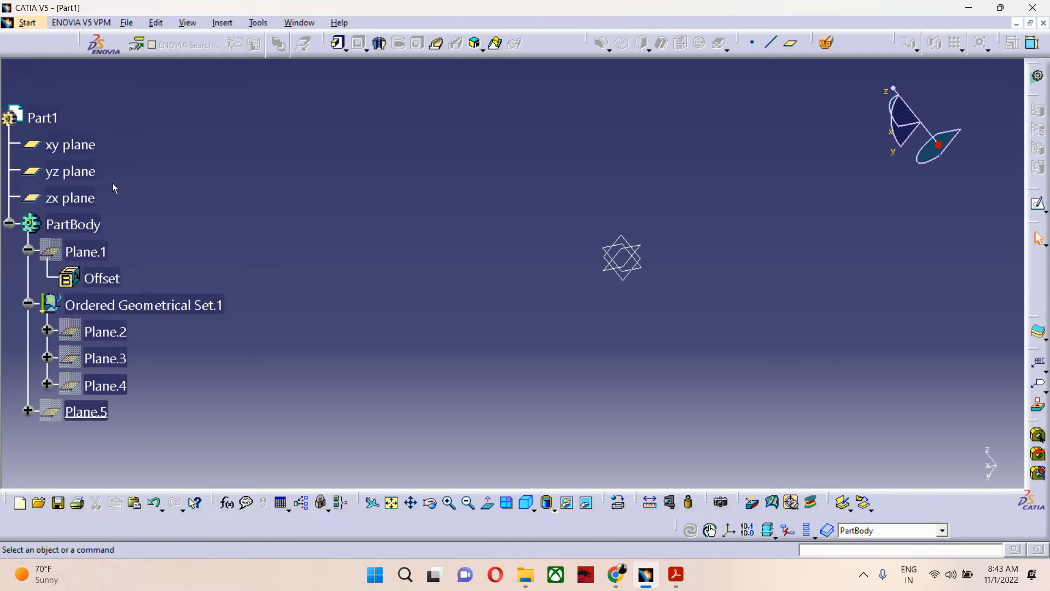
scroll(111, 186, "down", 1)
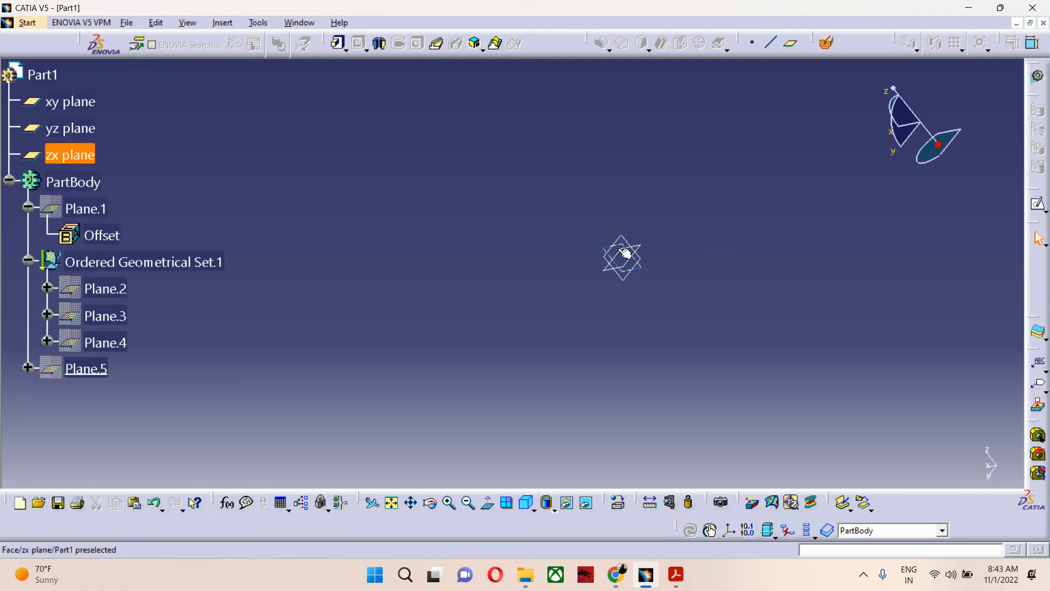
left_click(647, 256)
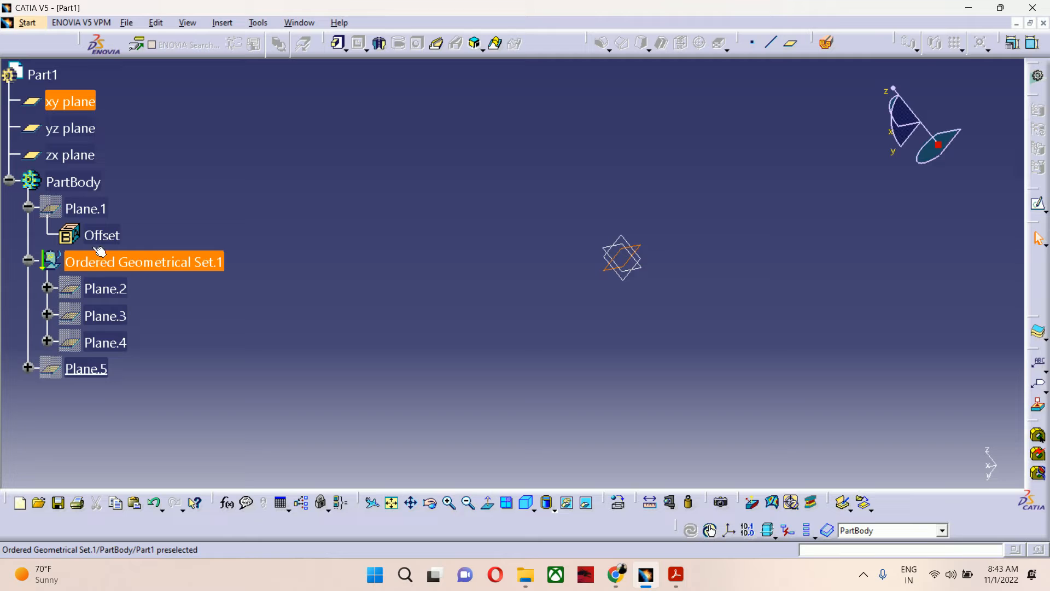
left_click(93, 211)
left_click(105, 345, "ctrl")
right_click(105, 347)
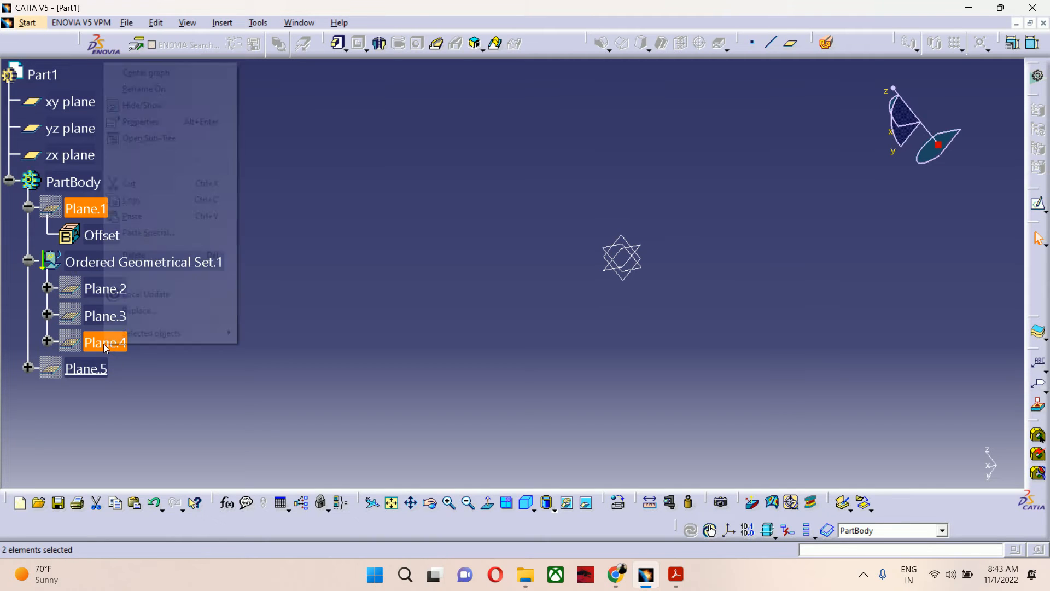
left_click(390, 381)
left_click(75, 209)
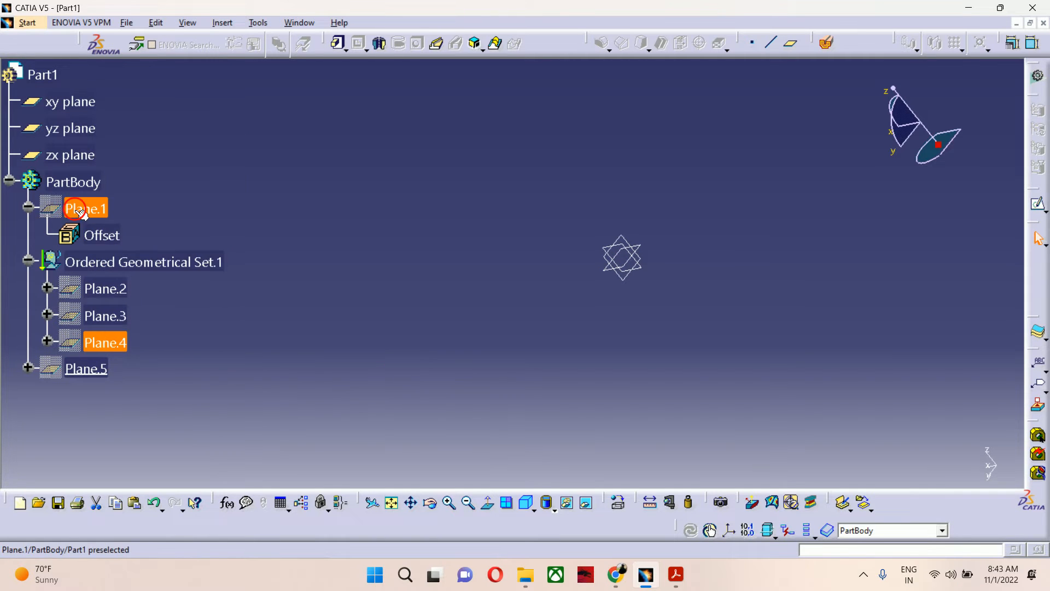
double_click(100, 262)
right_click(100, 261)
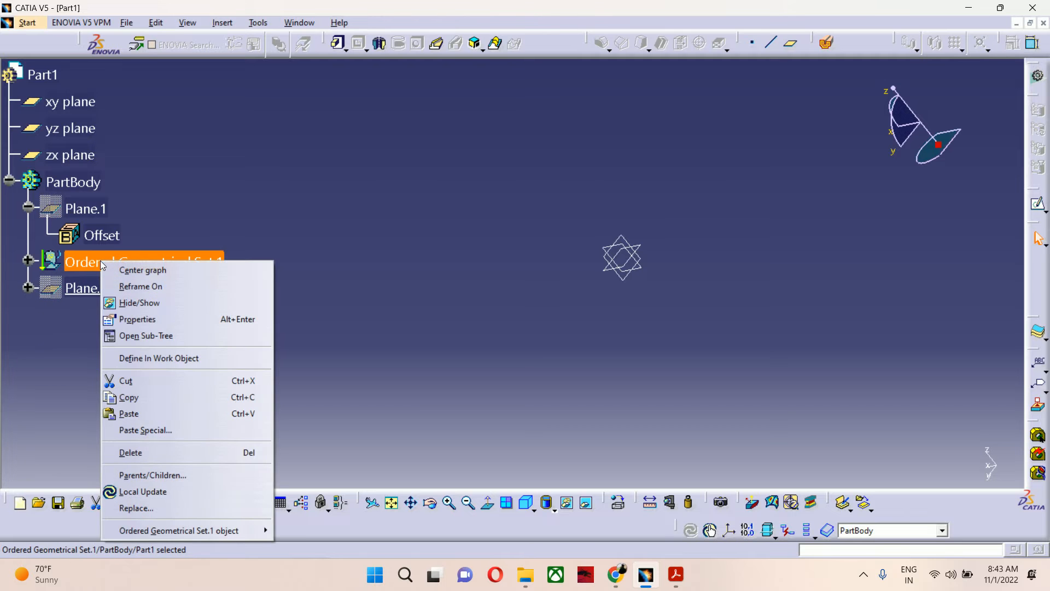
left_click(140, 452)
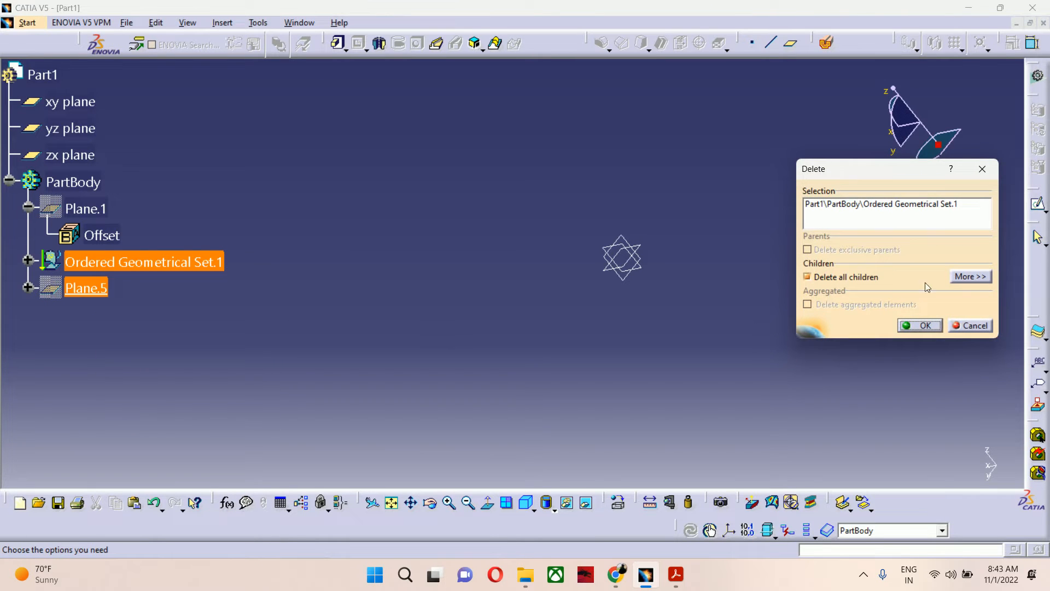
left_click(920, 325)
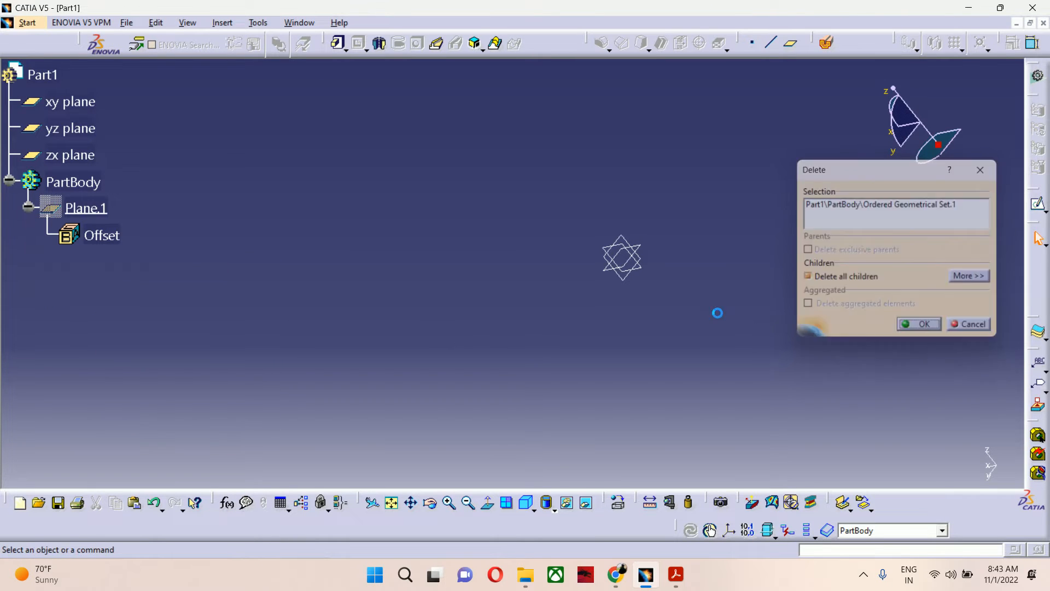
right_click(90, 211)
left_click(137, 403)
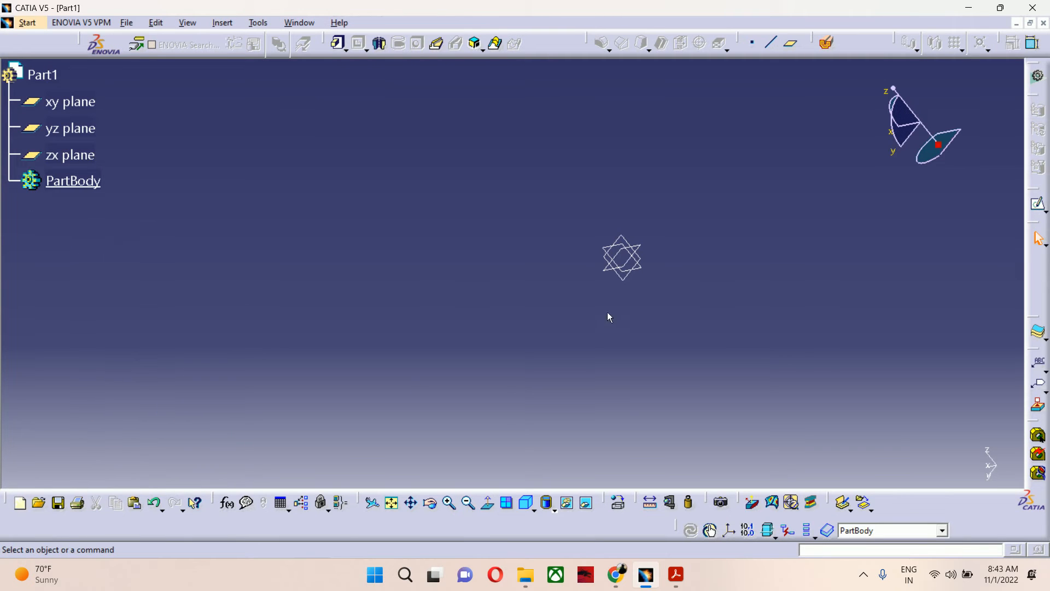
Step: Start a sketch on the xy plane and draw a circle of about 153 mm radius centred on the origin
left_click(629, 245)
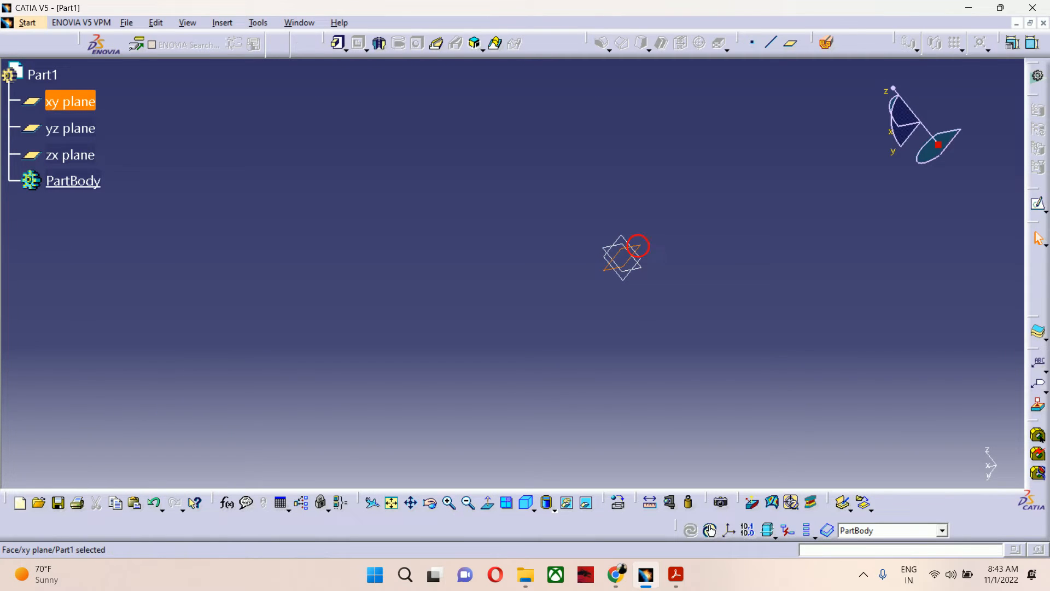
left_click(1038, 204)
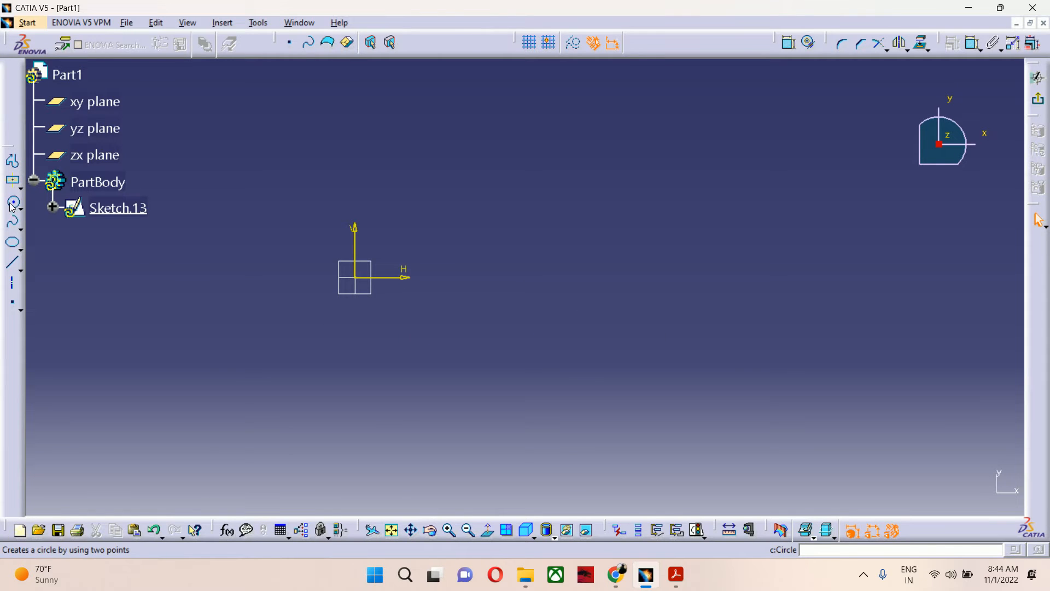
left_click(12, 205)
left_click(354, 276)
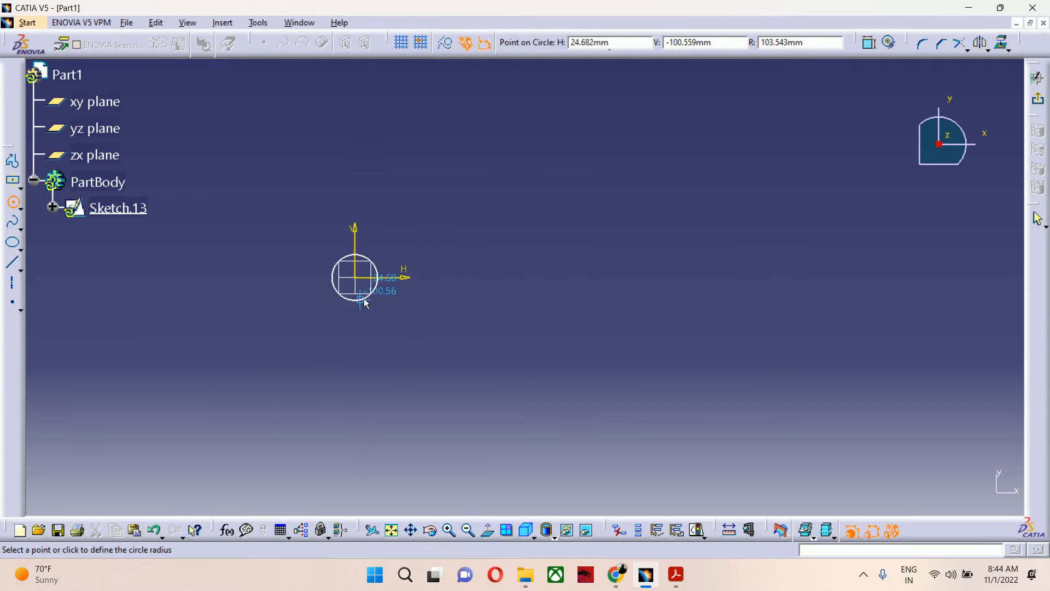
left_click(381, 302)
mouse_move(461, 341)
middle_mouse_down()
mouse_move(581, 262)
mouse_move(558, 330)
mouse_move(541, 233)
middle_mouse_up()
middle_click_drag(433, 314, 637, 265)
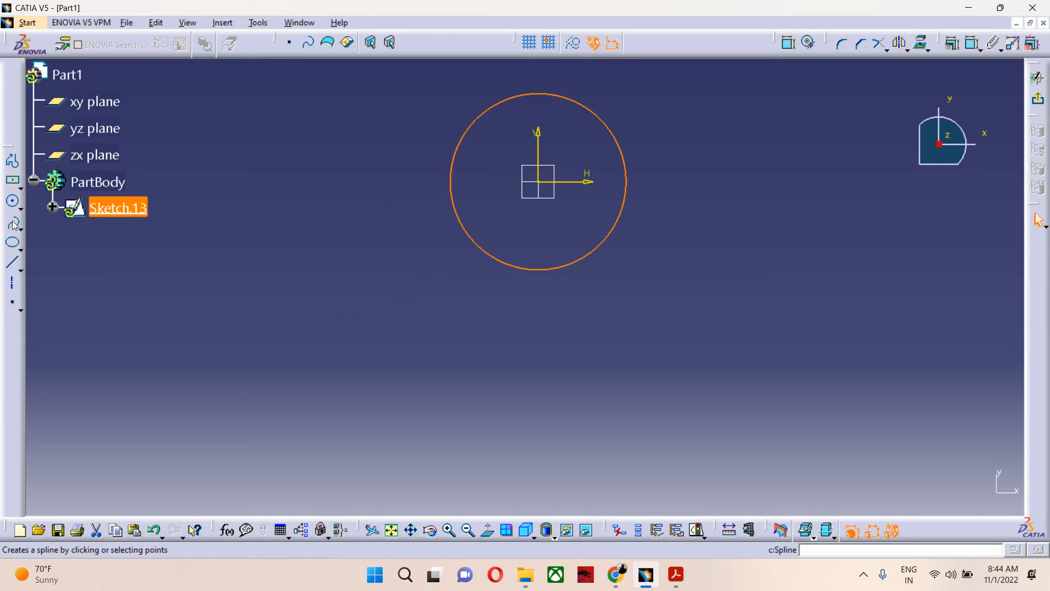
Step: Draw a vertical line downward from the circle's left quadrant and mirror it about the vertical axis
left_click(13, 264)
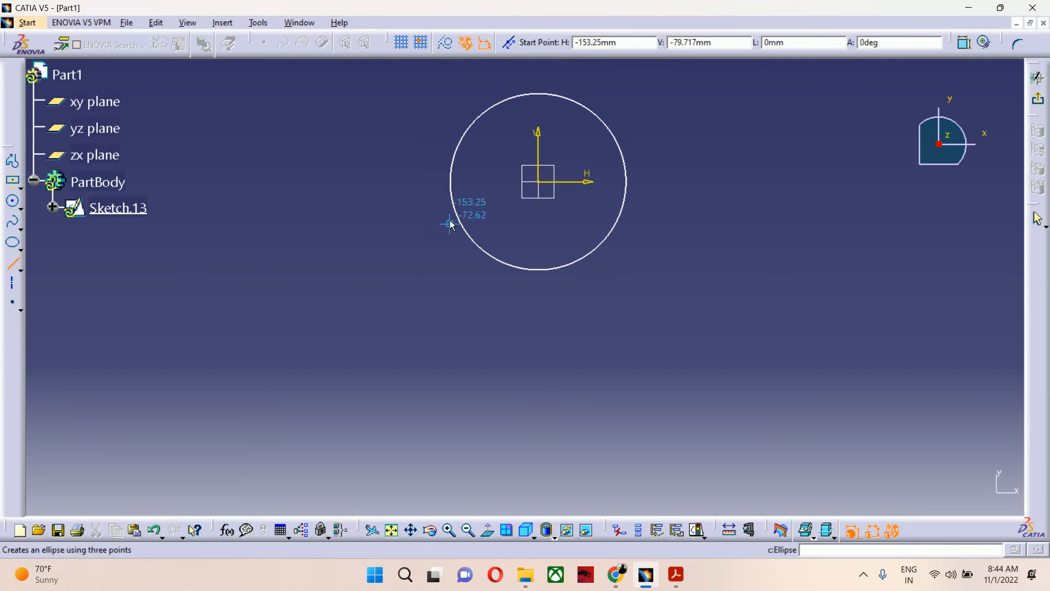
left_click(451, 182)
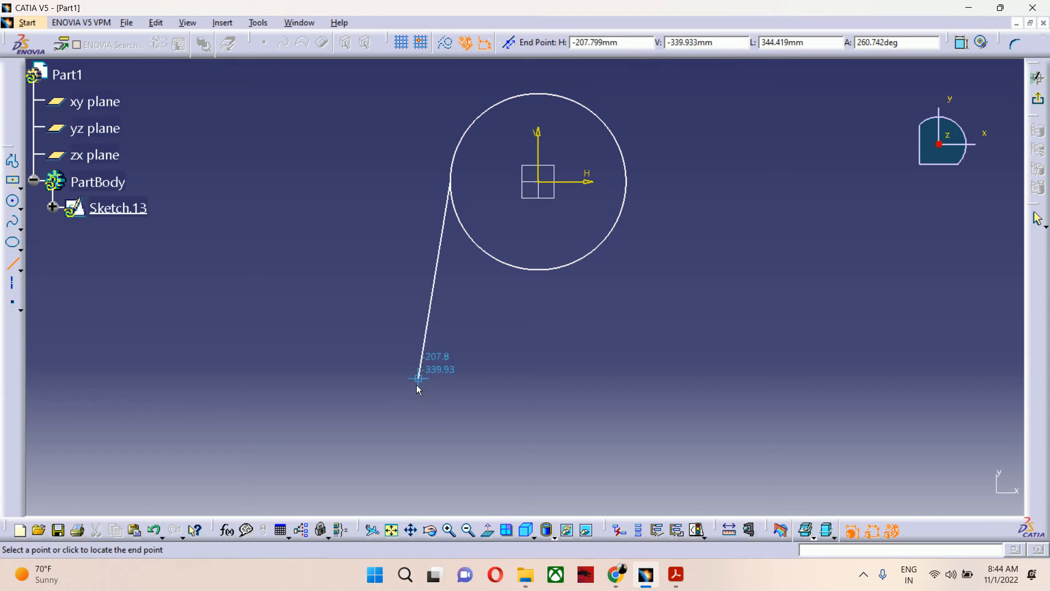
left_click(450, 420)
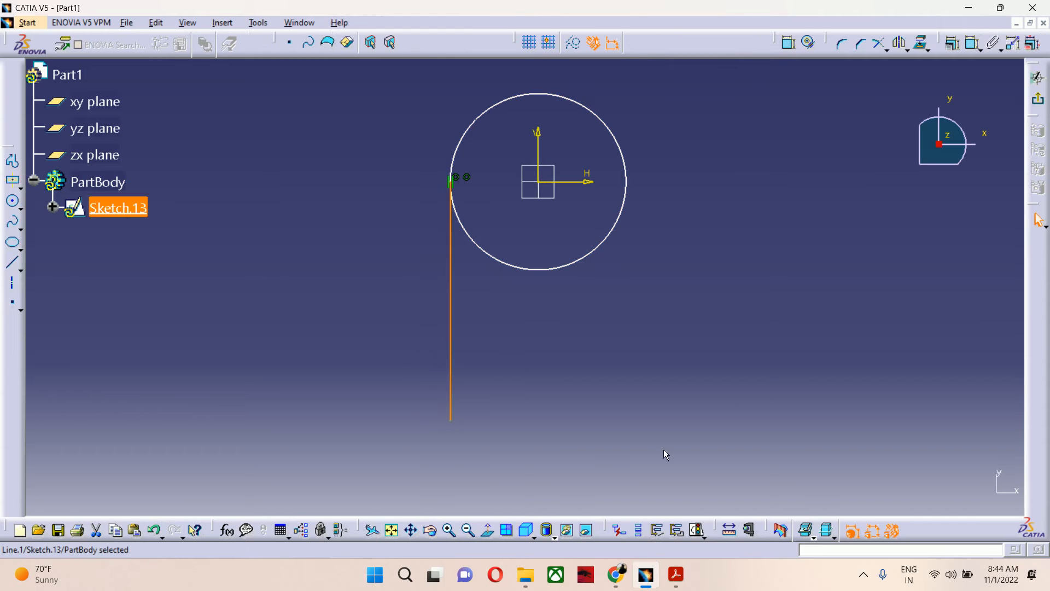
left_click(902, 43)
left_click(547, 143)
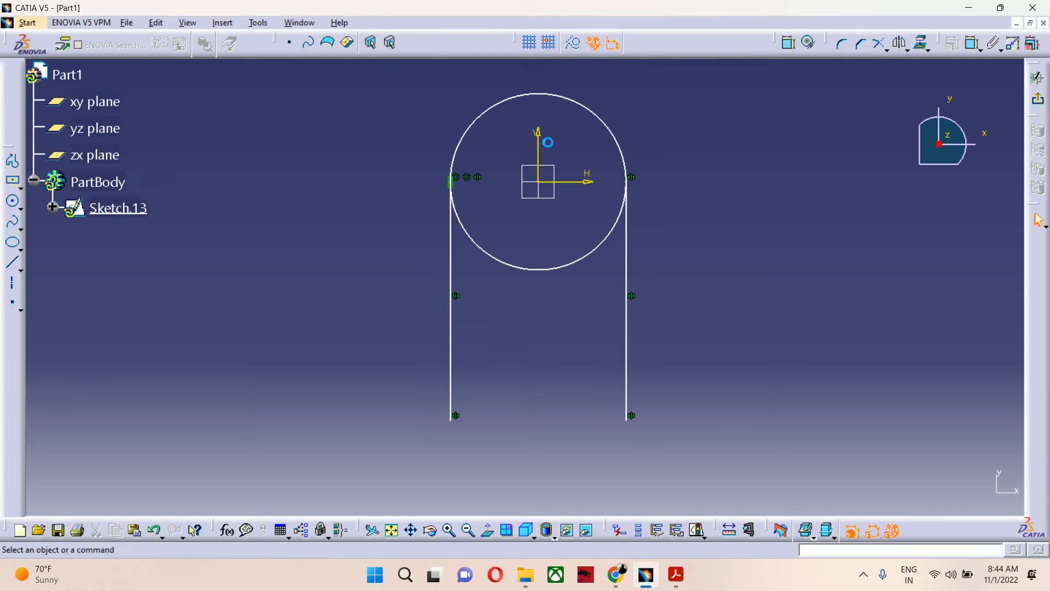
Step: Trim away the circle's lower half with Quick Trim, make the arch wider and shorter from its right leg's open end, and exit the sketch
left_click(900, 46)
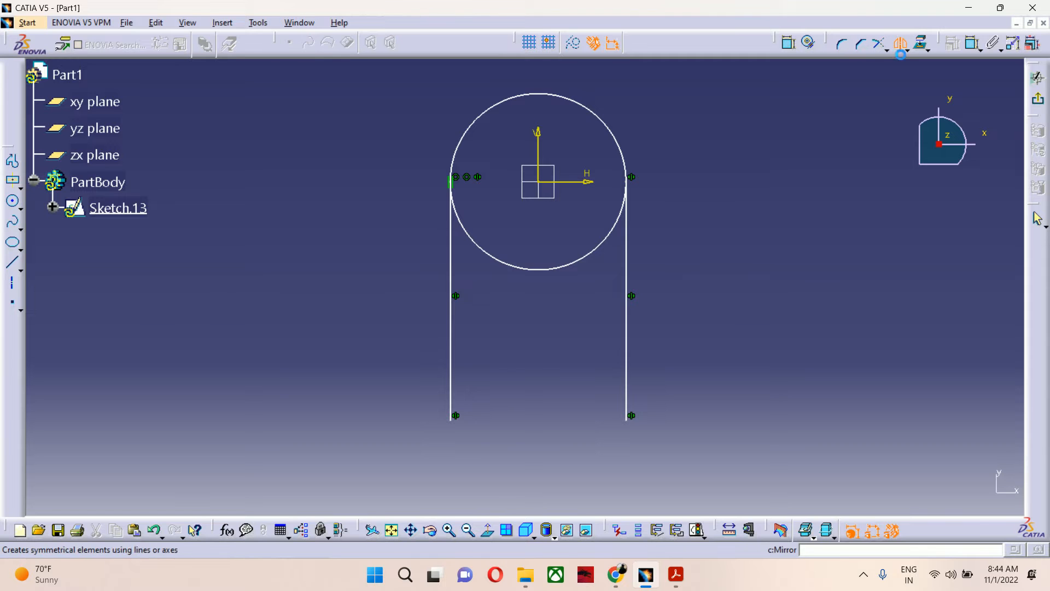
left_click(887, 49)
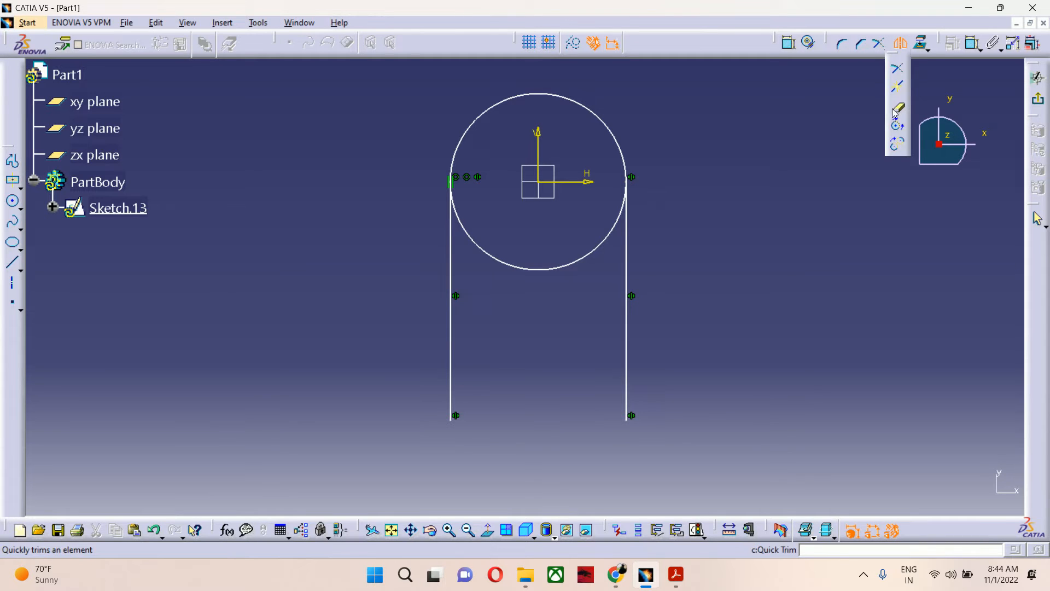
left_click(597, 256)
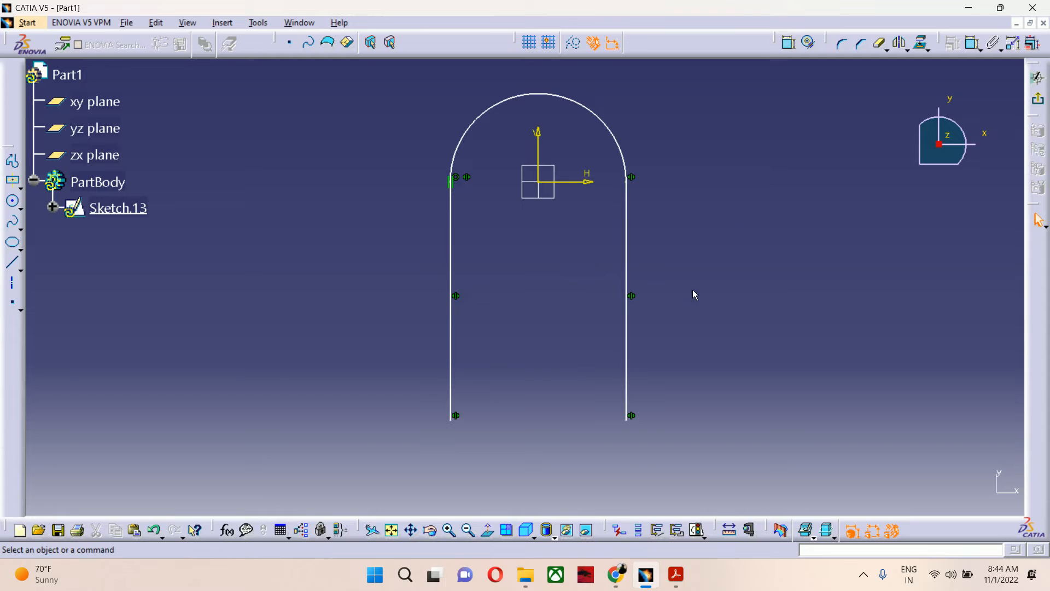
mouse_move(629, 418)
left_mouse_down()
mouse_move(628, 328)
mouse_move(666, 339)
left_mouse_up()
left_click(1038, 77)
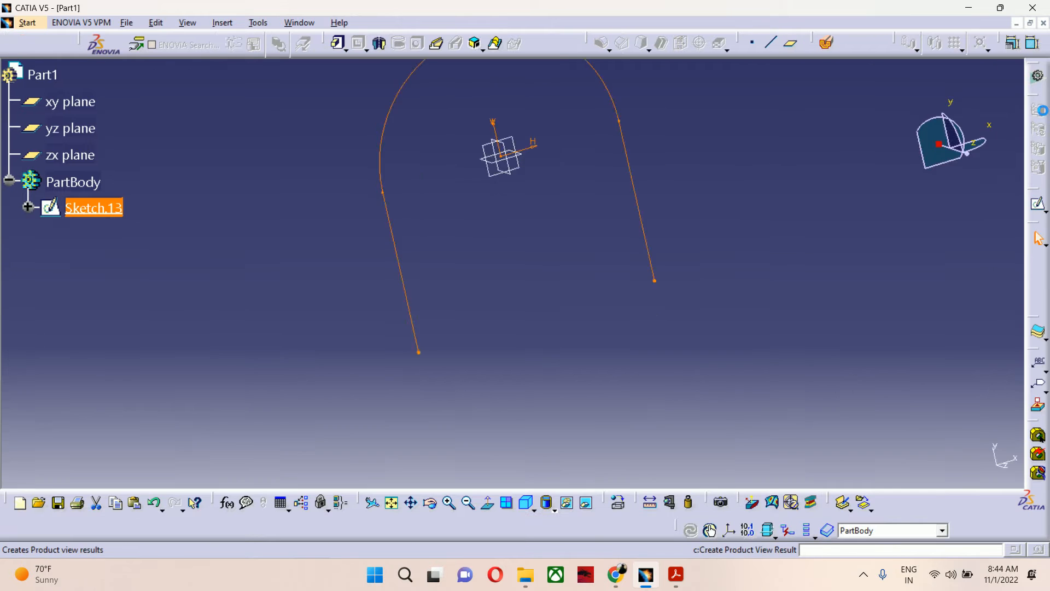
Step: Create a plane normal to the arch curve at the open end of the leg on its negative H side
middle_click_drag(462, 285, 572, 321)
left_click(709, 194)
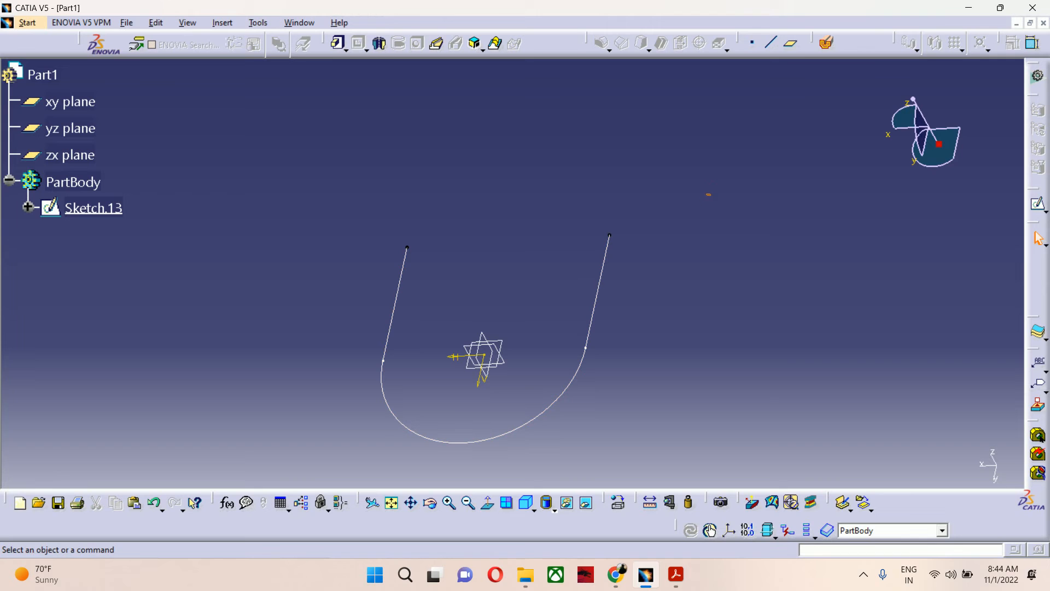
left_click(792, 43)
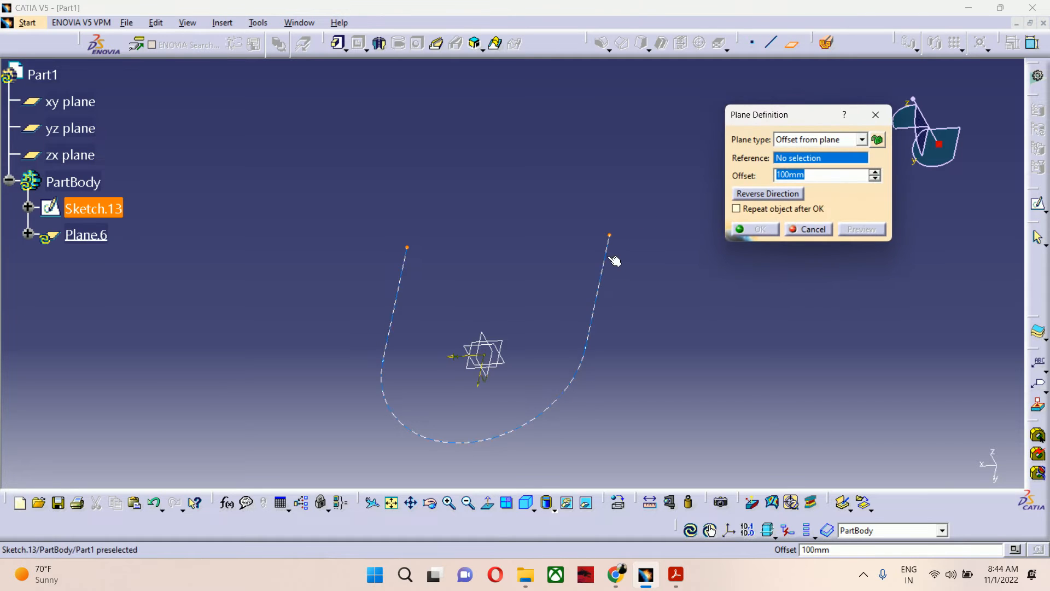
left_click(613, 245)
left_click(611, 236)
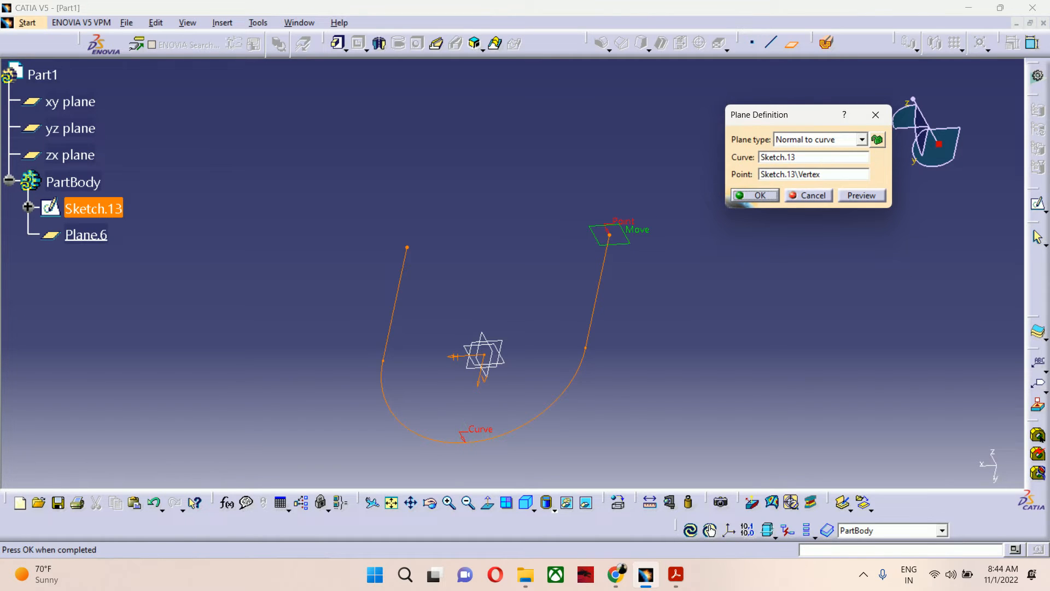
left_click(754, 195)
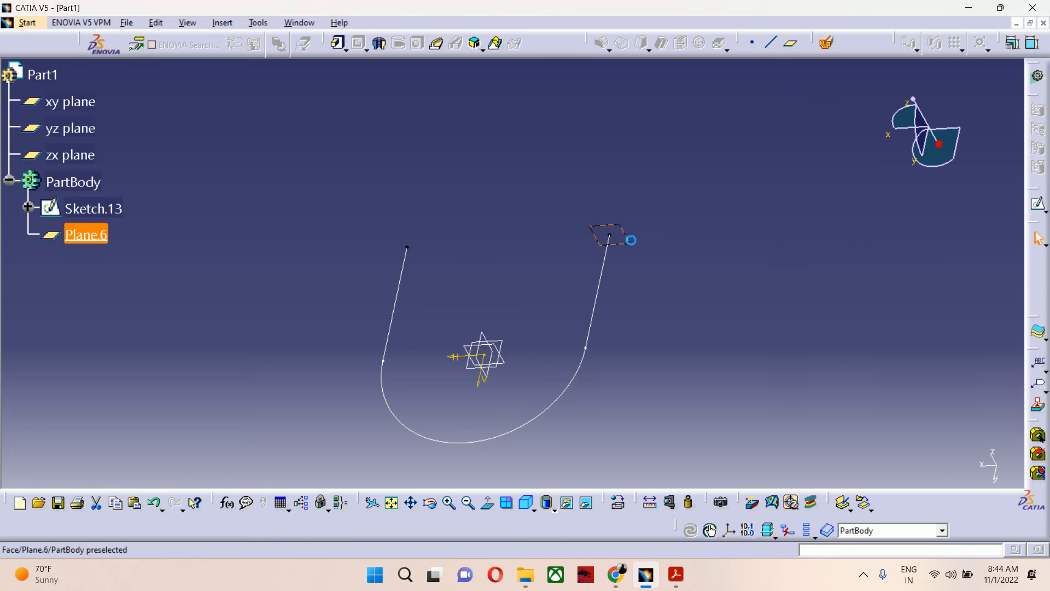
Step: Sketch a circle about 46 mm in diameter on the new plane, centred on the arch curve's end point
left_click(1038, 204)
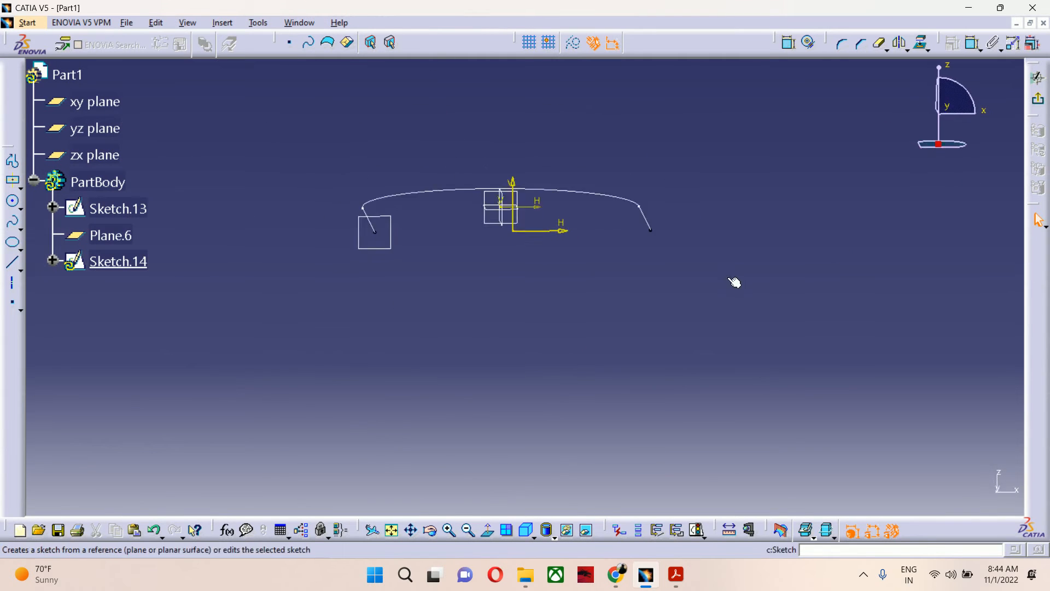
mouse_move(450, 296)
middle_mouse_down()
mouse_move(548, 340)
mouse_move(511, 208)
middle_mouse_up()
left_click(549, 339)
left_click(14, 202)
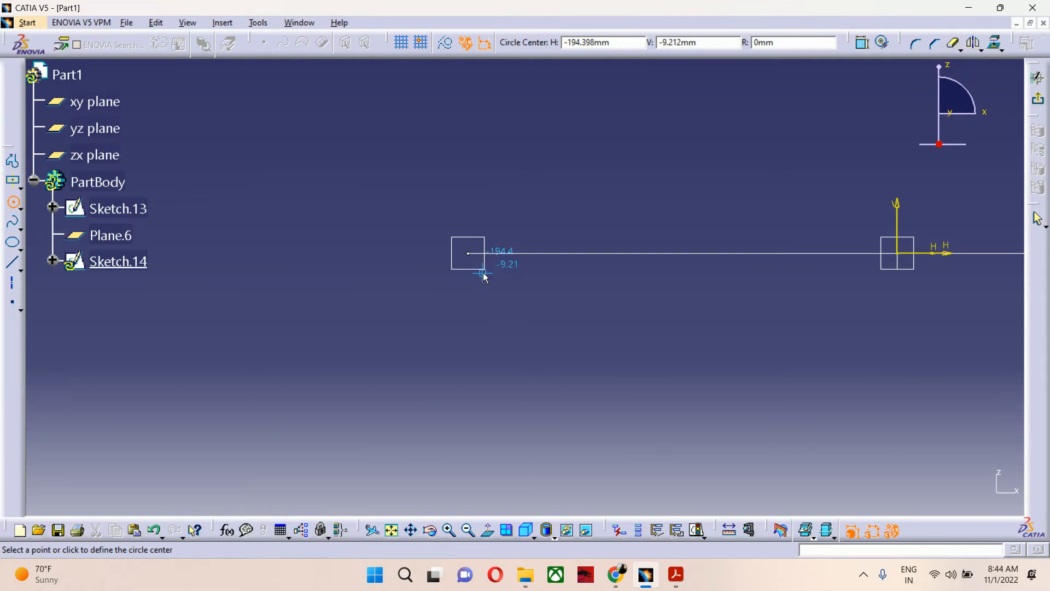
left_click(468, 253)
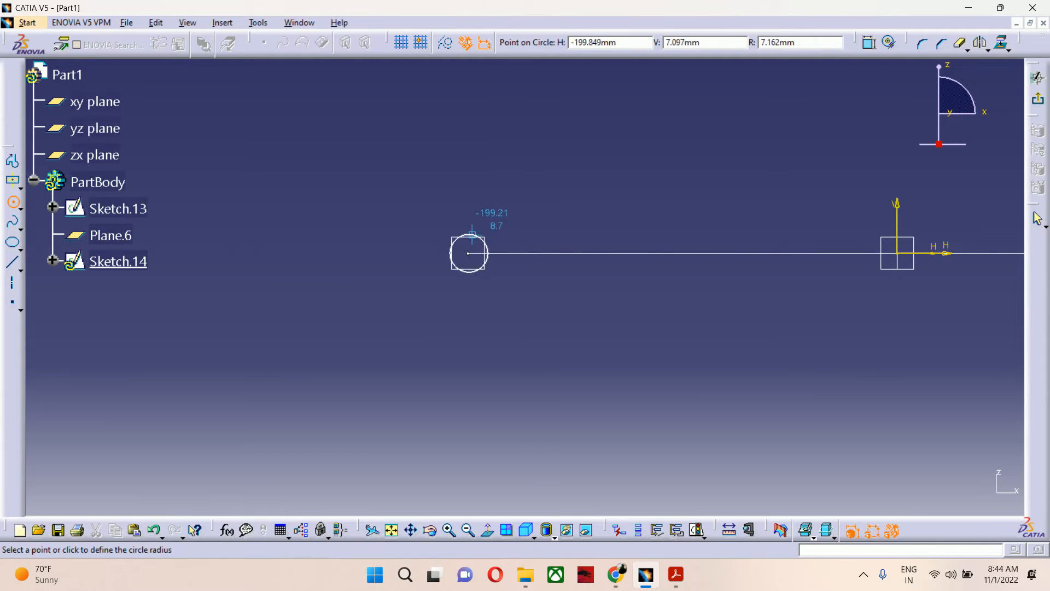
left_click(488, 208)
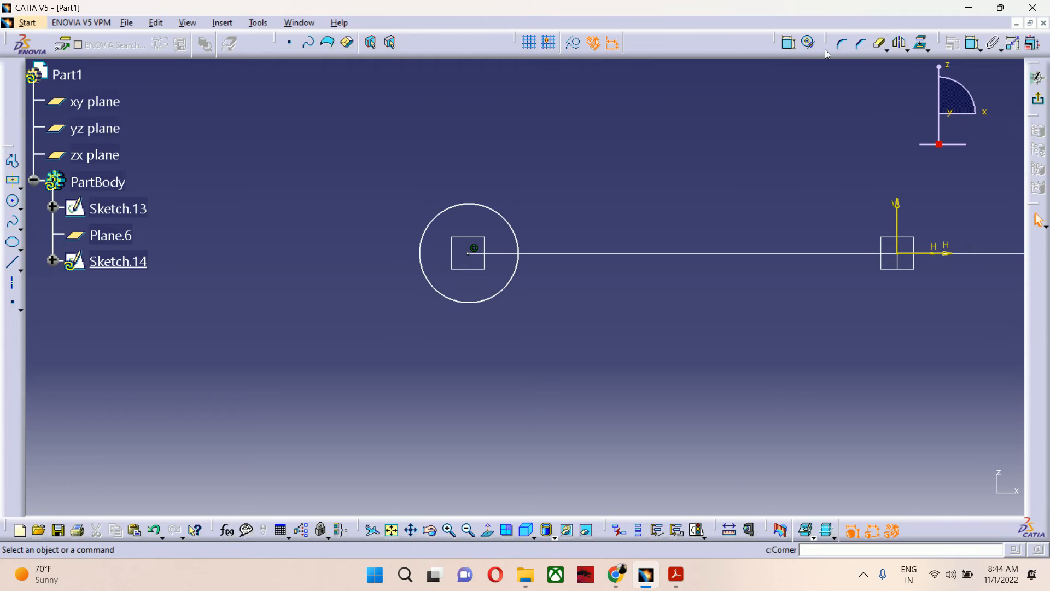
Step: Dimension the circle's diameter and set it to 50 mm
left_click(789, 42)
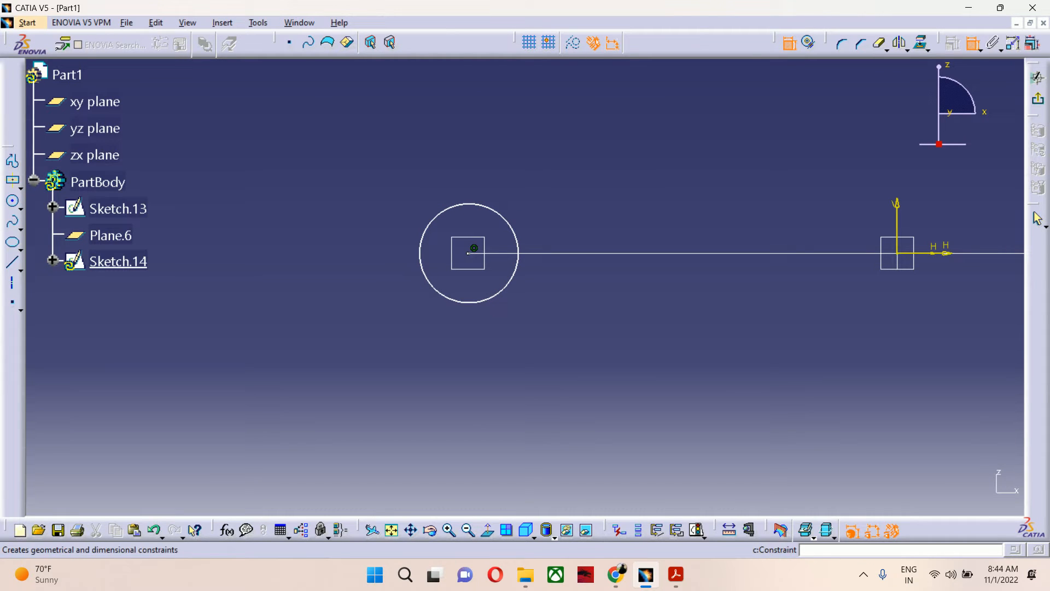
left_click(430, 228)
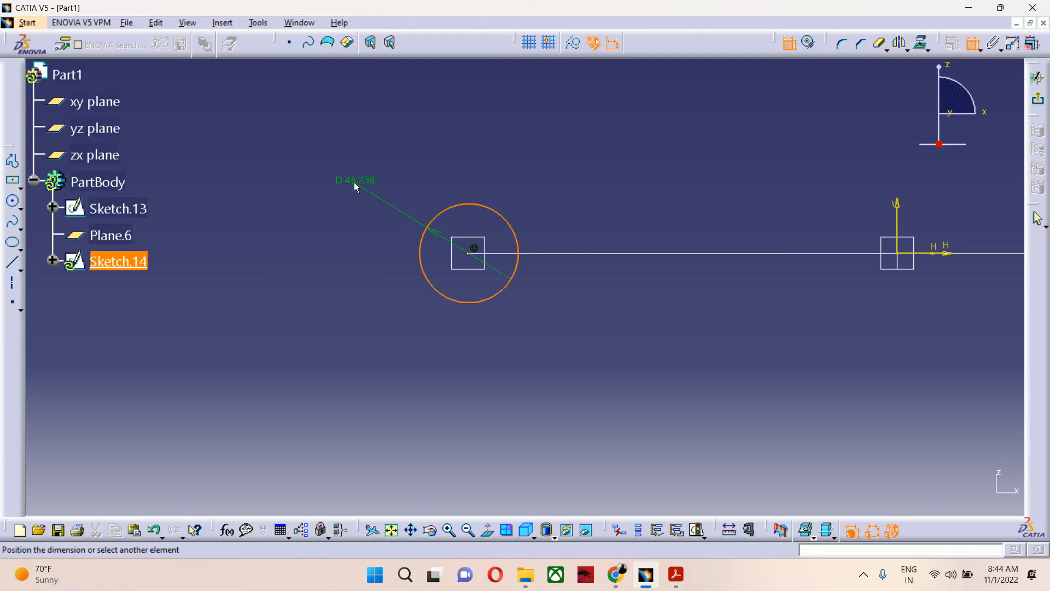
left_click(354, 186)
double_click(369, 186)
type("5")
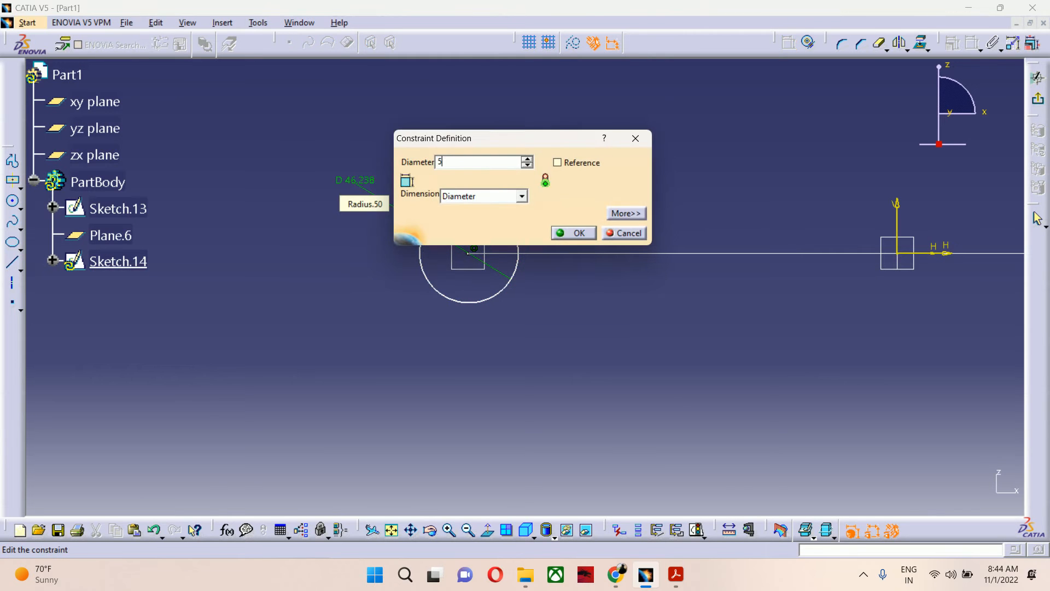
type("0")
key("Return")
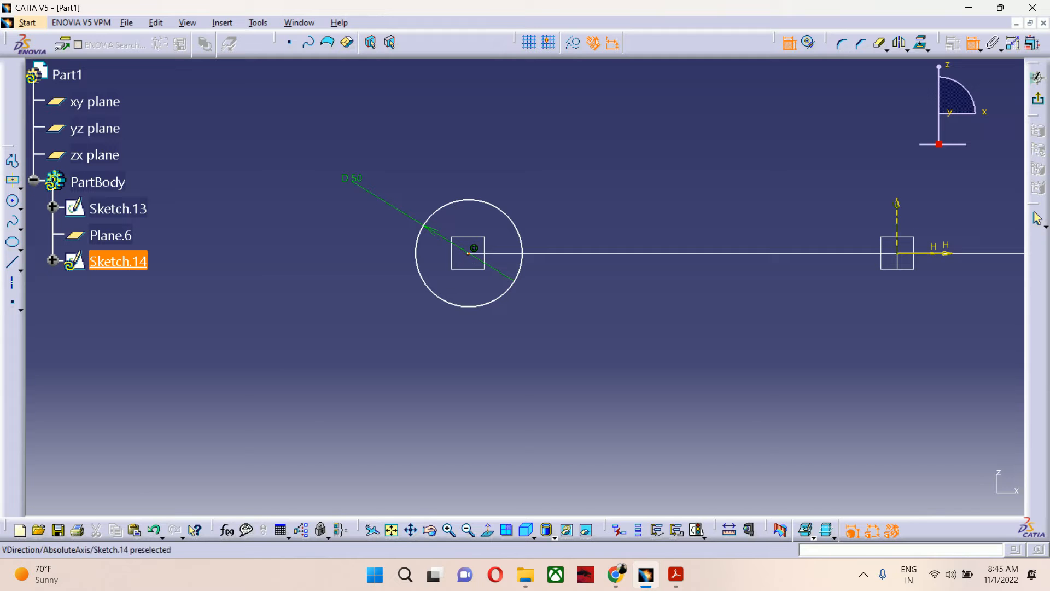
Step: Try to dimension the circle centre's horizontal distance from the vertical axis
left_click(897, 222)
left_click(661, 358)
double_click(661, 358)
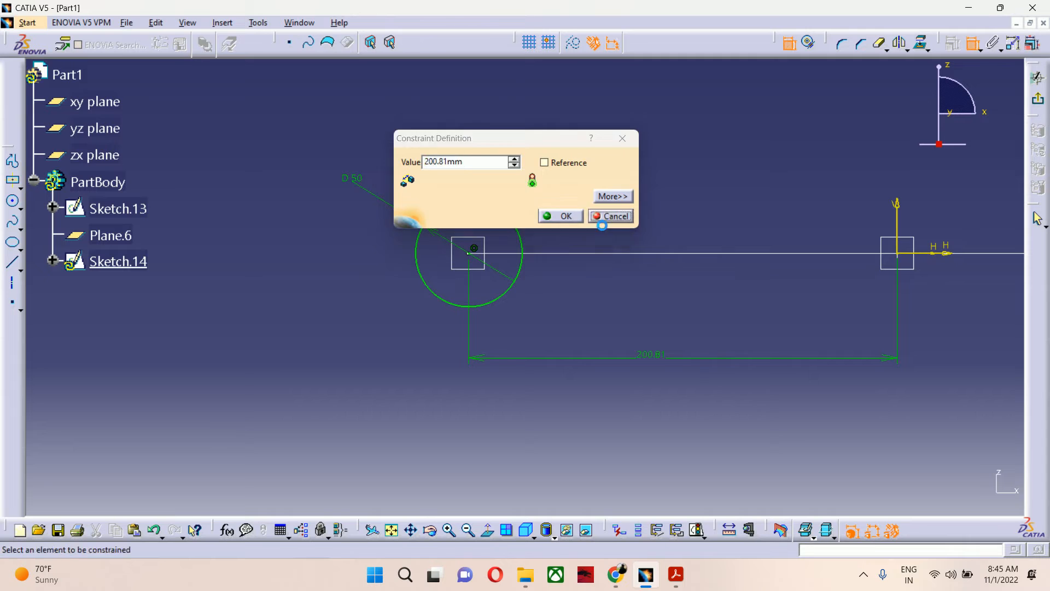
left_click(611, 216)
middle_click_drag(509, 308, 580, 375)
middle_click_drag(520, 343, 268, 229)
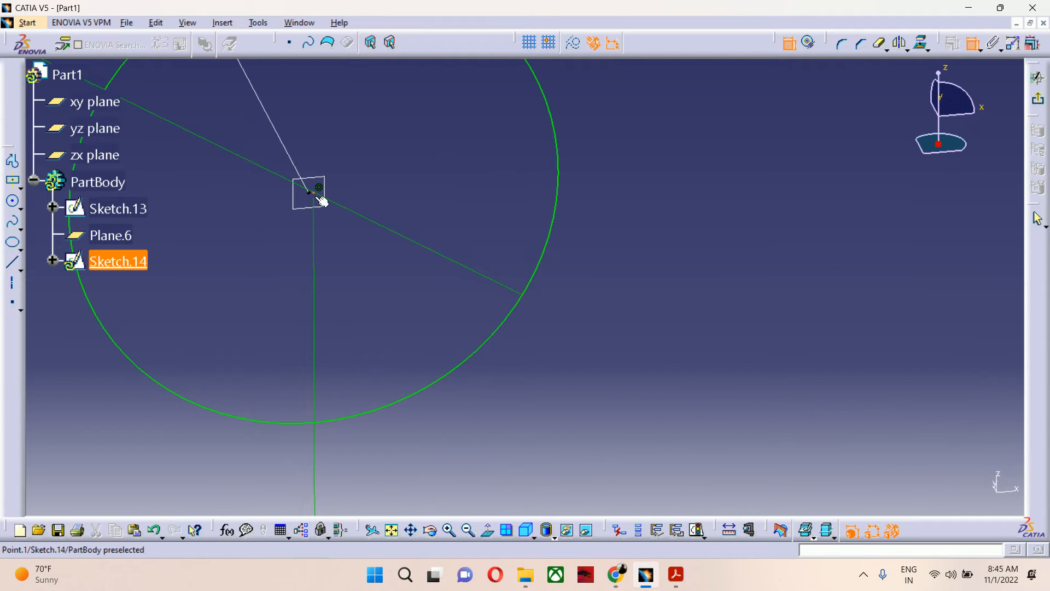
mouse_move(320, 203)
middle_mouse_down()
mouse_move(520, 286)
mouse_move(744, 444)
middle_mouse_up()
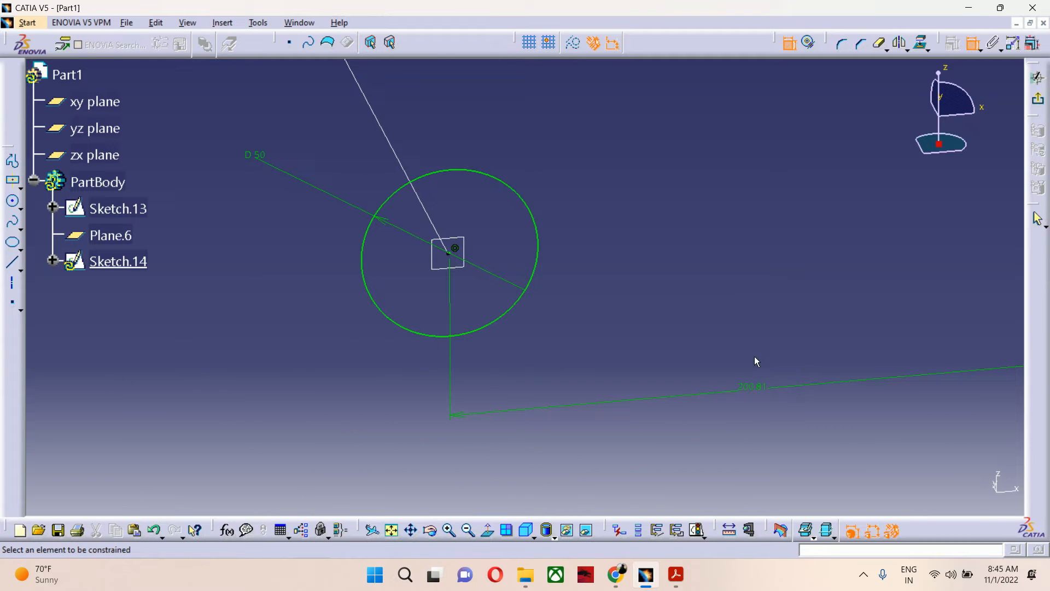
key("Escape")
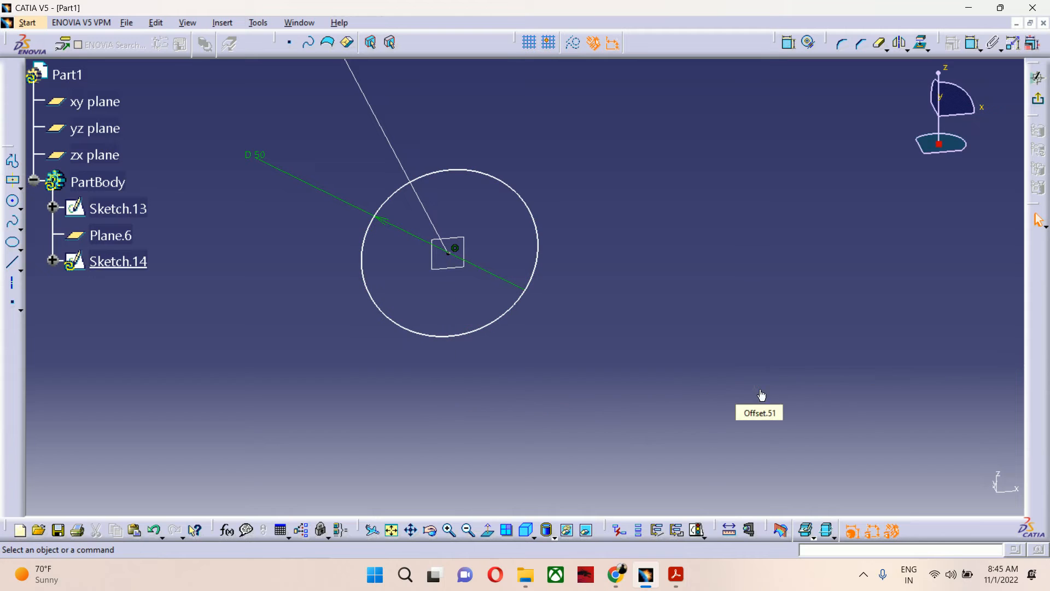
Step: Constrain the circle's centre coincident with the arch curve's end point and exit the sketch
left_click(790, 43)
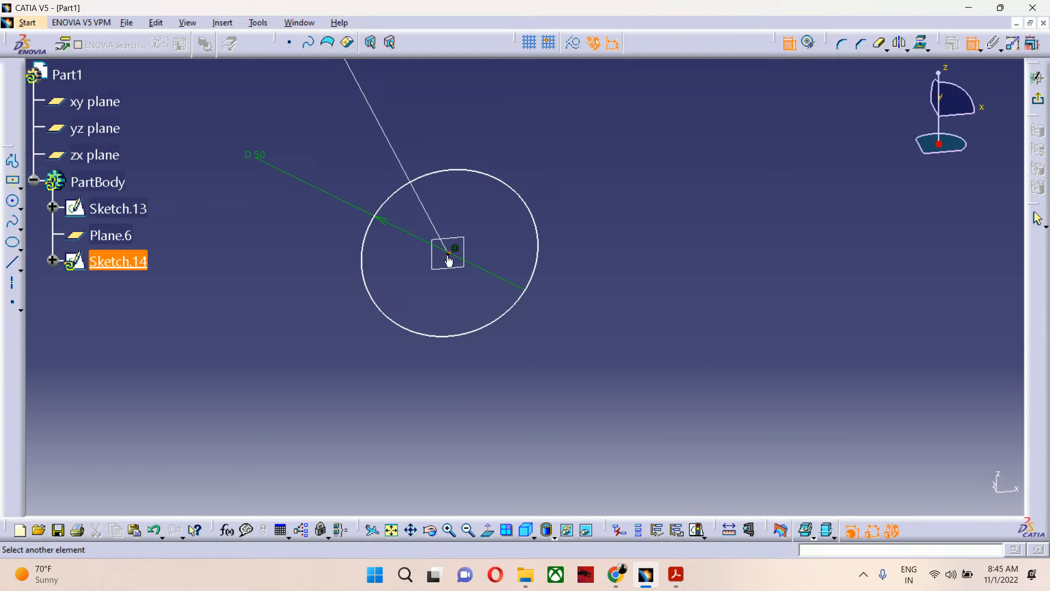
left_click(448, 334)
right_click(448, 334)
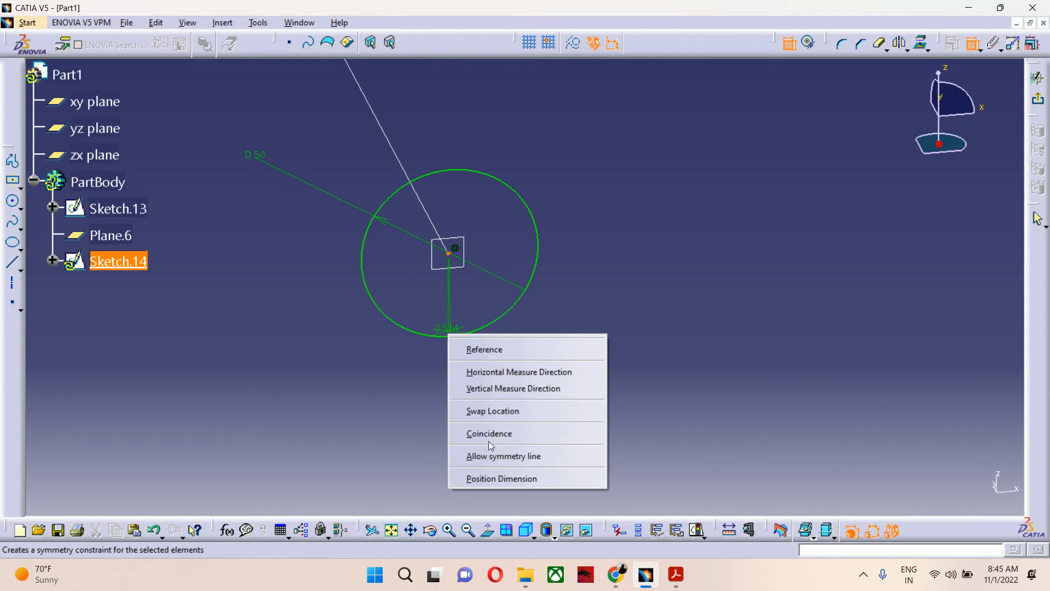
left_click(490, 435)
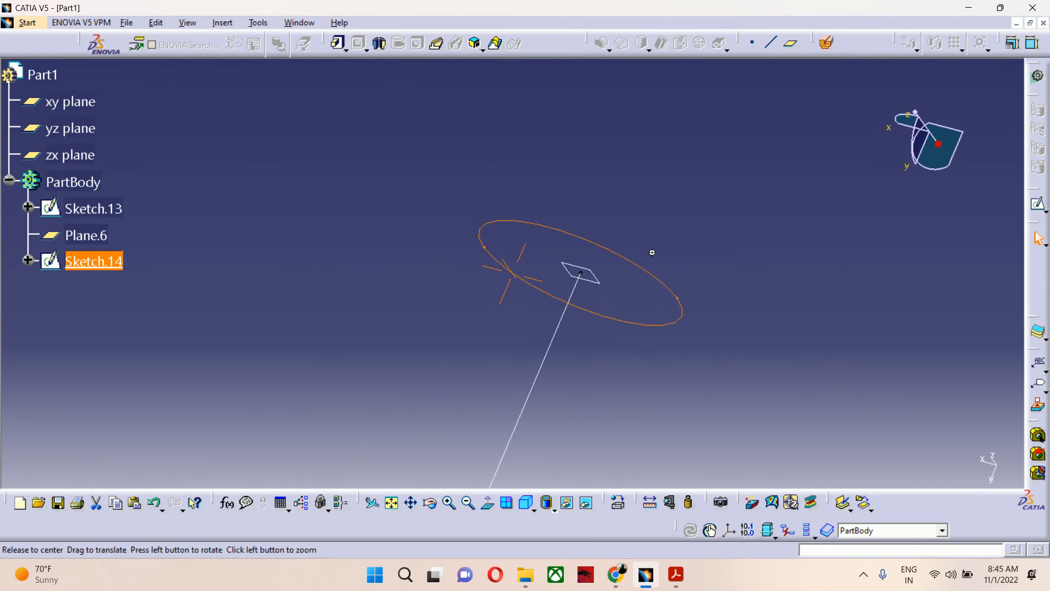
Step: On the zx plane, sketch a centred rectangle about 74 mm wide and 104 mm high around the arch leg on the circle's side
middle_click_drag(651, 253, 659, 307)
middle_click_drag(550, 356, 589, 232)
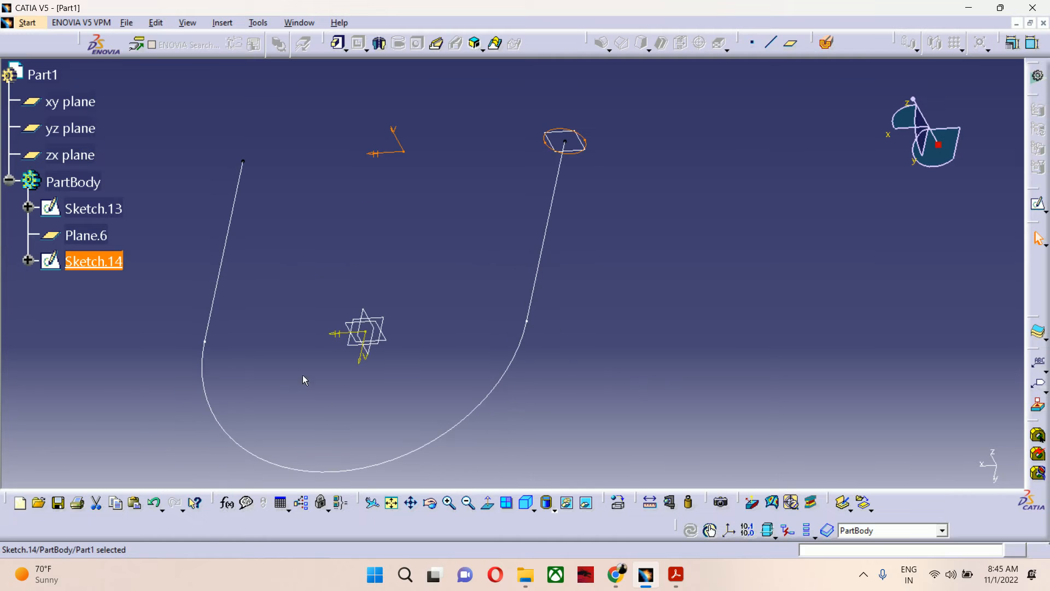
left_click(70, 155)
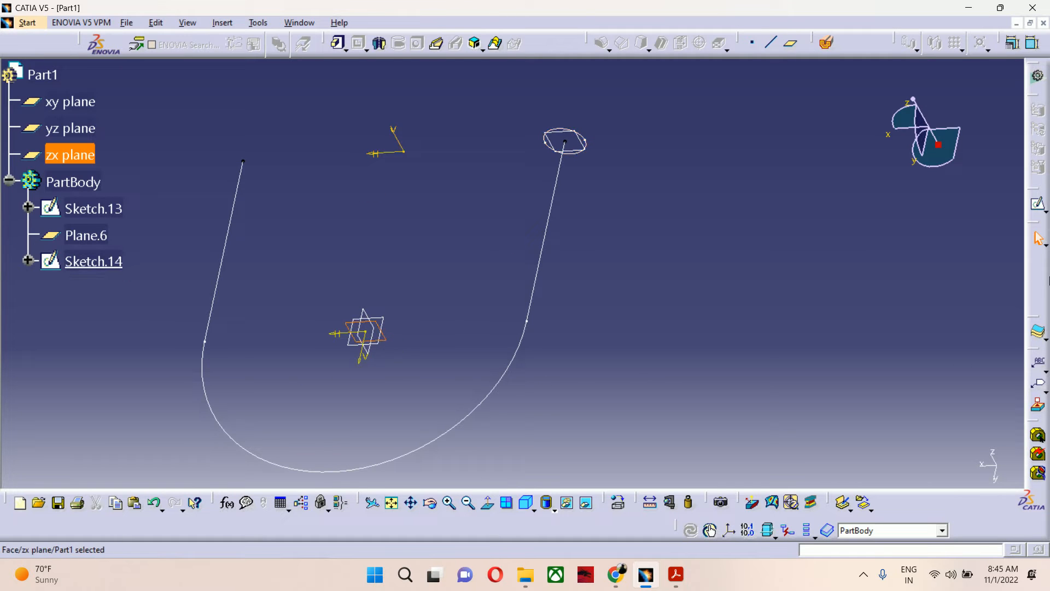
left_click(1037, 205)
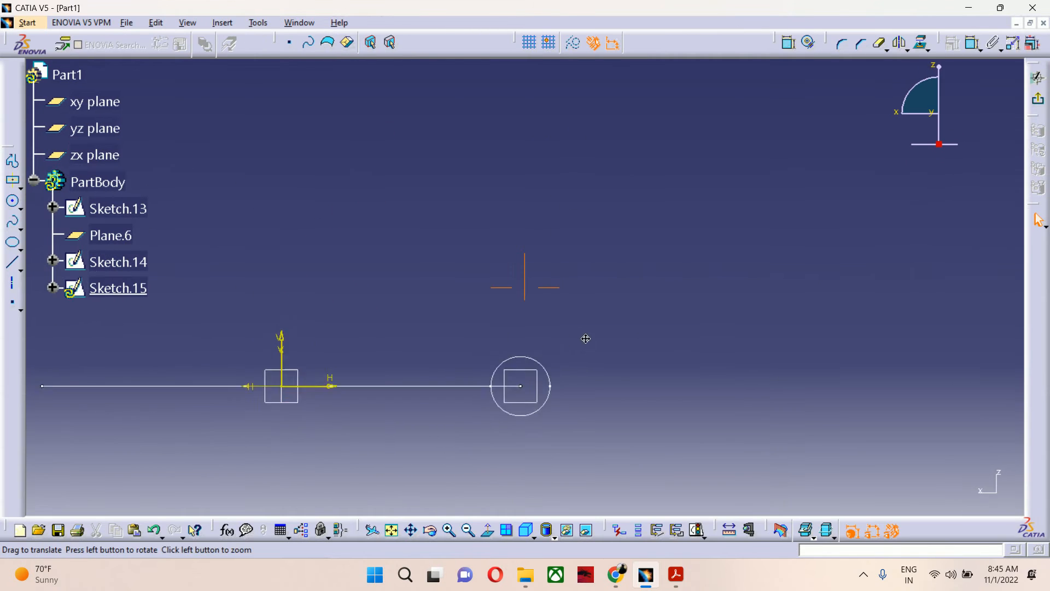
left_click(12, 220)
left_click(13, 181)
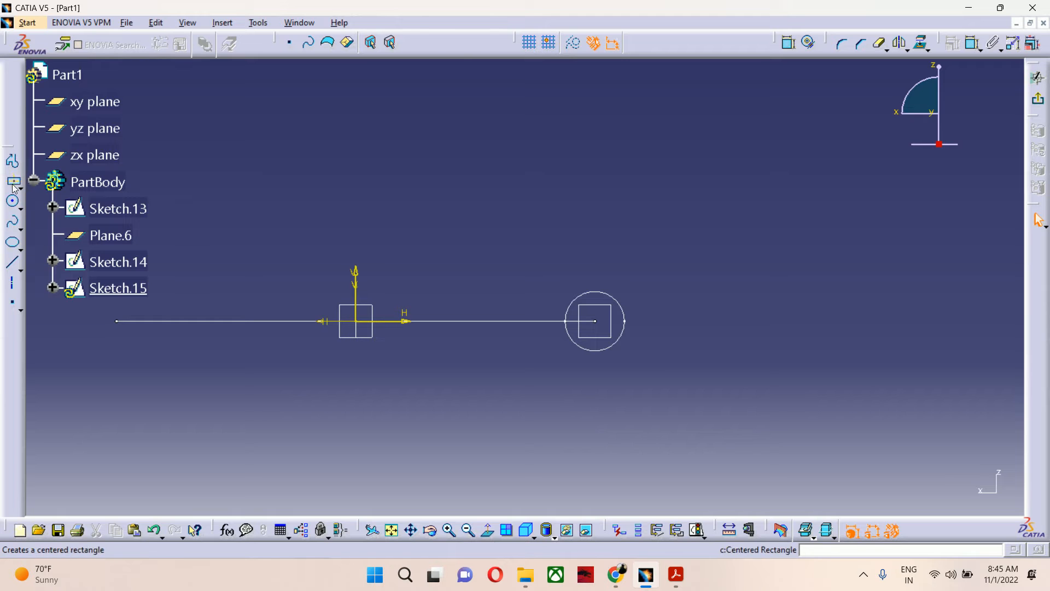
left_click(603, 323)
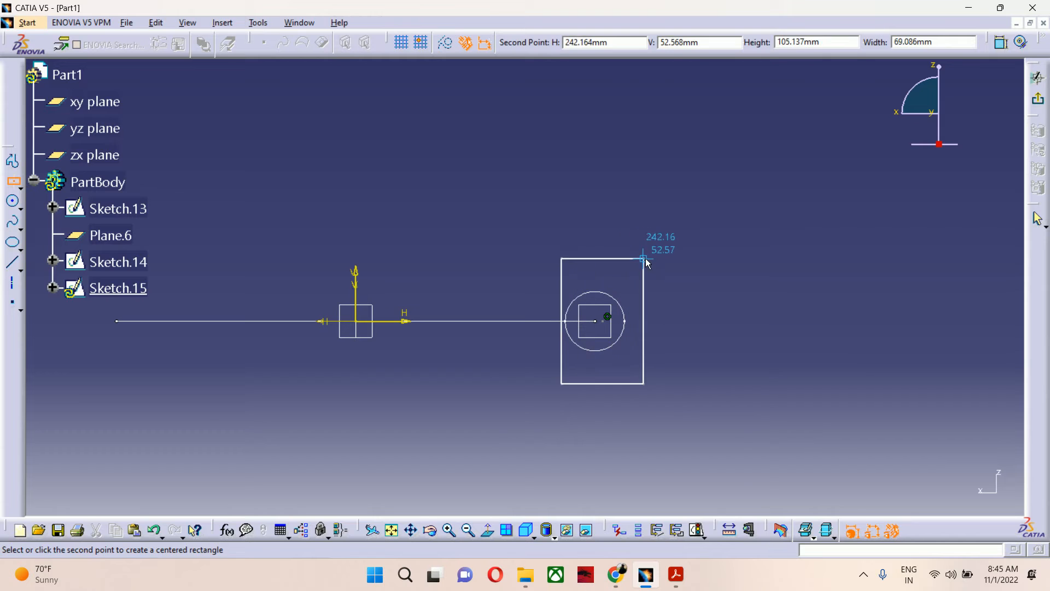
left_click(646, 259)
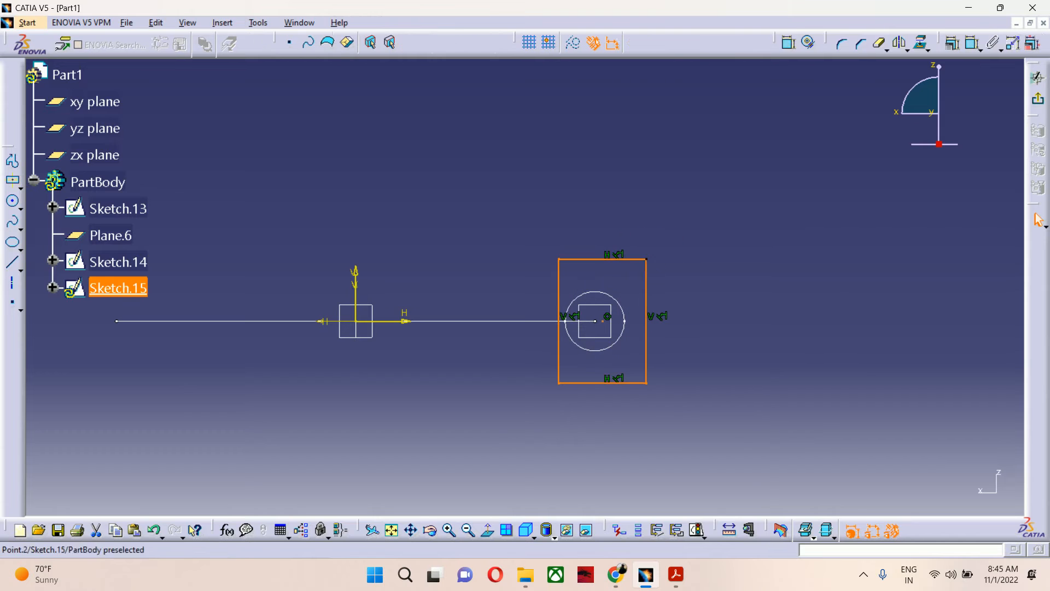
Step: Dimension the rectangle's width, trying 75 mm first and then setting it to 50 mm
left_click(792, 46)
left_click(595, 259)
left_click(591, 231)
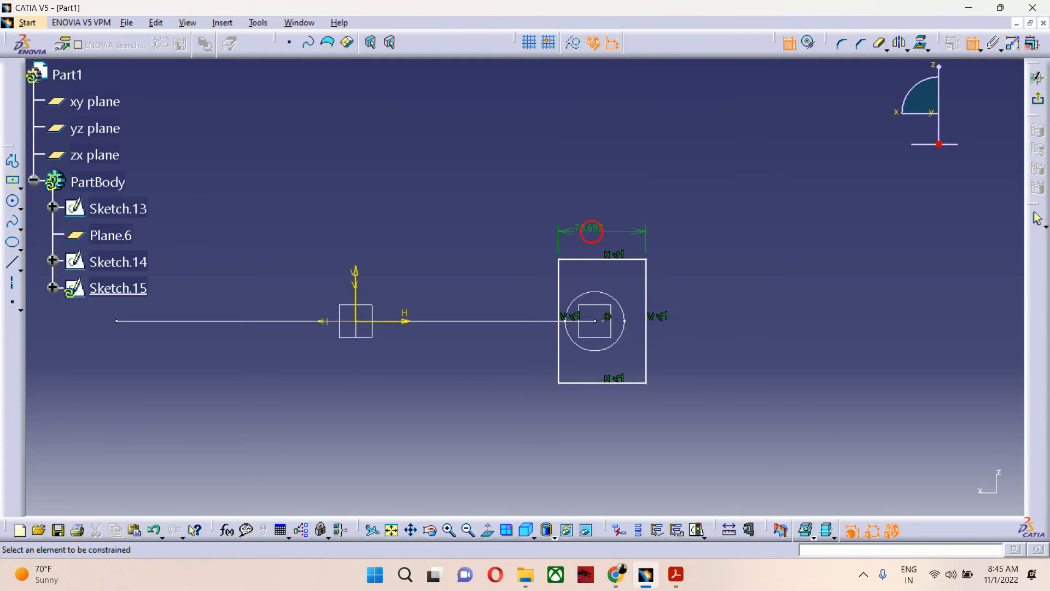
double_click(591, 229)
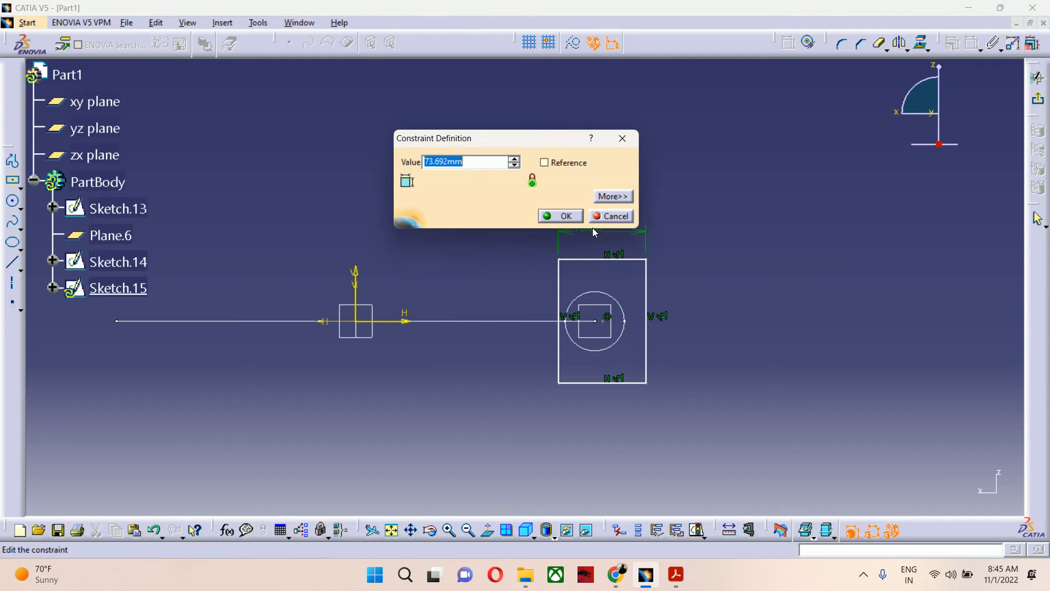
type("75")
key("Return")
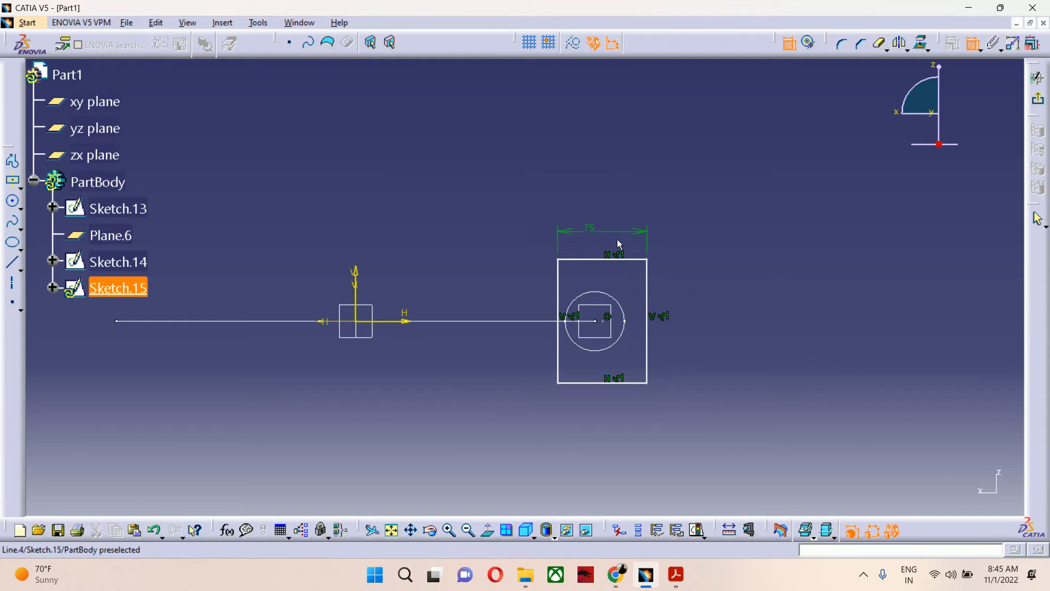
double_click(591, 229)
type("50")
key("Return")
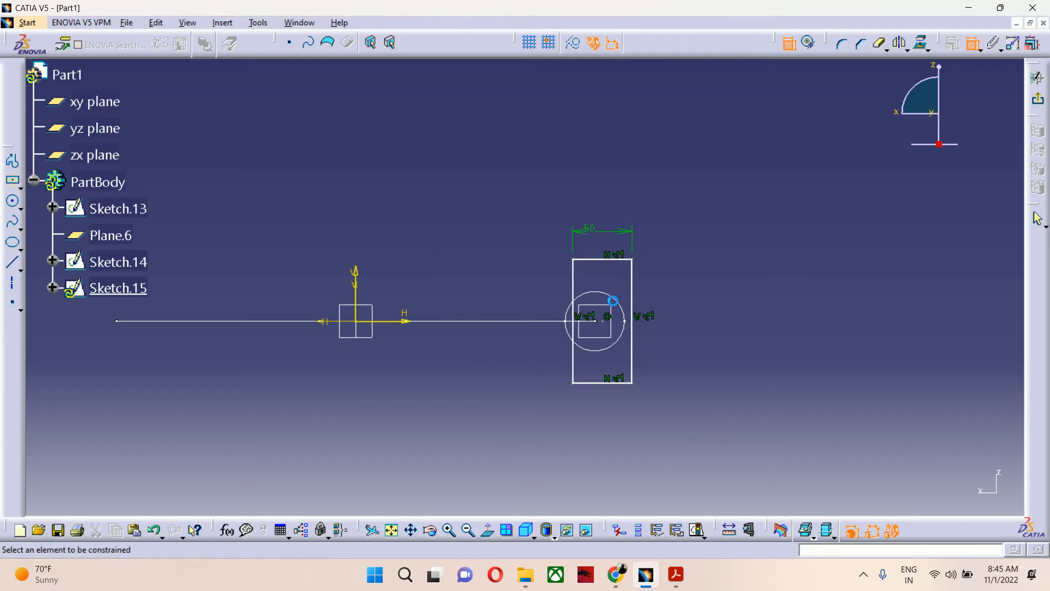
Step: Dimension the rectangle's height and set it to 50 mm
left_click(631, 298)
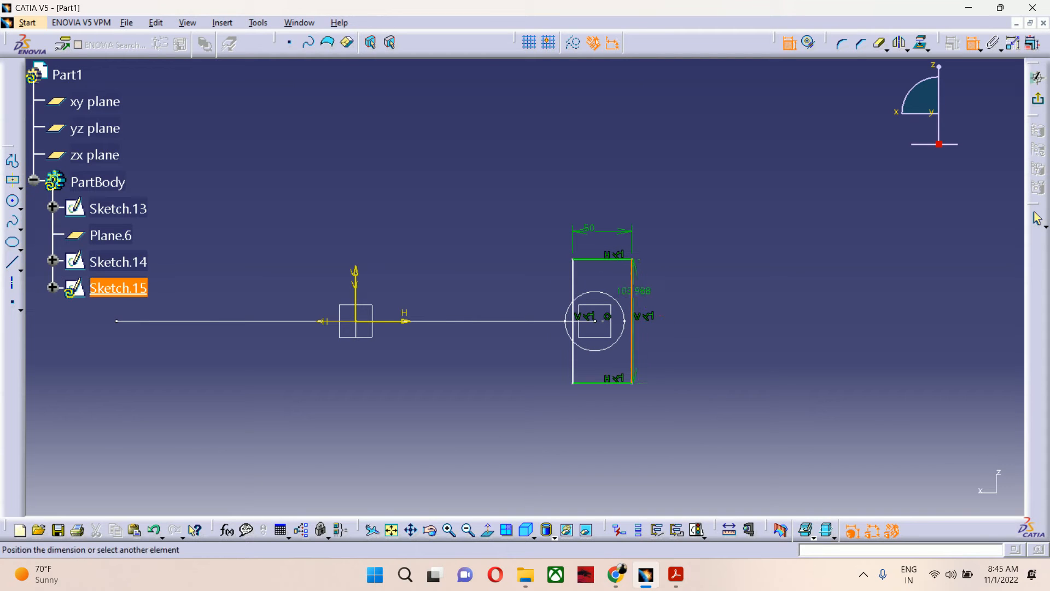
left_click(679, 313)
double_click(680, 308)
type("50")
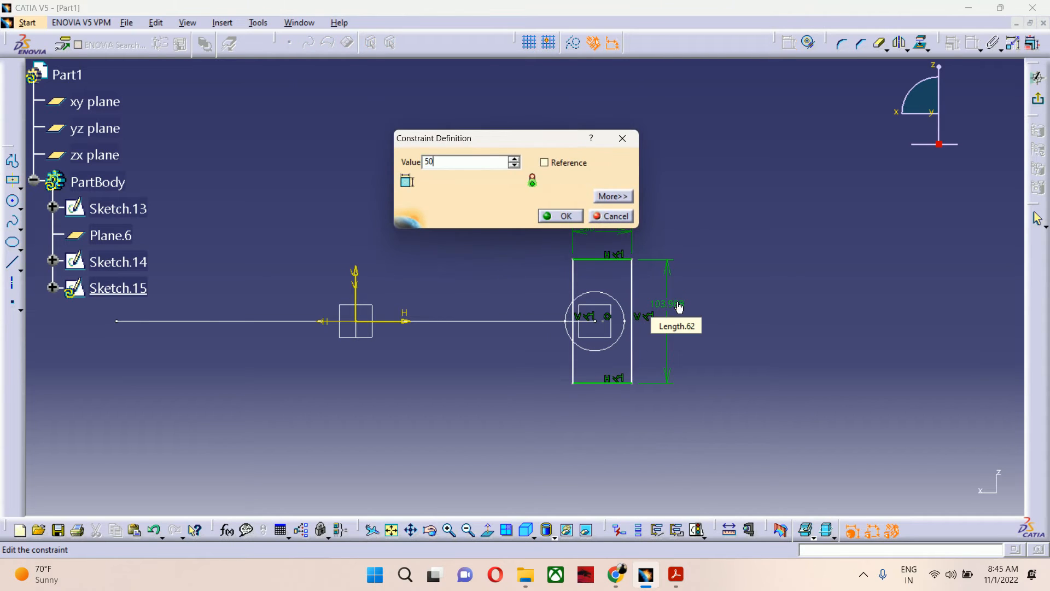
key("Return")
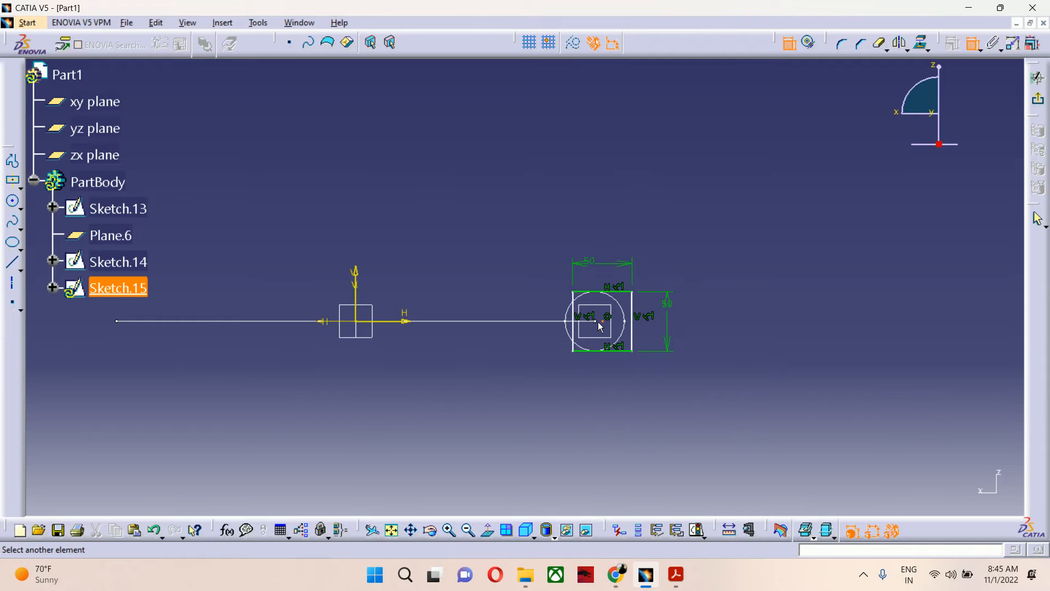
Step: Make the square's centre coincident with the point where the arch's straight leg meets its arc, and exit the sketch
left_click(597, 323)
right_click(648, 444)
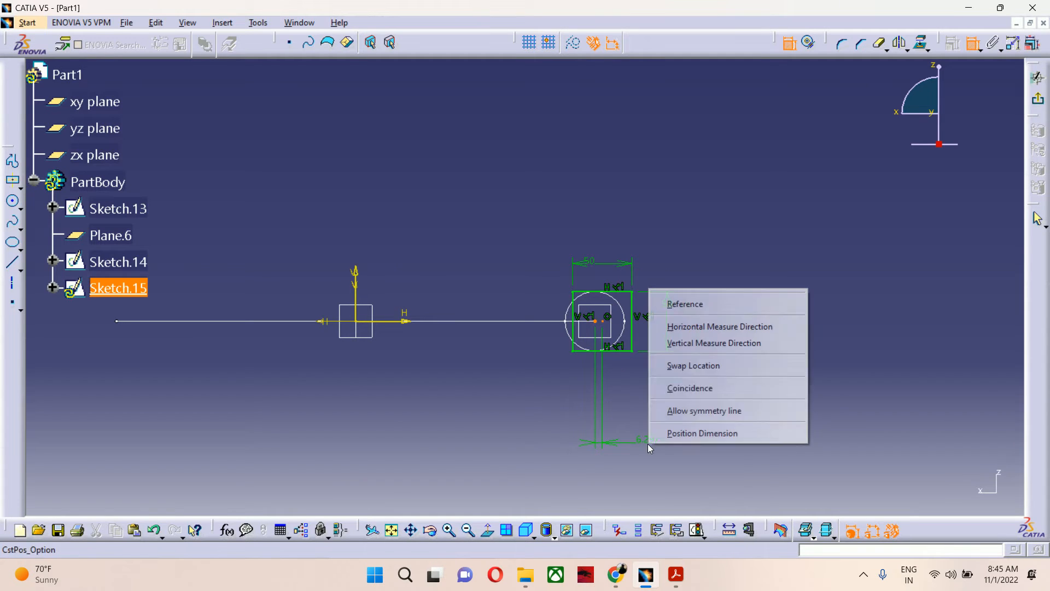
left_click(671, 386)
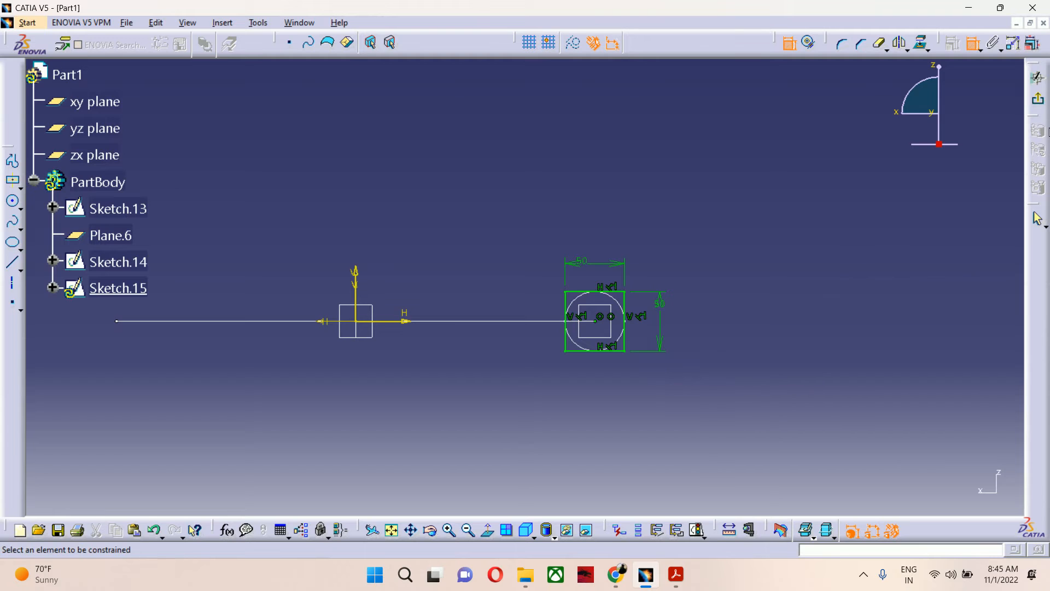
left_click(1040, 100)
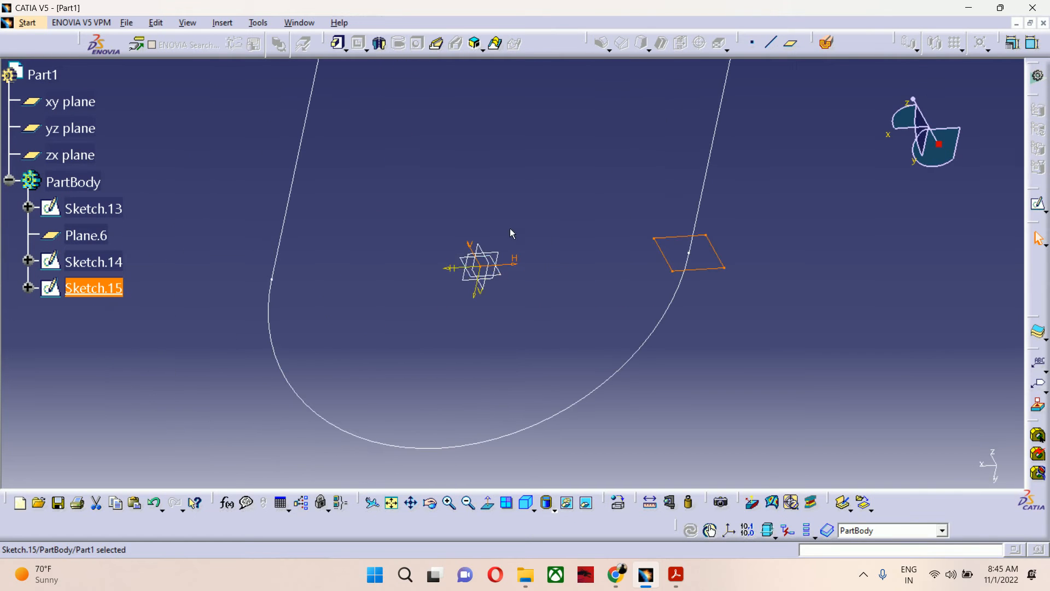
Step: On the yz plane, sketch an upright ellipse centred on the origin with a vertical major radius of about 48 mm
left_click(491, 291)
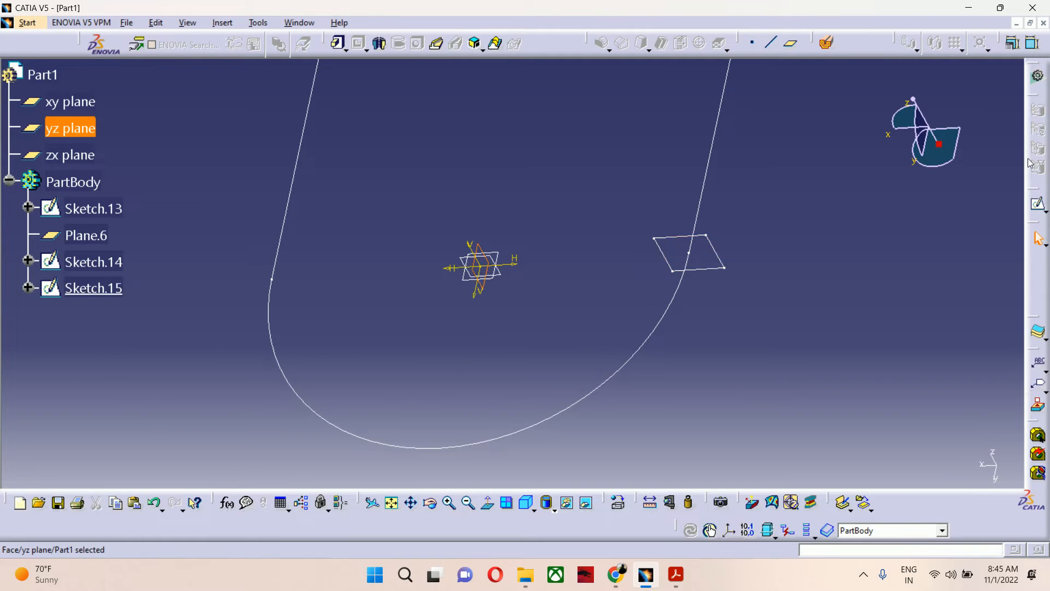
left_click(1038, 204)
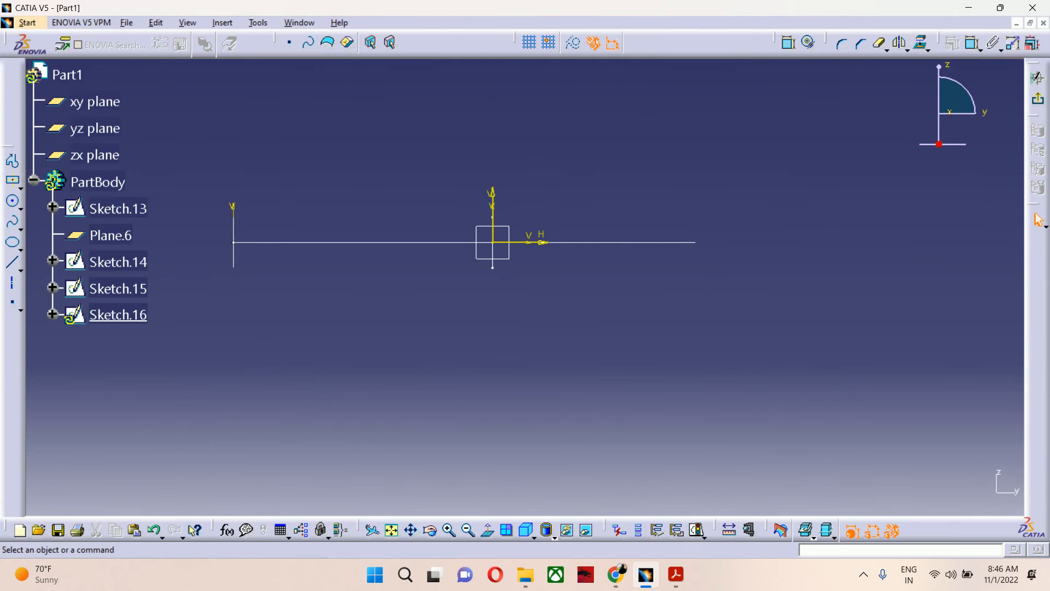
left_click(20, 192)
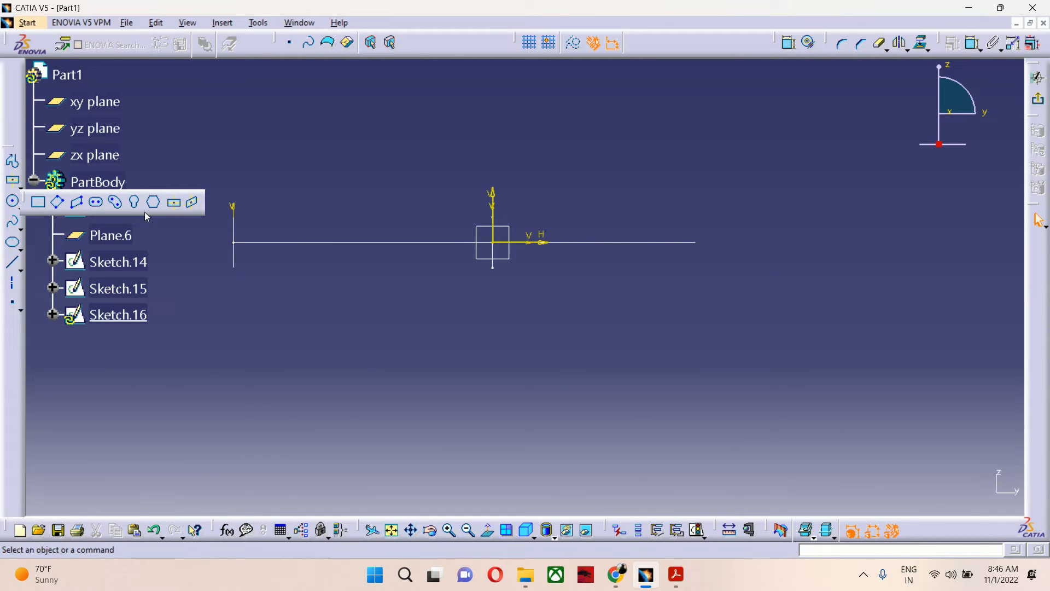
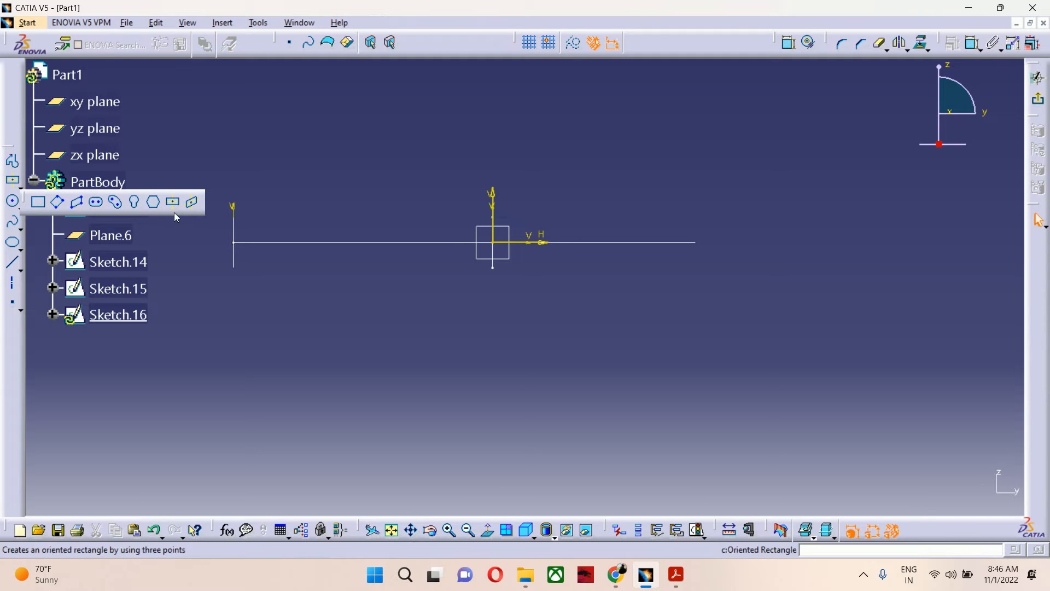
left_click(11, 243)
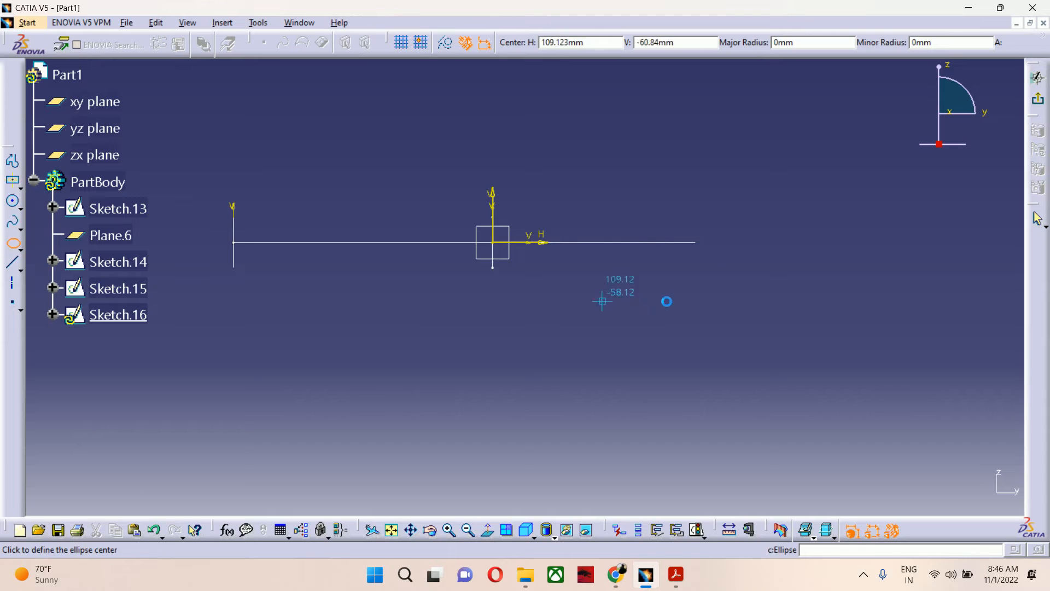
left_click(499, 245)
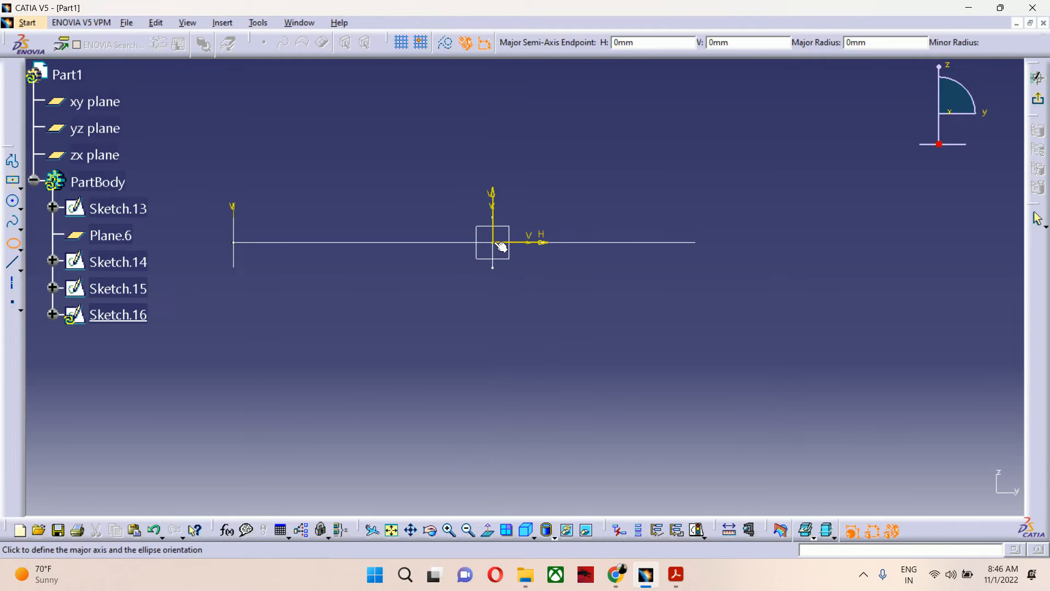
left_click(500, 199)
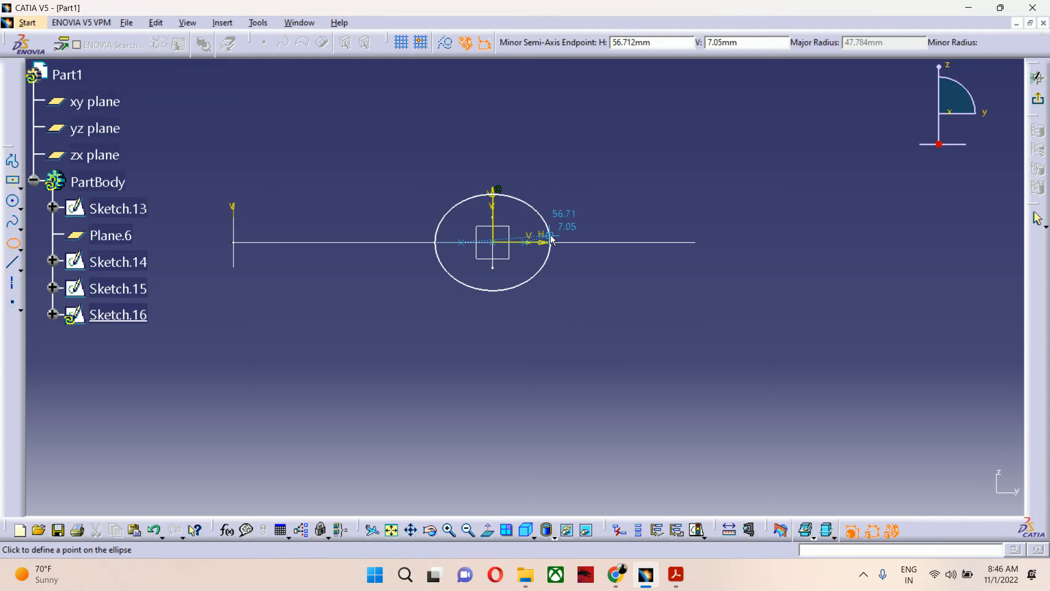
left_click(523, 230)
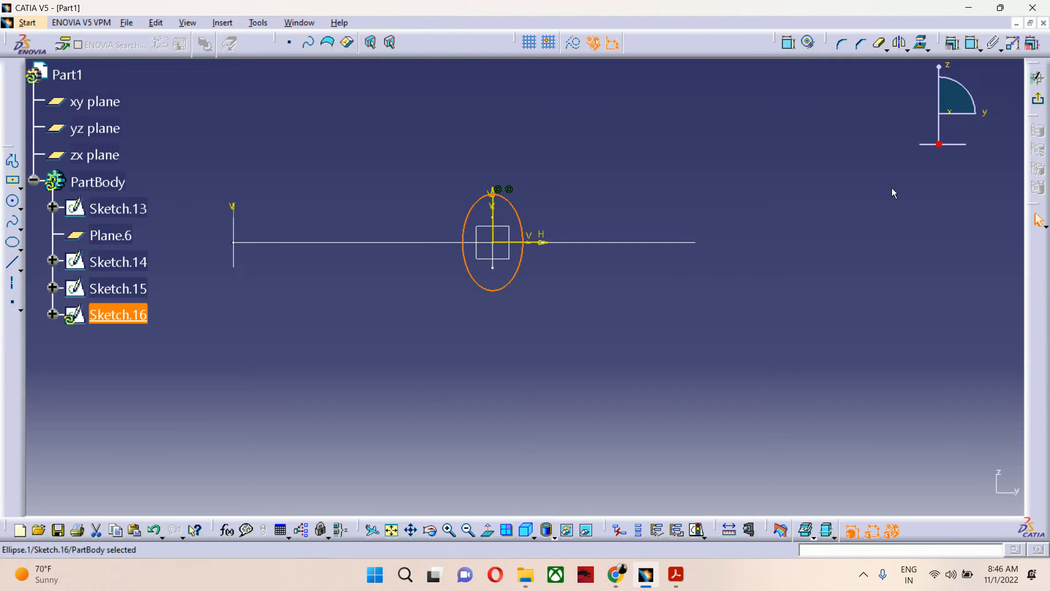
Step: Undo the ellipse sketch at the origin and, on the yz plane, sketch an ellipse near the arch's crown with a vertical semi-axis of about 29 mm
left_click(1038, 77)
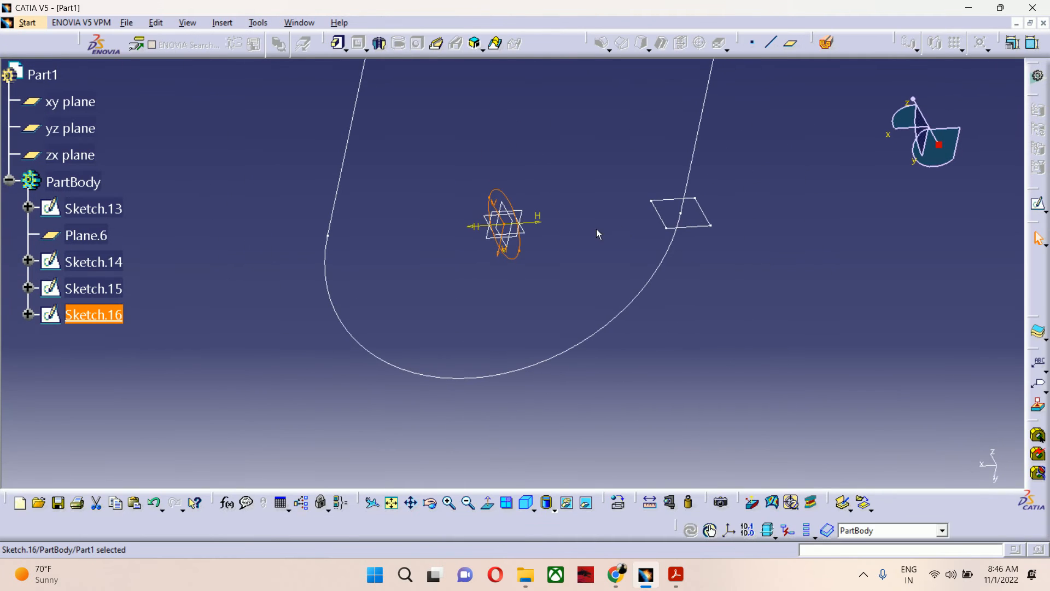
key("ctrl+z")
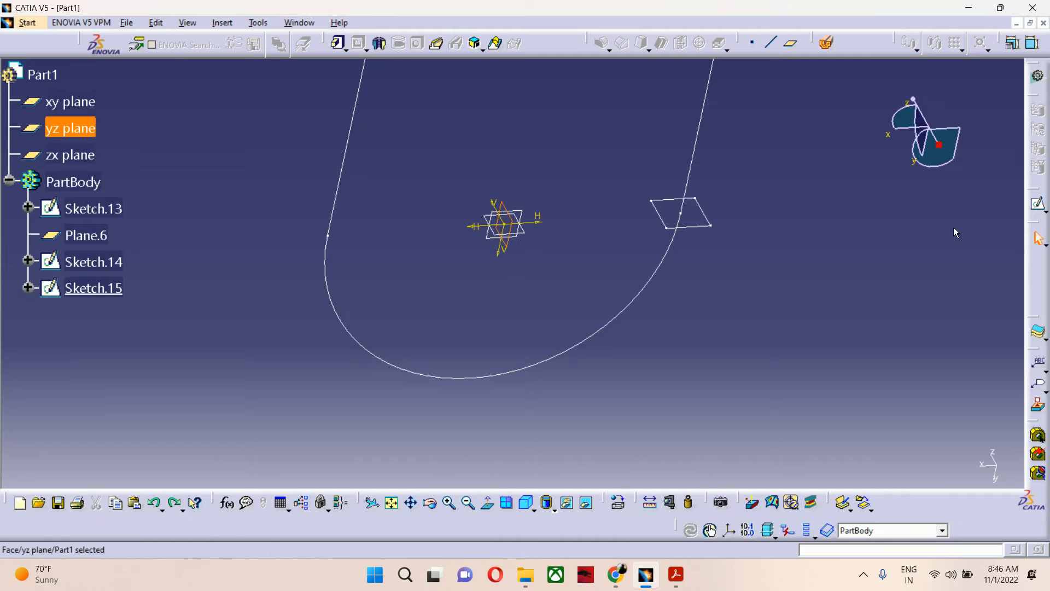
left_click(1030, 213)
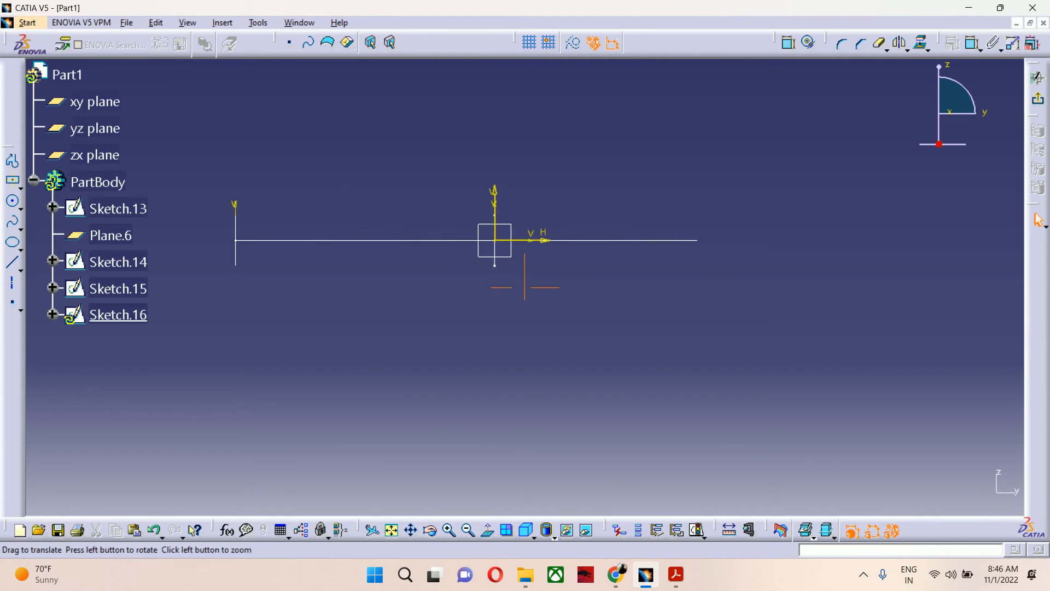
left_click(12, 243)
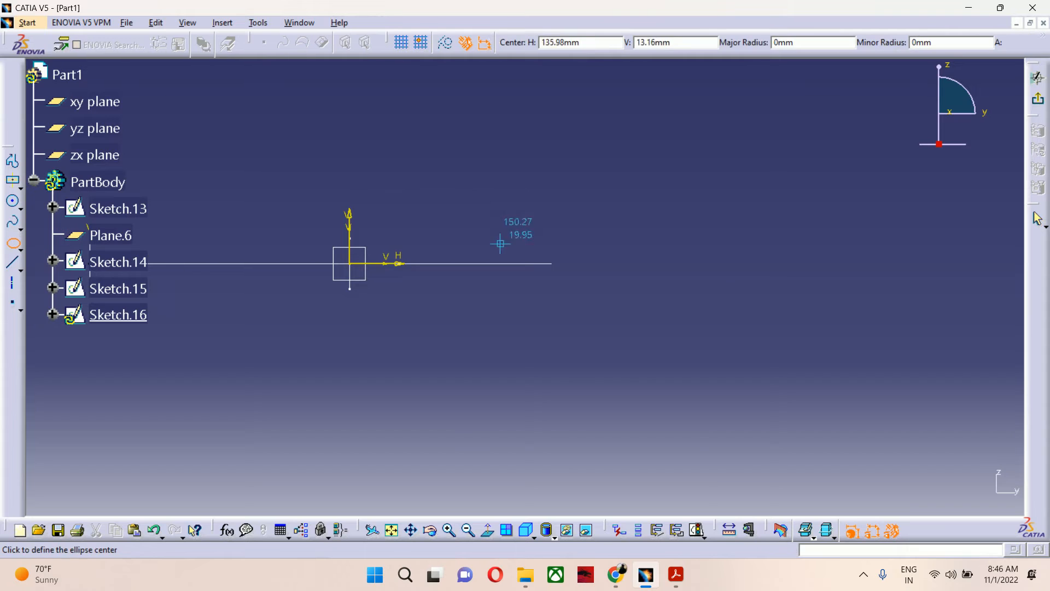
left_click(569, 263)
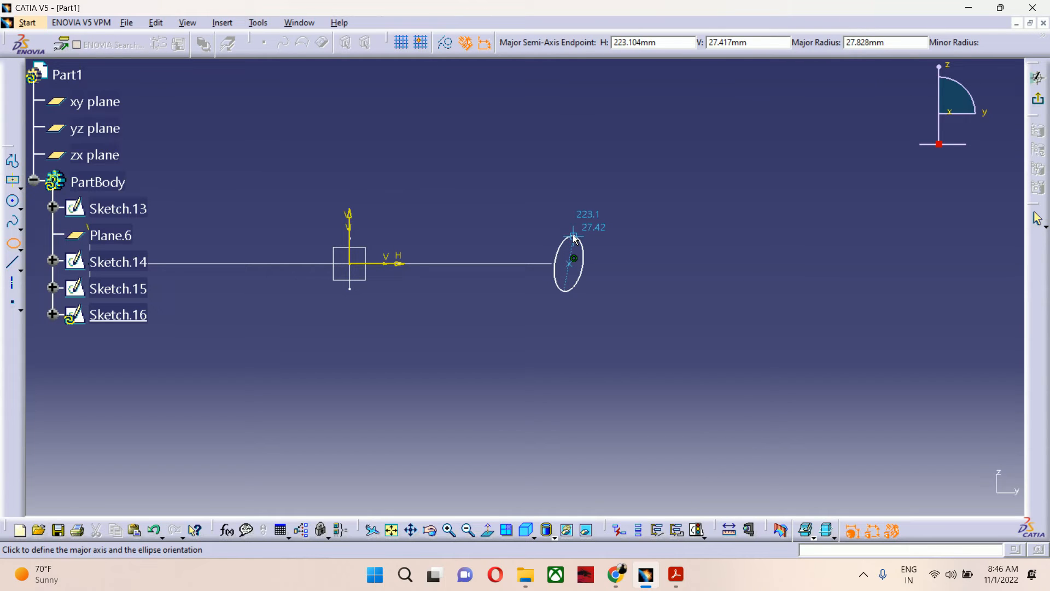
left_click(569, 234)
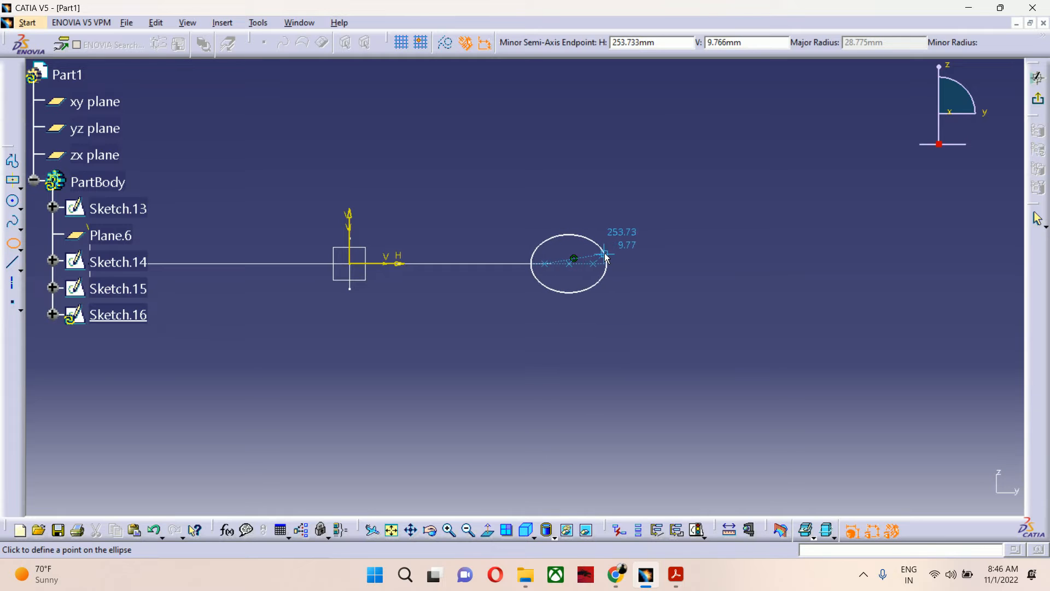
left_click(606, 261)
left_click(989, 221)
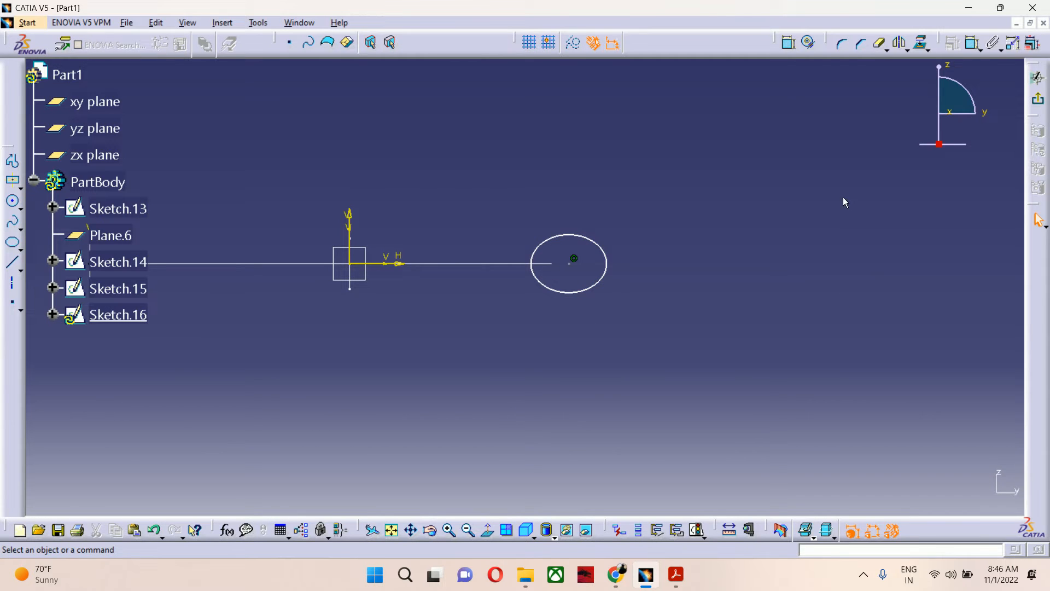
left_click(1037, 98)
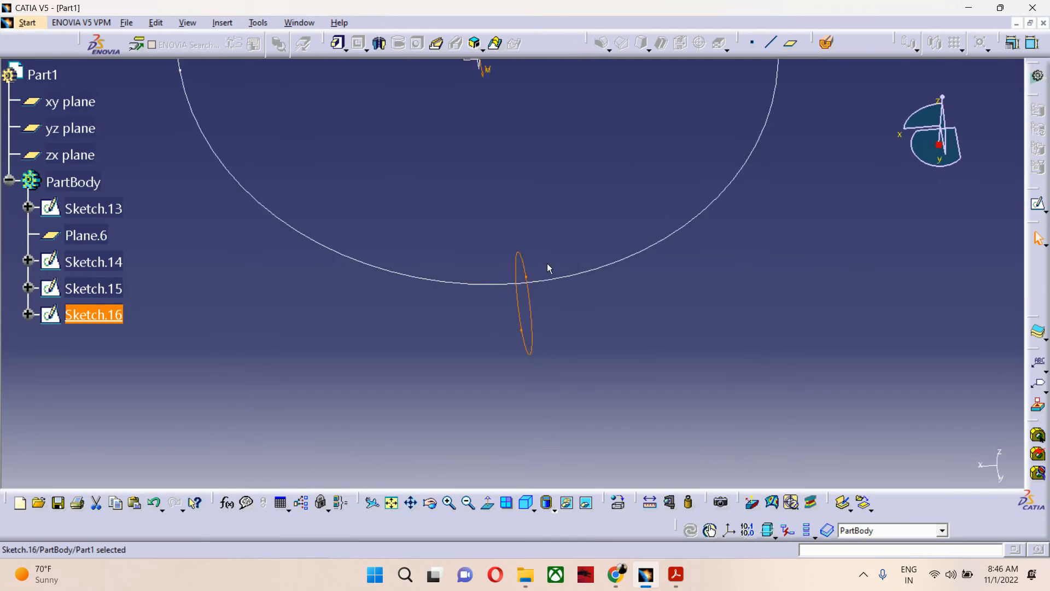
Step: Edit the arch curve's sketch, dimension the arc's radius and set it to 200 mm, and exit the sketch
double_click(660, 223)
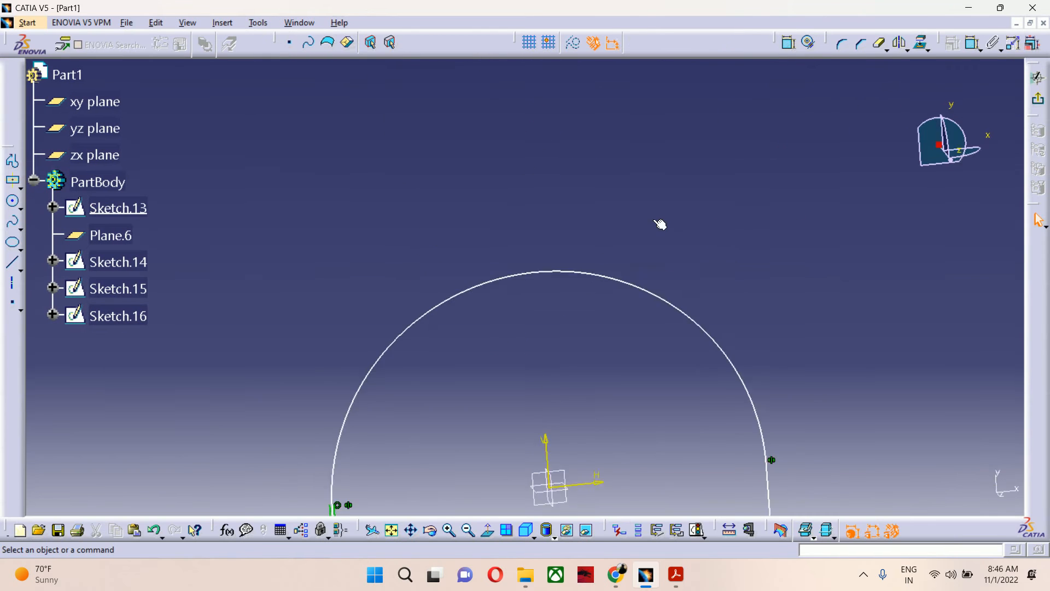
mouse_move(662, 208)
middle_mouse_down()
mouse_move(665, 165)
mouse_move(703, 161)
middle_mouse_up()
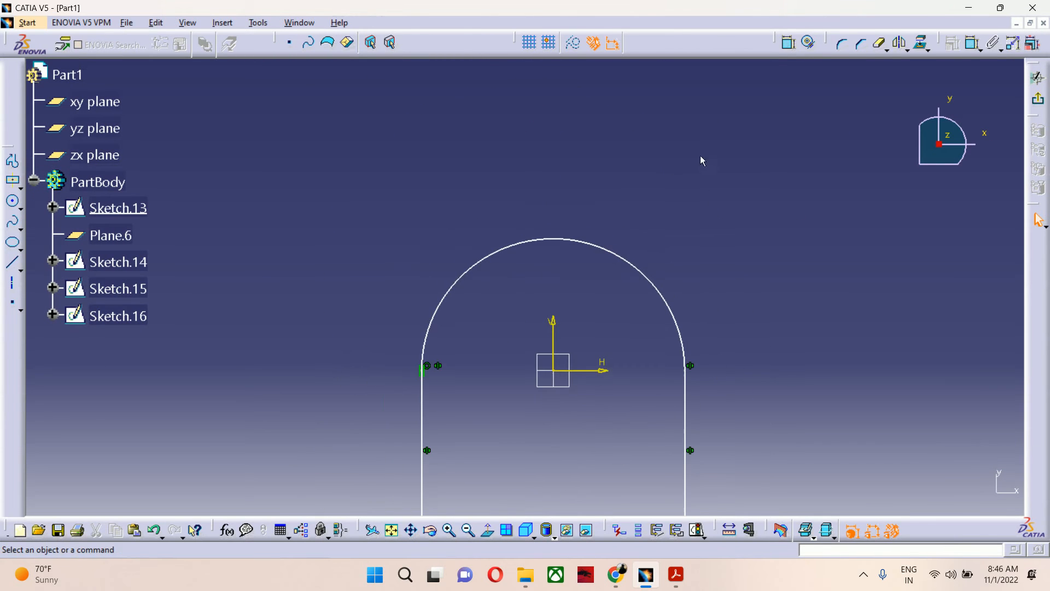
left_click(788, 44)
left_click(567, 239)
left_click(389, 223)
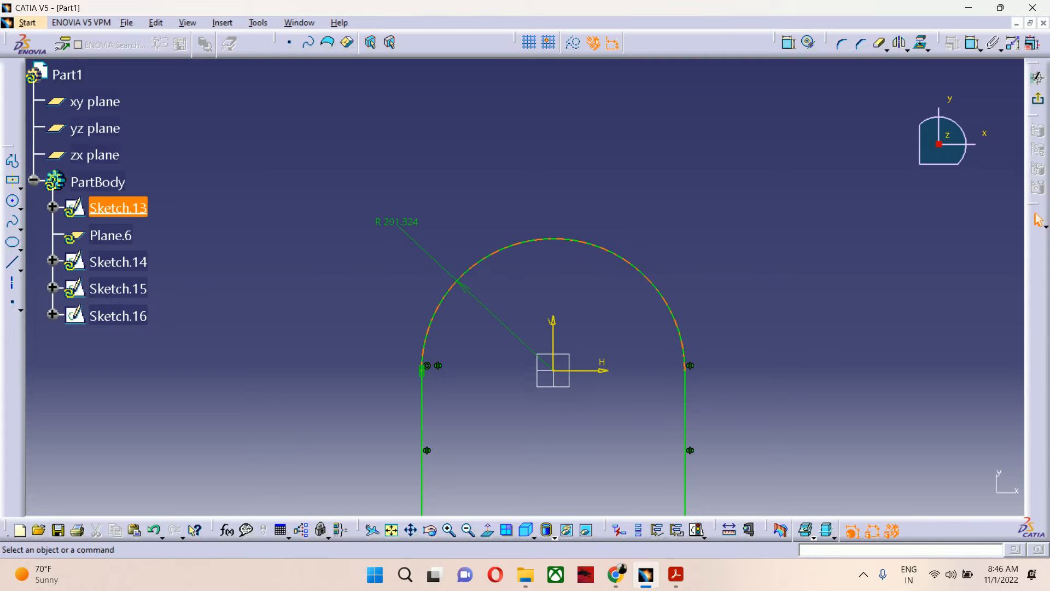
double_click(396, 224)
key("Return")
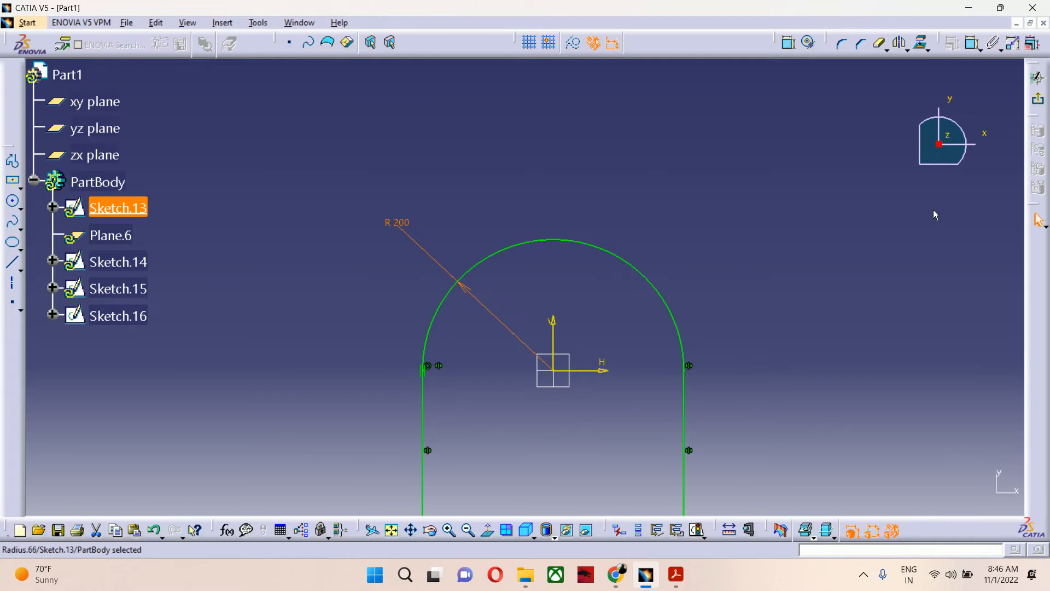
left_click(1037, 99)
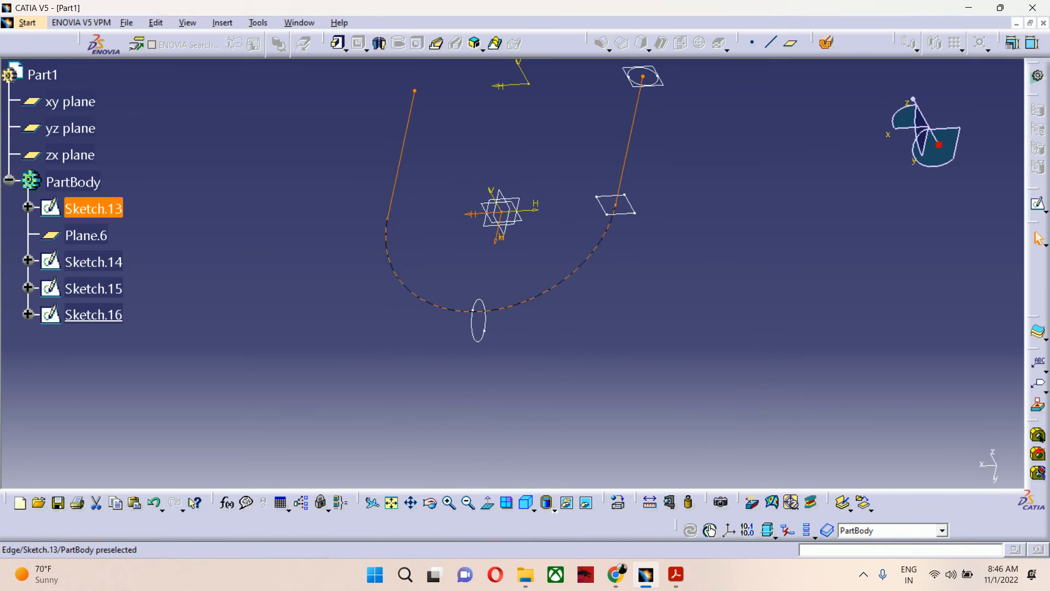
Step: Edit the ellipse's sketch, dimension its centre from the vertical axis and set the distance to 200 mm, and exit the sketch
left_click(477, 337)
left_click(474, 342)
double_click(480, 343)
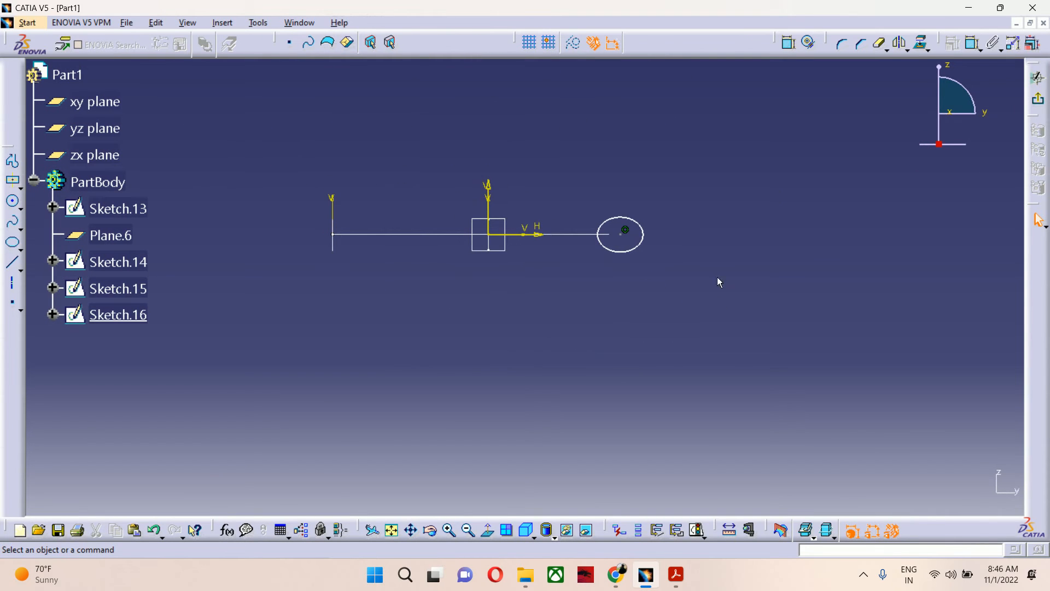
left_click(788, 42)
left_click(620, 234)
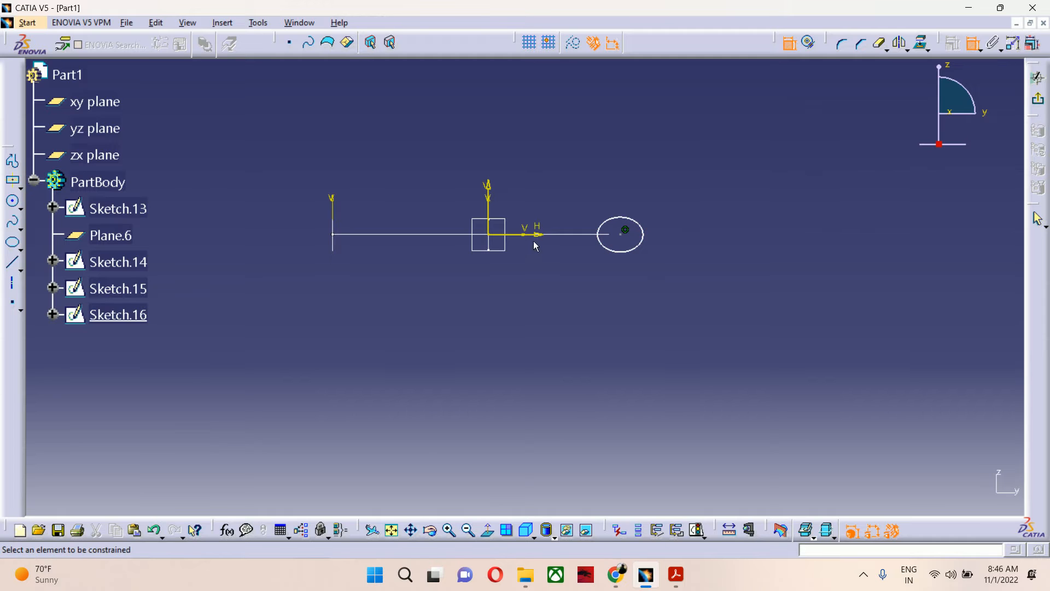
left_click(494, 192)
left_click(560, 141)
double_click(560, 141)
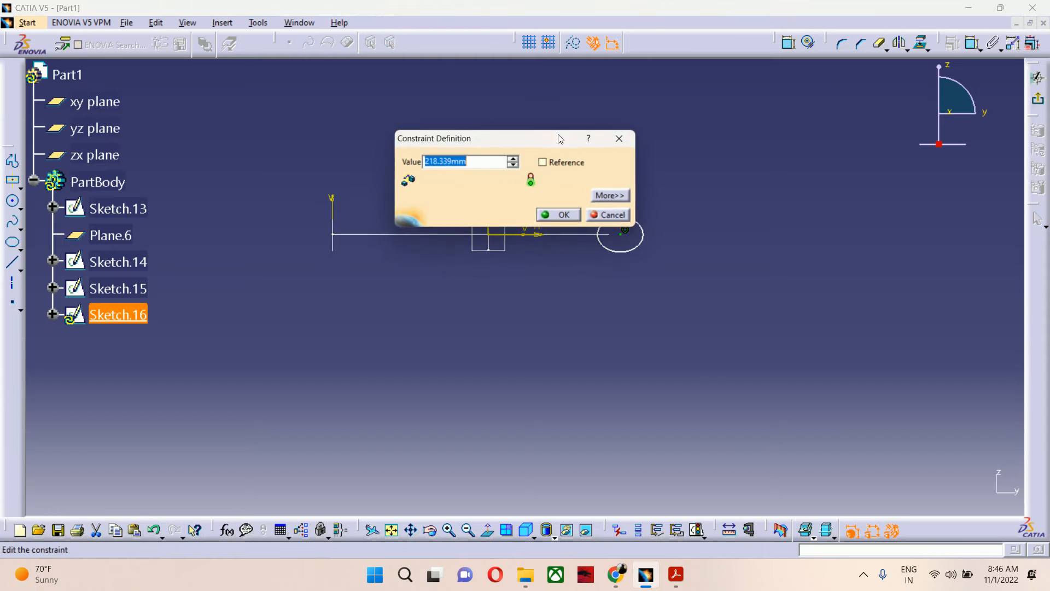
type("200")
key("Return")
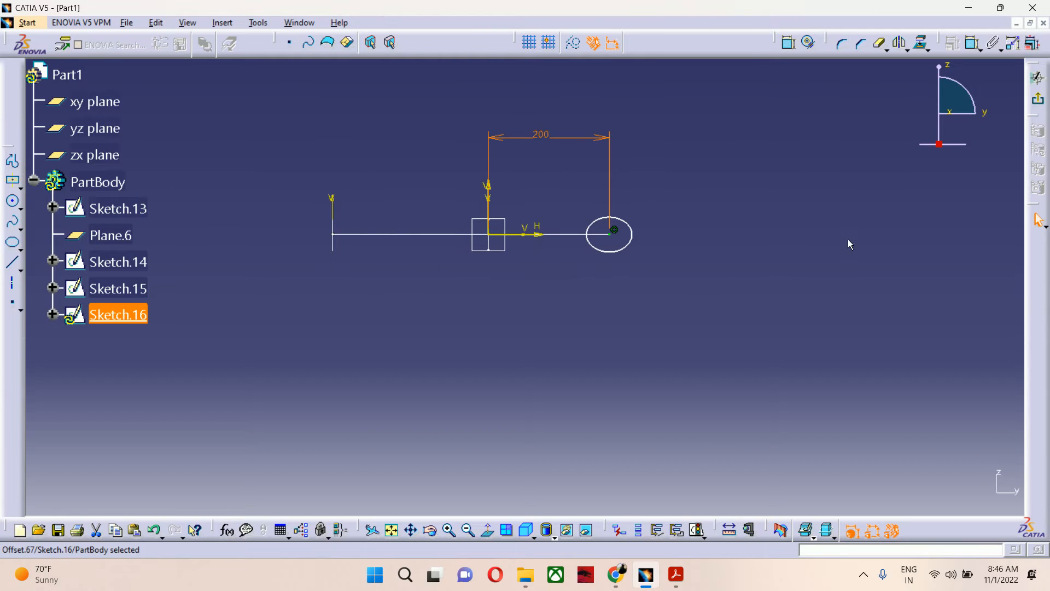
left_click(1039, 102)
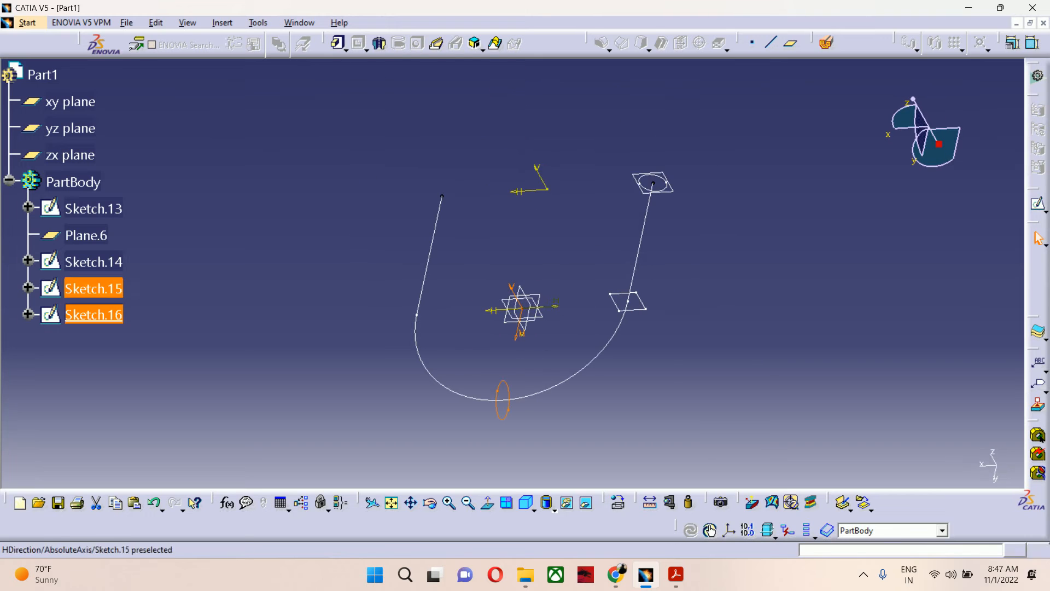
Step: On the zx plane, start sketching a spline section around the arch's opposite leg, placing its first two points about 20 mm from the leg
left_click(504, 302)
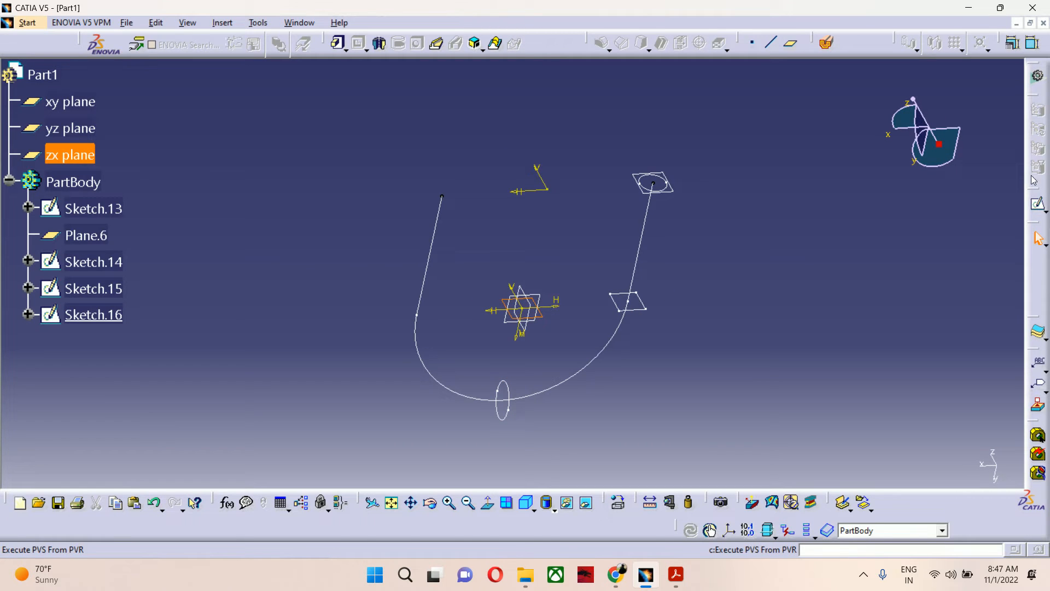
left_click(1039, 204)
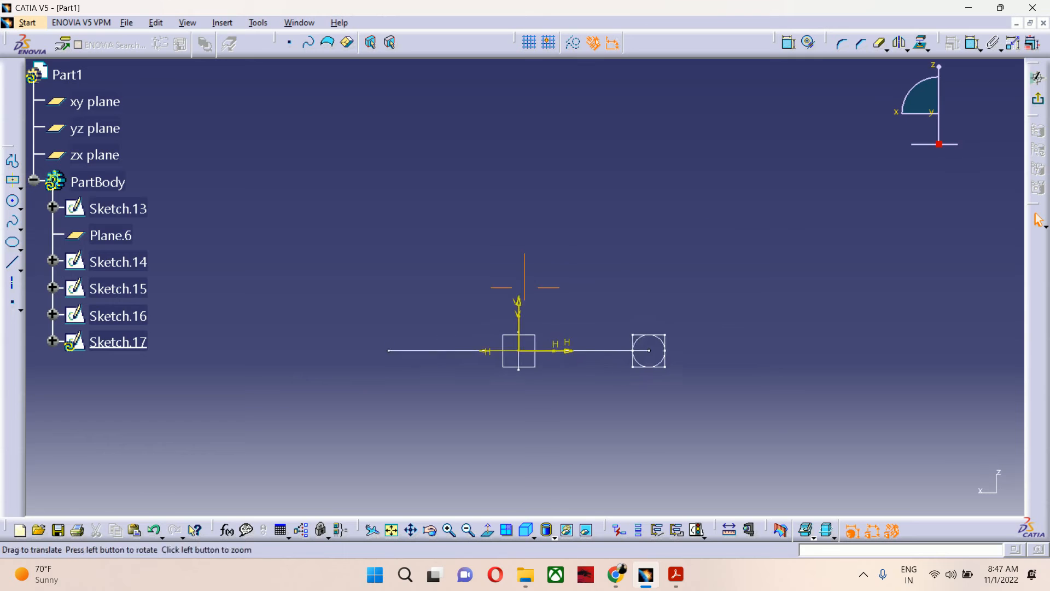
left_click(13, 222)
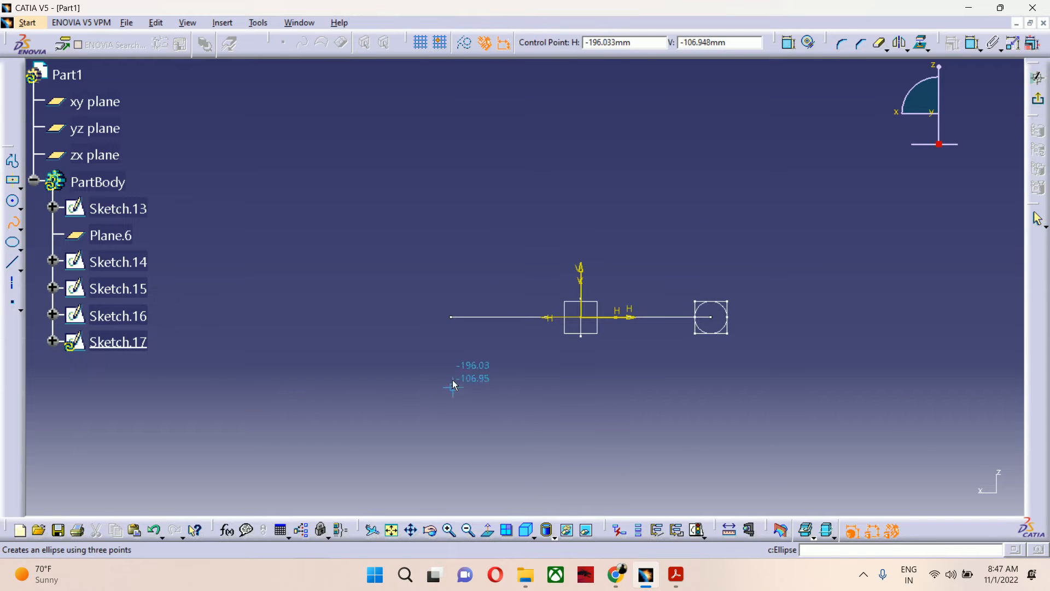
mouse_move(444, 343)
middle_mouse_down()
mouse_move(455, 355)
mouse_move(444, 292)
mouse_move(471, 250)
middle_mouse_up()
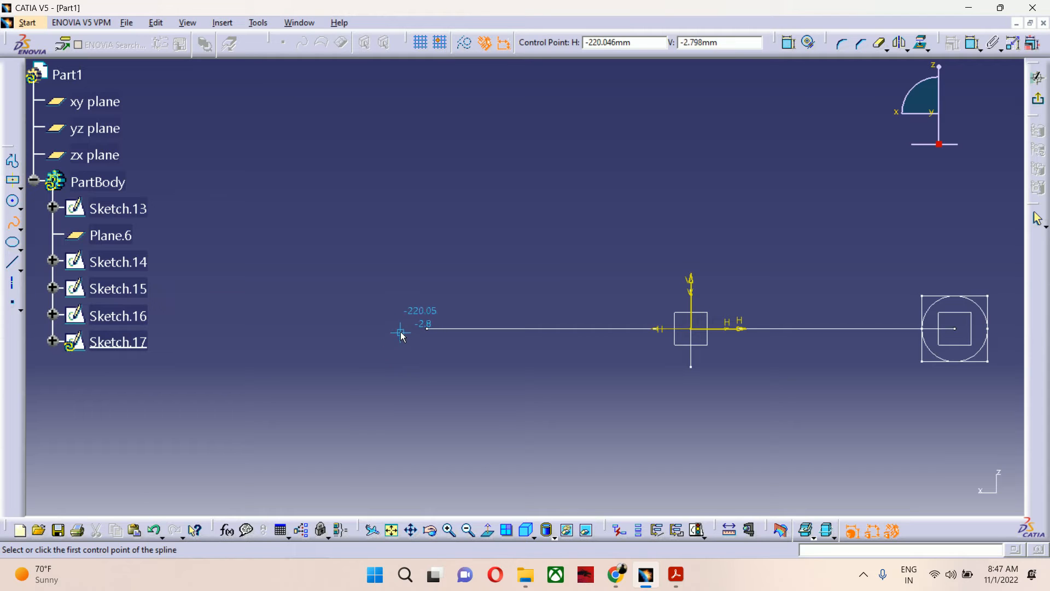
left_click(400, 328)
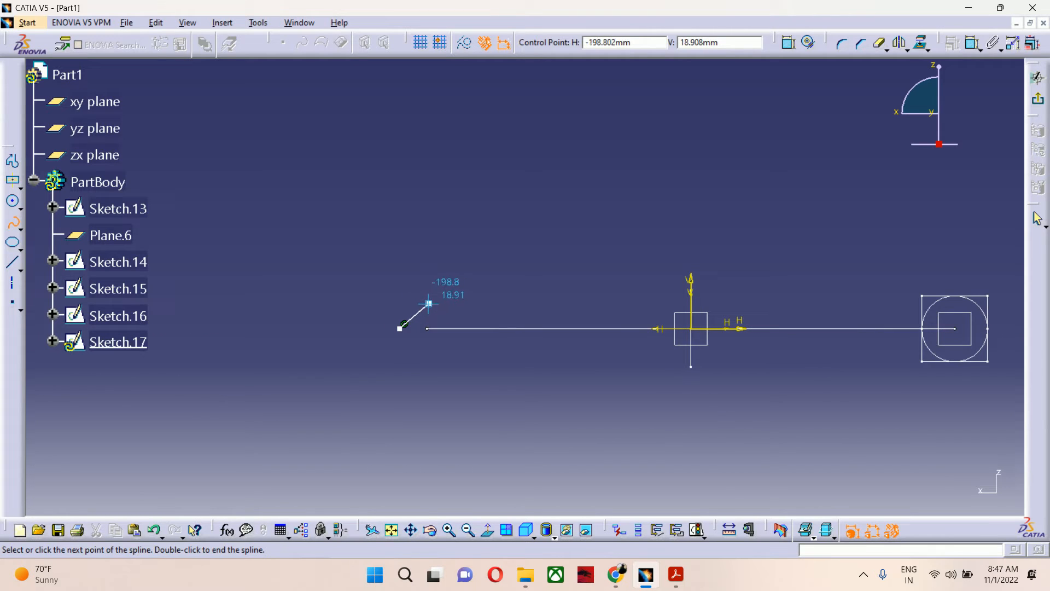
left_click(427, 306)
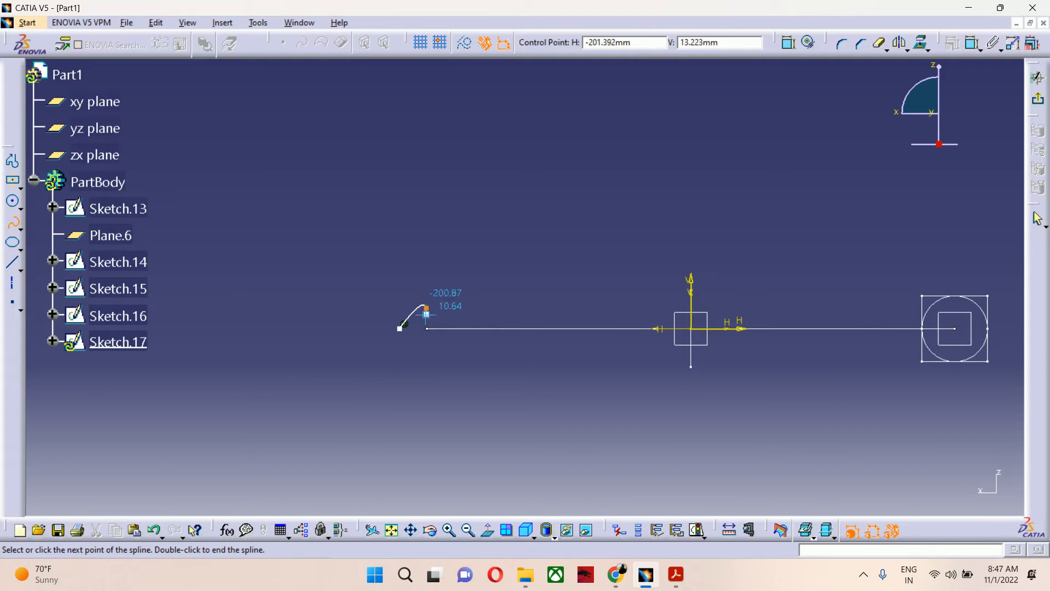
Step: Add the remaining two points of the spline around the path's end, close it into a loop and exit the sketch
left_click(461, 328)
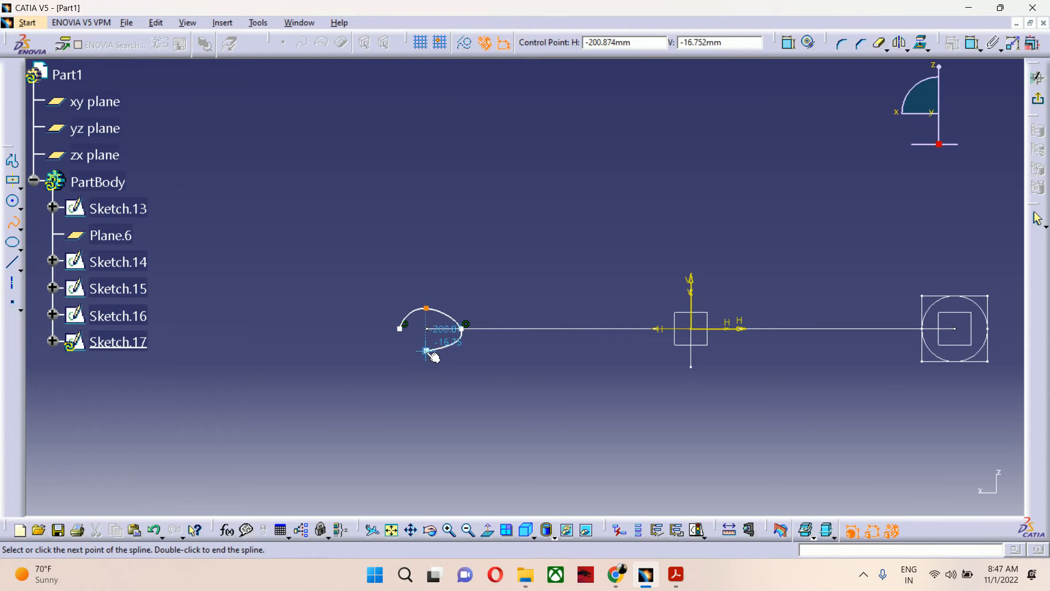
left_click(426, 351)
right_click(414, 351)
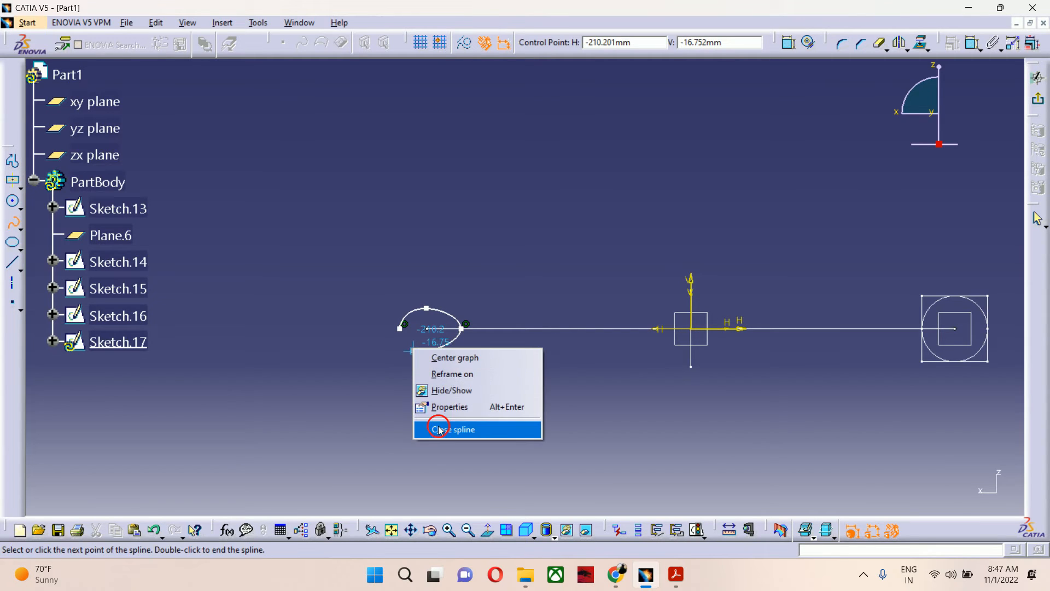
left_click(437, 428)
left_click(1037, 78)
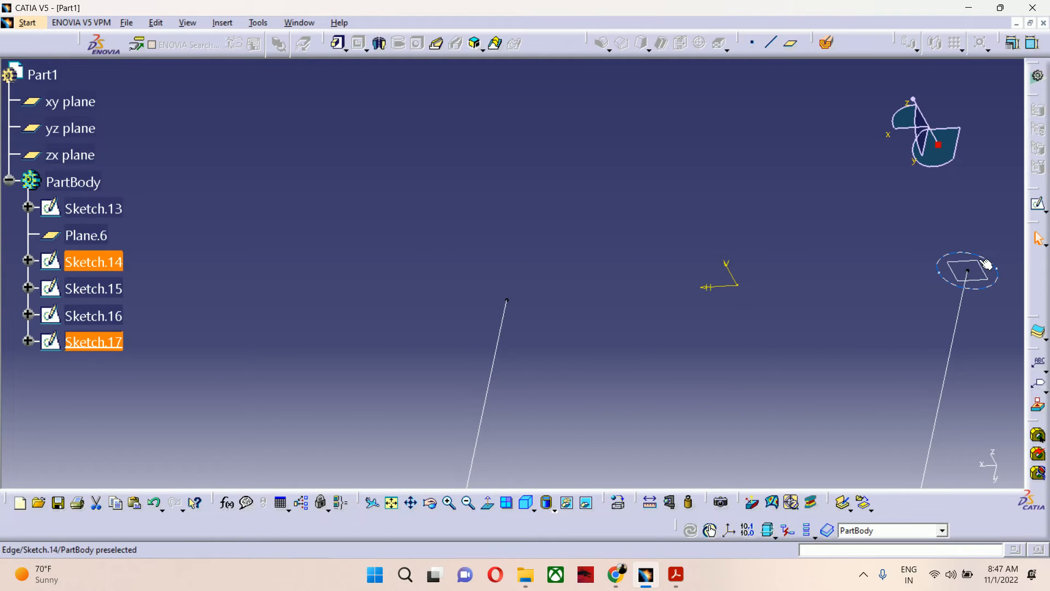
Step: Start a sketch on Plane.6 and draw a hexagon about 73 mm across flats near the path's free upper end
left_click(982, 272)
left_click(1037, 205)
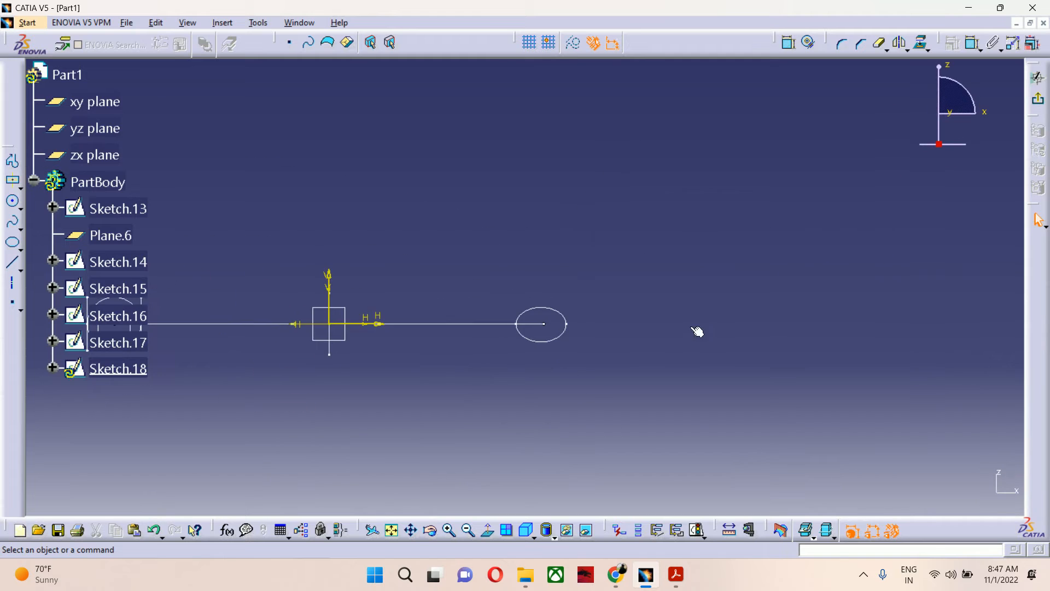
left_click(21, 191)
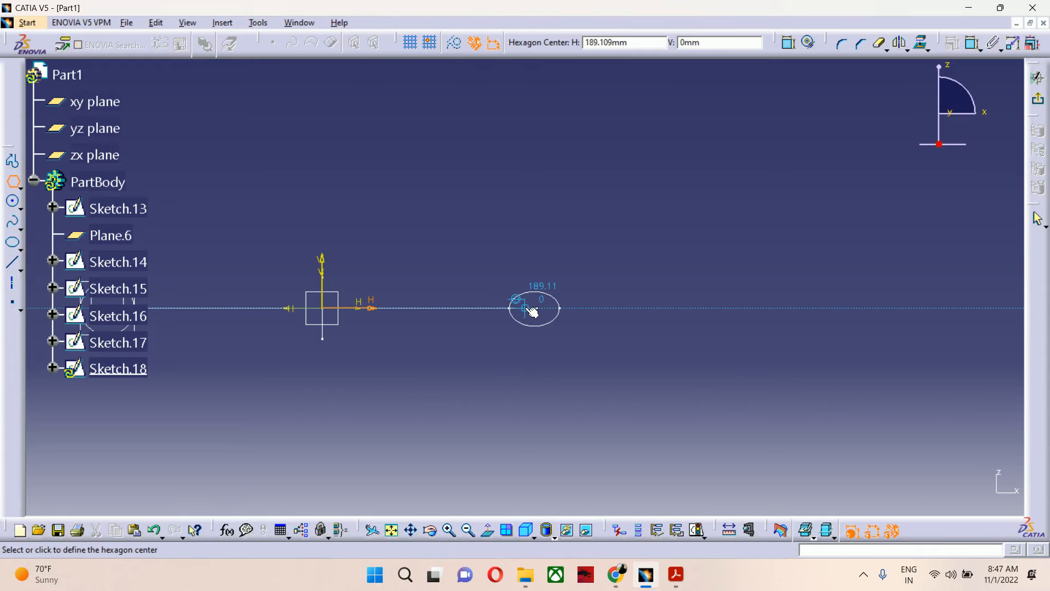
left_click(544, 309)
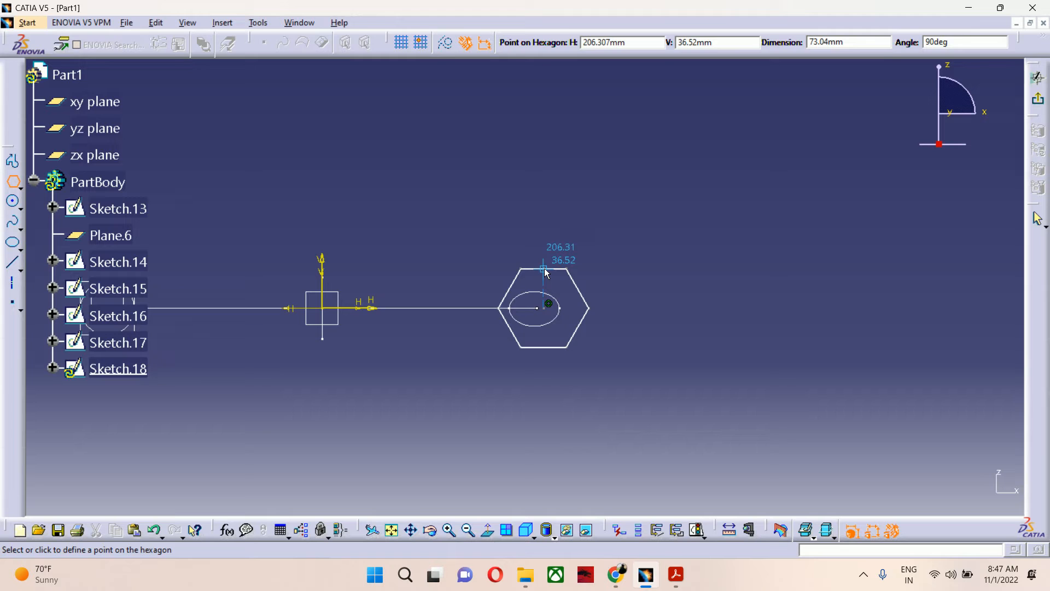
left_click(544, 269)
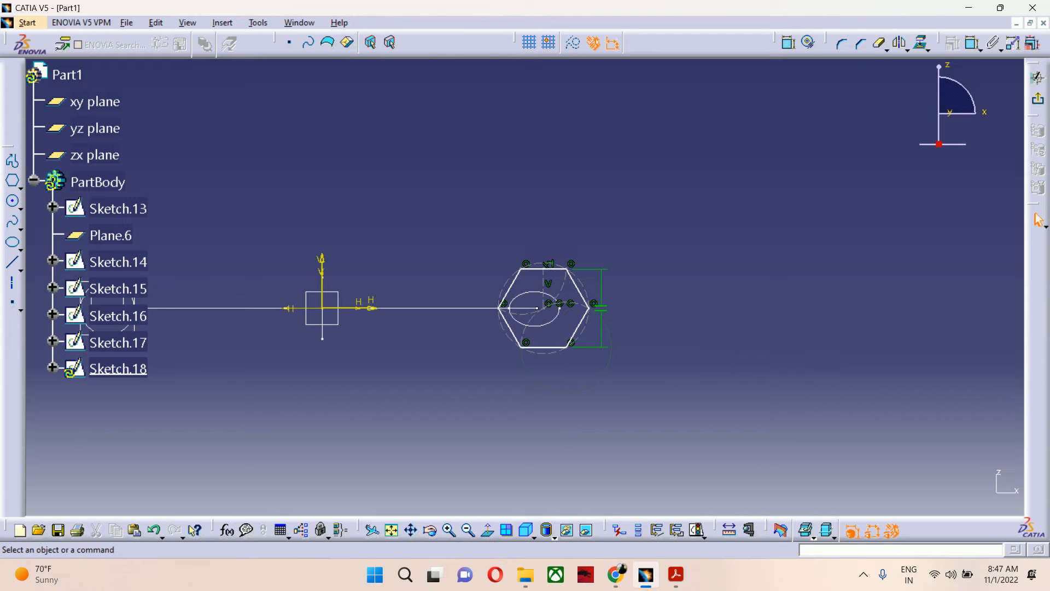
Step: Constrain the hexagon's centre to be coincident with the path's end point and exit the sketch
left_click(787, 43)
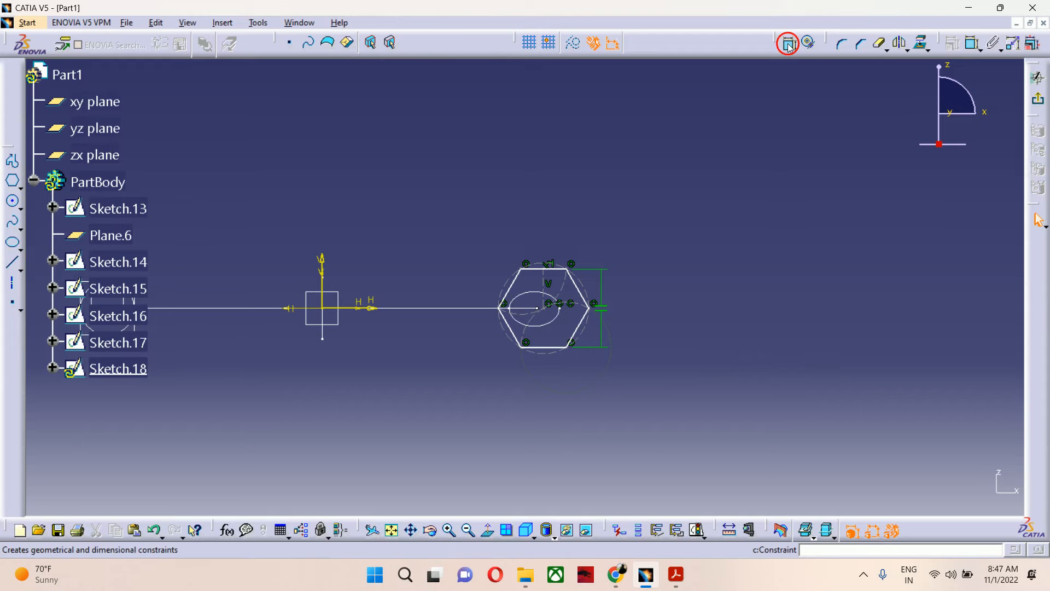
left_click(542, 316)
right_click(536, 174)
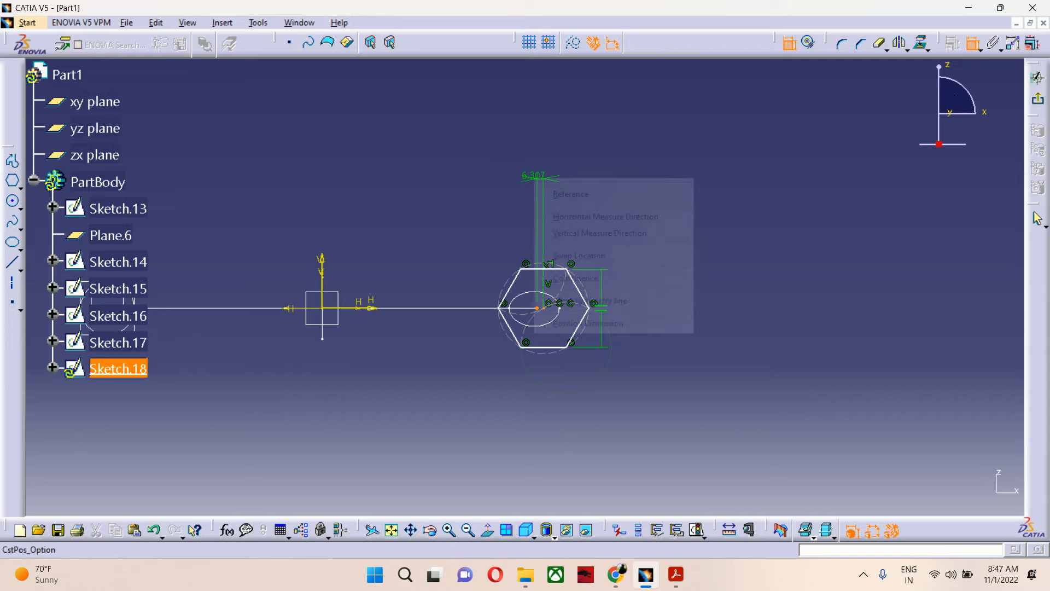
left_click(574, 278)
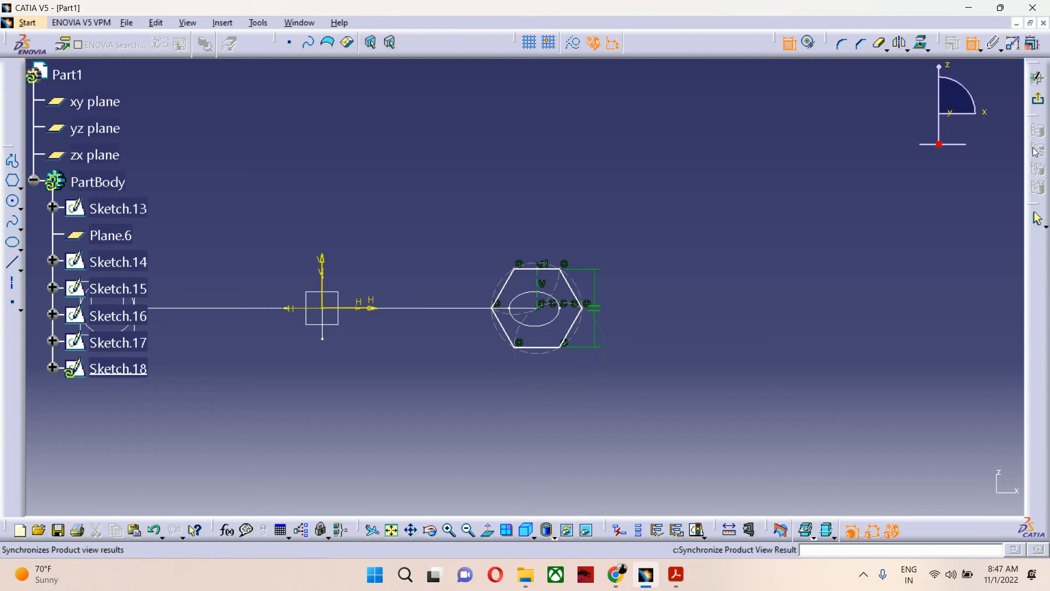
left_click(1038, 77)
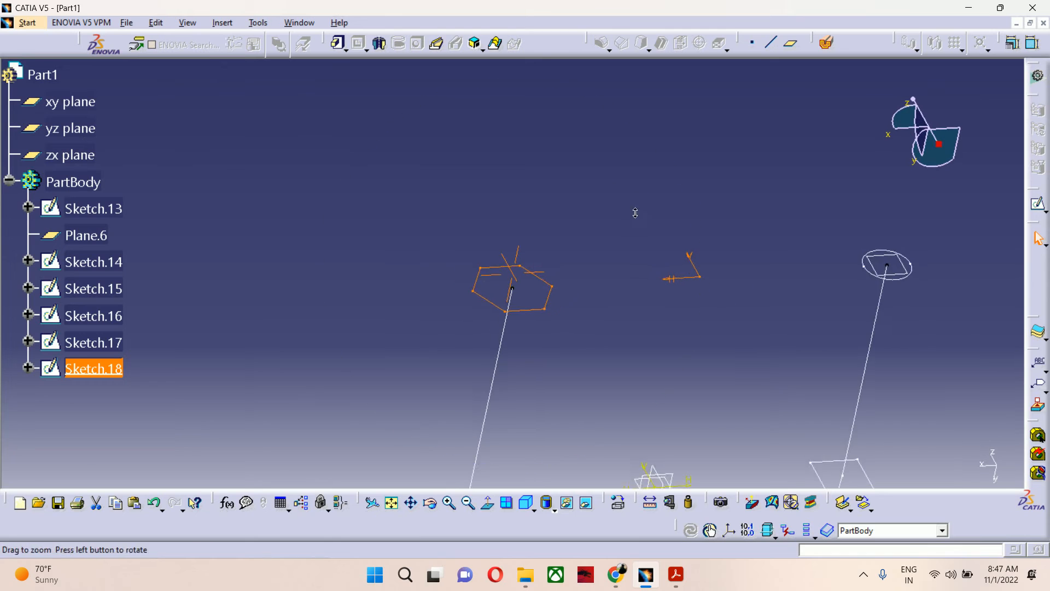
Step: Hide Plane.6
middle_click_drag(635, 213, 647, 288)
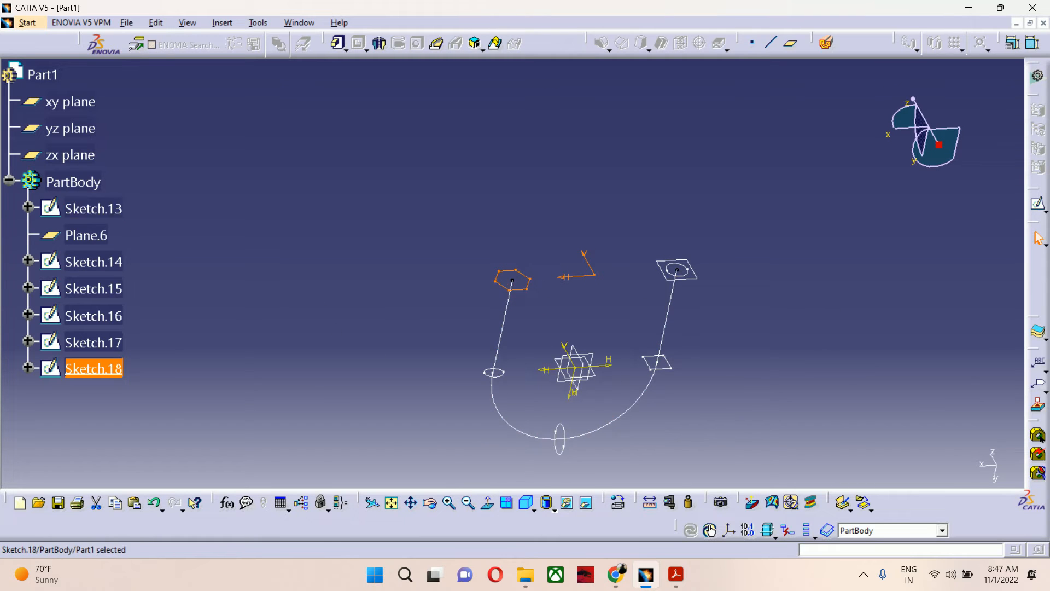
left_click(86, 235)
right_click(93, 236)
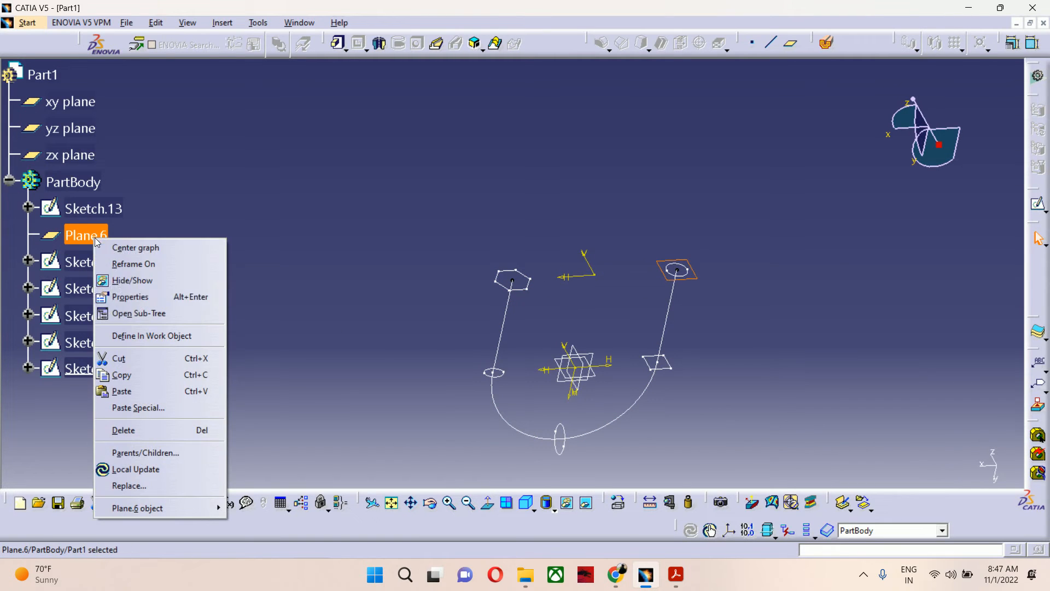
left_click(133, 280)
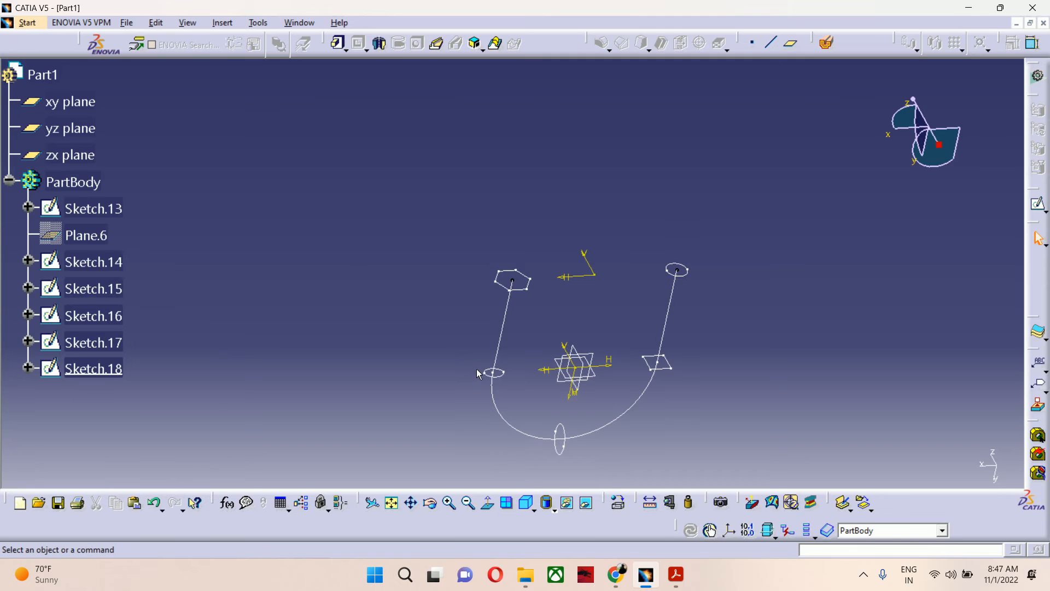
Step: Start a Multi-Sections Solid with the sections coupling set to Ratio
left_click(496, 44)
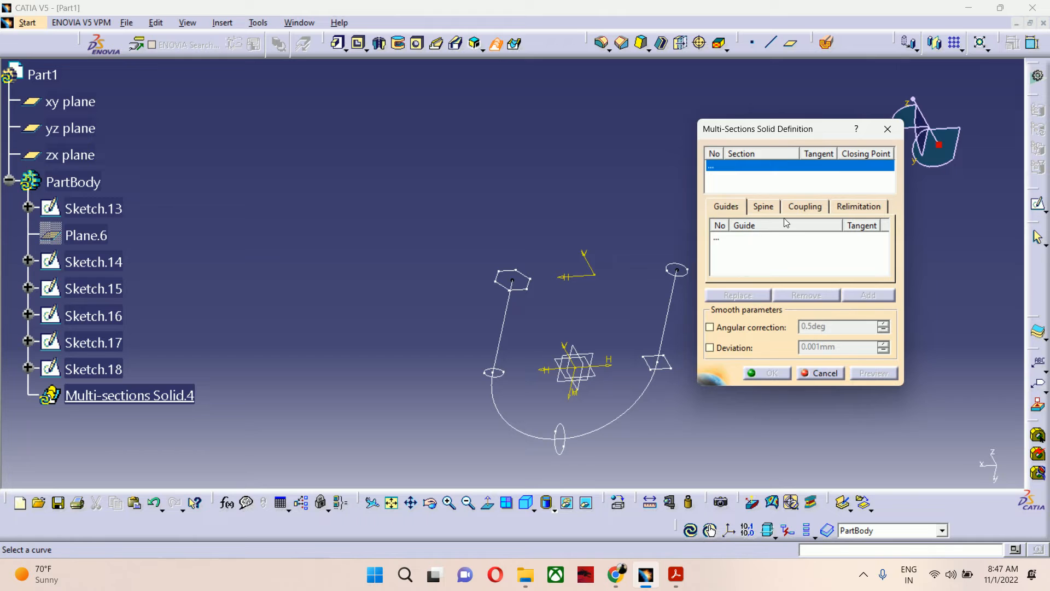
left_click(804, 207)
left_click(845, 226)
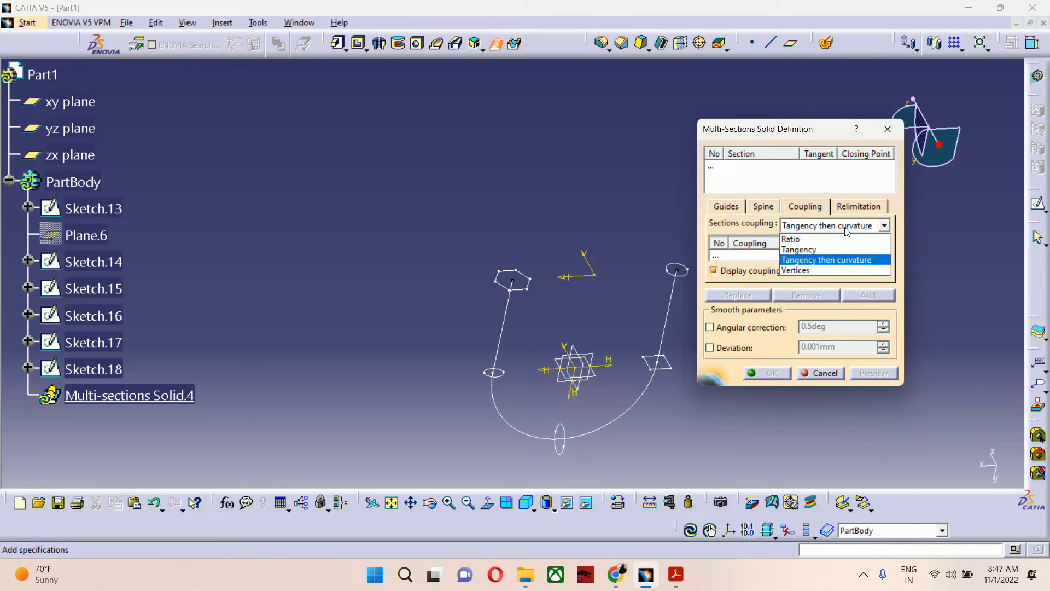
left_click(801, 240)
left_click(720, 178)
left_click(714, 167)
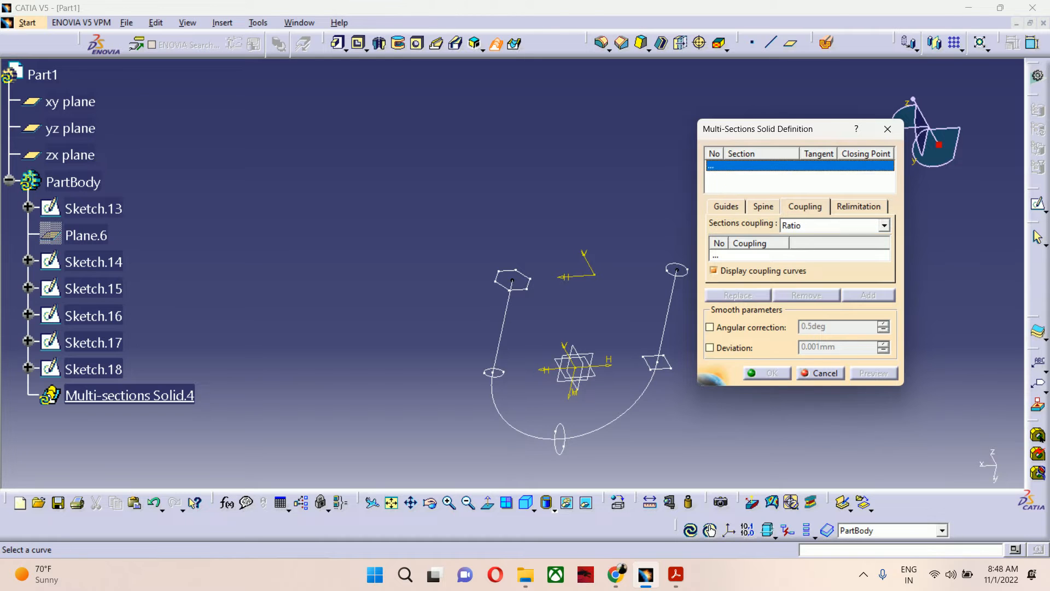
Step: Add Sketch.14, Sketch.15, Sketch.16, Sketch.17 and Sketch.18 as the solid's sections, in order along the path
middle_click_drag(681, 269, 580, 224)
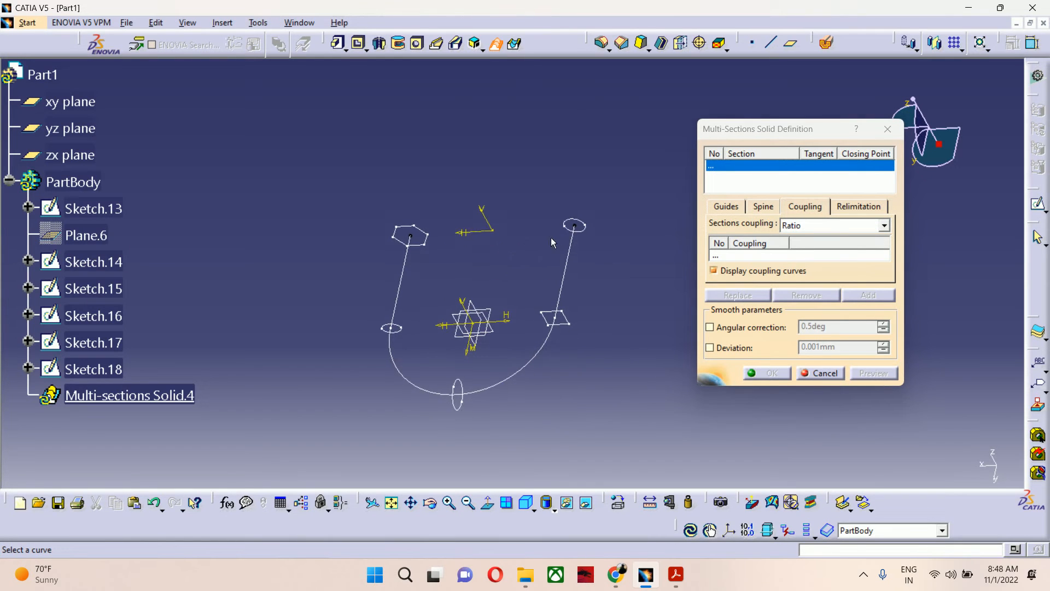
left_click(590, 227)
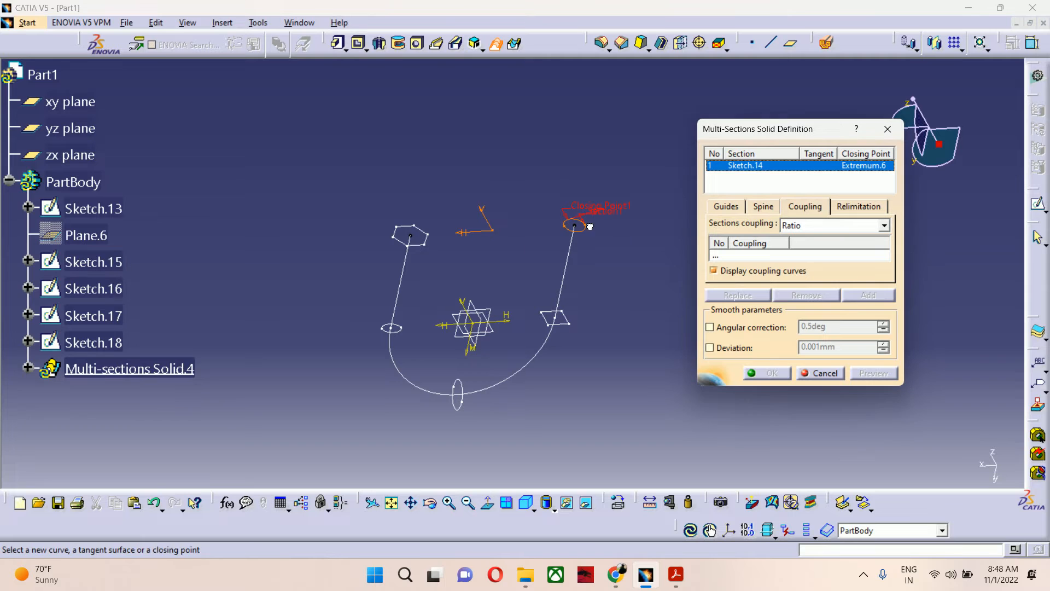
left_click(569, 321)
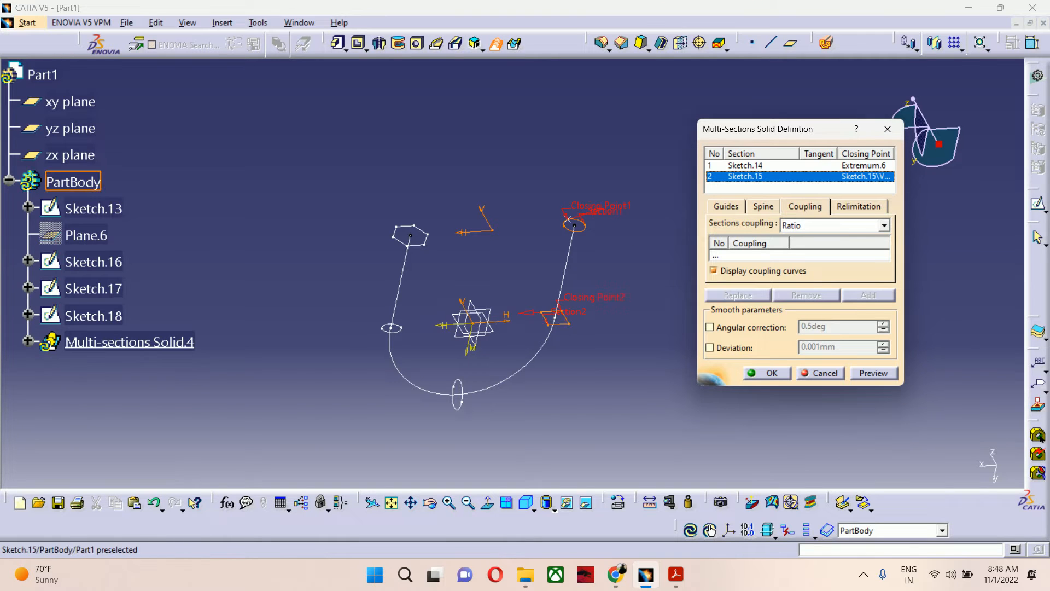
left_click(462, 412)
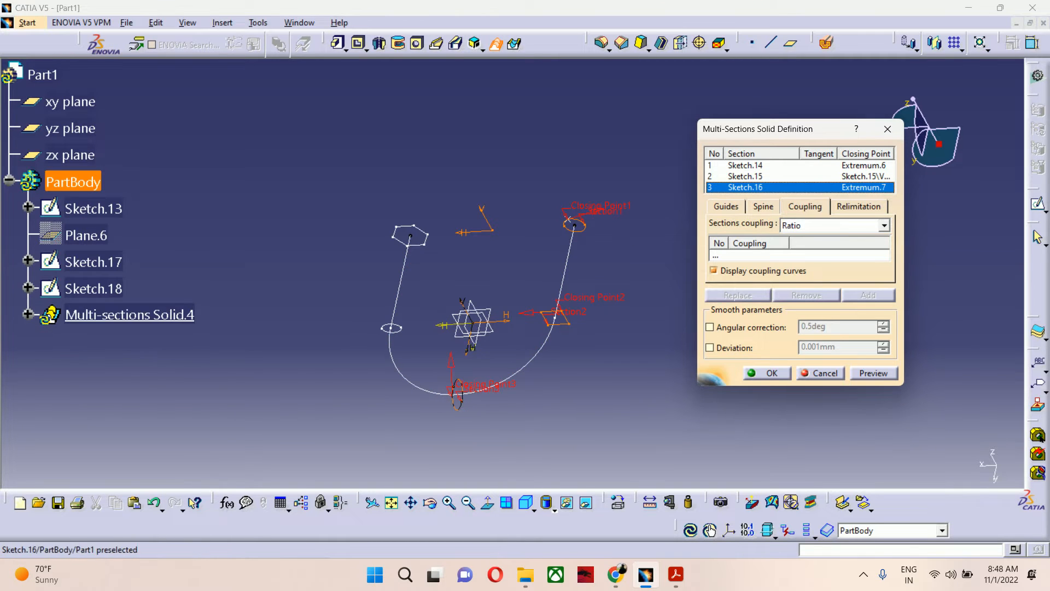
left_click(390, 329)
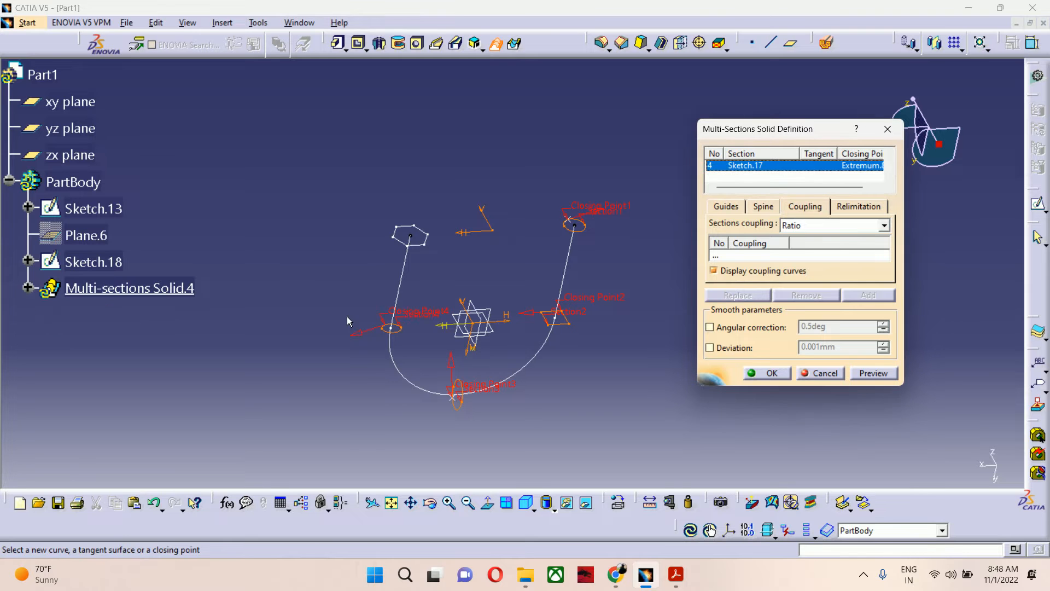
left_click(389, 239)
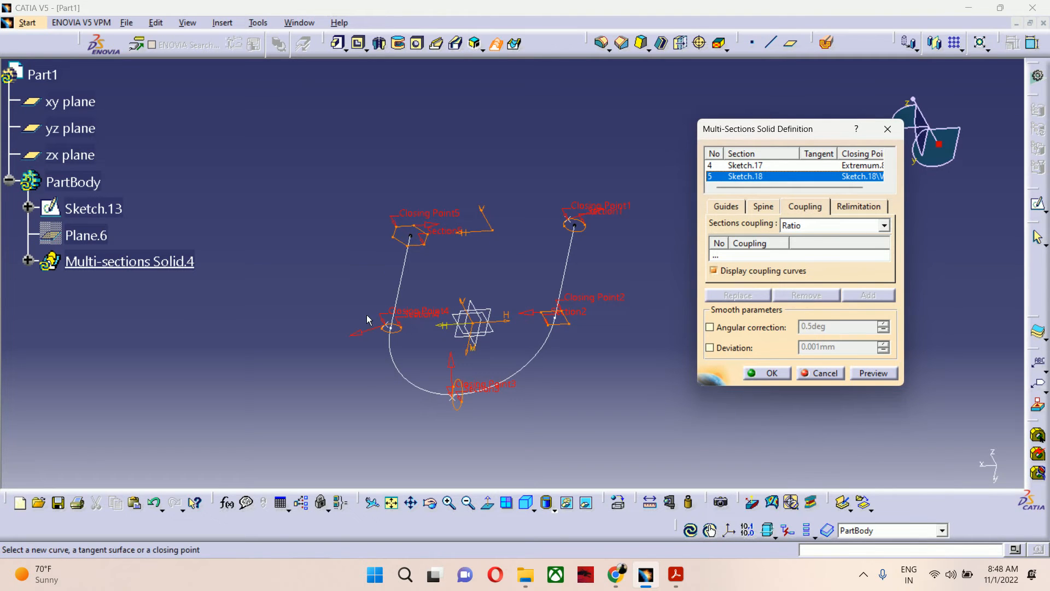
Step: Reverse the closing directions of the square Section2, Section3 and the hexagonal Section5, and preview the solid
mouse_move(422, 298)
middle_mouse_down()
mouse_move(432, 296)
mouse_move(440, 246)
mouse_move(421, 236)
middle_mouse_up()
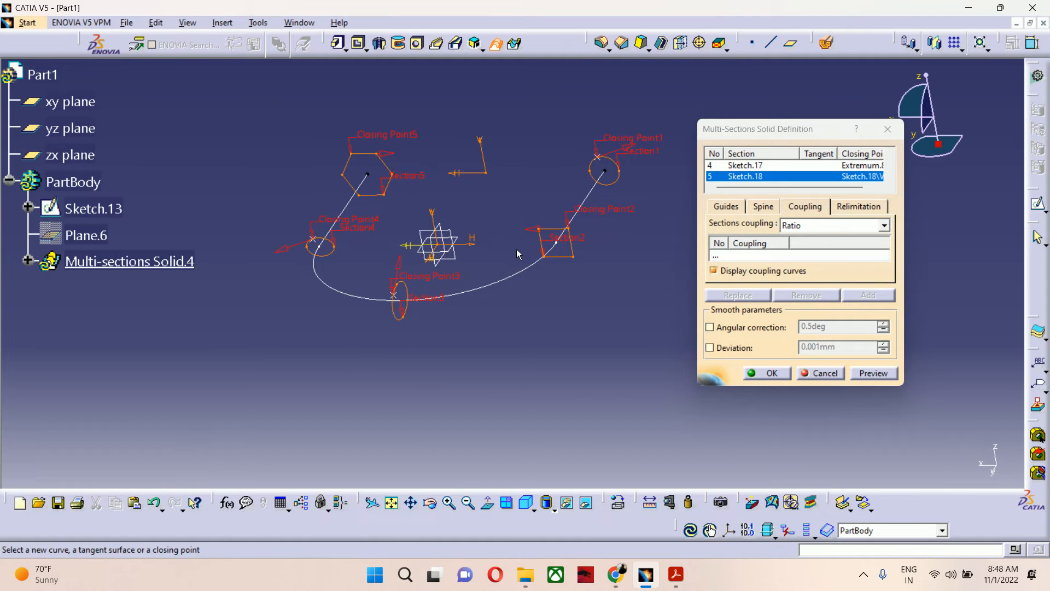
middle_click_drag(517, 251, 465, 252)
middle_click_drag(558, 170, 591, 99)
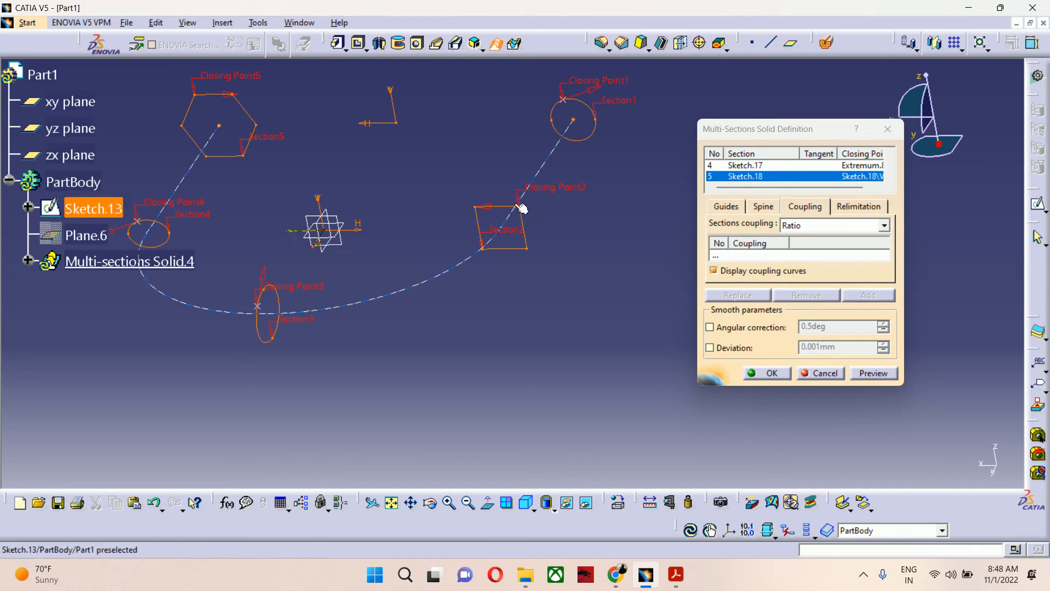
left_click(488, 209)
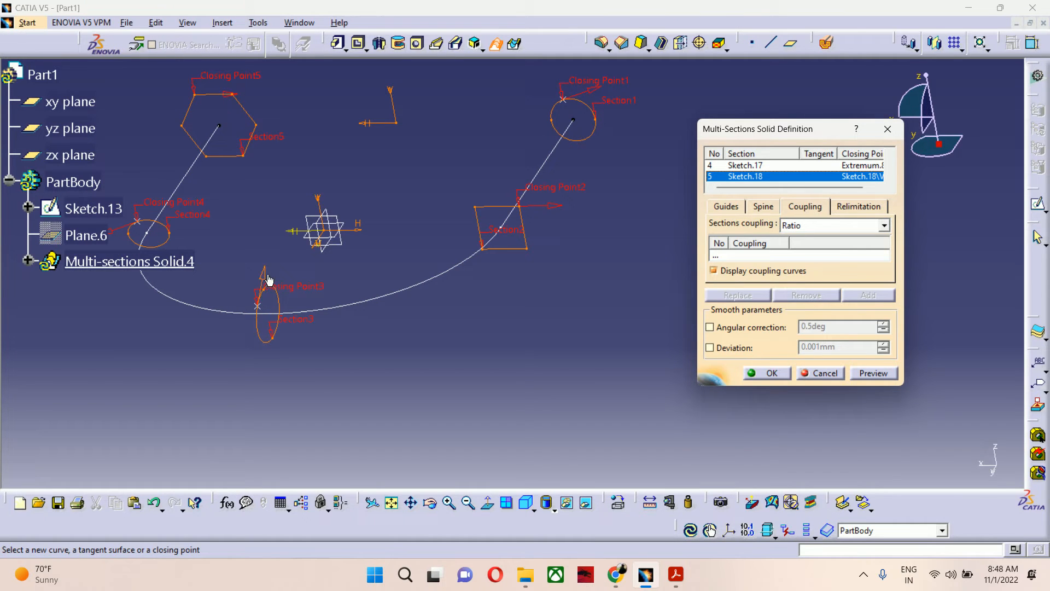
middle_click_drag(265, 271, 403, 366)
left_click(368, 190)
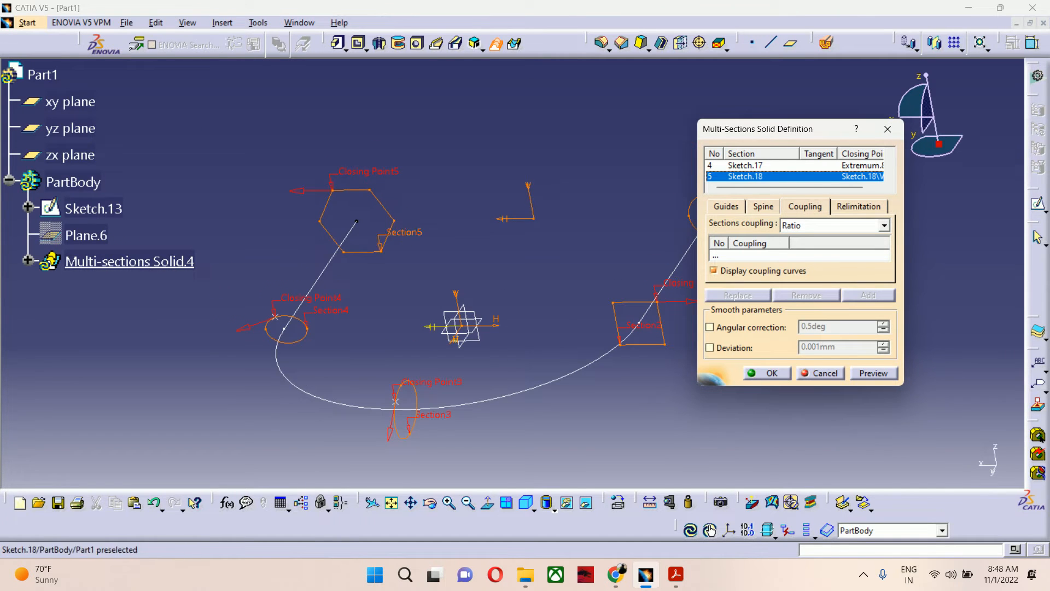
mouse_move(428, 267)
middle_mouse_down()
mouse_move(425, 243)
mouse_move(427, 274)
middle_mouse_up()
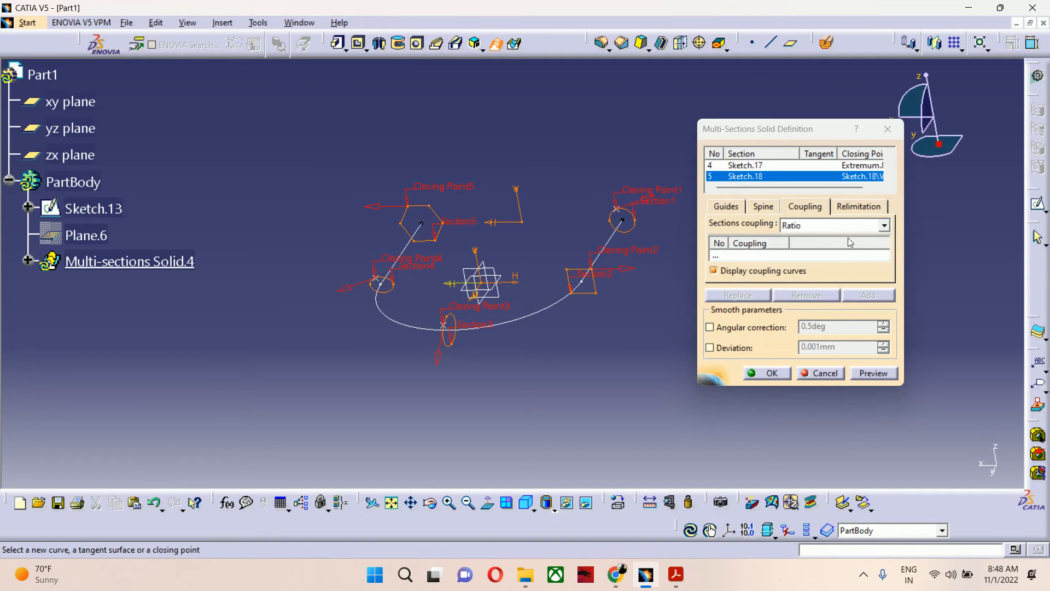
left_click(874, 375)
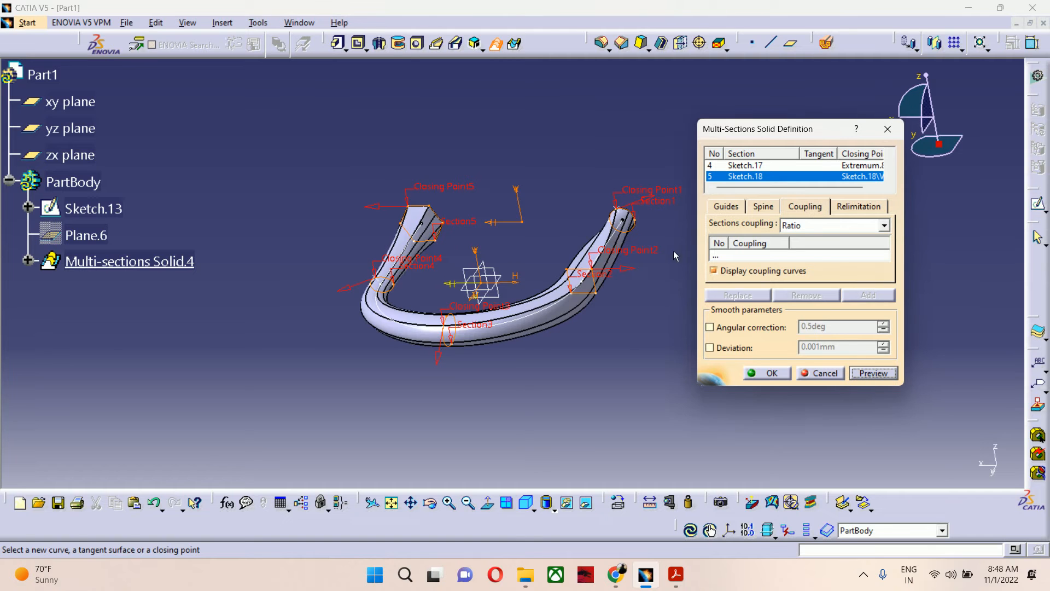
middle_click_drag(674, 250, 588, 326)
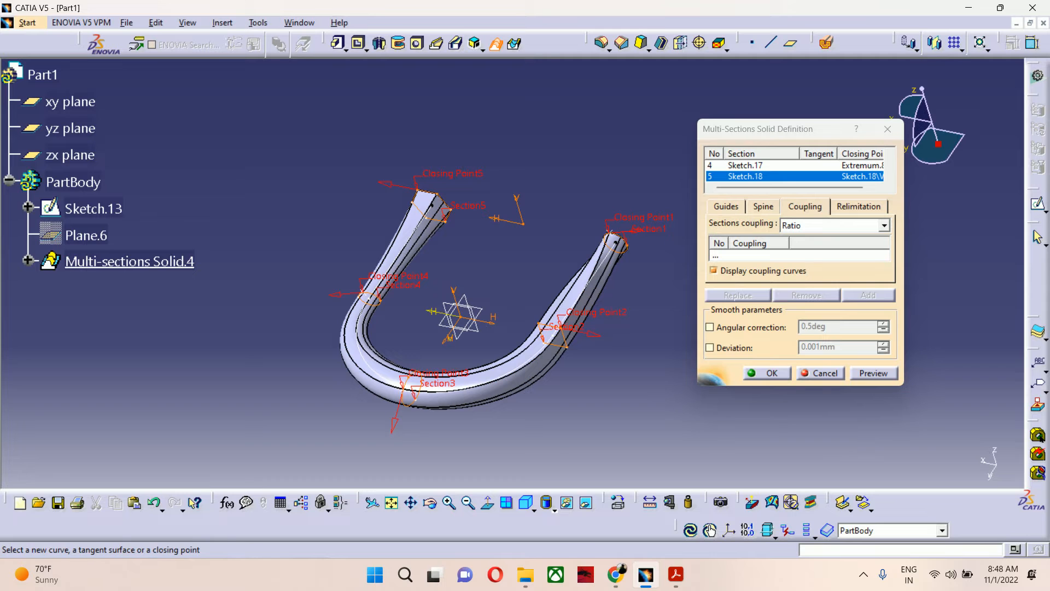
Step: Set Sketch.13 as the spine of the multi-sections solid and preview the result
left_click(762, 207)
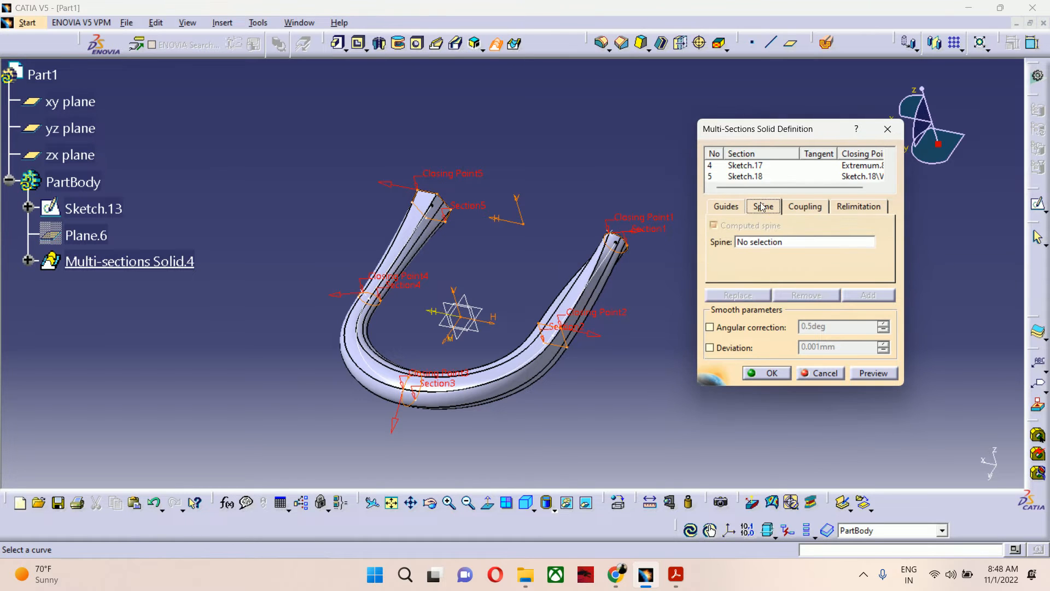
left_click(760, 242)
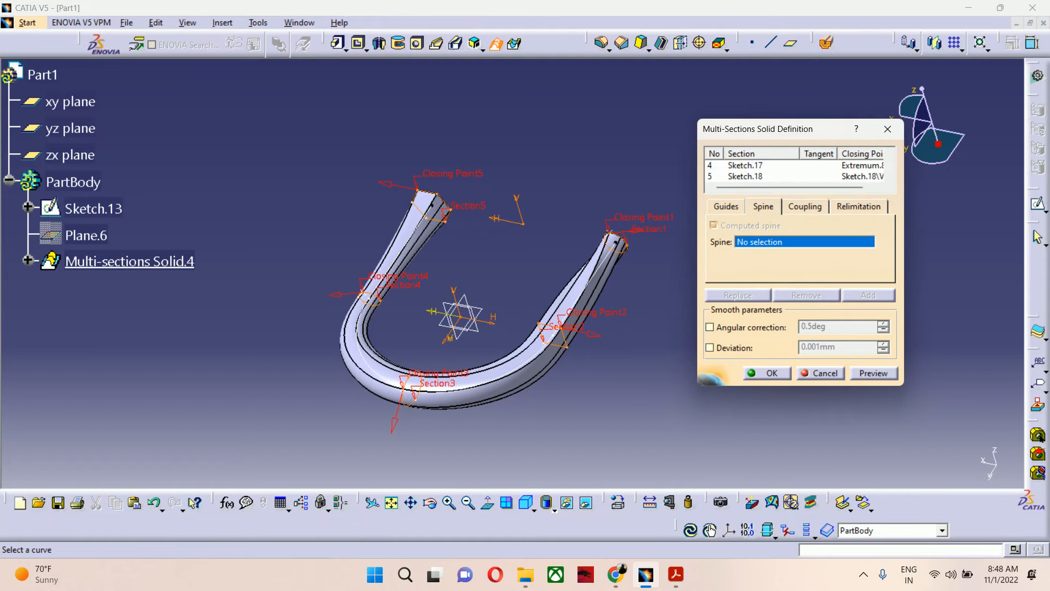
left_click(610, 271)
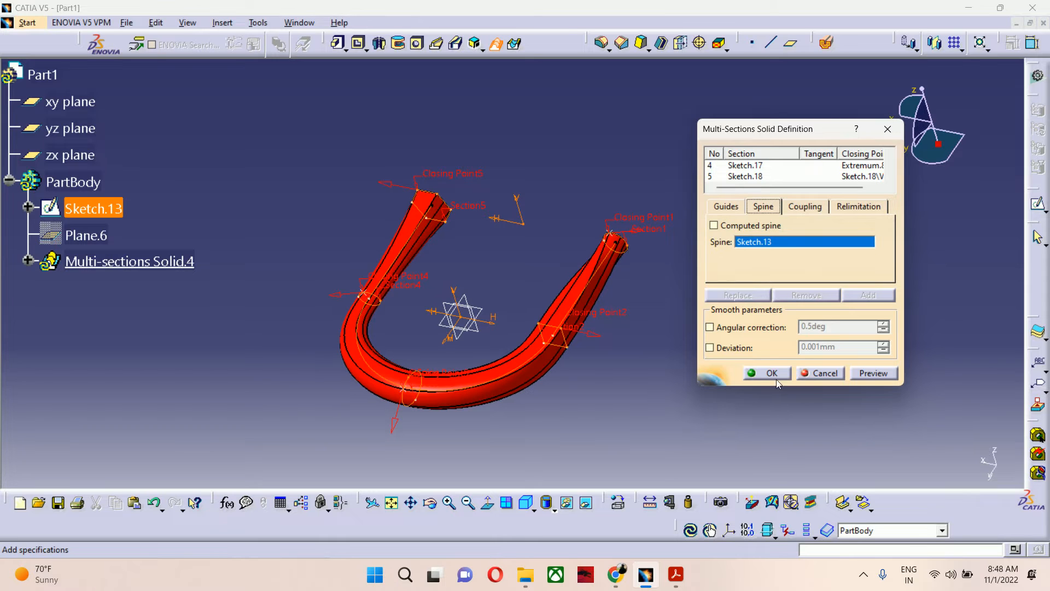
left_click(871, 374)
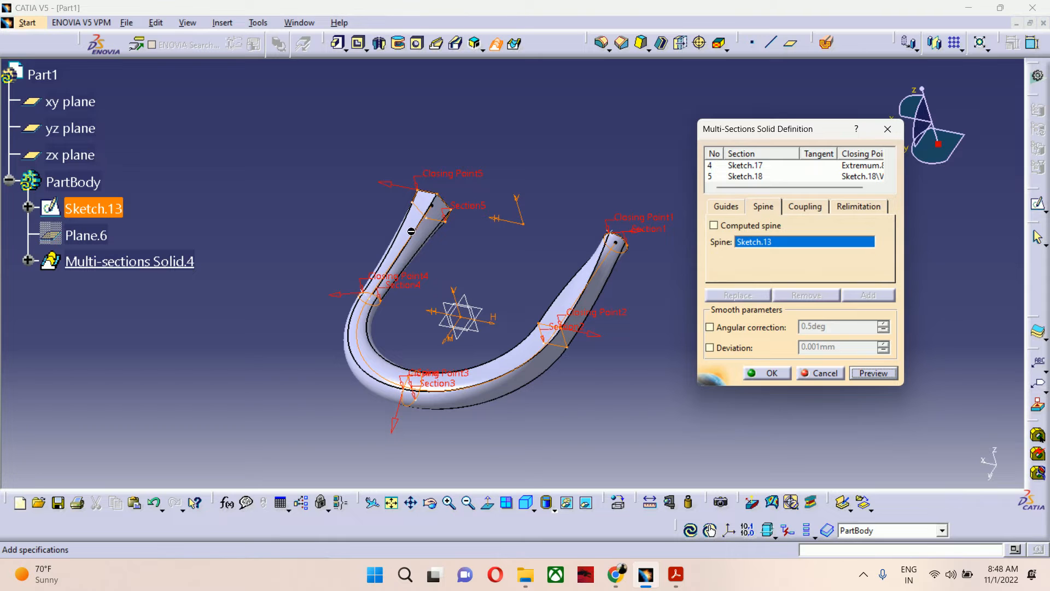
middle_click_drag(419, 366, 345, 159)
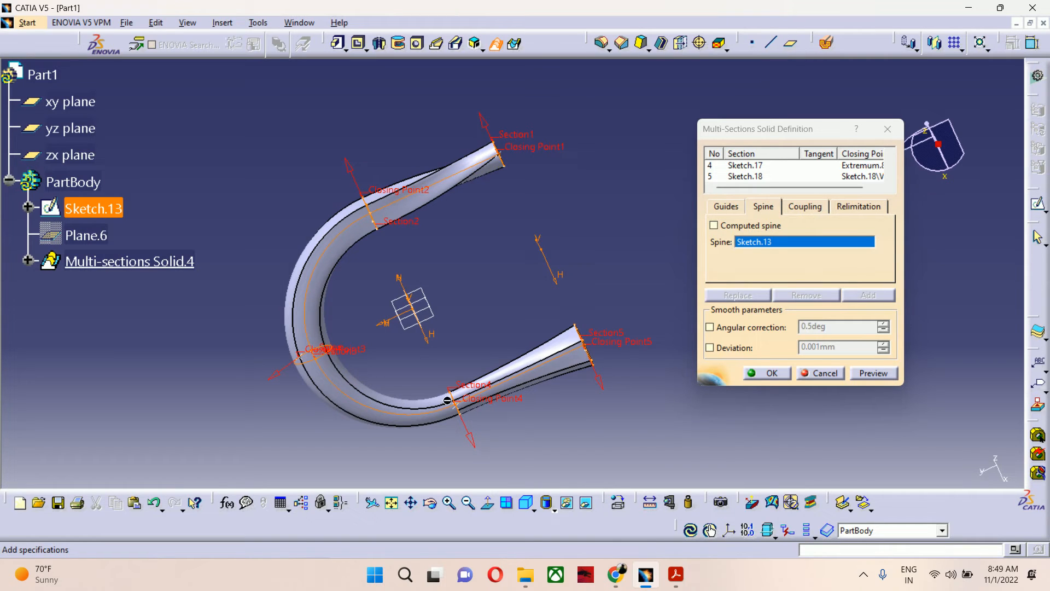
Step: Cancel the five-section solid and start a new Multi-Sections Solid with Sketch.18 and Sketch.14 as its sections
left_click(829, 377)
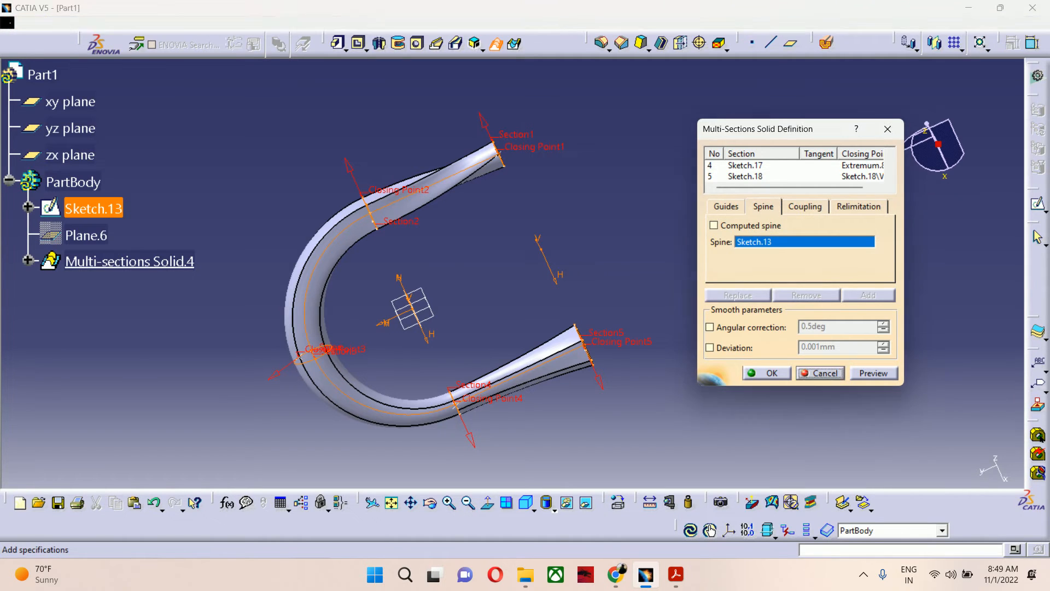
mouse_move(633, 323)
middle_mouse_down()
mouse_move(550, 322)
mouse_move(633, 290)
mouse_move(611, 283)
middle_mouse_up()
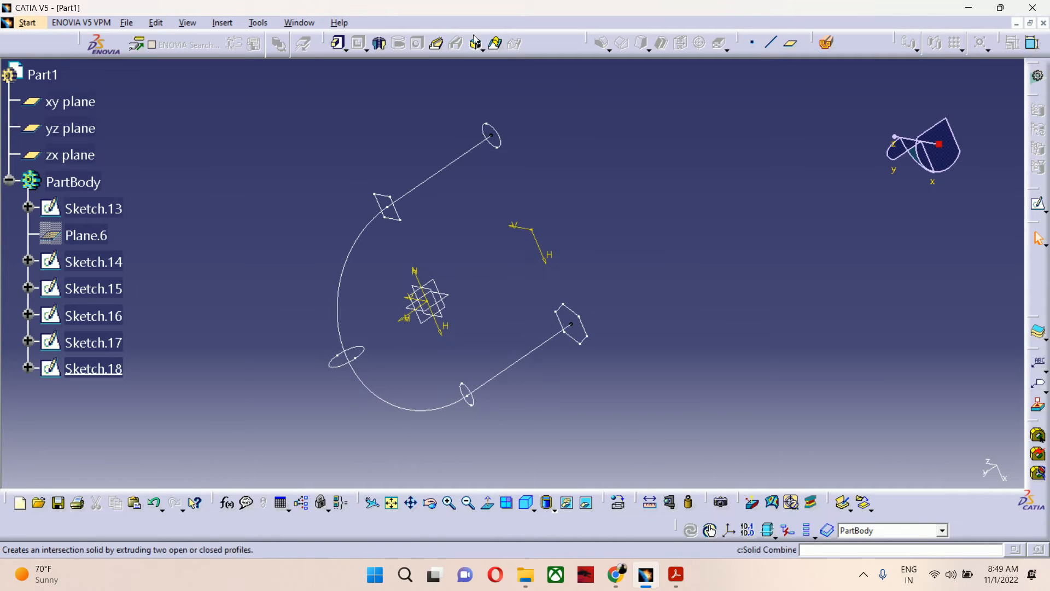
left_click(495, 43)
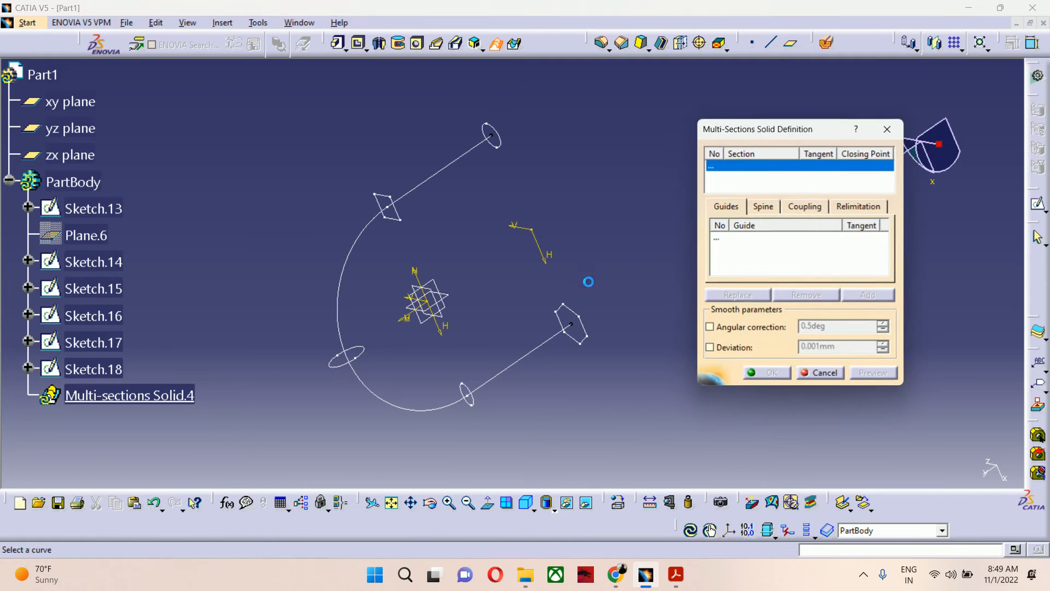
left_click(587, 331)
left_click(506, 146)
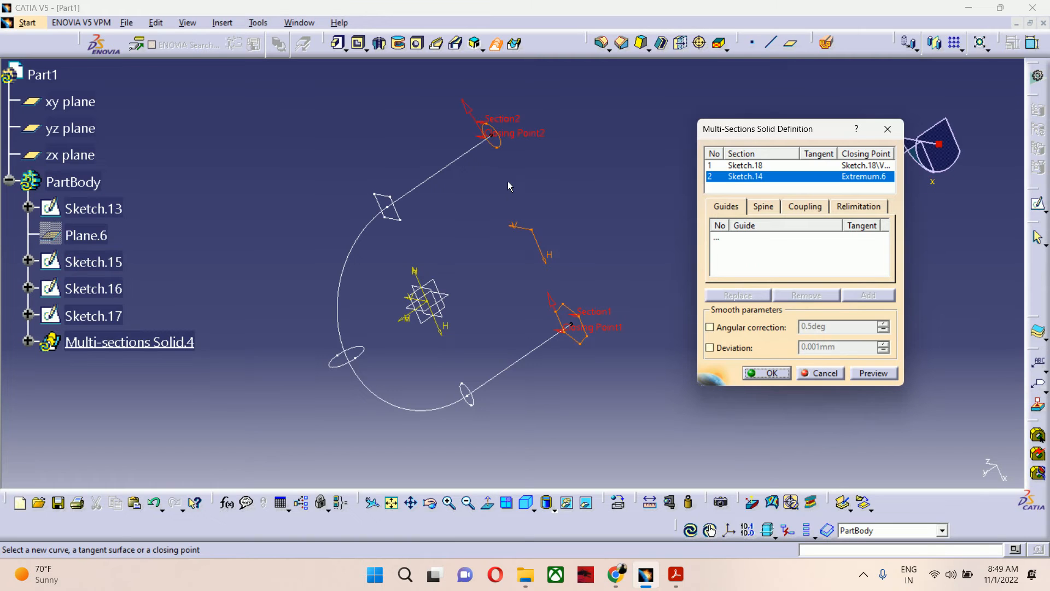
Step: Set the sections coupling to Ratio and try to preview the two-section solid without a spine
left_click(823, 208)
left_click(791, 224)
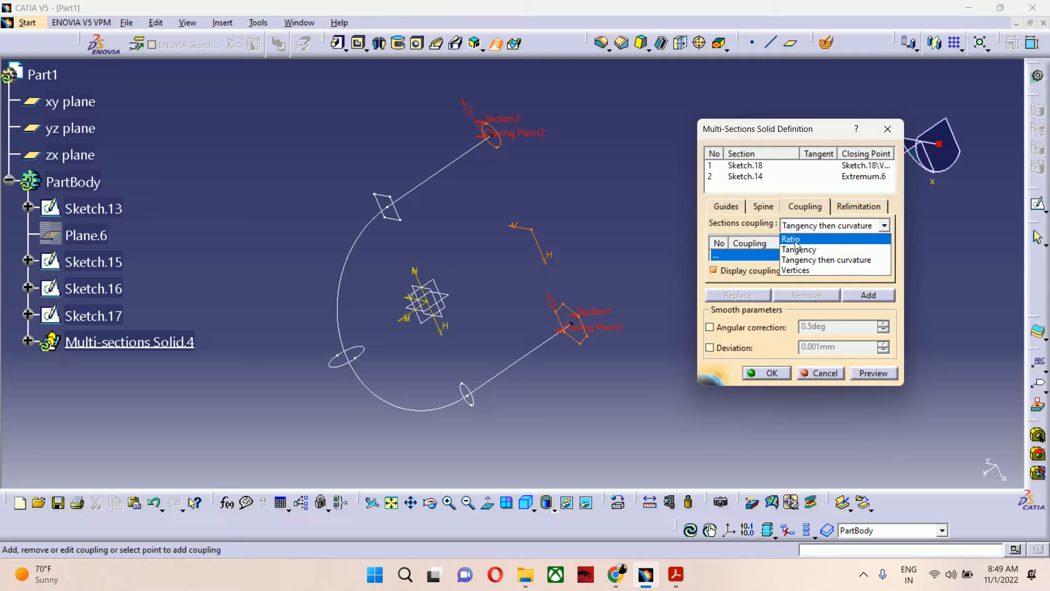
left_click(793, 241)
left_click(863, 374)
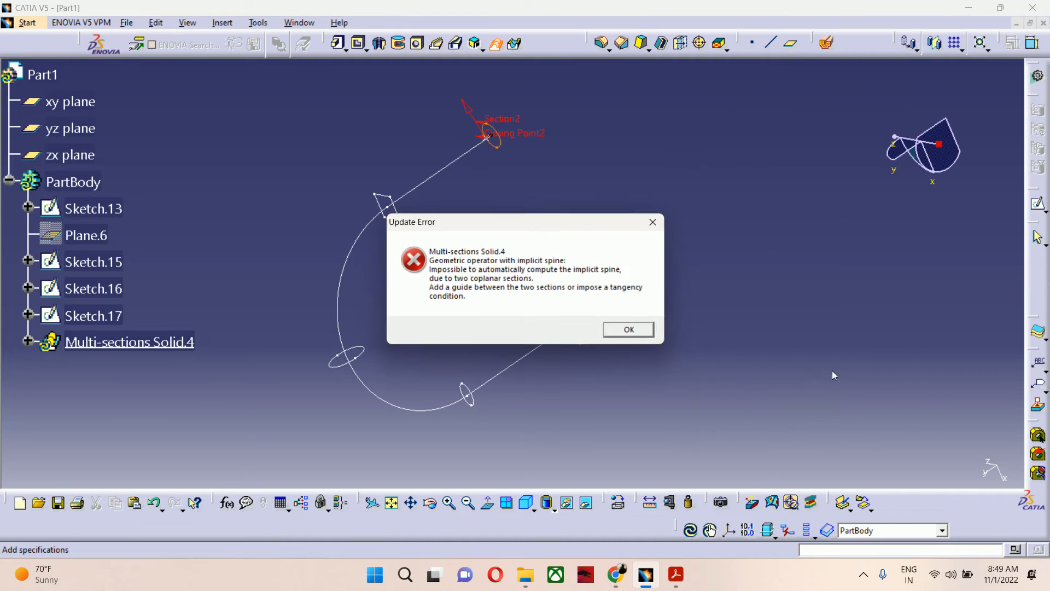
left_click(651, 331)
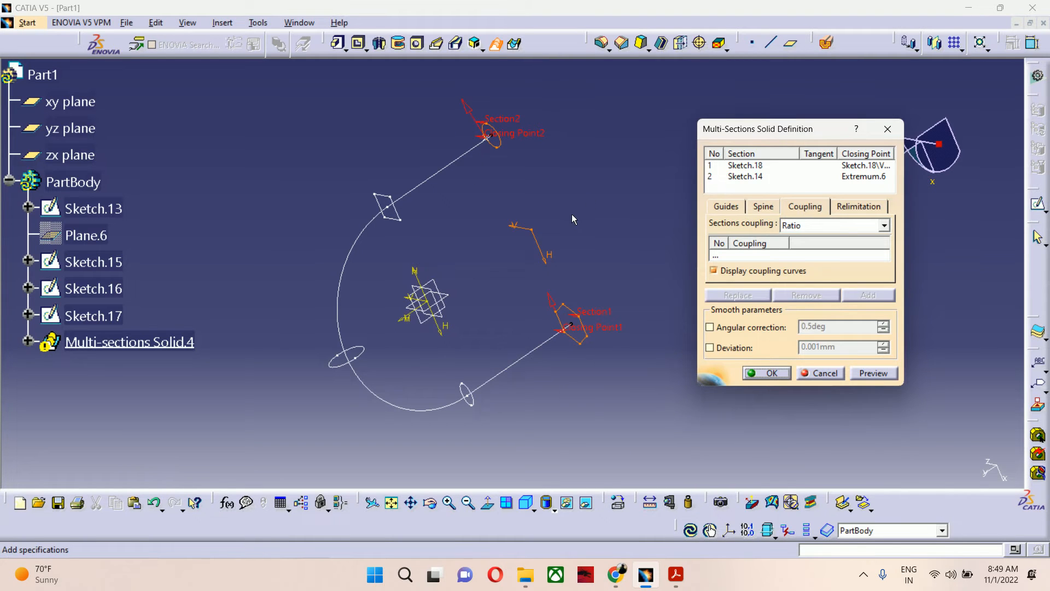
Step: Set Sketch.13 as the spine of the two-section solid and try to preview it
left_click(761, 208)
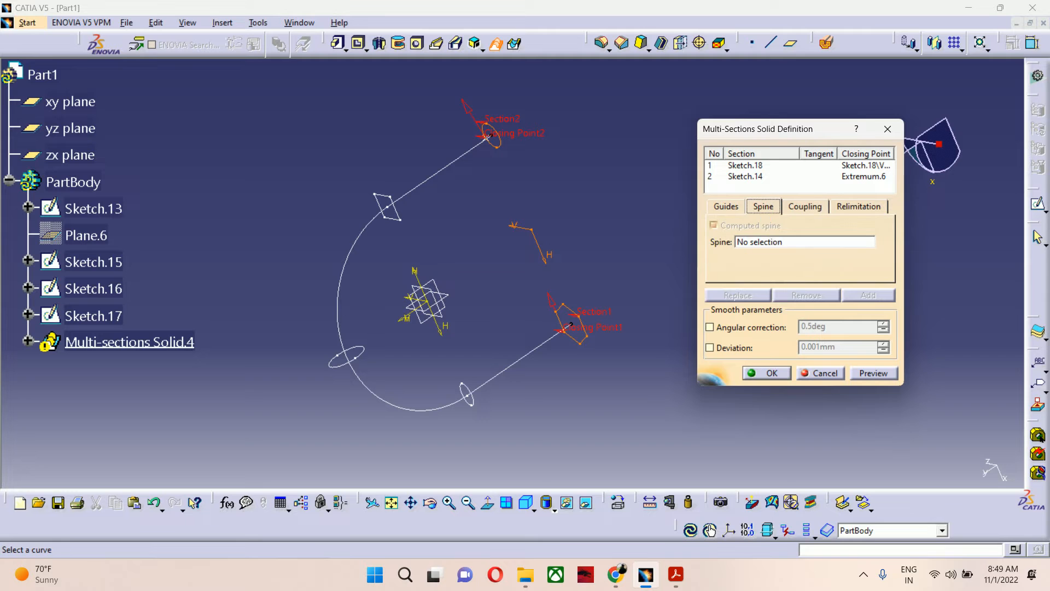
left_click(766, 242)
left_click(554, 339)
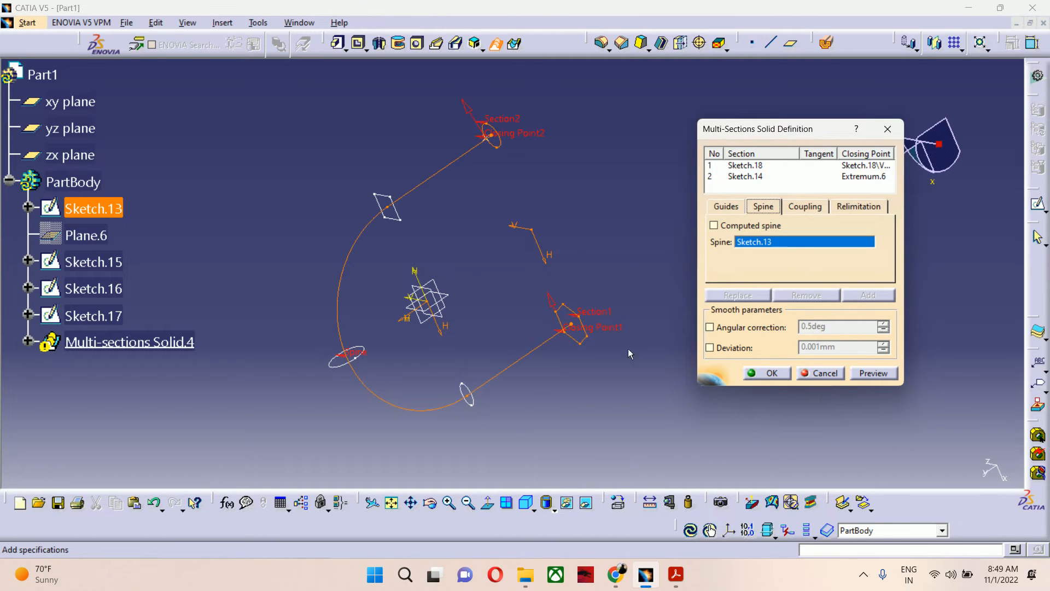
left_click(873, 373)
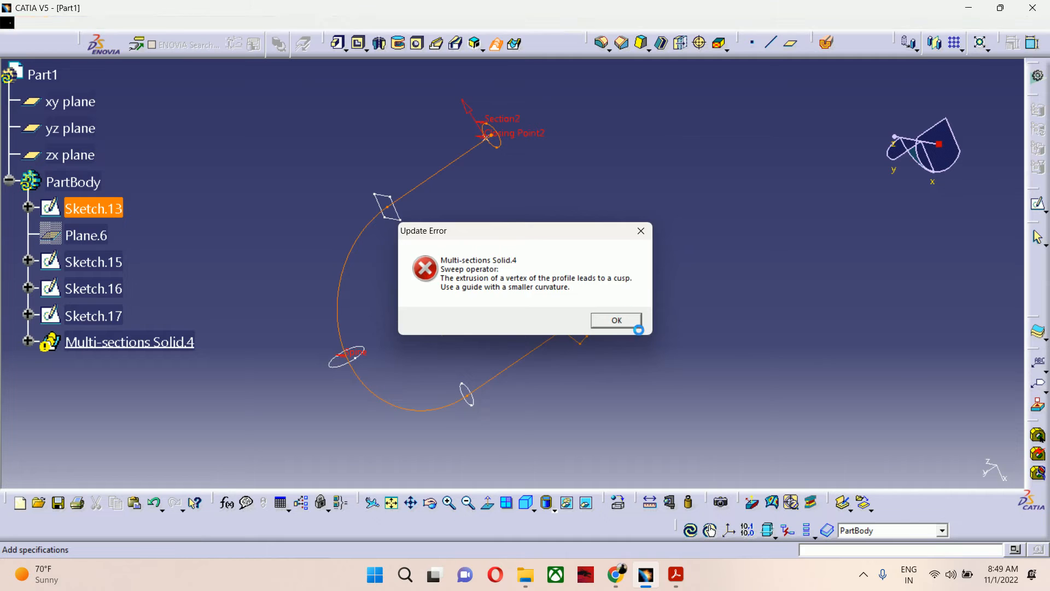
left_click(637, 326)
Step: Reverse the closing direction of the circular Section2, preview the solid and create it
middle_click_drag(553, 273, 577, 260)
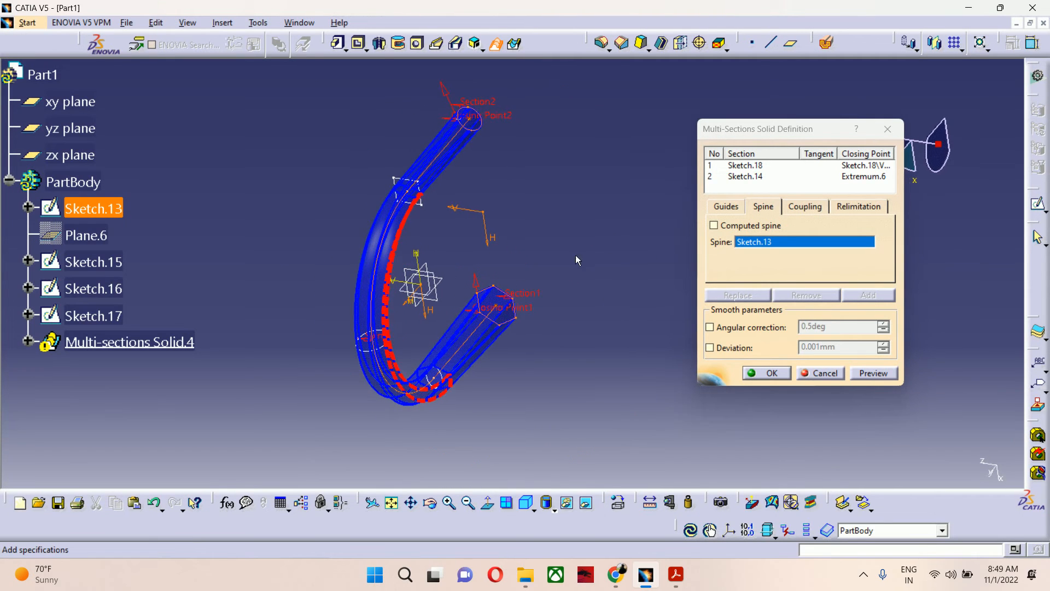
left_click(446, 92)
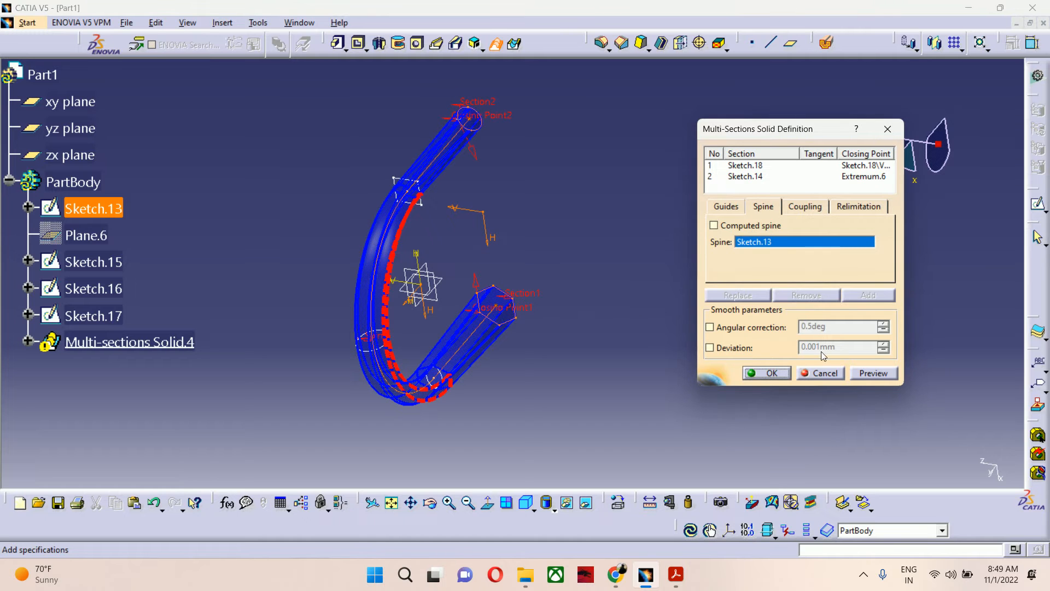
left_click(874, 372)
mouse_move(534, 272)
middle_mouse_down()
mouse_move(364, 271)
mouse_move(486, 266)
middle_mouse_up()
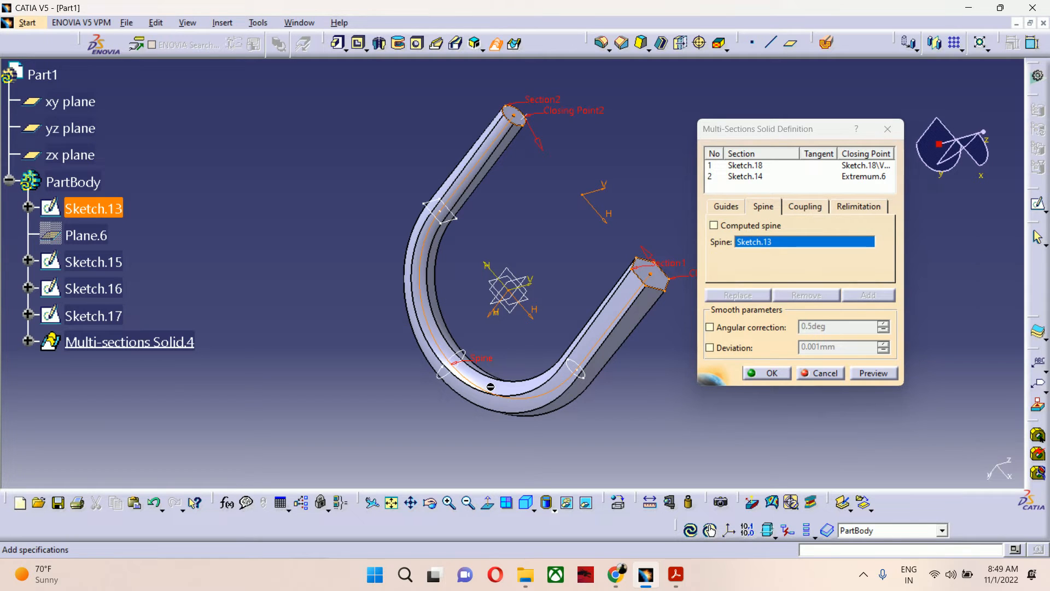
left_click(768, 373)
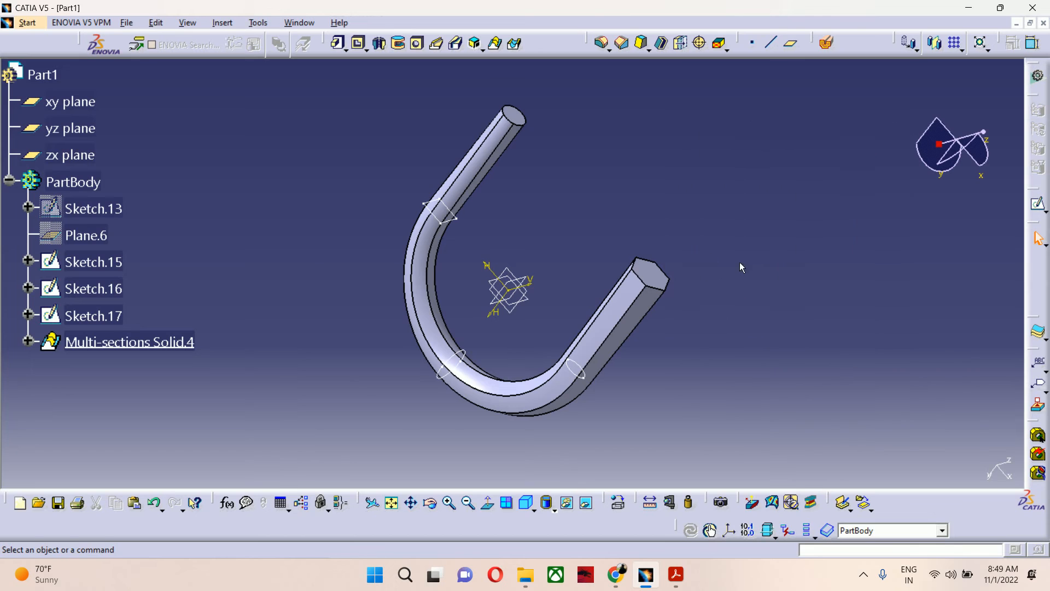
middle_click_drag(454, 230, 361, 212)
middle_click_drag(738, 284, 533, 388)
middle_click_drag(426, 220, 497, 189)
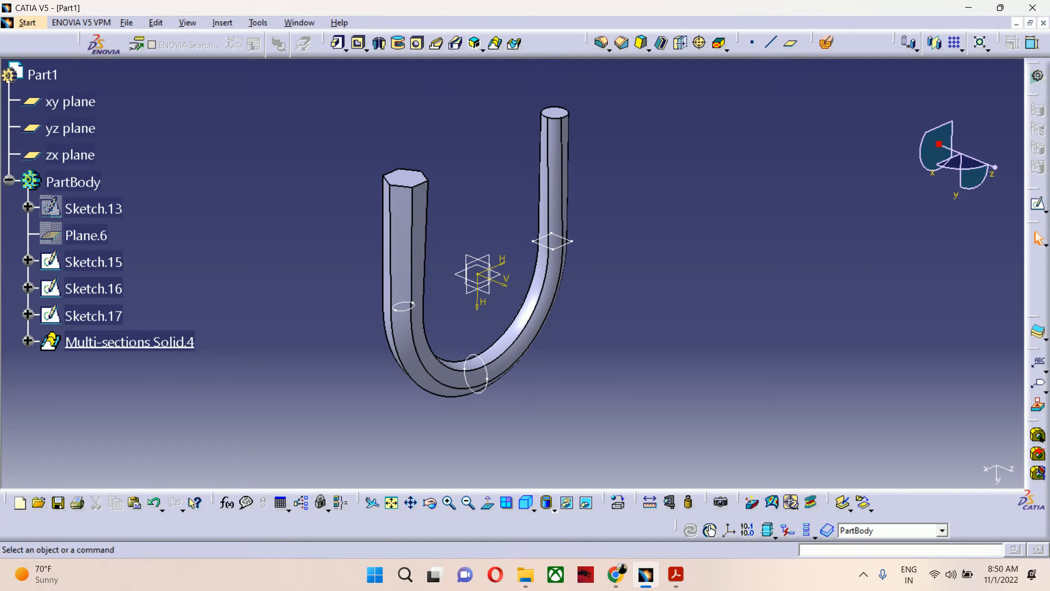
left_click(495, 43)
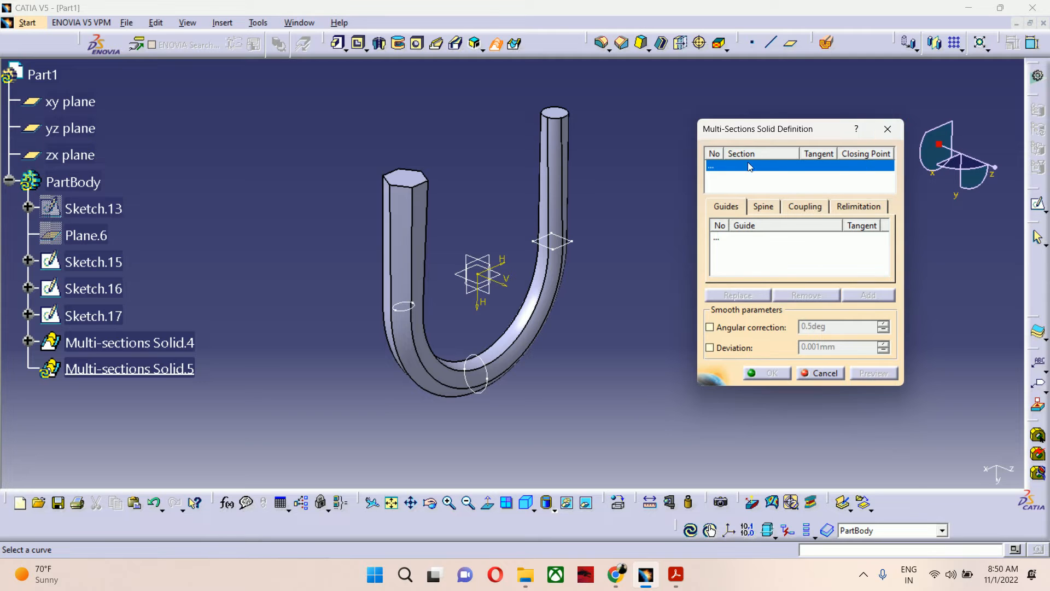
left_click(822, 374)
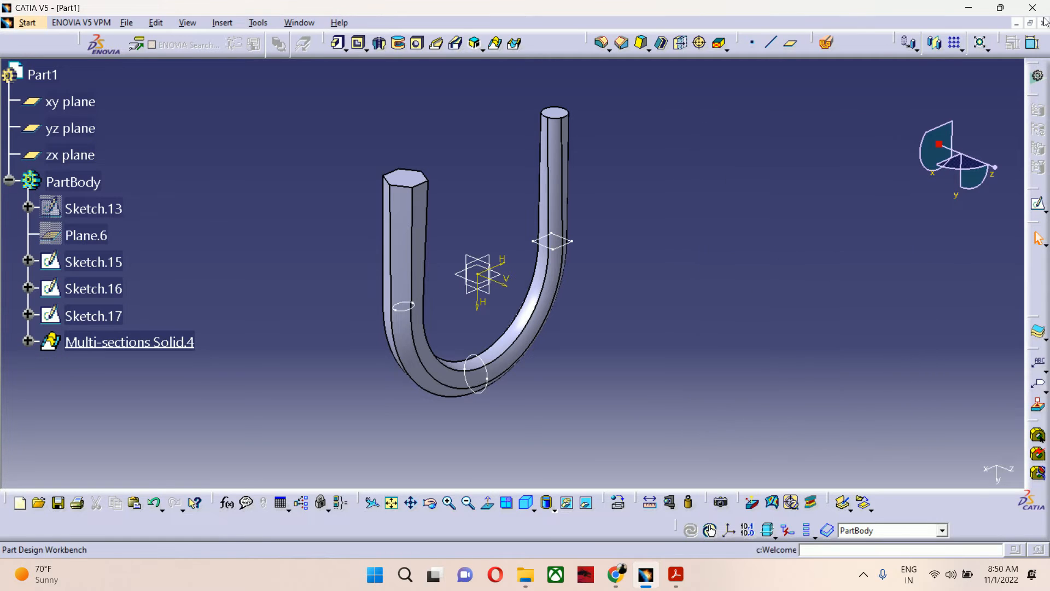
Step: Close Part1 without saving its changes
left_click(1043, 23)
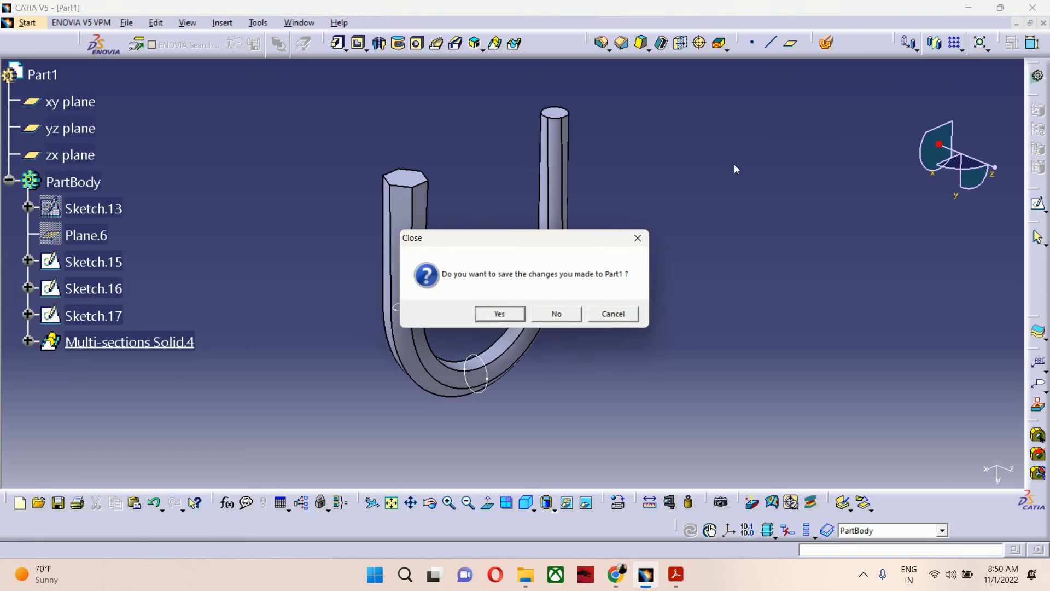
left_click(557, 314)
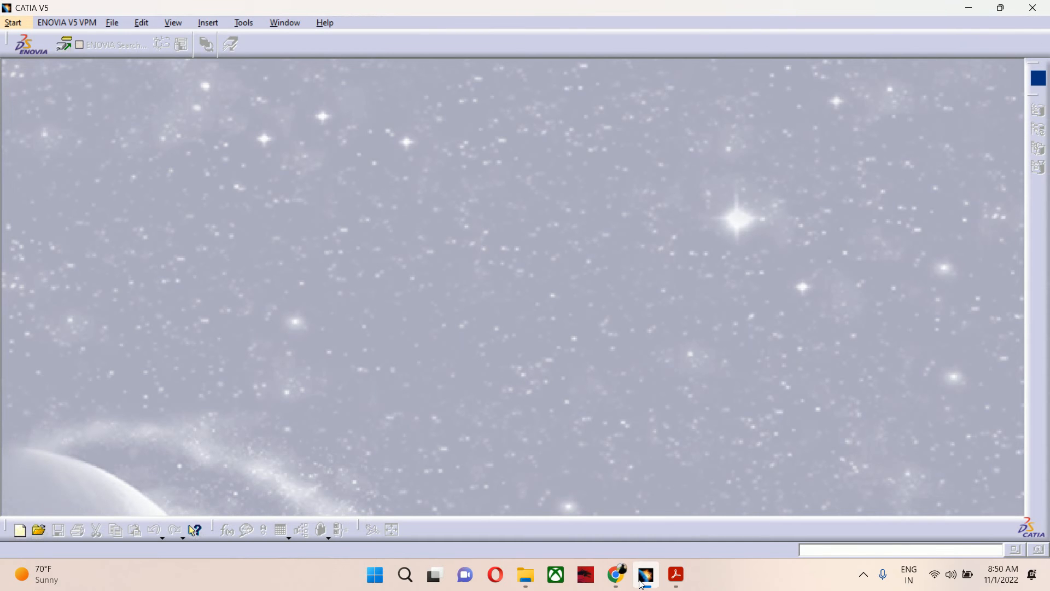
Step: Switch to Adobe Acrobat Reader and examine the wedge's diameters, section heights and square size in the IMG_20180418_0004.pdf drawing
mouse_move(676, 574)
left_click(672, 503)
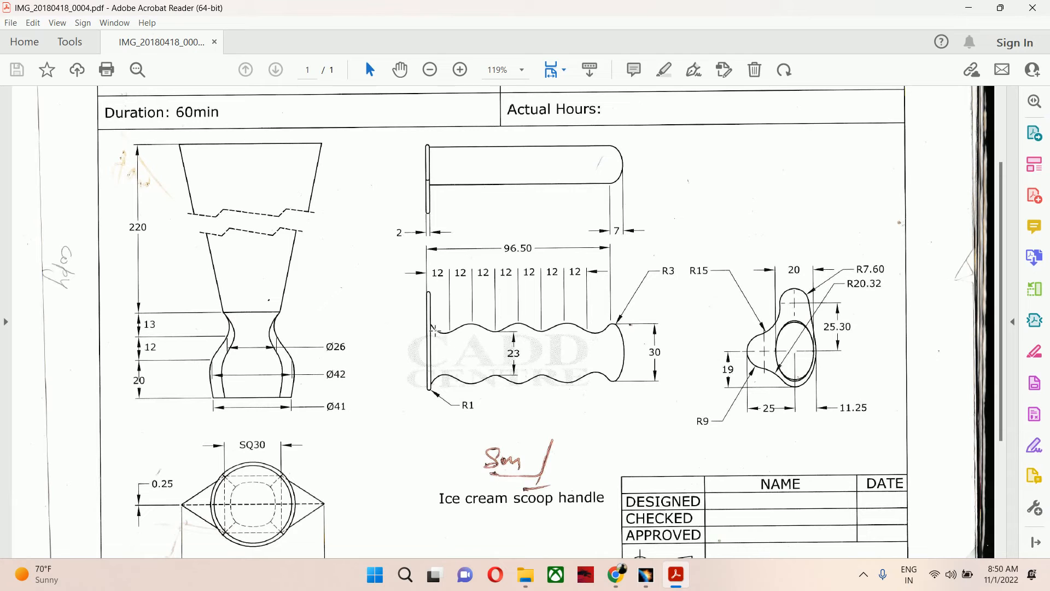
scroll(255, 312, "down", 1)
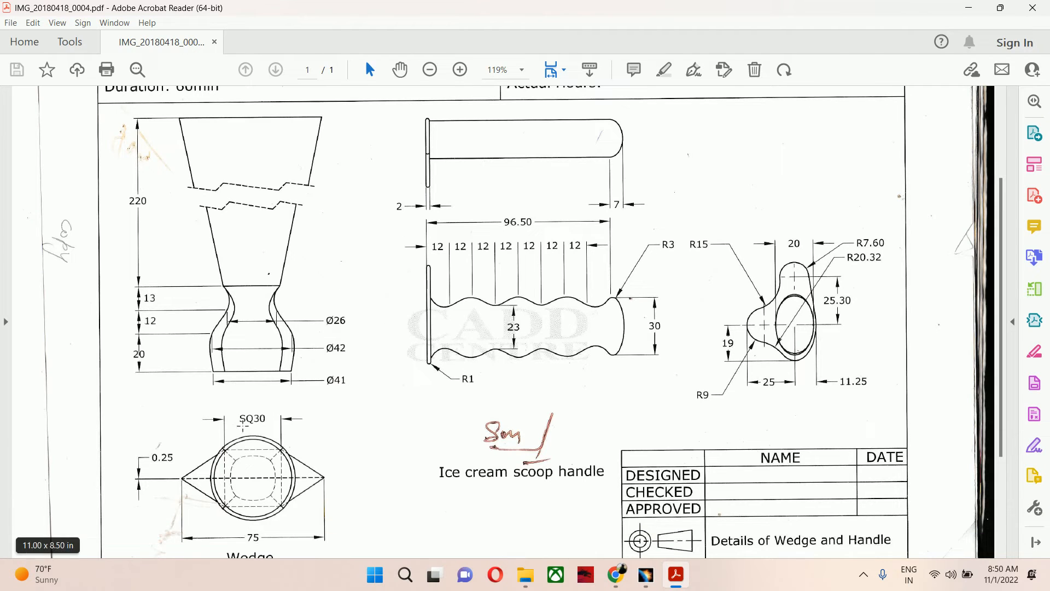
scroll(204, 384, "down", 1, "ctrl")
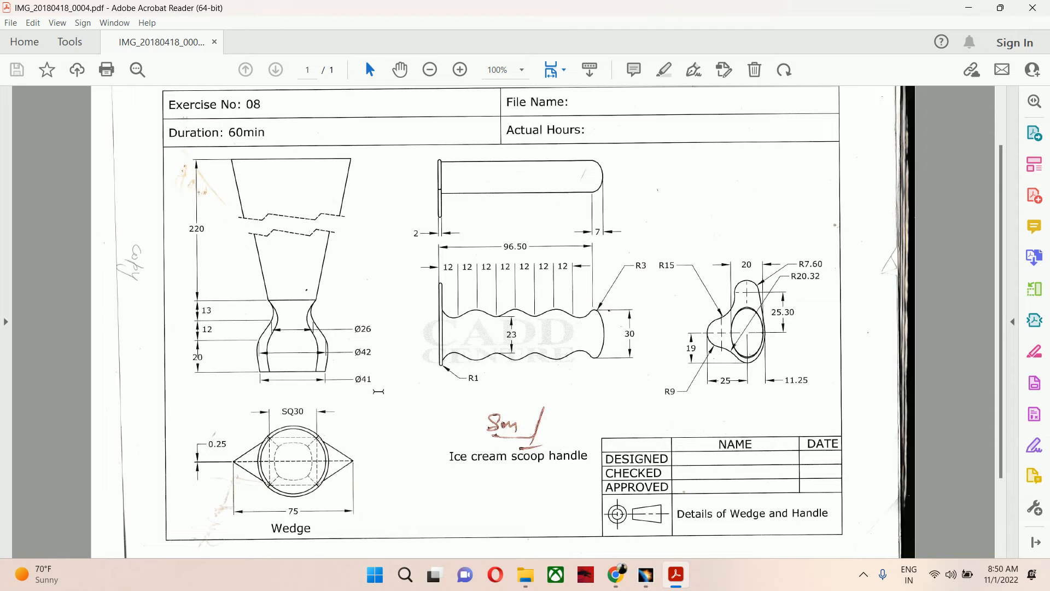
scroll(362, 388, "up", 3, "ctrl")
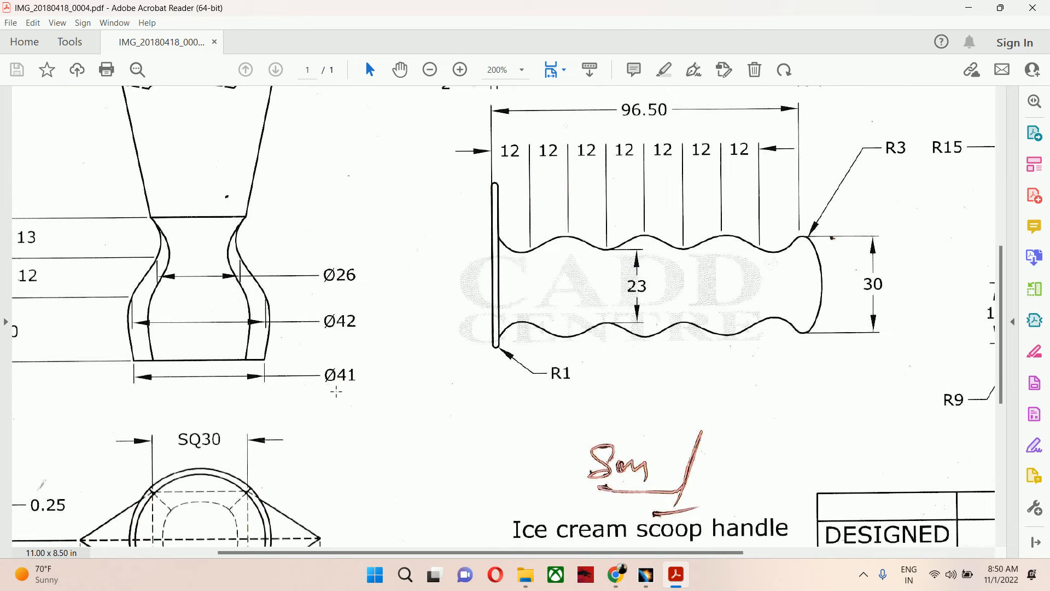
scroll(336, 388, "down", 1, "ctrl")
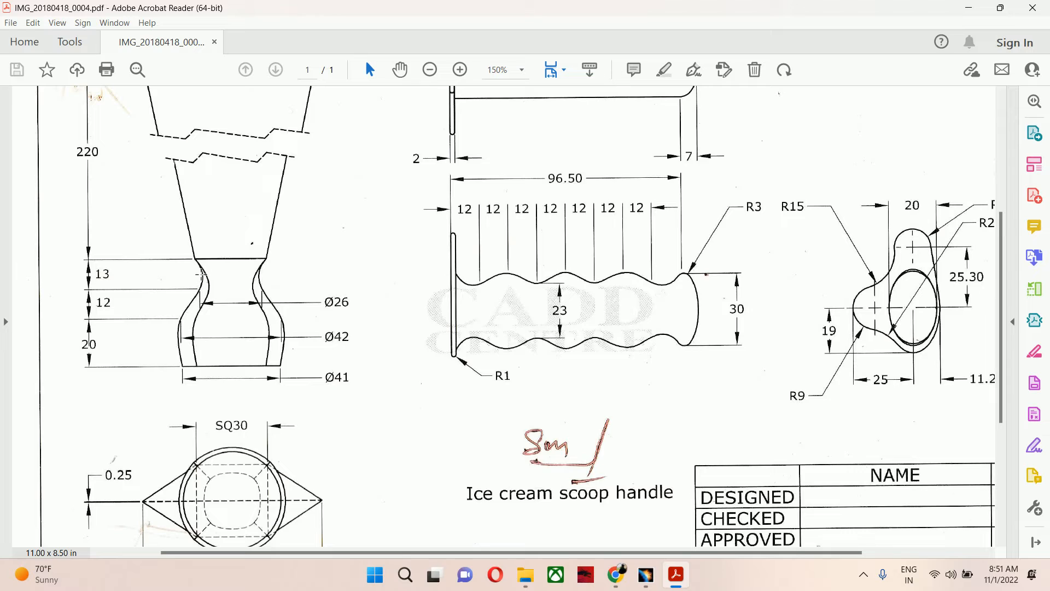
scroll(221, 258, "down", 2)
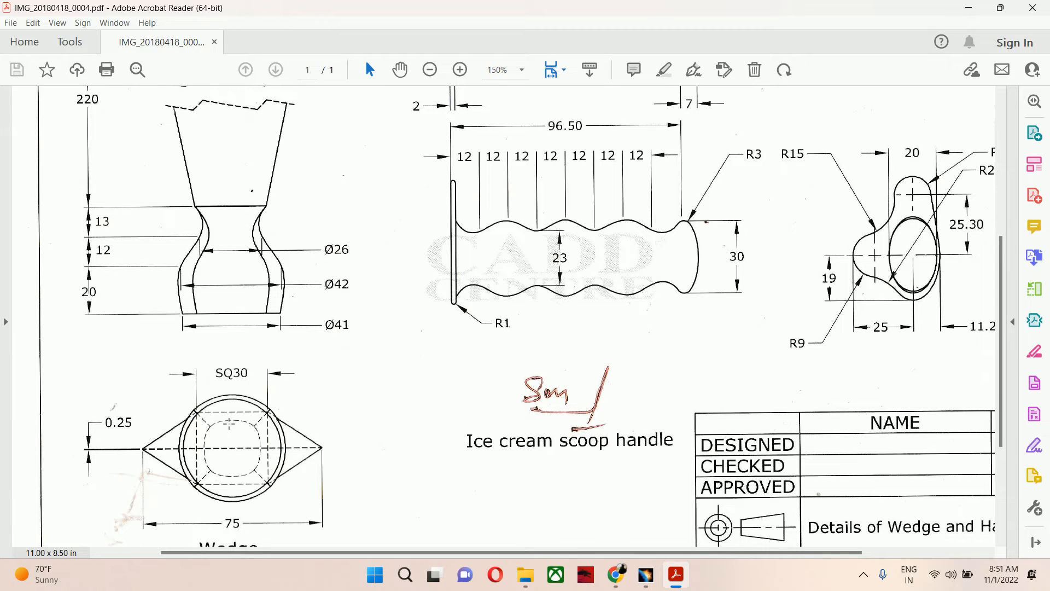
Step: Switch to CATIA V5 and create a new Part Design part with the default name Part1
left_click(640, 573)
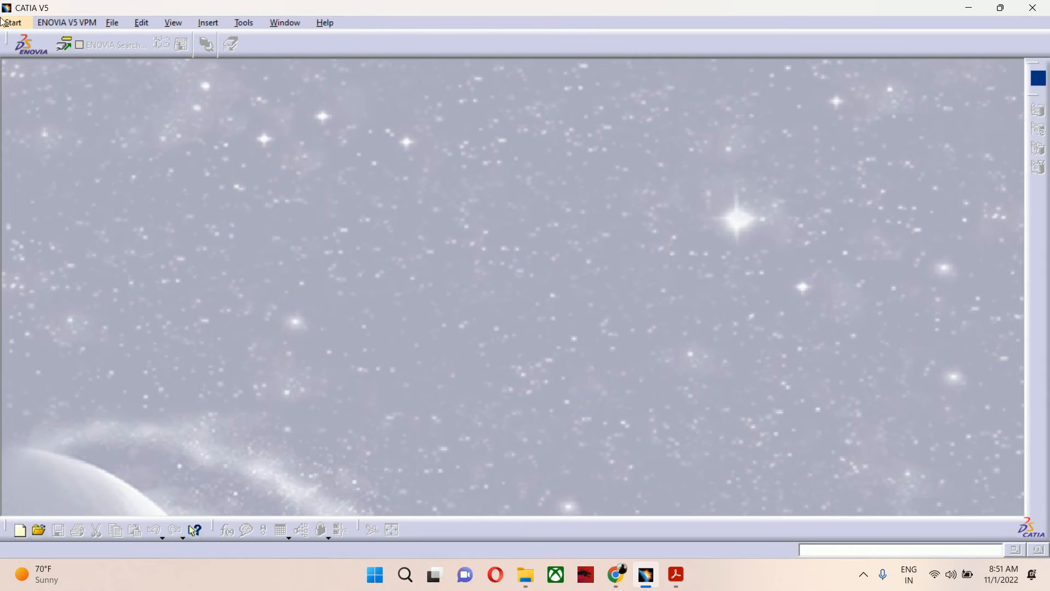
left_click(17, 26)
mouse_move(55, 52)
left_click(208, 53)
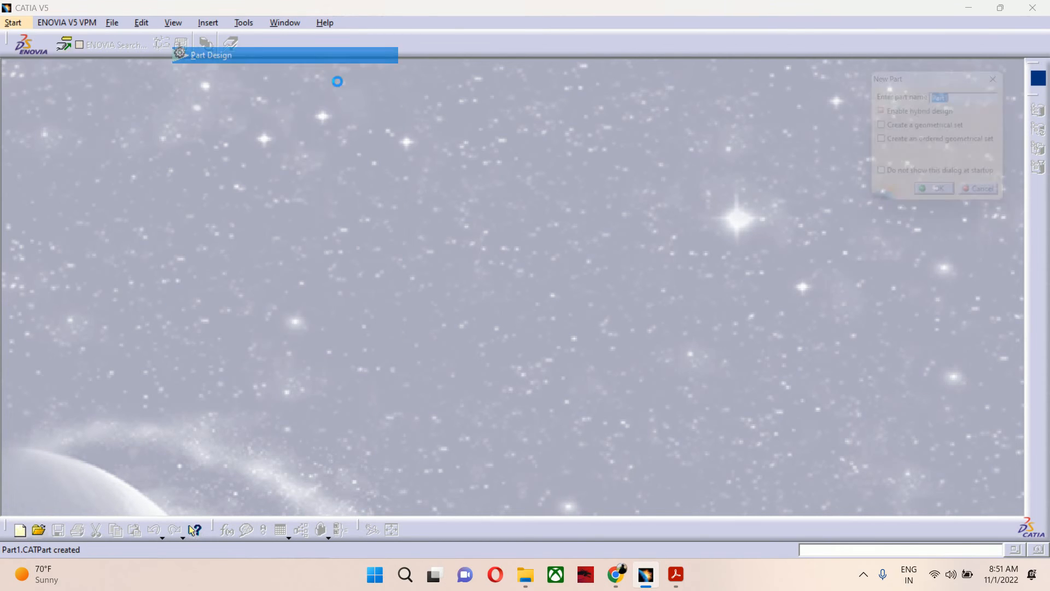
left_click(933, 199)
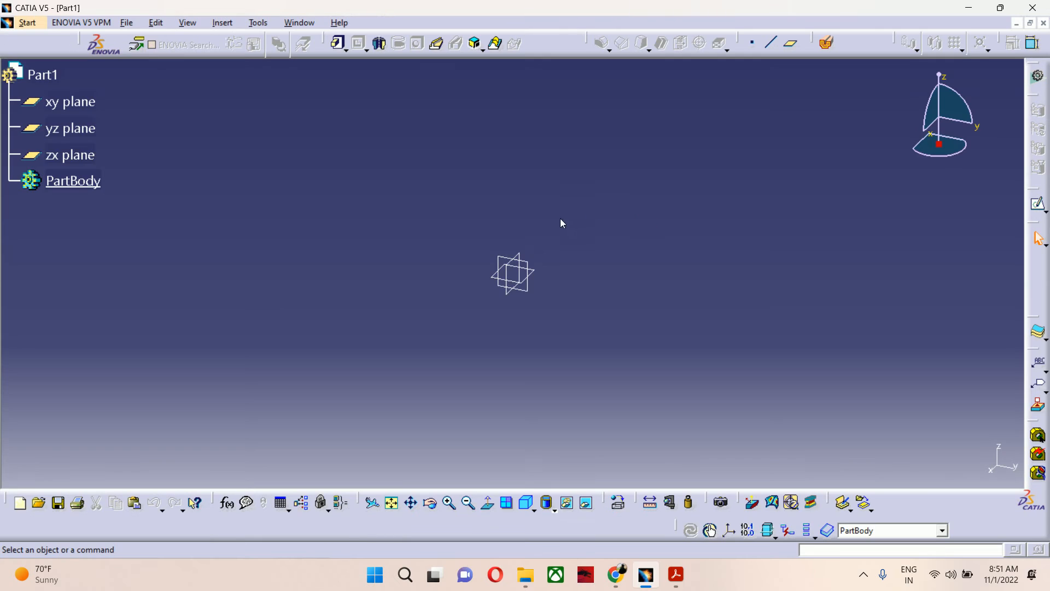
Step: Sketch a circle about 136 mm in diameter on the yz plane, centred on the origin
left_click(511, 263)
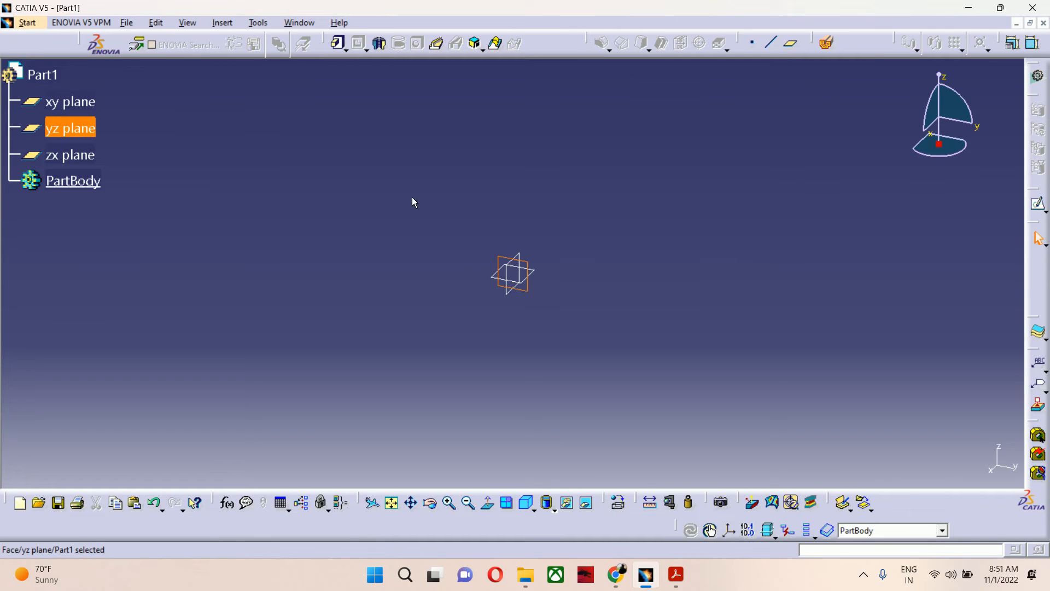
left_click(1038, 204)
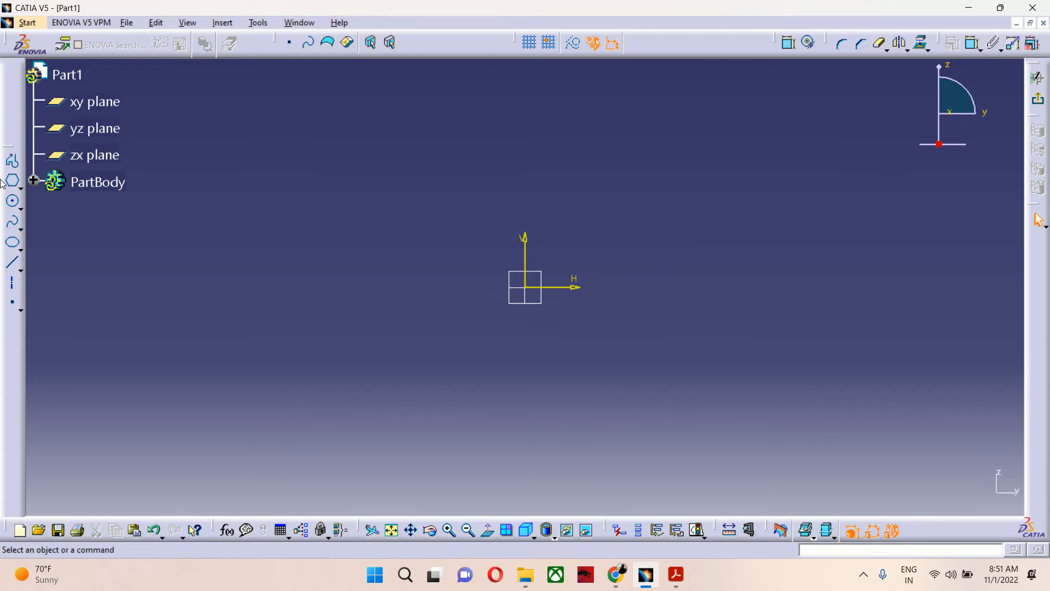
left_click(12, 201)
left_click(535, 290)
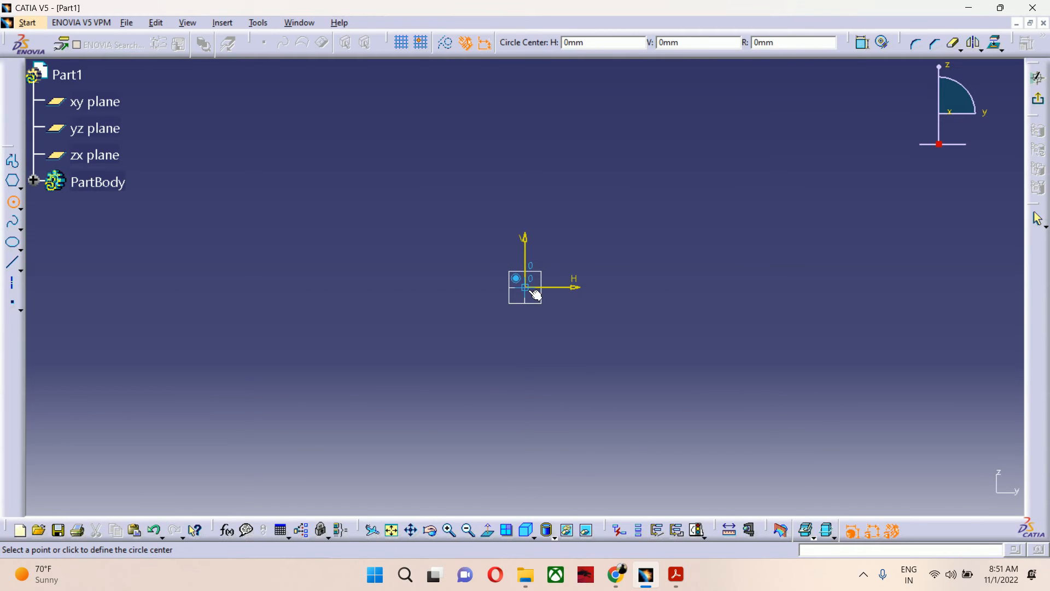
left_click(634, 216)
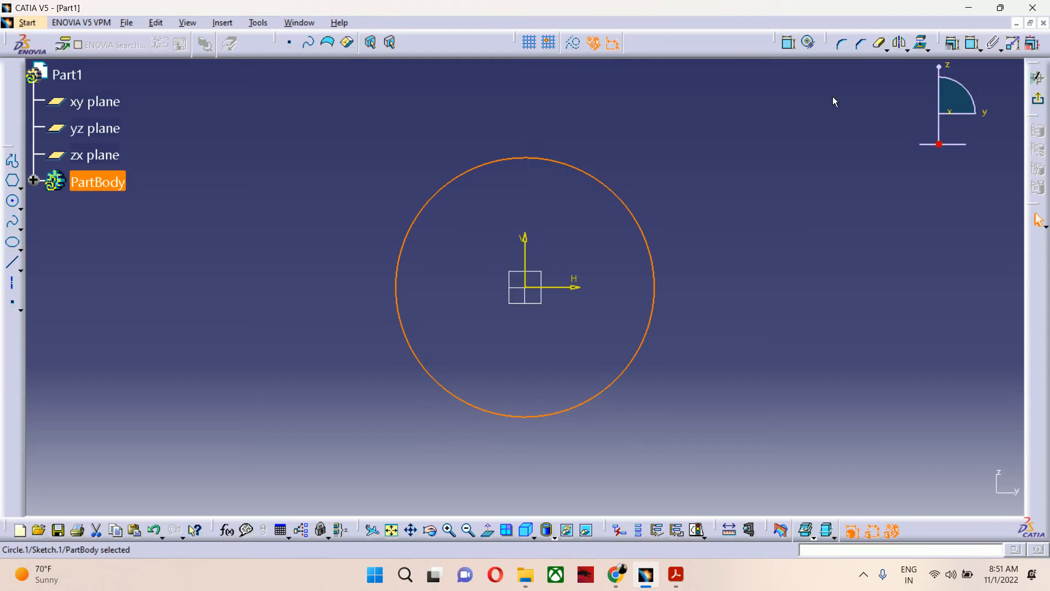
Step: Dimension the circle with a diameter of 41 mm and exit the sketch
left_click(788, 42)
left_click(650, 142)
double_click(656, 144)
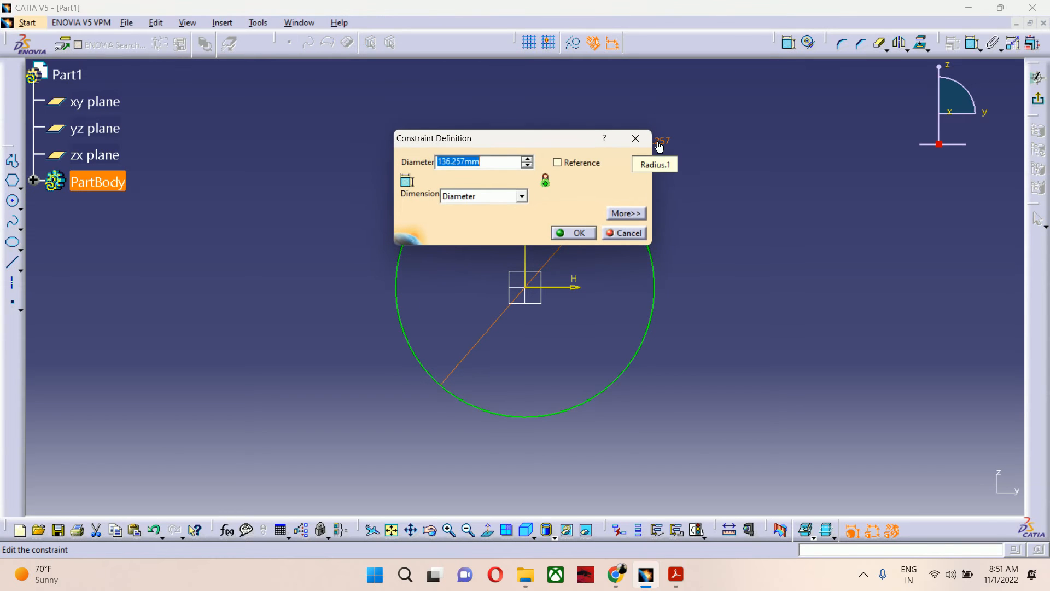
type("41")
key("Return")
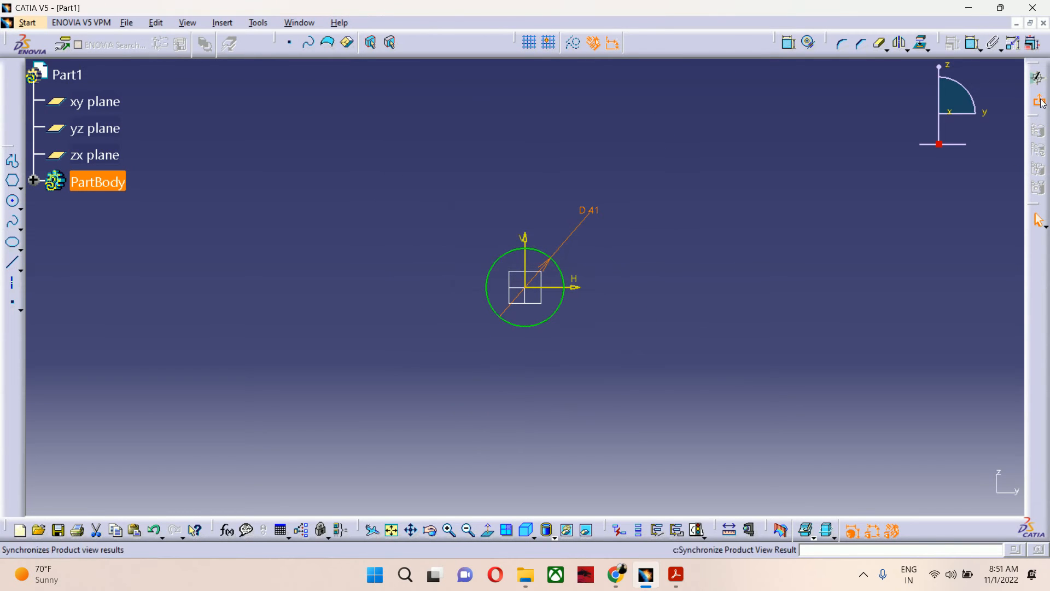
left_click(1038, 77)
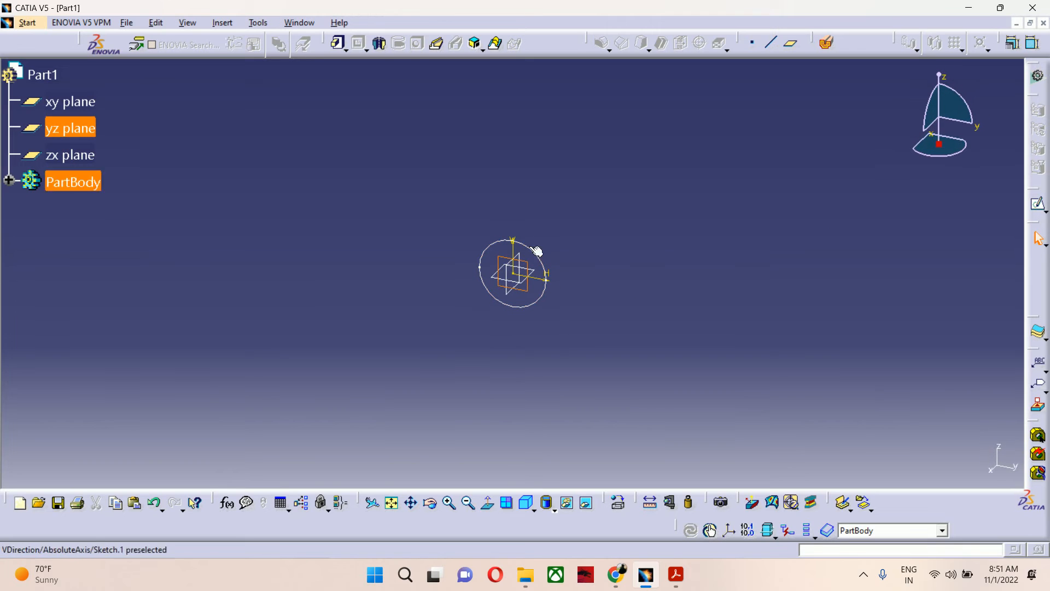
Step: Try to create a plane offset 20 mm from the yz plane with four absolute repetitions in a new body
left_click(792, 44)
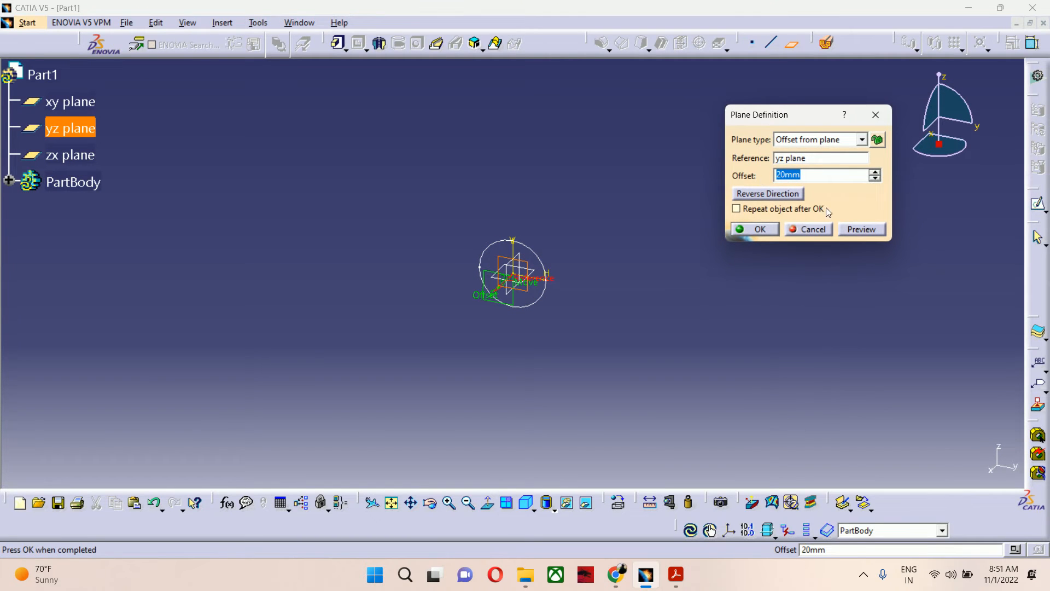
left_click(771, 212)
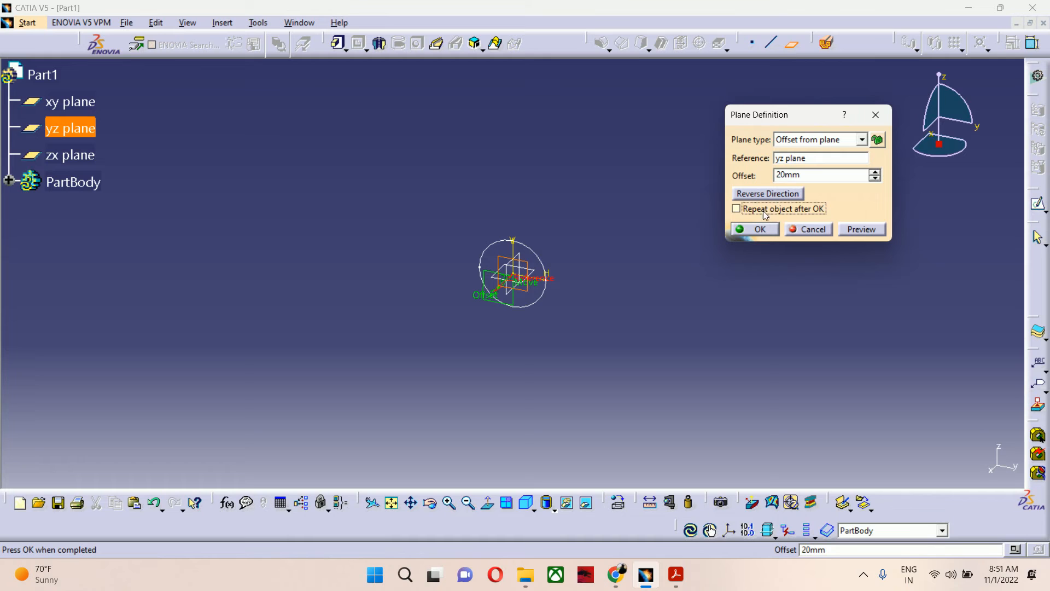
left_click(756, 230)
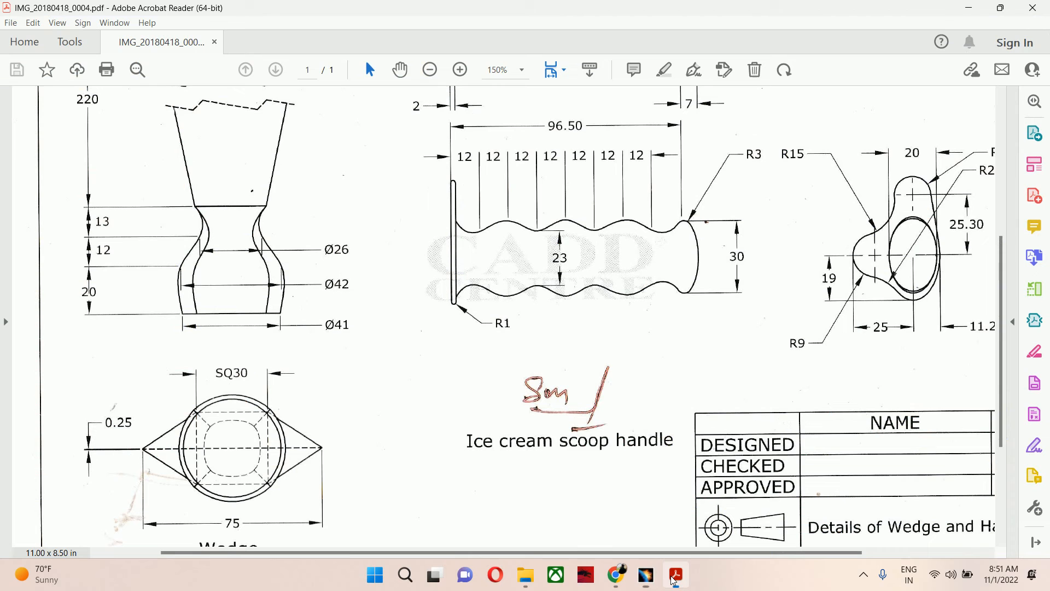
left_click(676, 574)
left_click(966, 6)
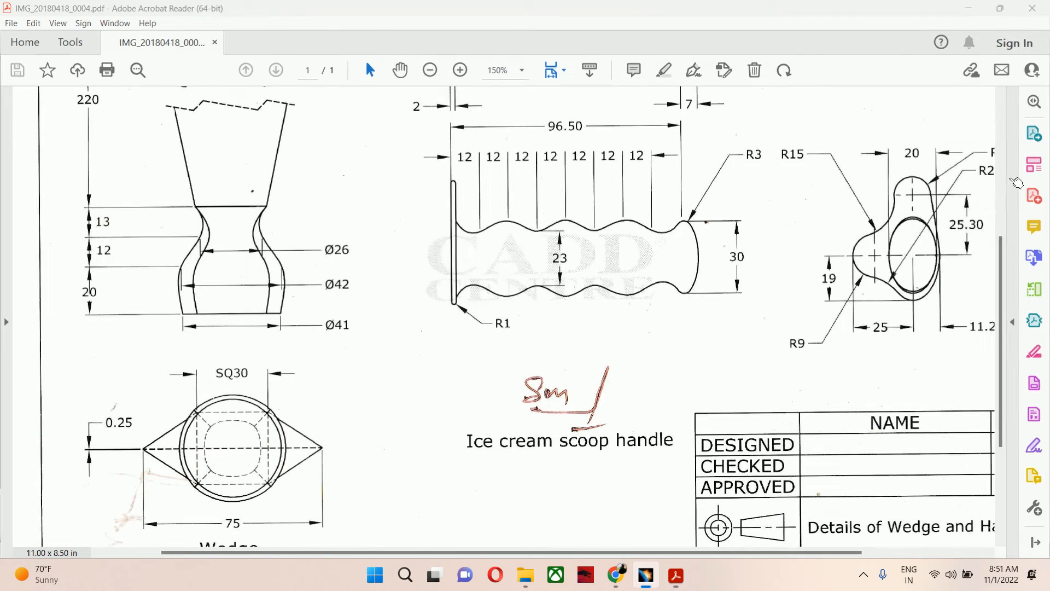
left_click(996, 391)
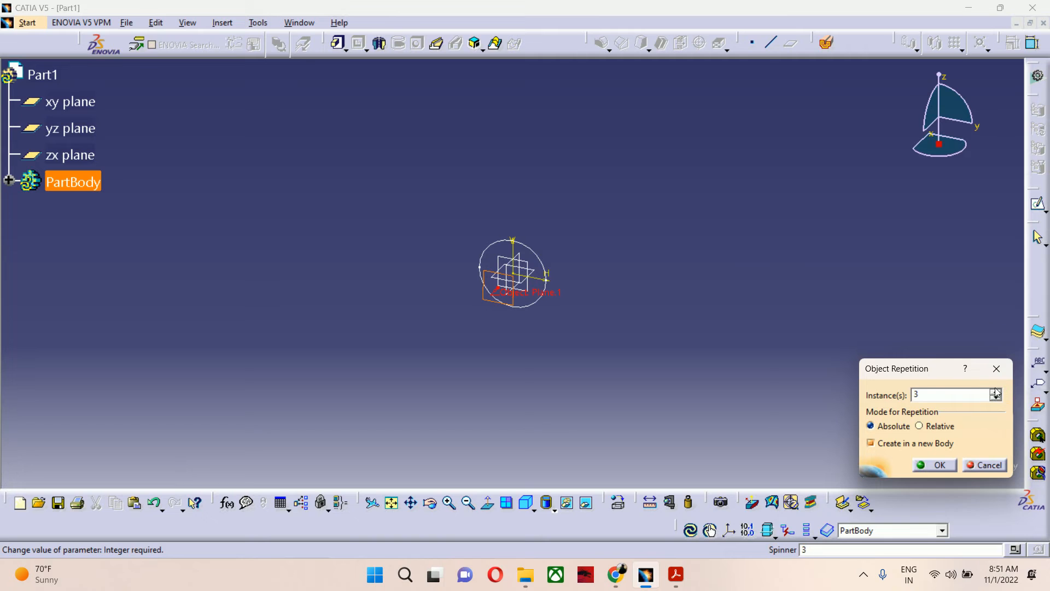
left_click(935, 464)
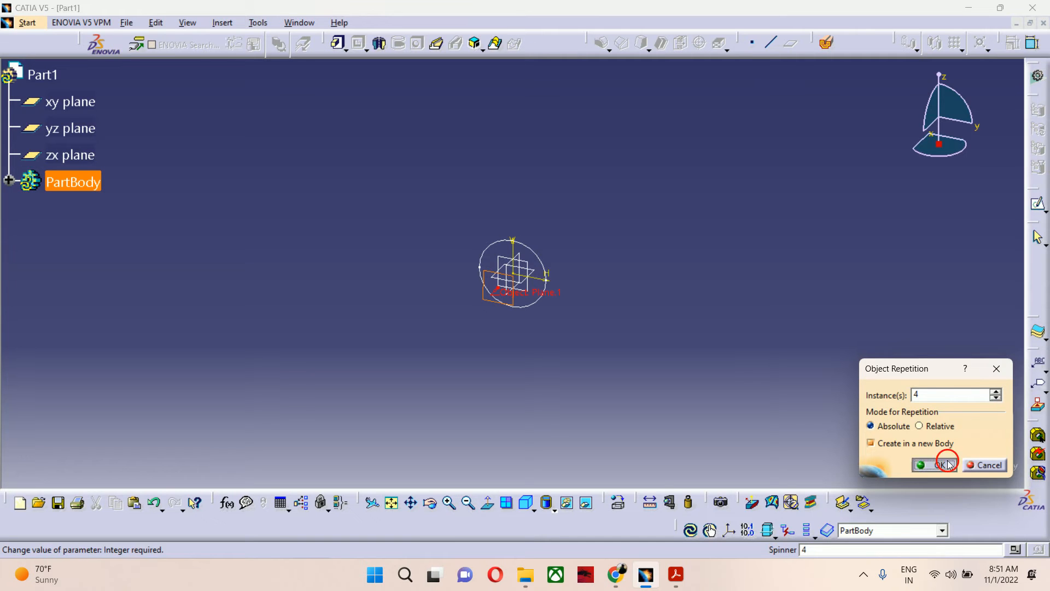
Step: Examine the first repeated plane's offset definition and undo the creation of the offset planes
middle_click_drag(657, 348, 621, 352)
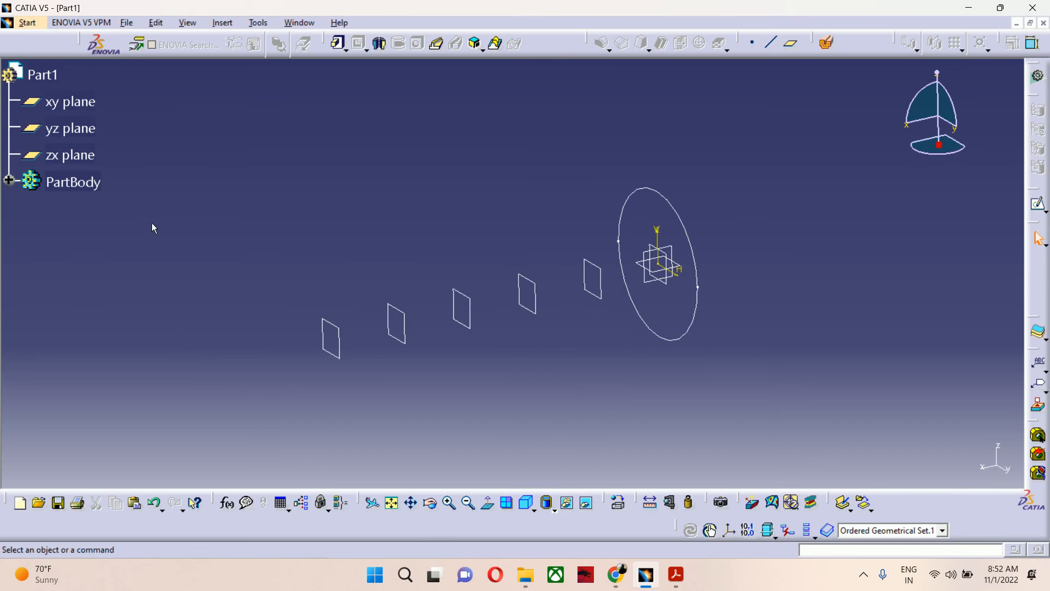
left_click(9, 180)
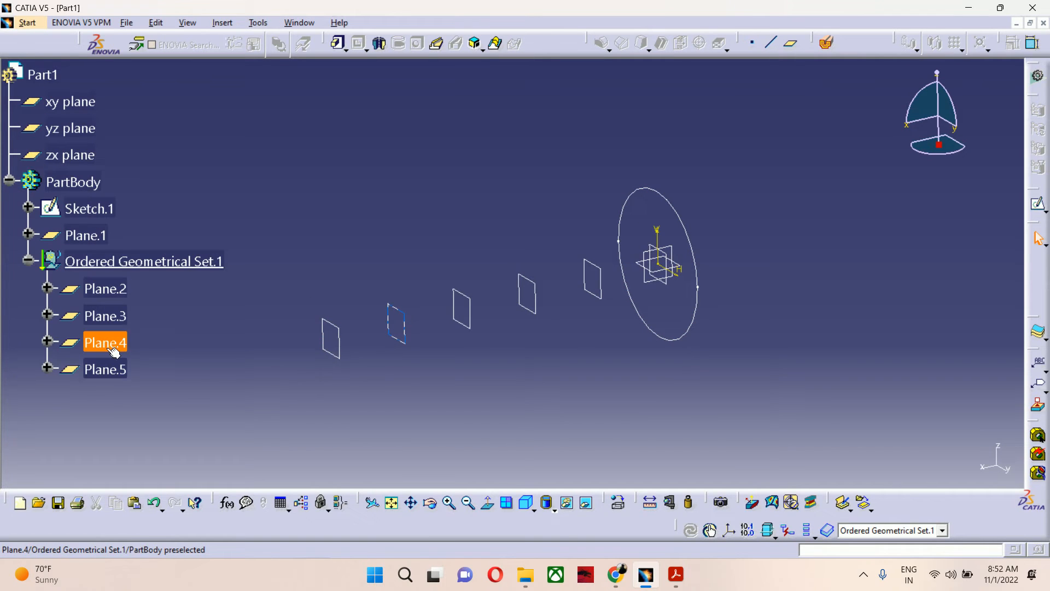
double_click(112, 294)
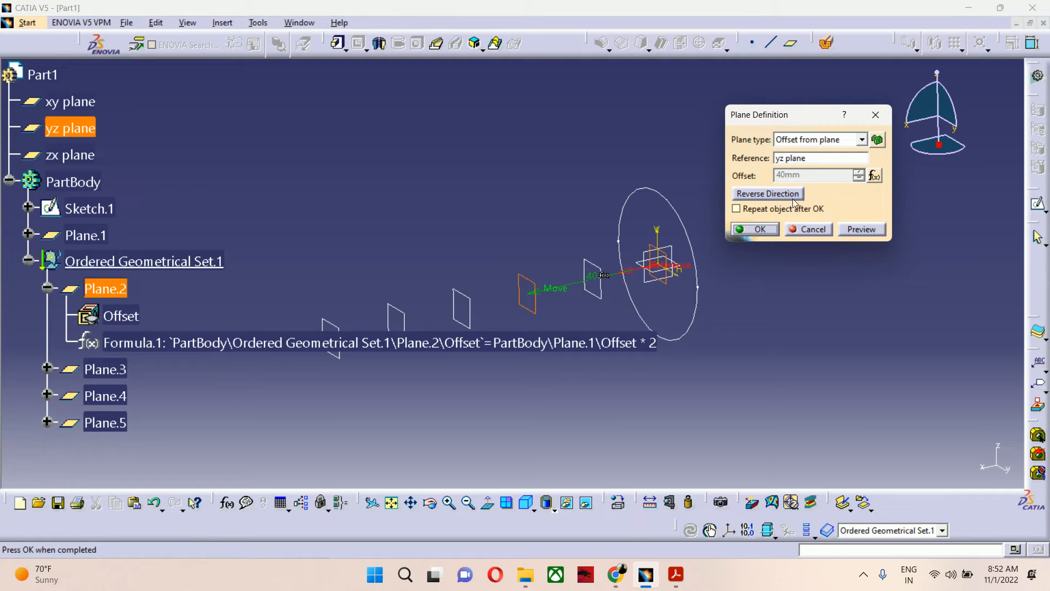
left_click(821, 232)
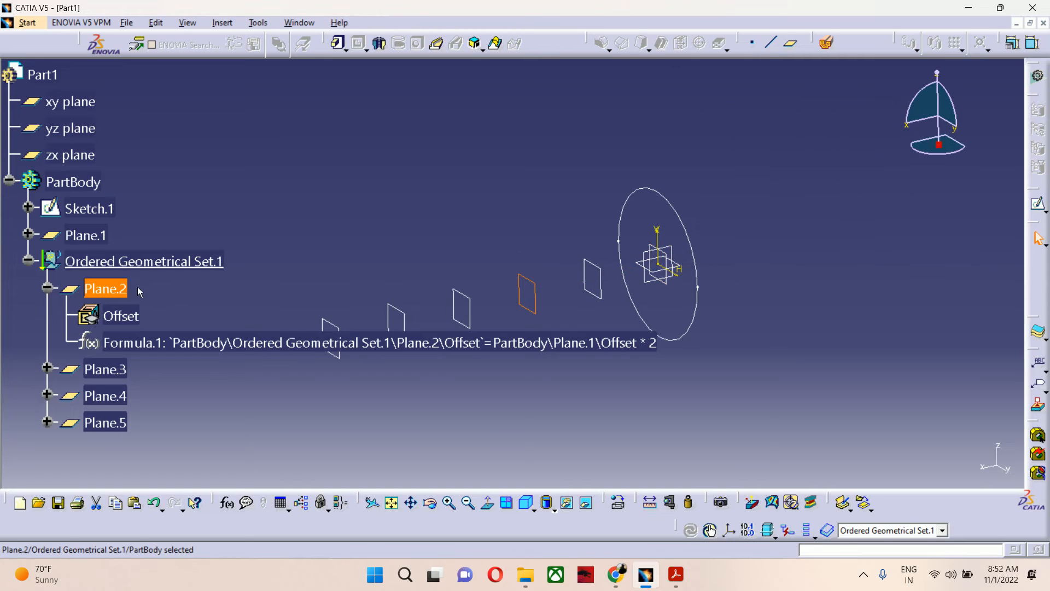
key("ctrl+z")
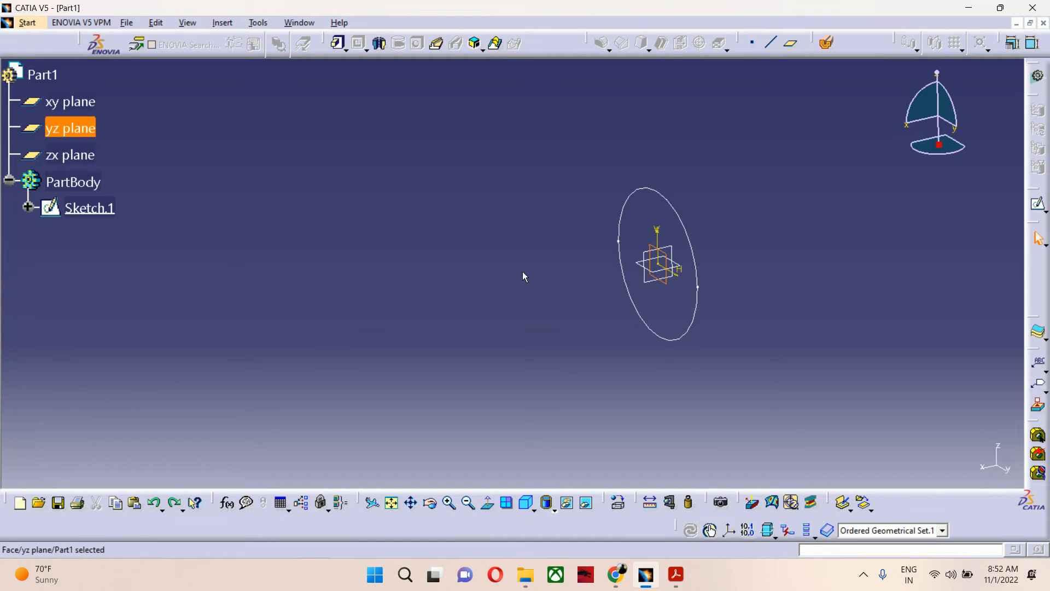
Step: Try to create a plane offset 20 mm from the yz plane with two relative repetitions in a new body
left_click(791, 43)
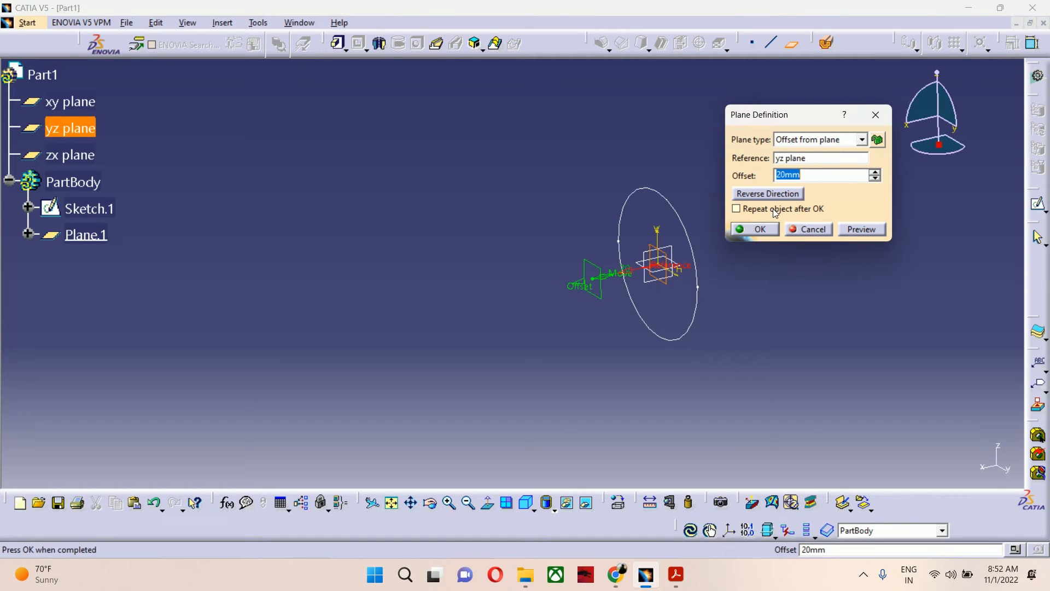
left_click(775, 210)
left_click(756, 230)
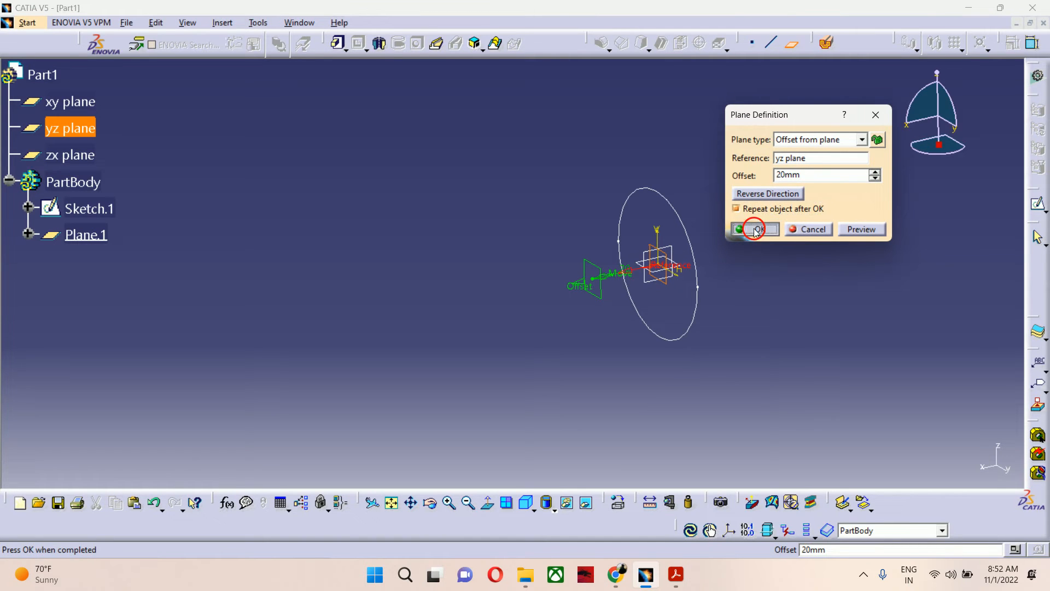
left_click(931, 429)
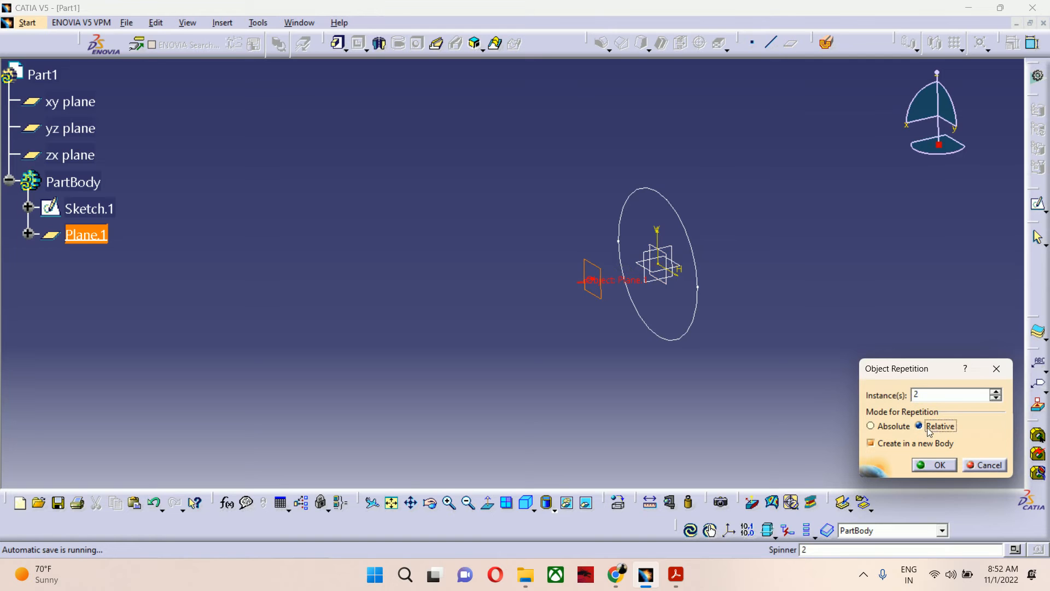
left_click(931, 464)
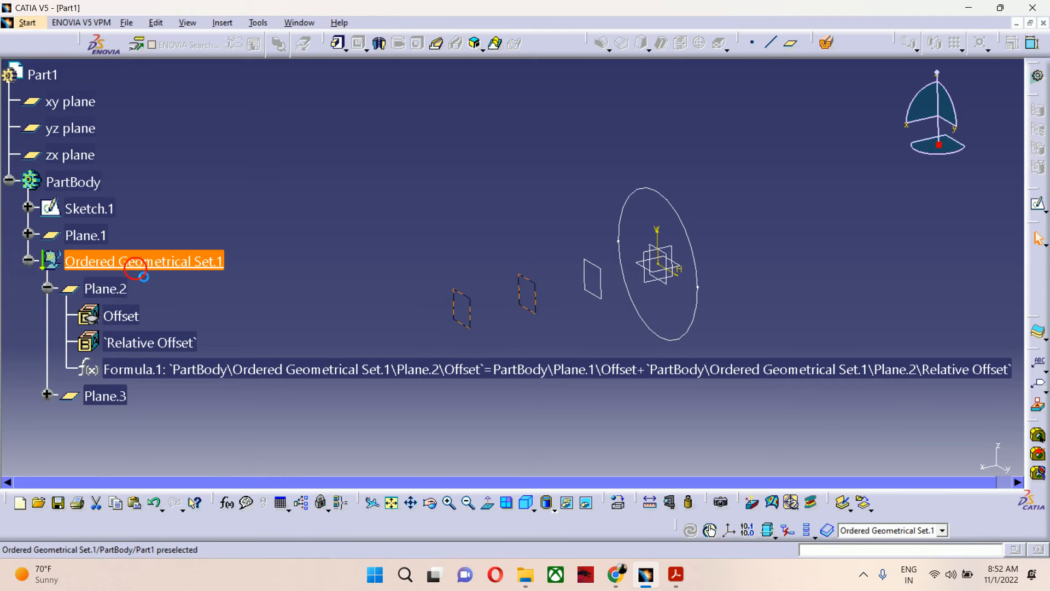
Step: Check the Offset and Relative Offset parameters of Plane.2, then undo the relatively repeated planes
double_click(82, 262)
double_click(82, 264)
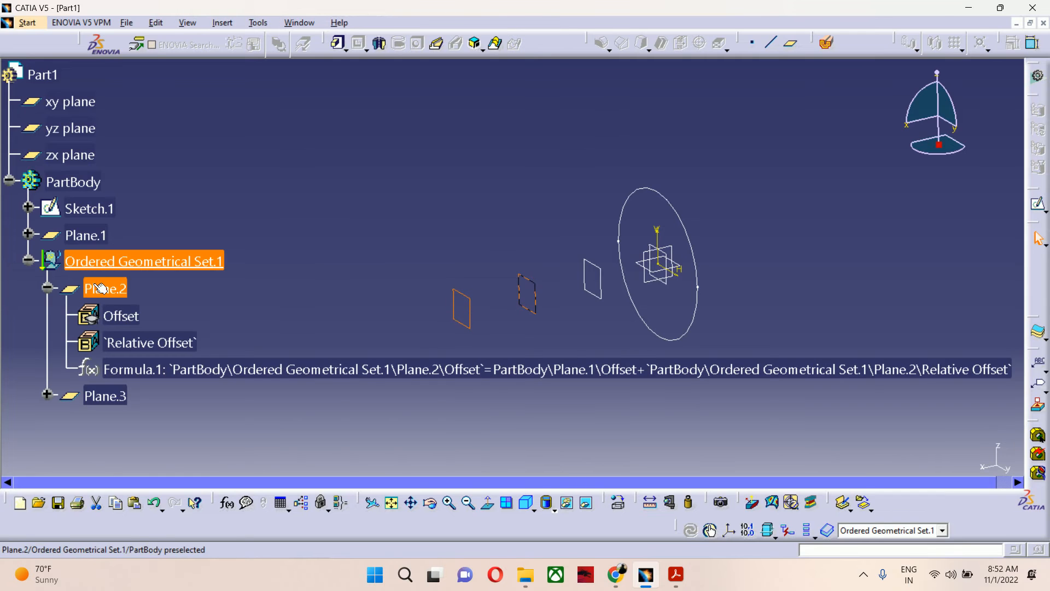
double_click(112, 313)
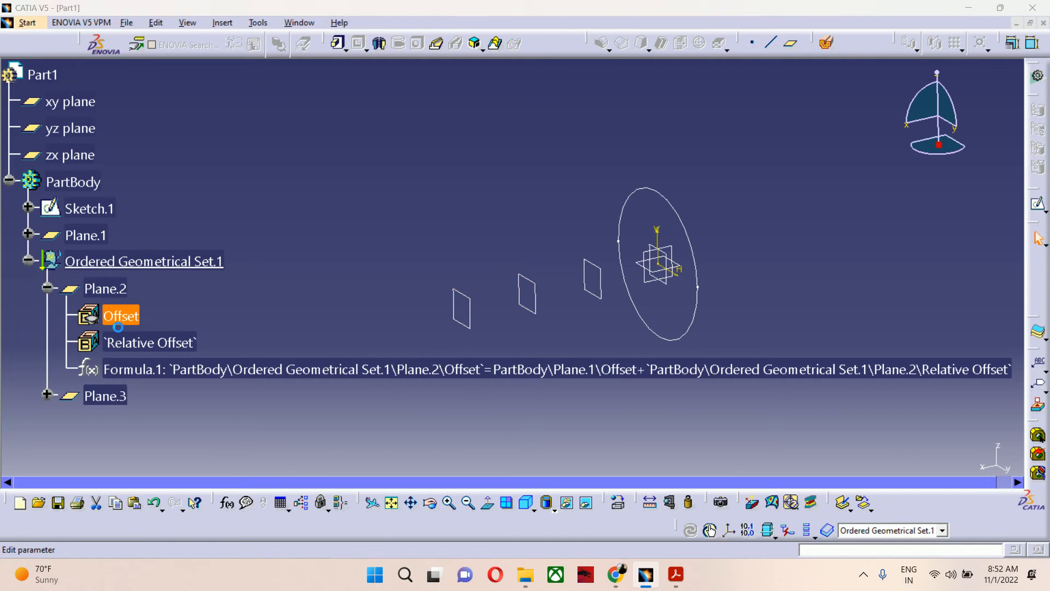
left_click(348, 374)
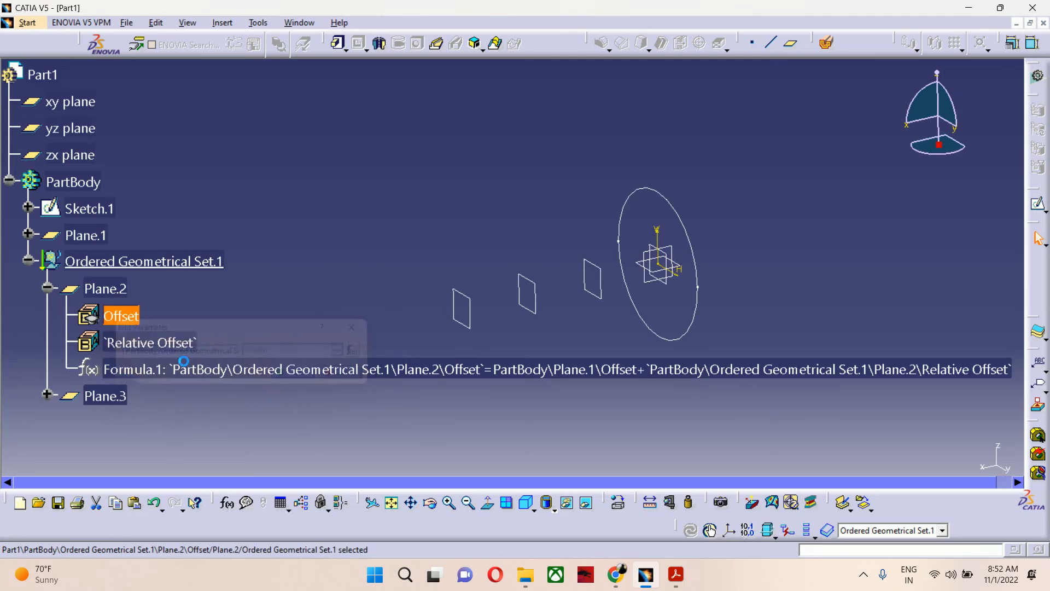
double_click(140, 344)
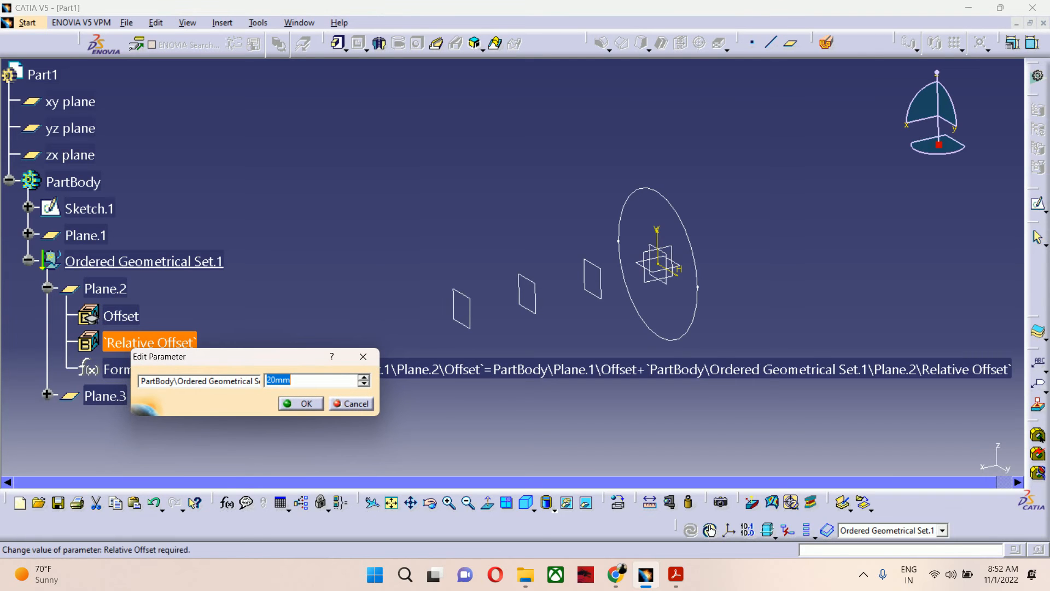
left_click(366, 409)
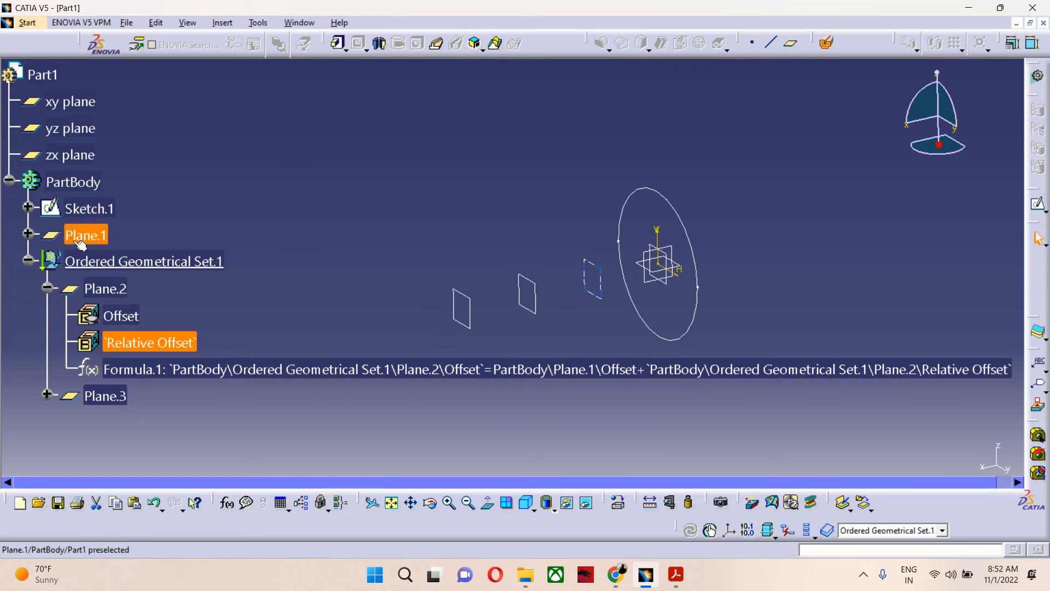
left_click(142, 261)
left_click(330, 291)
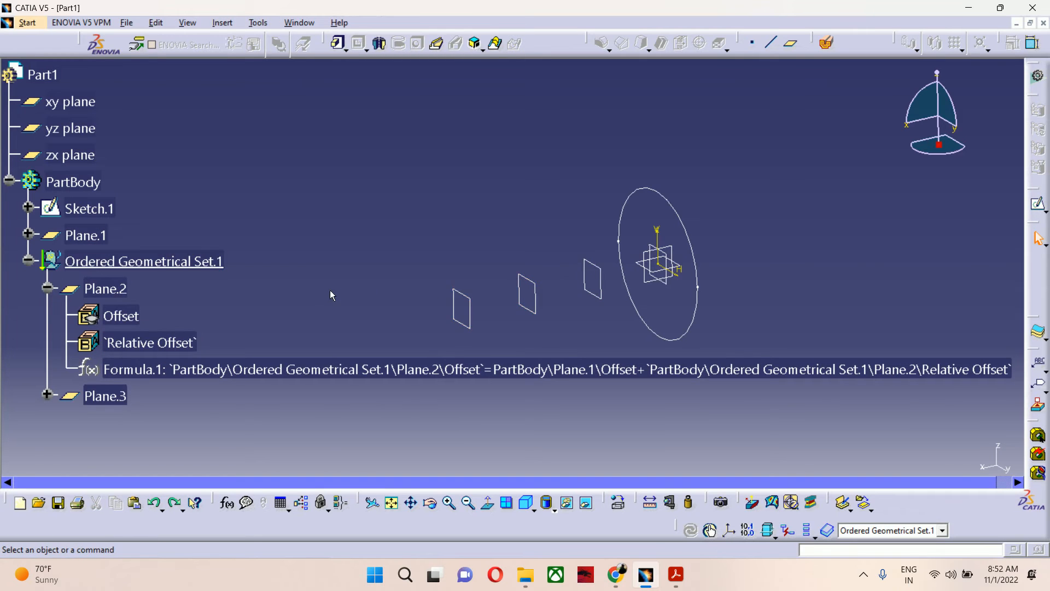
key("ctrl+z")
left_click(233, 278)
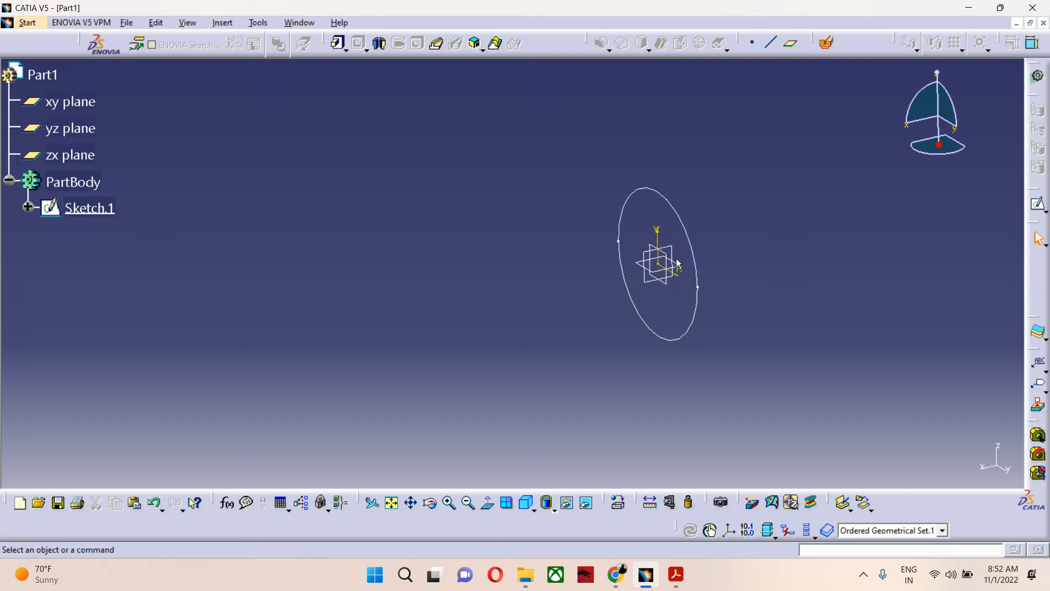
Step: Create a plane offset 20 mm from the yz plane and repeat it with four relative instances in a new body
left_click(655, 247)
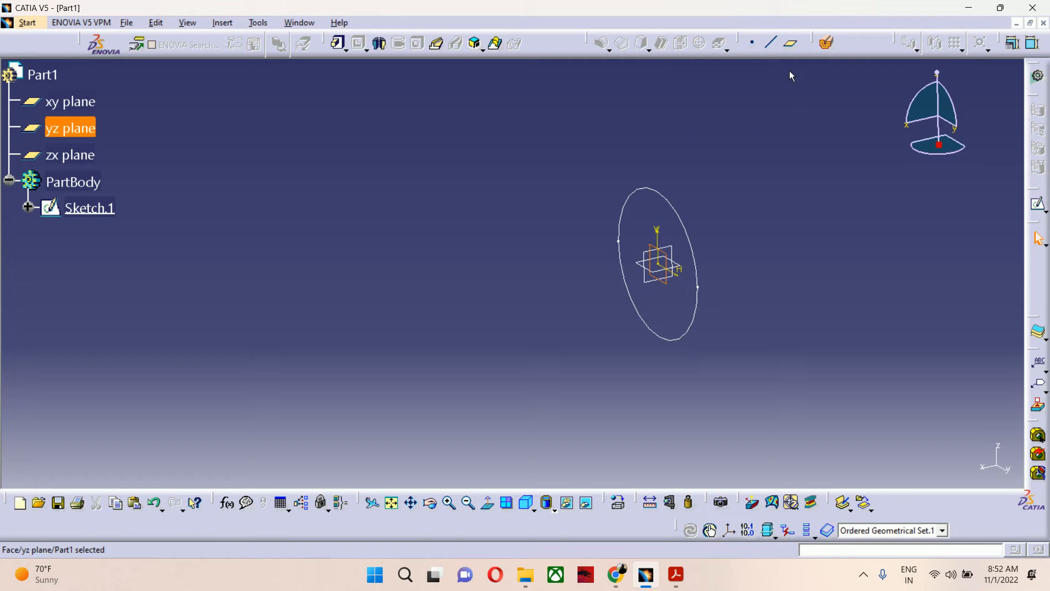
left_click(791, 43)
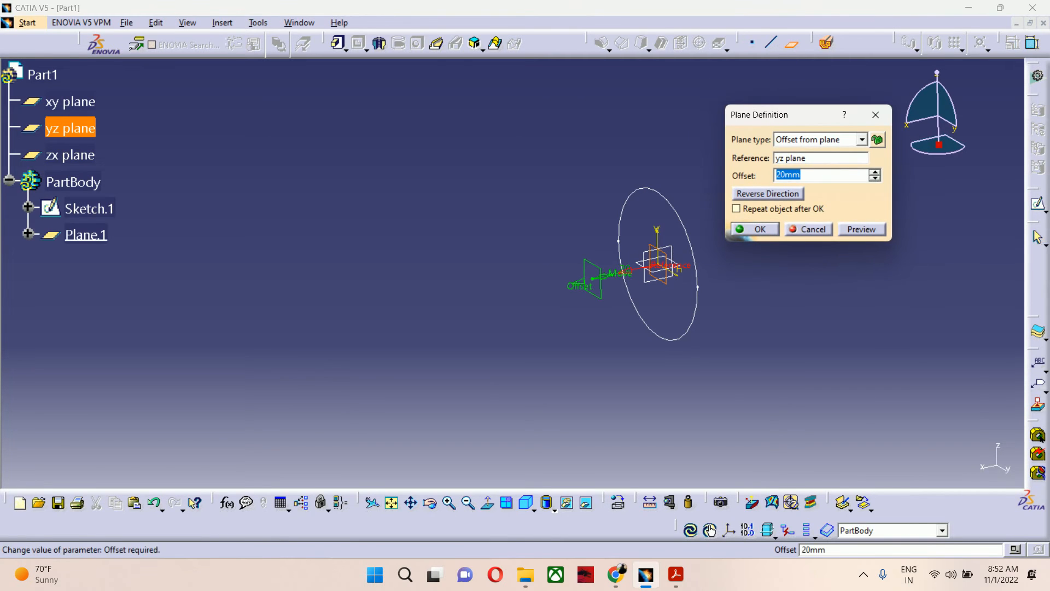
left_click(751, 229)
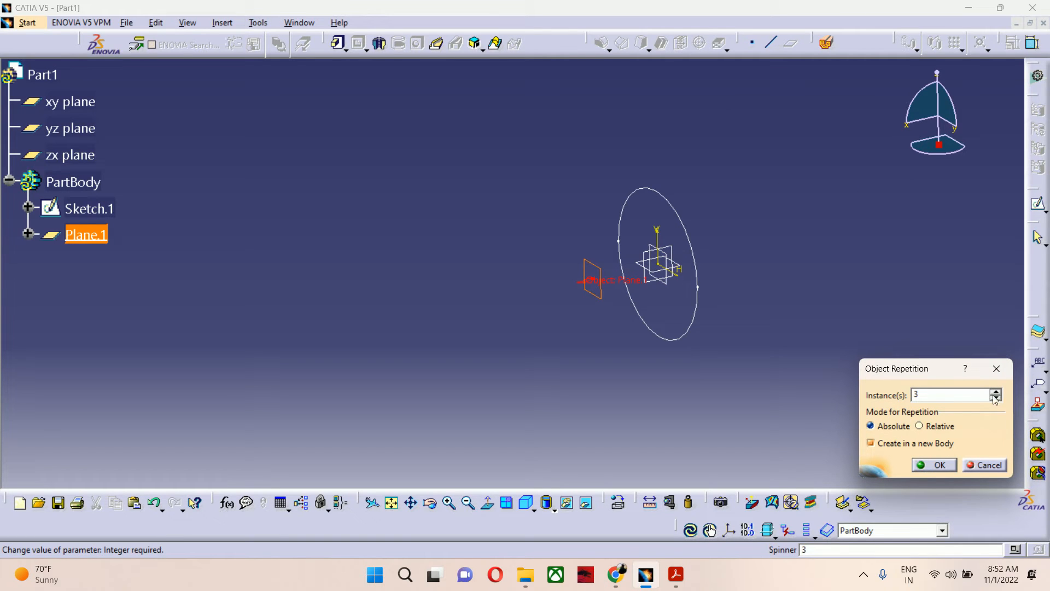
left_click(920, 426)
left_click(934, 465)
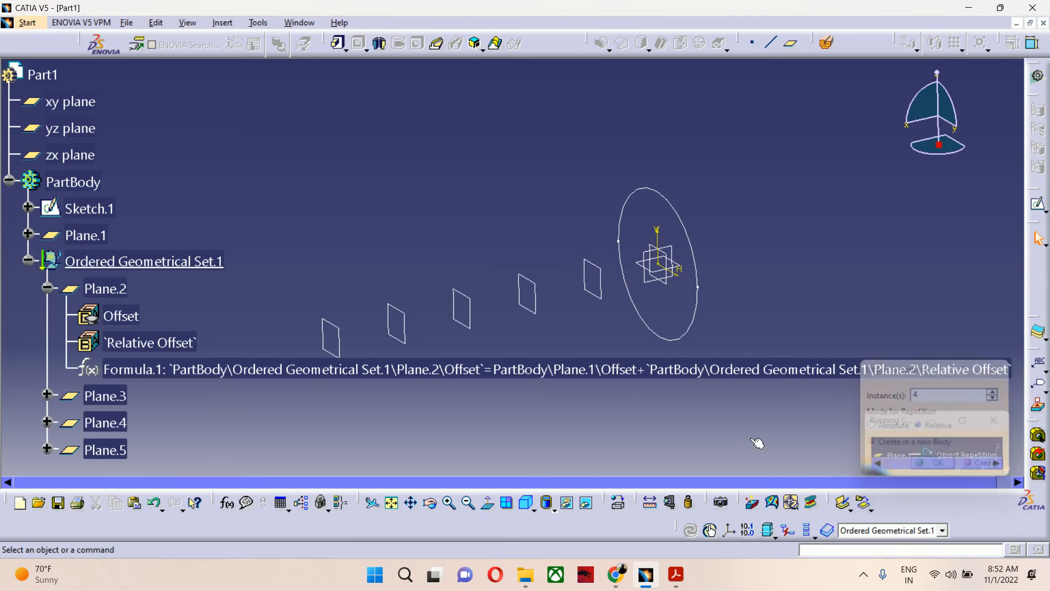
middle_click_drag(617, 394, 607, 298)
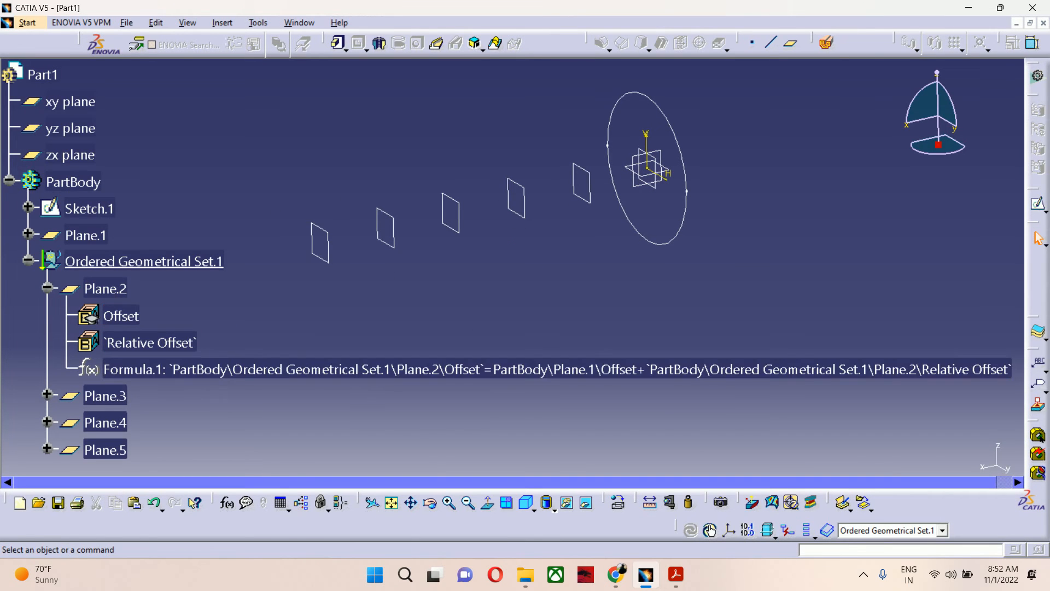
Step: Examine the offset definitions of Plane.1 and Plane.2, and check the wedge's section heights in Adobe Acrobat Reader before returning to CATIA V5
left_click(594, 191)
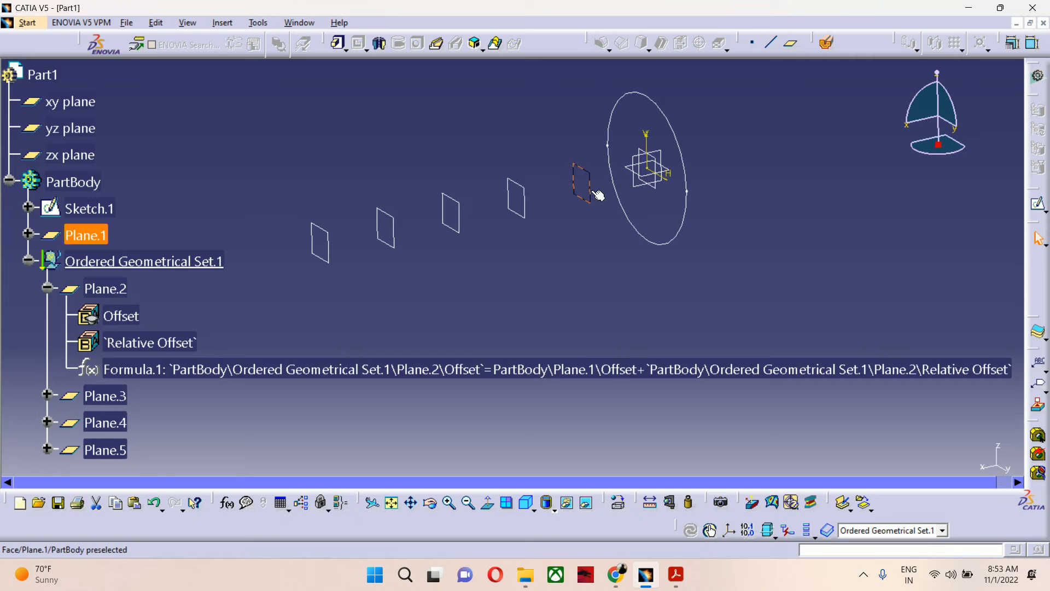
double_click(595, 193)
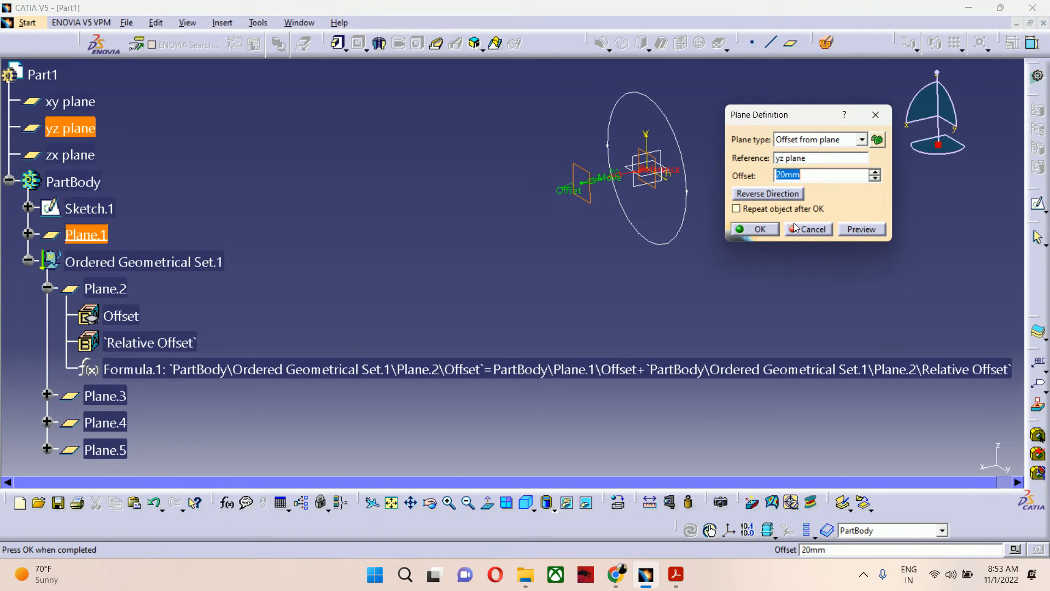
left_click(794, 228)
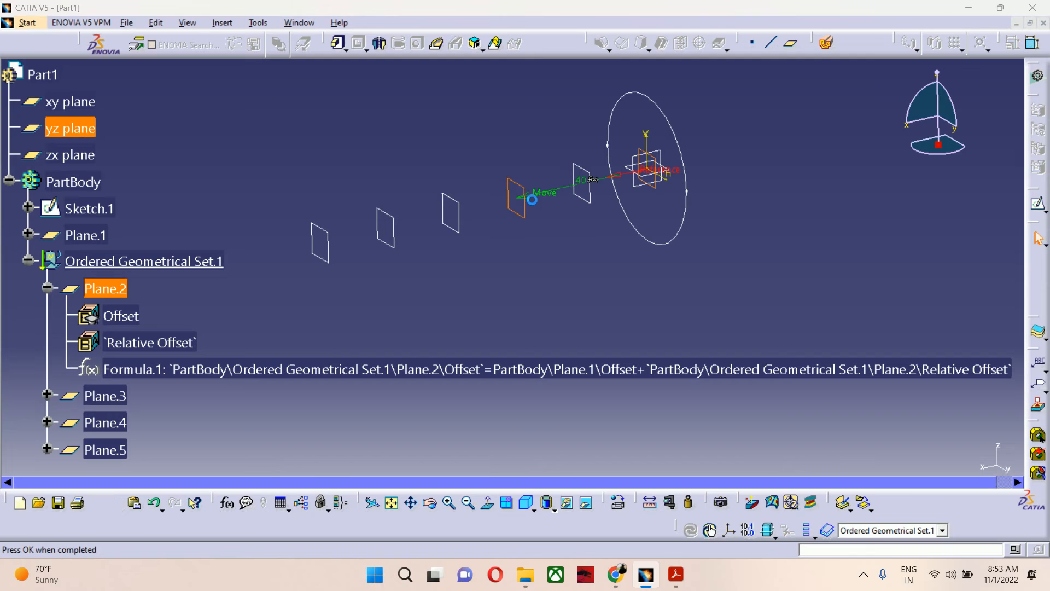
double_click(530, 200)
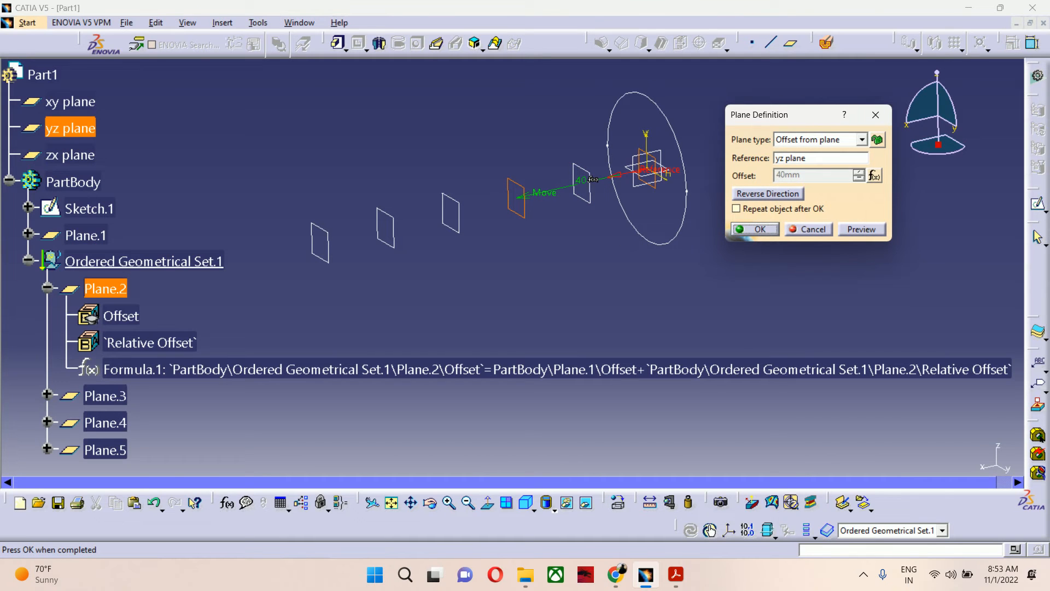
double_click(586, 184)
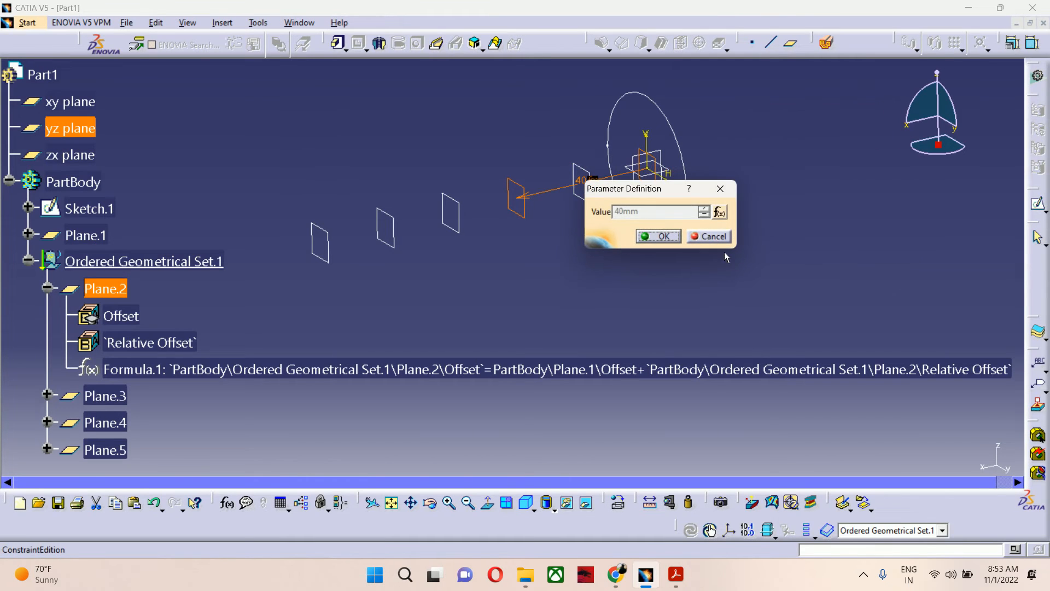
left_click(28, 257)
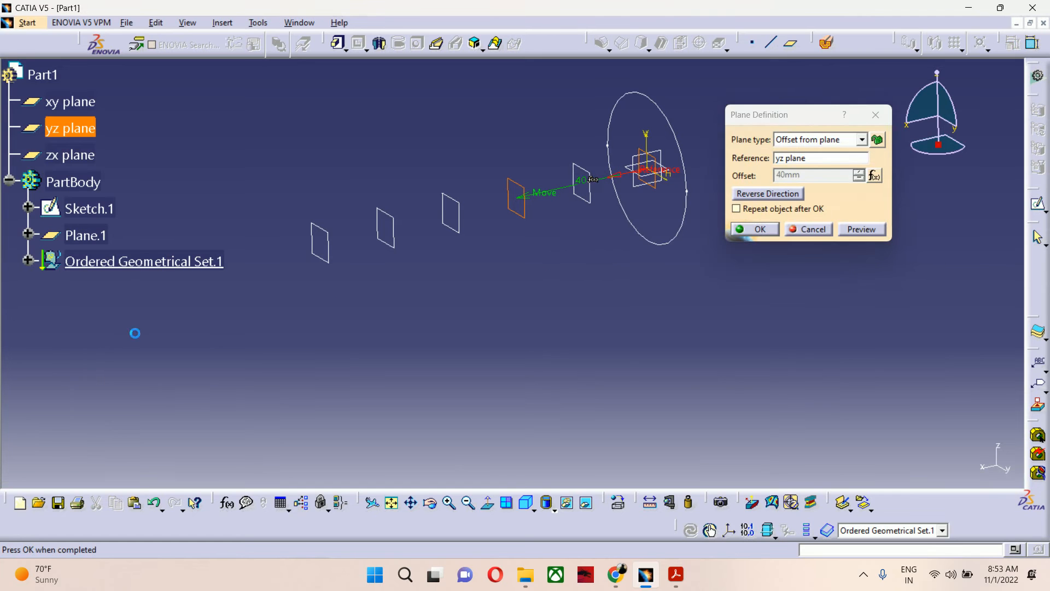
left_click(676, 574)
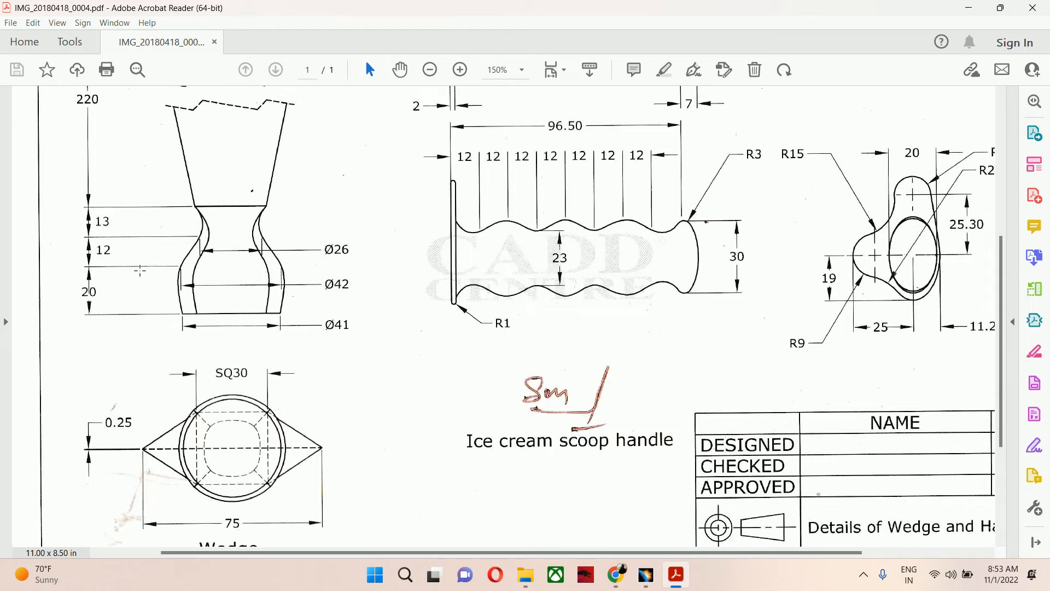
left_click(968, 8)
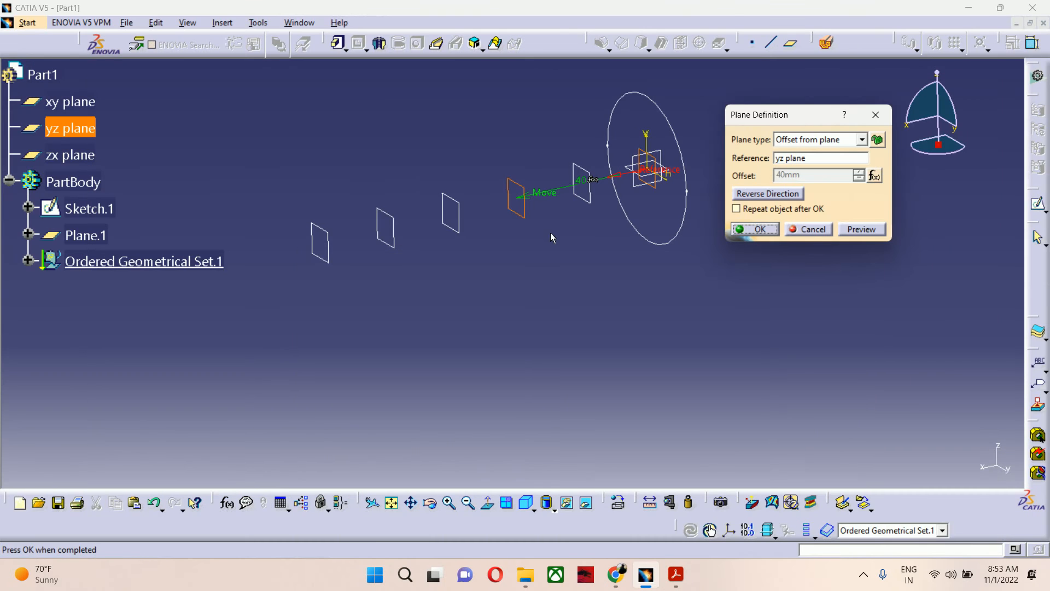
Step: Close the plane definition and examine Plane.2's offset formula and Offset parameter in Ordered Geometrical Set.1
left_click(813, 229)
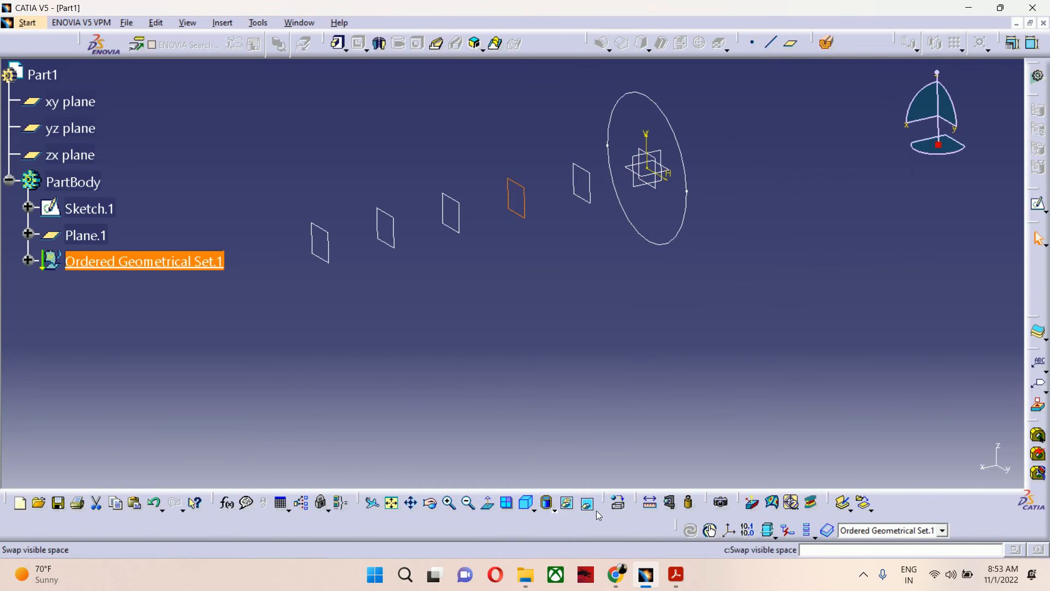
left_click(29, 261)
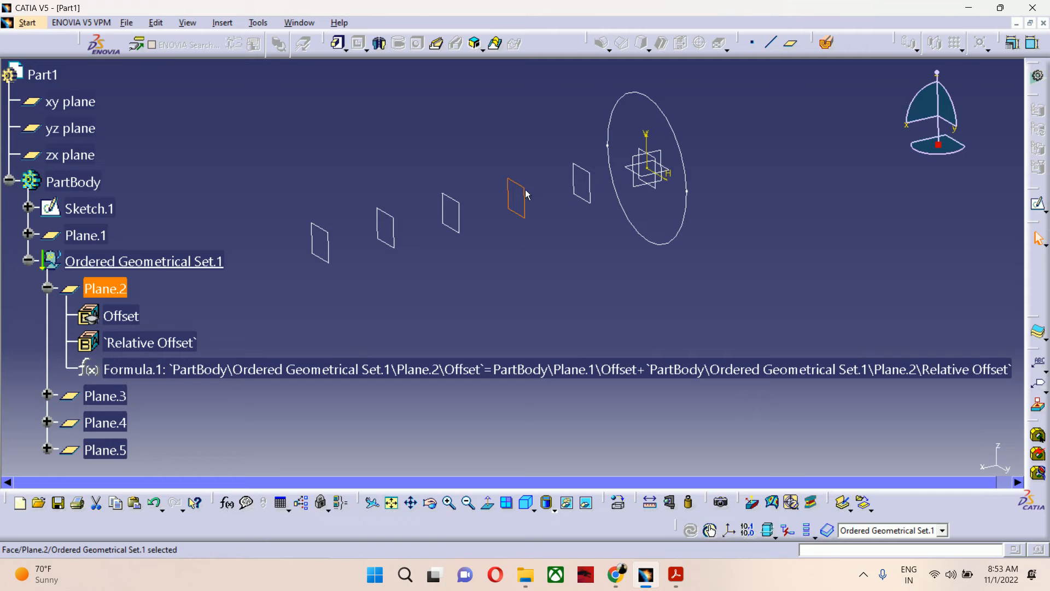
left_click(85, 235)
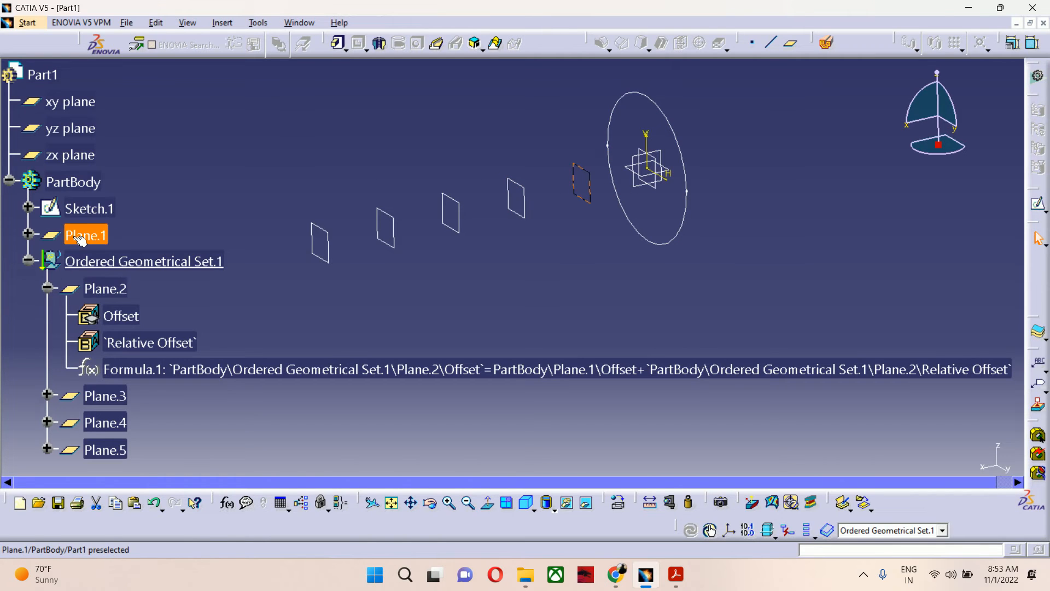
left_click(104, 298)
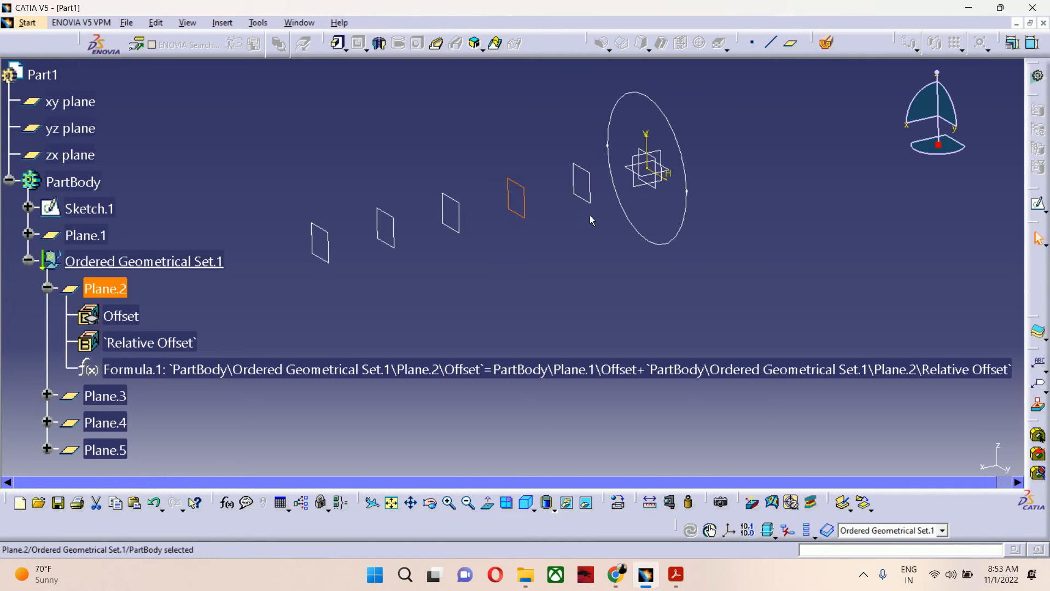
double_click(213, 370)
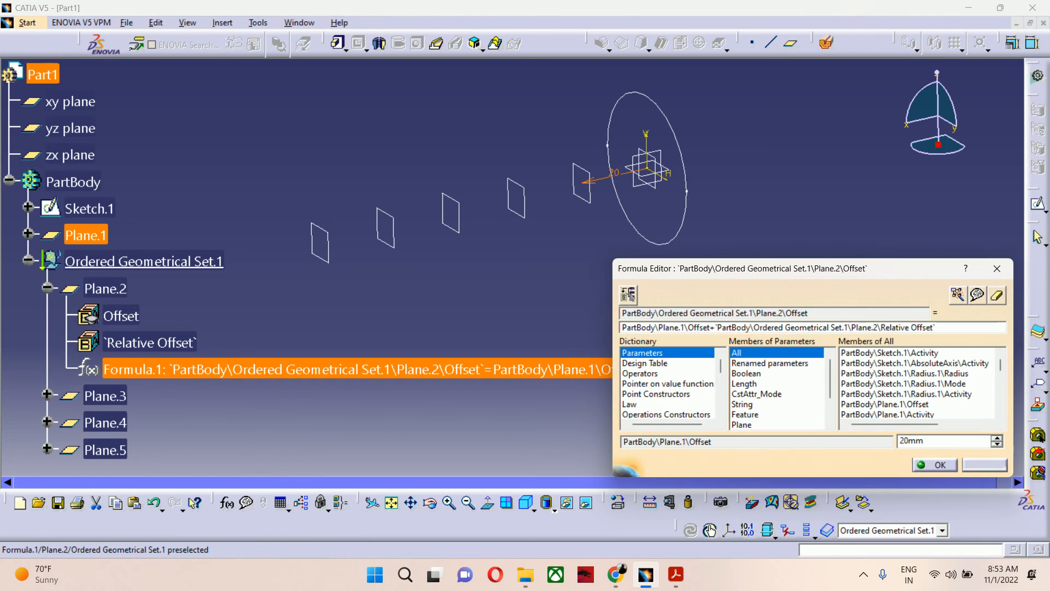
left_click(981, 464)
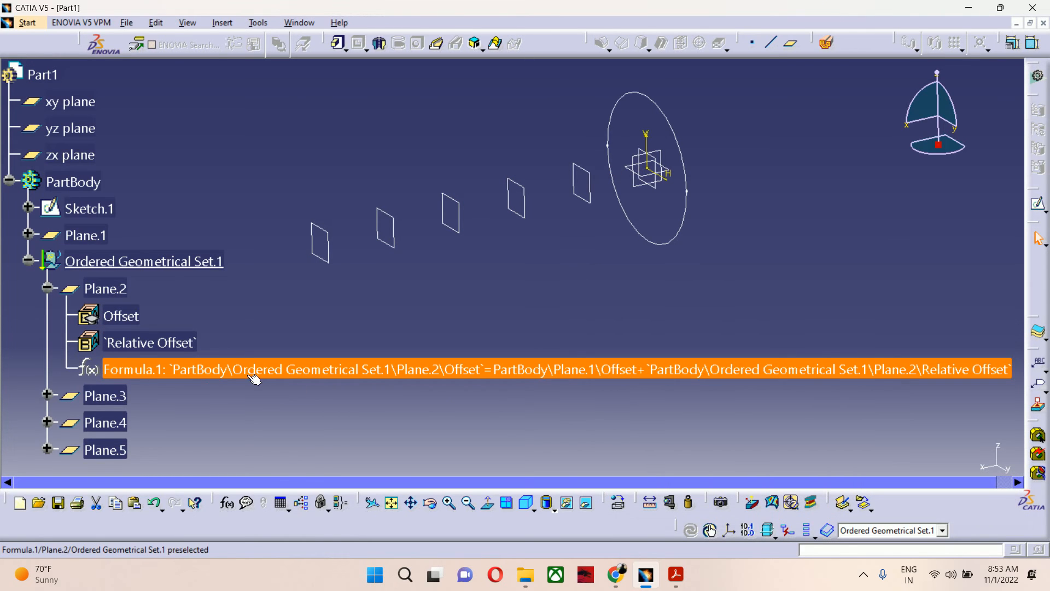
double_click(130, 321)
left_click(362, 373)
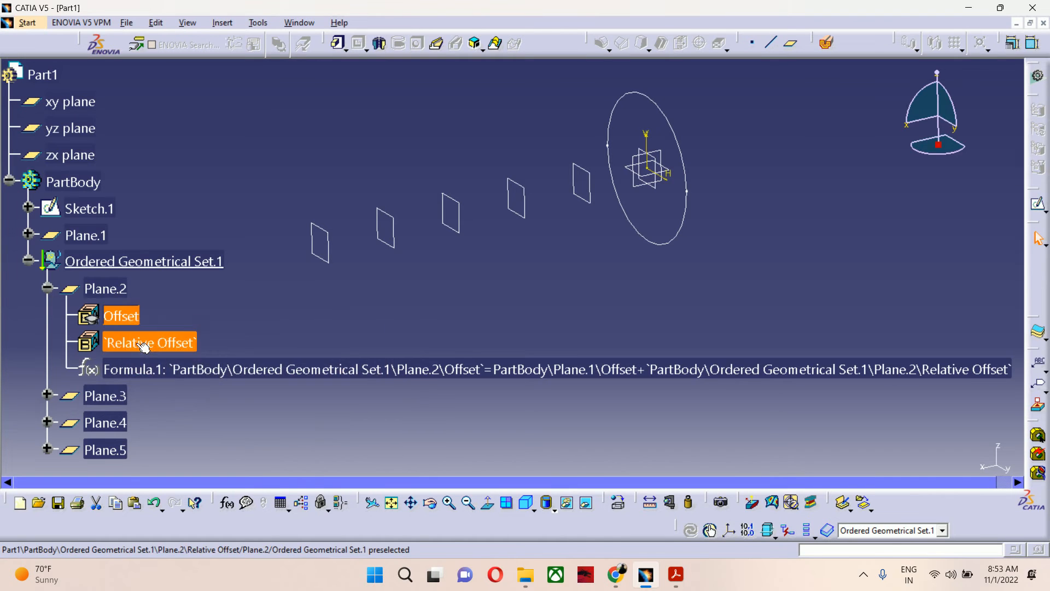
Step: Set the Relative Offset of Plane.2 to 12 mm
double_click(142, 342)
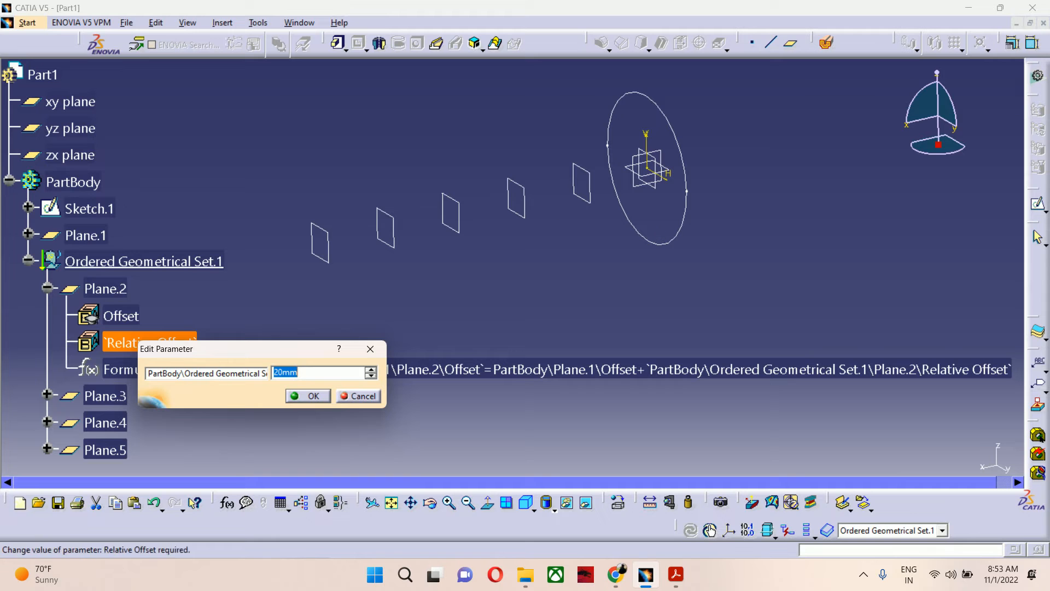
type("12")
key("Return")
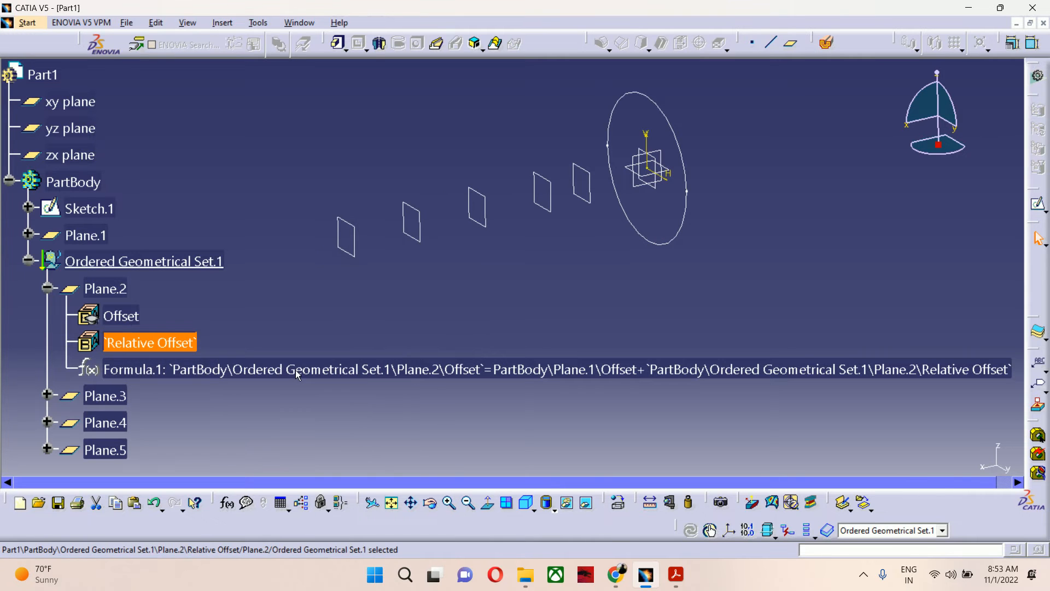
Step: Check the wedge drawing in Adobe Acrobat Reader and the Google Meet session, then return to CATIA V5 and review Plane.2's Relative Offset
left_click(676, 573)
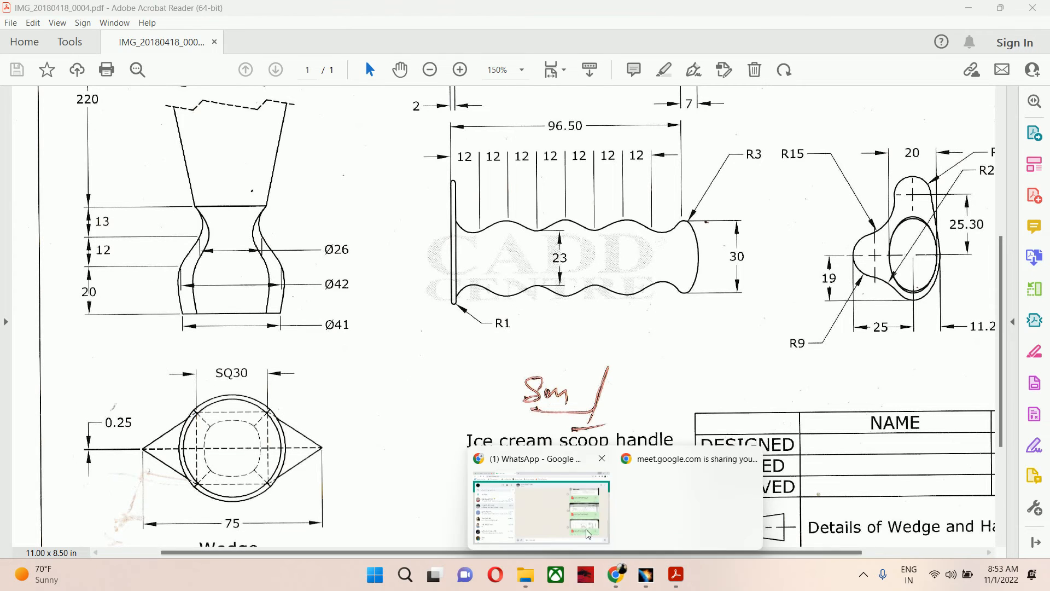
left_click(525, 509)
left_click(96, 12)
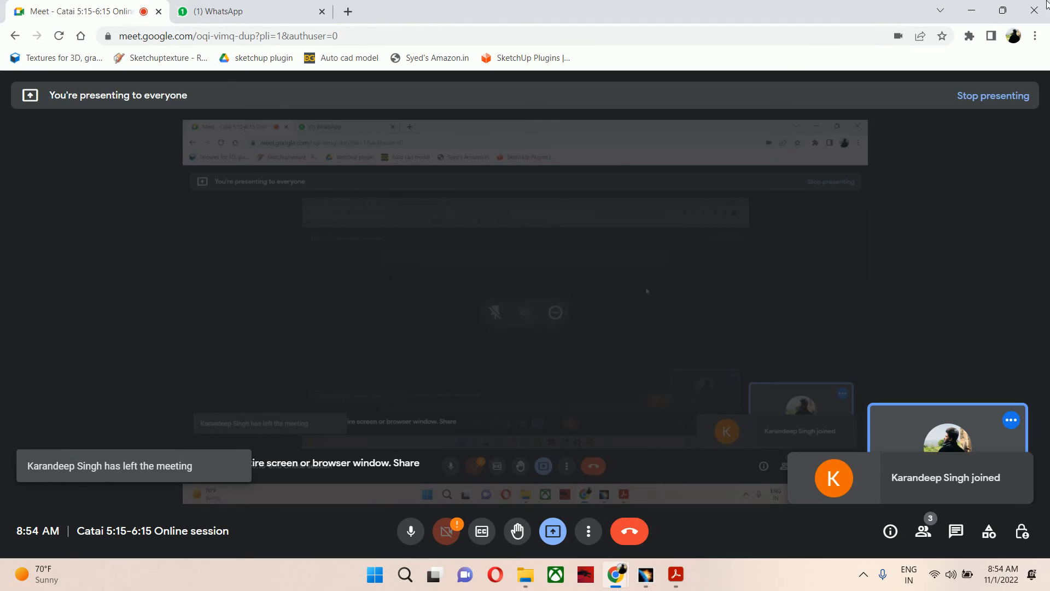
left_click(982, 11)
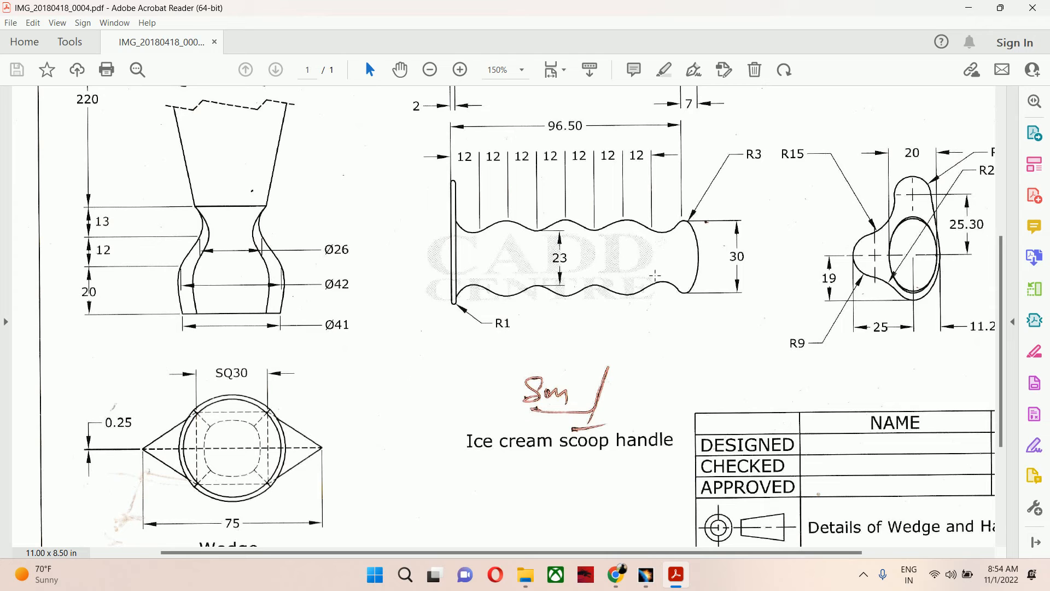
left_click(969, 8)
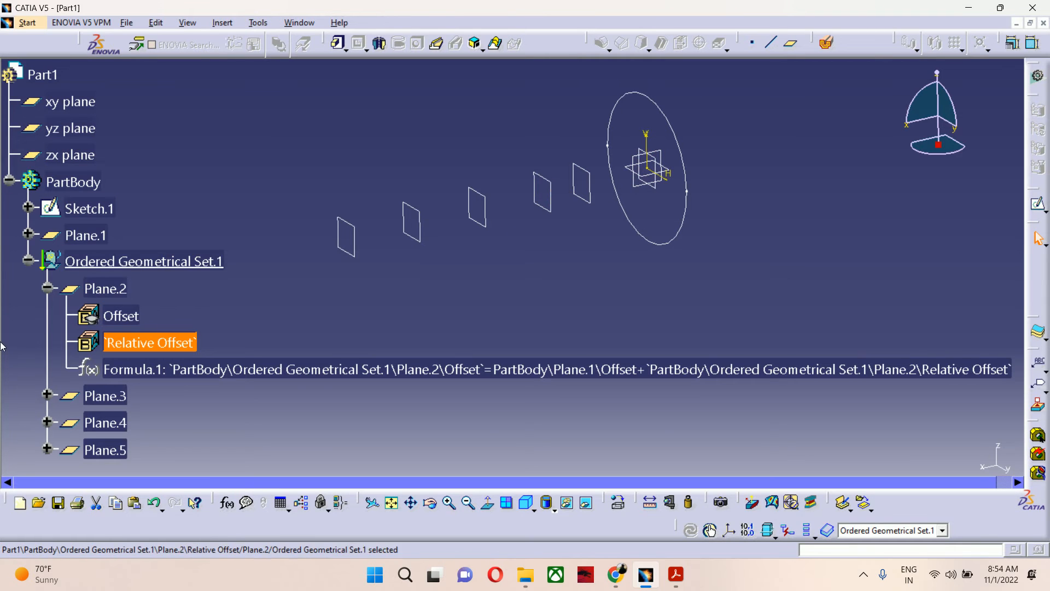
double_click(136, 350)
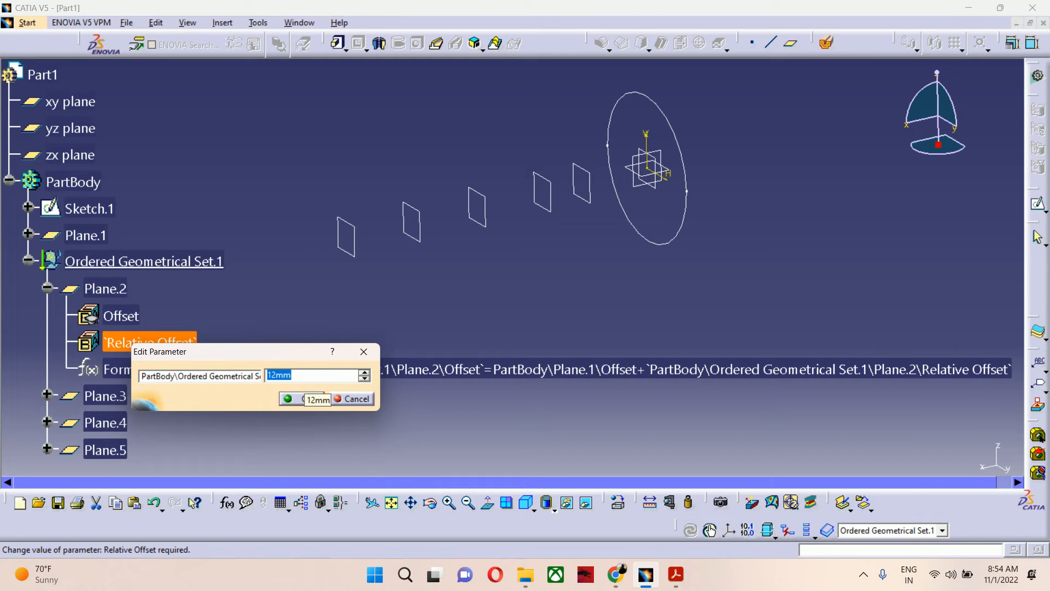
left_click(357, 399)
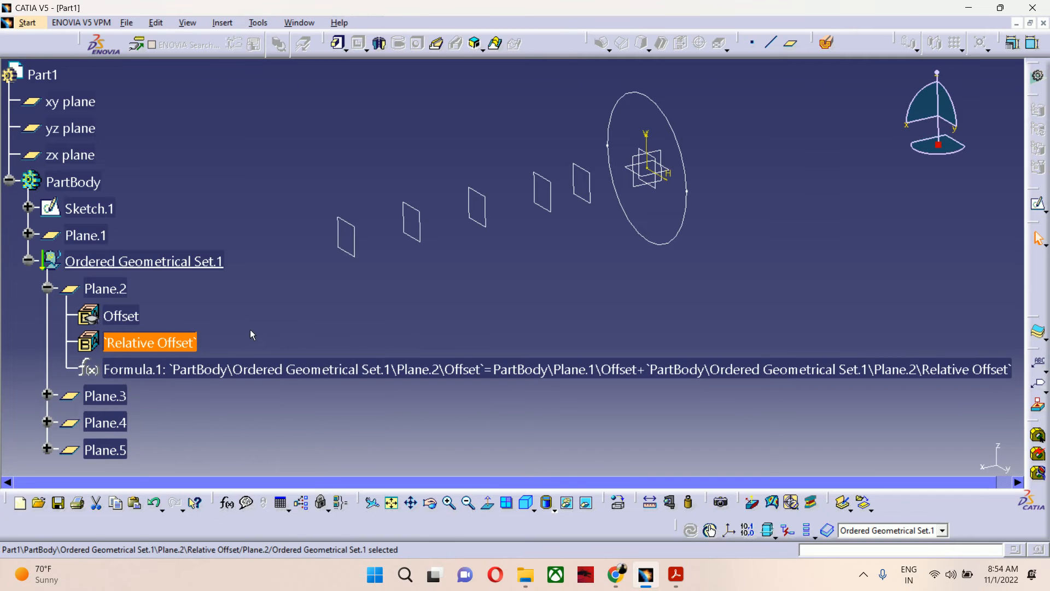
Step: Consult the wedge drawing in Adobe Acrobat Reader, then set the Relative Offset of Plane.3 to 13 mm in CATIA V5
scroll(251, 329, "down", 2)
left_click(676, 575)
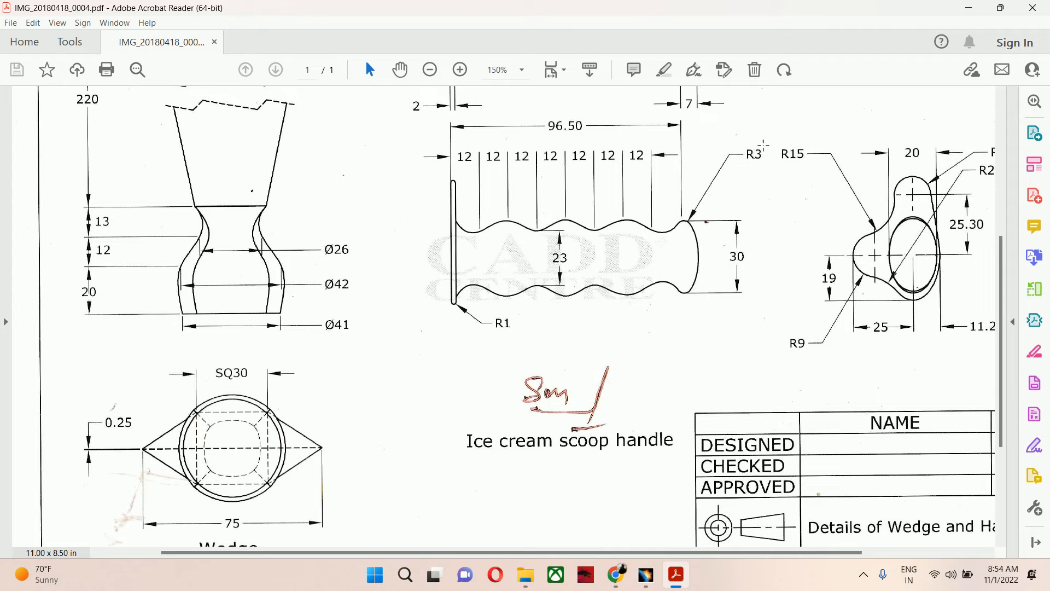
left_click(968, 8)
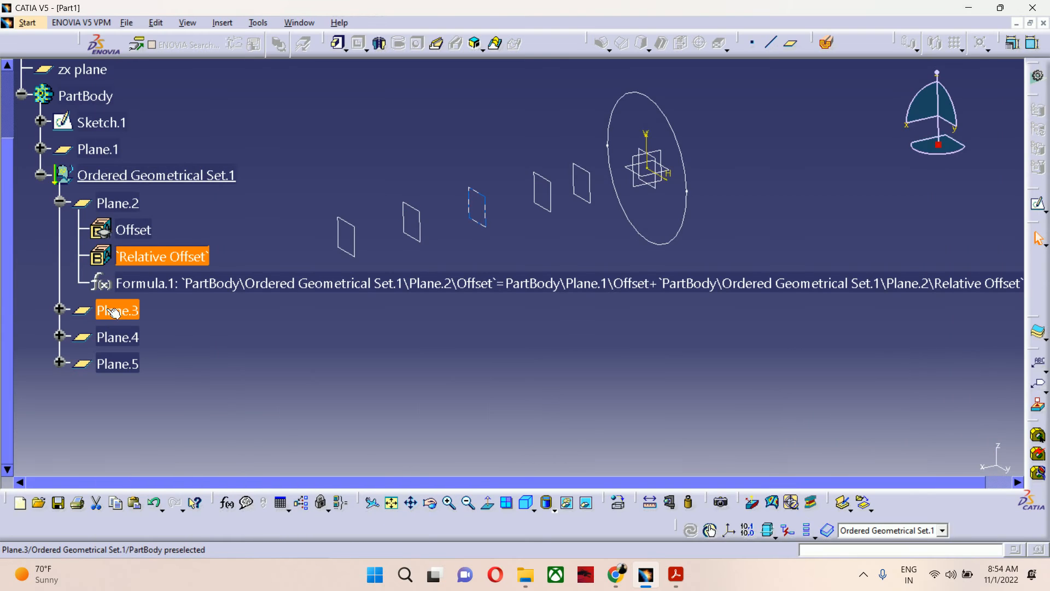
left_click(59, 309)
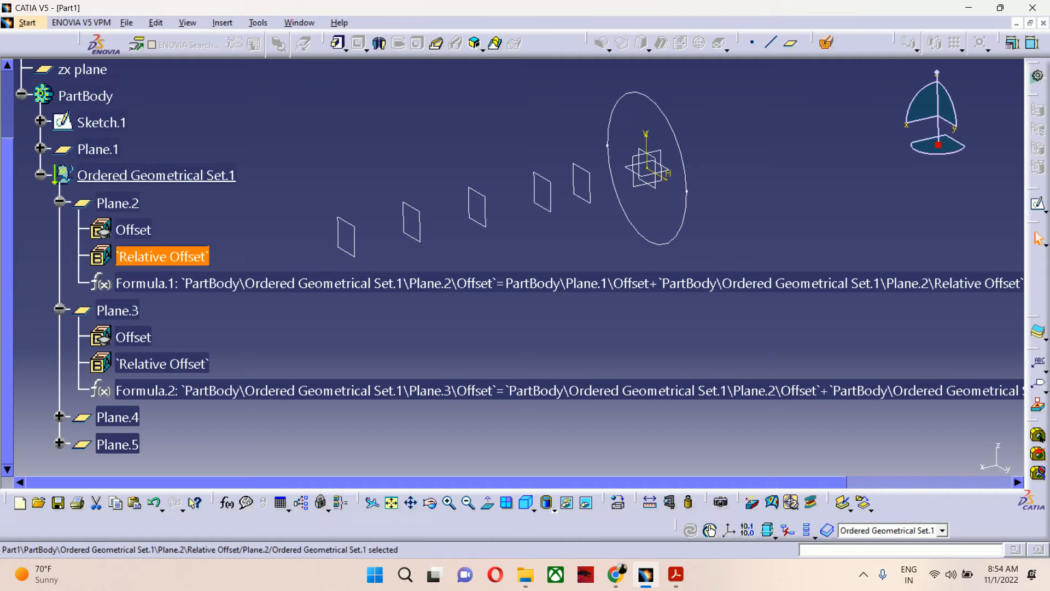
double_click(153, 365)
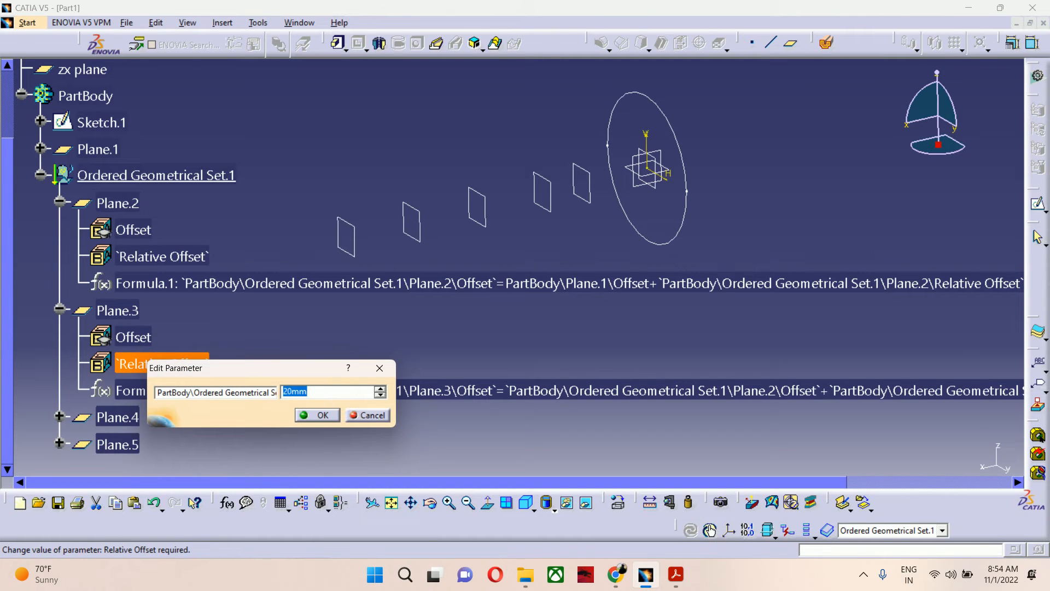
type("13")
left_click(317, 415)
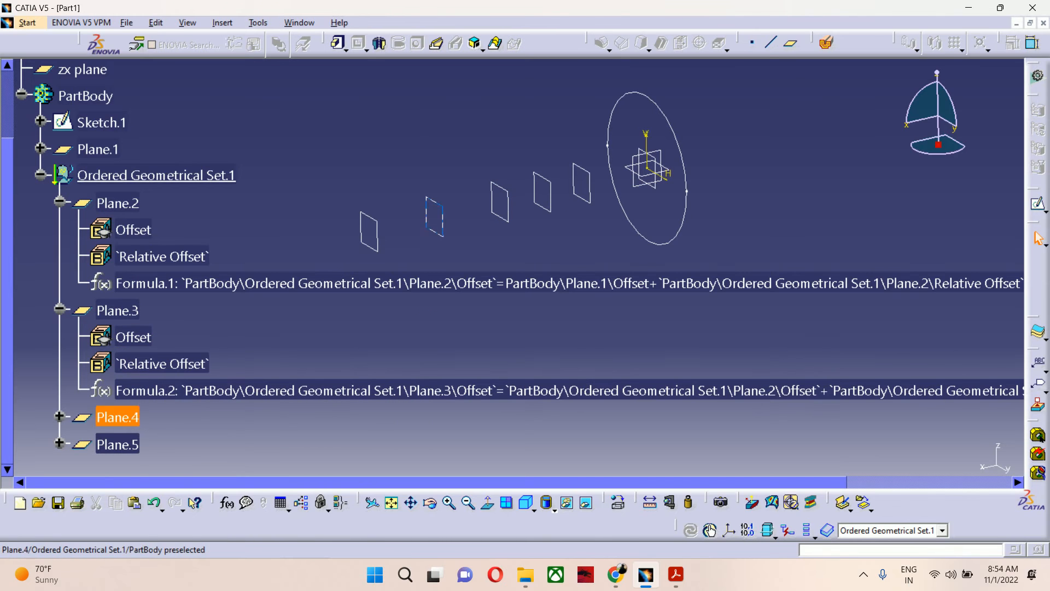
Step: Try to delete Plane.5 from the specification tree
right_click(114, 446)
left_click(144, 361)
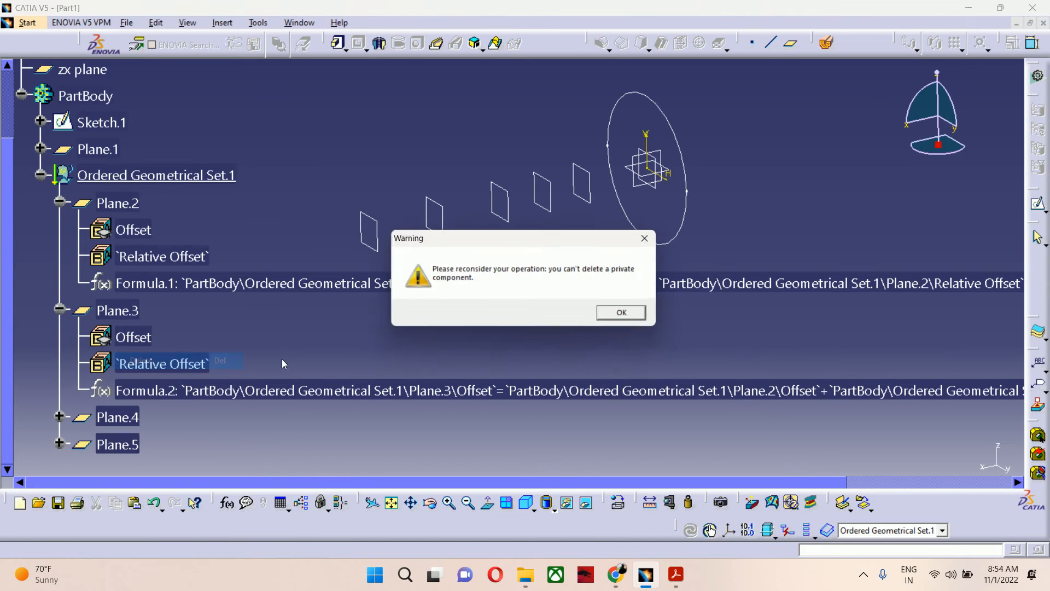
left_click(623, 313)
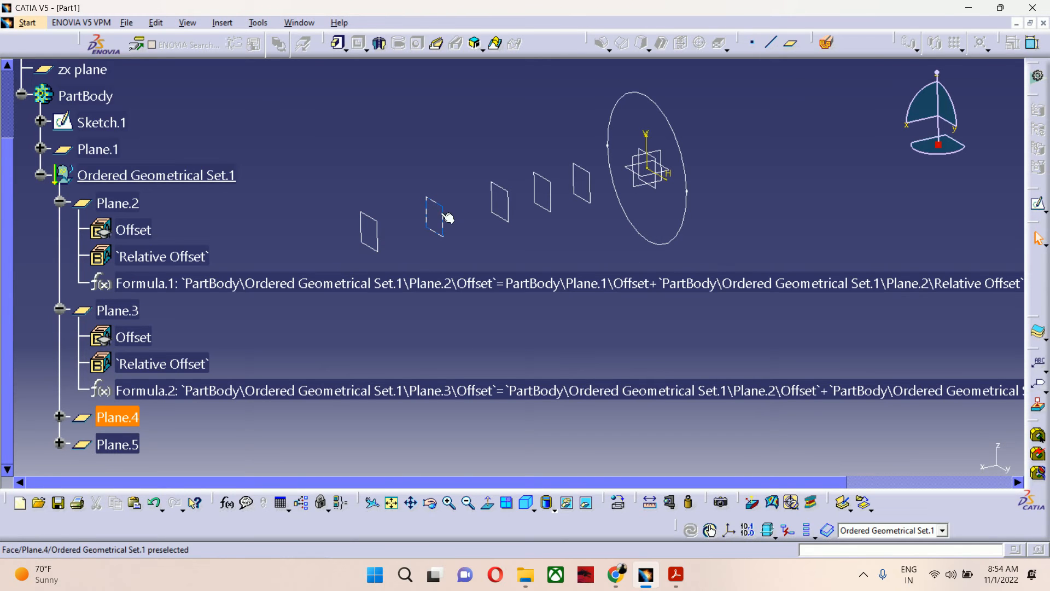
Step: Consult the wedge drawing in Adobe Acrobat Reader and set the Relative Offset of Plane.4 to 220 mm in CATIA V5
left_click(60, 417)
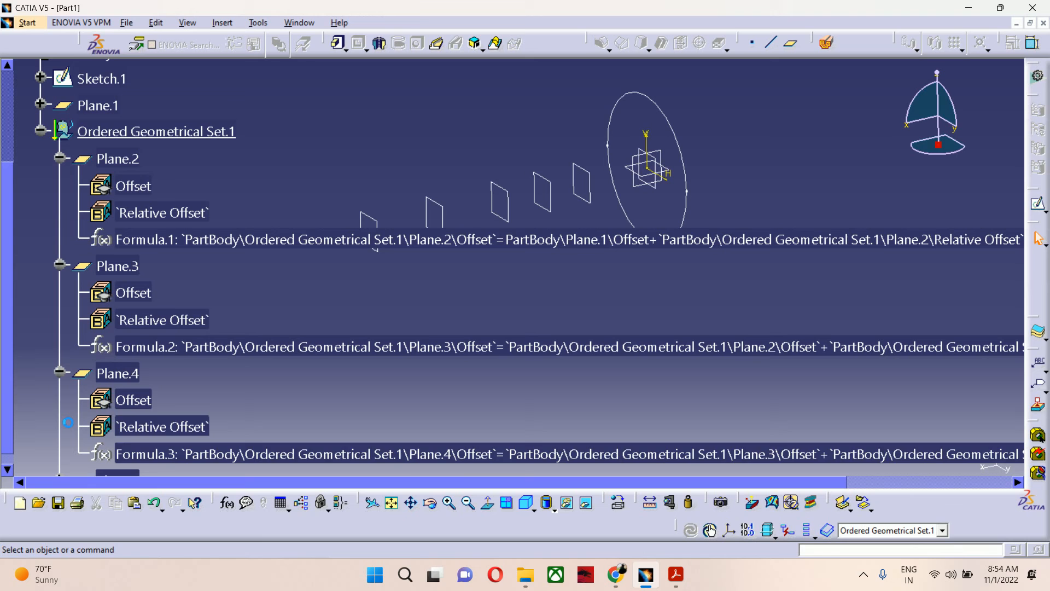
double_click(157, 432)
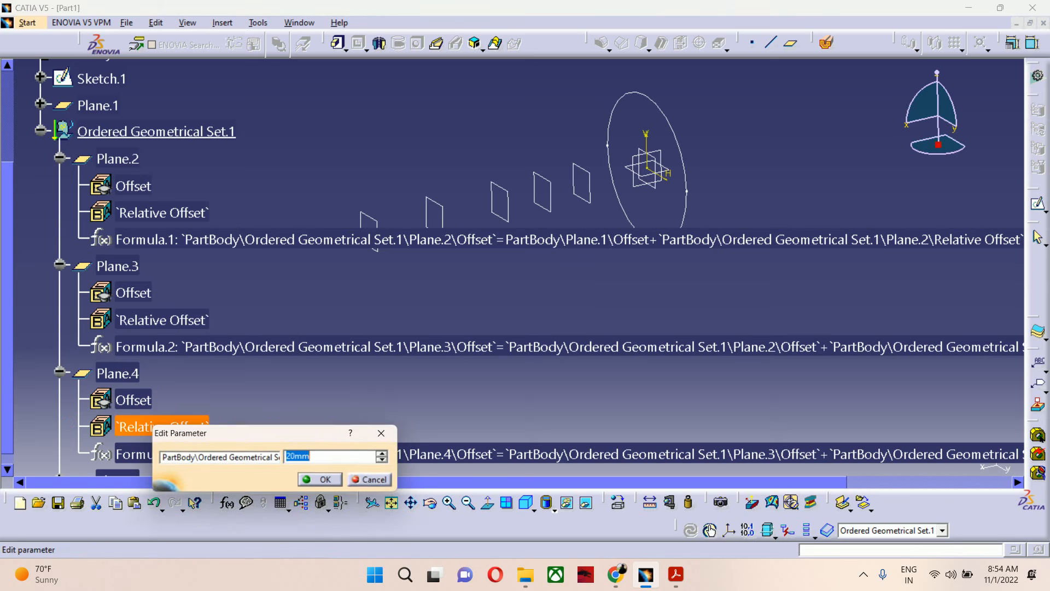
left_click(676, 574)
scroll(244, 346, "up", 3)
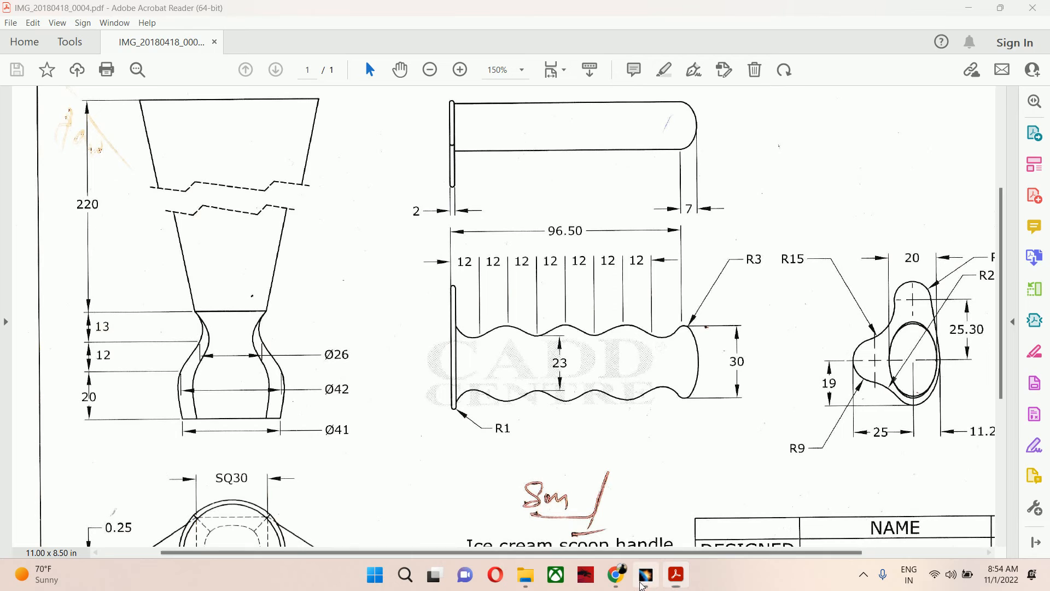
left_click(646, 574)
type("22")
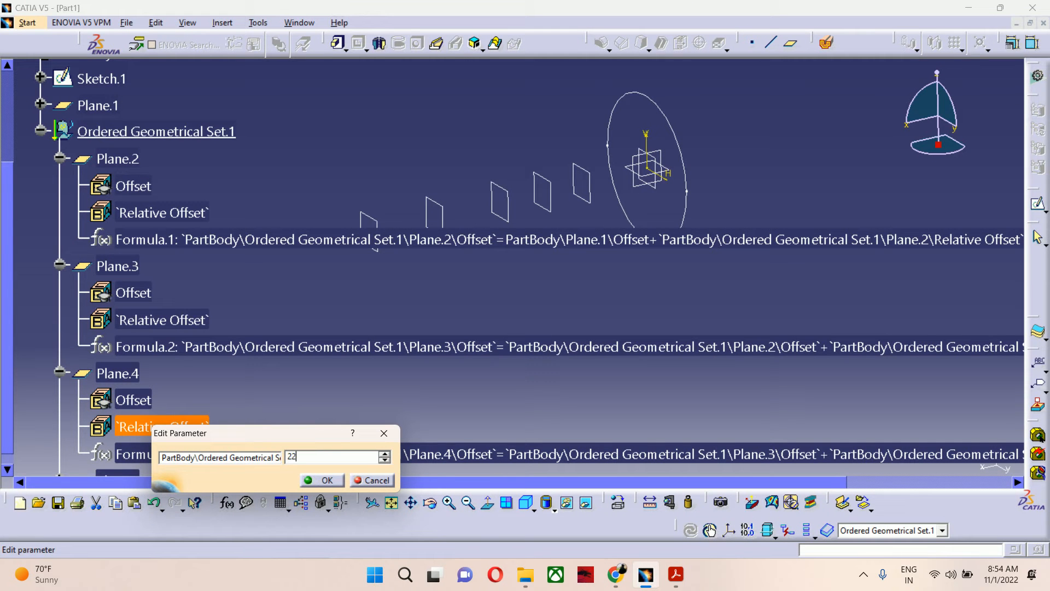
type("0")
left_click(322, 479)
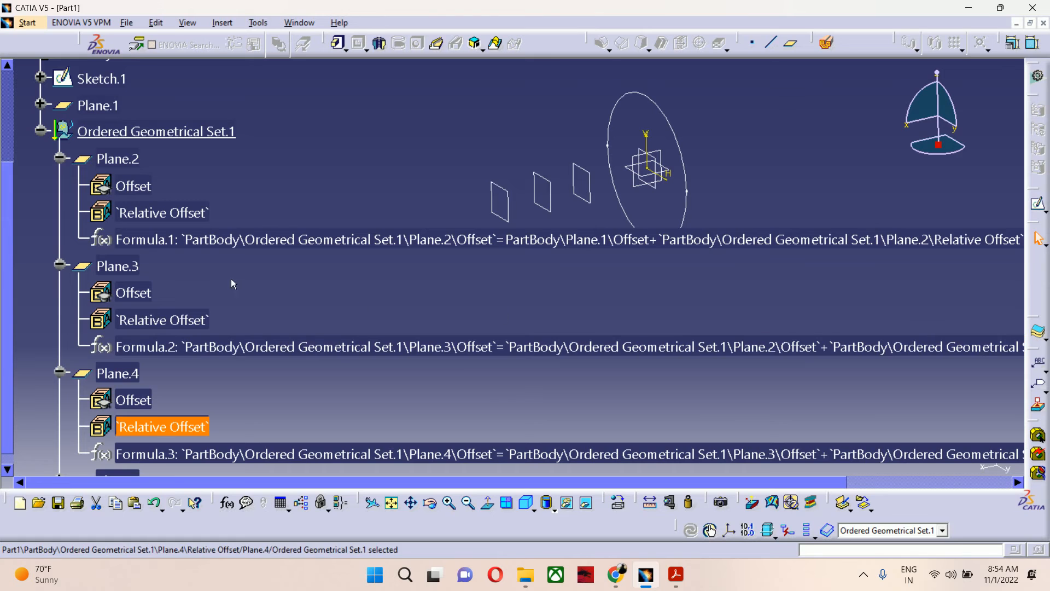
Step: Collapse Plane.3, Plane.4, Plane.2 and Ordered Geometrical Set.1 in the specification tree
left_click(57, 264)
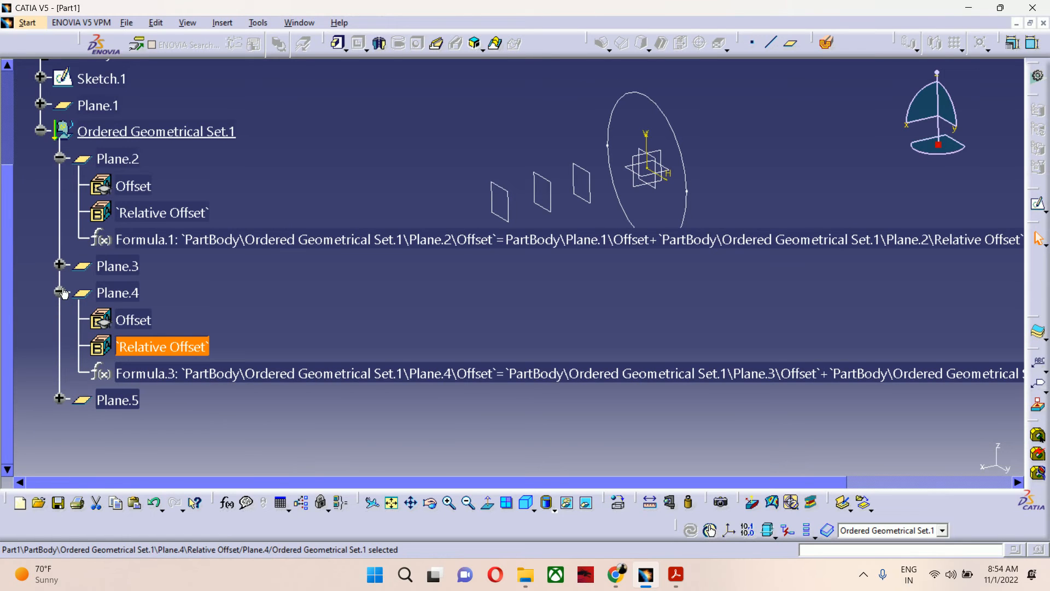
left_click(60, 292)
left_click(58, 158)
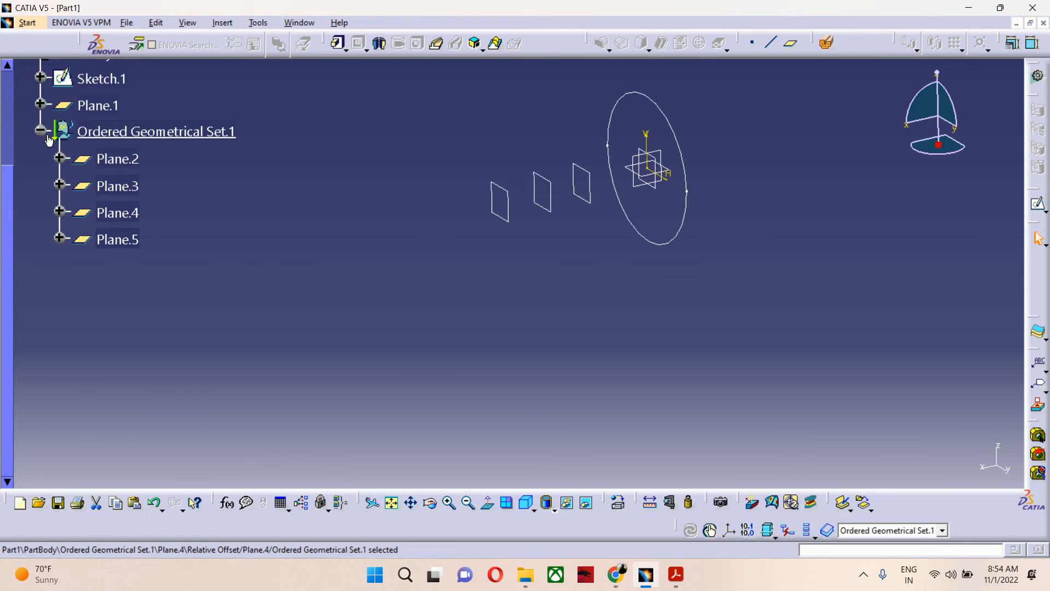
left_click(41, 130)
Step: Try to delete the outermost offset plane, Plane.5, directly from the 3D view
middle_click_drag(361, 212, 453, 361)
left_click(426, 263)
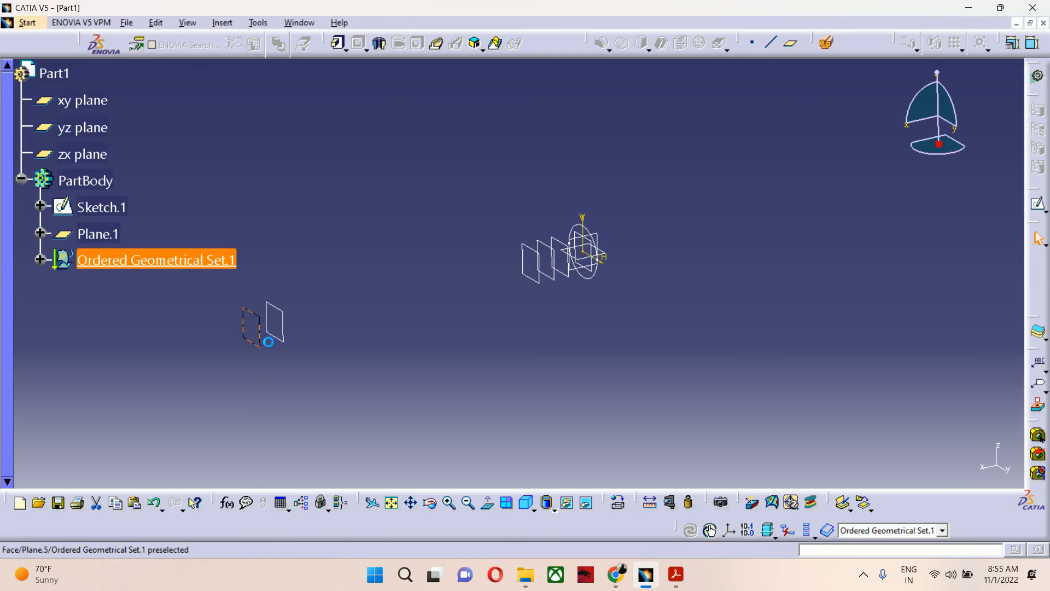
right_click(270, 334)
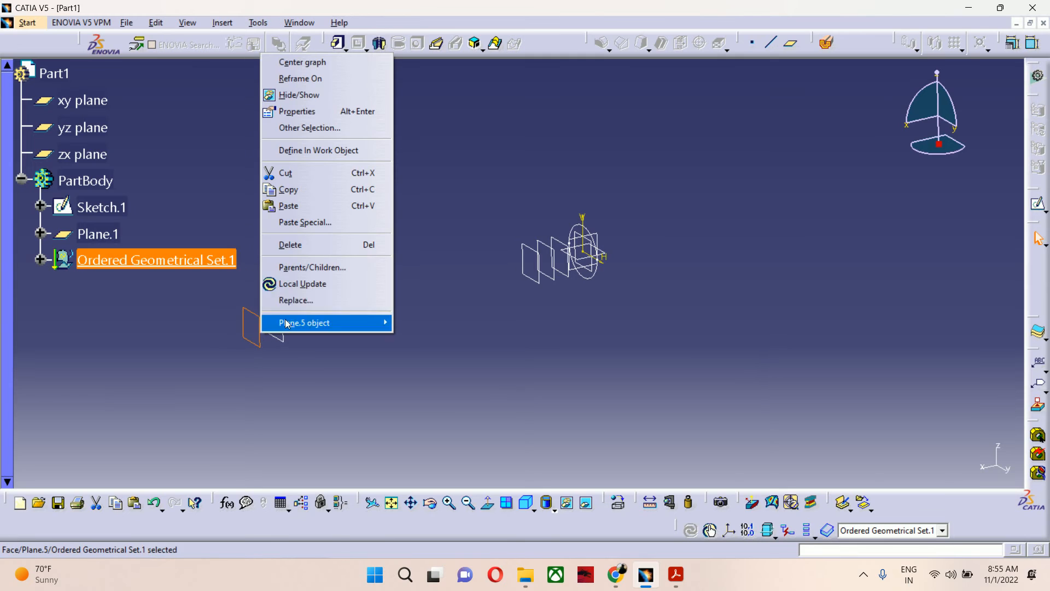
left_click(296, 244)
left_click(618, 316)
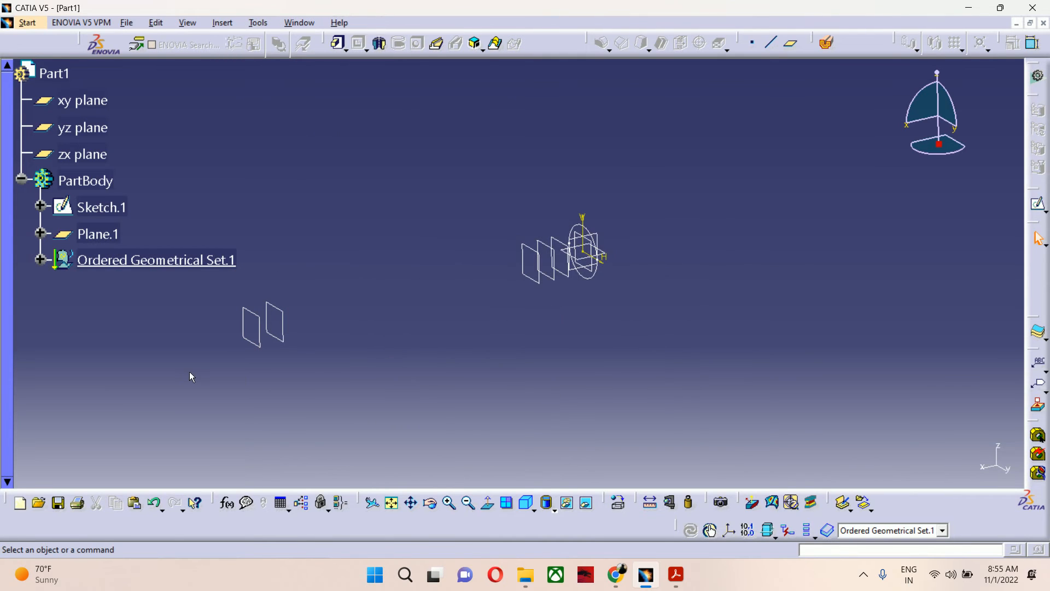
Step: Expand Ordered Geometrical Set.1 and hide Plane.5
left_click(43, 261)
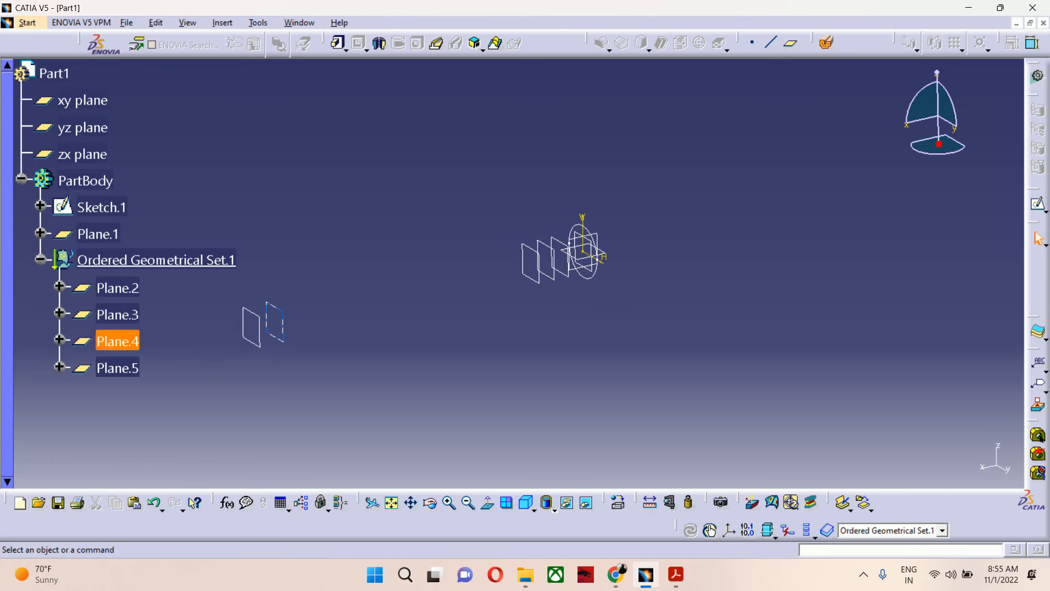
right_click(112, 369)
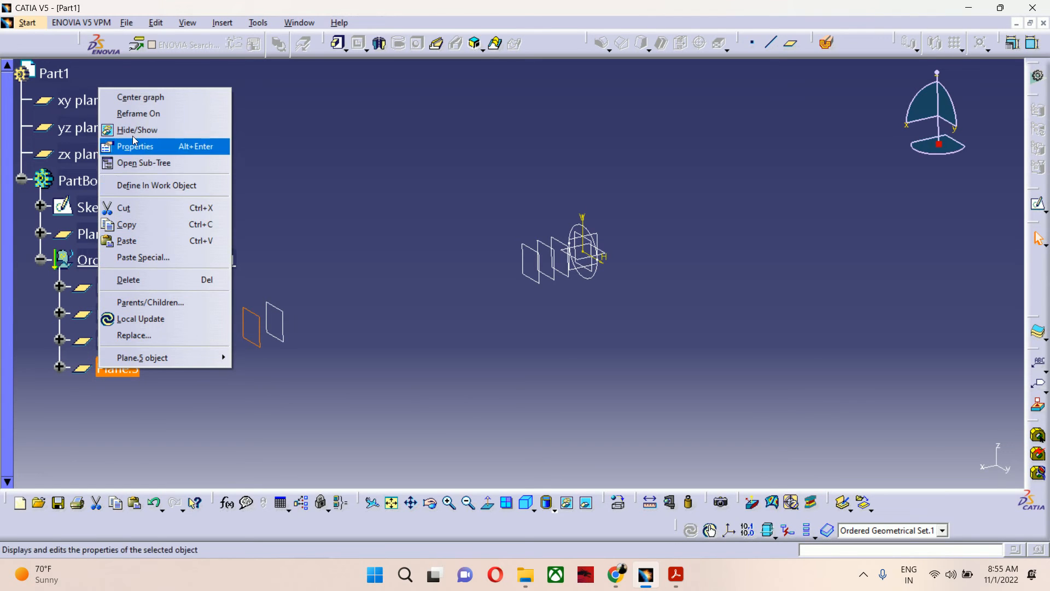
left_click(137, 129)
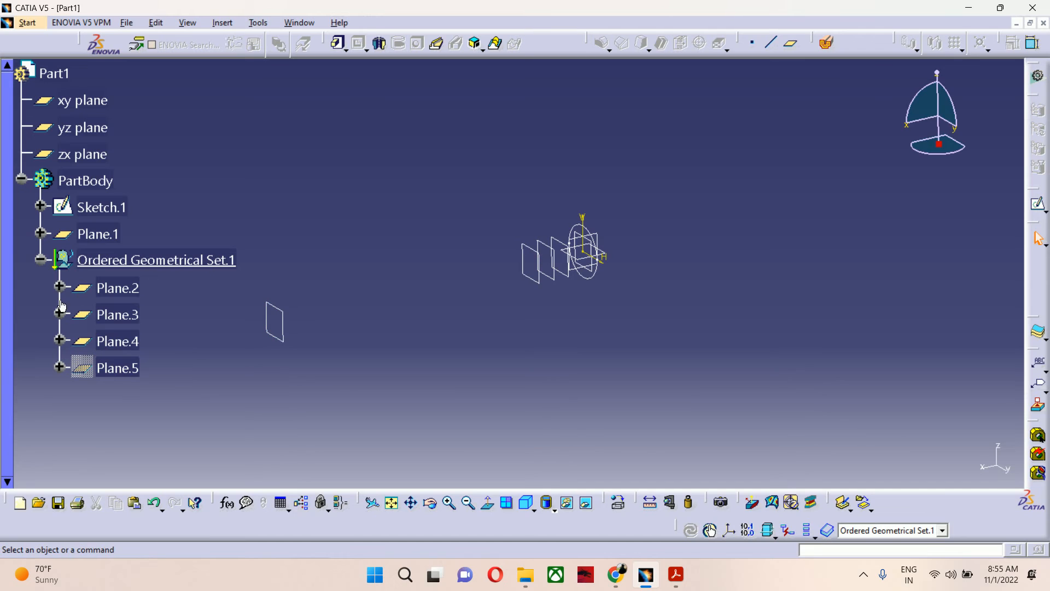
Step: Collapse Ordered Geometrical Set.1 and sketch a circle about 55 mm in diameter, centred on the origin, on the offset plane nearest the 41 mm circle
left_click(45, 261)
middle_click_drag(504, 265, 558, 312)
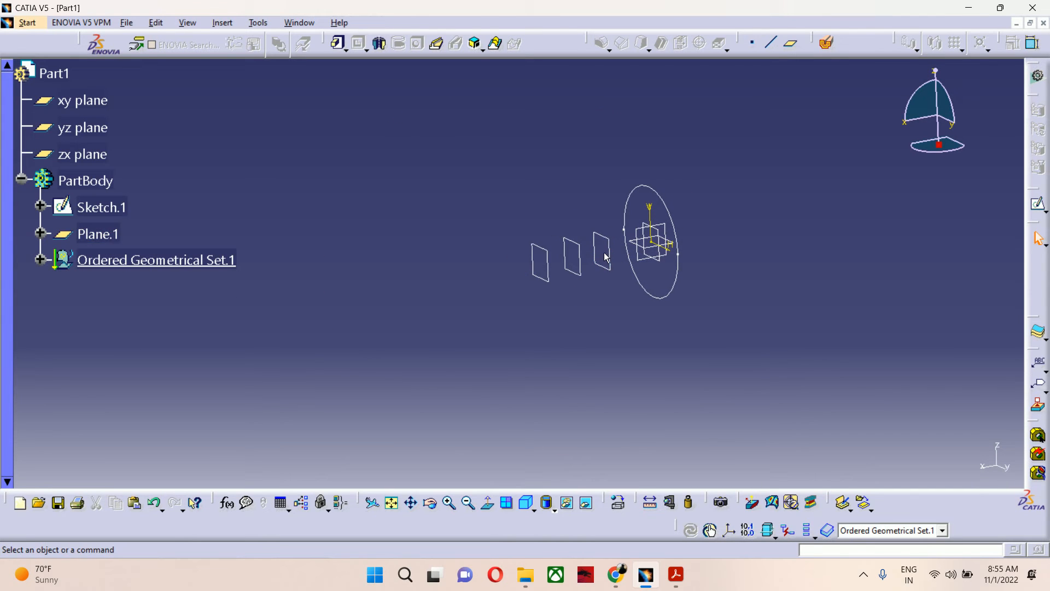
left_click(1038, 203)
middle_click_drag(611, 297, 595, 346)
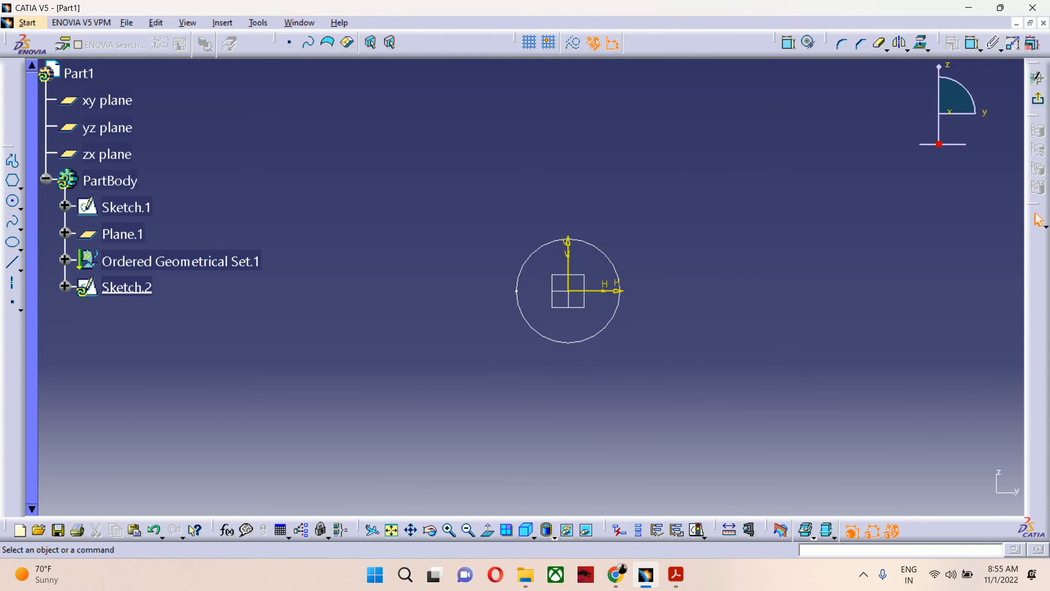
left_click(13, 200)
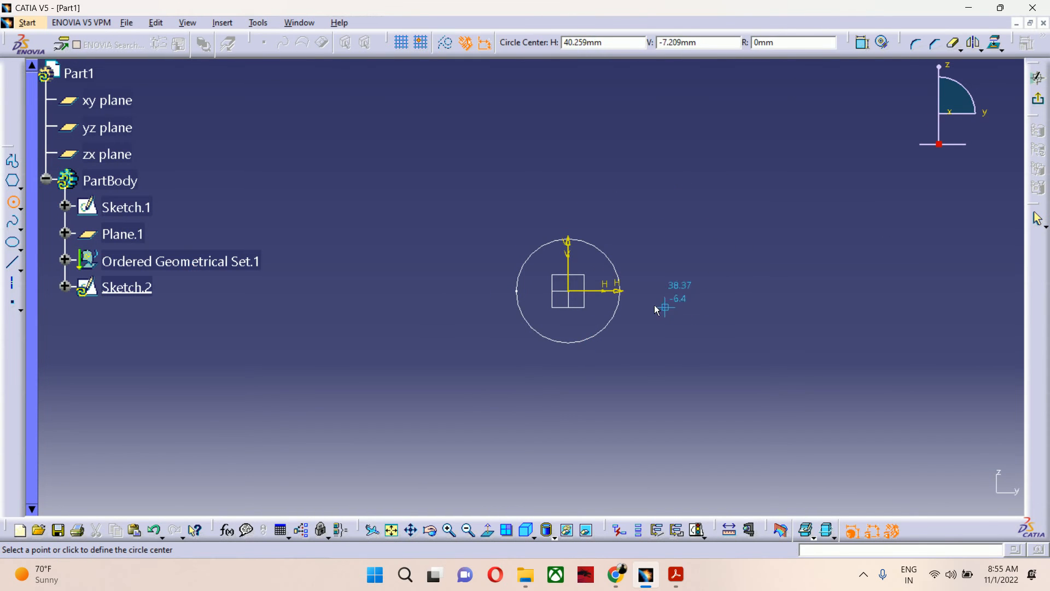
left_click(568, 290)
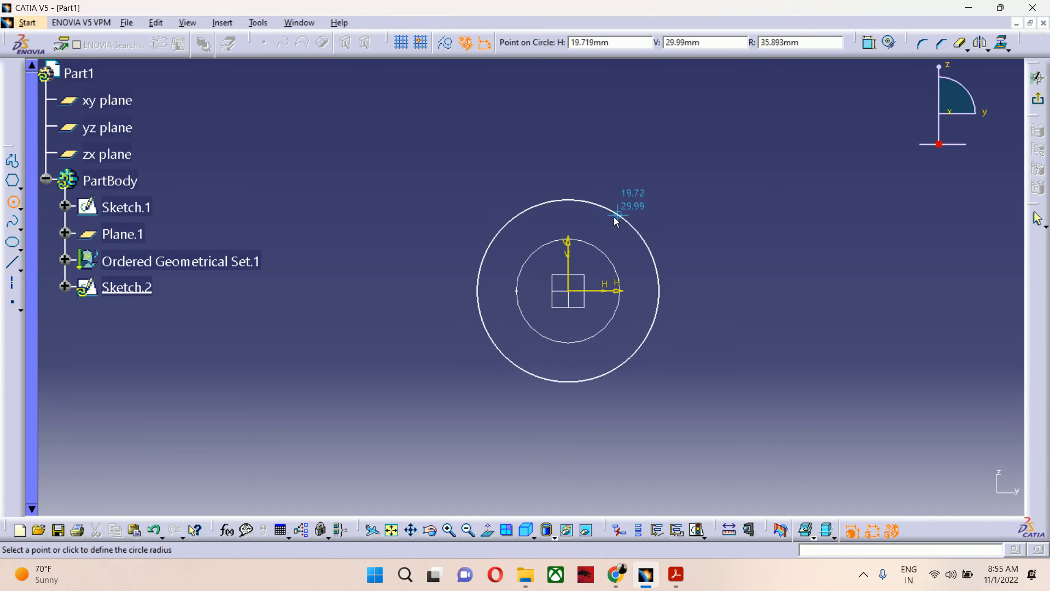
left_click(604, 236)
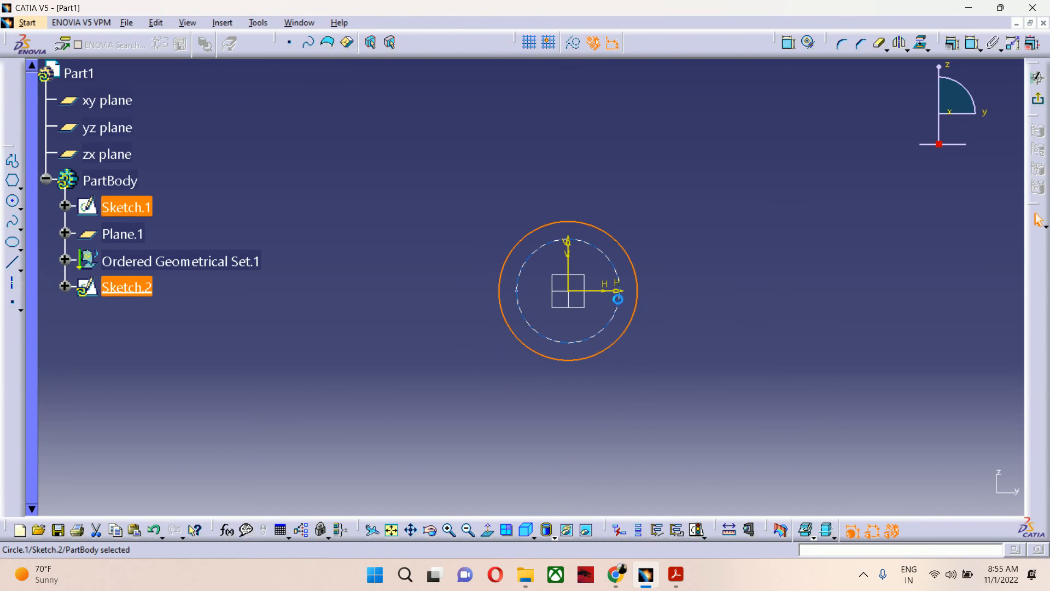
Step: Consult the drawing in Adobe Acrobat Reader, then constrain the circle's diameter to 42 mm in CATIA V5 and exit the sketch
left_click(675, 573)
scroll(313, 407, "down", 1)
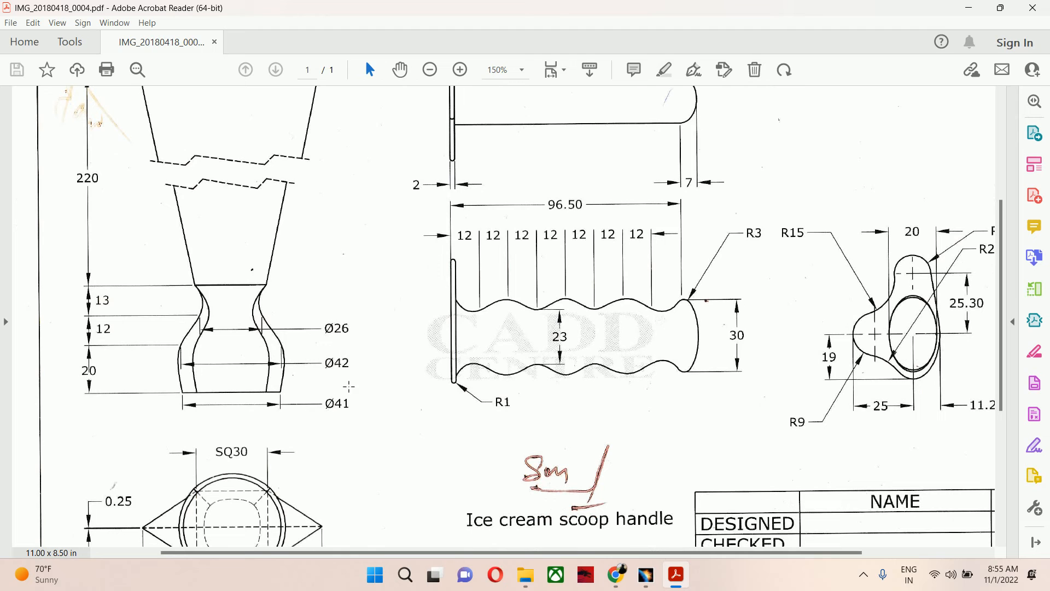
left_click(969, 8)
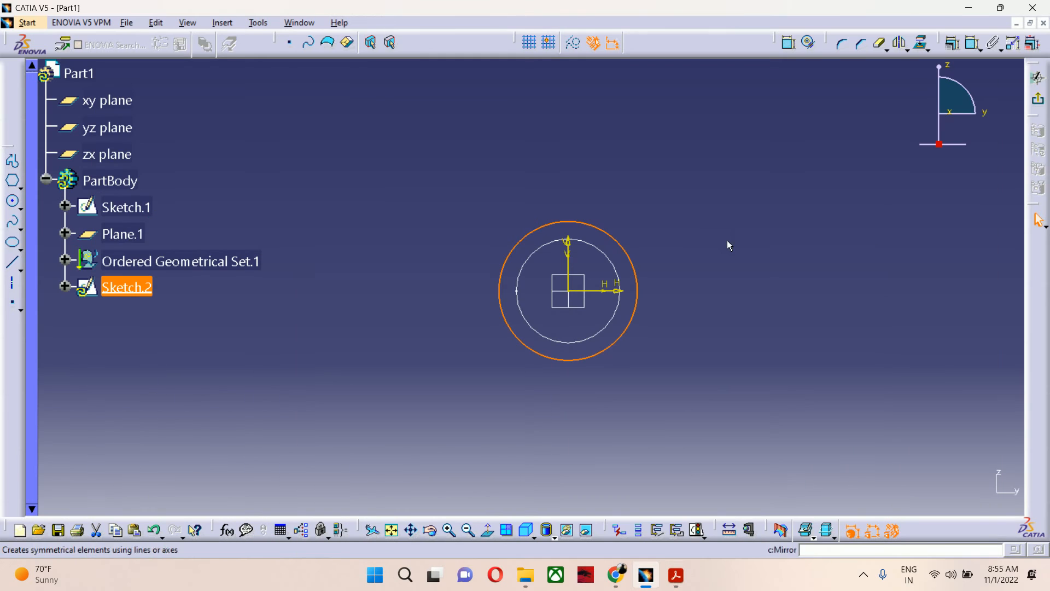
left_click(794, 43)
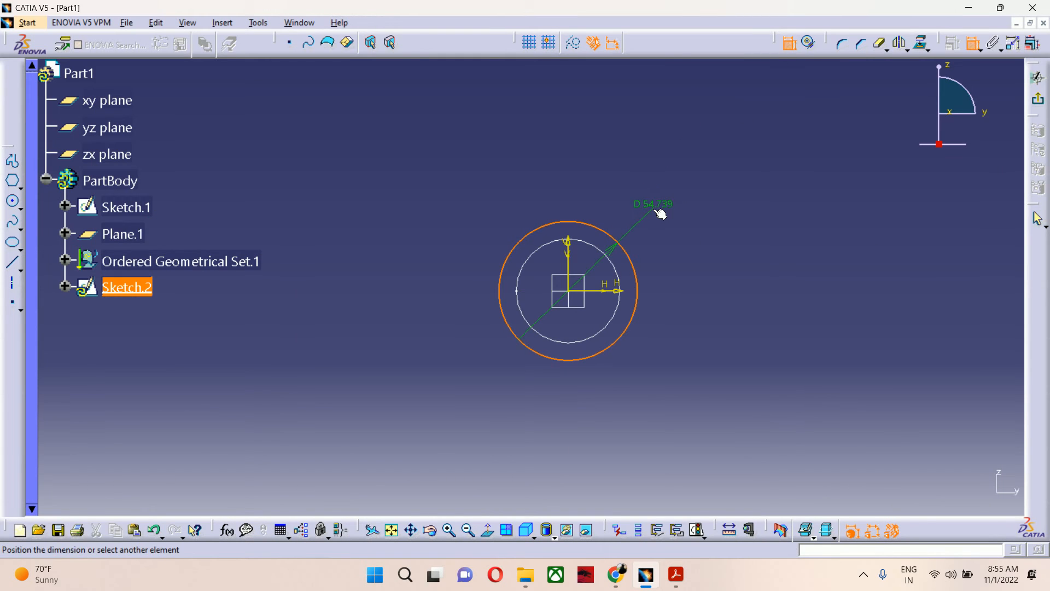
left_click(670, 208)
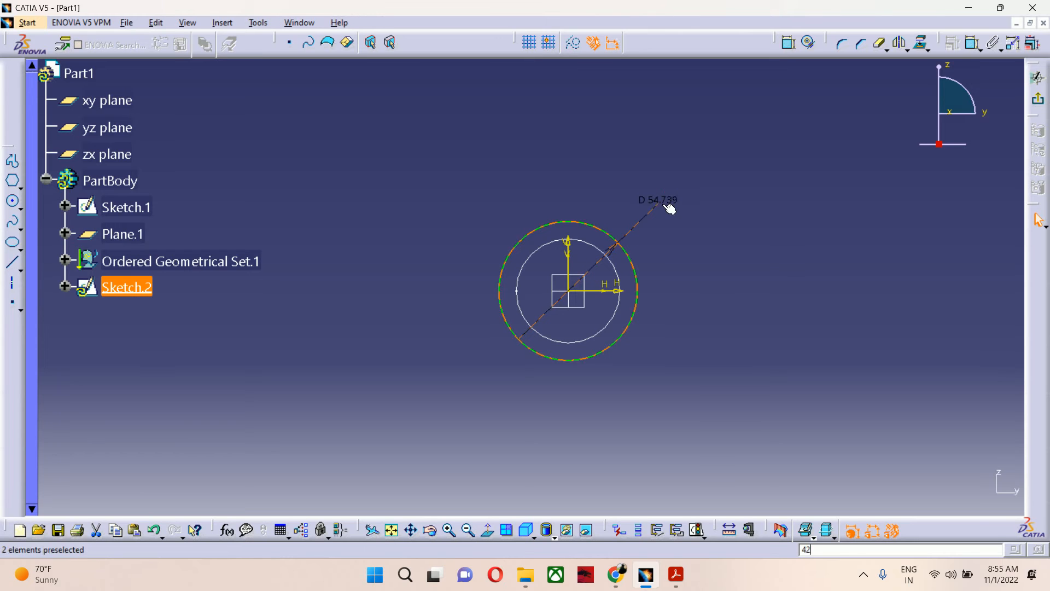
double_click(674, 206)
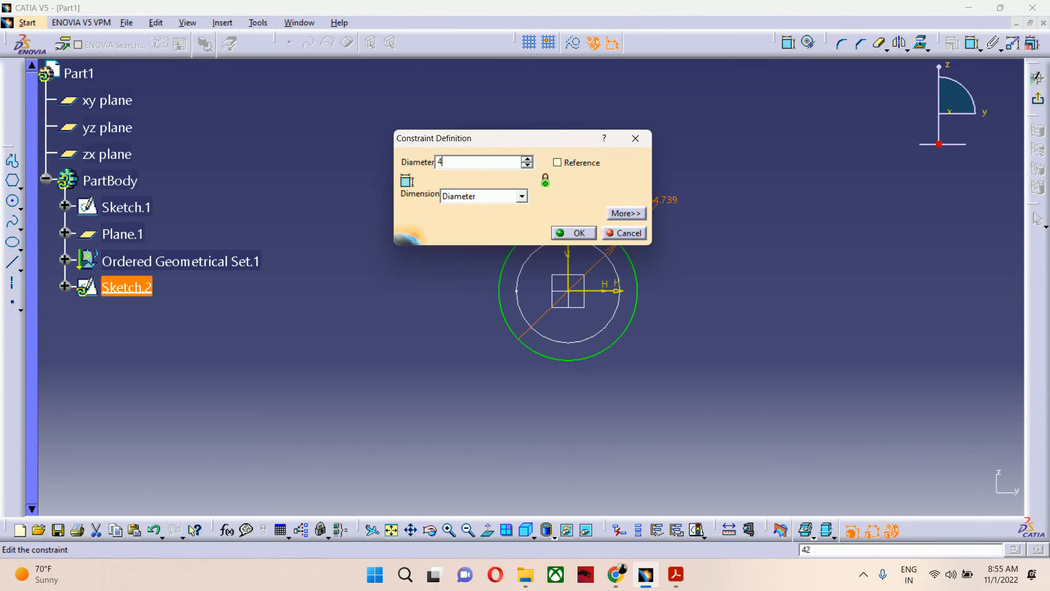
key("Return")
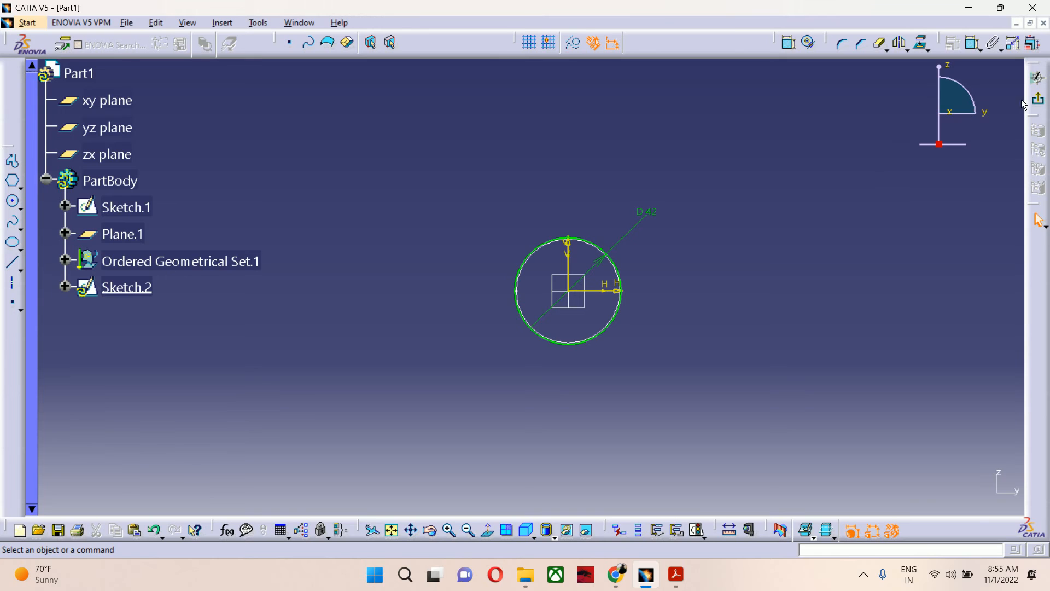
left_click(1038, 99)
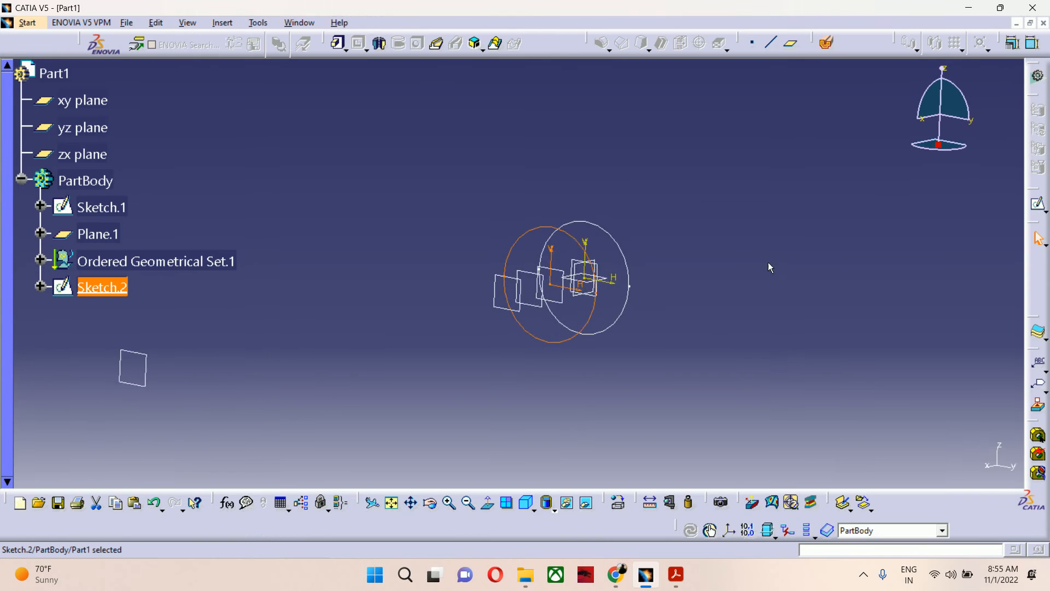
Step: Consult the drawing in Adobe Acrobat Reader and sketch a circle about 23 mm in diameter near the origin on CATIA V5's 32 mm offset plane
double_click(507, 311)
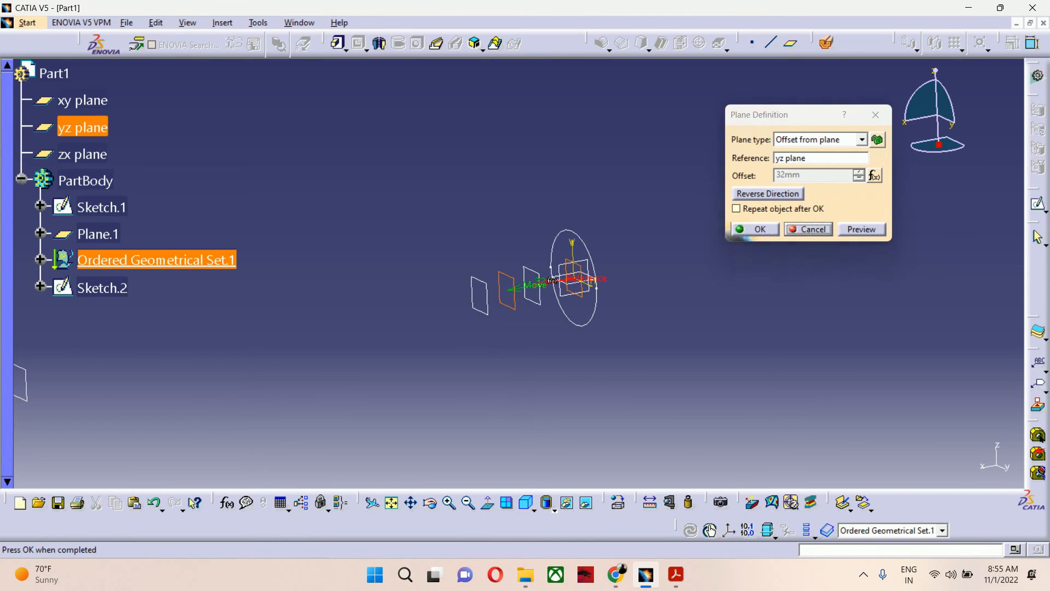
left_click(756, 229)
left_click(1038, 201)
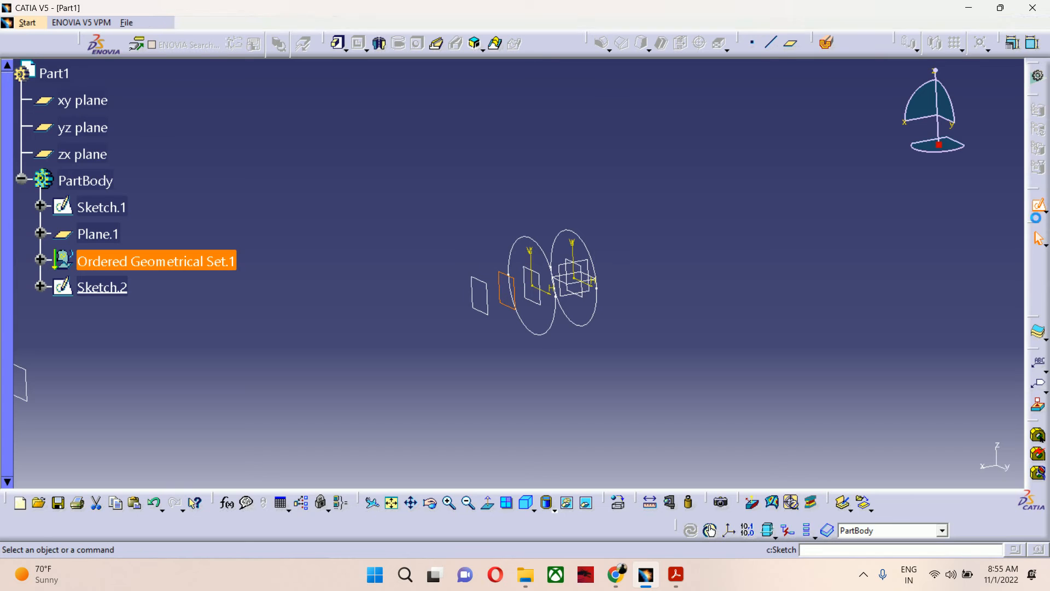
left_click(687, 579)
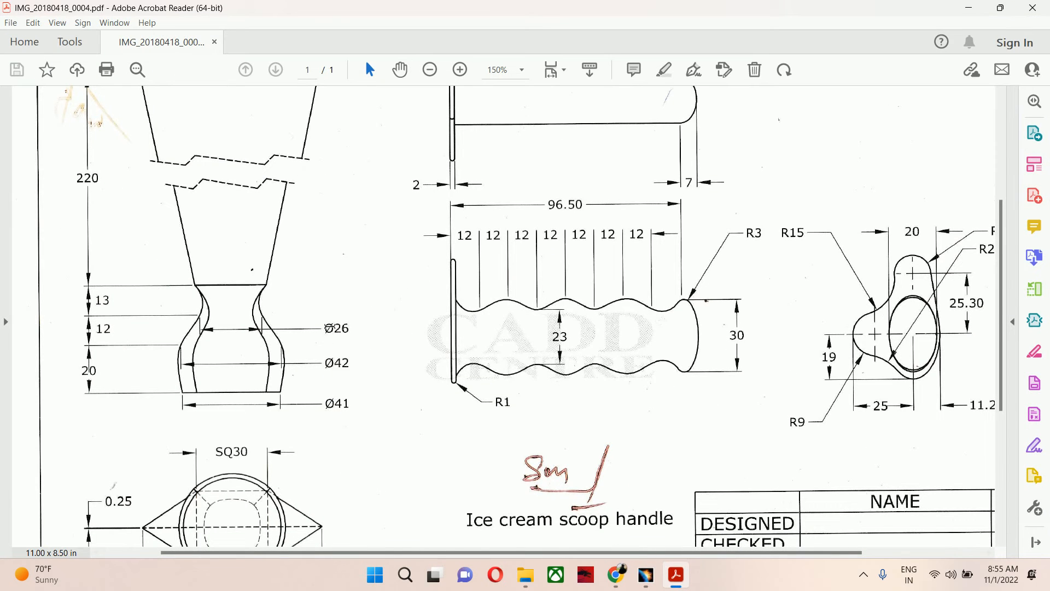
left_click(964, 10)
left_click(13, 201)
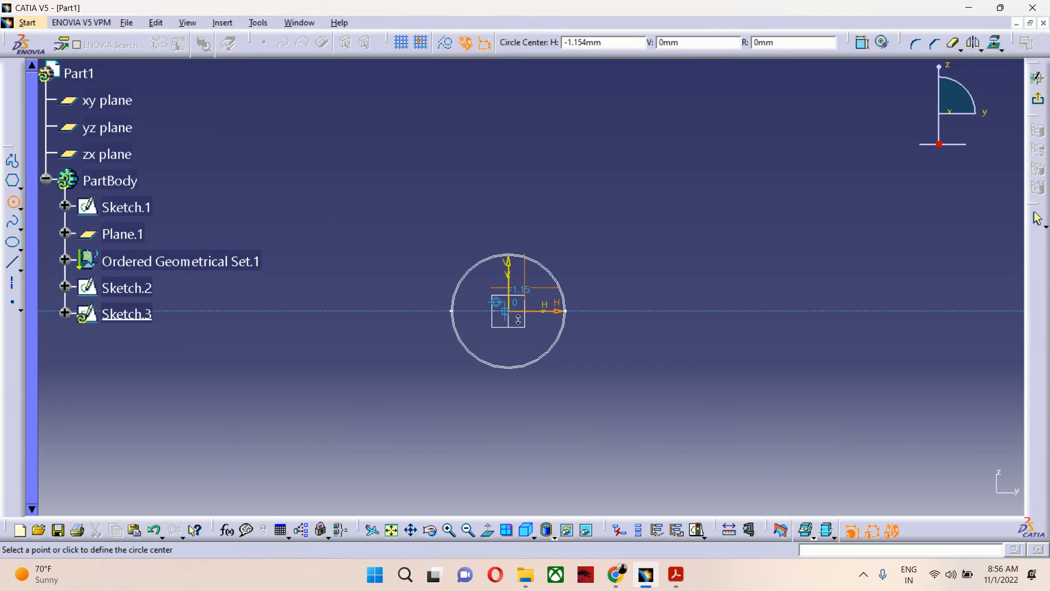
middle_click_drag(518, 319, 474, 239)
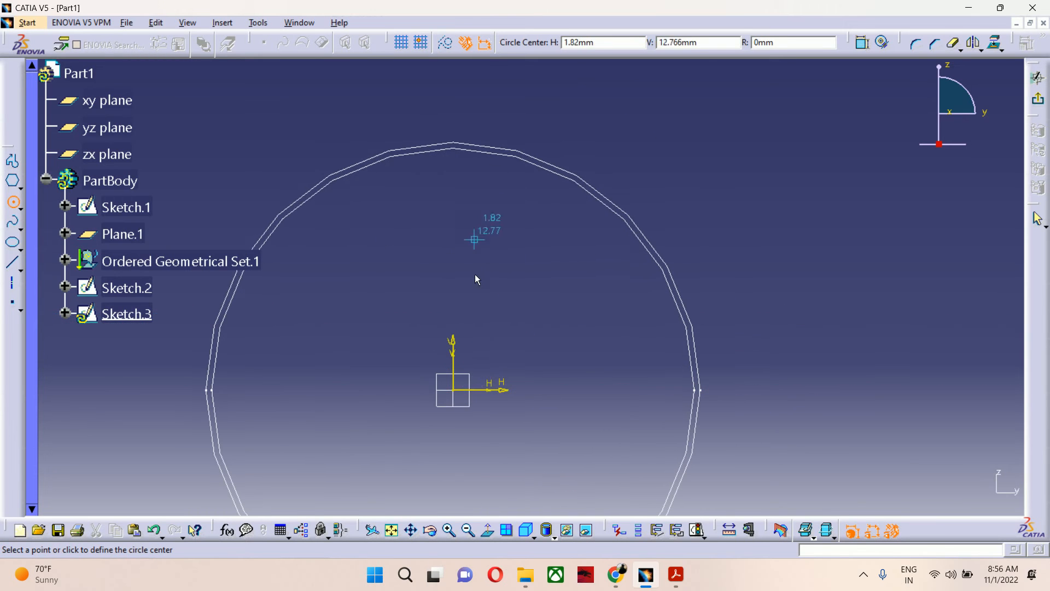
left_click(457, 391)
left_click(533, 263)
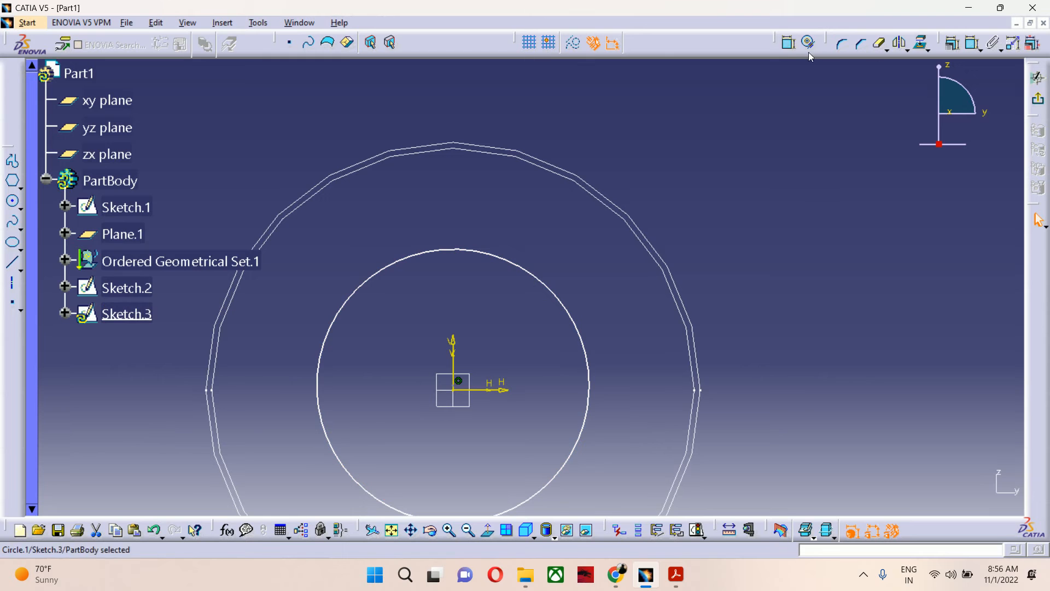
Step: Add a diameter constraint to the new circle and set it to 26 mm
left_click(788, 44)
left_click(553, 289)
left_click(658, 182)
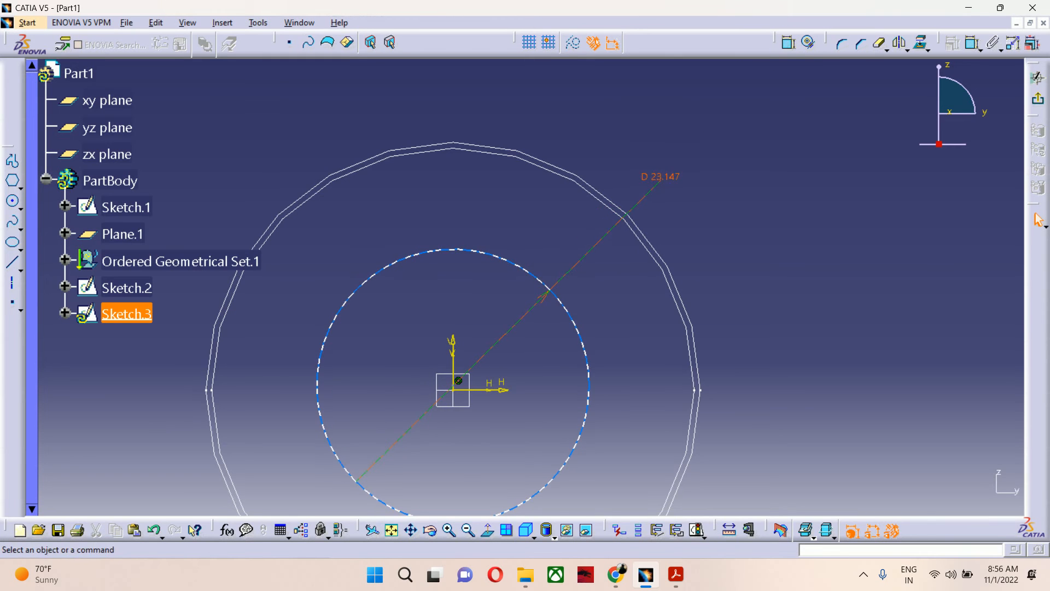
double_click(670, 181)
type("26")
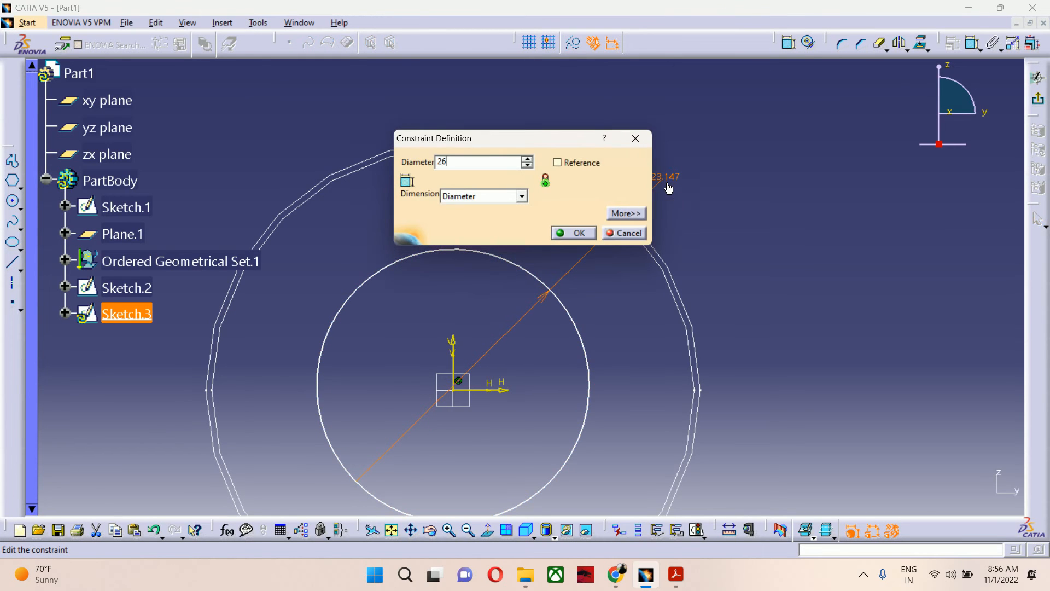
key("Return")
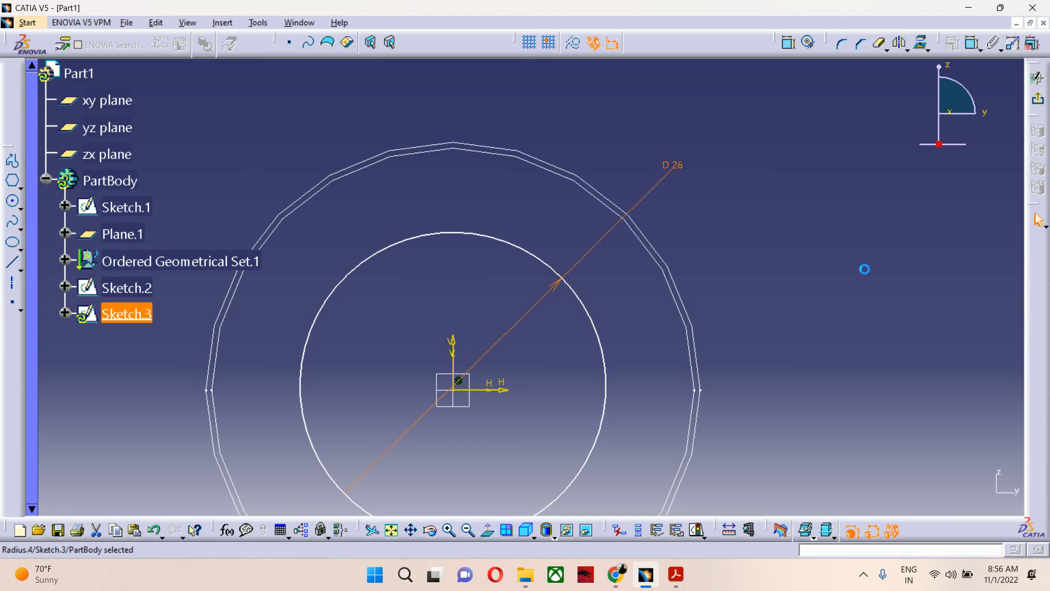
Step: Make the 26 mm circle concentric with the 41 mm circle and exit the sketch
left_click(601, 337)
left_click(789, 42)
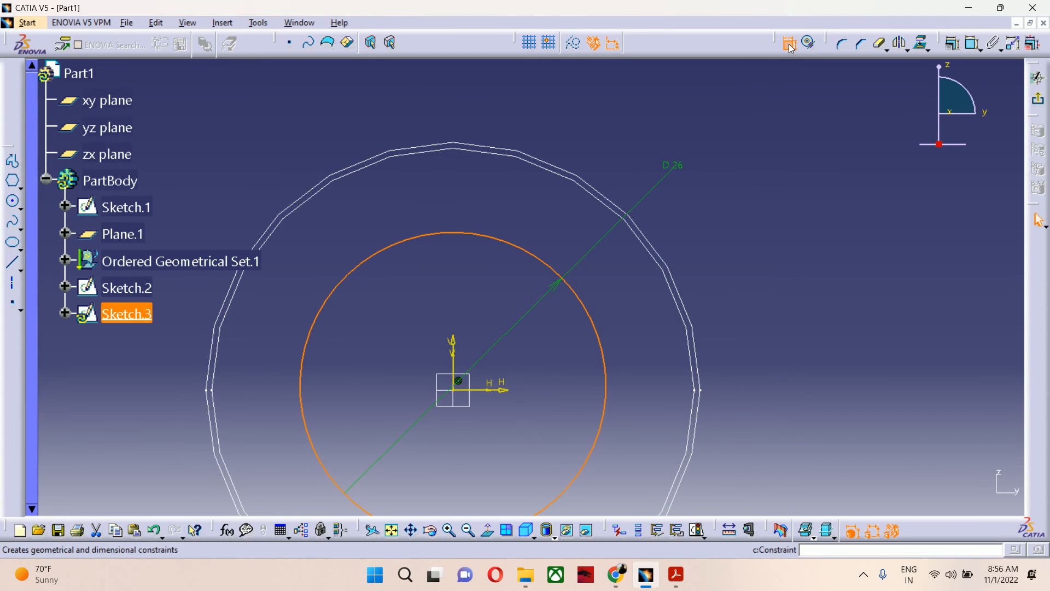
left_click(693, 331)
right_click(718, 241)
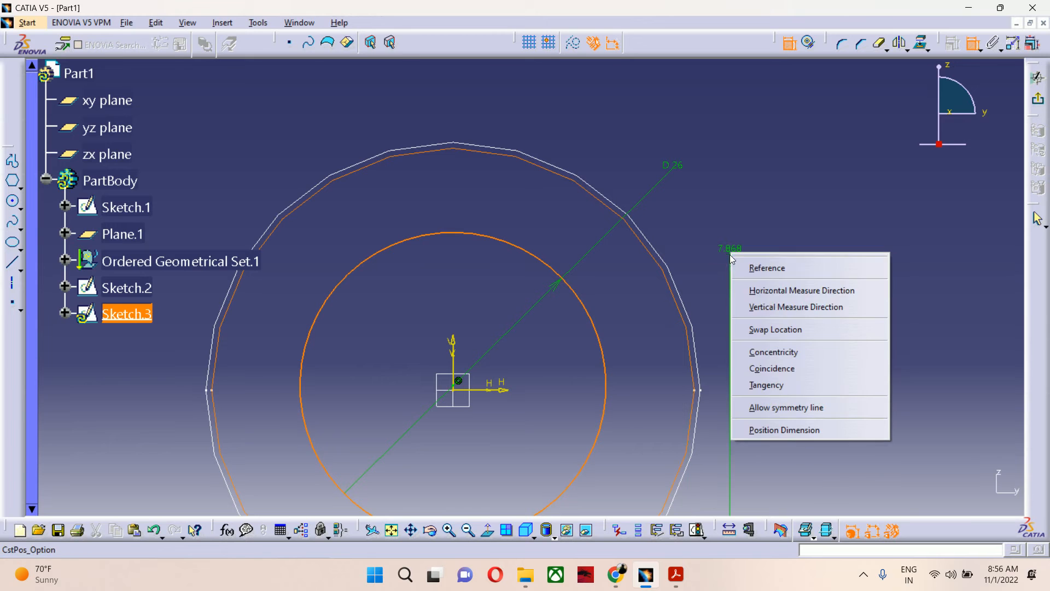
left_click(781, 357)
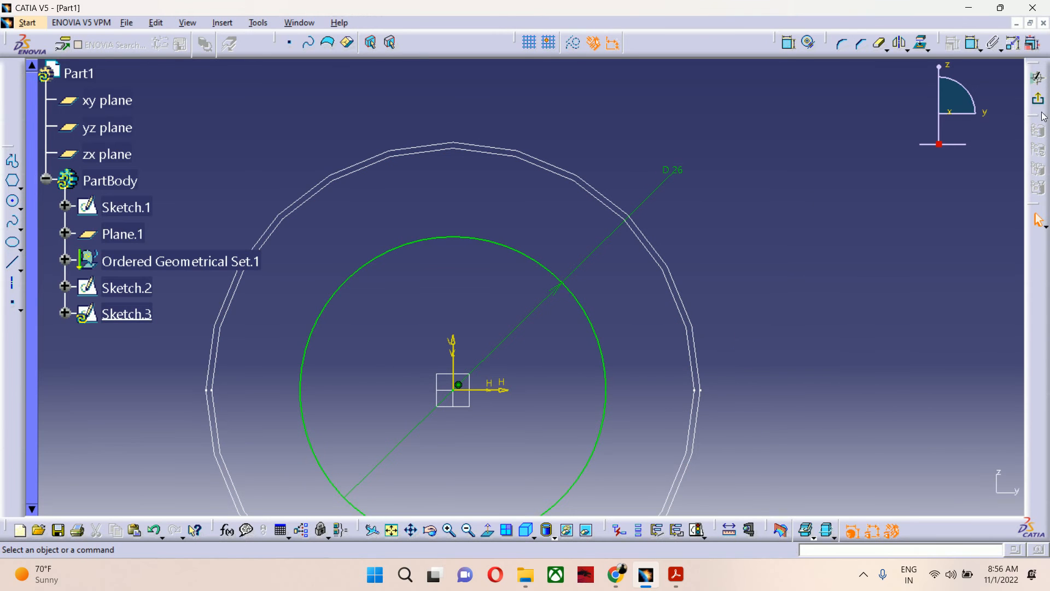
left_click(1038, 77)
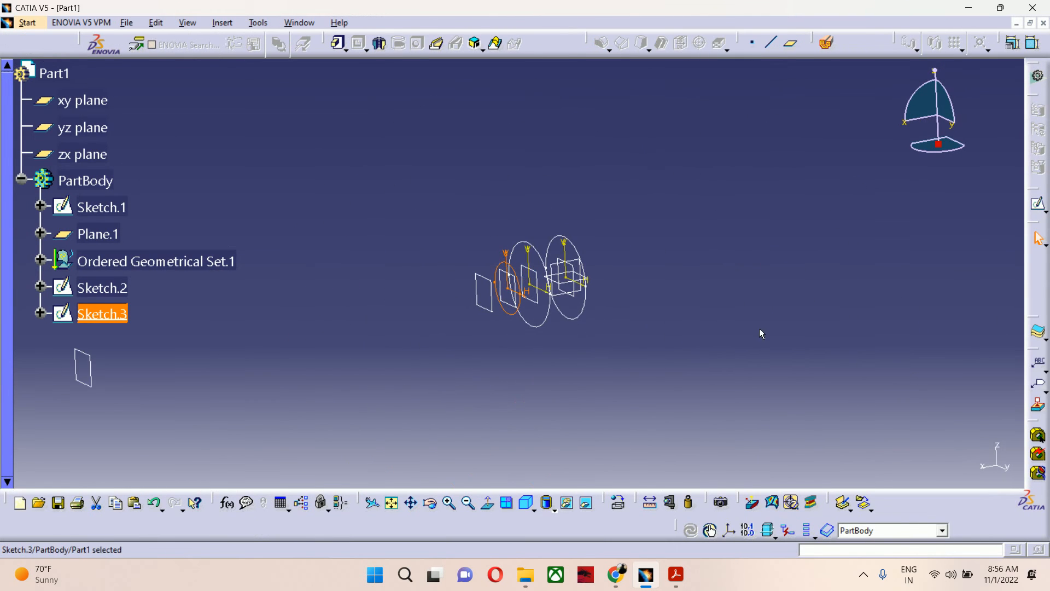
Step: Consult the drawing in Adobe Acrobat Reader and sketch an origin-centred rectangle about 47 mm wide on the third offset plane in CATIA V5
left_click(484, 309)
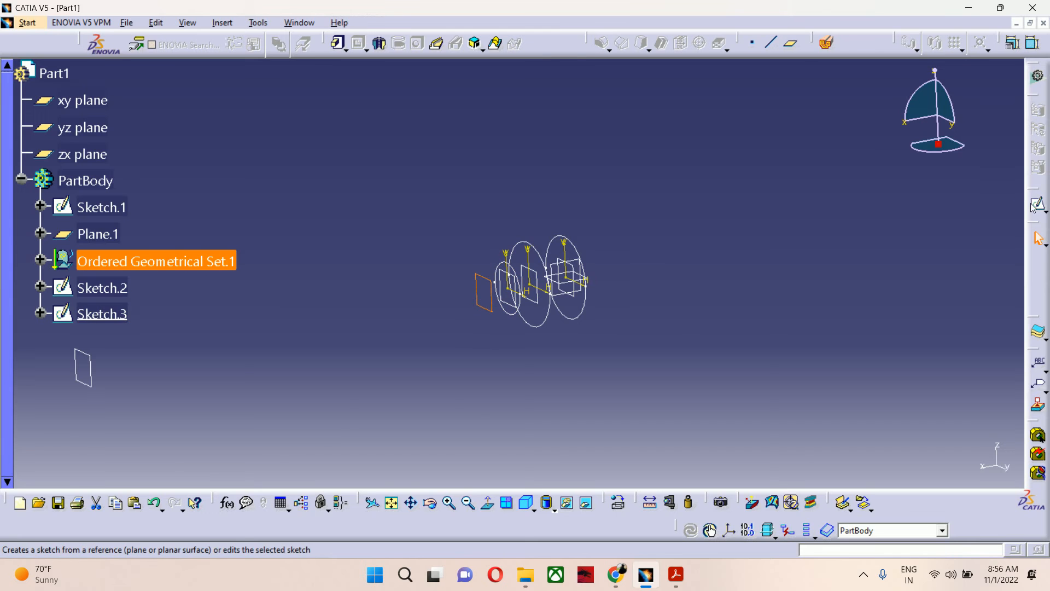
left_click(1033, 205)
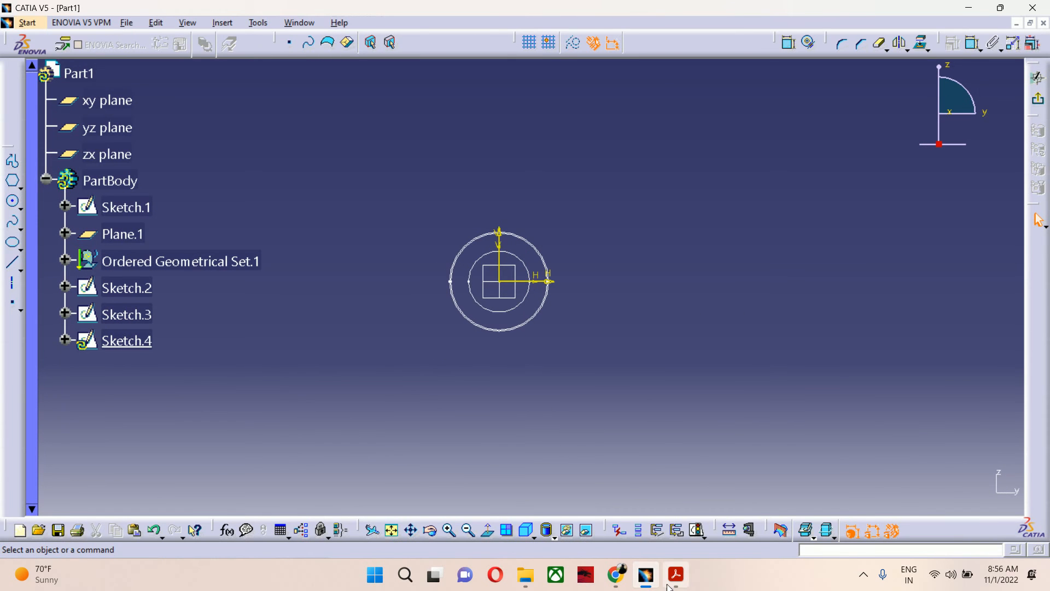
left_click(675, 577)
scroll(519, 317, "down", 2)
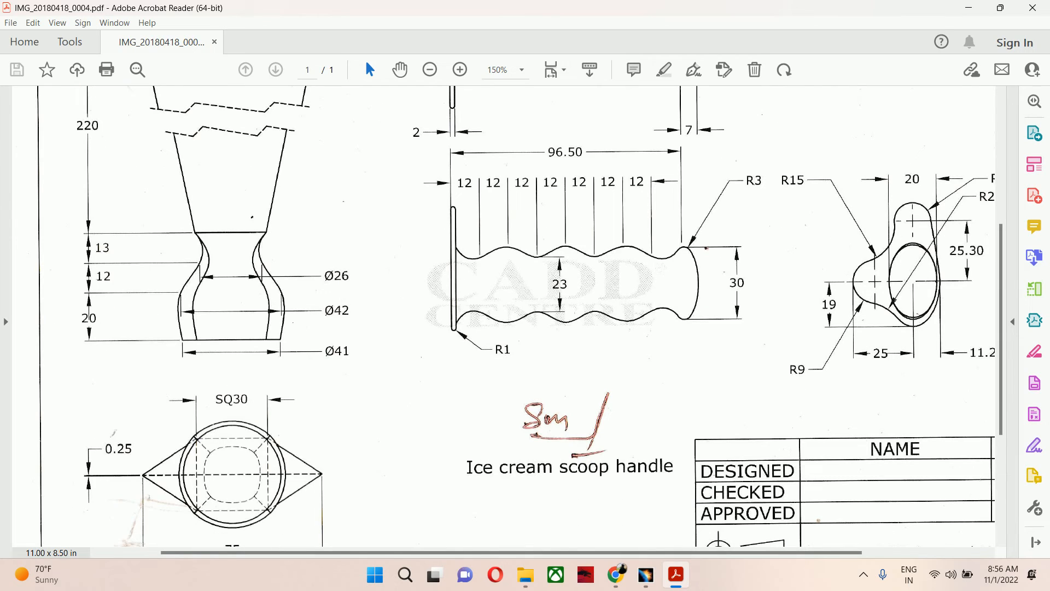
left_click(968, 8)
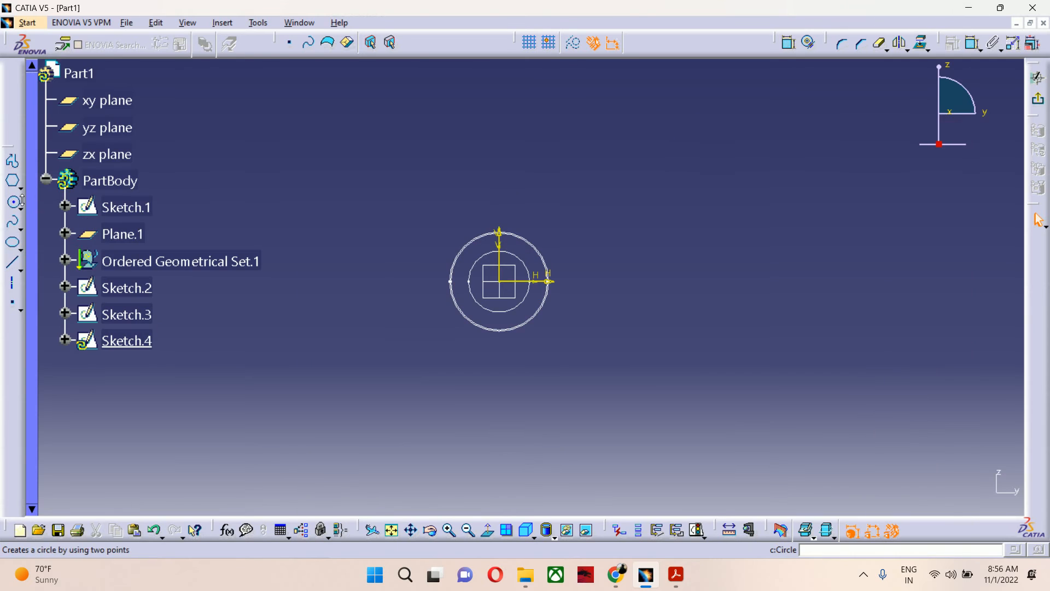
left_click(22, 189)
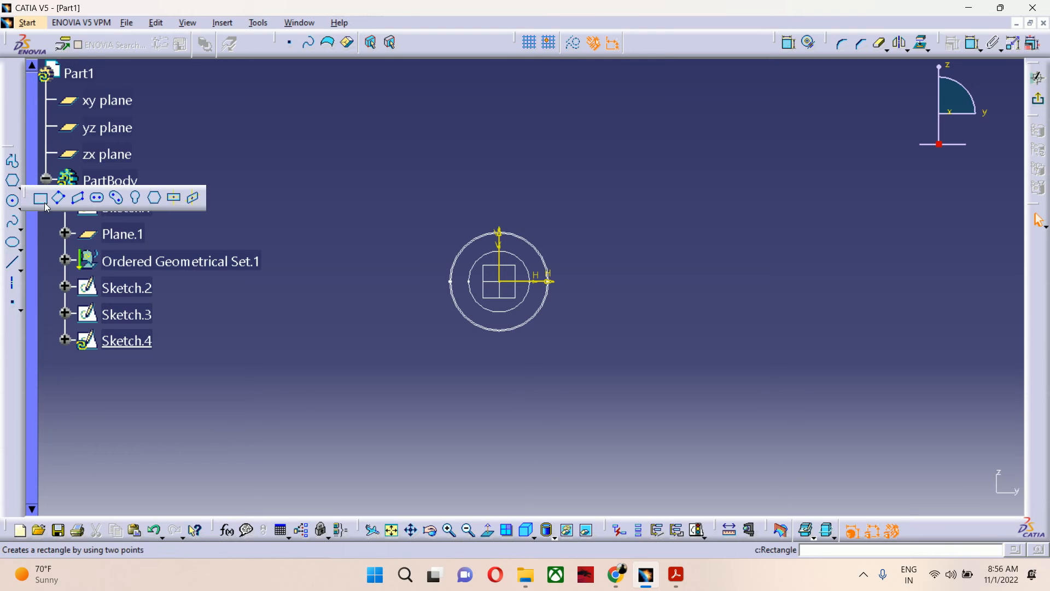
left_click(176, 197)
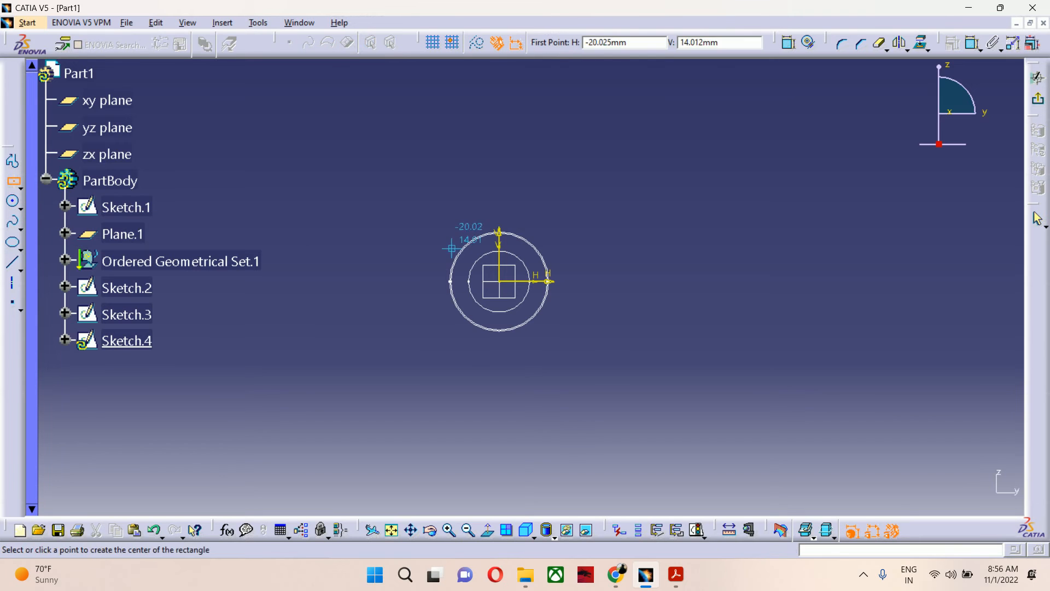
left_click(500, 282)
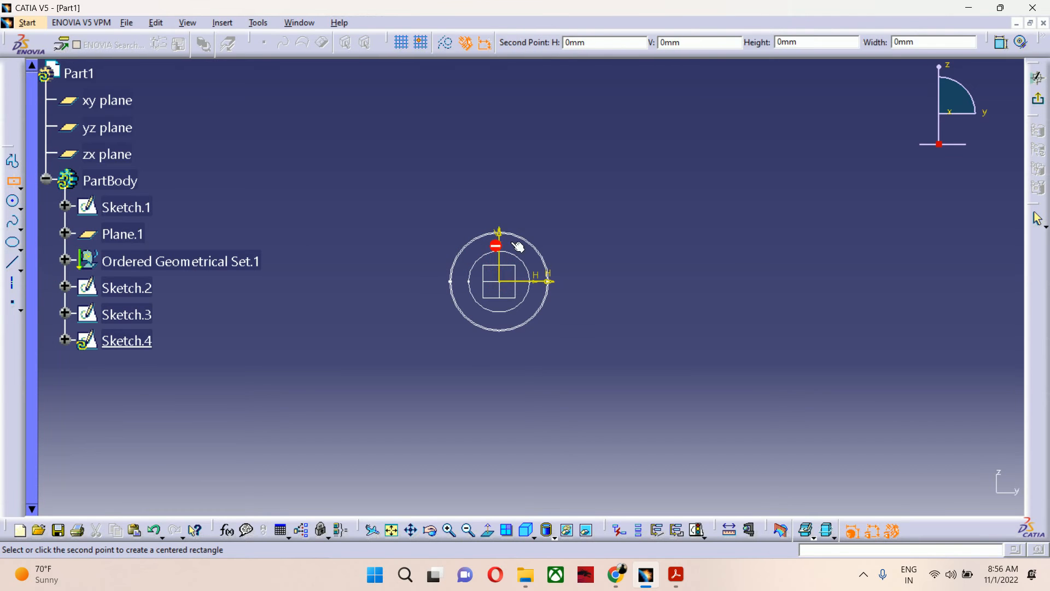
left_click(555, 221)
left_click(860, 172)
Step: Constrain the horizontal width of the centred rectangle to 30 mm
left_click(788, 43)
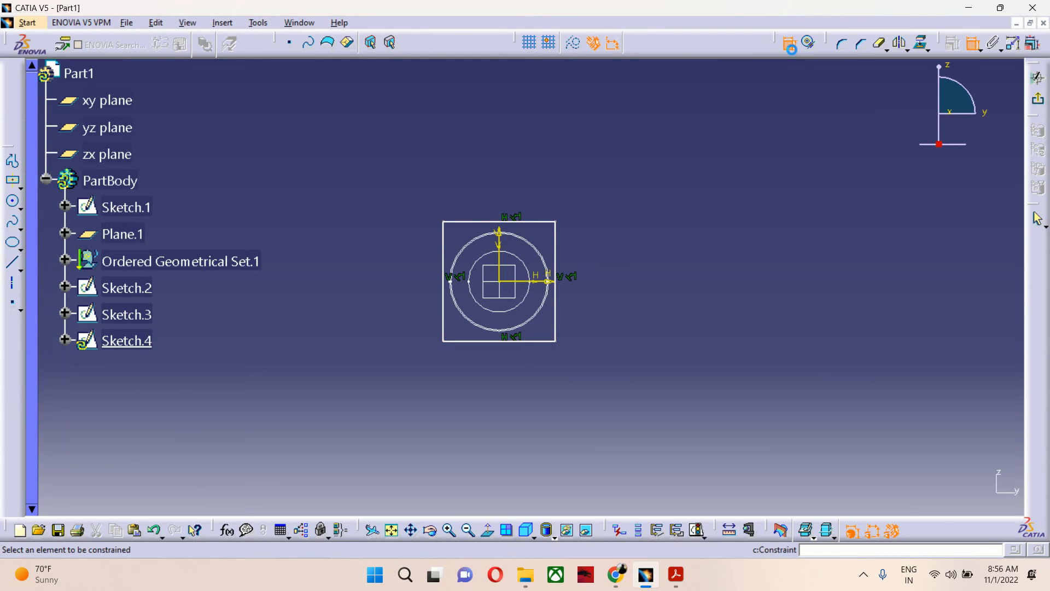
left_click(548, 220)
left_click(516, 197)
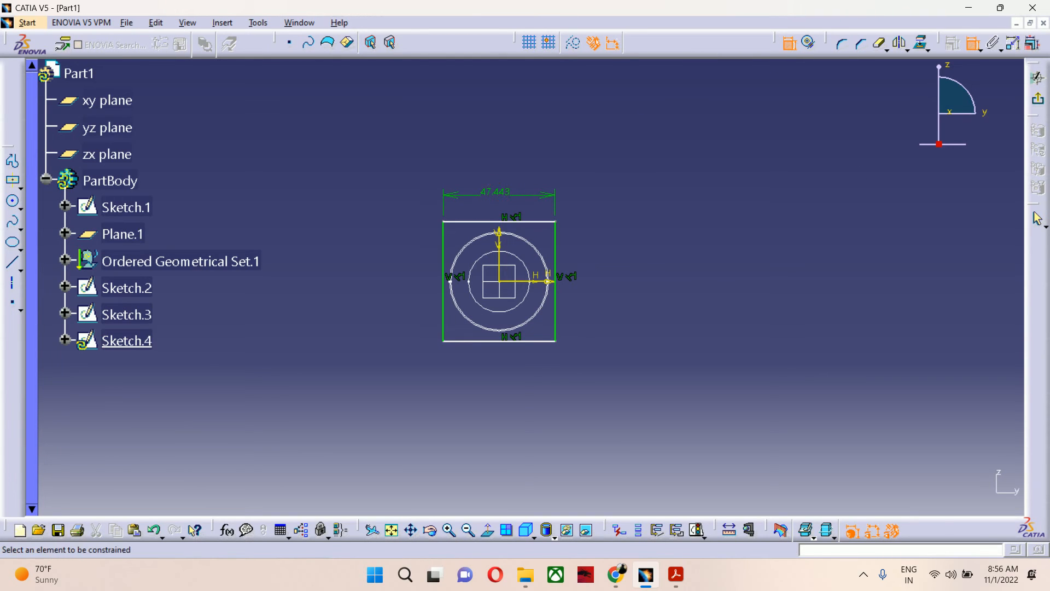
double_click(515, 197)
type("30")
key("Return")
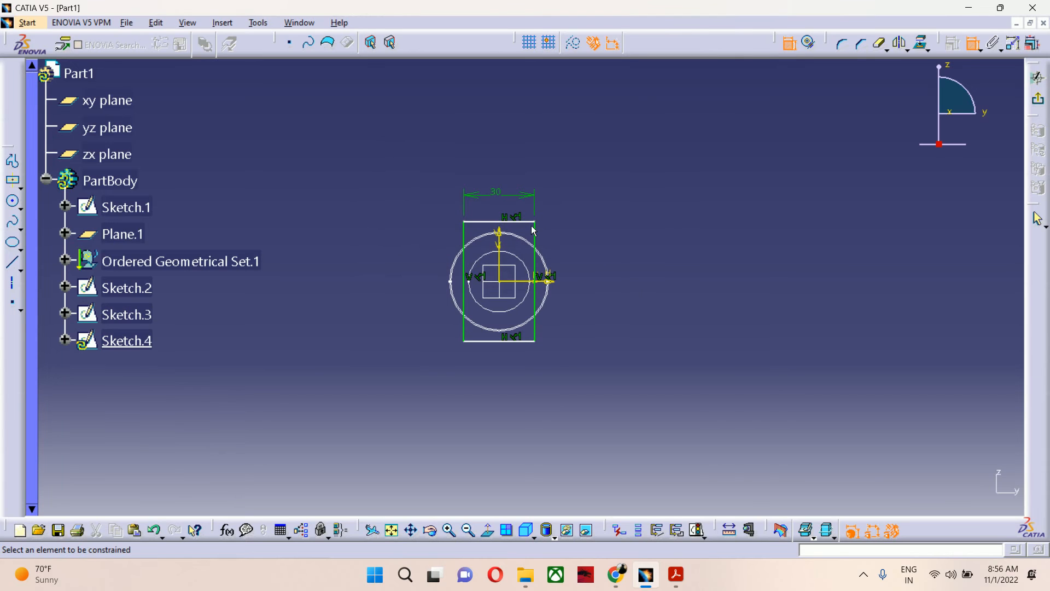
Step: Constrain the centred rectangle's vertical side to 30 mm and exit the sketch
left_click(535, 232)
left_click(580, 268)
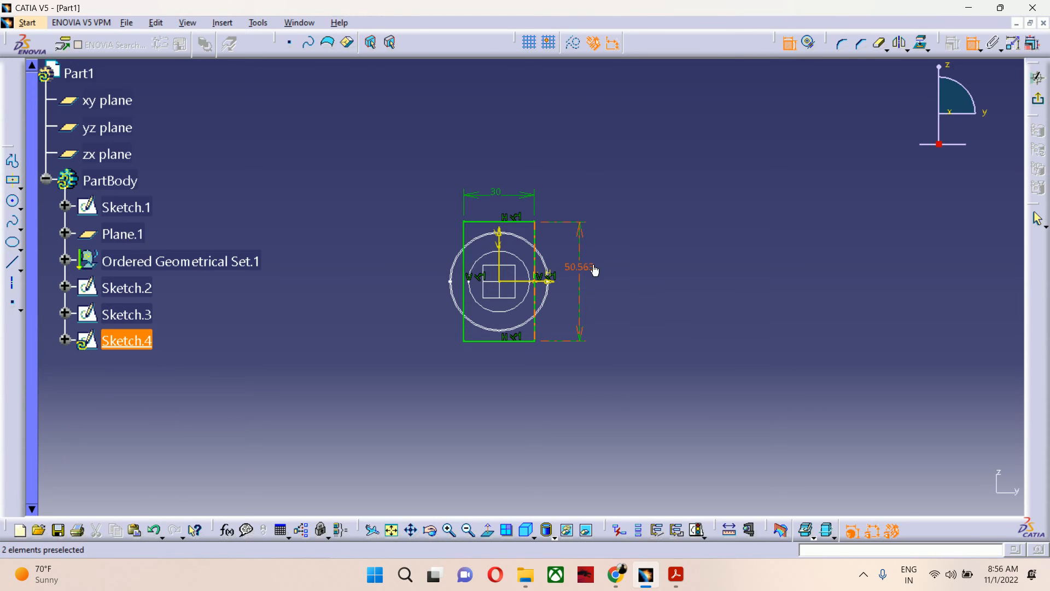
double_click(580, 268)
type("30")
key("Return")
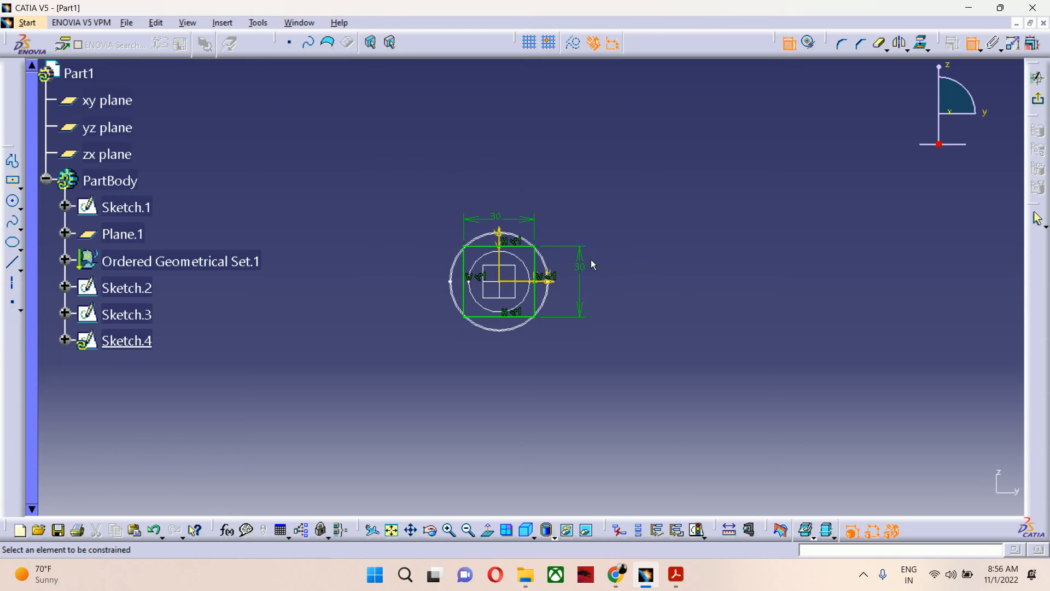
left_click(1038, 99)
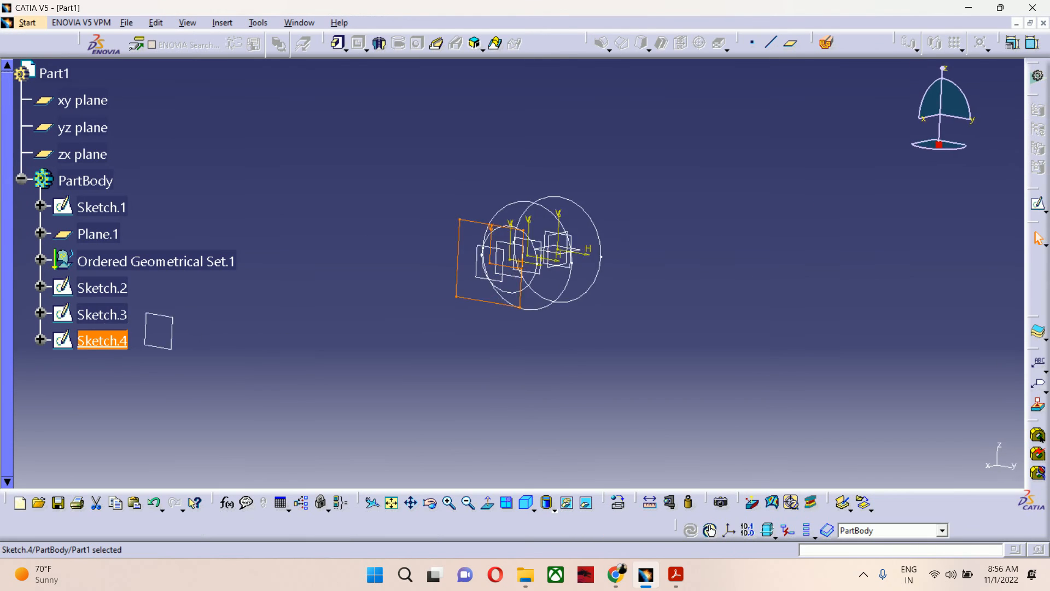
Step: Hide Plane.1 and the offset planes Plane.2 and Plane.3
middle_click_drag(578, 260, 572, 183)
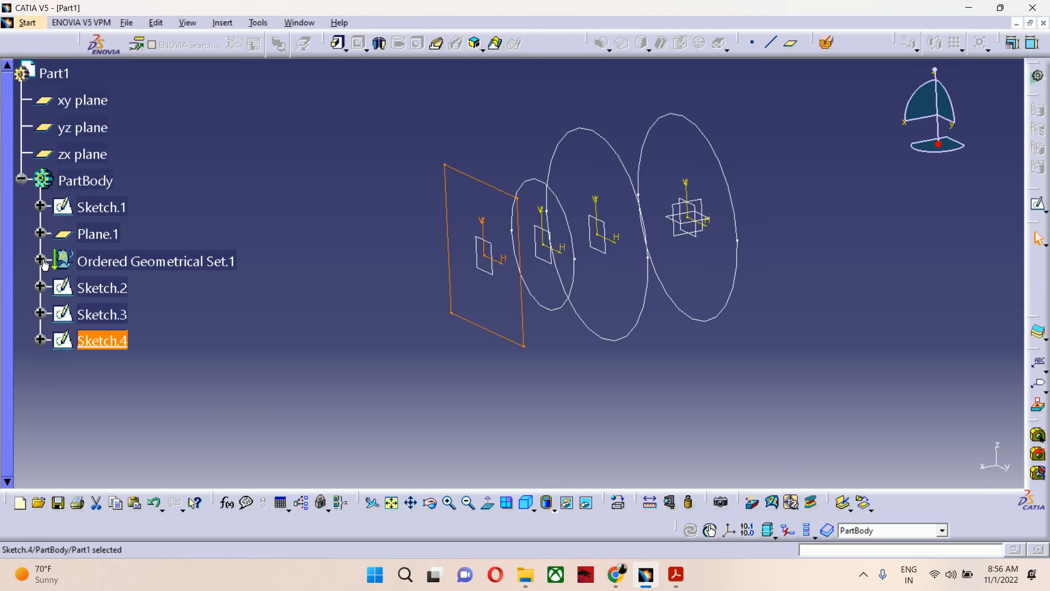
right_click(100, 234)
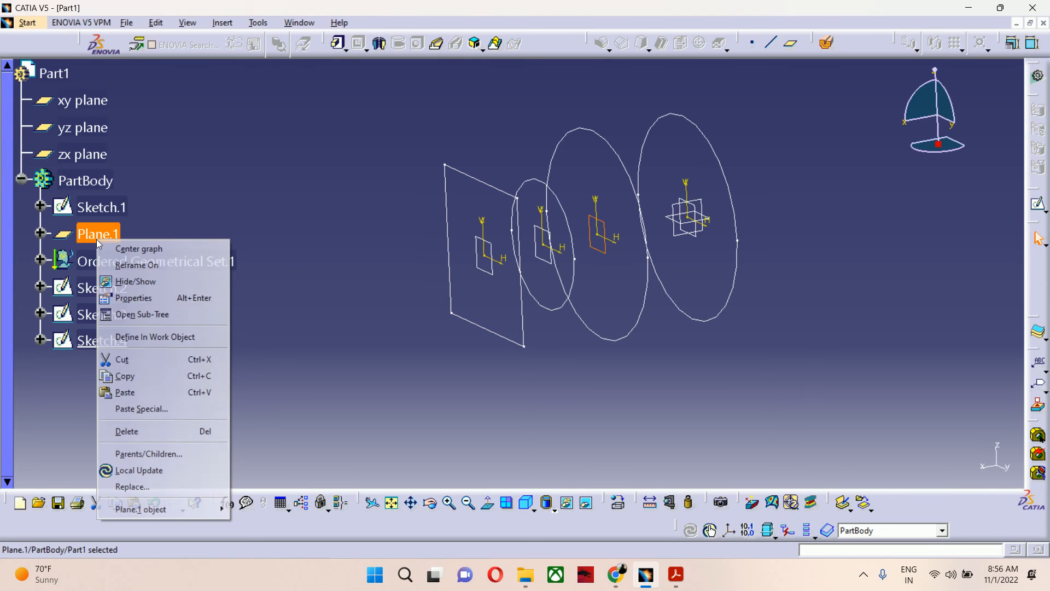
left_click(162, 282)
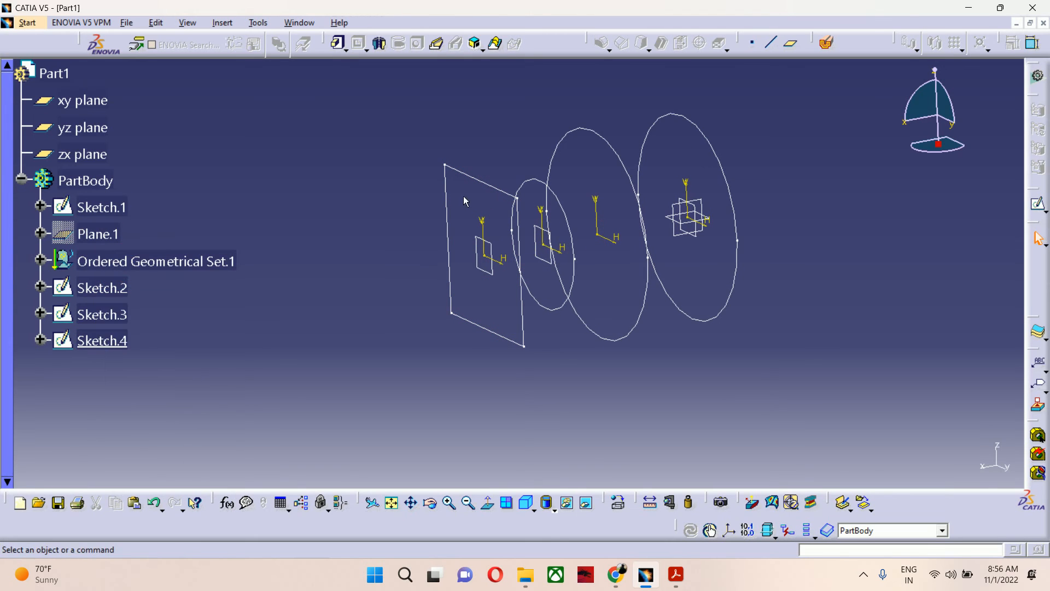
left_click(40, 259)
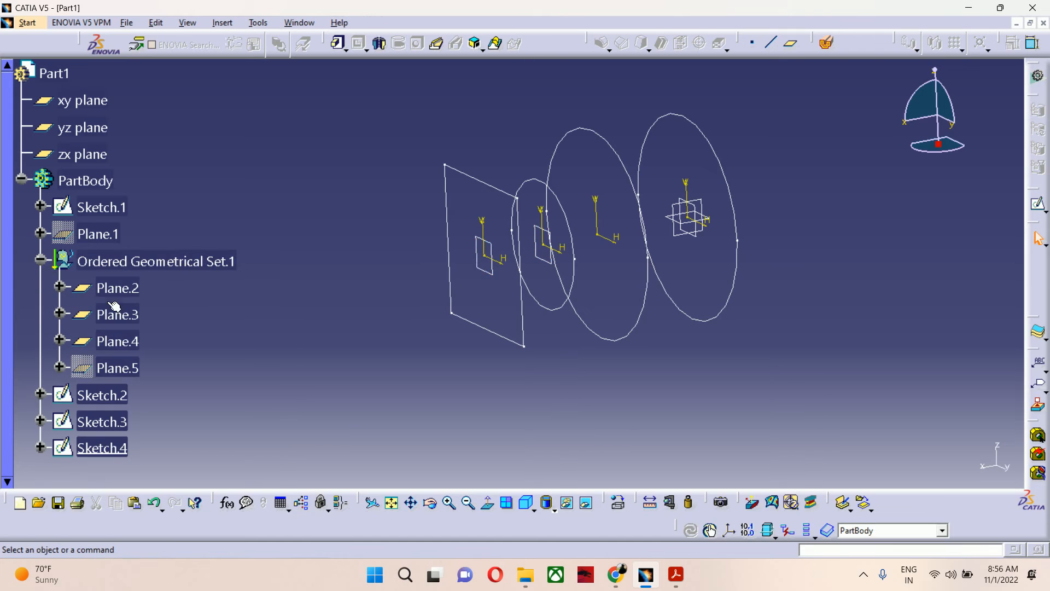
right_click(137, 319)
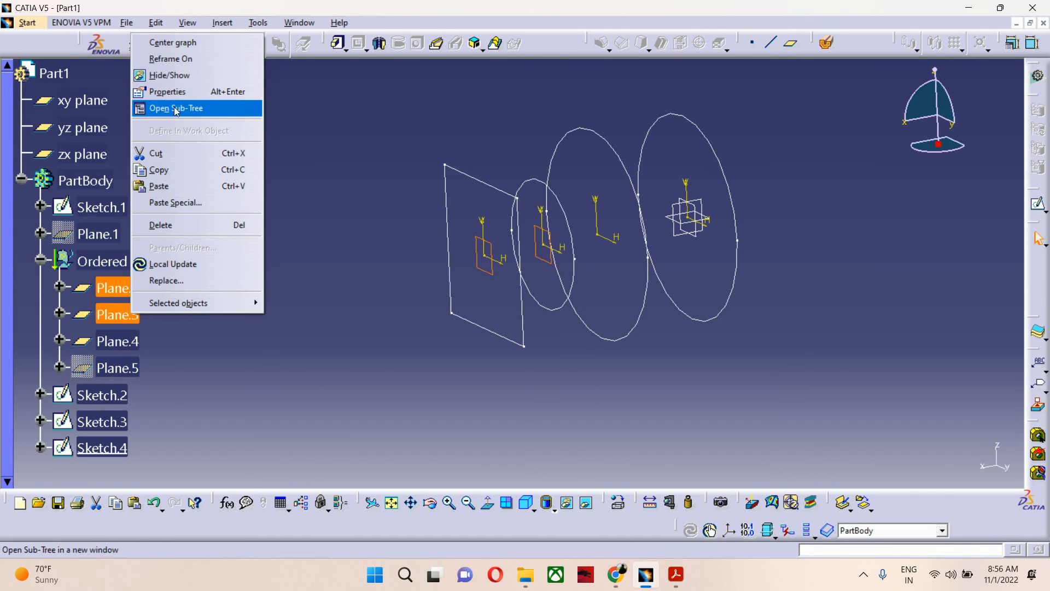
left_click(181, 80)
Step: Start a Multi-Sections Solid and set its sections coupling to Ratio
middle_click_drag(431, 299, 450, 372)
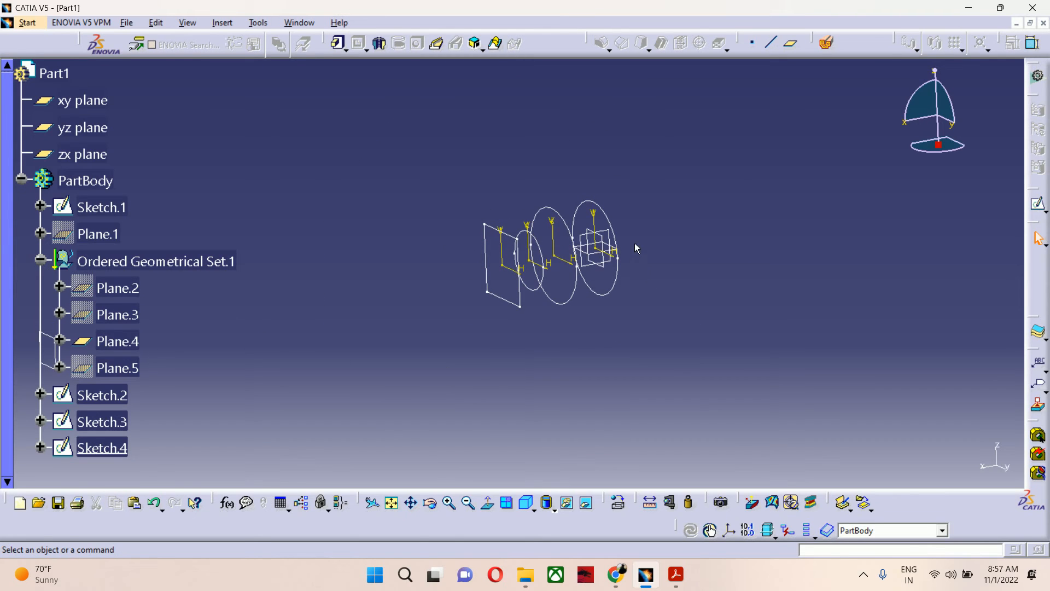
left_click(495, 44)
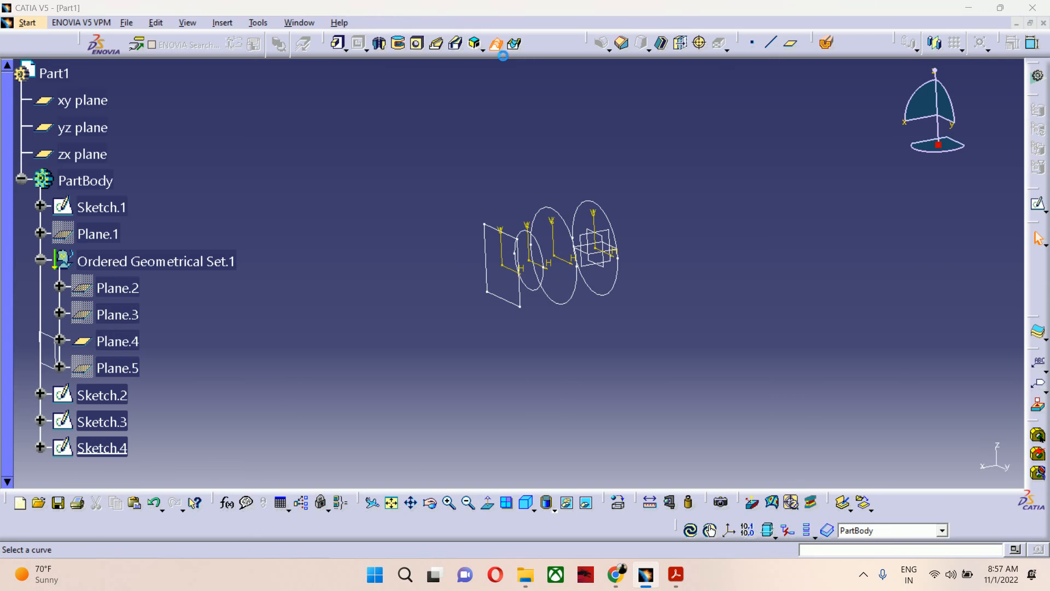
left_click(805, 207)
left_click(828, 226)
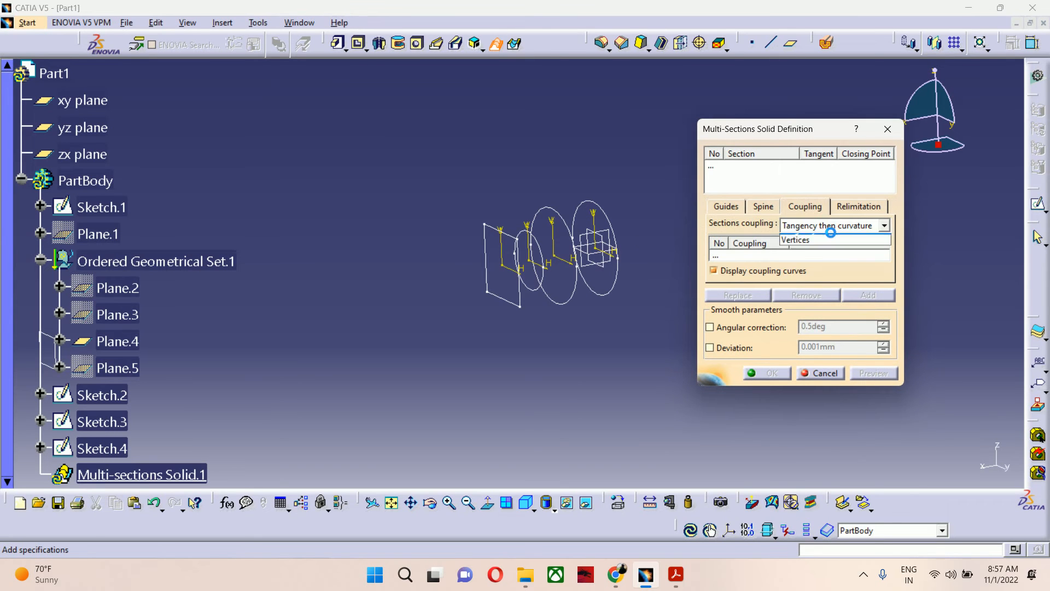
left_click(811, 235)
Step: Add the 41, 42 and 26 mm circles and the 30 mm square as sections in that order, and create the solid
middle_click_drag(591, 304, 519, 249)
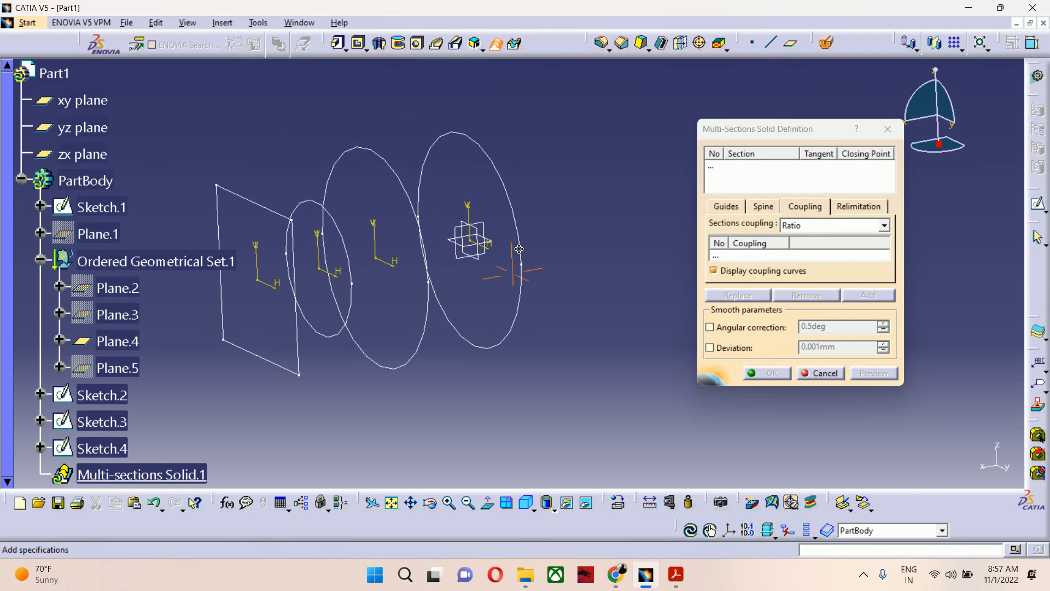
left_click(720, 168)
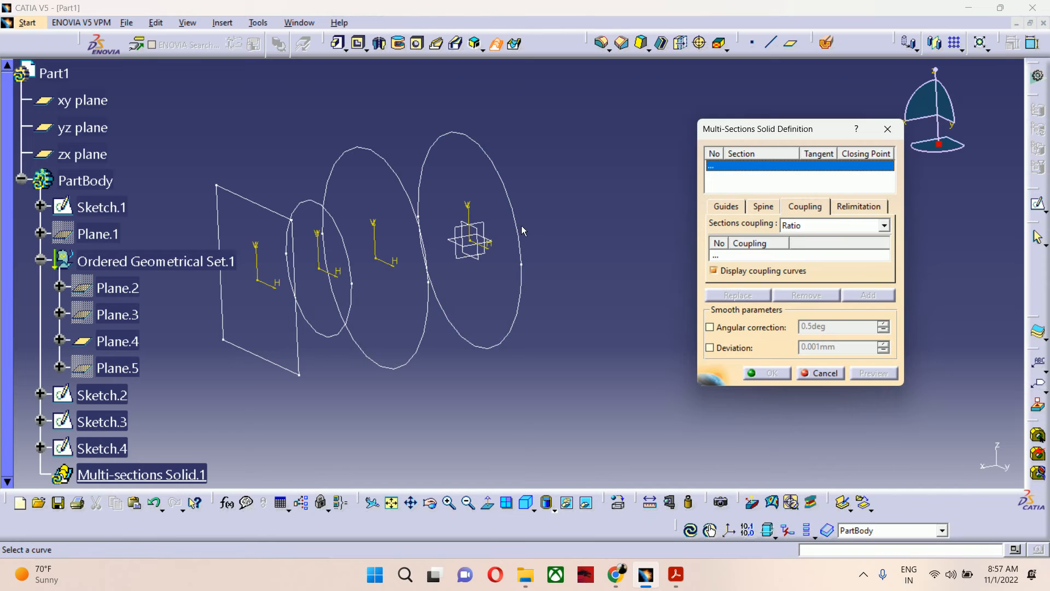
left_click(525, 261)
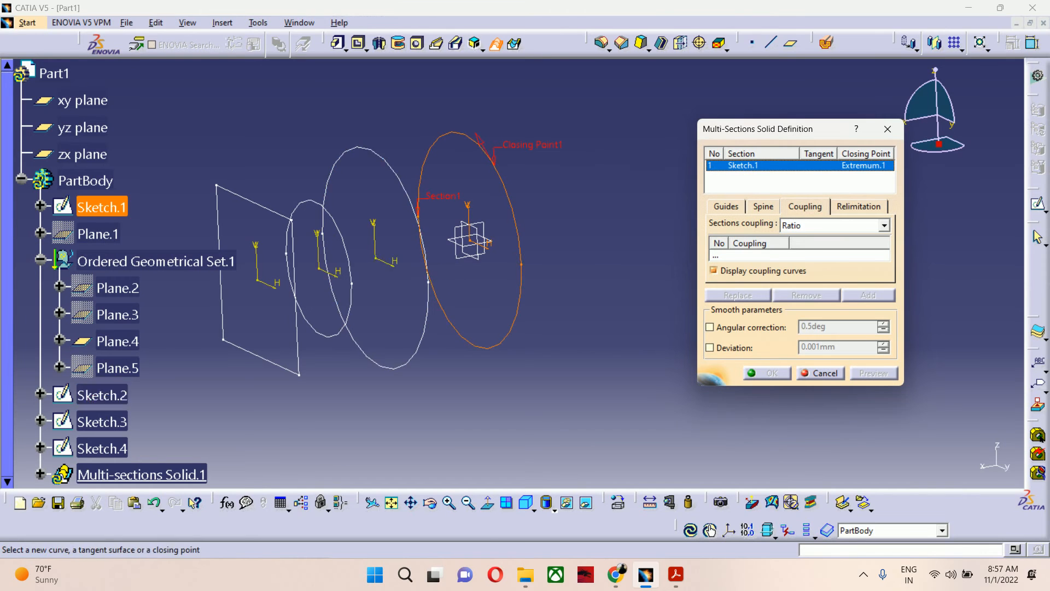
left_click(426, 256)
middle_click_drag(402, 286, 449, 294)
left_click(399, 286)
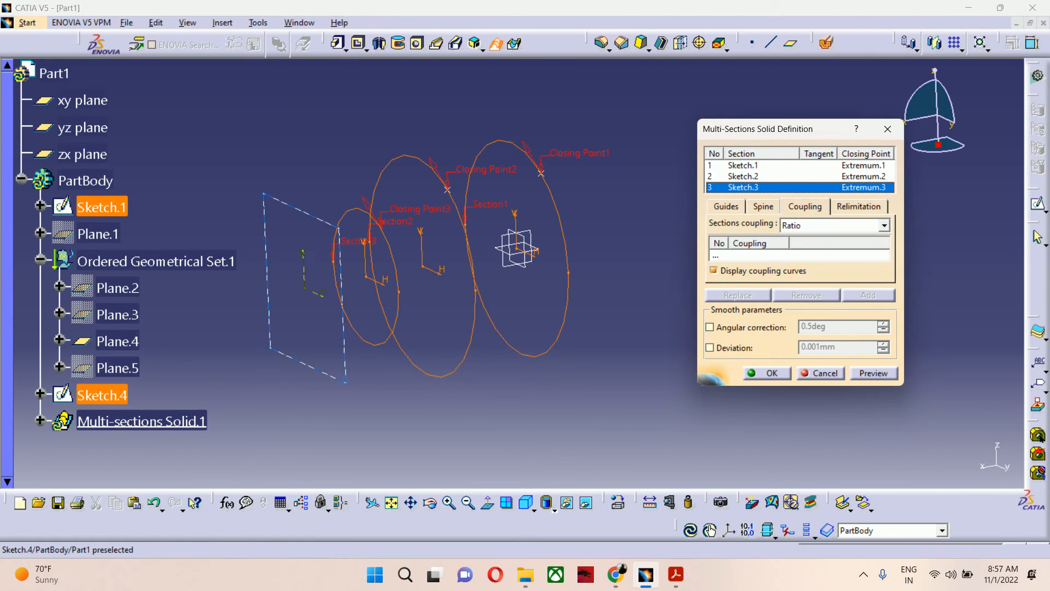
left_click(353, 329)
middle_click_drag(356, 237, 370, 255)
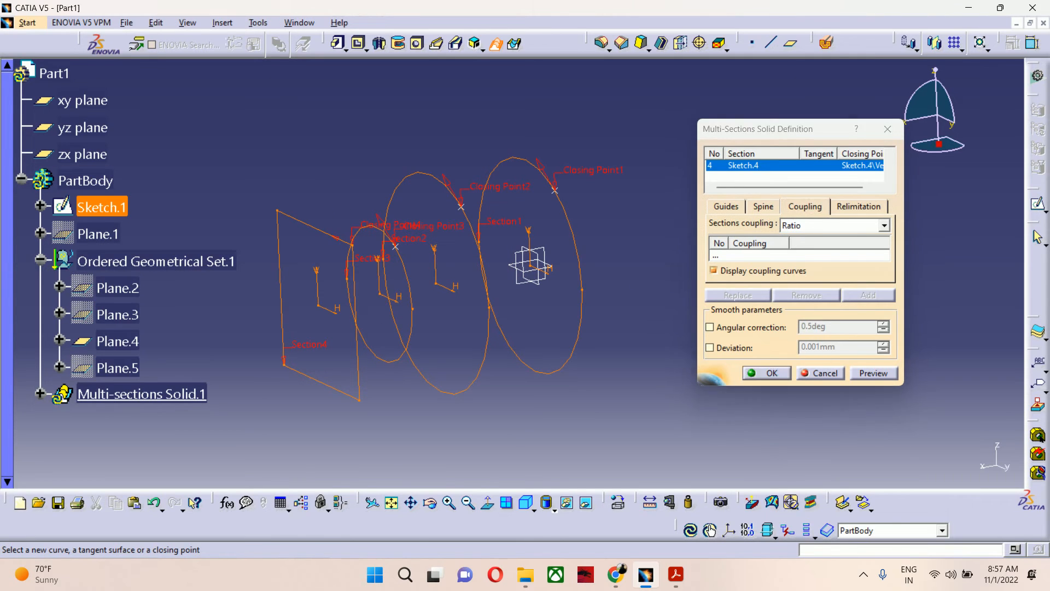
left_click(766, 372)
Step: Sketch an origin-centred rectangle about 19 mm wide and 23 mm high on the solid's square end face
middle_click_drag(598, 251, 586, 330)
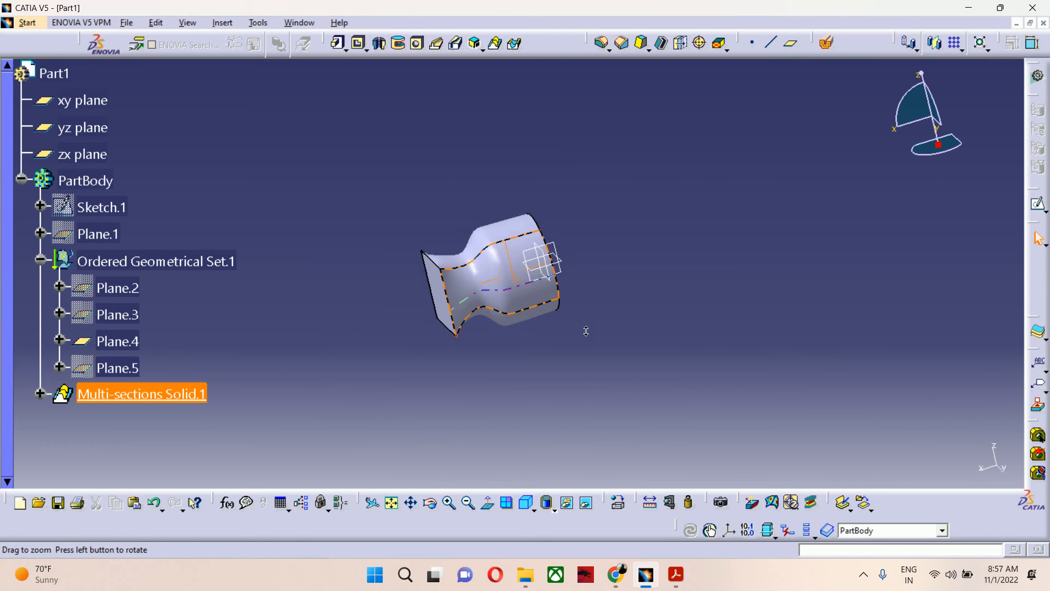
middle_click_drag(472, 323, 553, 317)
left_click(434, 330)
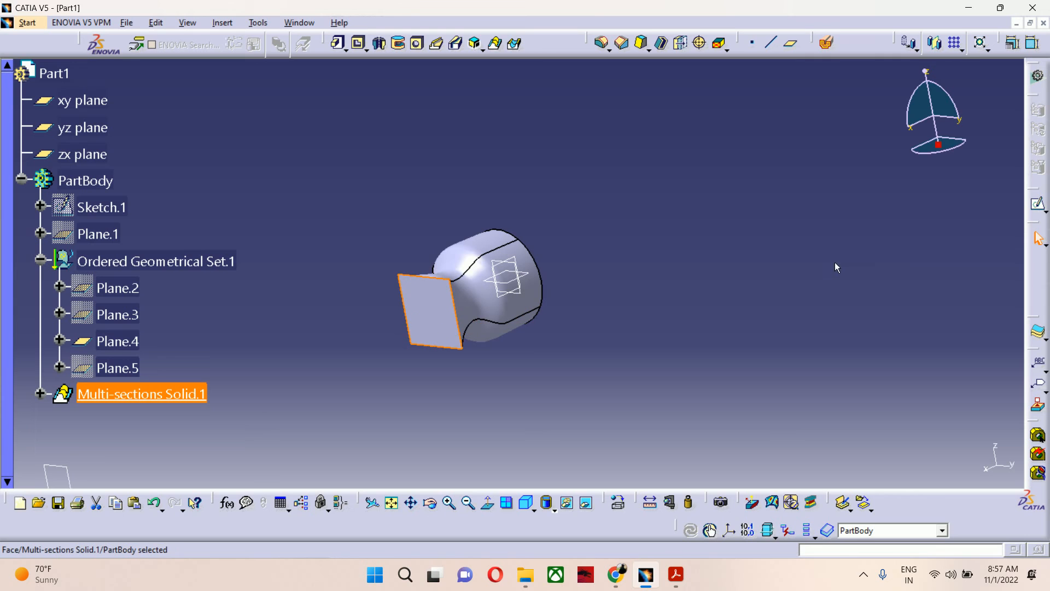
left_click(1039, 204)
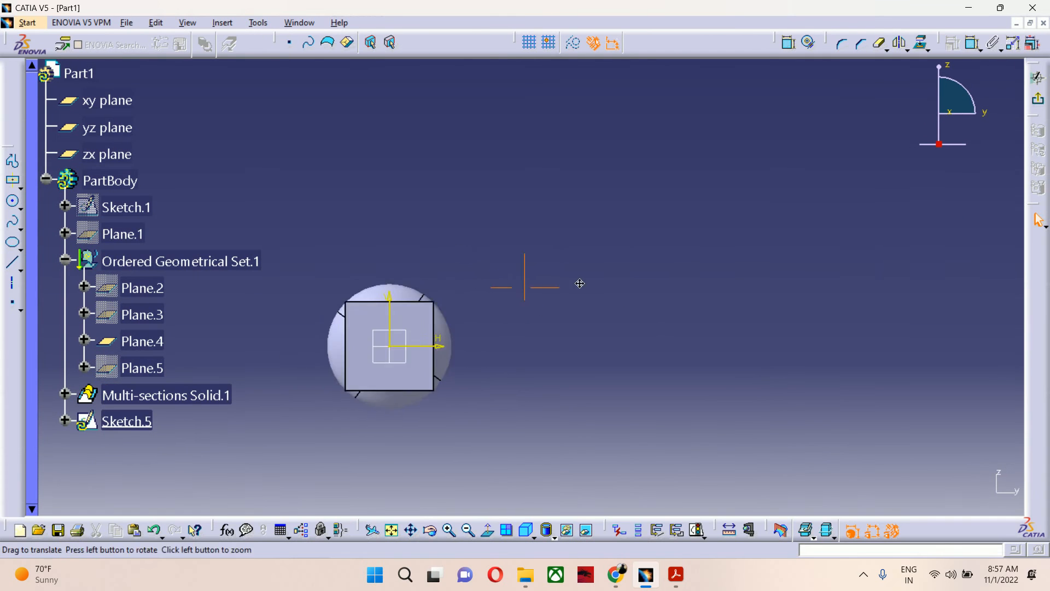
left_click(21, 189)
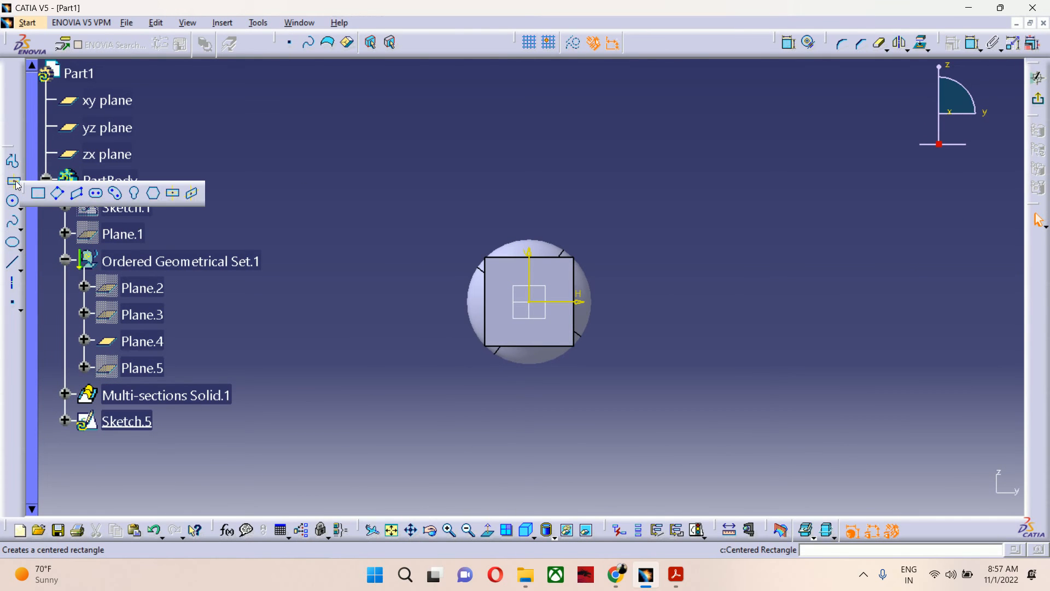
left_click(20, 188)
left_click(13, 181)
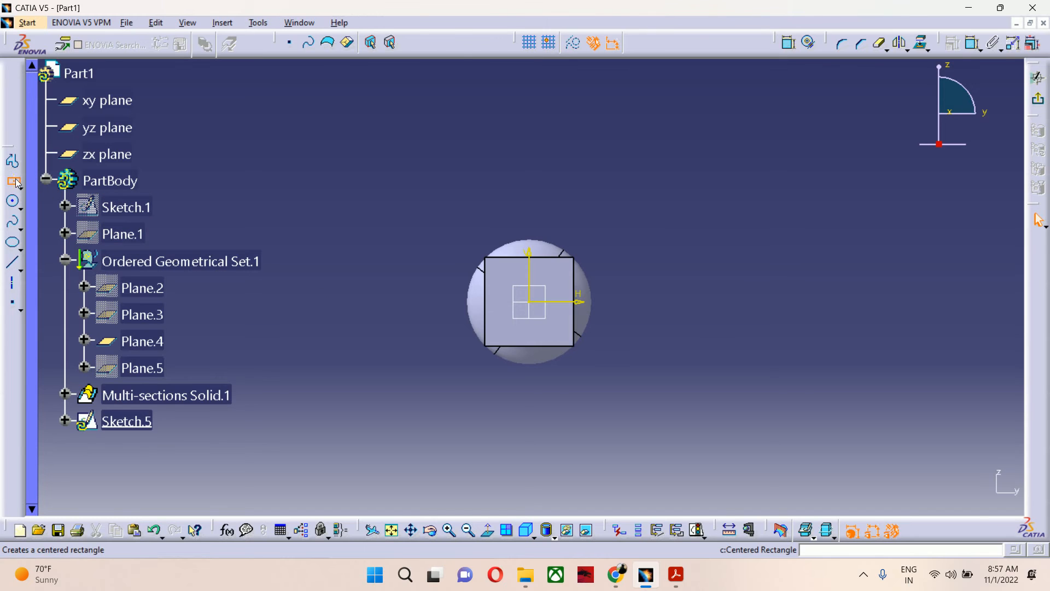
left_click(535, 303)
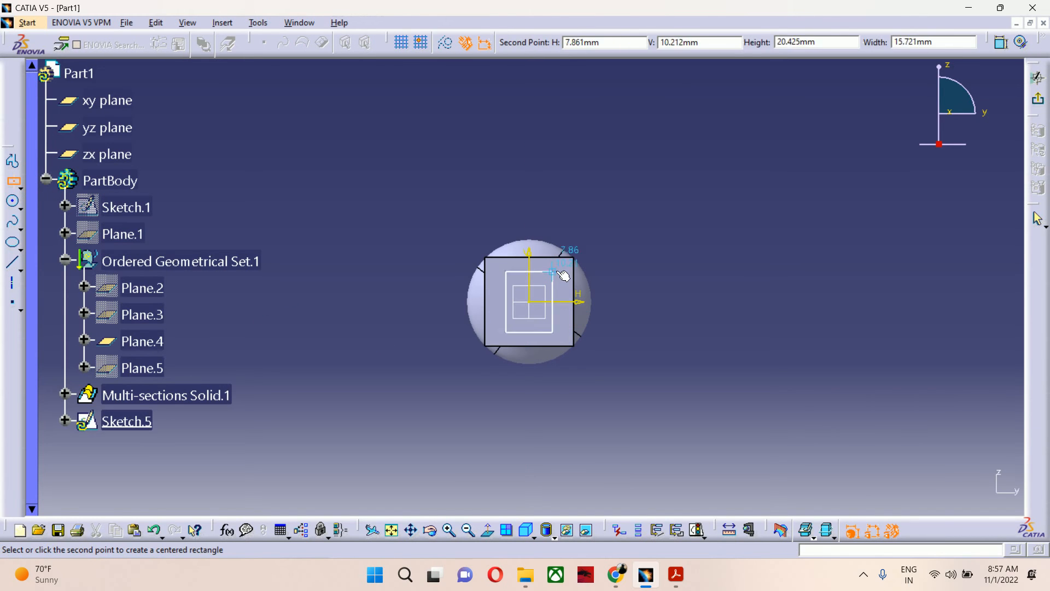
left_click(558, 268)
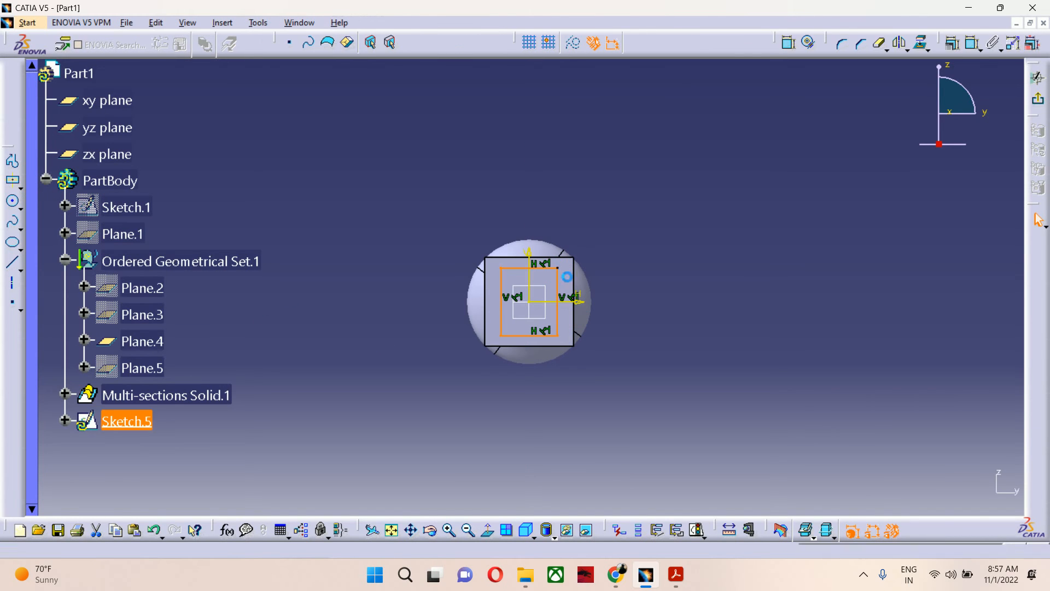
Step: Constrain the width of the rectangle on the square end face to 30 mm
left_click(789, 43)
left_click(544, 268)
left_click(530, 197)
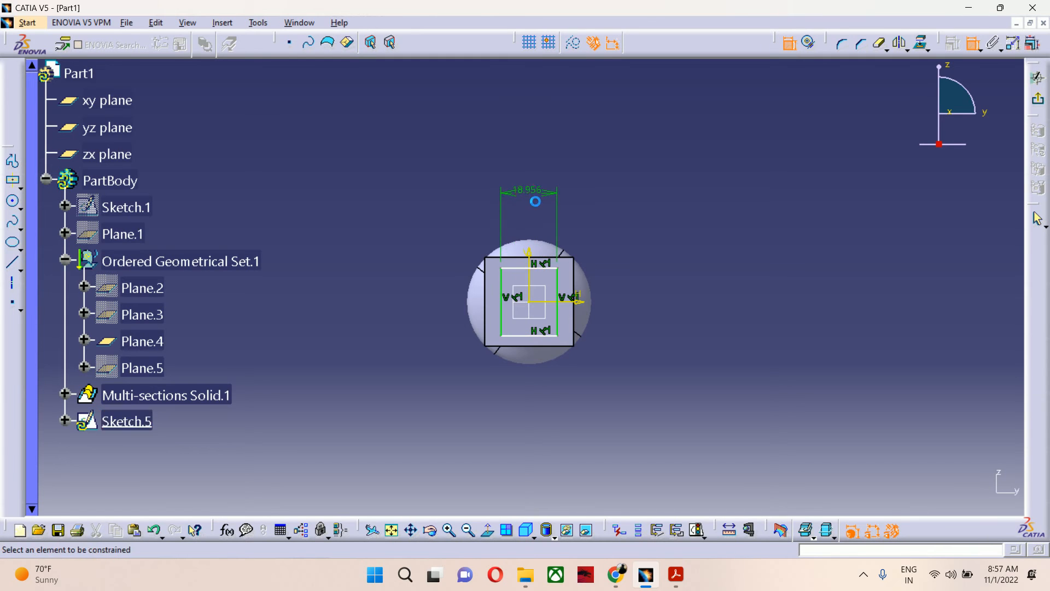
double_click(530, 196)
type("30")
key("Return")
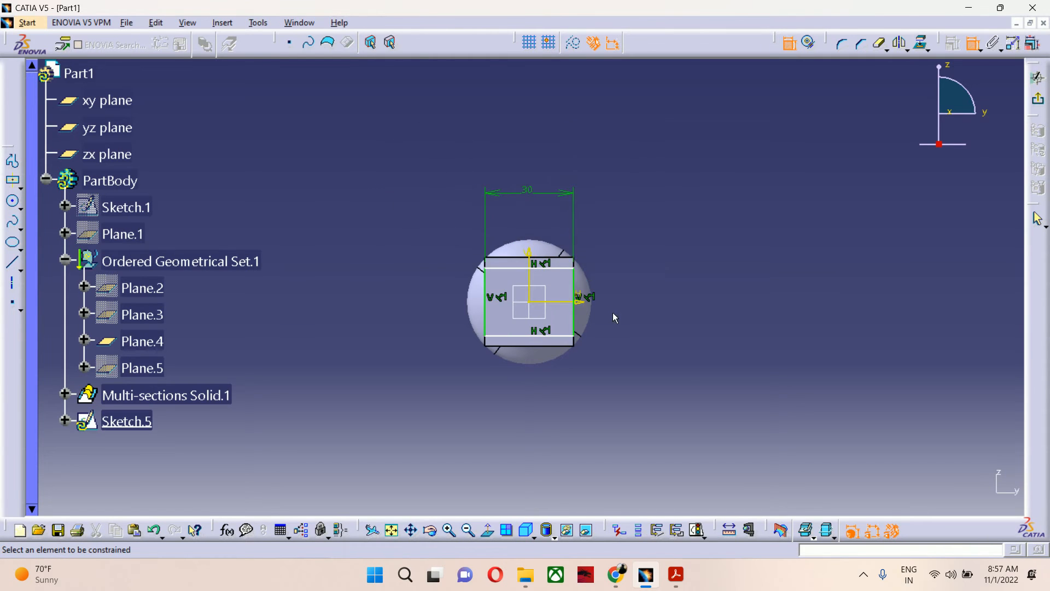
Step: Constrain the height of the end-face rectangle to 30 mm and exit the sketch
left_click(580, 287)
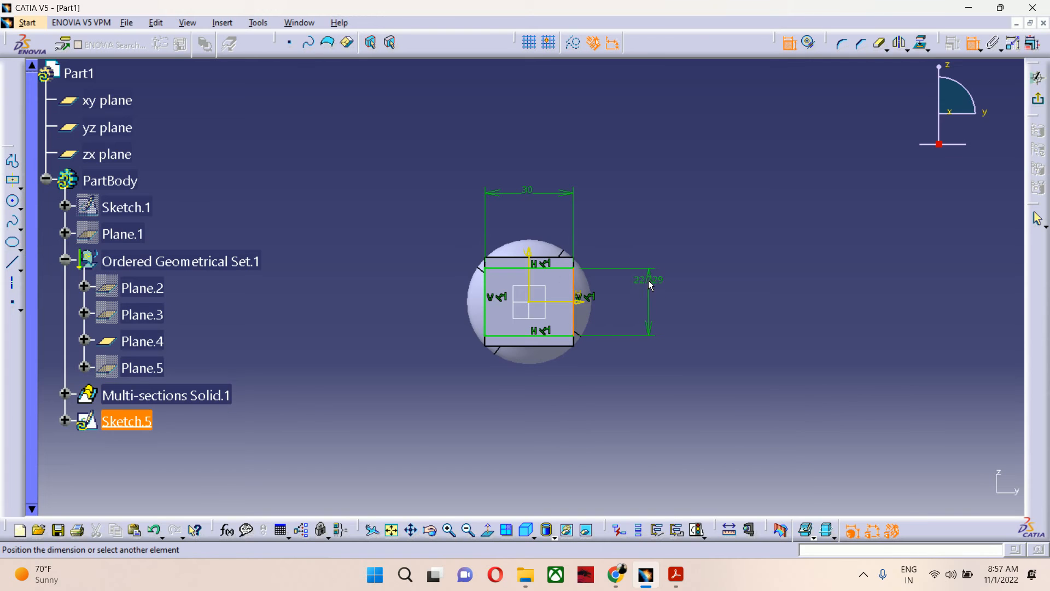
left_click(647, 239)
double_click(649, 241)
type("3")
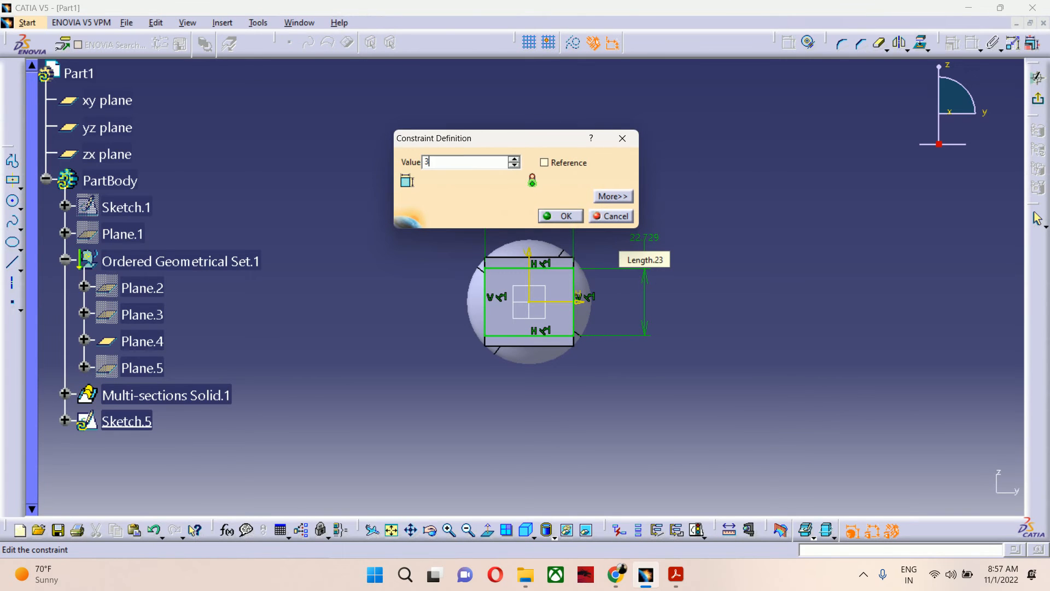
type("0mm")
key("Return")
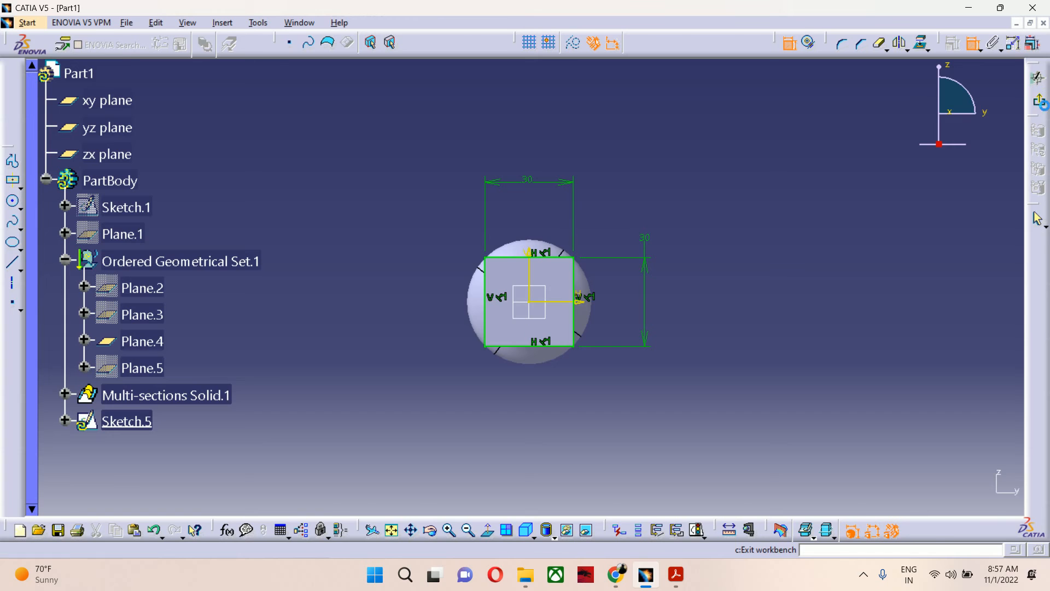
left_click(1037, 77)
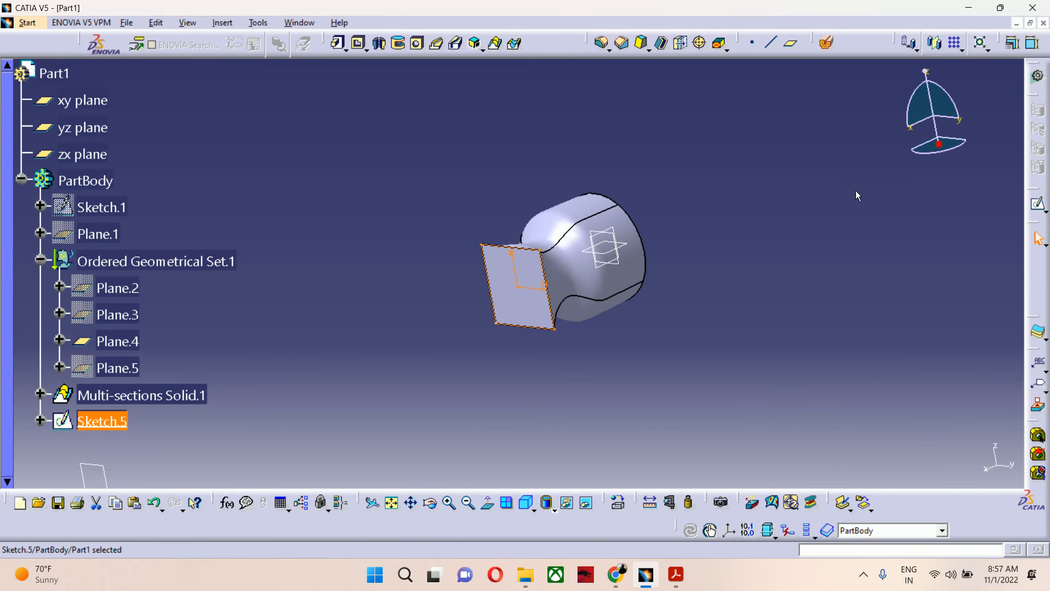
Step: Start a sketch on Plane.4, the plane offset away from the solid's square end face
middle_click_drag(614, 206, 375, 334)
left_click(677, 168)
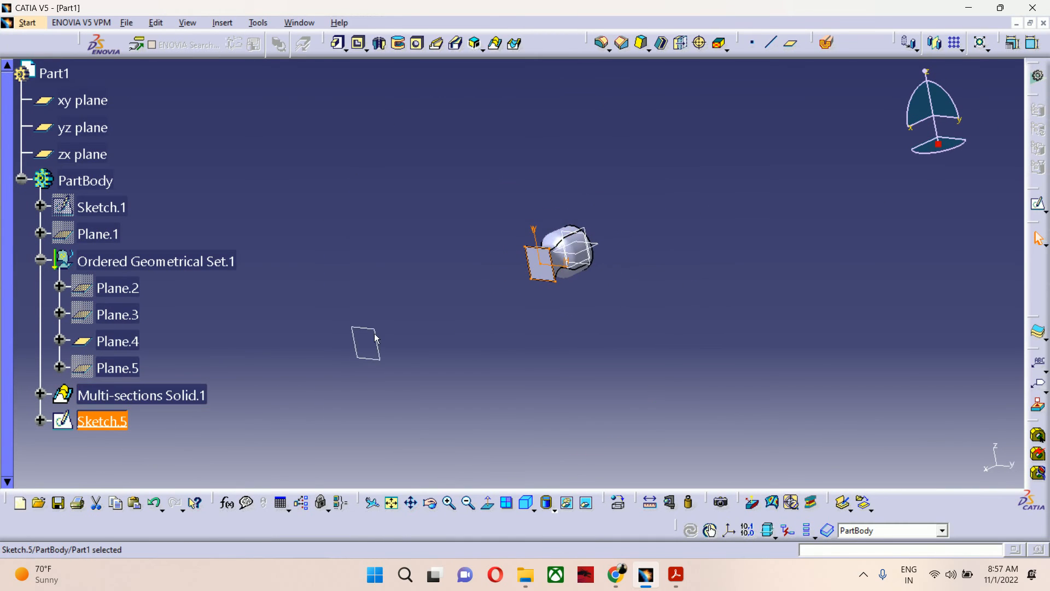
left_click(353, 345)
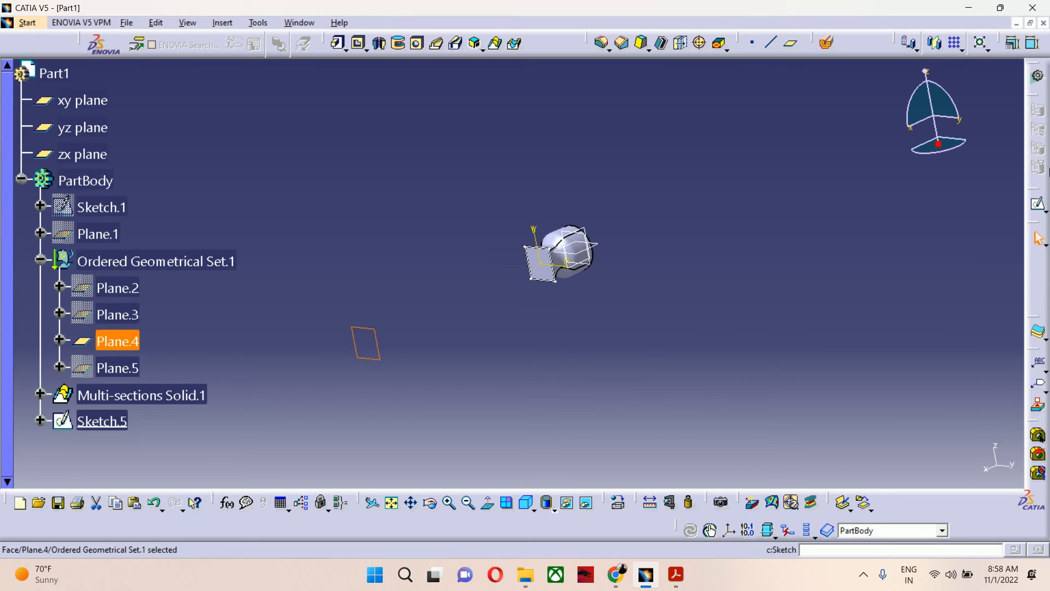
left_click(1038, 204)
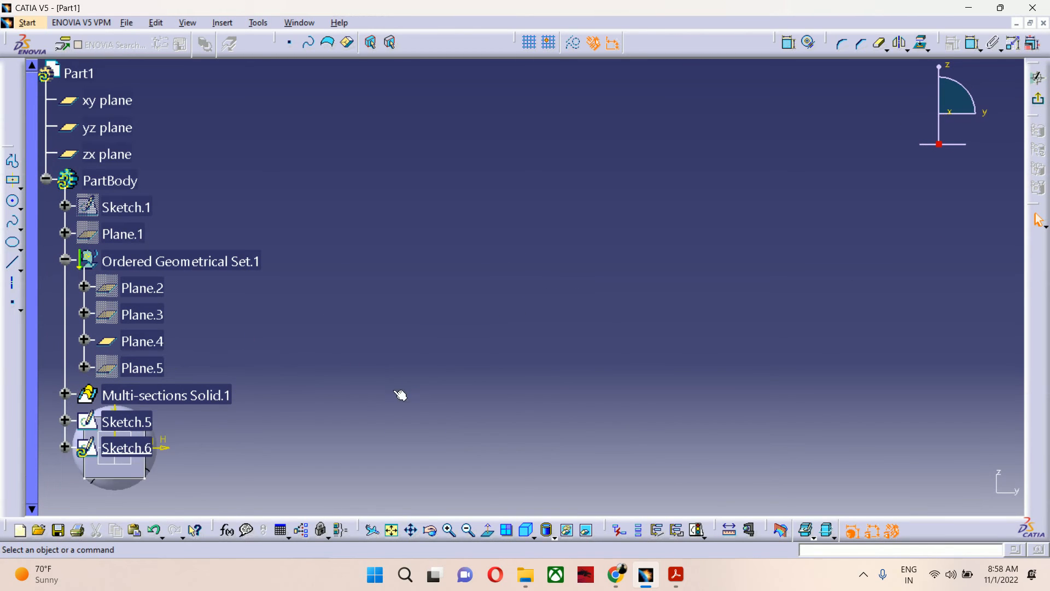
Step: Switch to the PDF drawing in Acrobat Reader, examine the wedge's 220 mm upper part and end dimensions, and return to CATIA
left_click(679, 575)
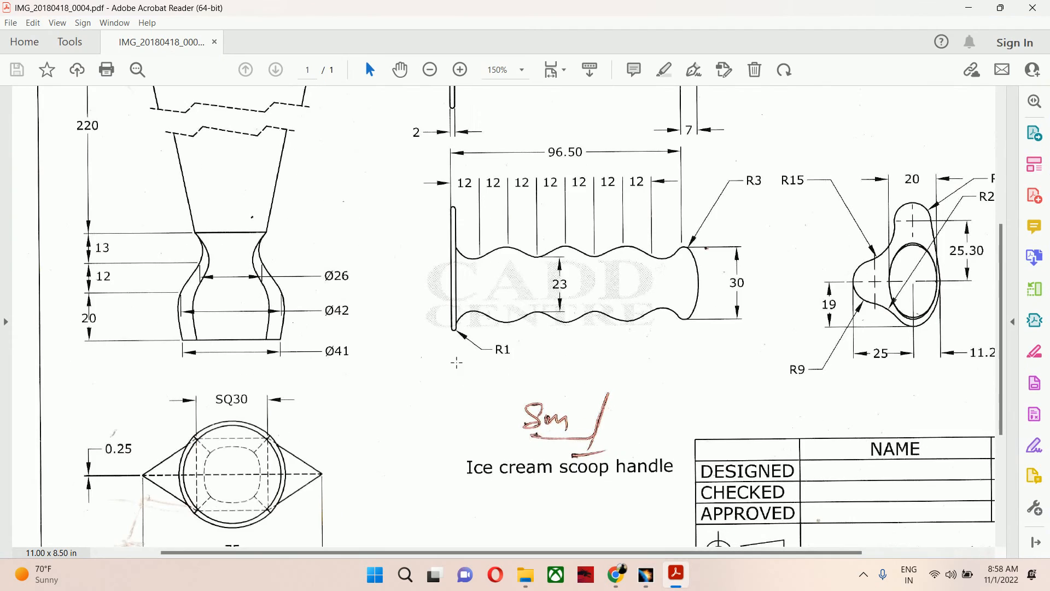
scroll(170, 272, "up", 5)
scroll(170, 272, "down", 4)
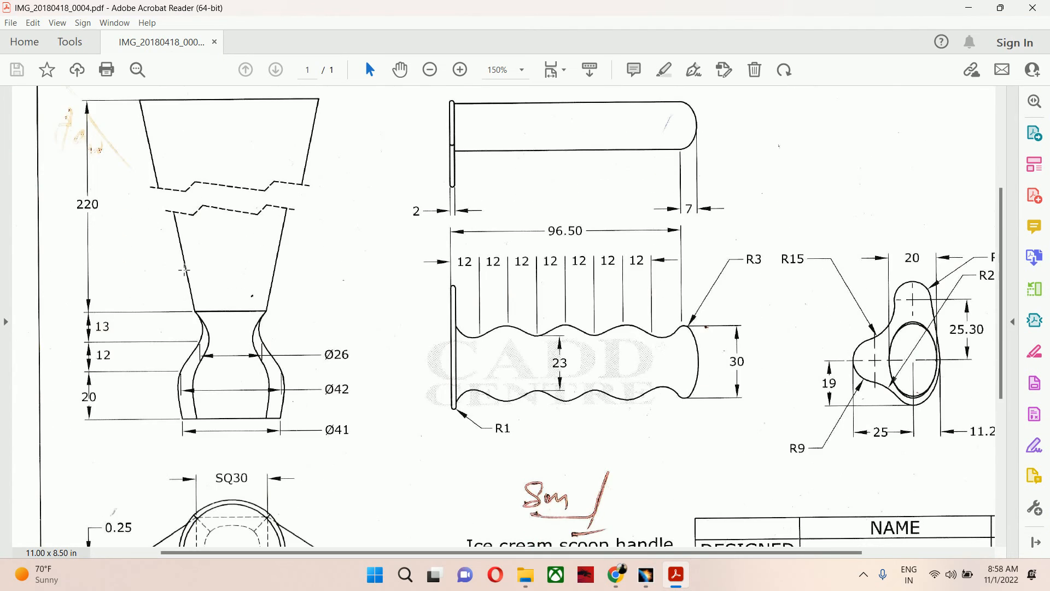
scroll(178, 274, "up", 1)
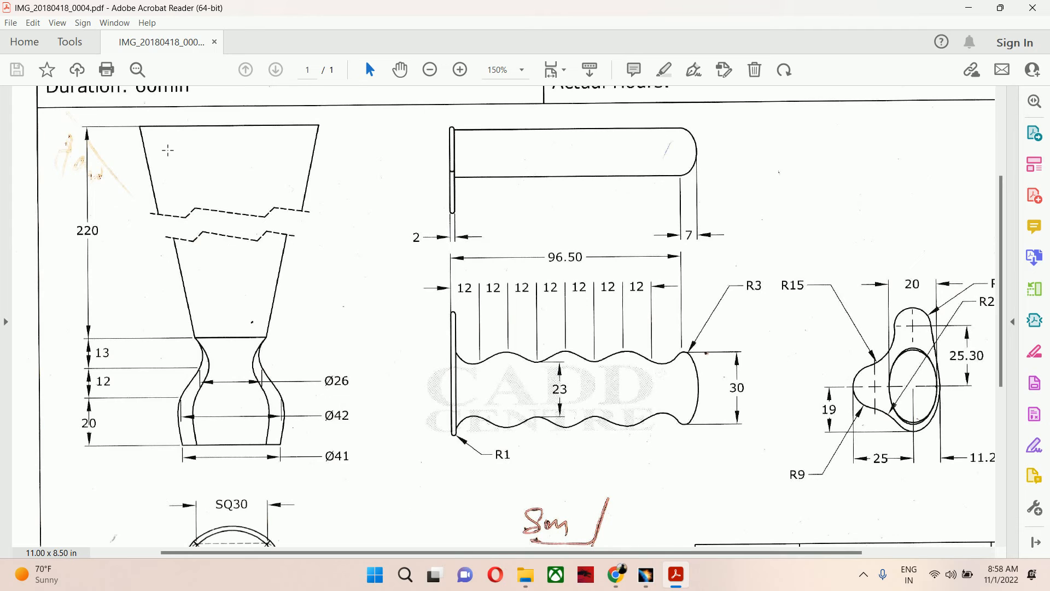
scroll(164, 156, "down", 2, "ctrl")
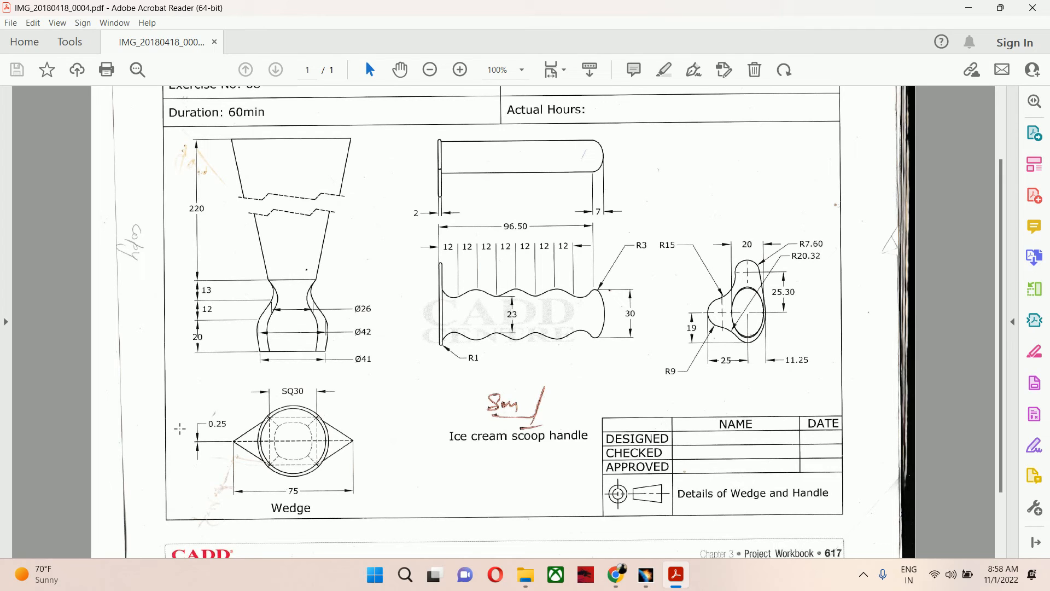
left_click(646, 574)
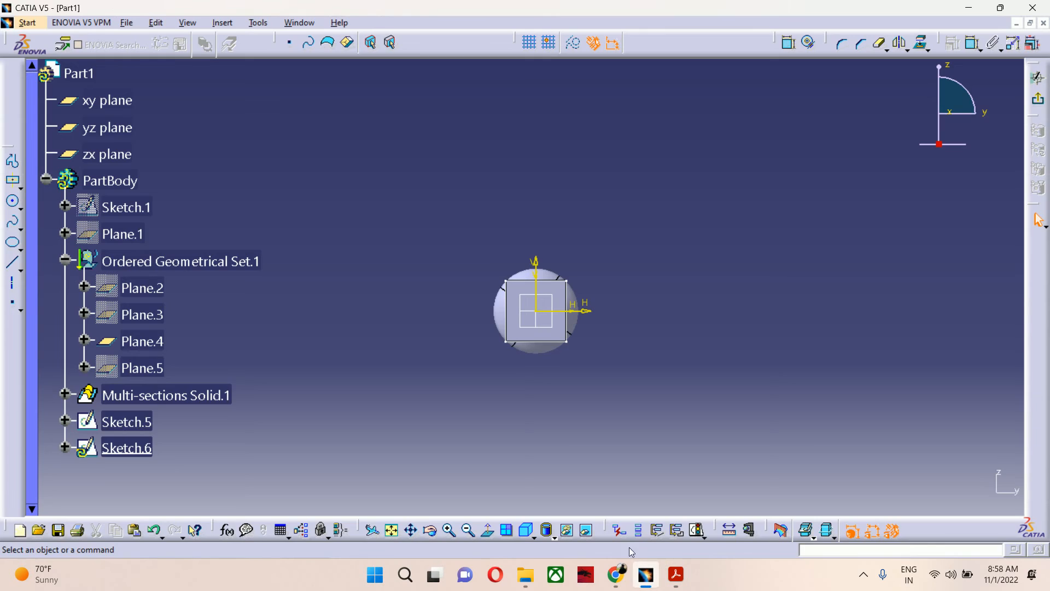
Step: Sketch an origin-centred rectangle about 154 mm wide and 56 mm high on the offset plane
left_click(13, 181)
left_click(538, 313)
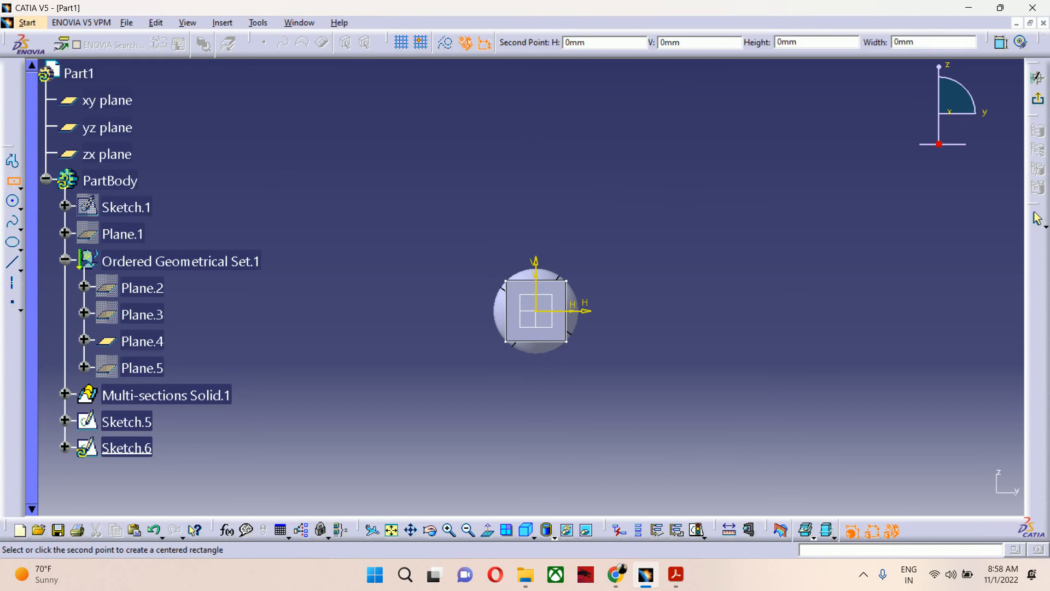
left_click(691, 256)
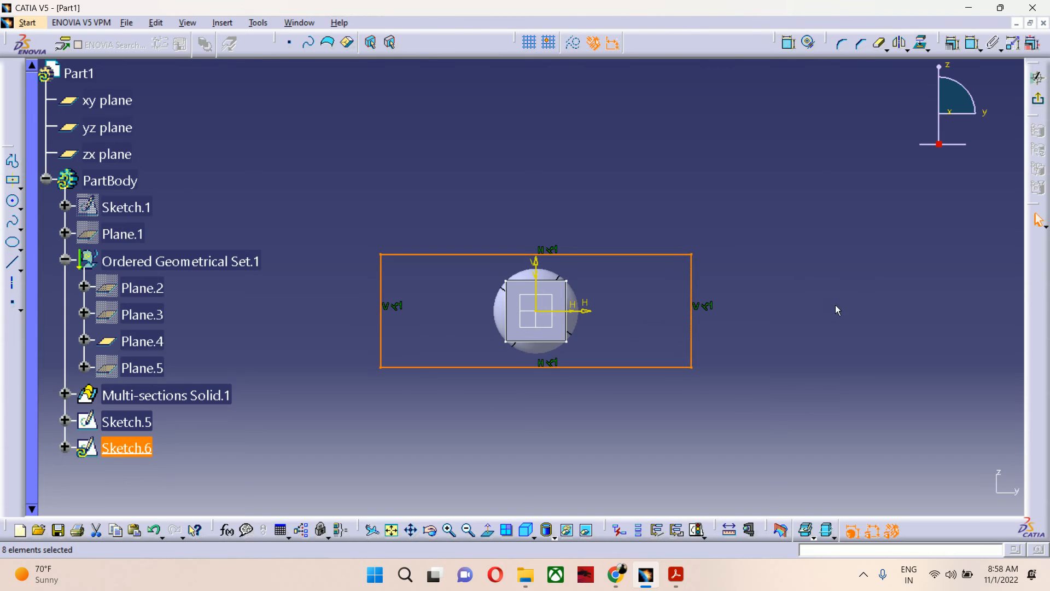
Step: Constrain the width of the rectangle on the offset plane to 75 mm
left_click(662, 254)
double_click(586, 272)
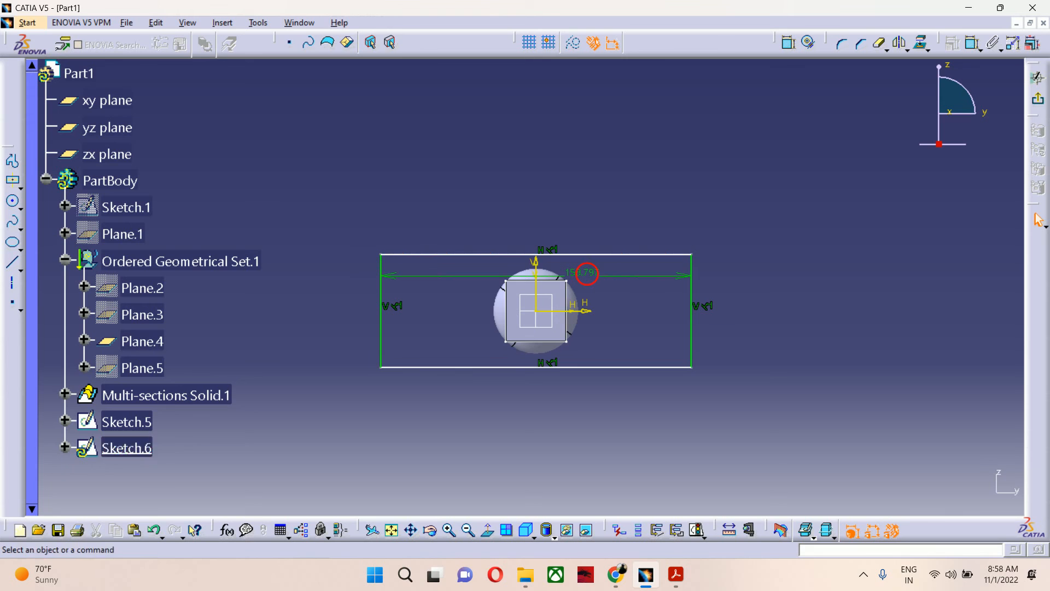
type("57")
key("BackSpace")
key("BackSpace")
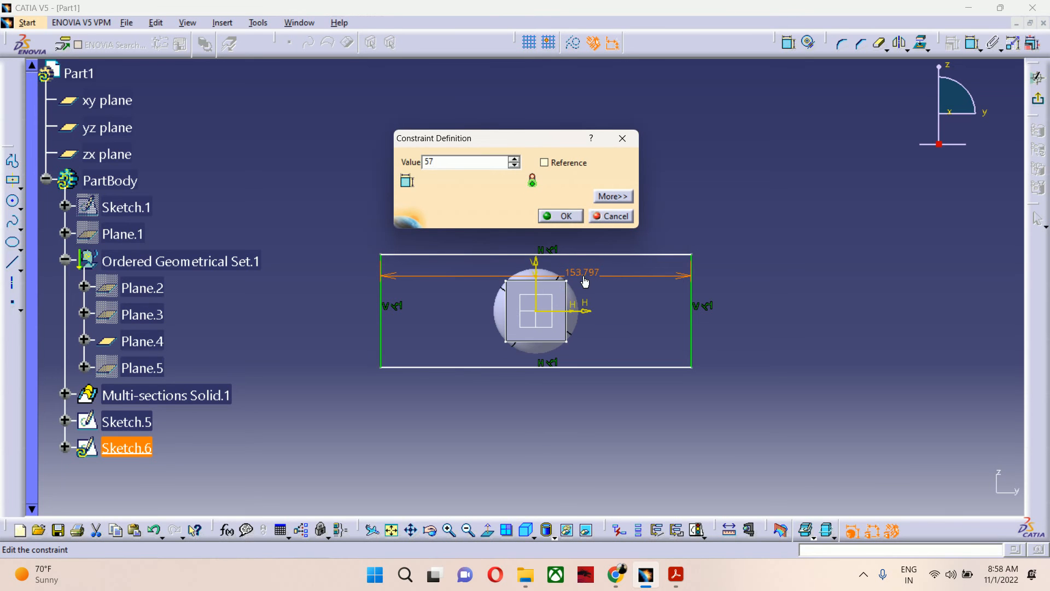
type("75")
key("Return")
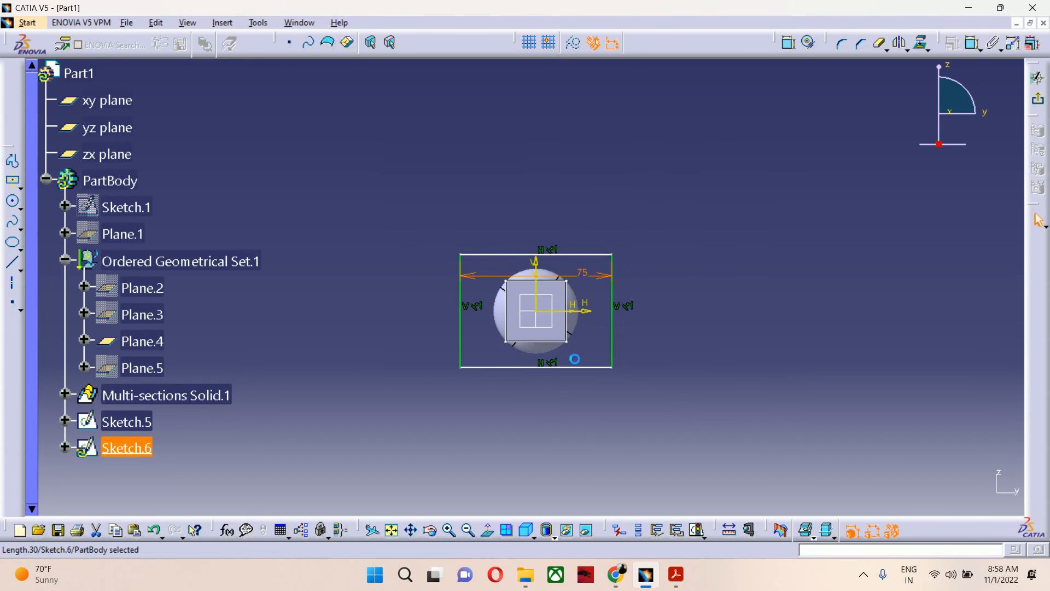
Step: Constrain the height of the 75 mm wide rectangle to 0.25 mm and exit the sketch
left_click(613, 340)
left_click(787, 48)
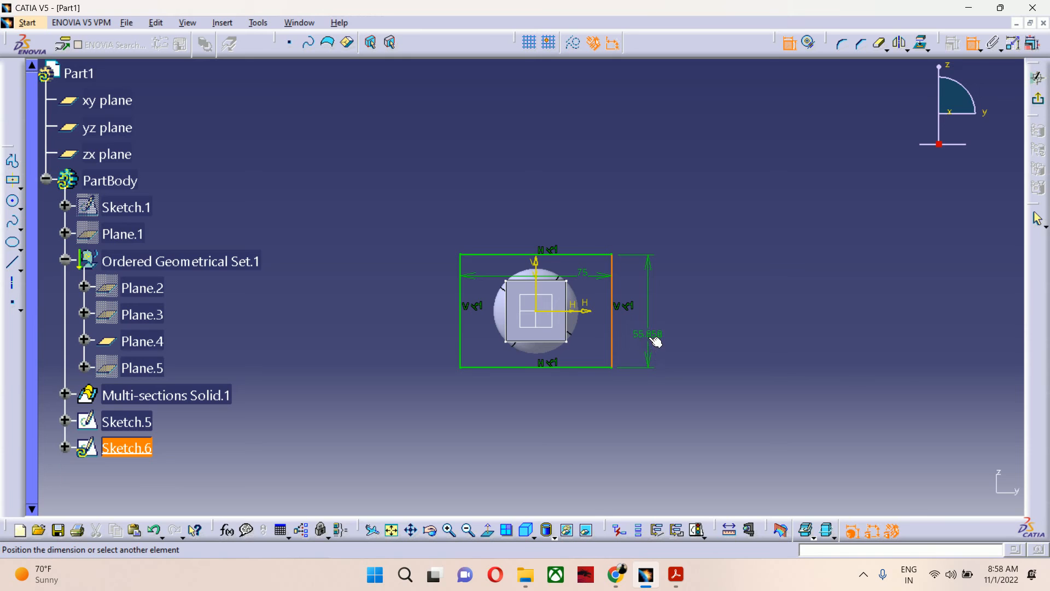
left_click(654, 343)
double_click(657, 340)
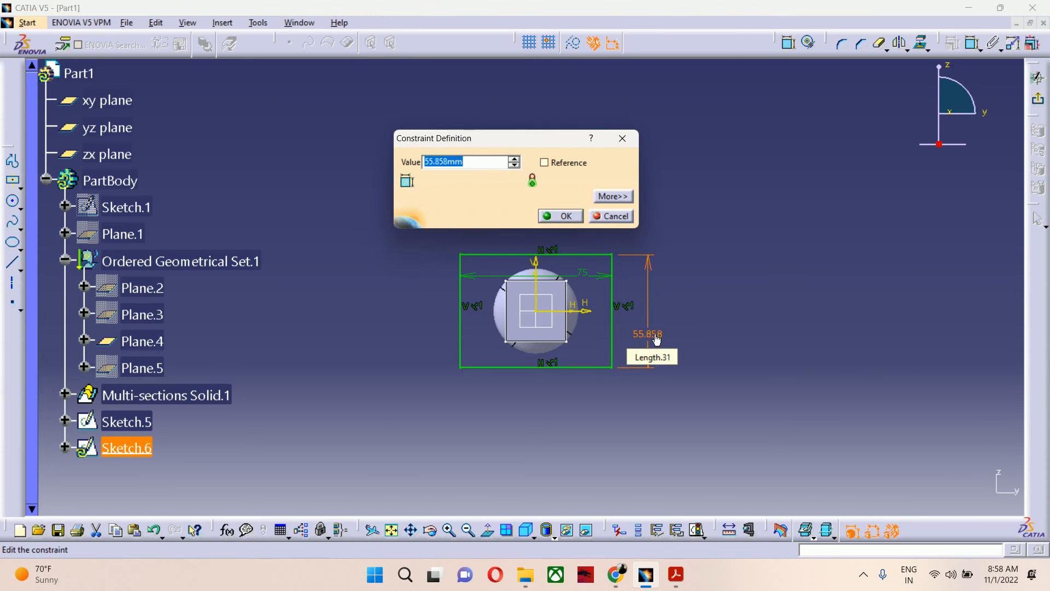
key("BackSpace")
key("Return")
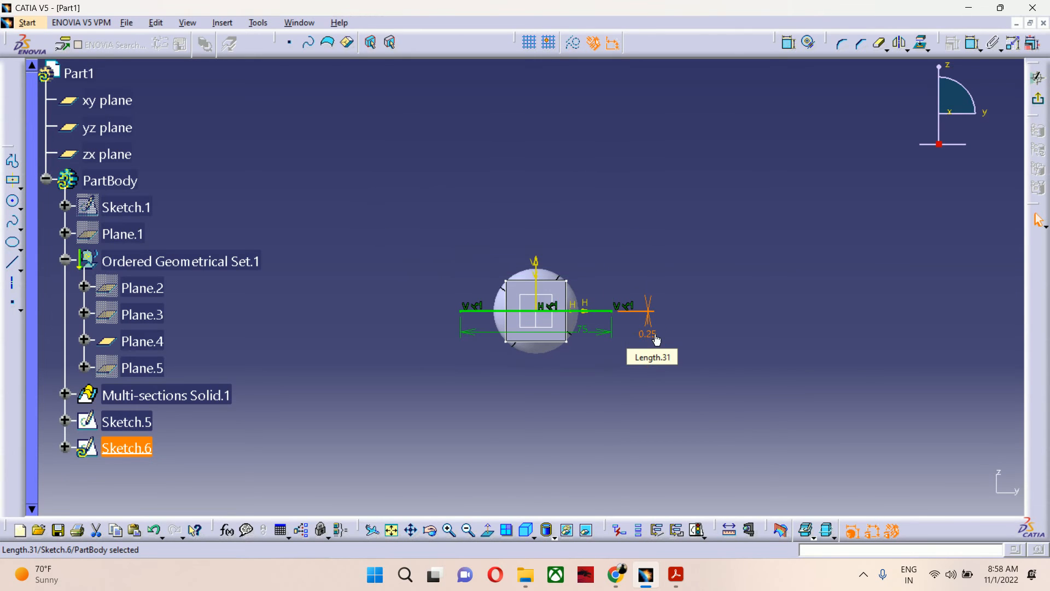
left_click(1038, 78)
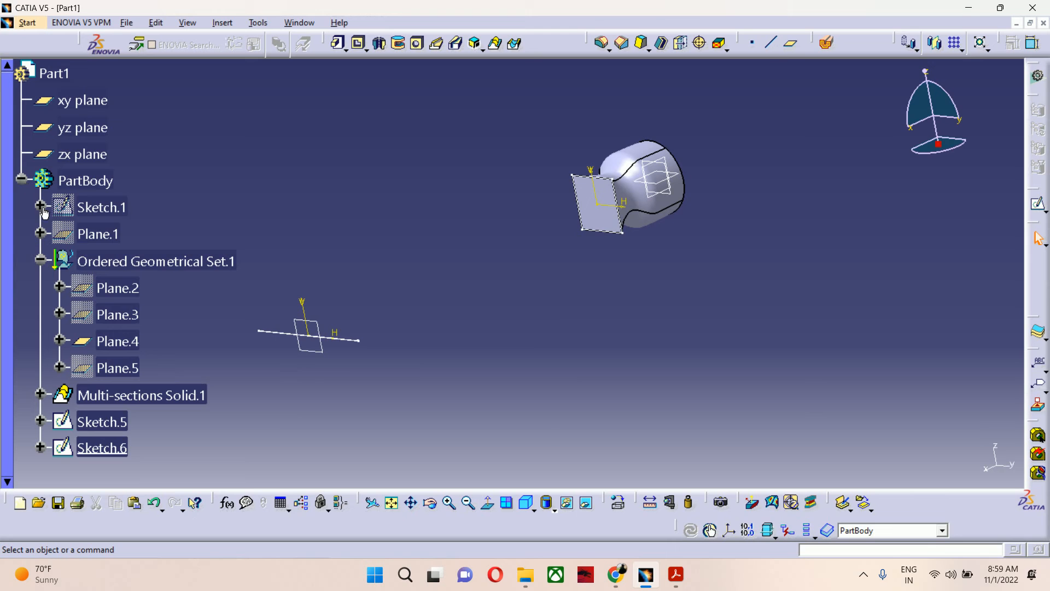
Step: Try a separate multi-sections solid from the end-face square Sketch.5 to the thin rectangle Sketch.6, preview it, and cancel
left_click(42, 260)
left_click(102, 314)
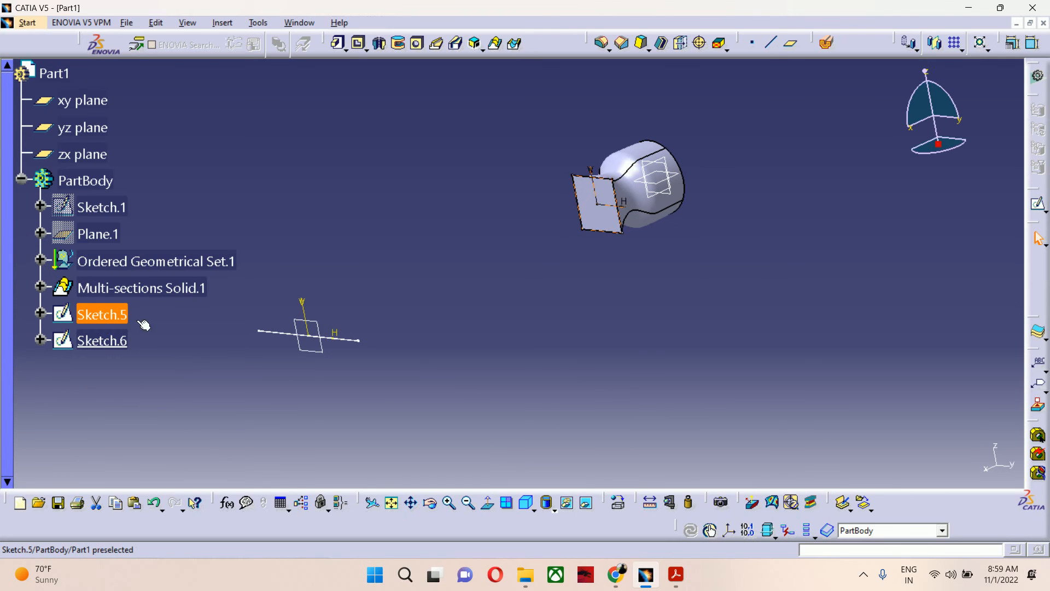
left_click(495, 43)
mouse_move(360, 342)
middle_mouse_down()
mouse_move(416, 279)
mouse_move(405, 278)
mouse_move(541, 252)
middle_mouse_up()
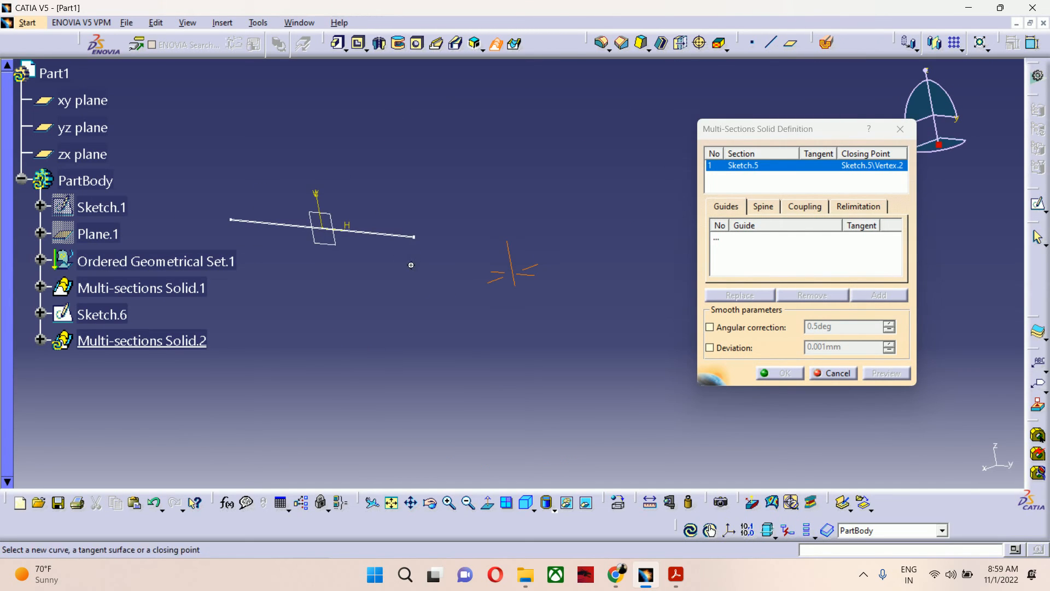
mouse_move(413, 265)
middle_mouse_down()
mouse_move(405, 109)
mouse_move(340, 255)
middle_mouse_up()
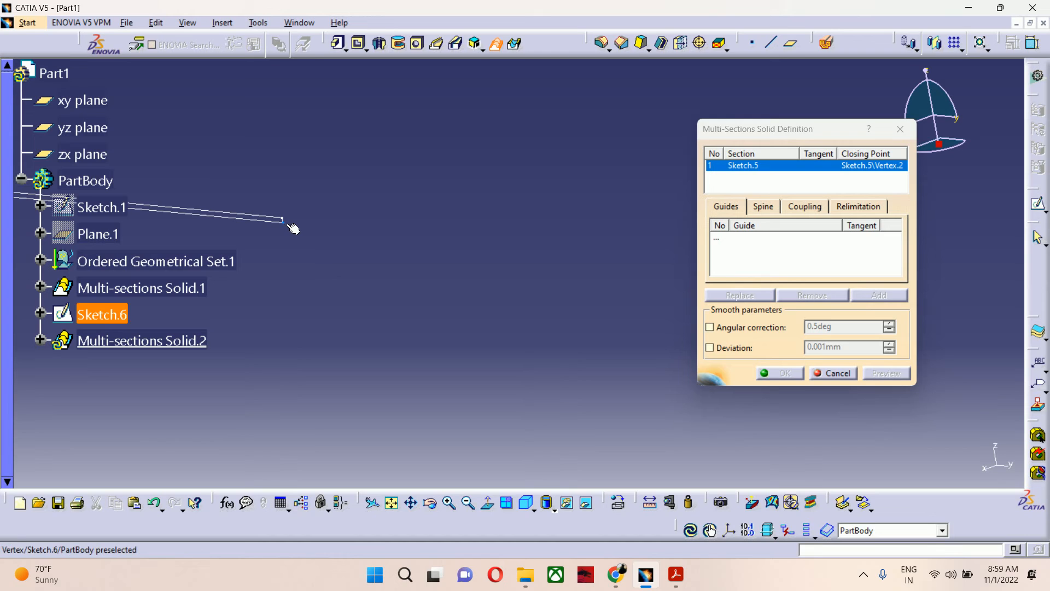
mouse_move(293, 229)
middle_mouse_down()
mouse_move(399, 305)
mouse_move(394, 206)
mouse_move(476, 303)
mouse_move(424, 301)
middle_mouse_up()
left_click(420, 298)
mouse_move(462, 213)
middle_mouse_down()
mouse_move(493, 429)
mouse_move(506, 428)
mouse_move(507, 252)
mouse_move(588, 355)
middle_mouse_up()
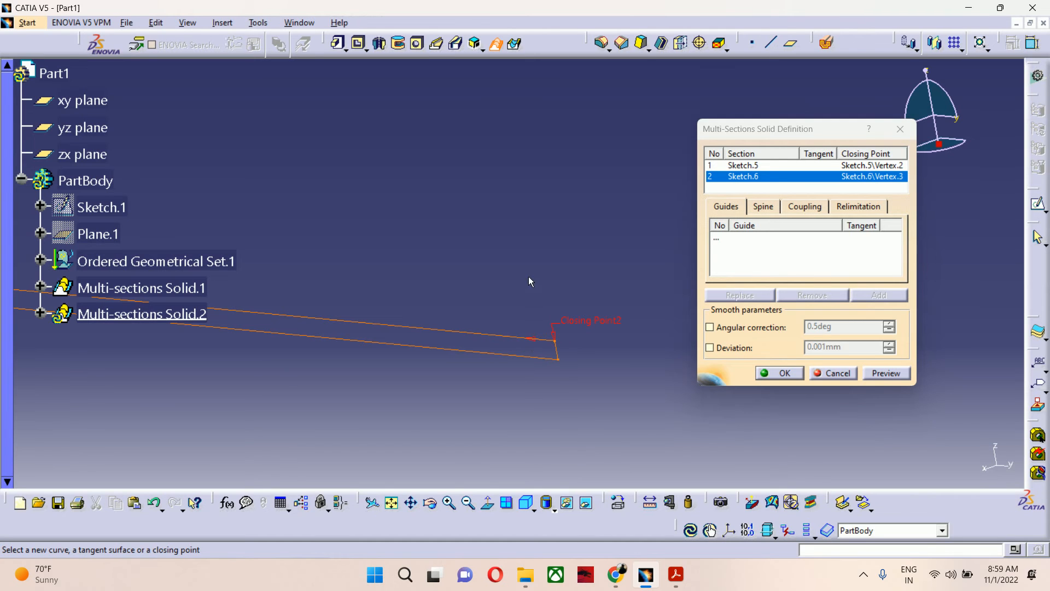
middle_click_drag(528, 281, 487, 501)
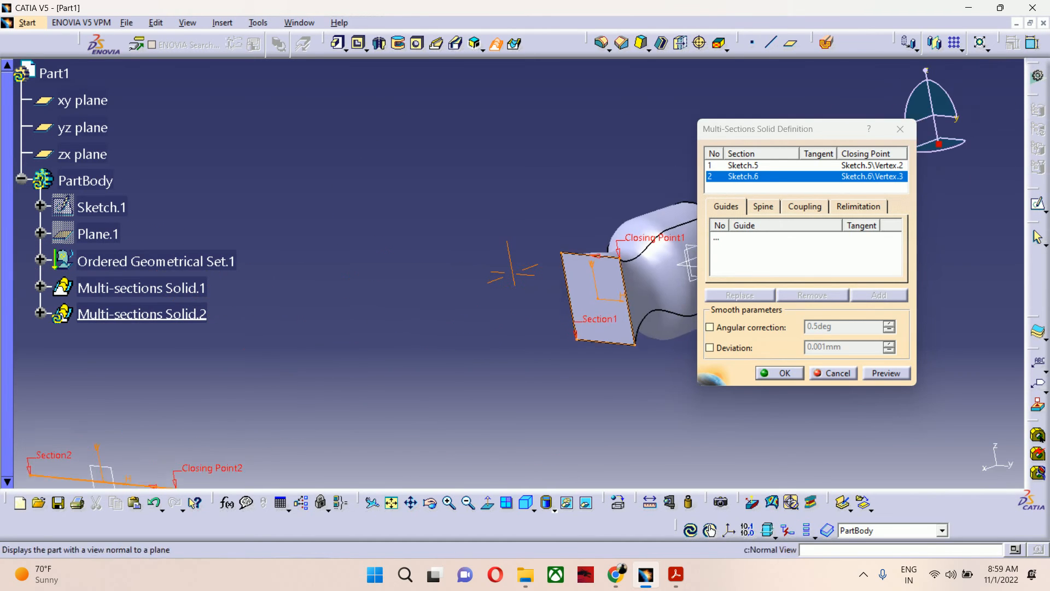
middle_click_drag(477, 318, 358, 197)
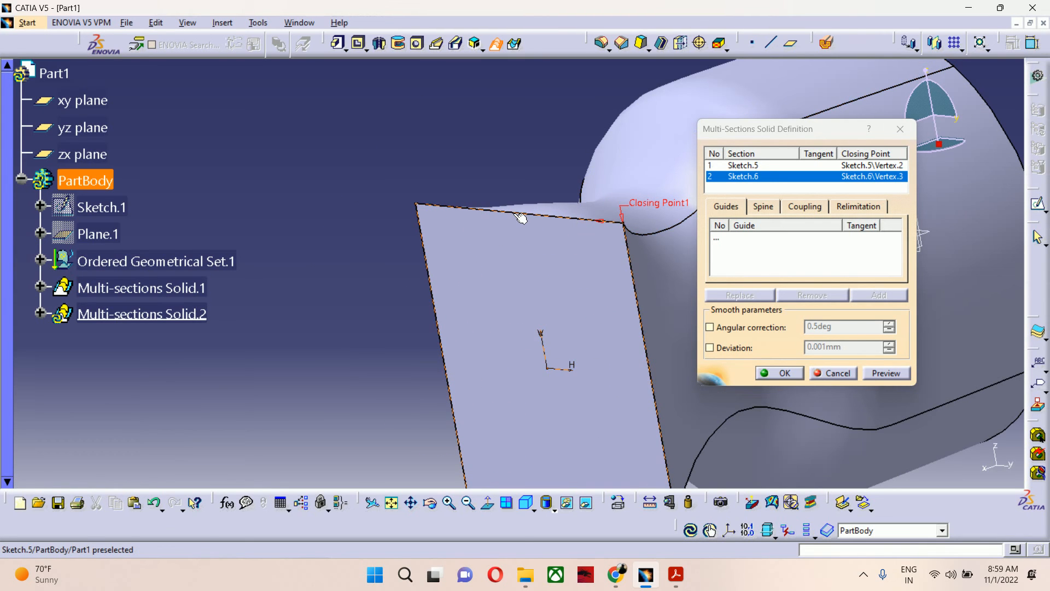
middle_click_drag(520, 169, 573, 358)
left_click(886, 373)
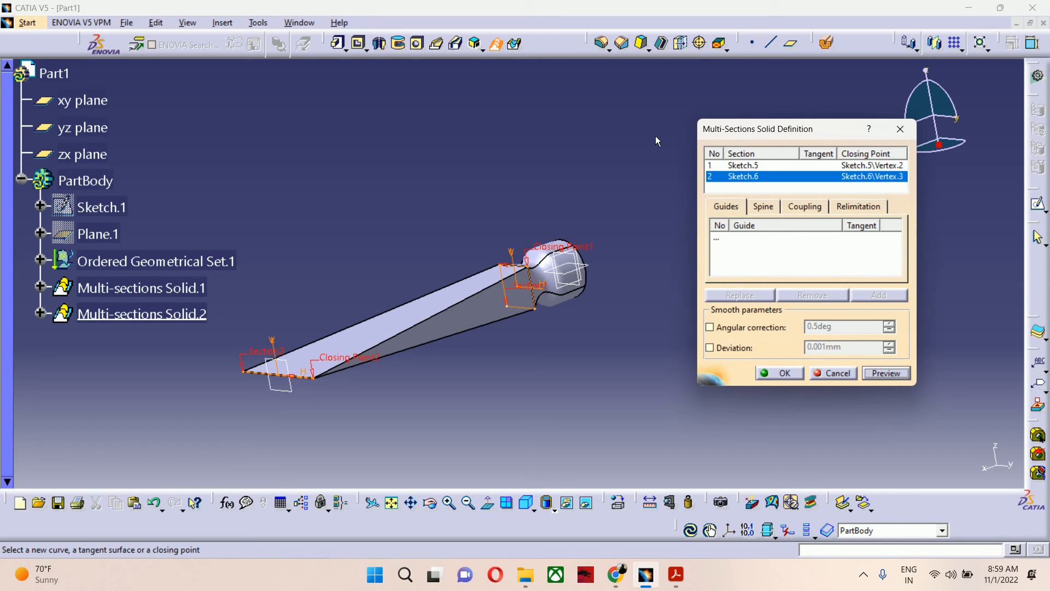
left_click(833, 373)
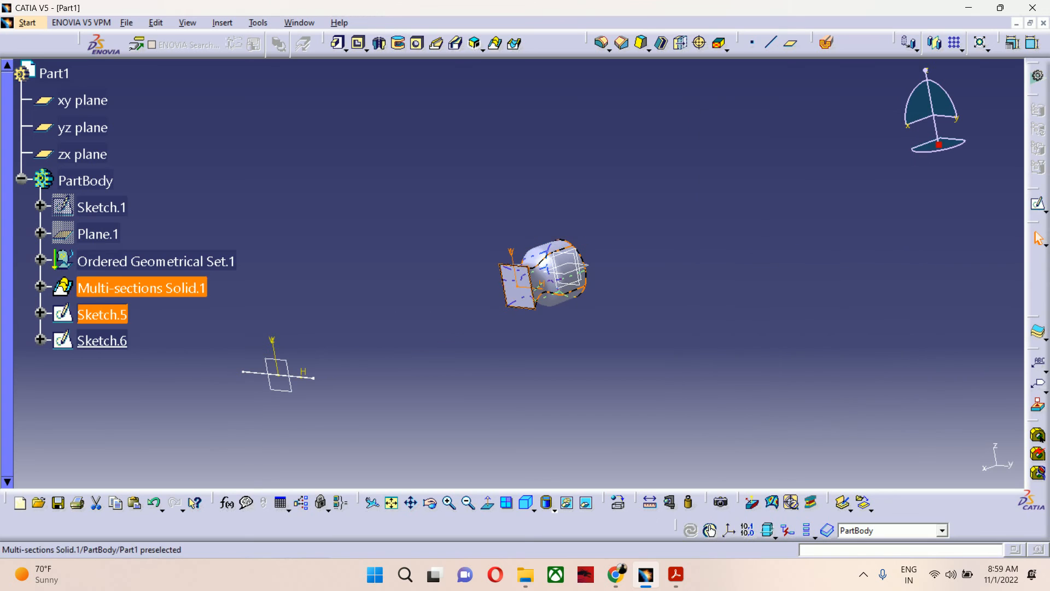
Step: Try deleting Multi-sections Solid.1 with all its children and aggregated elements, and undo the deletion
right_click(135, 284)
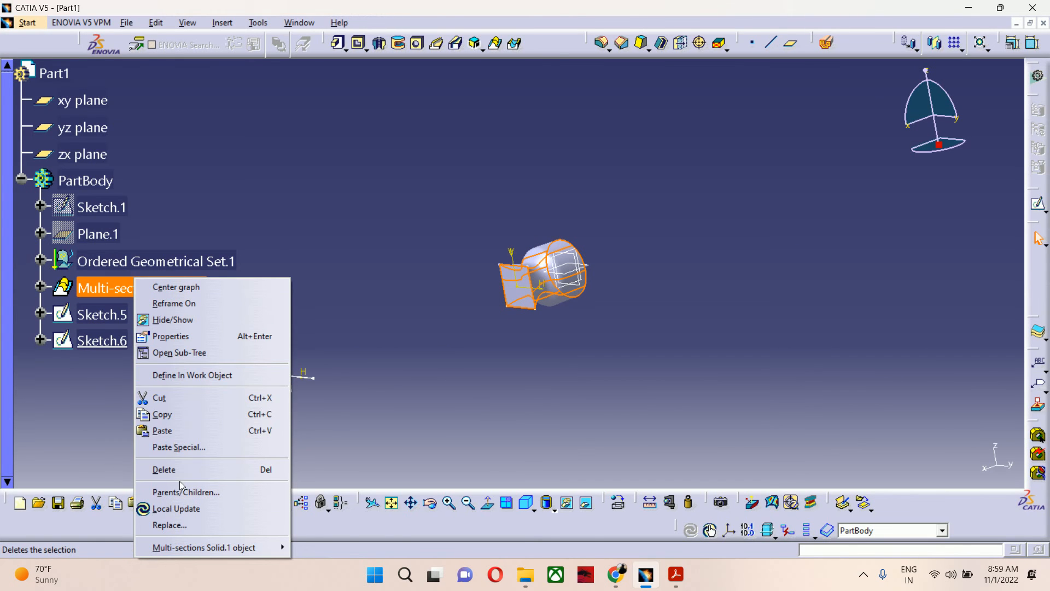
left_click(164, 470)
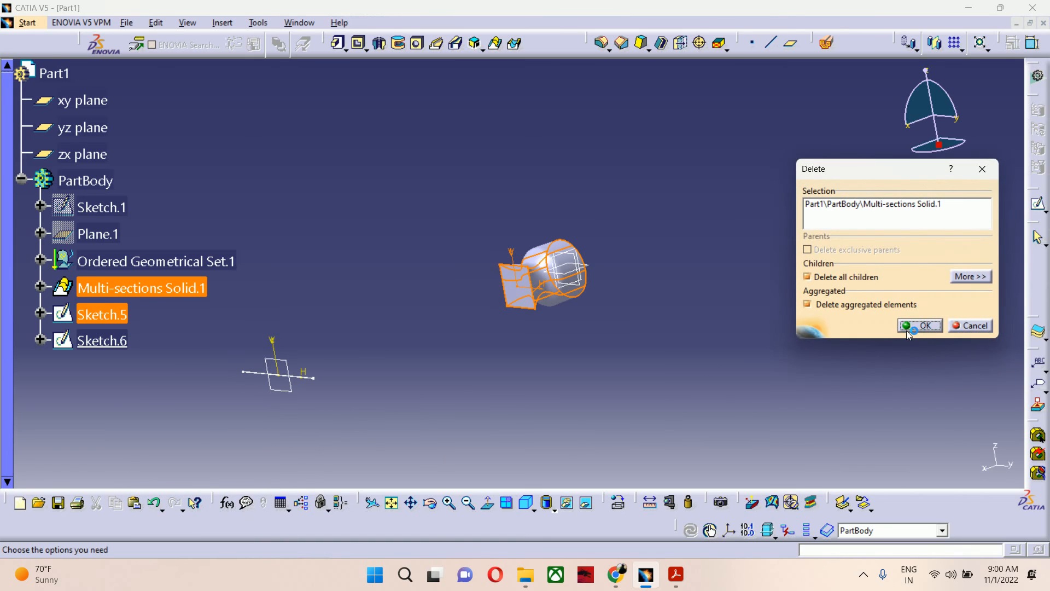
left_click(921, 328)
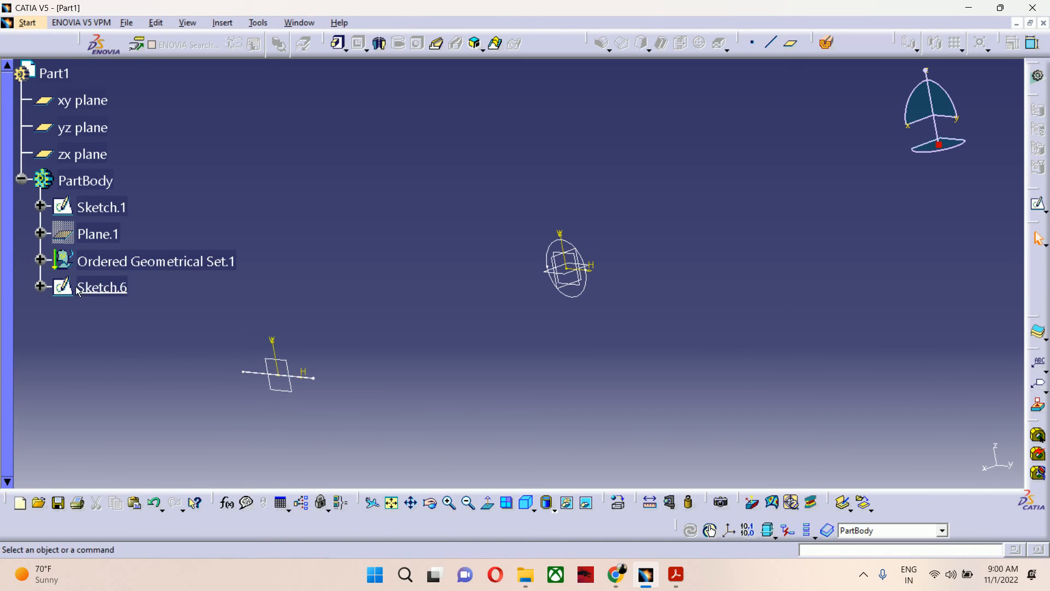
key("ctrl+z")
Step: Delete Multi-sections Solid.1 and all its children while keeping its aggregated elements
right_click(168, 299)
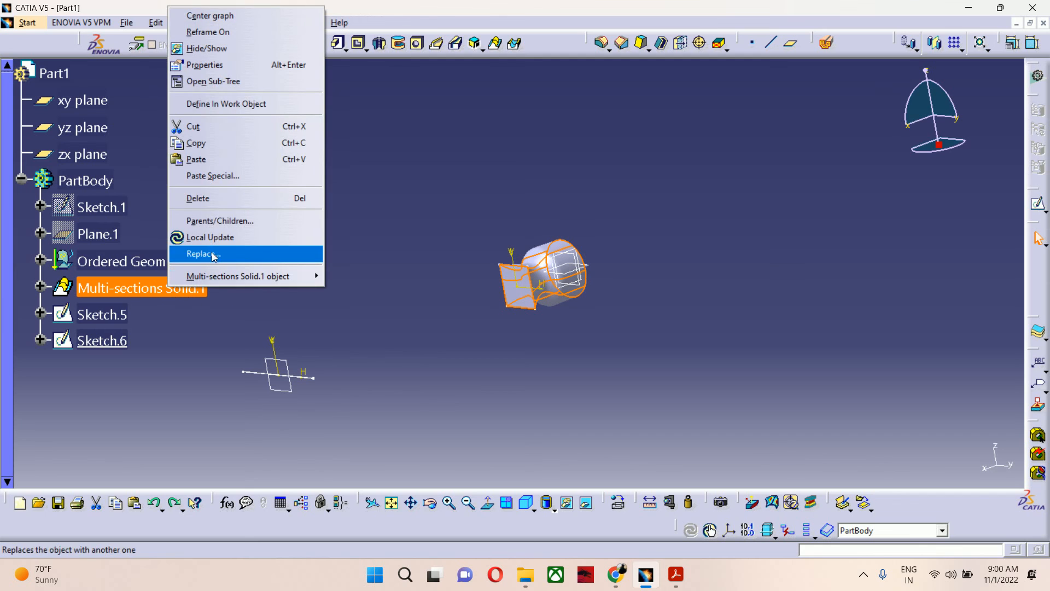
left_click(197, 198)
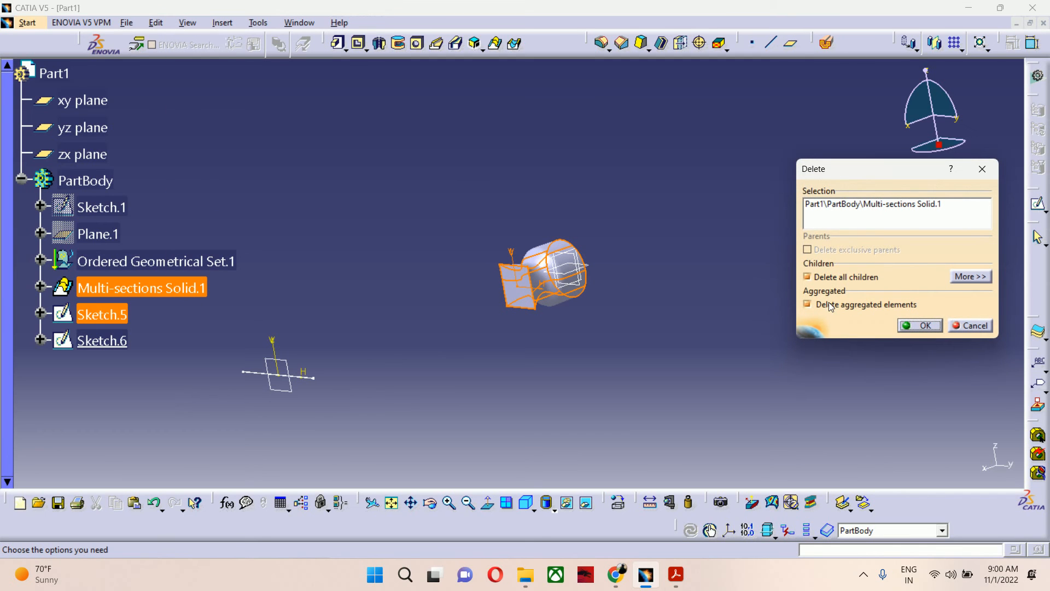
left_click(846, 278)
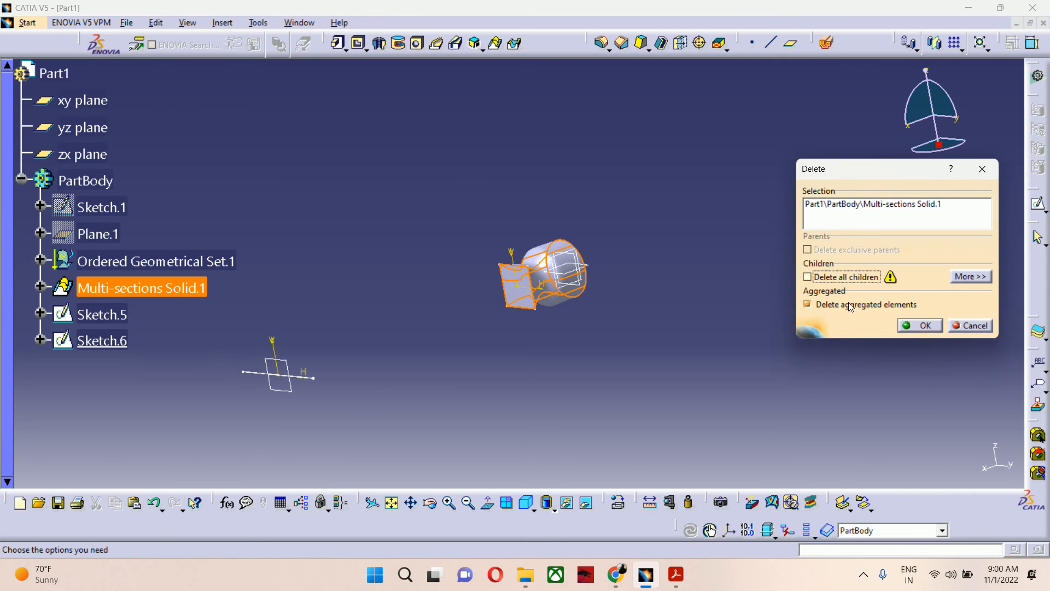
left_click(846, 277)
left_click(847, 306)
left_click(924, 325)
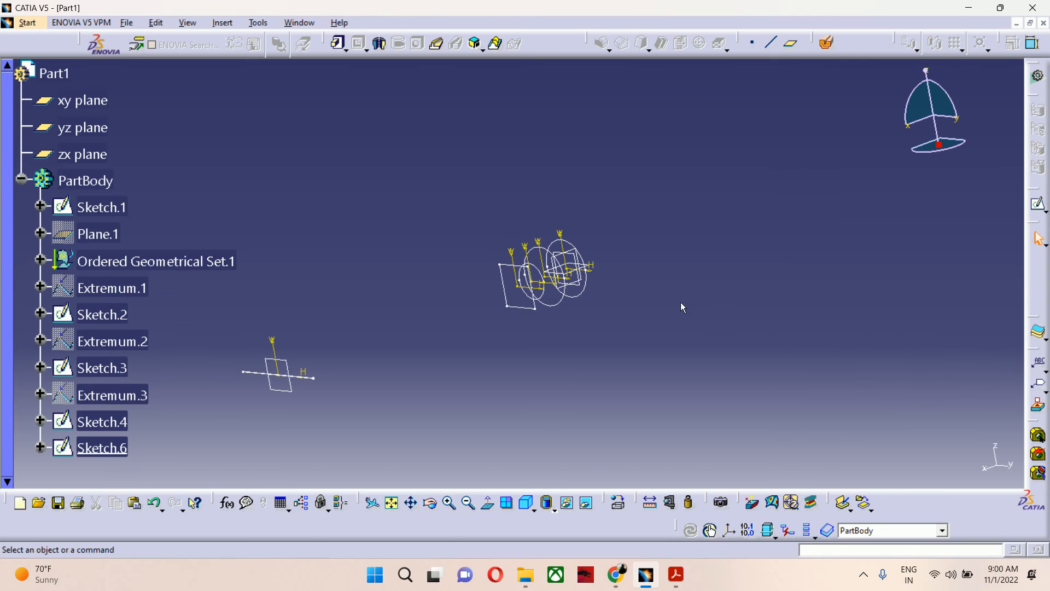
Step: Try a multi-sections solid through circles Sketch.1, Sketch.2 and Sketch.3, square Sketch.4 and the thin end rectangle Sketch.6
mouse_move(656, 304)
middle_mouse_down()
mouse_move(623, 290)
mouse_move(612, 314)
mouse_move(553, 224)
middle_mouse_up()
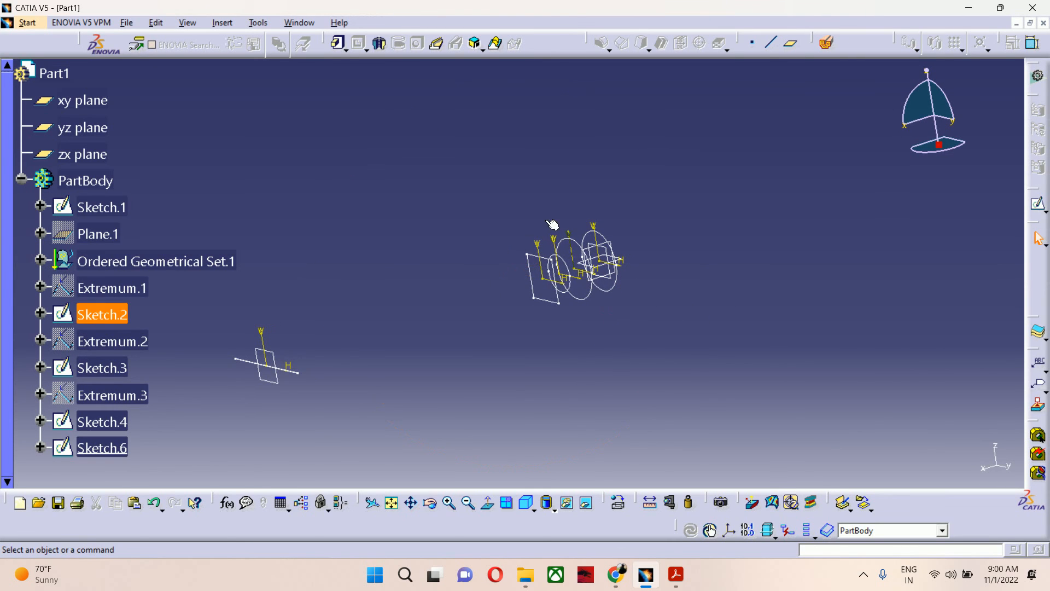
left_click(474, 44)
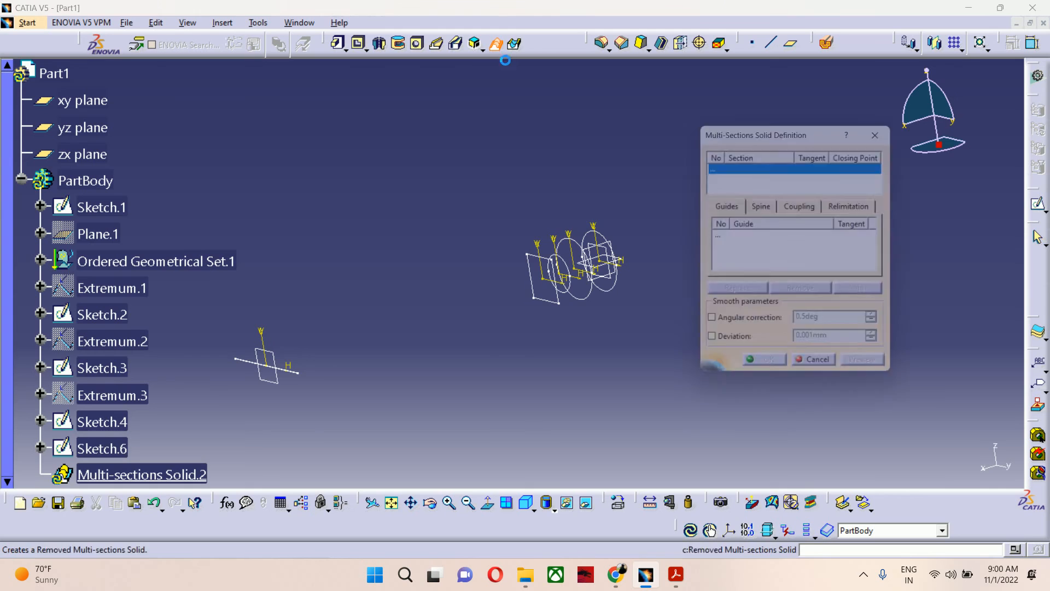
left_click(622, 260)
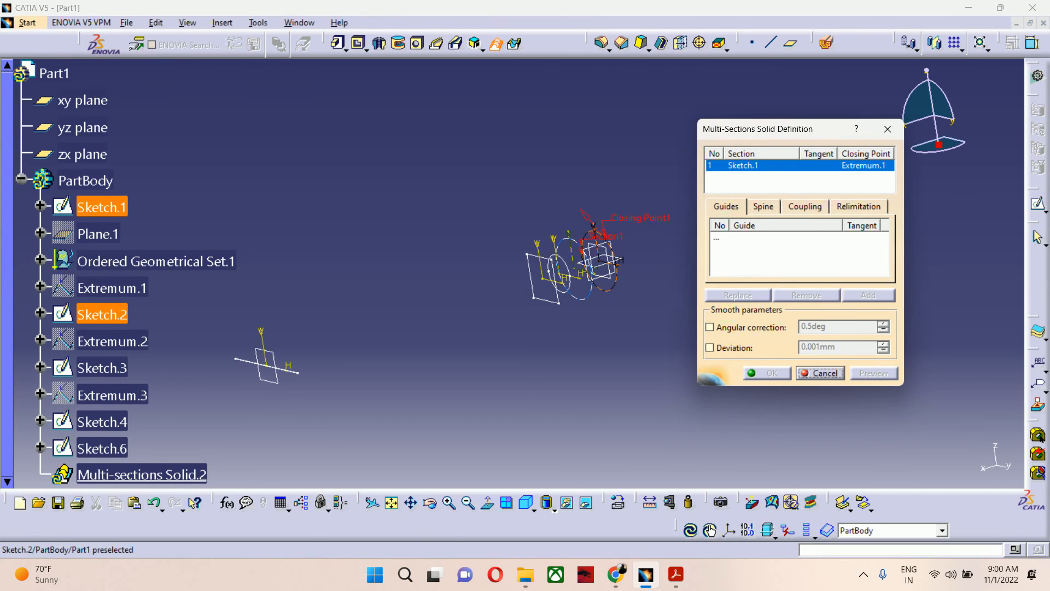
left_click(602, 288)
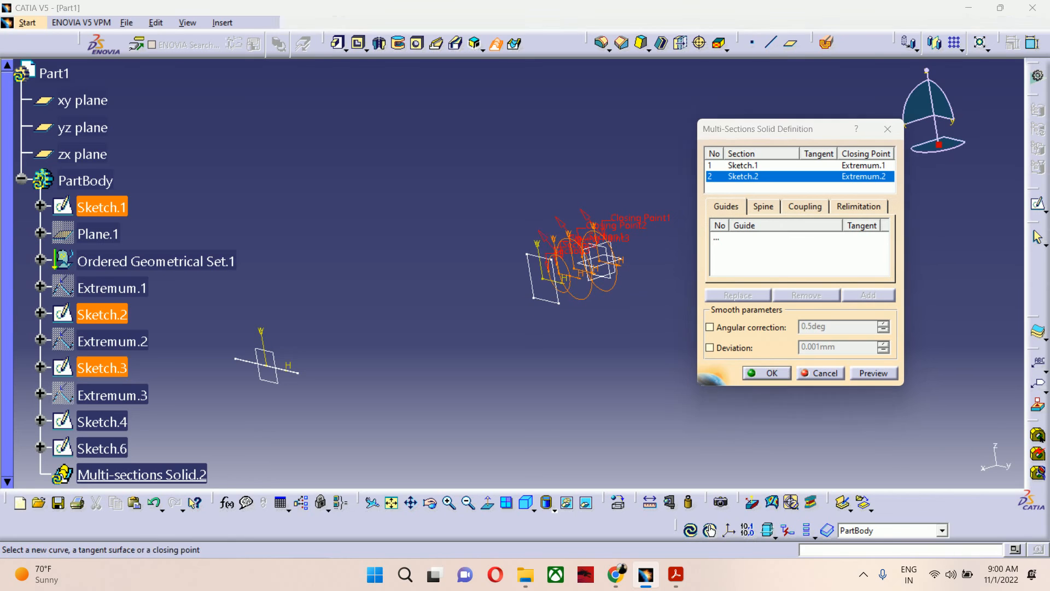
left_click(556, 286)
mouse_move(295, 373)
middle_mouse_down()
mouse_move(353, 346)
mouse_move(348, 304)
middle_mouse_up()
middle_click_drag(293, 349, 645, 202)
mouse_move(454, 333)
middle_mouse_down()
mouse_move(516, 302)
mouse_move(472, 134)
mouse_move(448, 121)
middle_mouse_up()
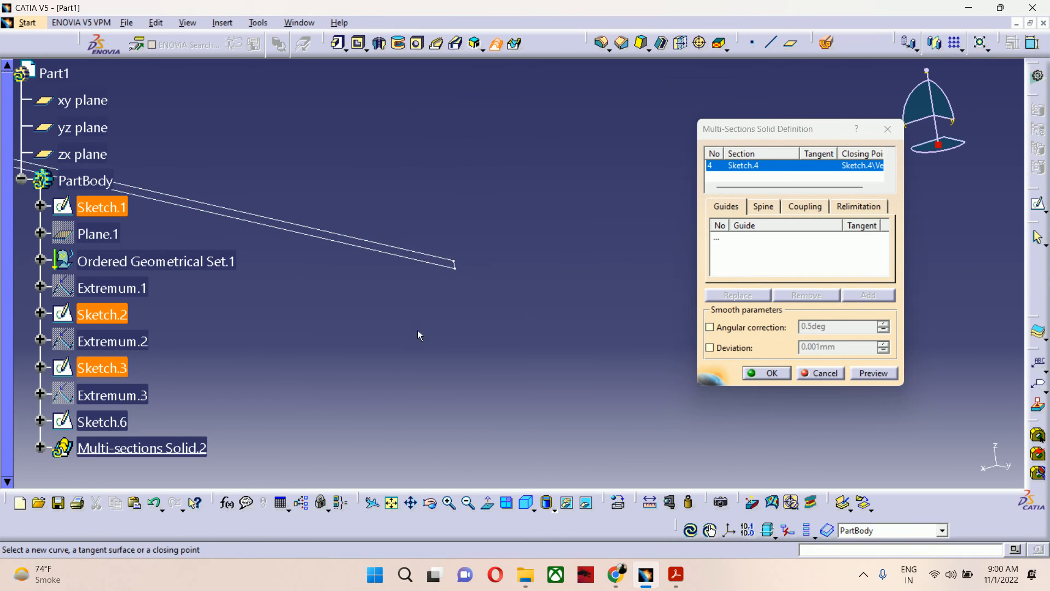
mouse_move(418, 331)
middle_mouse_down()
mouse_move(461, 354)
mouse_move(445, 220)
mouse_move(464, 286)
mouse_move(297, 431)
mouse_move(330, 385)
middle_mouse_up()
left_click(469, 313)
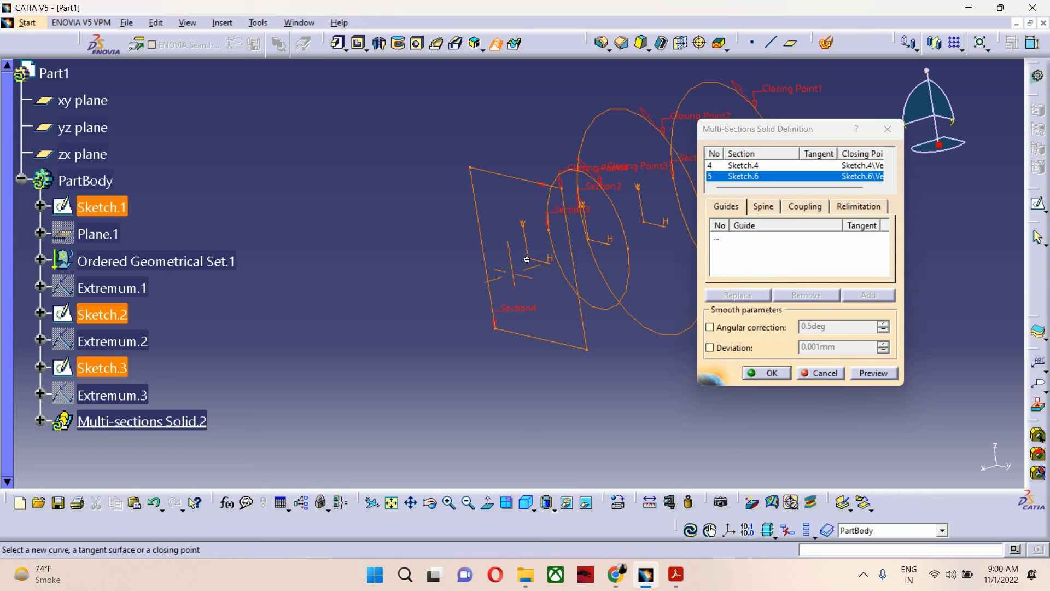
middle_click_drag(533, 301, 576, 481)
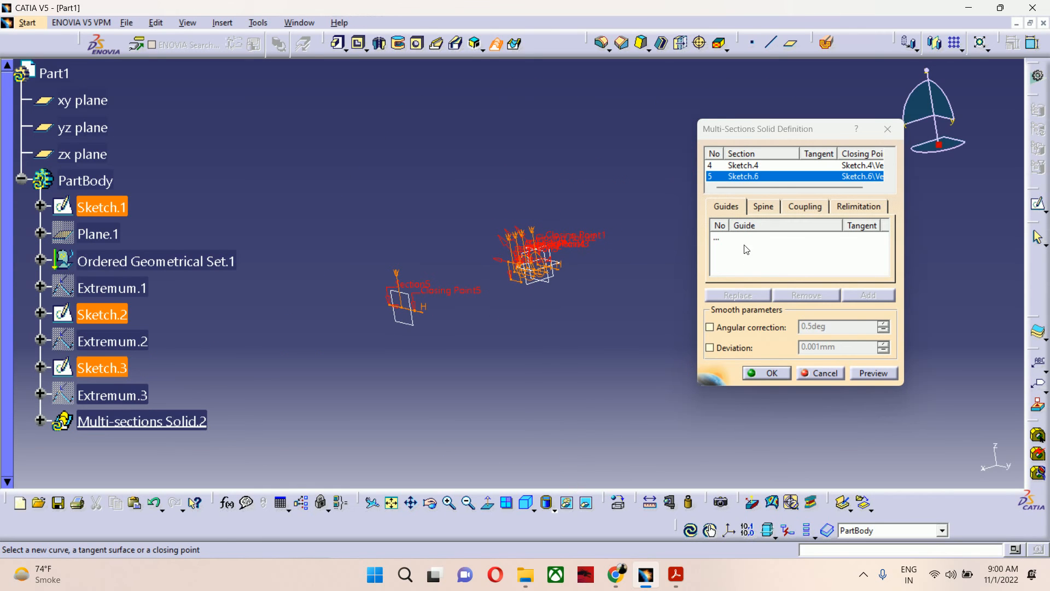
Step: Try Ratio as the sections coupling of the multi-sections solid, preview and inspect the shape, and cancel the definition
left_click(799, 206)
left_click(864, 226)
left_click(816, 240)
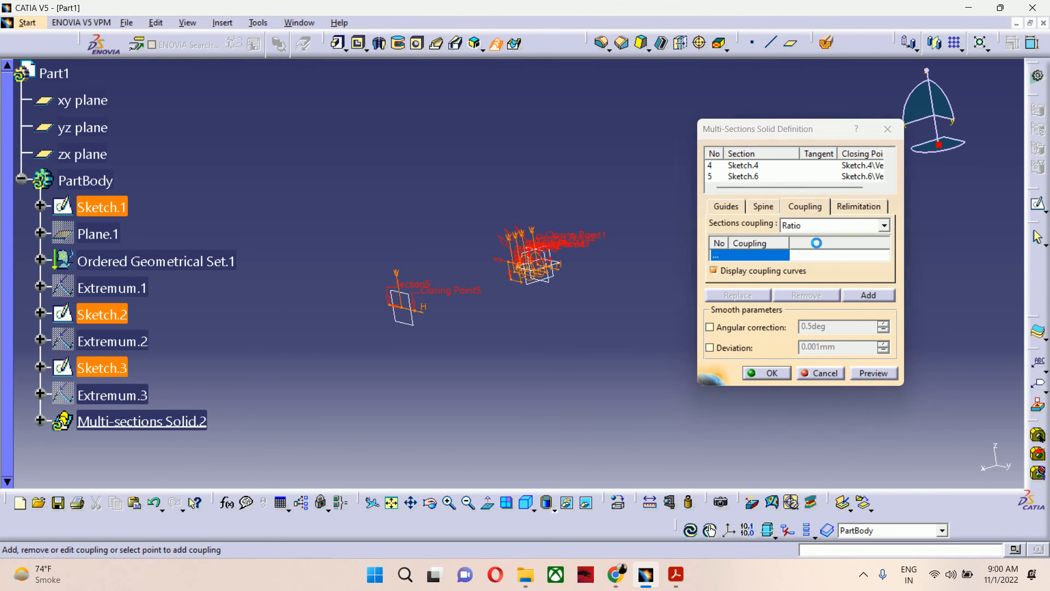
left_click(867, 373)
left_click(609, 326)
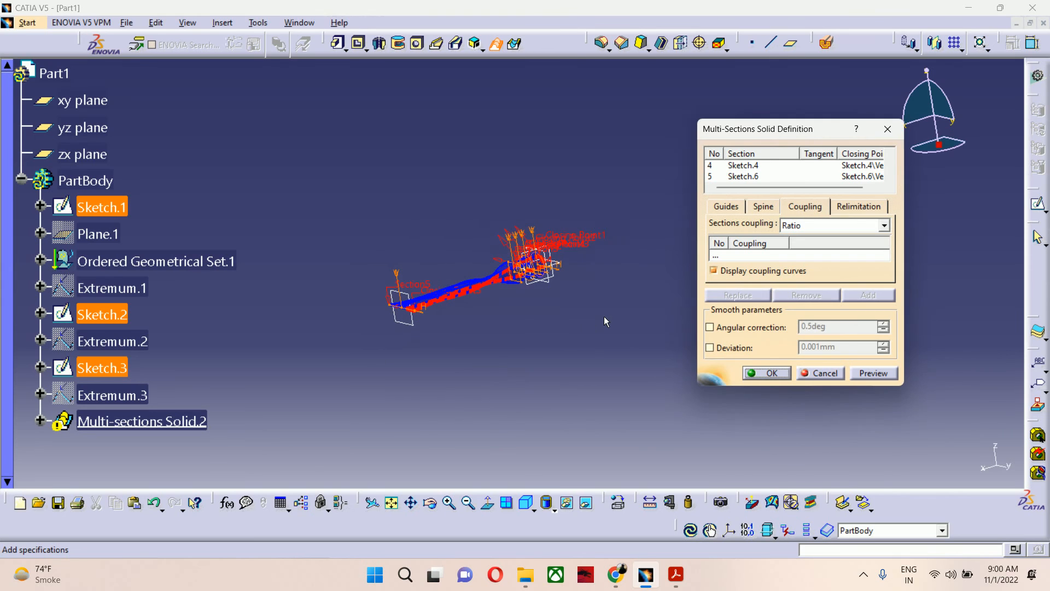
middle_click_drag(499, 314, 526, 213)
middle_click_drag(456, 250, 405, 278)
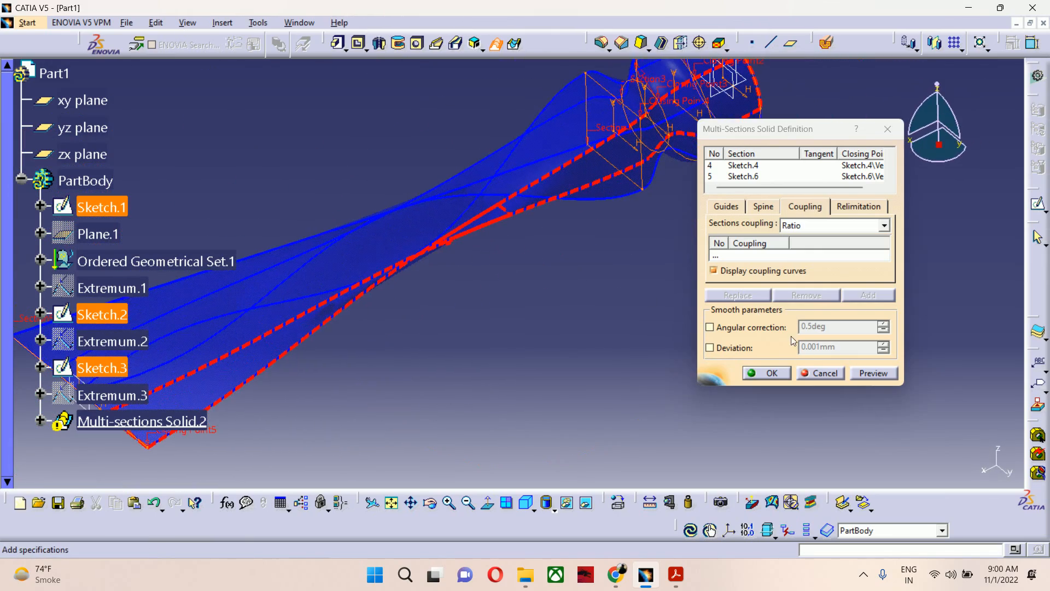
left_click(820, 373)
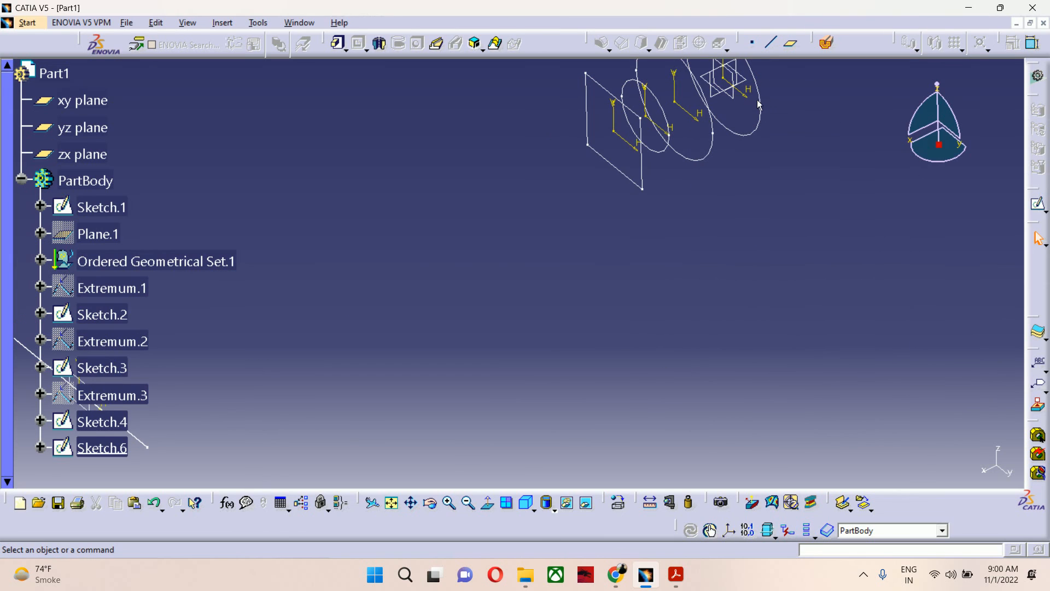
Step: Close CATIA without saving the changes to Part1
scroll(638, 163, "down", 1)
middle_click_drag(639, 163, 593, 224)
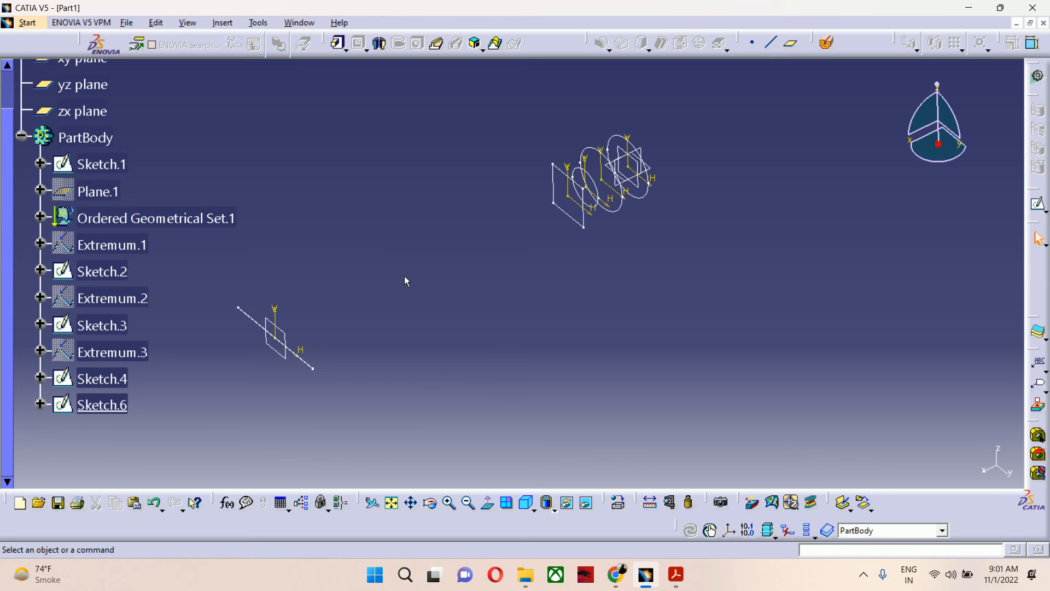
left_click(1033, 7)
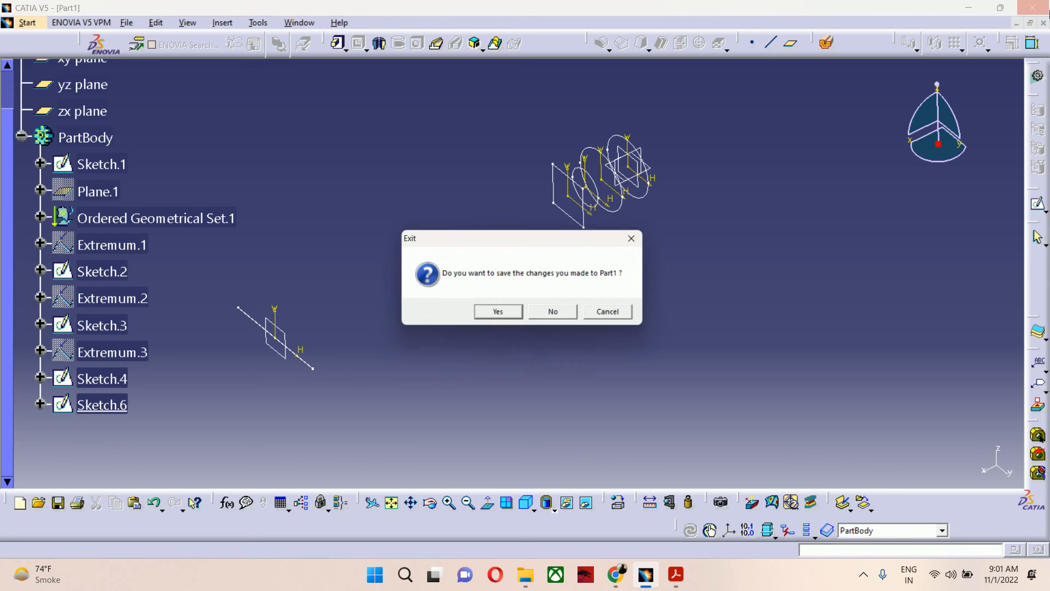
left_click(558, 322)
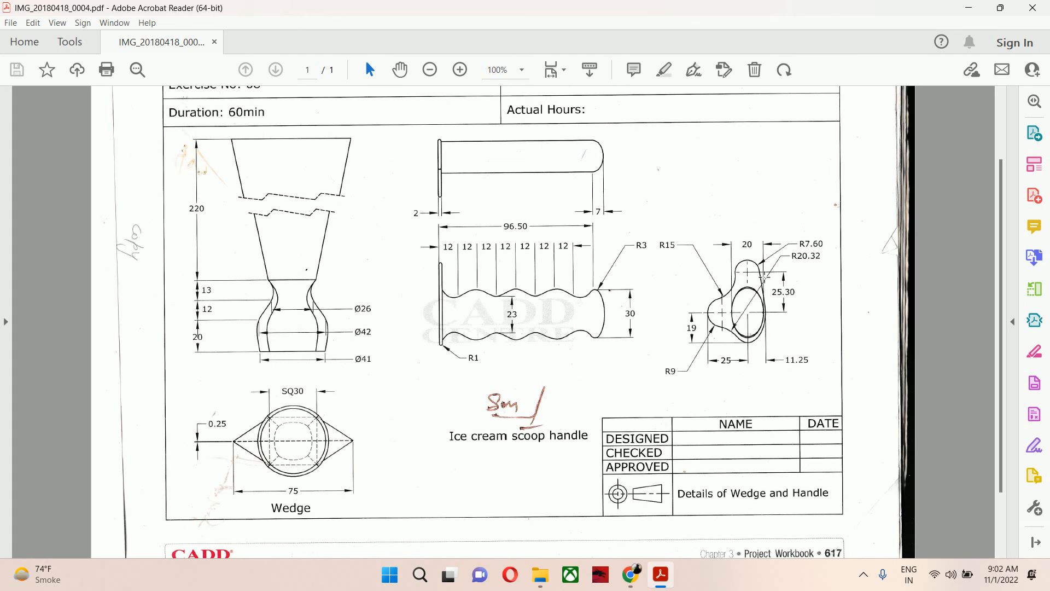
Step: Switch to Chrome and run a web search for "sword" in a new tab
mouse_move(631, 574)
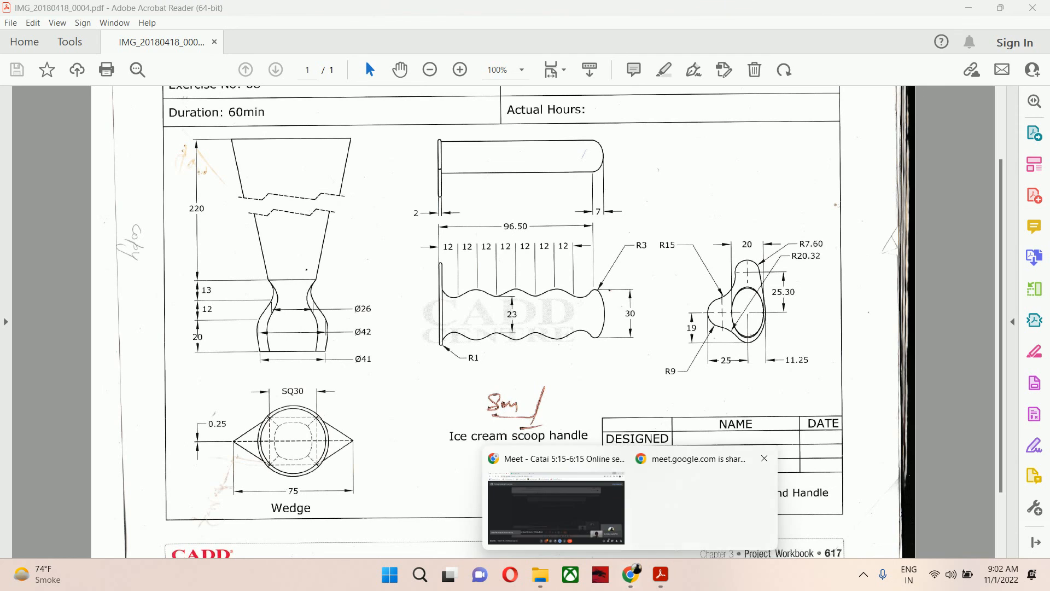
left_click(569, 514)
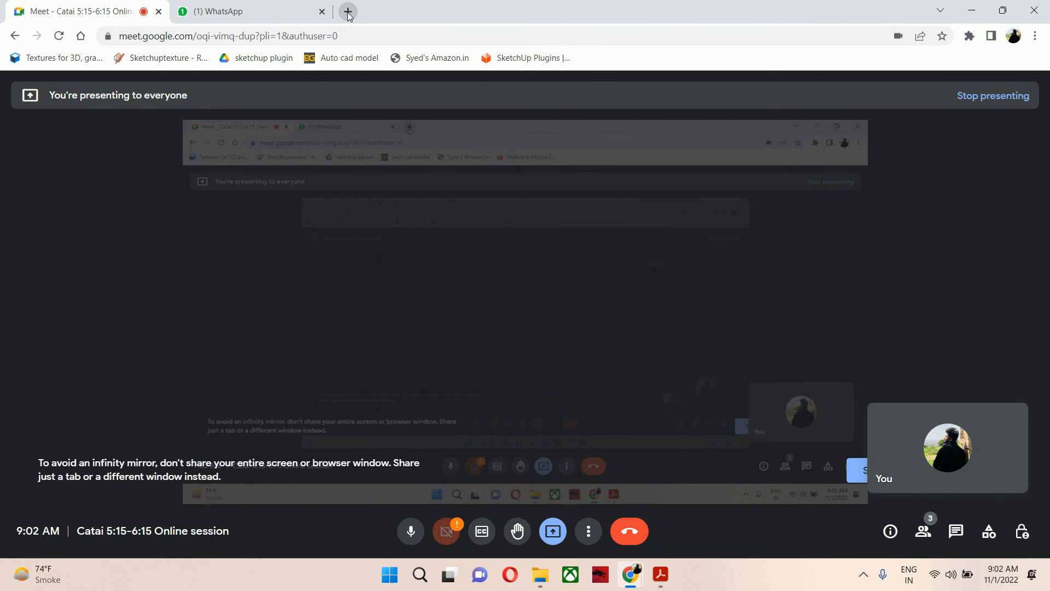
left_click(348, 12)
type("s")
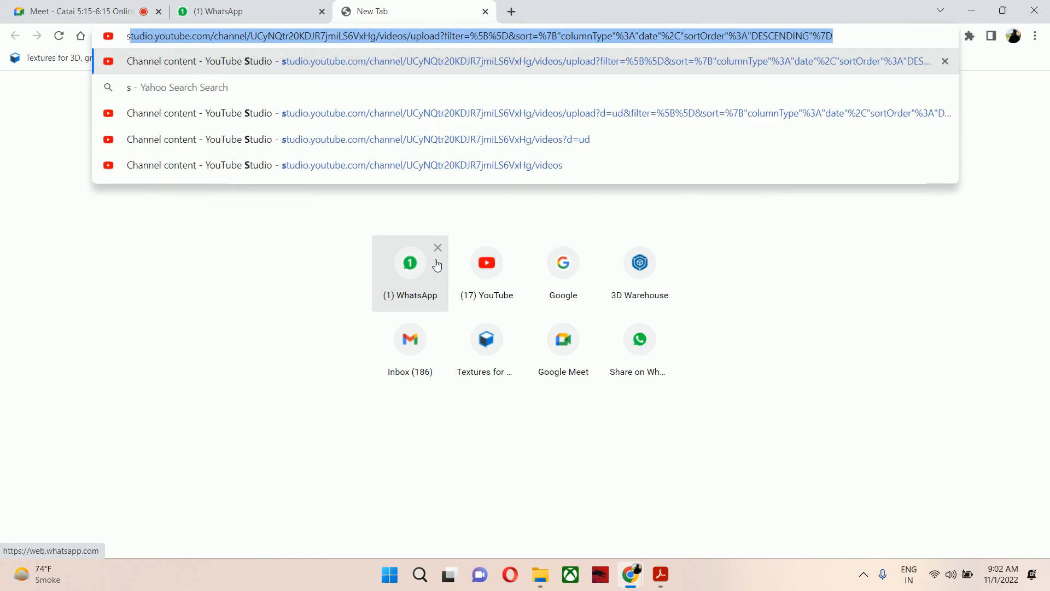
type("word")
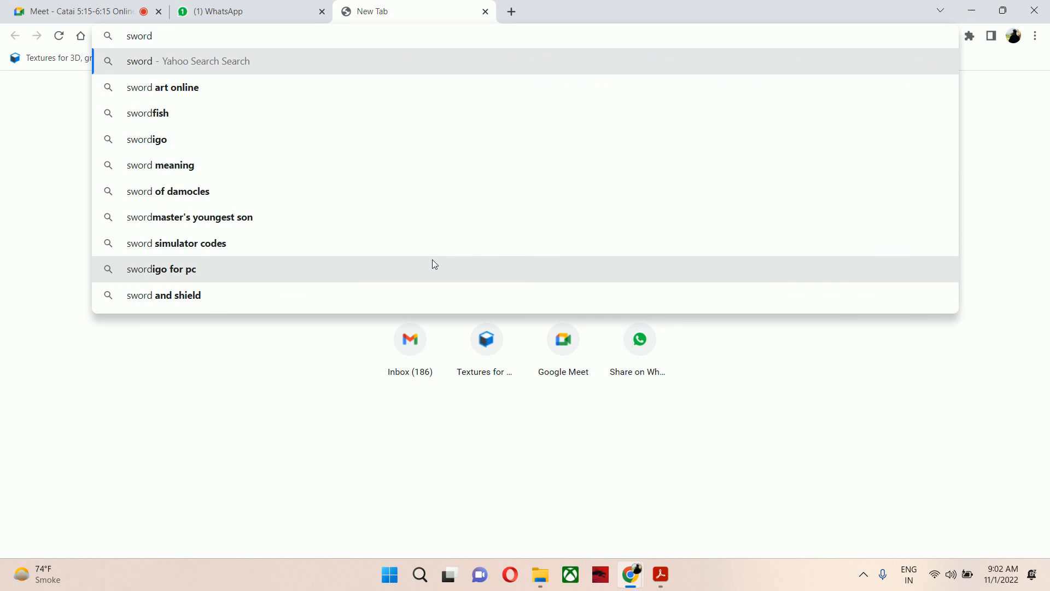
key("Return")
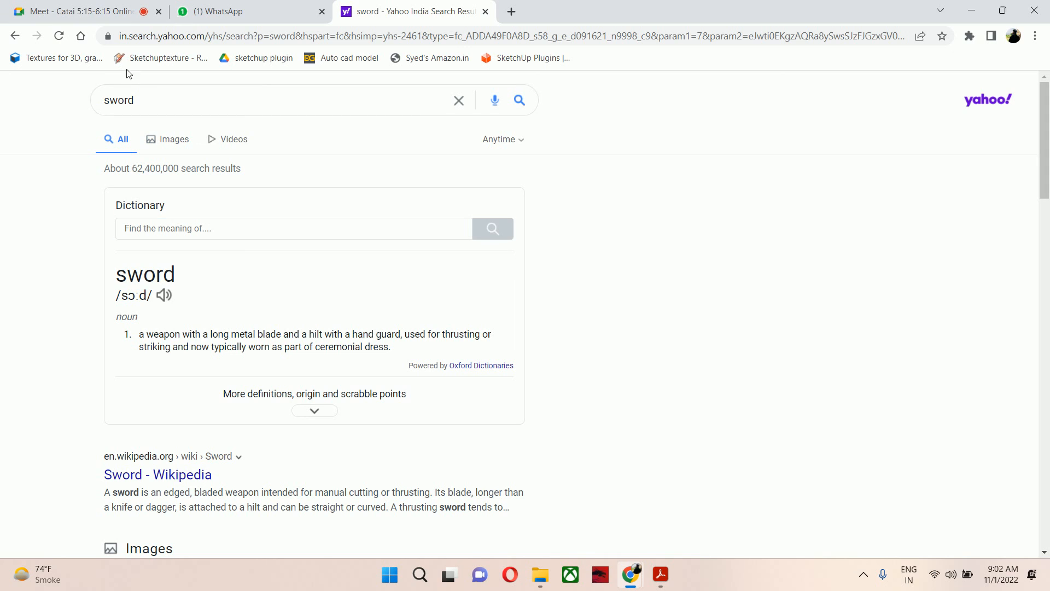
Step: Open the Google home page in the same tab and search for "ice cream handle"
double_click(119, 100)
left_click(228, 36)
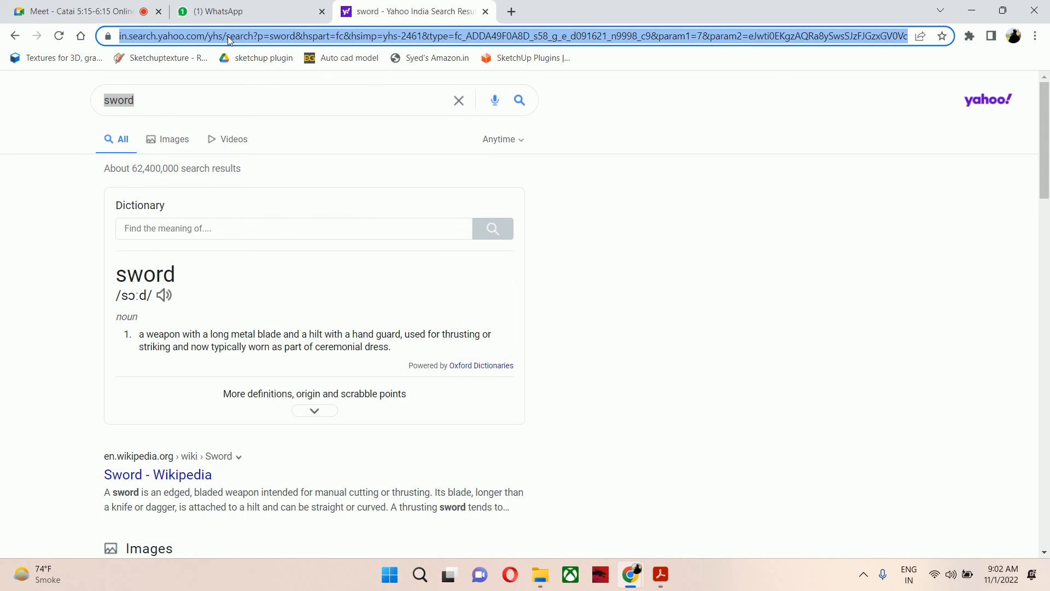
type("www")
key("Return")
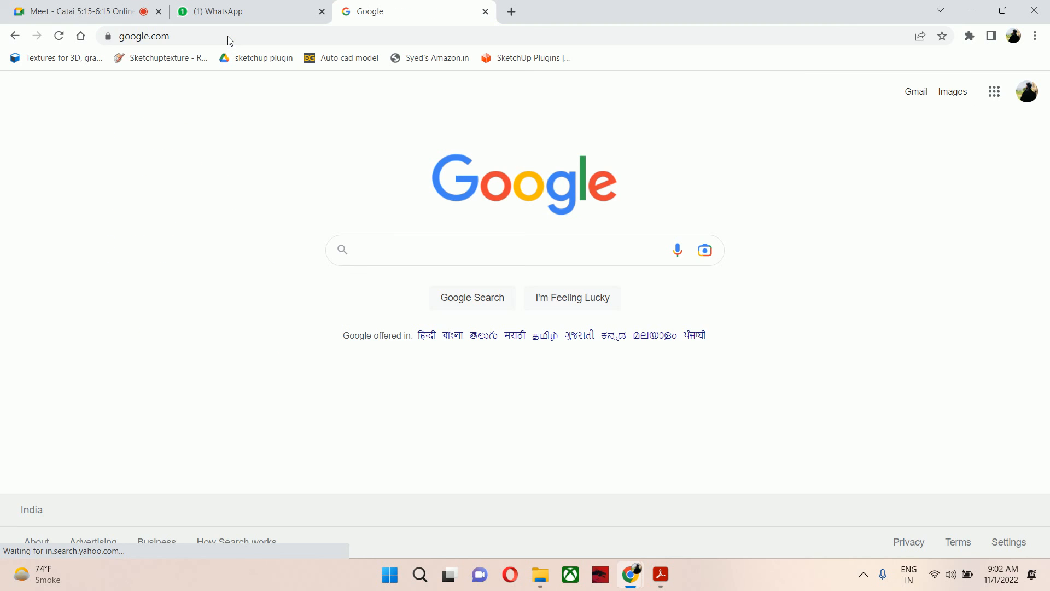
left_click(414, 262)
type("id")
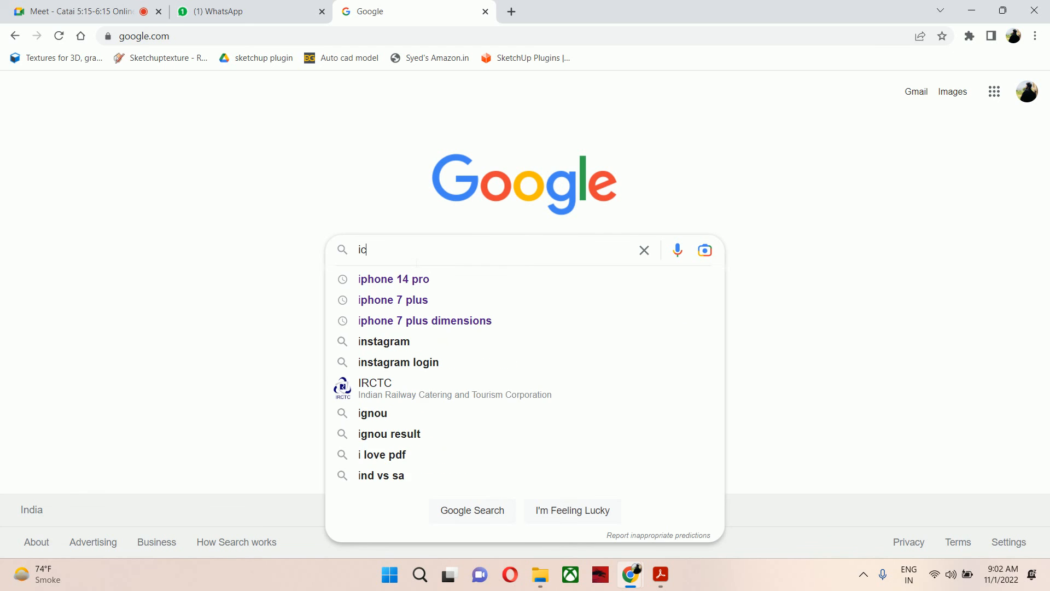
type("e")
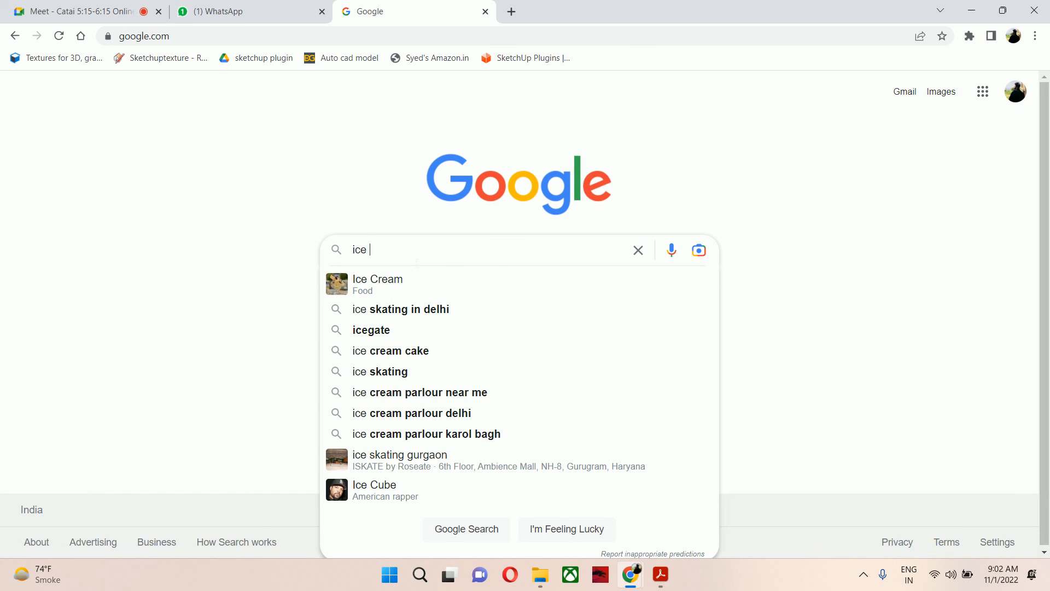
type("cream ha")
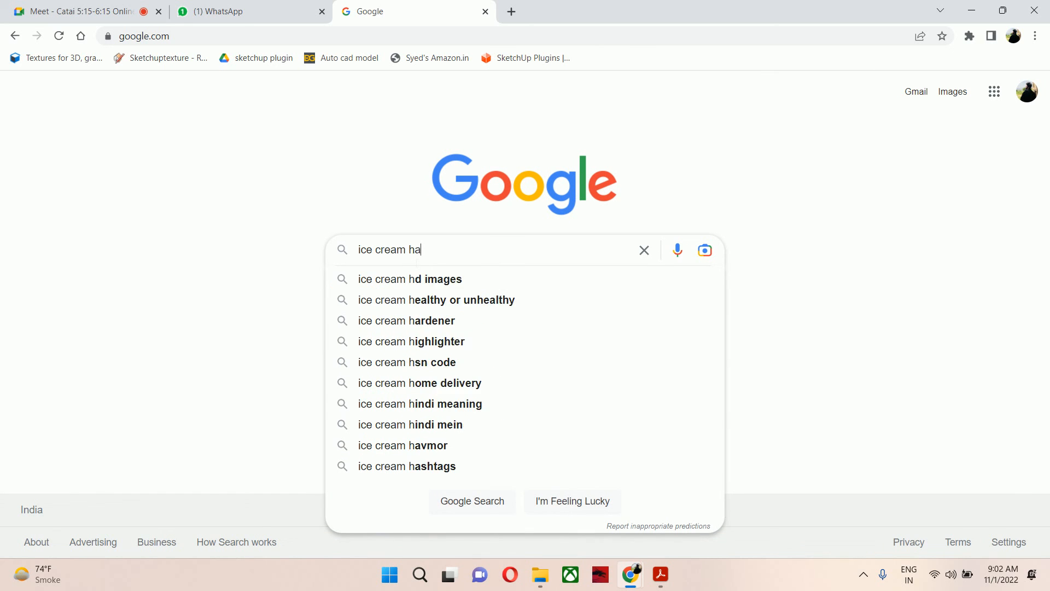
type("ndle")
key("Return")
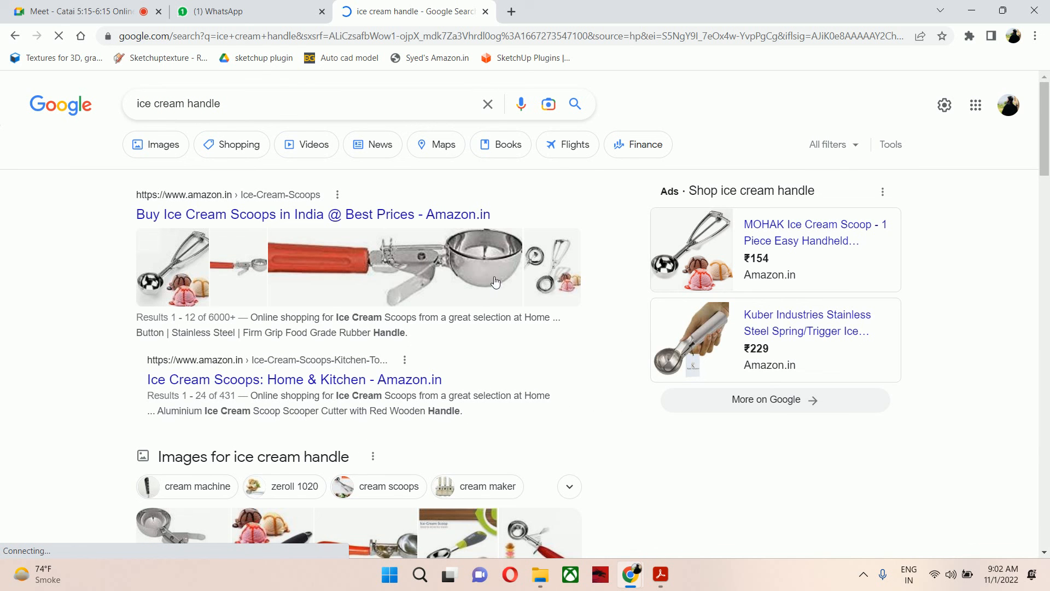
Step: Check the part title on the wedge and handle drawing in Adobe Acrobat Reader and return to the Chrome search results
left_click(130, 4)
left_click(659, 575)
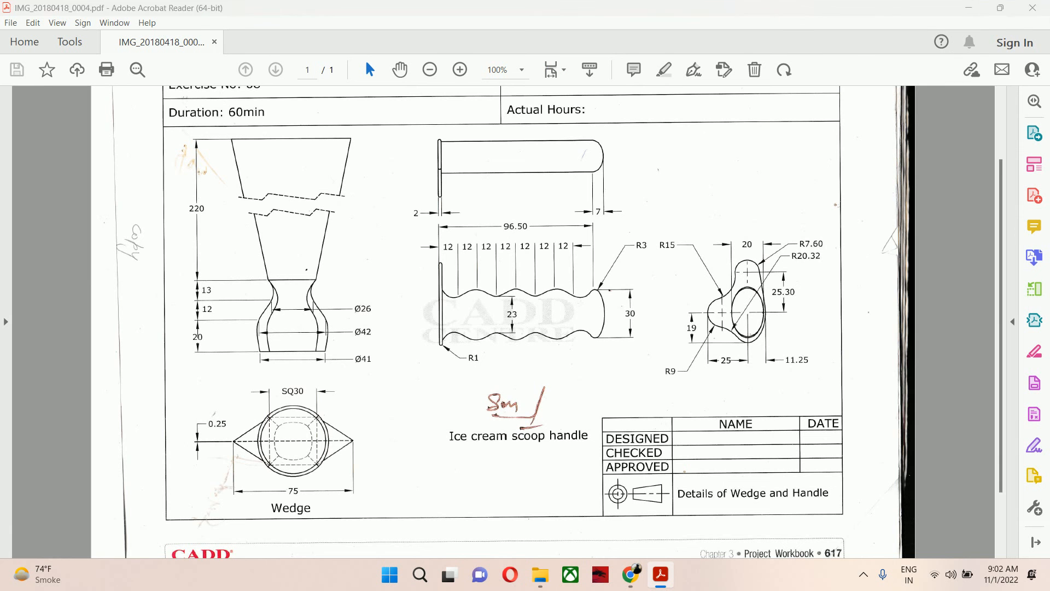
left_click(968, 8)
left_click(354, 5)
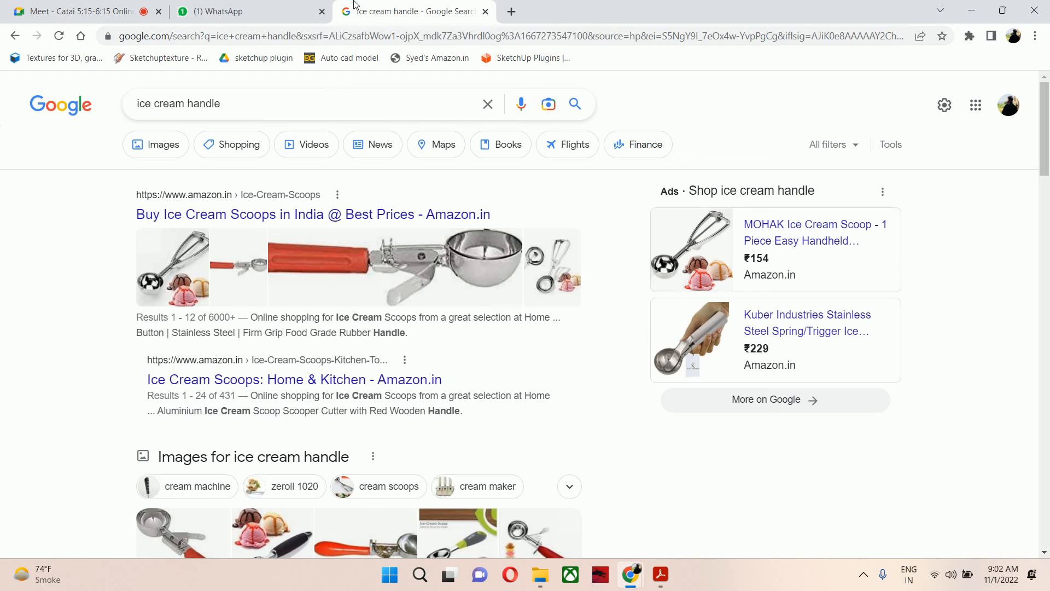
Step: Refine the Google search to "ice cream scoop" and extend it to "ice cream scoop handle"
left_click(188, 103)
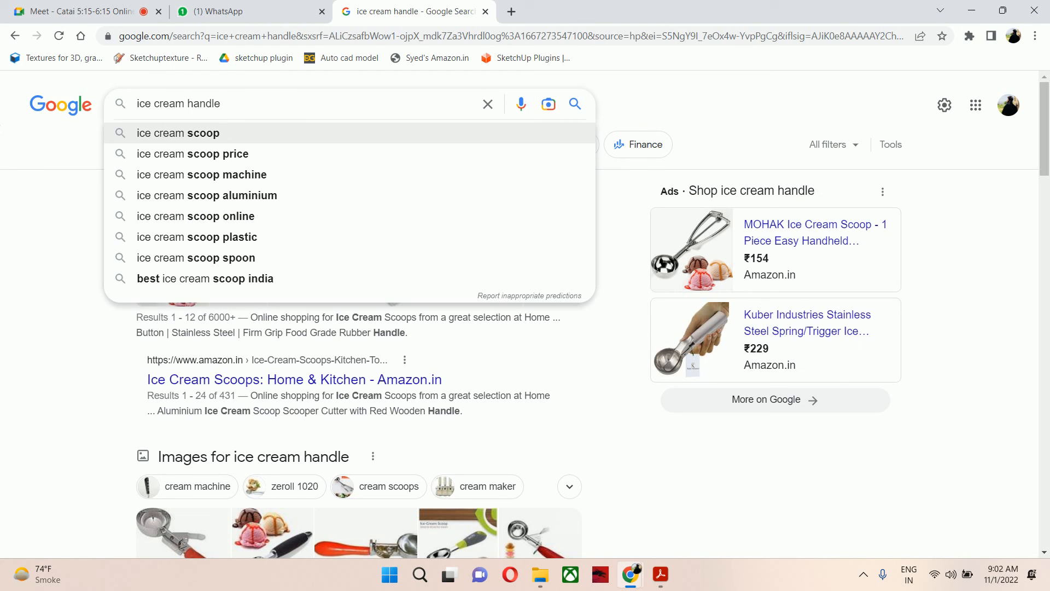
left_click(251, 133)
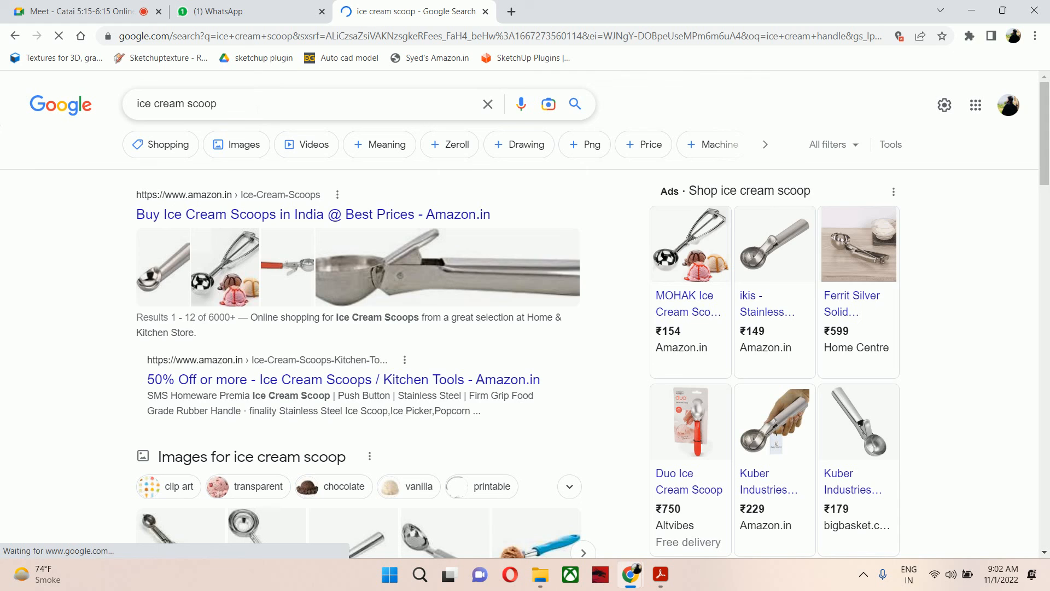
left_click(256, 108)
type("h")
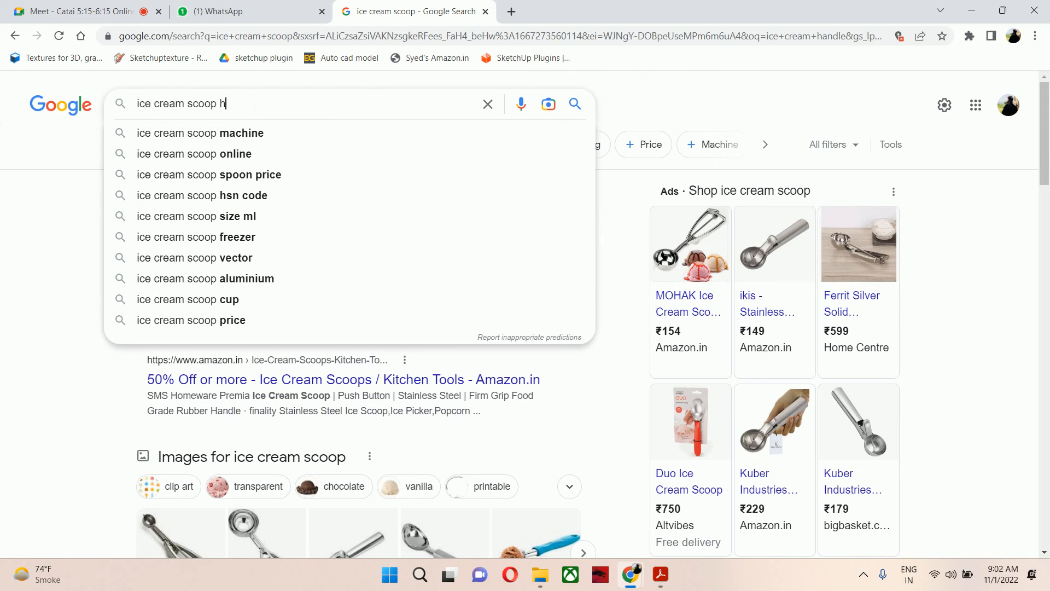
type("andle")
key("Return")
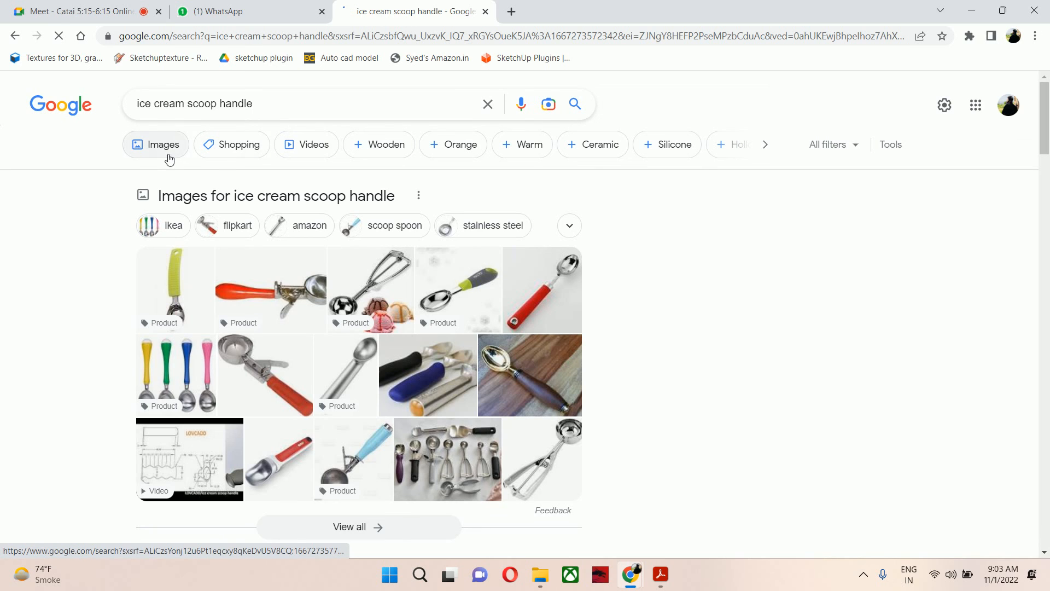
Step: Look through the web results for "ice cream scoop handle" and switch to the image results
left_click_drag(274, 106, 3, 104)
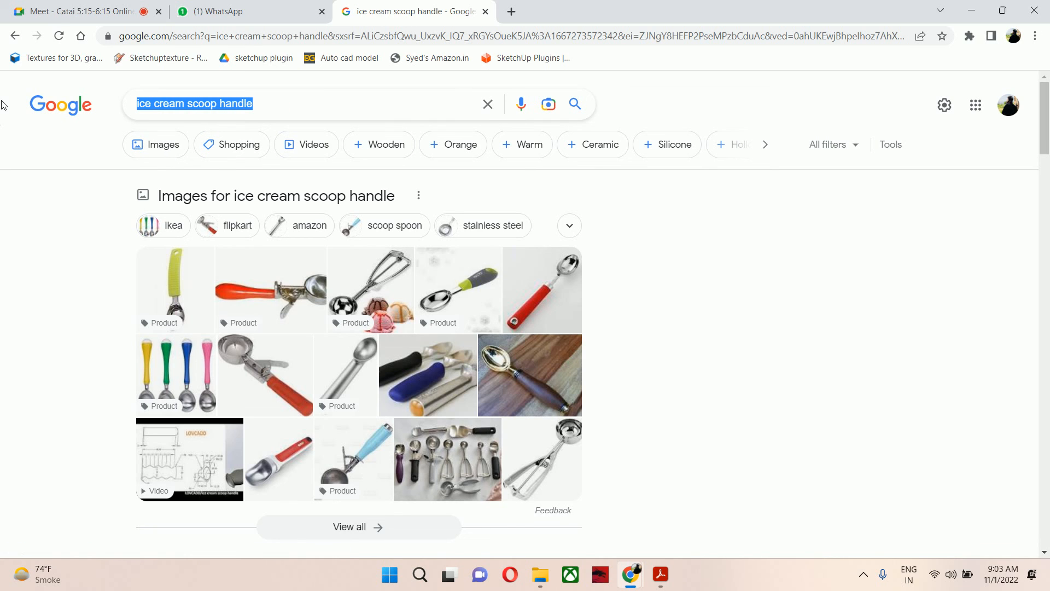
left_click(175, 37)
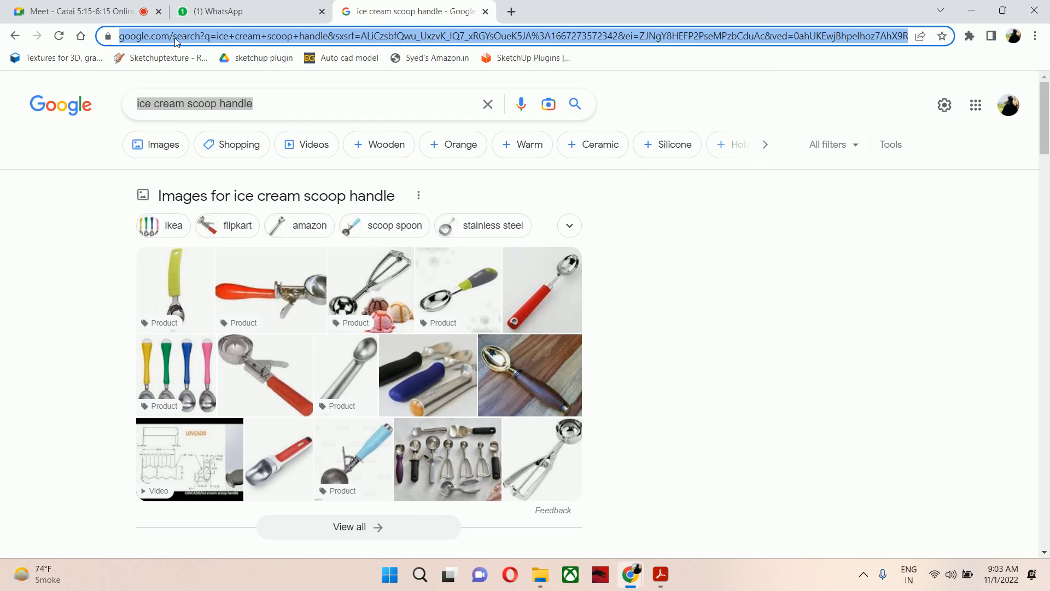
left_click(767, 322)
scroll(466, 318, "down", 3)
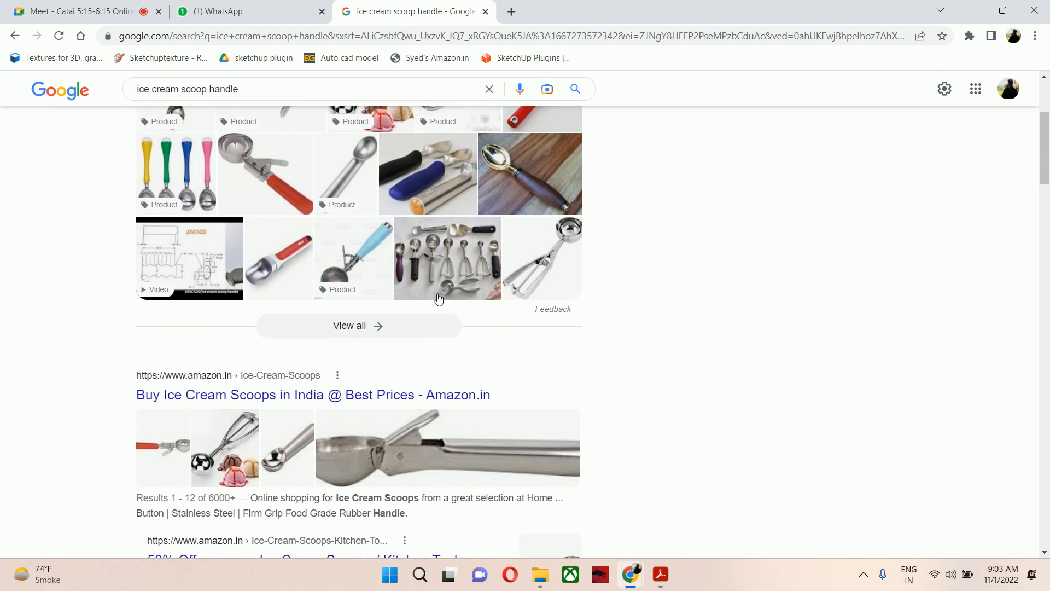
scroll(466, 319, "up", 3)
left_click(164, 144)
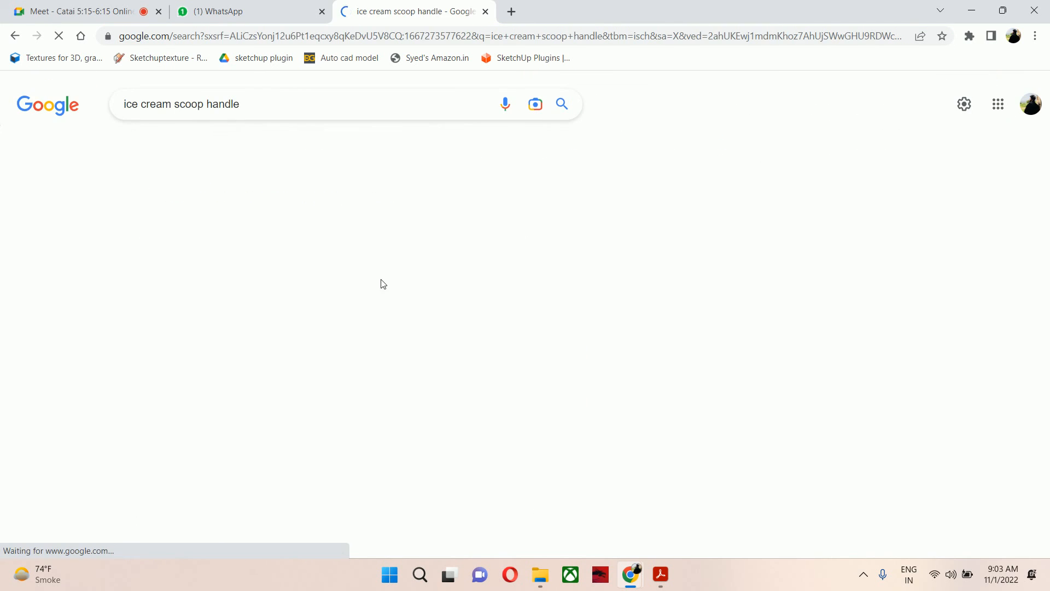
Step: Browse the image results for a ribbed scoop handle and preview the LOVCADD SolidWorks tutorial image and the related GrabCAD ice cream scoop model
scroll(384, 284, "down", 2)
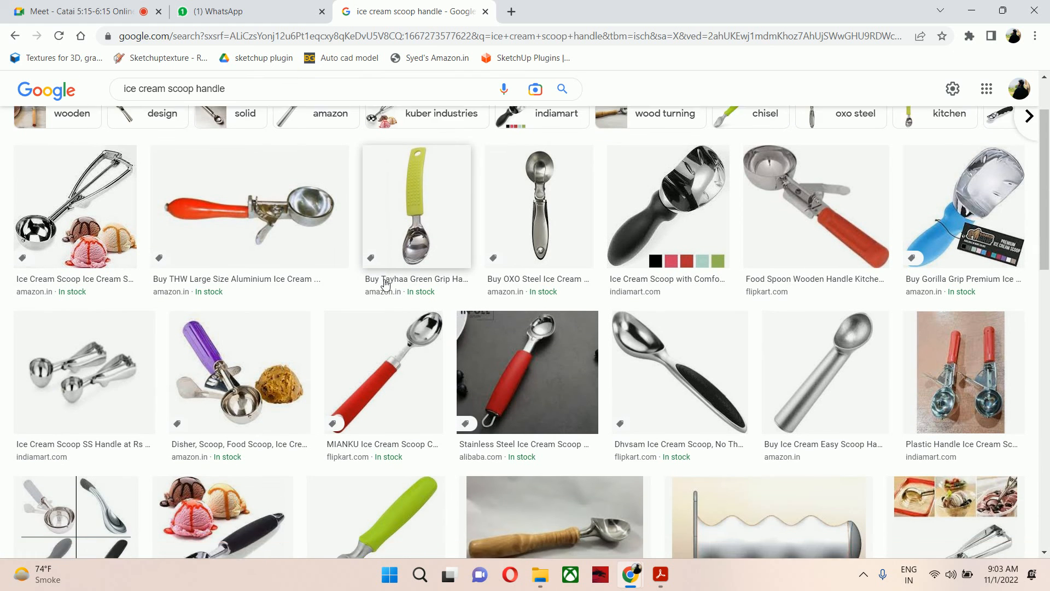
scroll(385, 284, "down", 7)
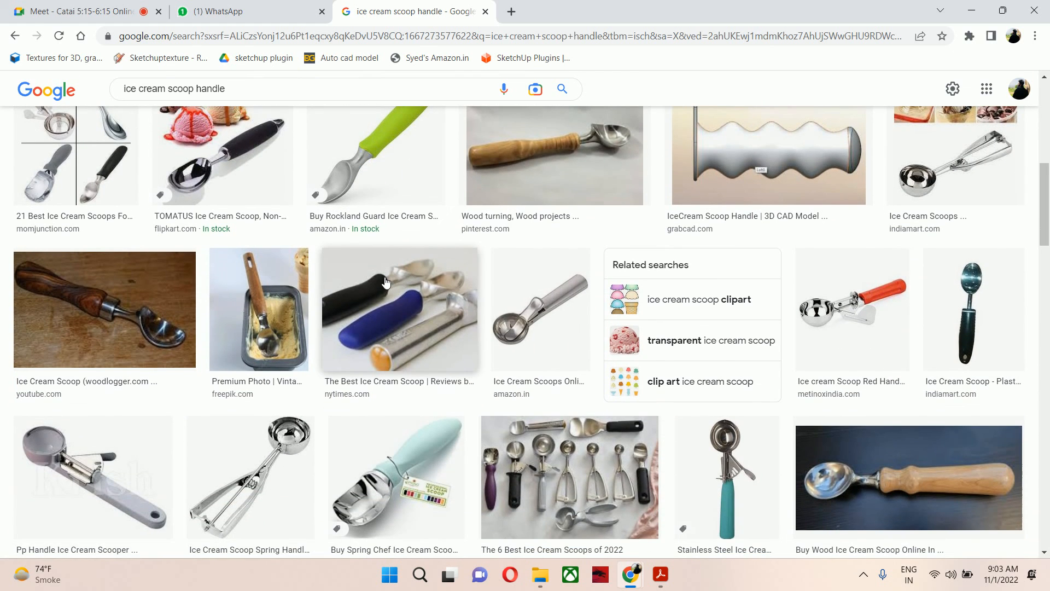
scroll(384, 280, "down", 3)
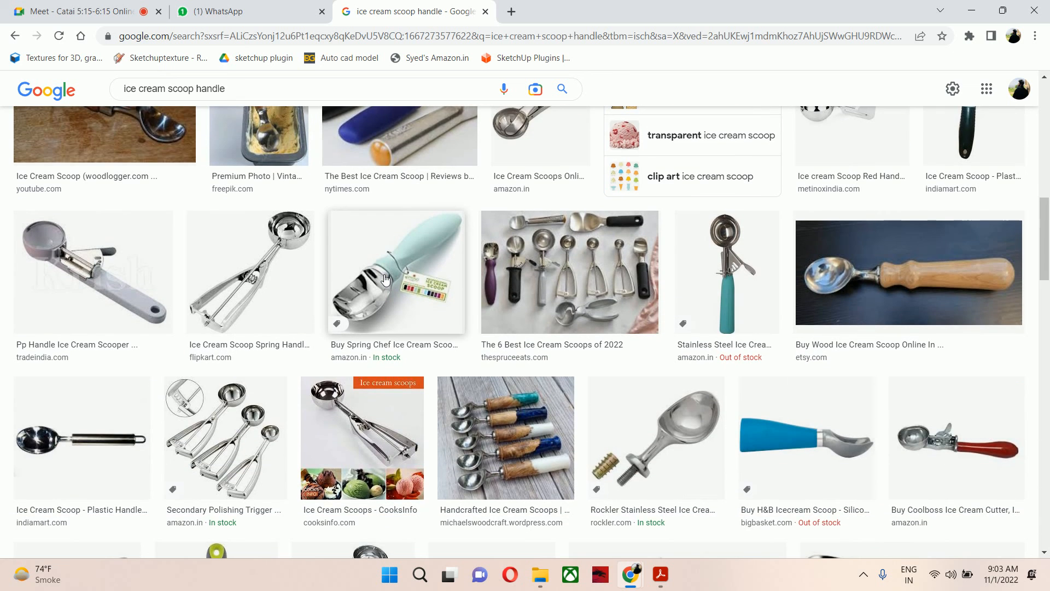
scroll(385, 279, "down", 4)
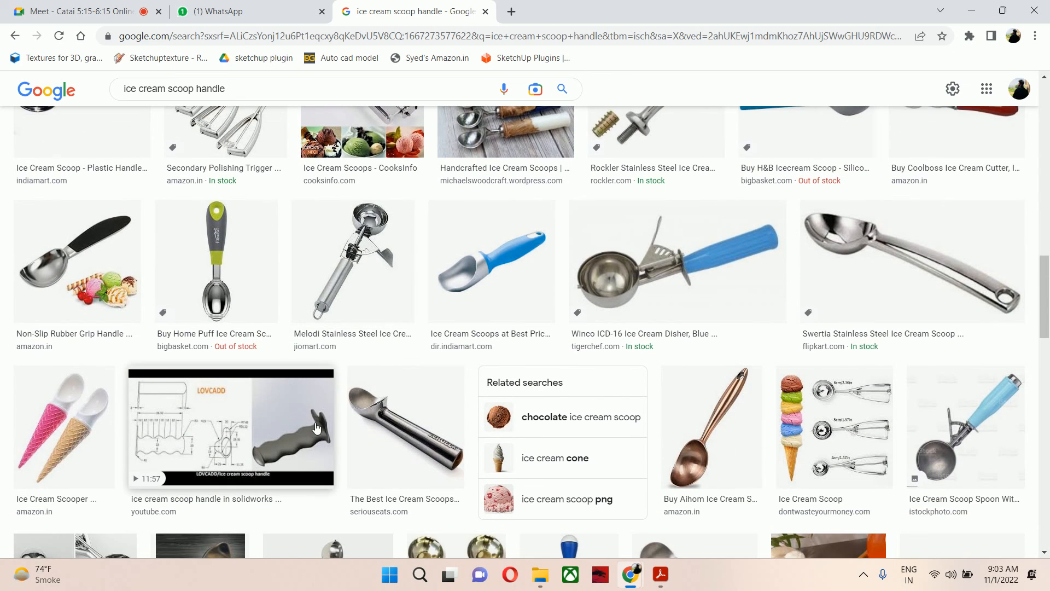
left_click(316, 425)
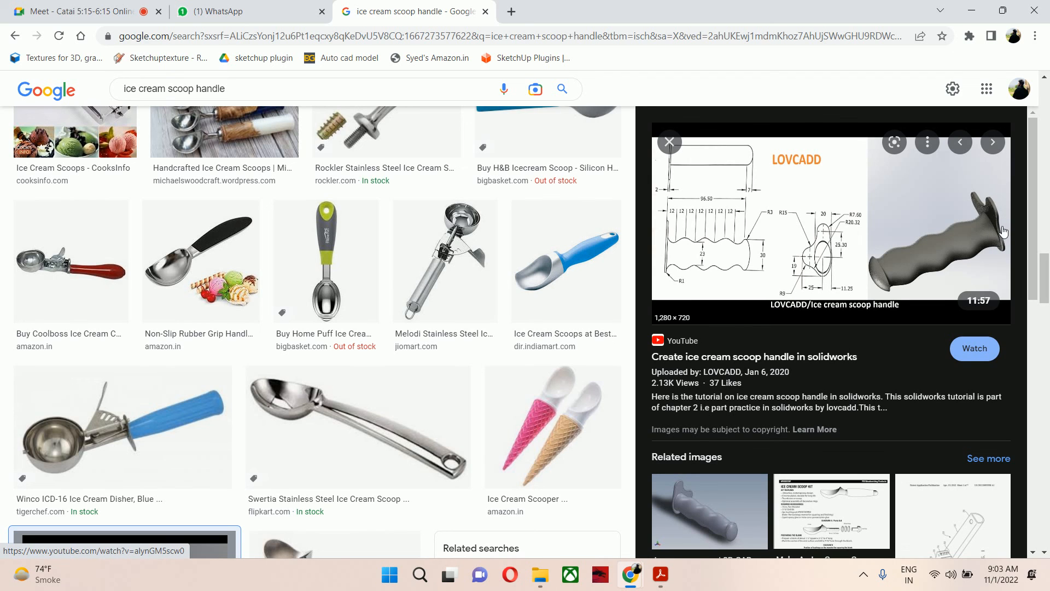
left_click(757, 527)
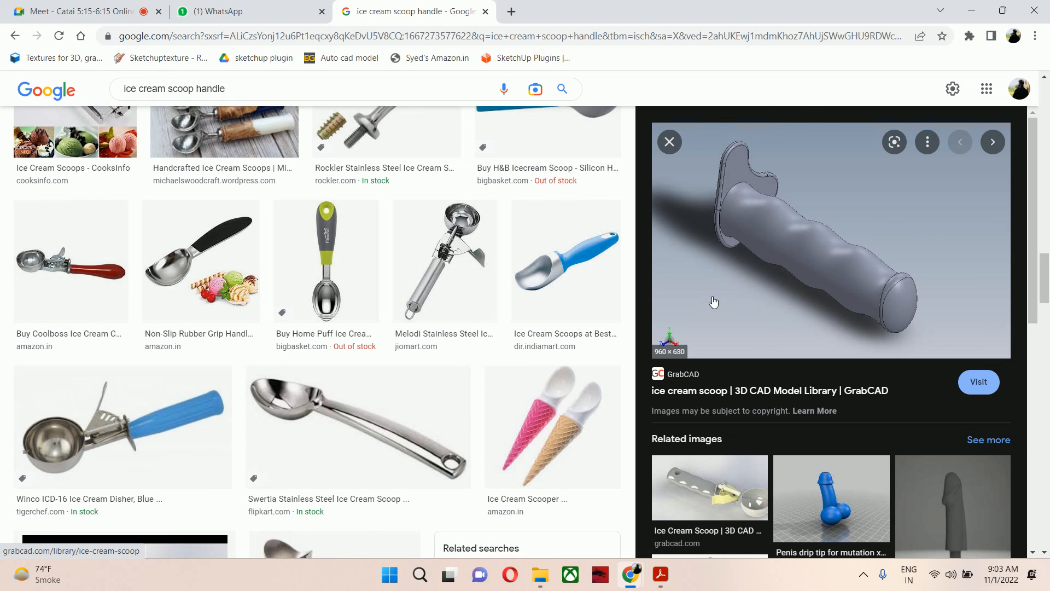
scroll(711, 301, "down", 6)
scroll(700, 290, "up", 6)
scroll(705, 285, "up", 3)
left_click(670, 178)
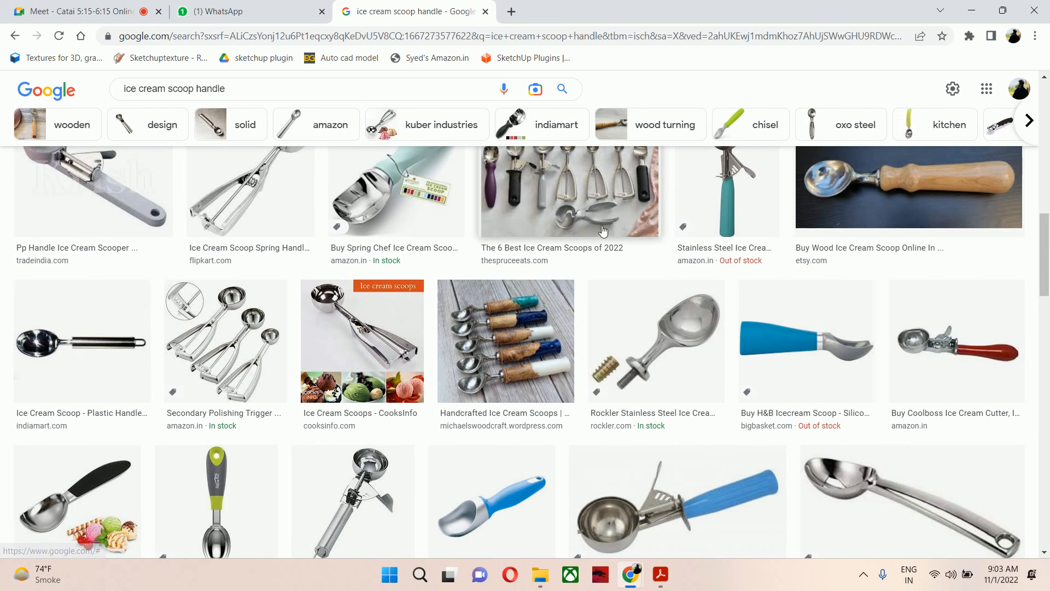
Step: Look through the further "ice cream scoop handle" image results for similar handle shapes and minimize the browser
scroll(725, 304, "down", 5)
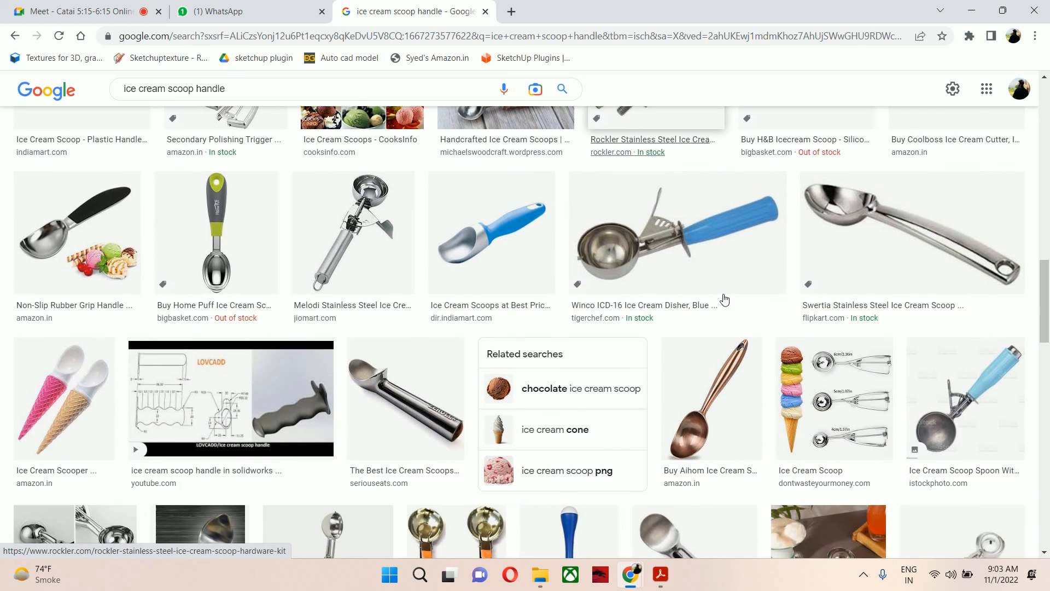
scroll(725, 300, "down", 2)
scroll(725, 300, "down", 2)
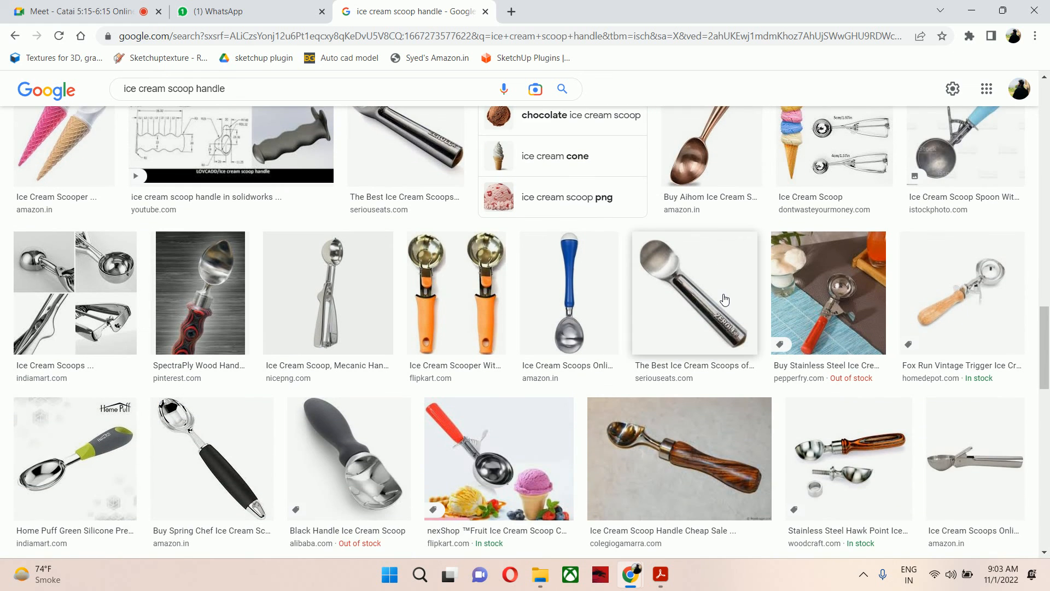
scroll(725, 299, "down", 4)
scroll(722, 305, "down", 3)
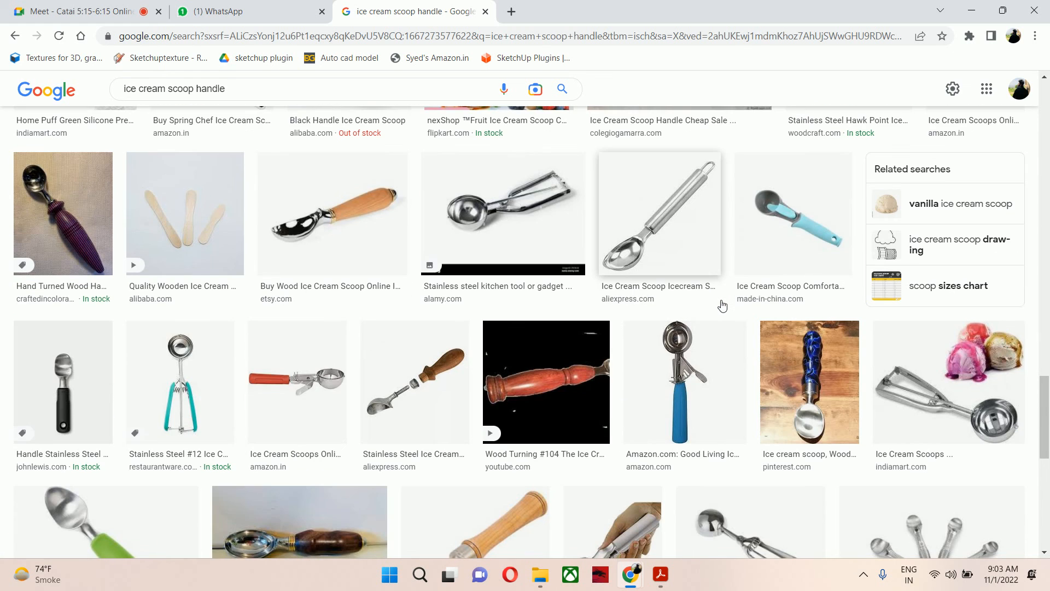
scroll(719, 305, "down", 4)
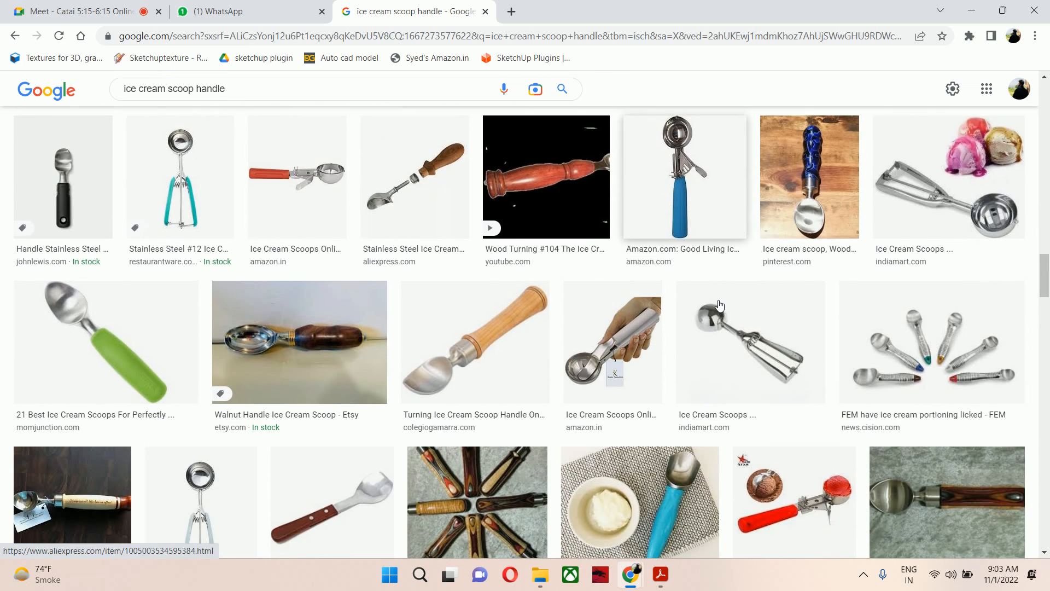
scroll(715, 306, "down", 2)
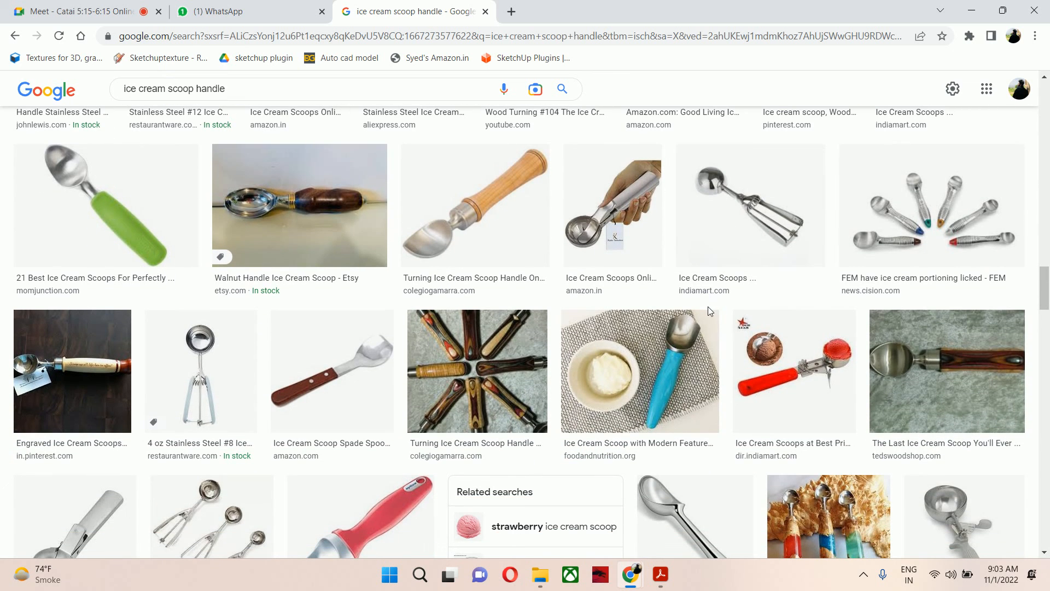
scroll(705, 312, "down", 3)
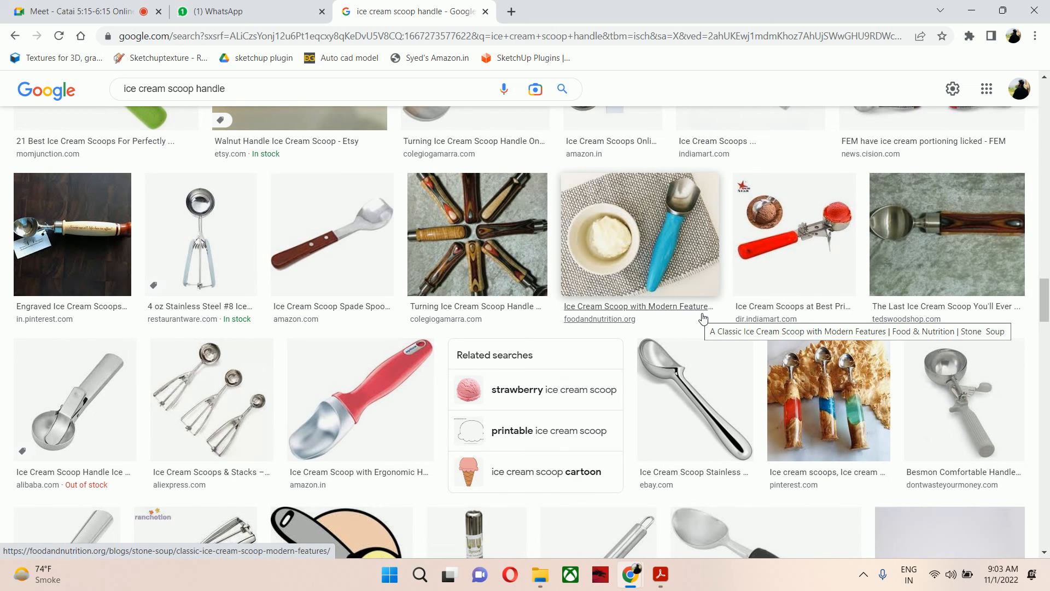
scroll(704, 318, "down", 3)
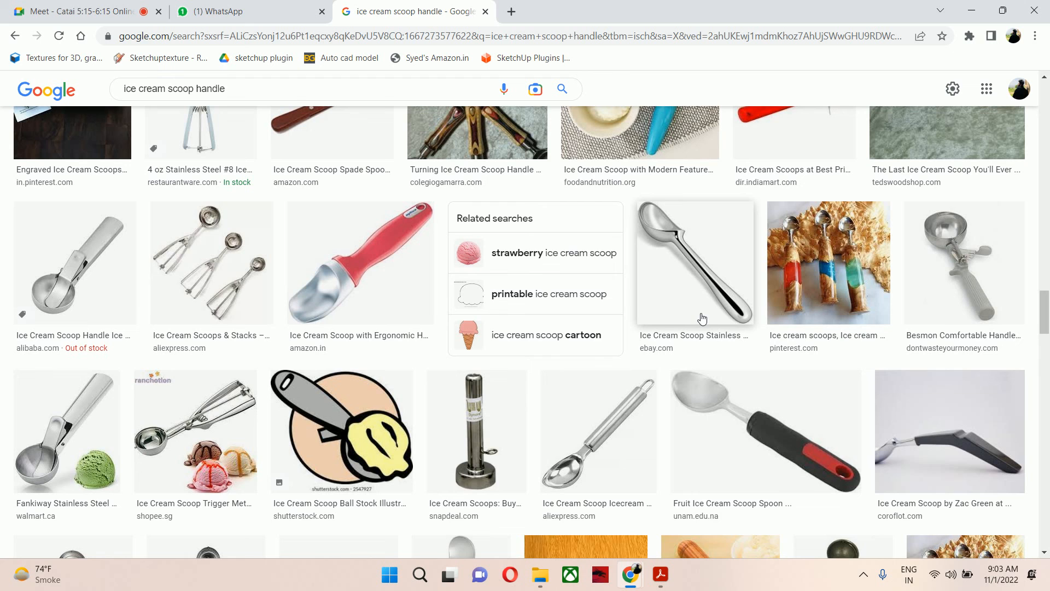
scroll(702, 318, "up", 1)
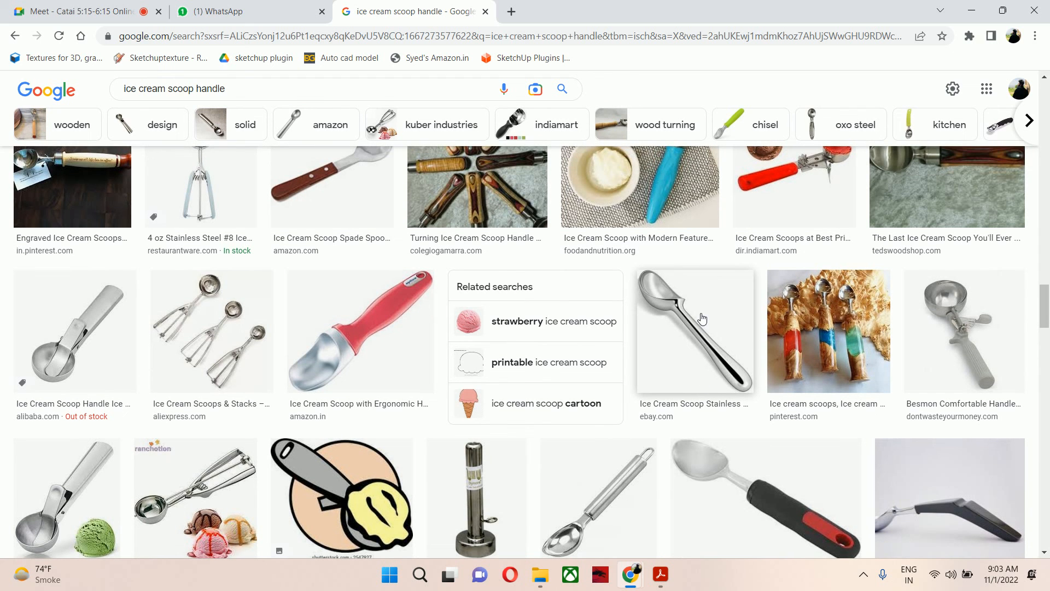
scroll(702, 318, "down", 2)
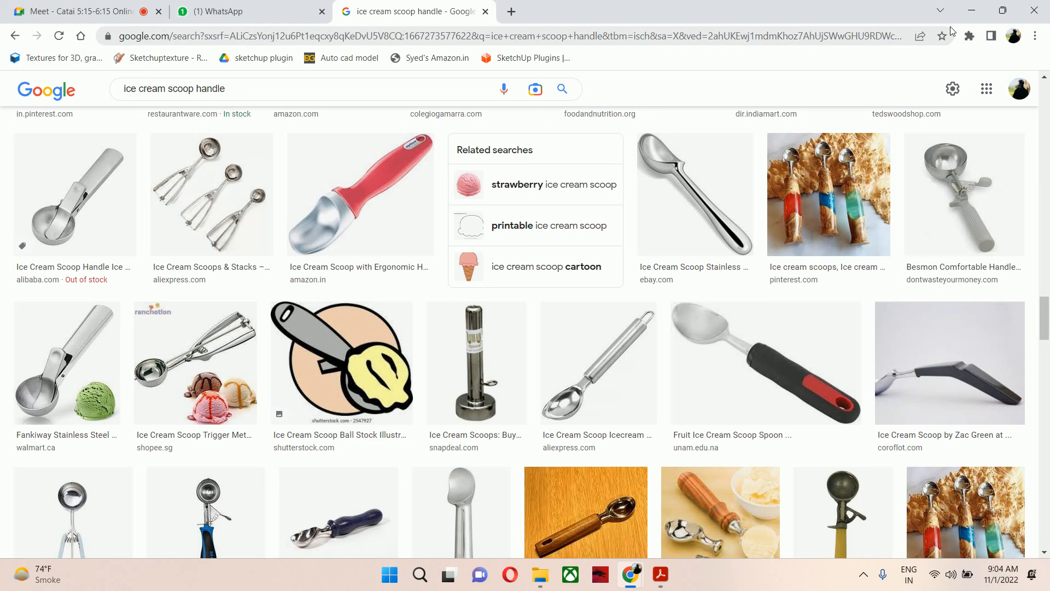
left_click(979, 8)
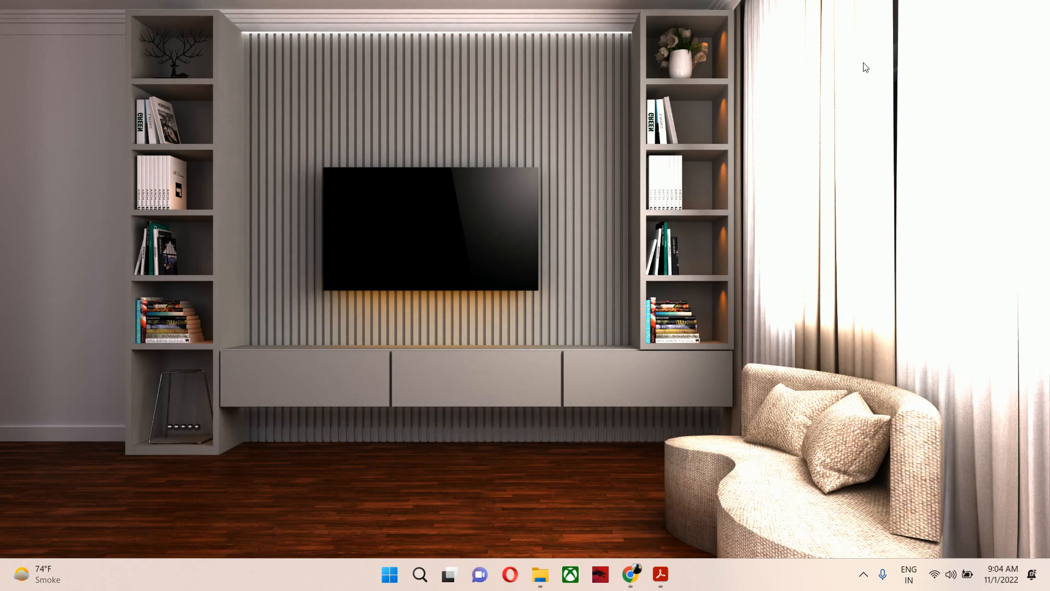
right_click(774, 237)
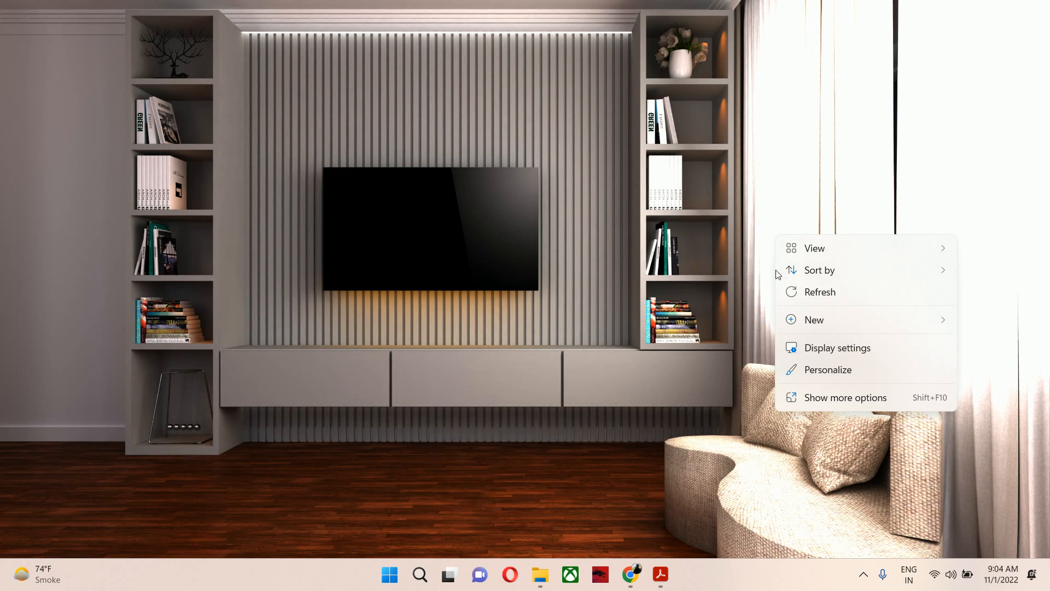
left_click(811, 291)
right_click(673, 182)
left_click(706, 237)
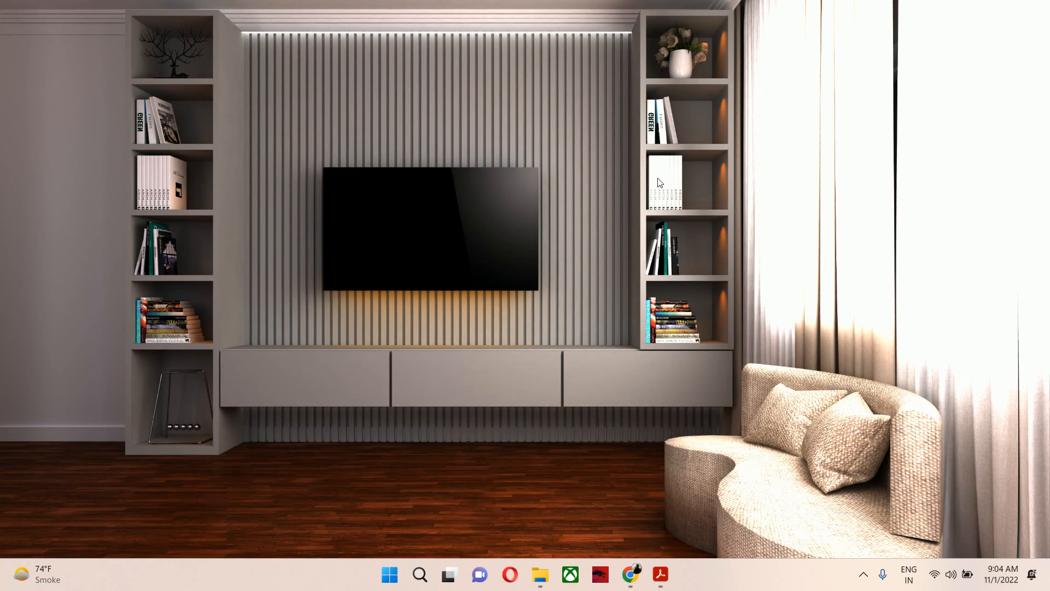
right_click(651, 187)
left_click(664, 214)
right_click(626, 182)
left_click(640, 222)
Step: Bring up the wedge and ice cream scoop handle drawing in Adobe Acrobat Reader and close it
left_click(660, 574)
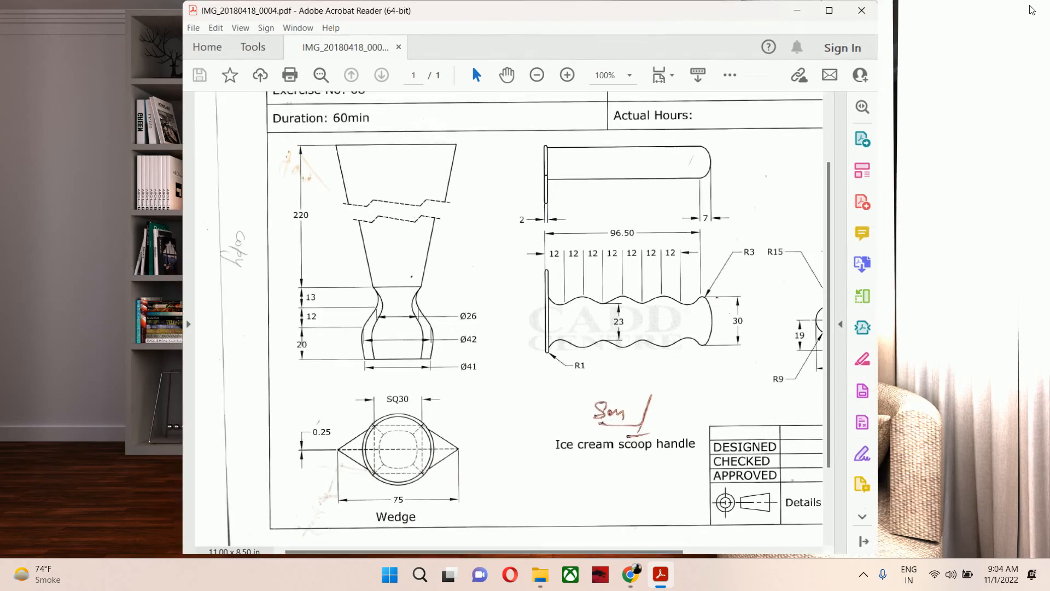
left_click(862, 10)
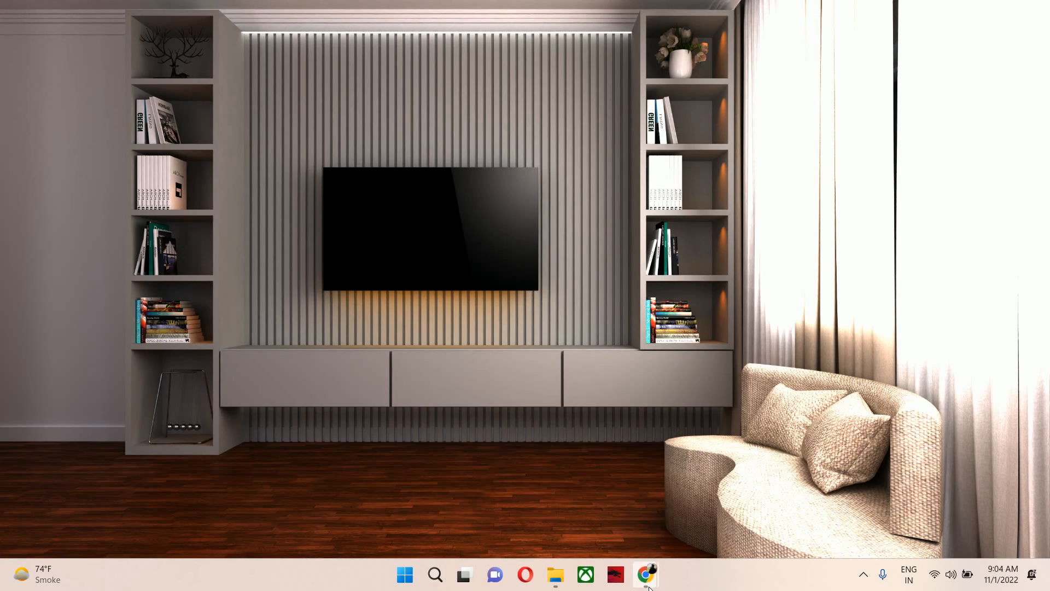
Step: Switch to the Google Meet tab in Chrome, leave the online session and close the browser
mouse_move(649, 569)
left_click(570, 506)
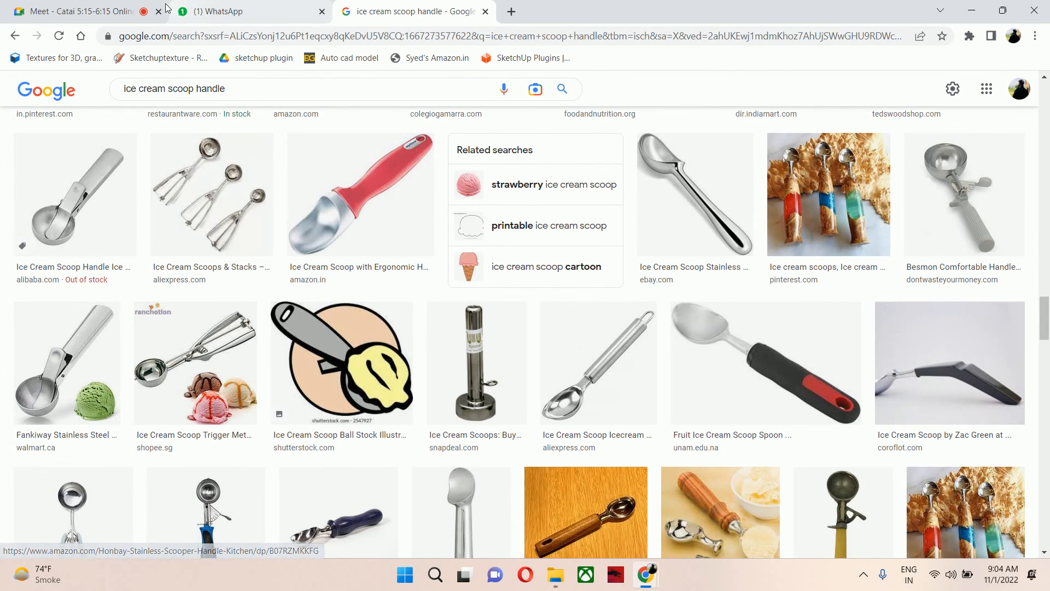
left_click(119, 11)
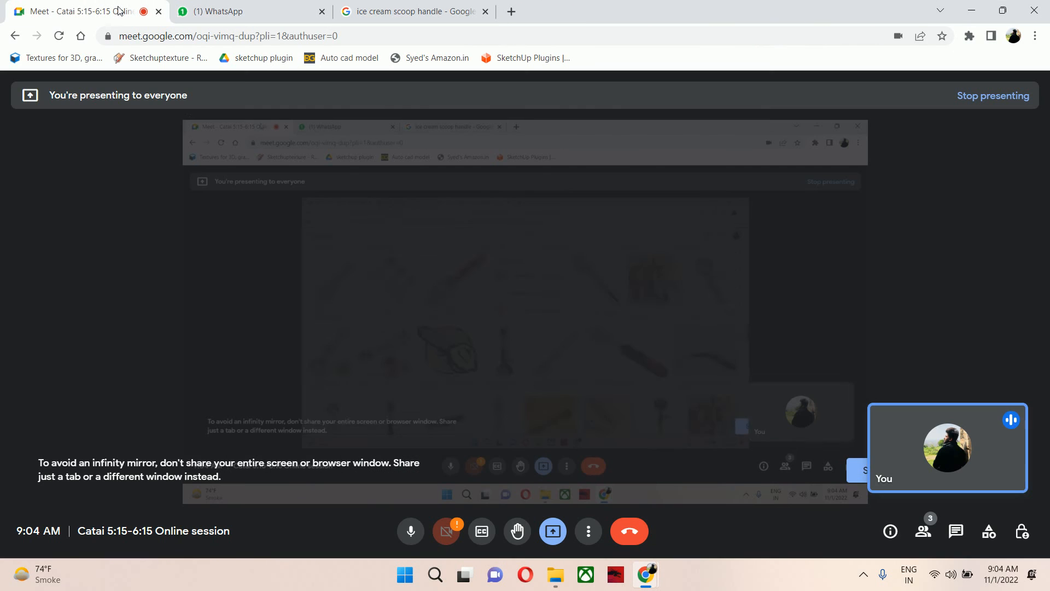
left_click(554, 535)
left_click(623, 531)
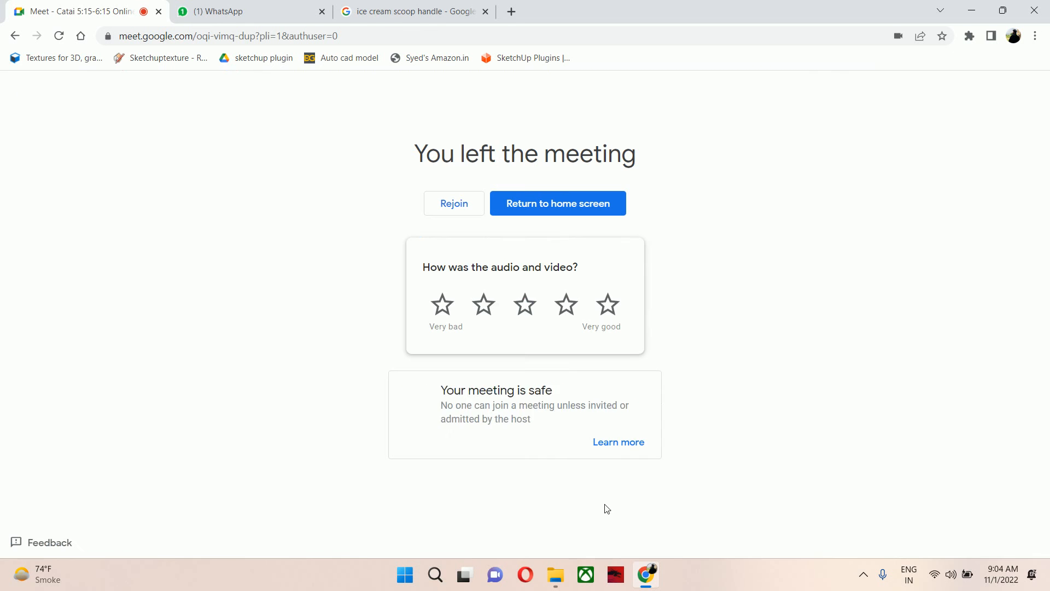
left_click(984, 17)
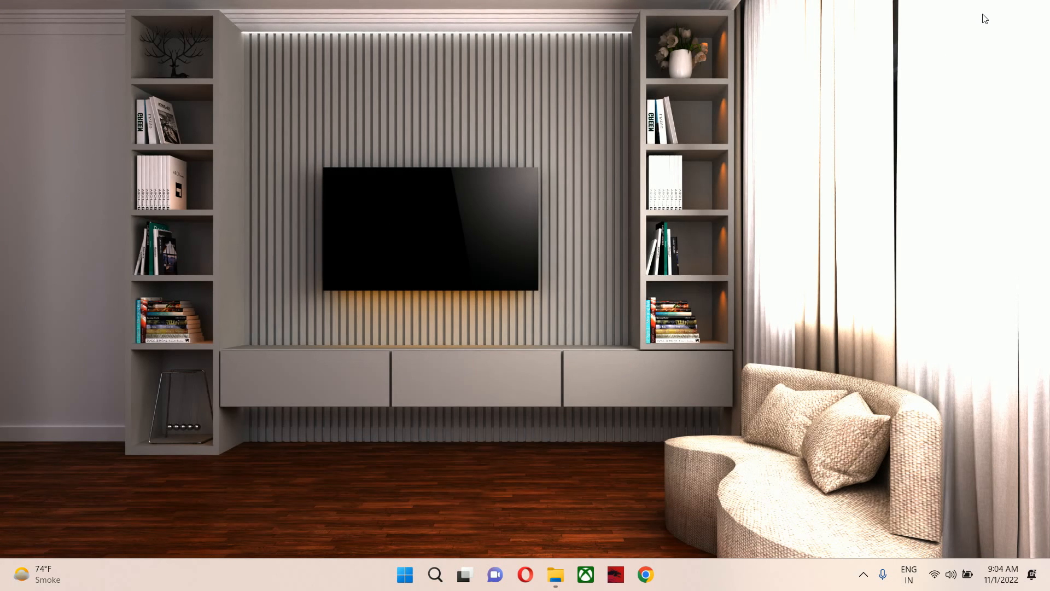